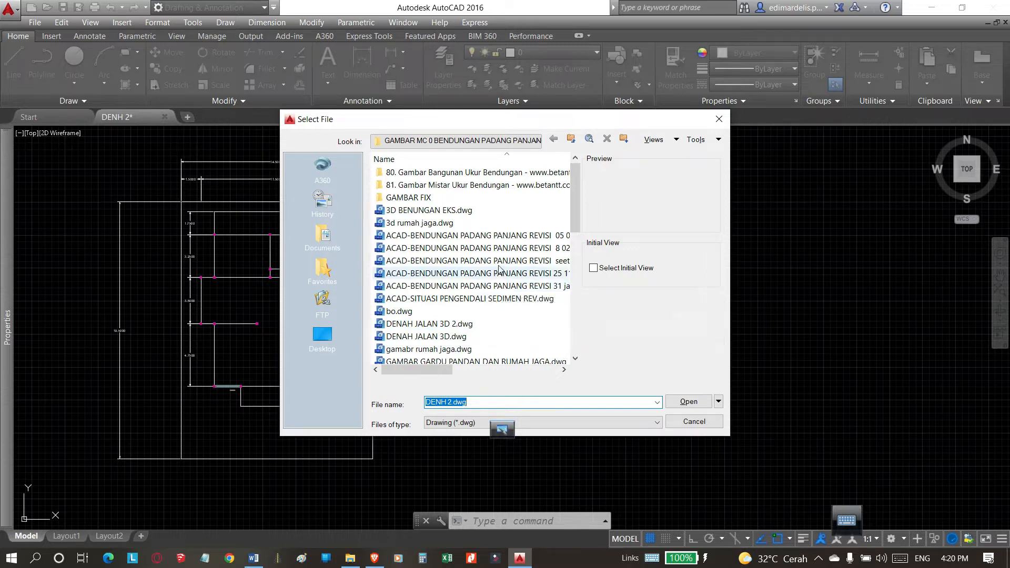
Open ACAD-BENDUNGAN PADANG PANJANG REVISI 05 05 22.dwg with proxy graphics shown, and dismiss the external references list.
left_click(499, 238)
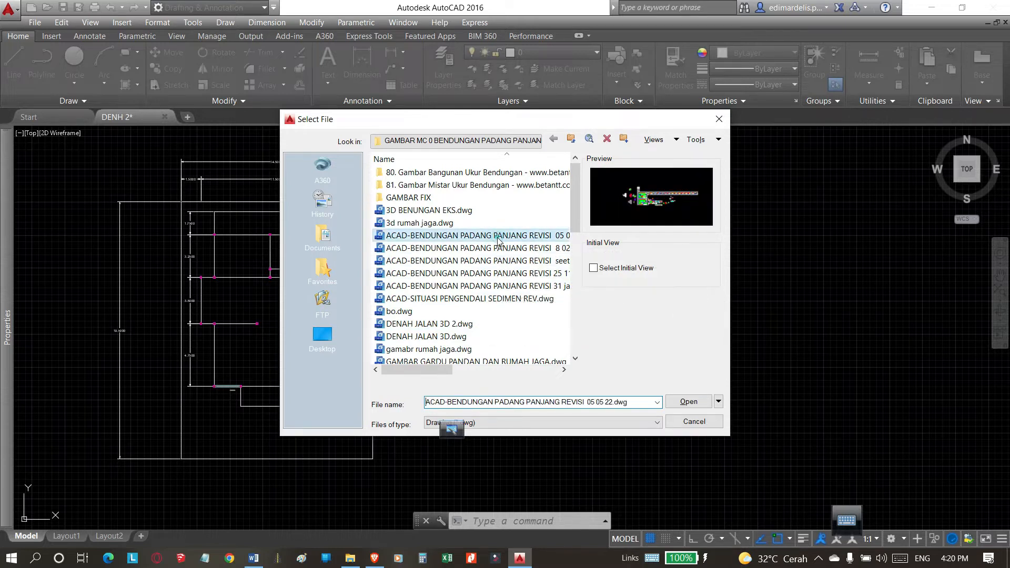
left_click(690, 404)
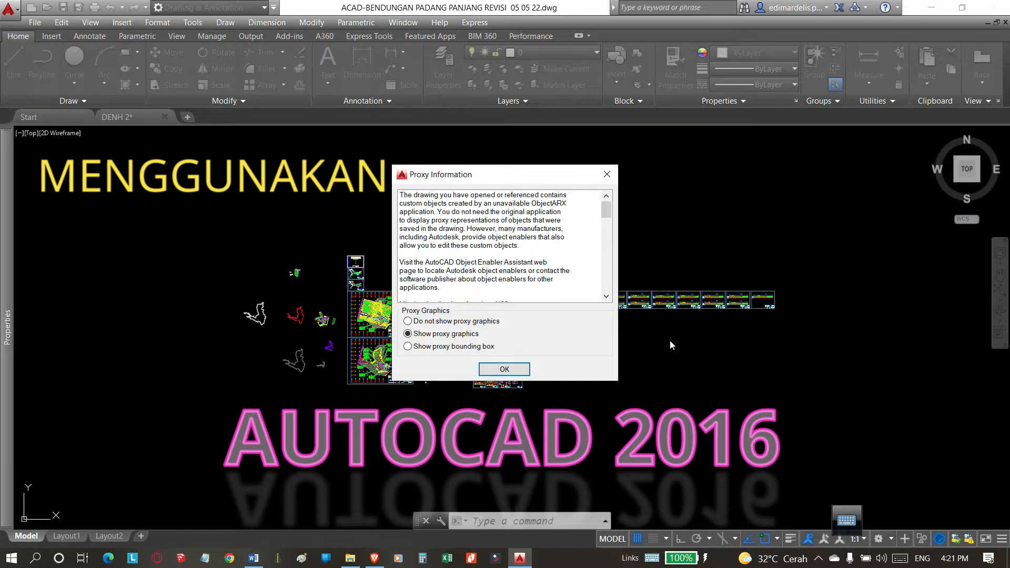
left_click(504, 369)
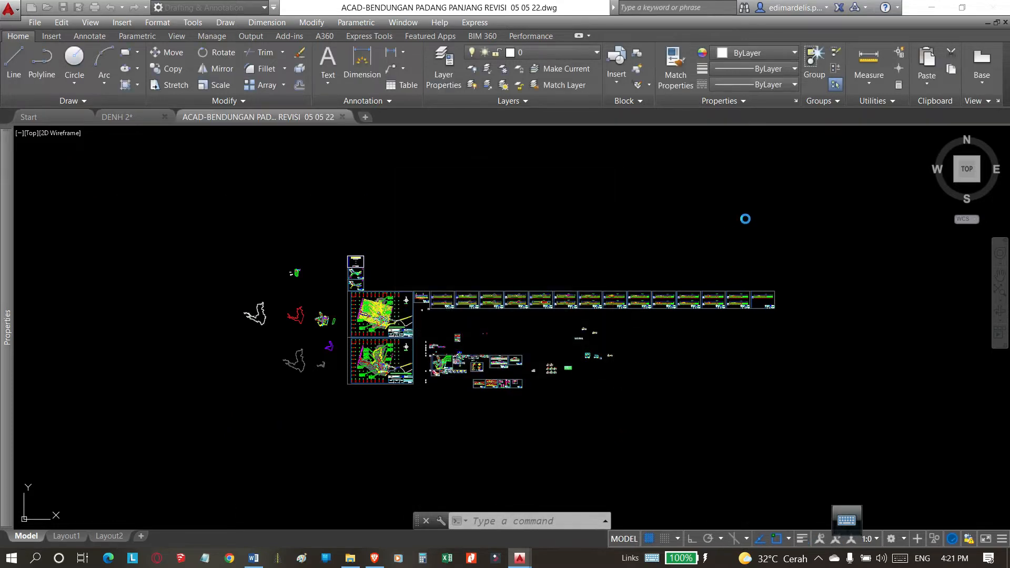
left_click(579, 260)
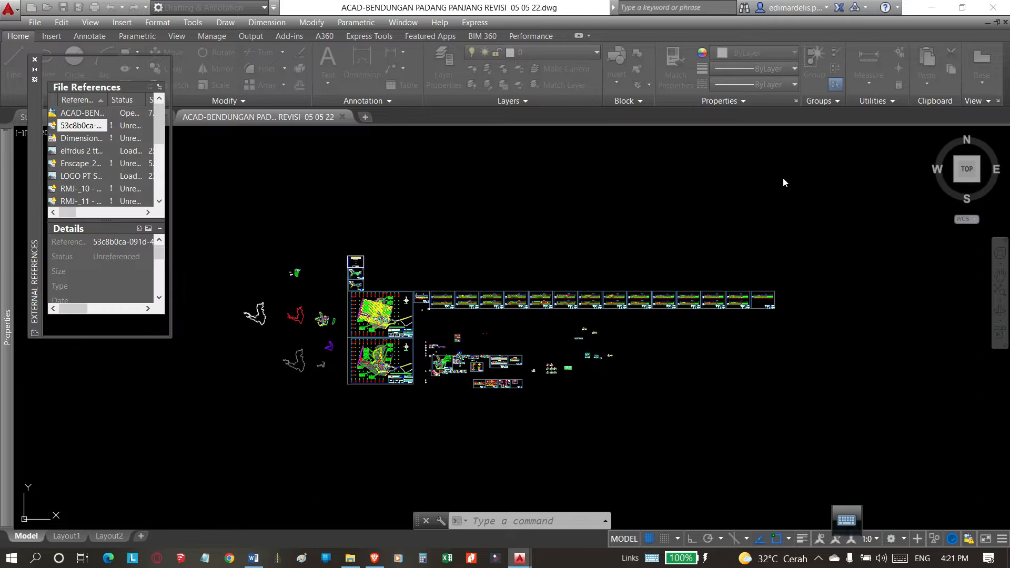
left_click(36, 62)
Examine the cross-section sheets and the stepped trench detail beside the dam embankment at station 0+080.00.
scroll(387, 352, "up", 4)
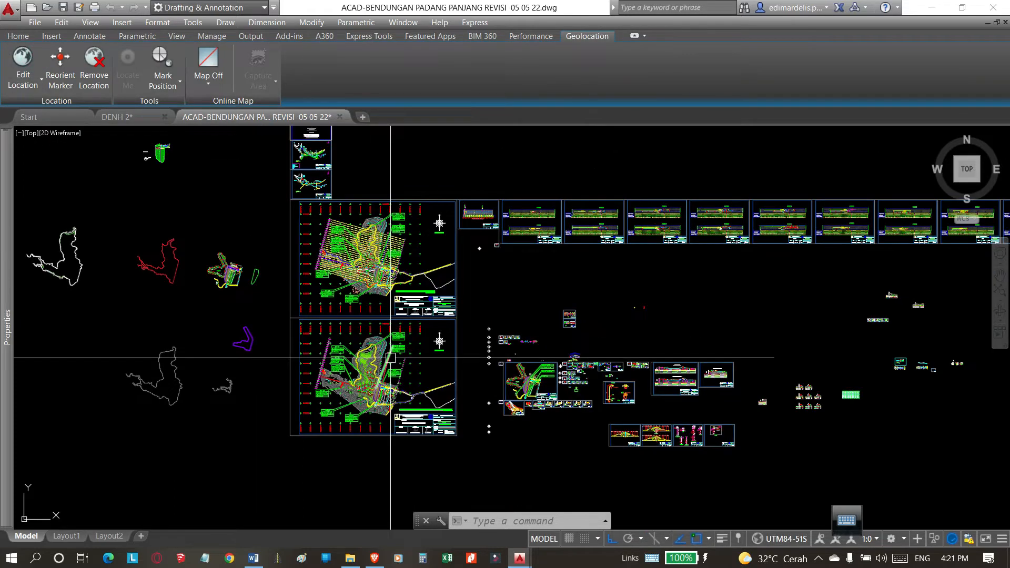
scroll(548, 219, "up", 2)
scroll(535, 233, "up", 4)
scroll(521, 239, "up", 3)
scroll(417, 259, "down", 2)
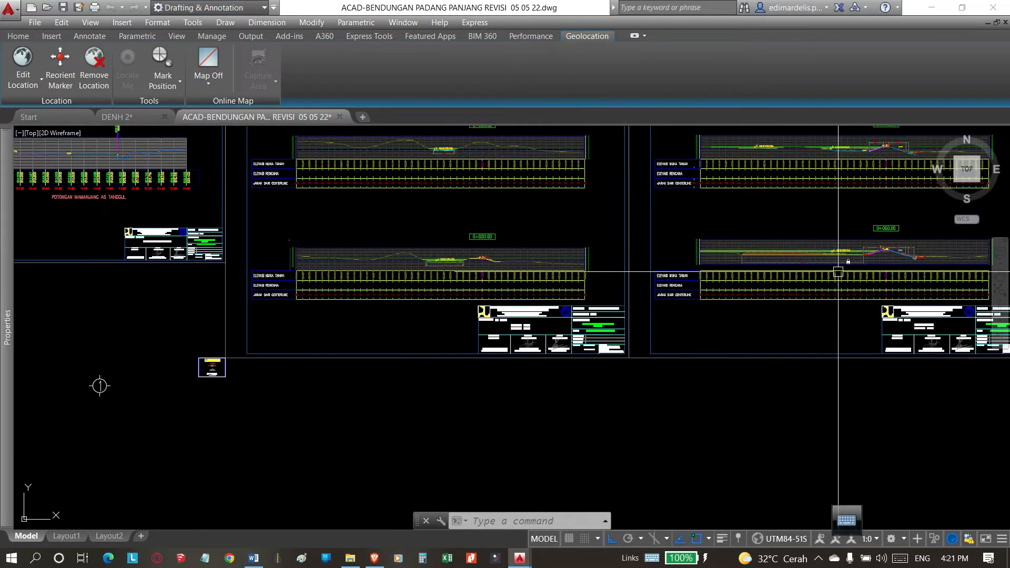
scroll(521, 294, "up", 5)
scroll(562, 293, "down", 8)
scroll(541, 274, "up", 4)
scroll(542, 273, "up", 5)
scroll(684, 305, "down", 6)
scroll(744, 278, "up", 6)
scroll(744, 277, "up", 8)
middle_click_drag(550, 321, 502, 319)
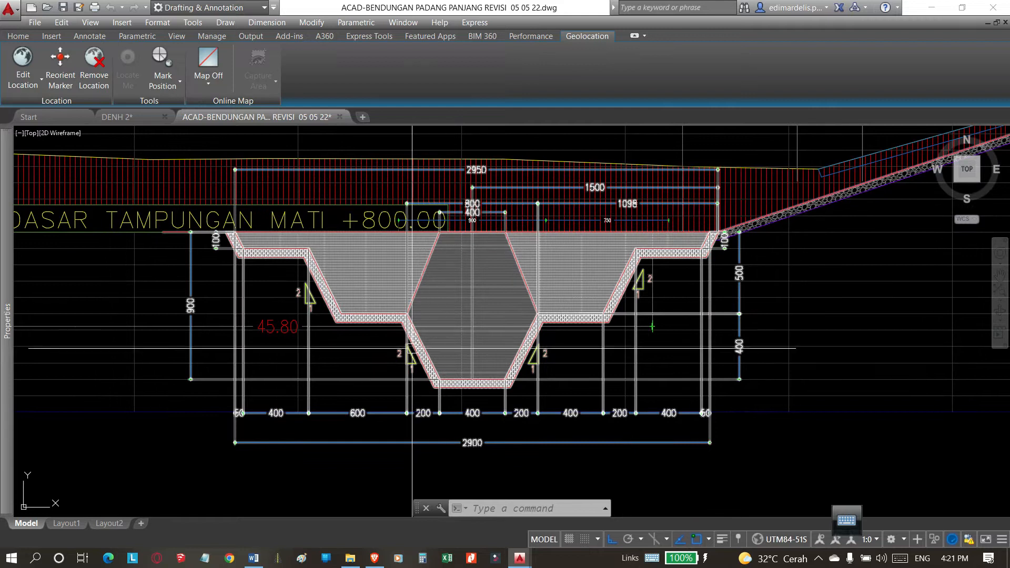
Inspect the extent of the dimensioned trench block and its position within the whole 0+080.00 cross-section.
scroll(413, 318, "down", 6)
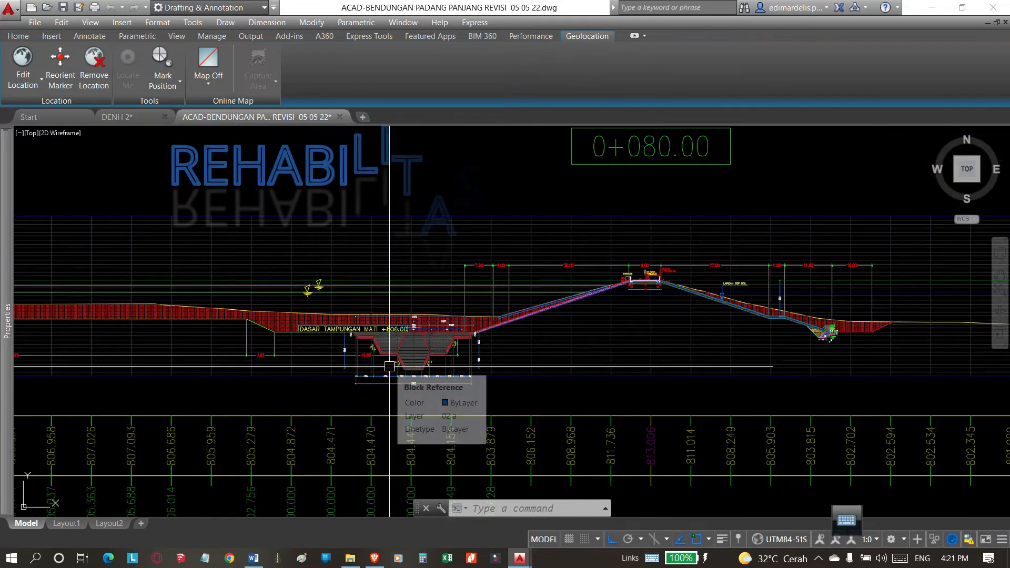
scroll(389, 366, "up", 5)
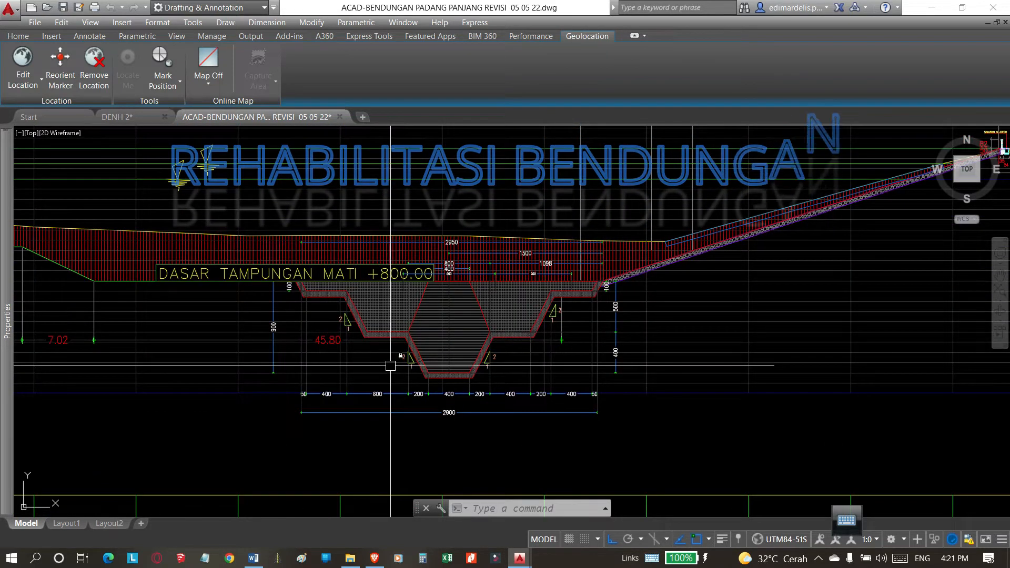
scroll(390, 365, "down", 3)
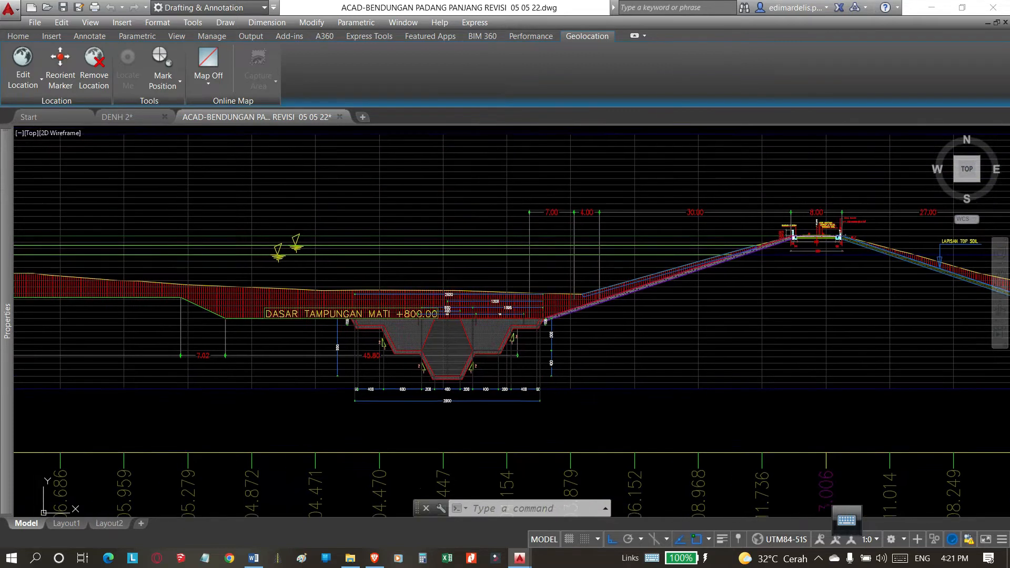
scroll(416, 376, "up", 4)
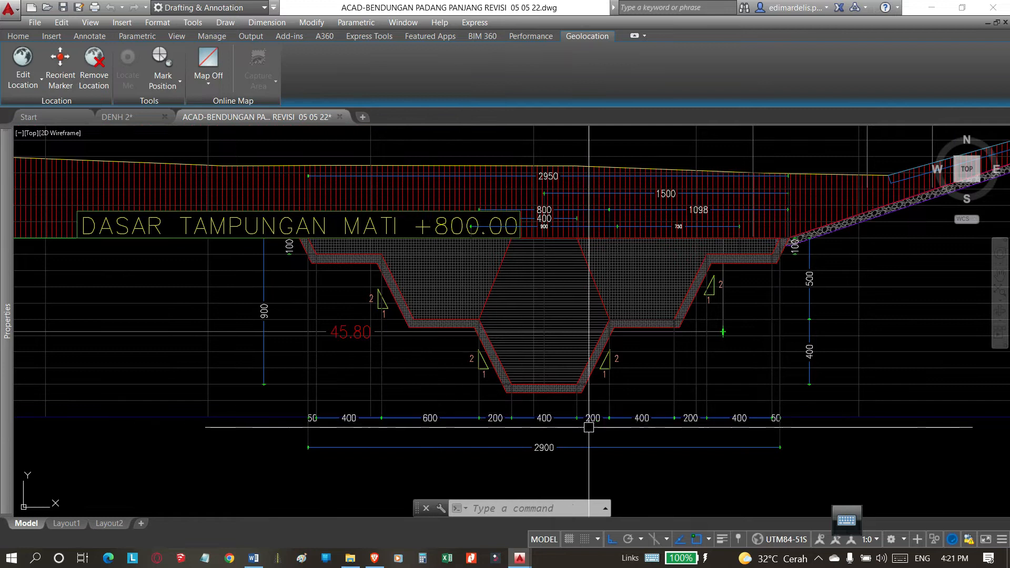
left_click(776, 447)
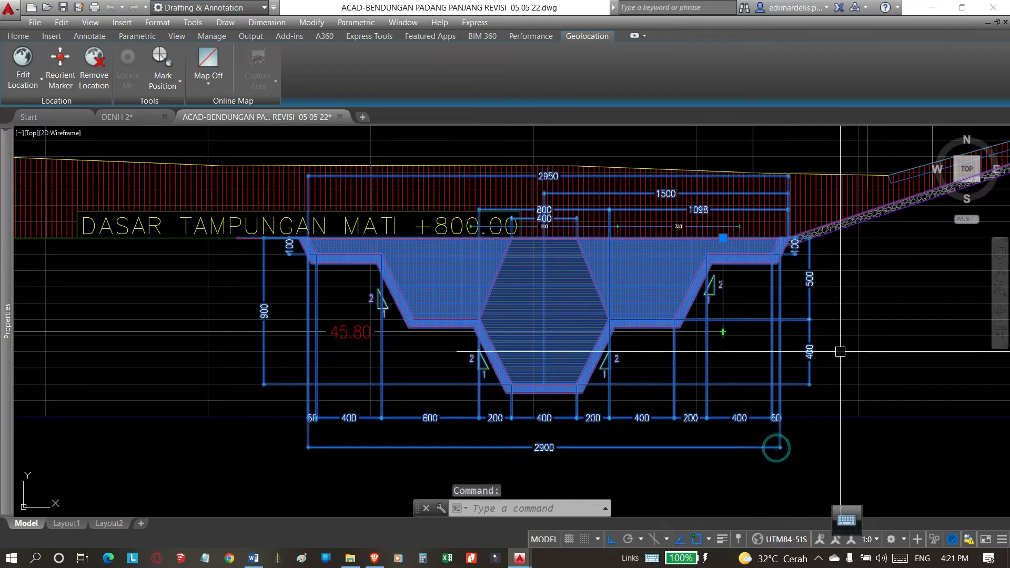
key("Escape")
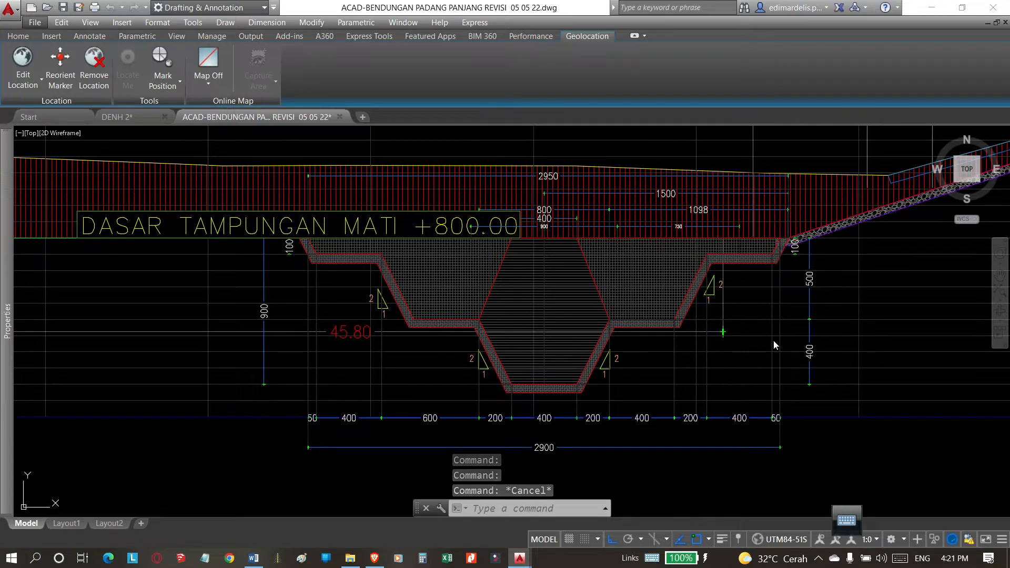
left_click(759, 348)
scroll(620, 331, "down", 8)
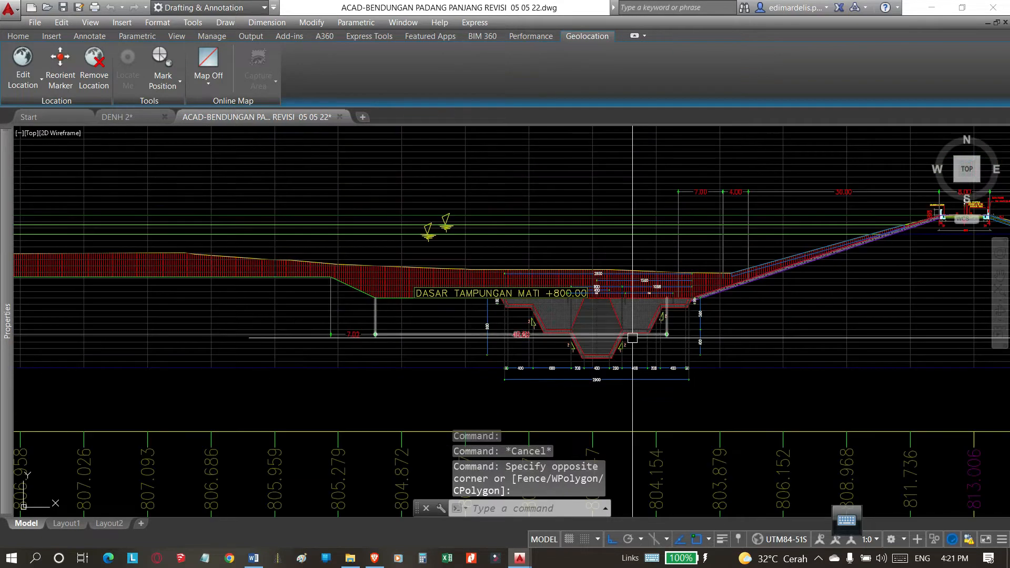
scroll(587, 302, "down", 4)
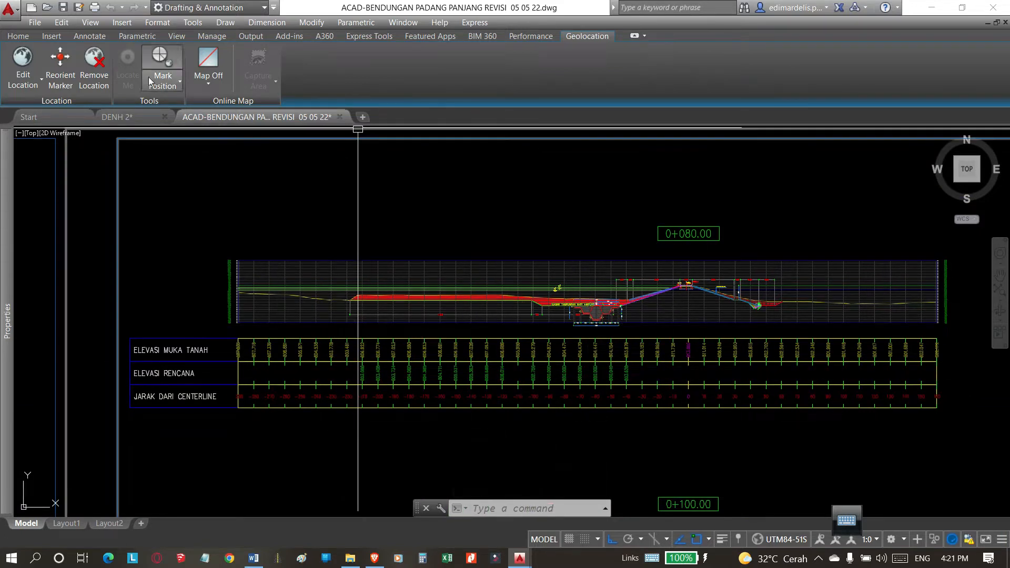
Open ACAD-BENDUNGAN PADANG PANJANG REVISI 8 02 22.dwg with proxy graphics shown, and dismiss the external references list.
left_click(46, 11)
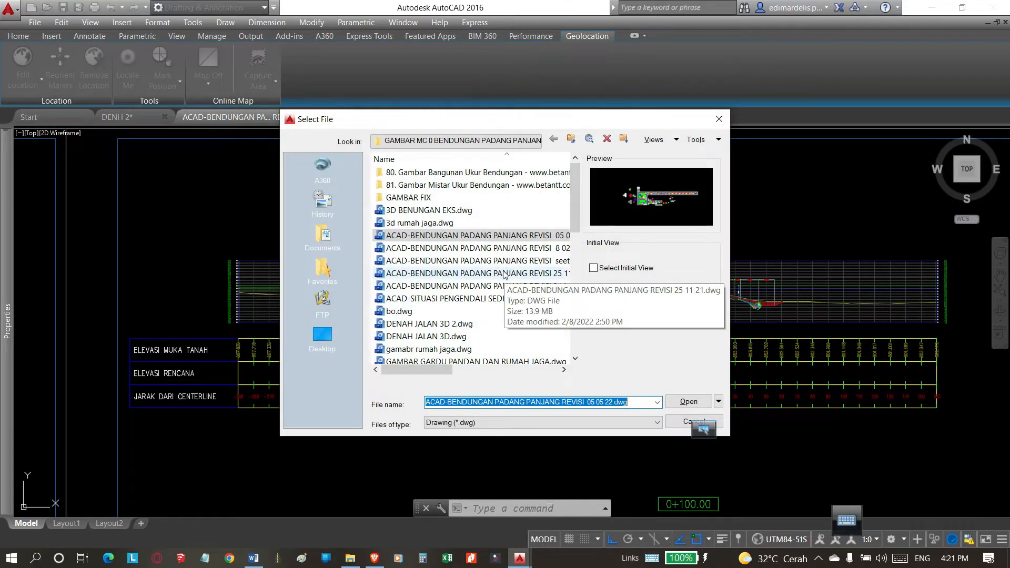
left_click(504, 274)
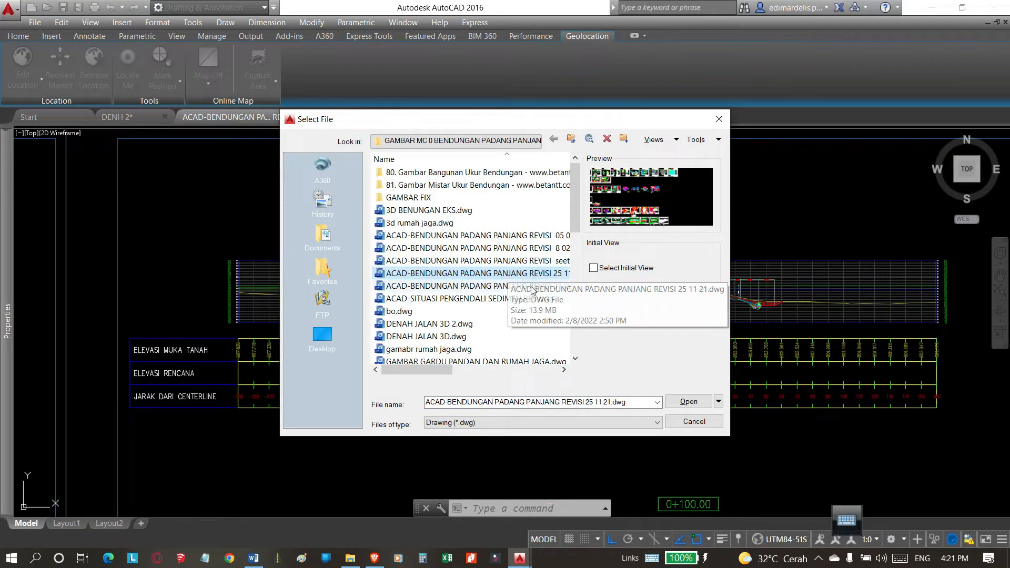
left_click_drag(451, 372, 480, 380)
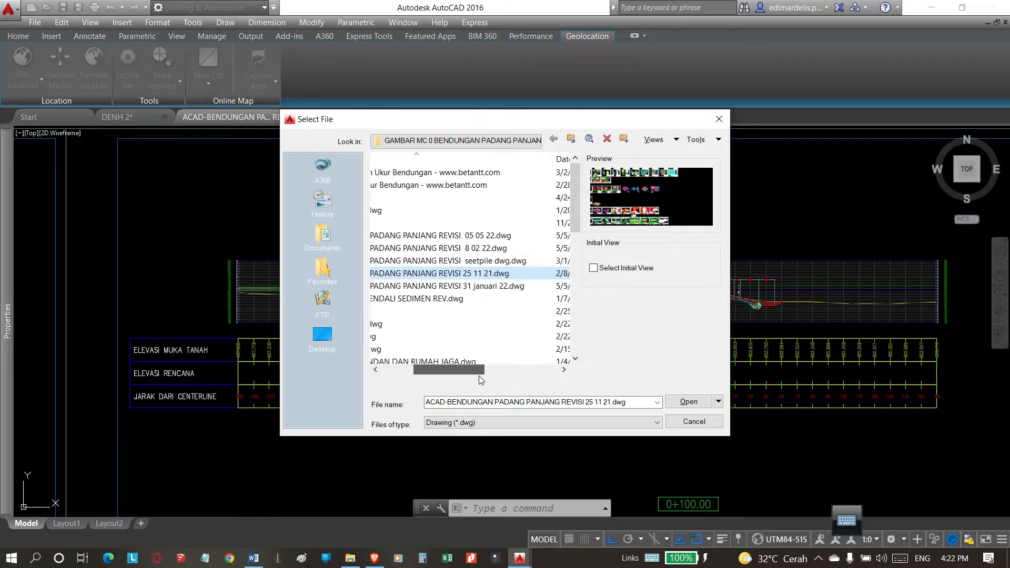
left_click(487, 262)
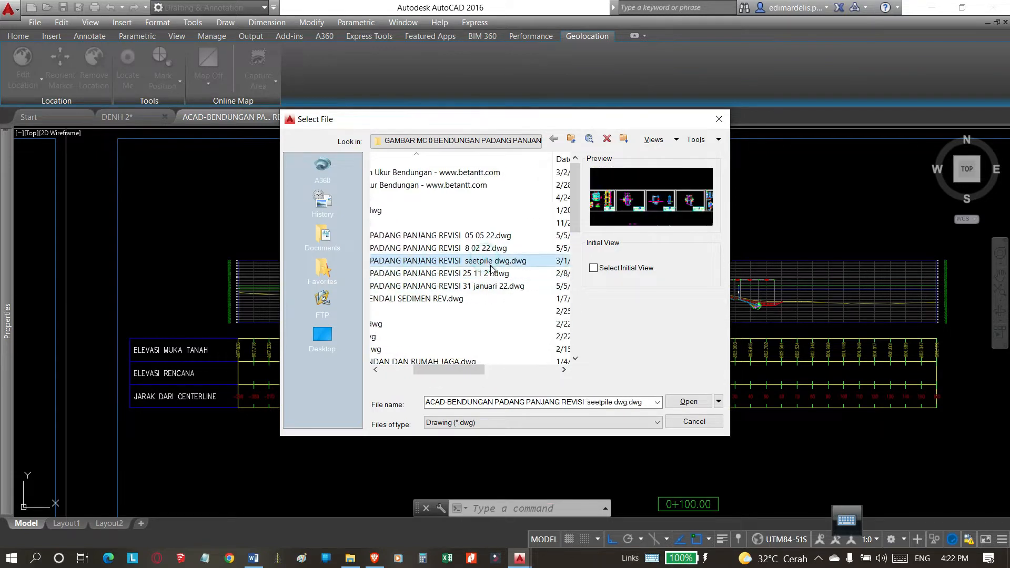
left_click(470, 248)
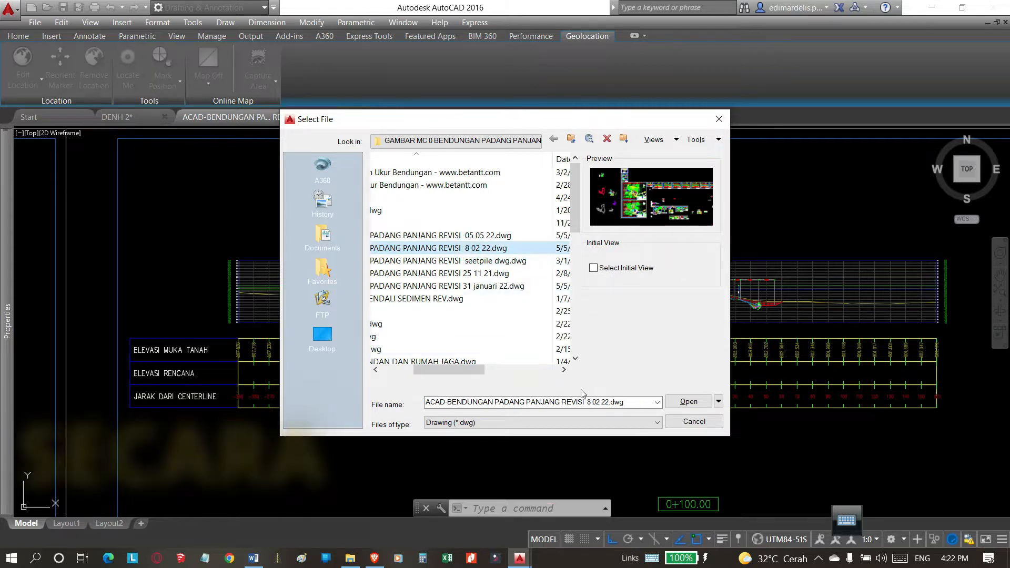
left_click(686, 403)
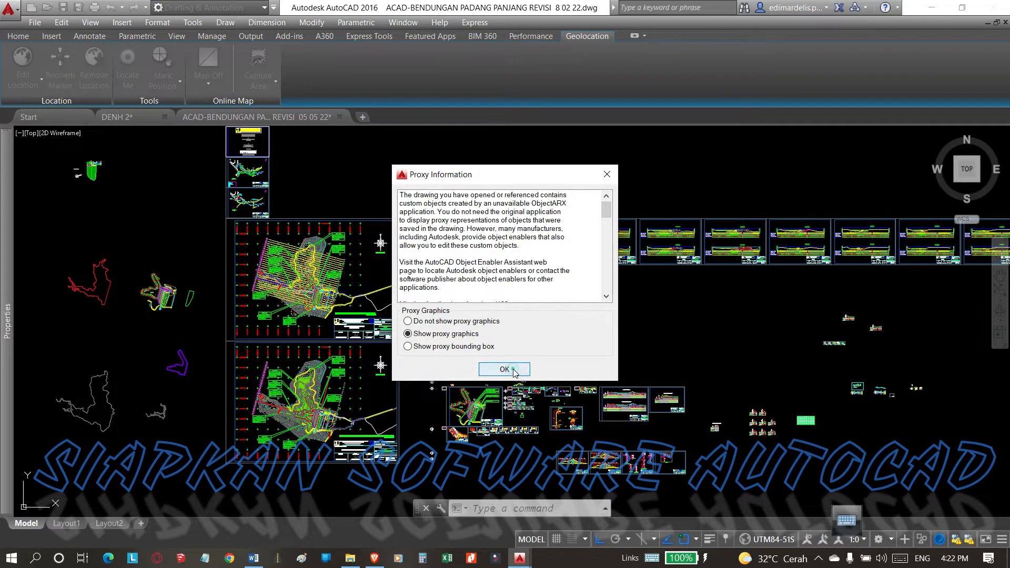
left_click(514, 371)
left_click(528, 273)
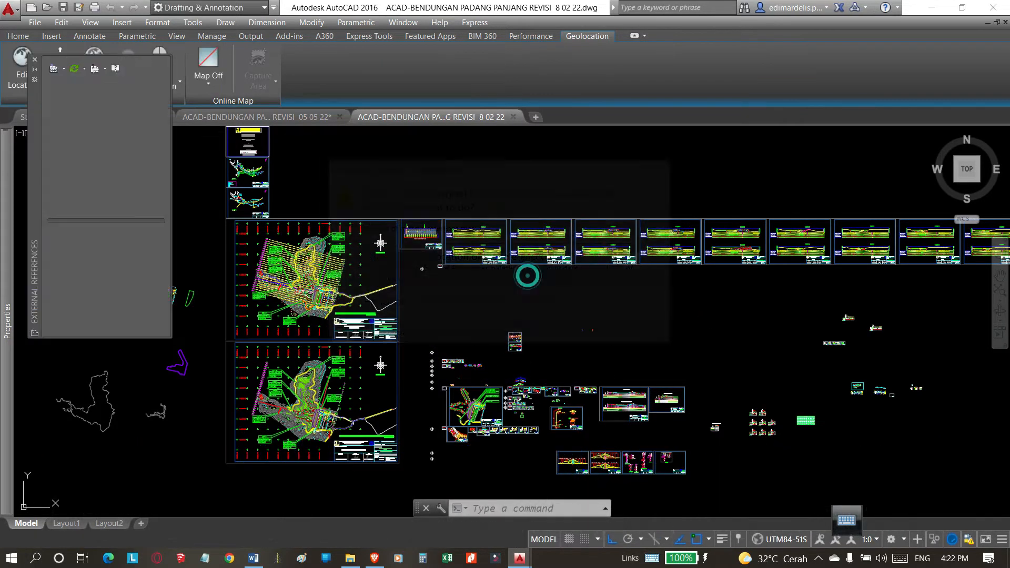
left_click(35, 60)
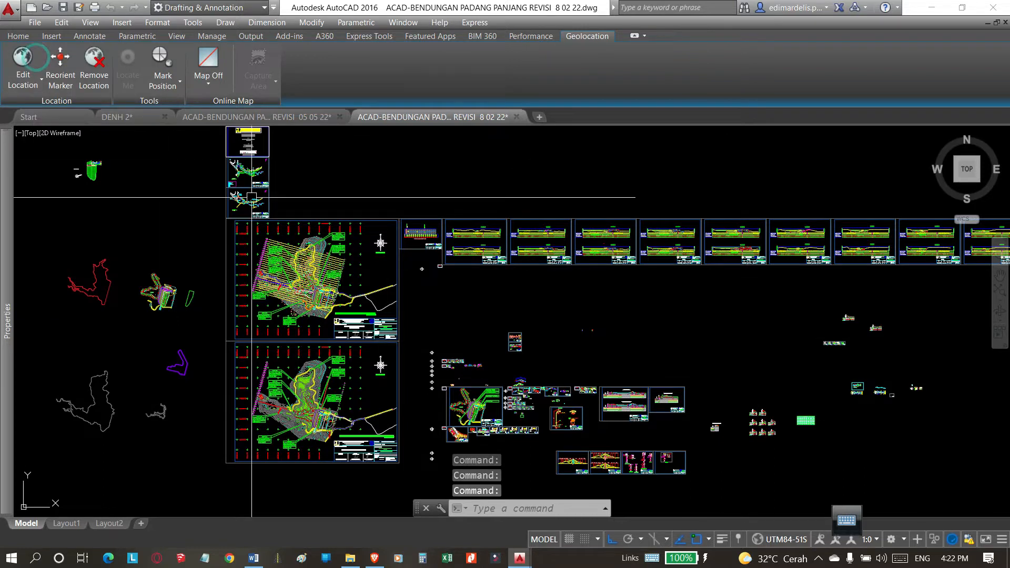
Erase the outline polyline lying over the trench block in the 0+100.00 cross-section.
scroll(556, 246, "up", 6)
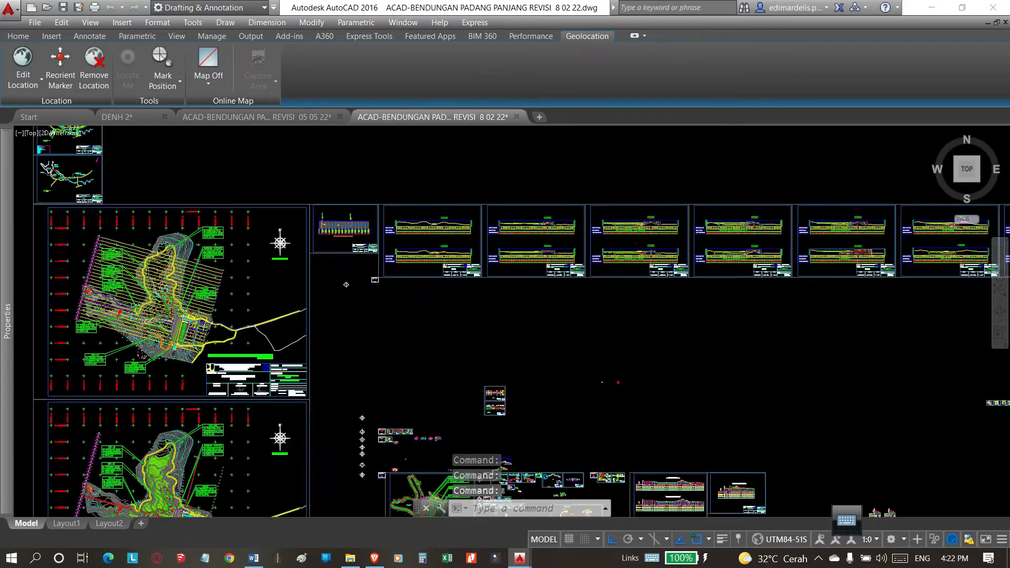
scroll(481, 305, "up", 6)
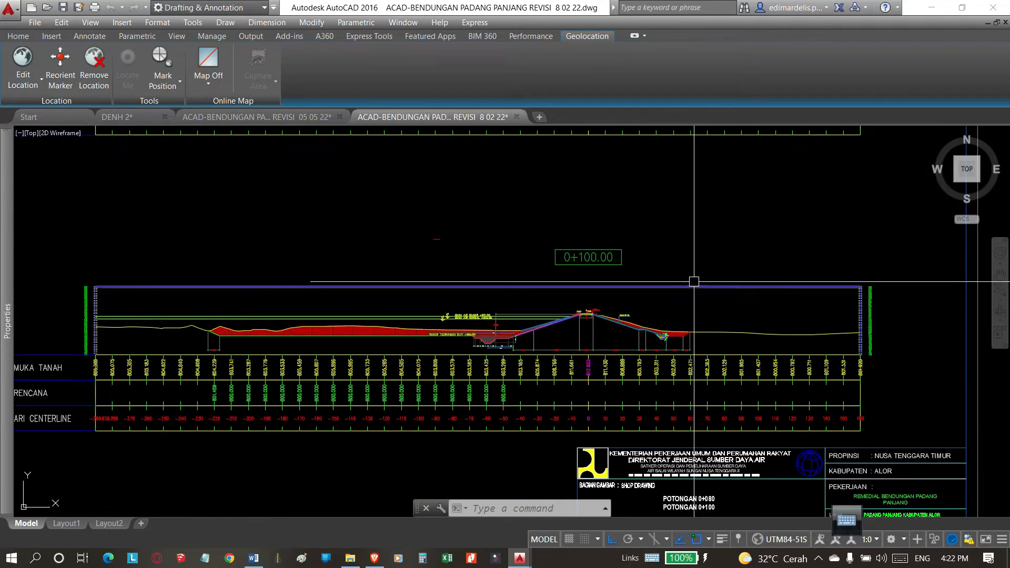
scroll(493, 338, "up", 12)
left_click(398, 339)
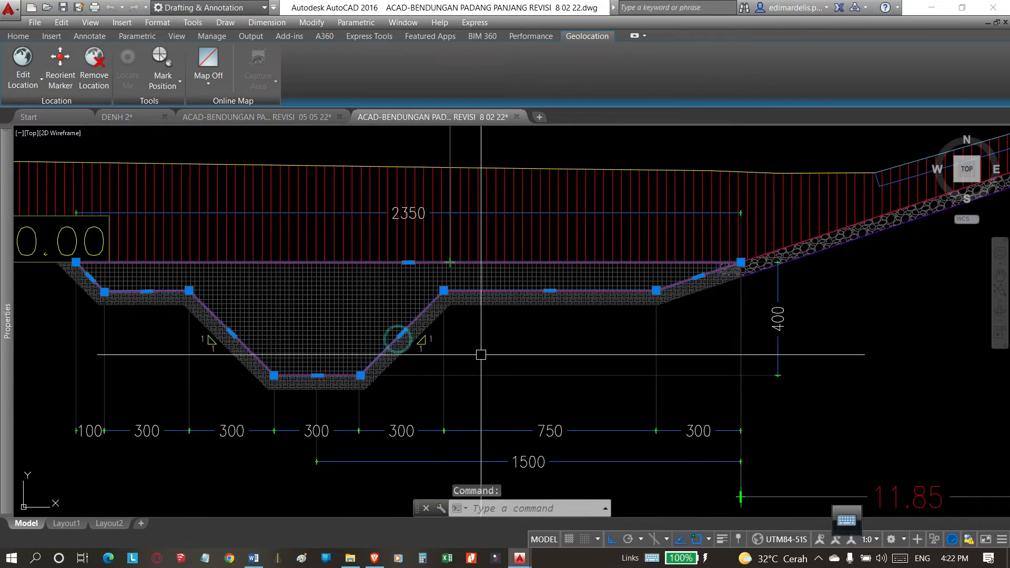
scroll(684, 343, "down", 2)
key("Escape")
left_click(487, 364)
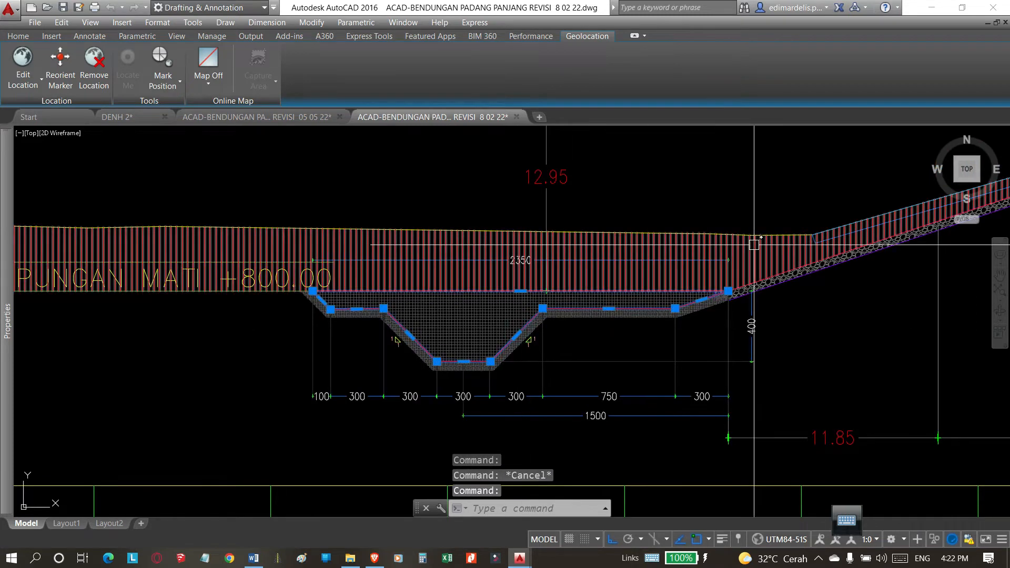
key("Return")
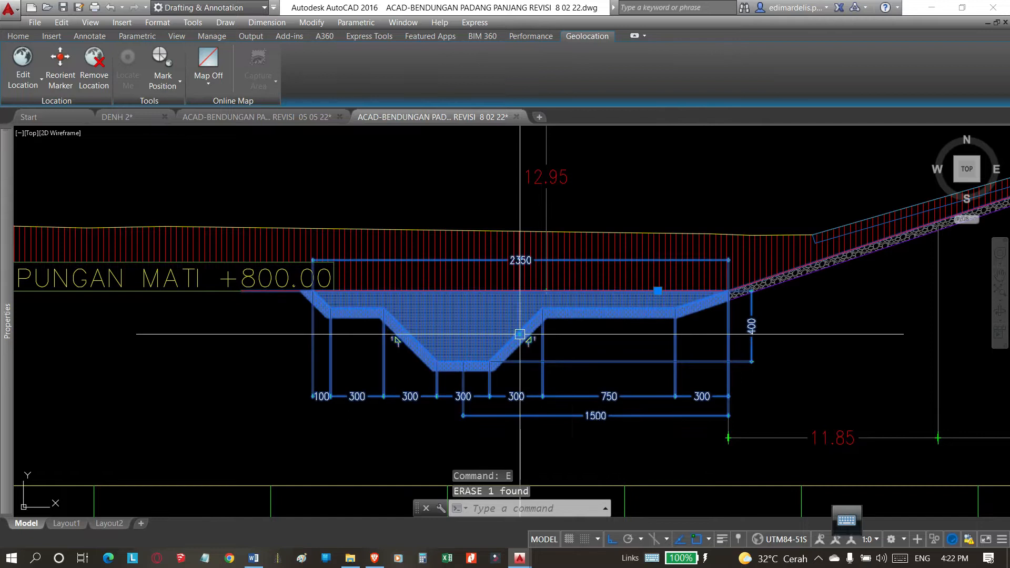
key("Escape")
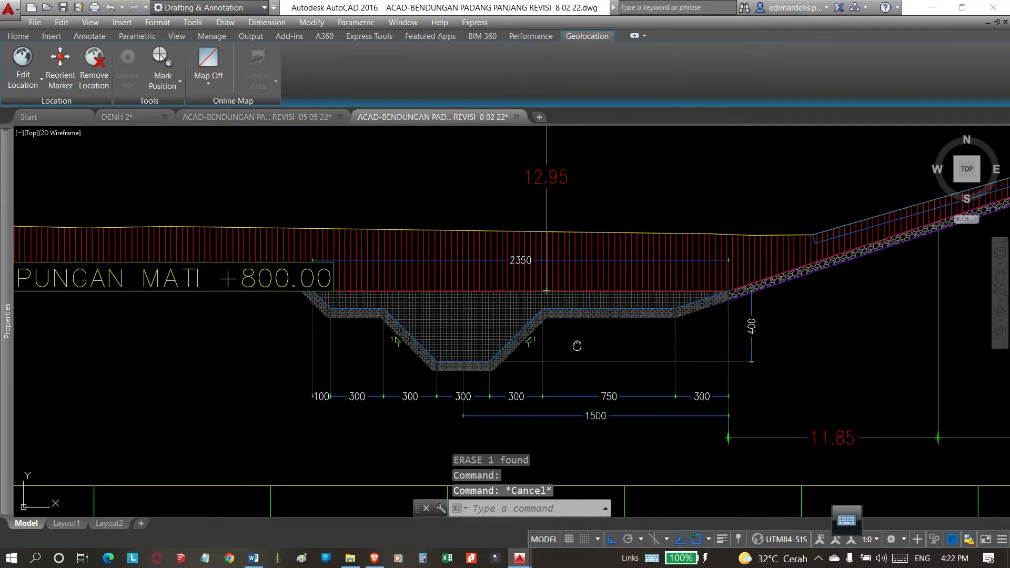
Select the trench block at station 0+100.00 and examine its shape and position in the whole cross-section.
middle_click_drag(577, 345, 584, 339)
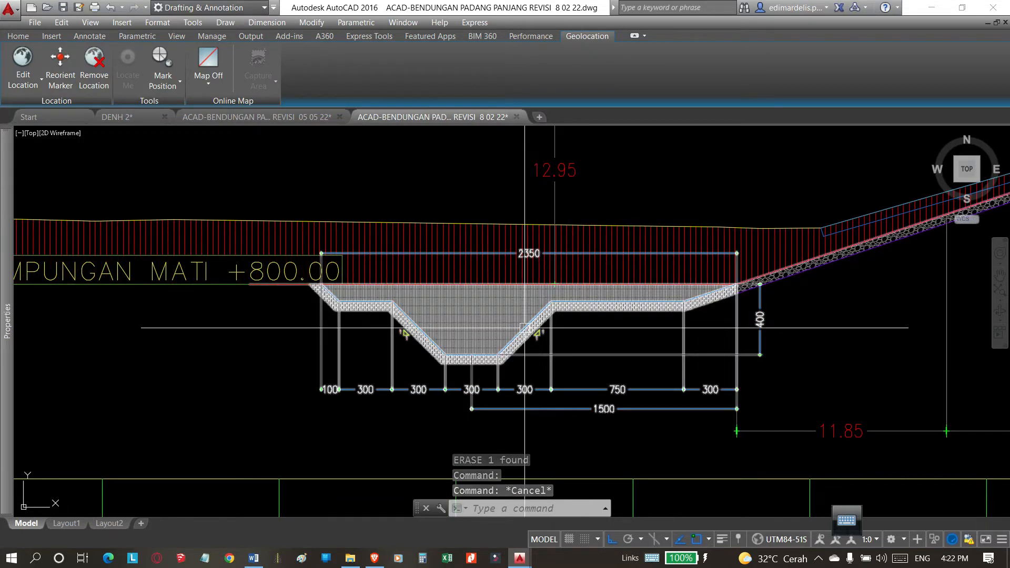
scroll(525, 328, "down", 3)
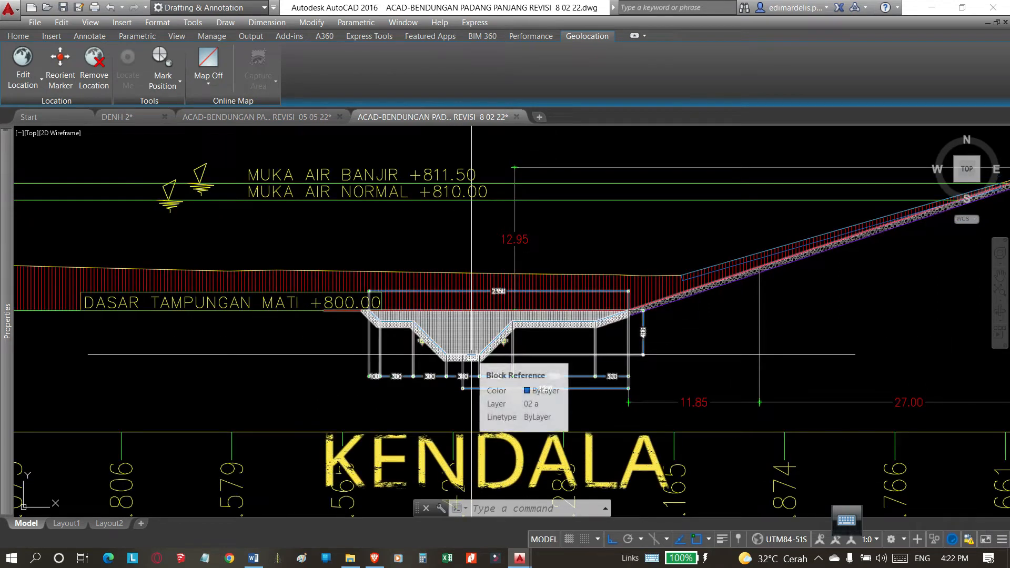
scroll(471, 356, "up", 4)
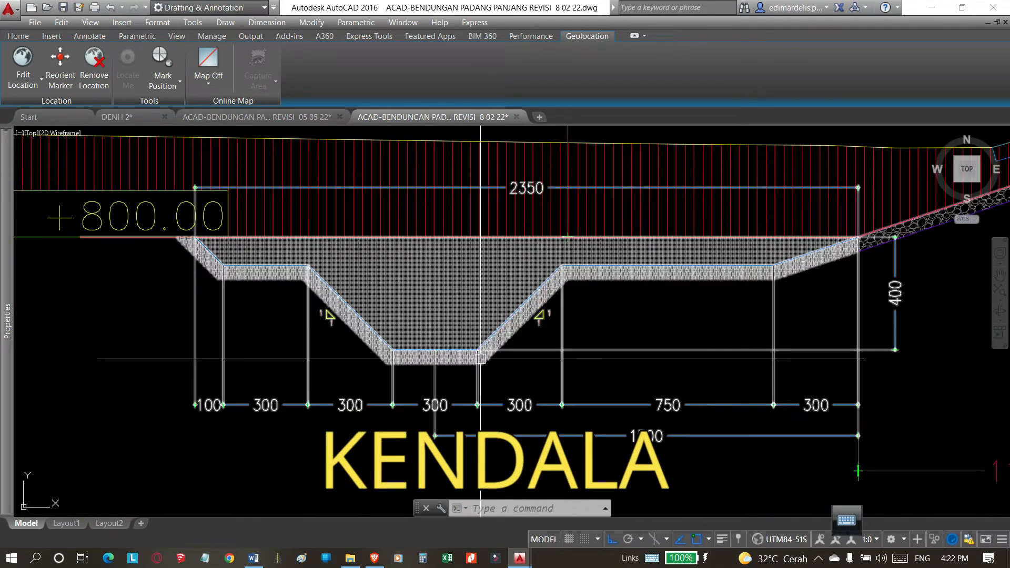
left_click(502, 342)
scroll(505, 341, "down", 2)
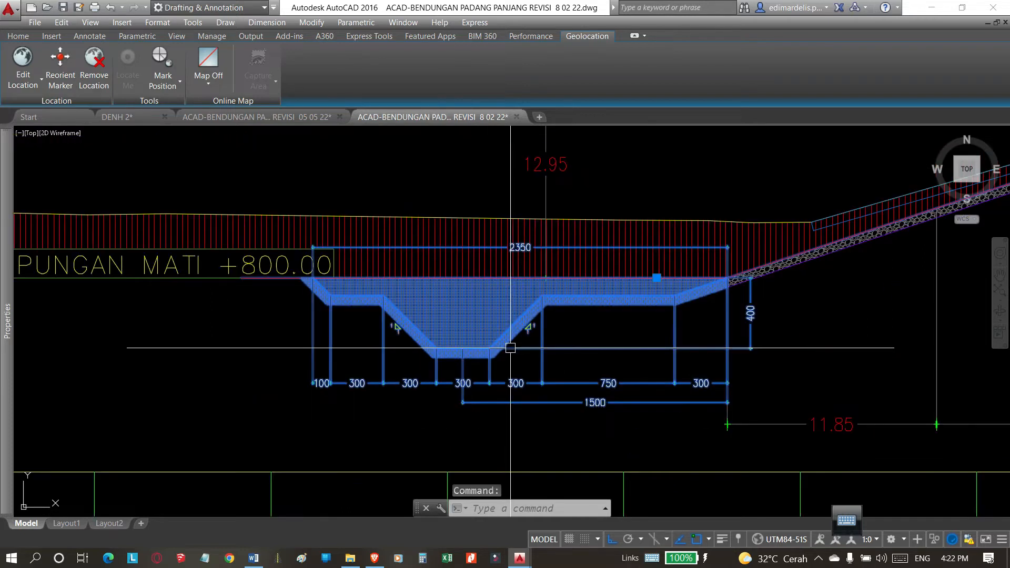
scroll(562, 341, "down", 1)
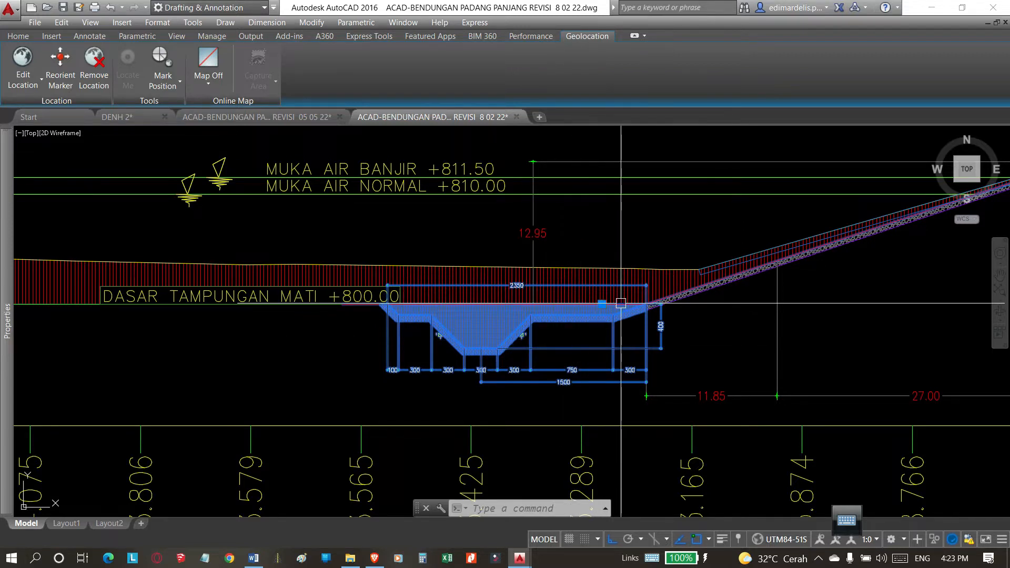
scroll(544, 332, "down", 5)
scroll(544, 333, "down", 3)
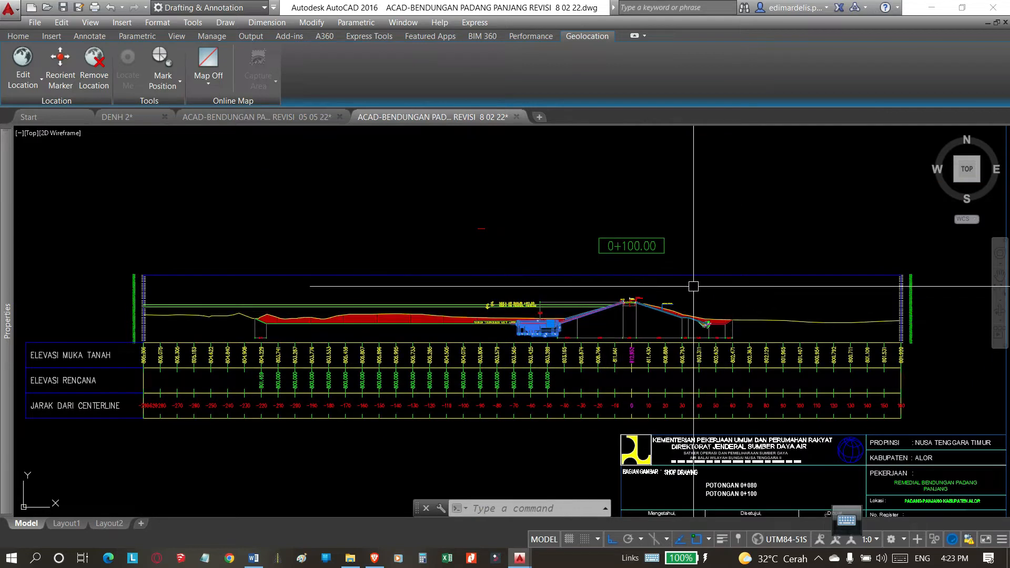
Reselect the trench block at 0+100.00 and compare its fit against the slope with the neighbouring cross-section.
scroll(591, 311, "up", 5)
scroll(458, 315, "down", 3)
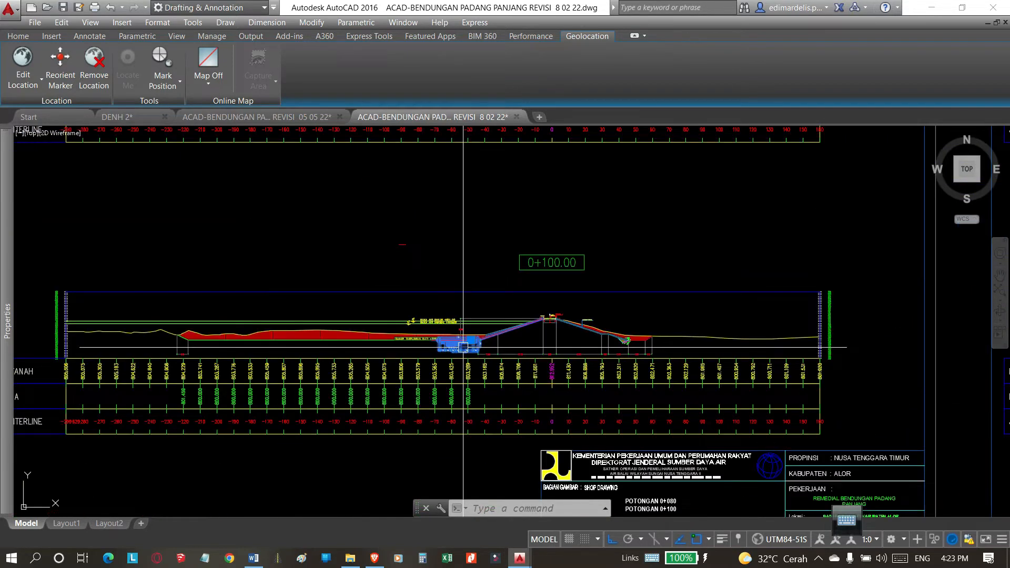
scroll(468, 348, "up", 3)
key("Escape")
scroll(436, 348, "up", 2)
left_click(433, 338)
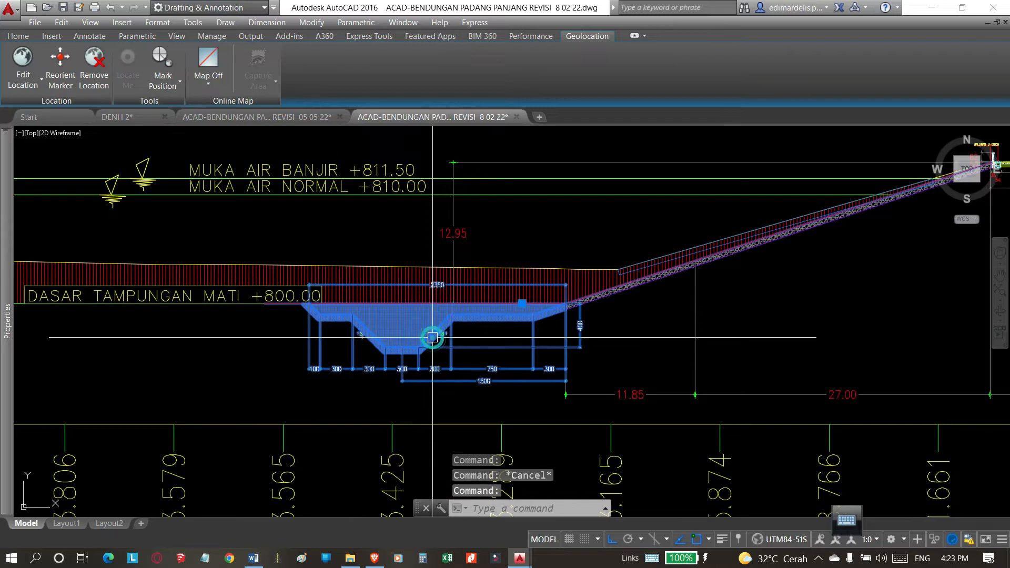
scroll(457, 356, "down", 6)
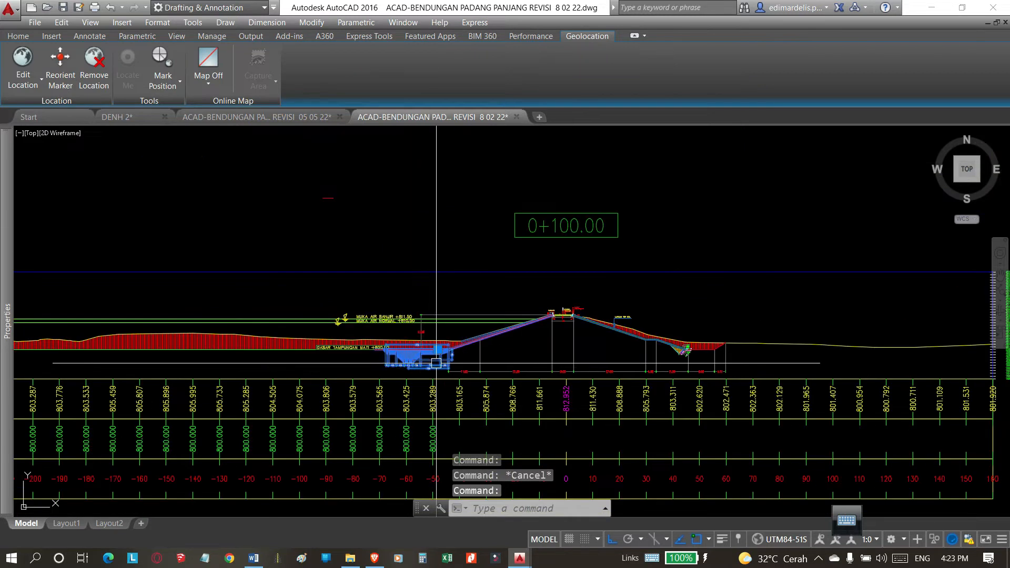
scroll(421, 372, "up", 8)
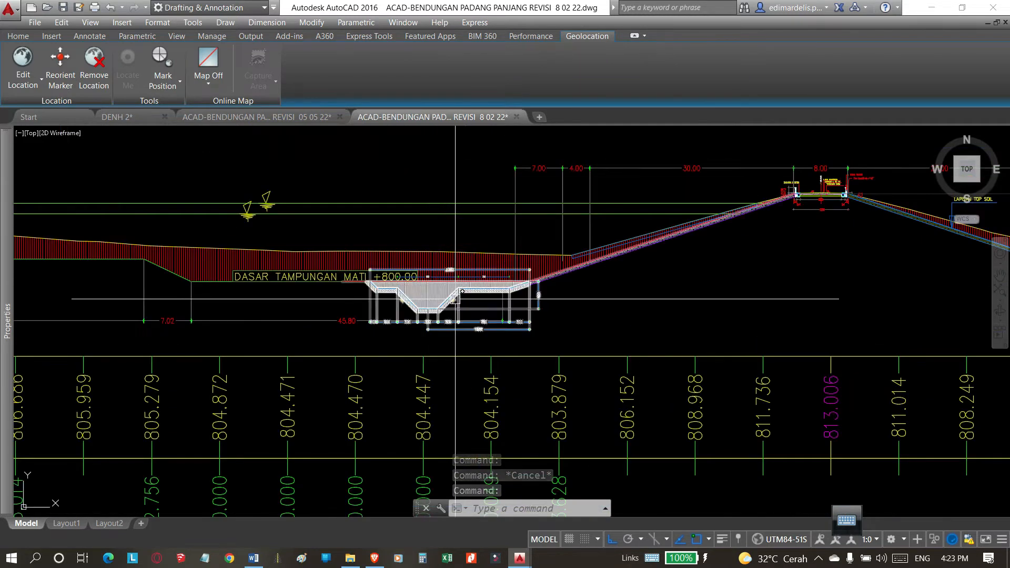
scroll(421, 316, "down", 5)
Select the trench block in the 0+120.00 cross-section and examine its position within the whole section.
scroll(473, 309, "up", 8)
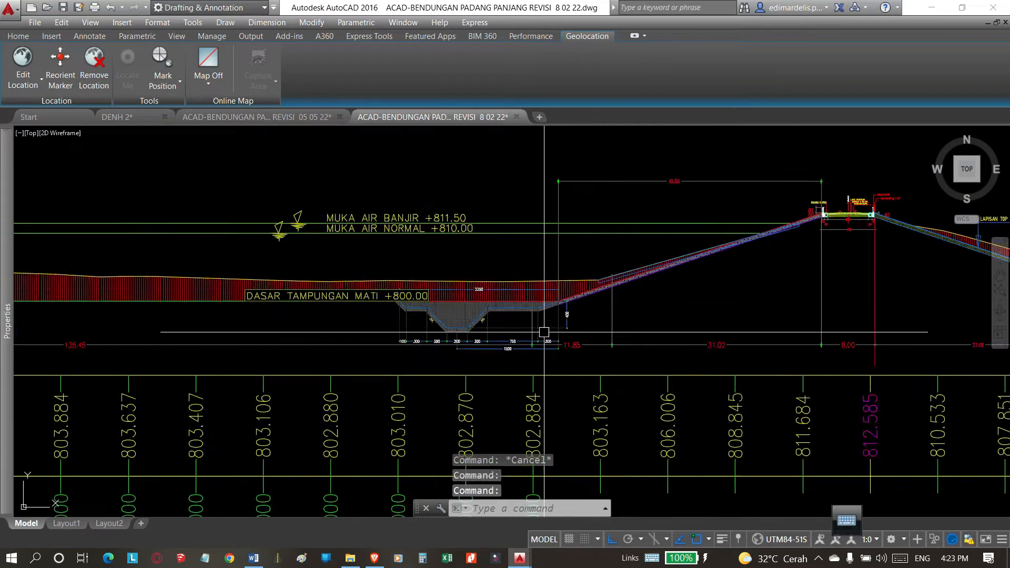
left_click(443, 306)
scroll(589, 268, "down", 6)
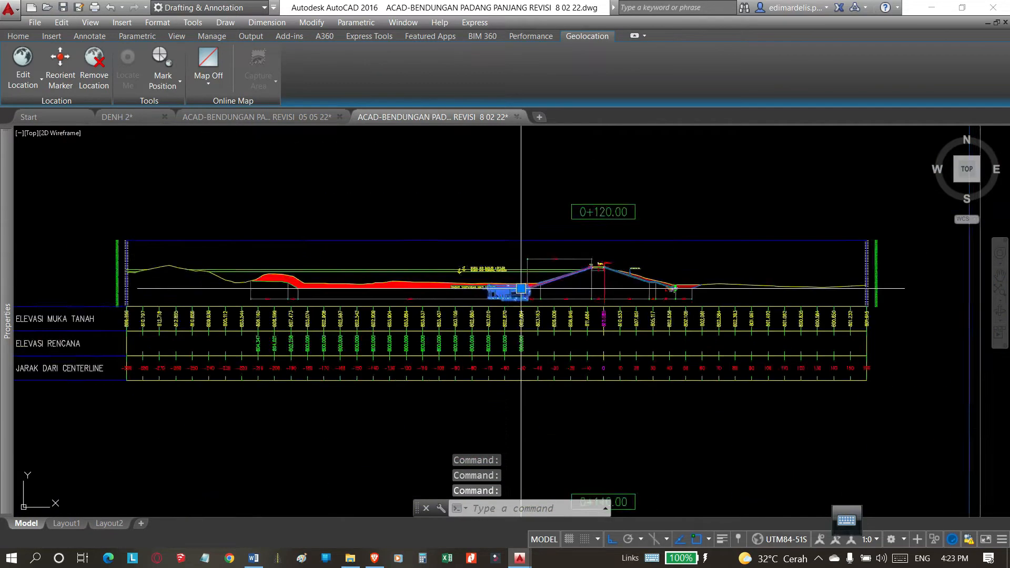
scroll(523, 349, "up", 6)
key("Escape")
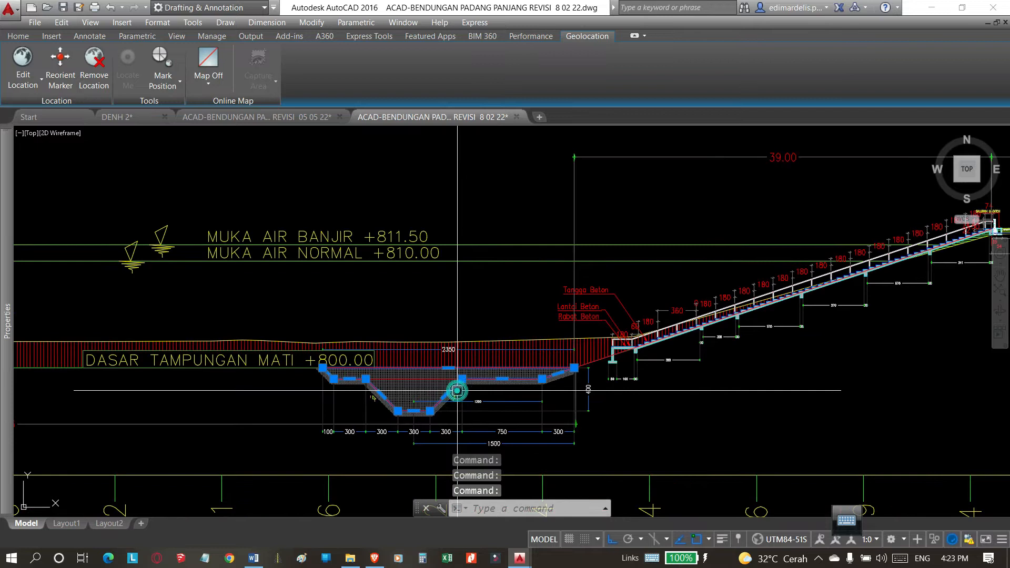
Erase the selected outline objects lying over the trench in the 0+140.00 cross-section.
key("Escape")
left_click(452, 390)
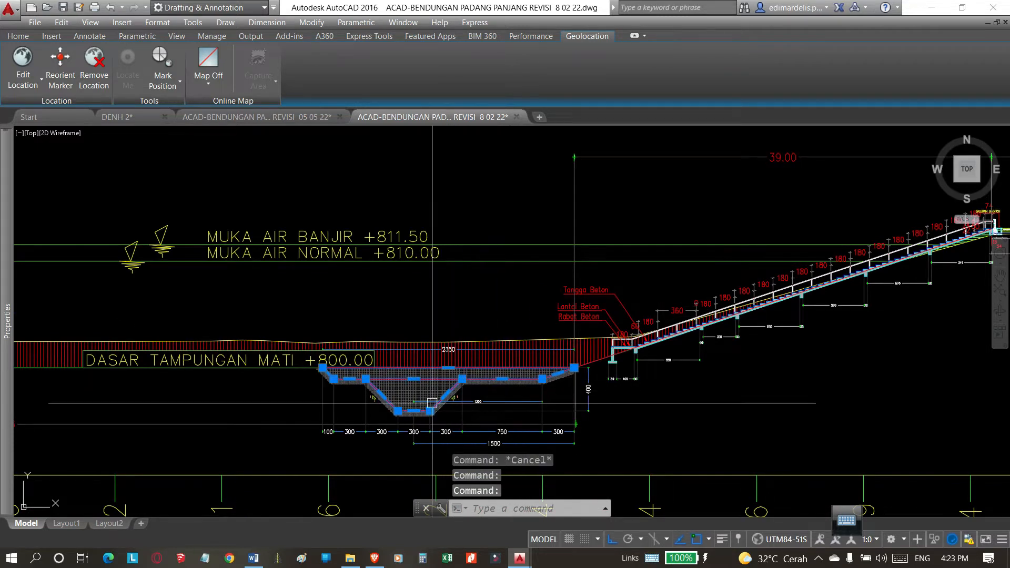
type("e")
key("Return")
scroll(552, 371, "down", 5)
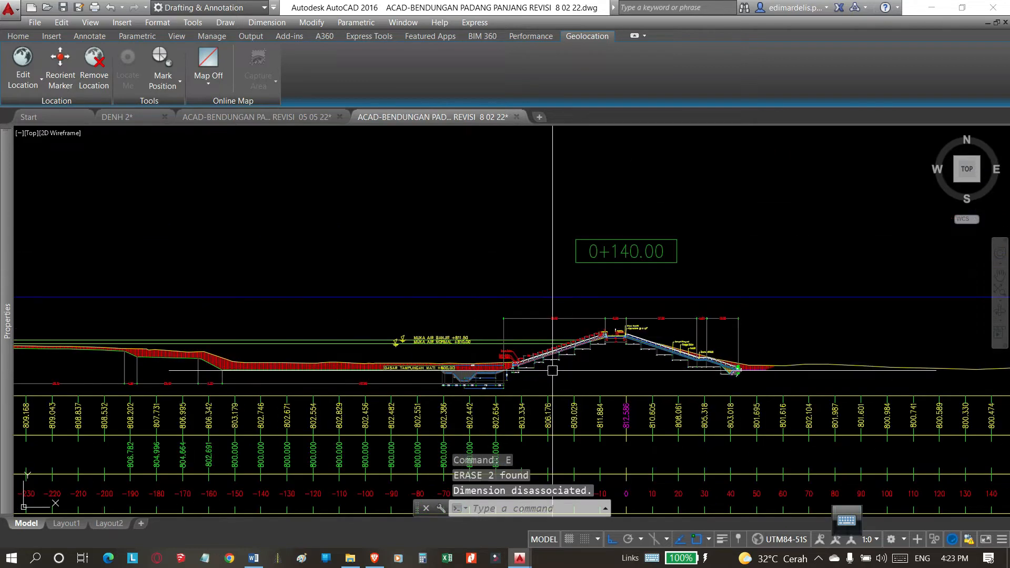
Select the trench block in the 0+180.00 cross-section and examine its shape and position relative to the slope and structure.
scroll(503, 308, "down", 6)
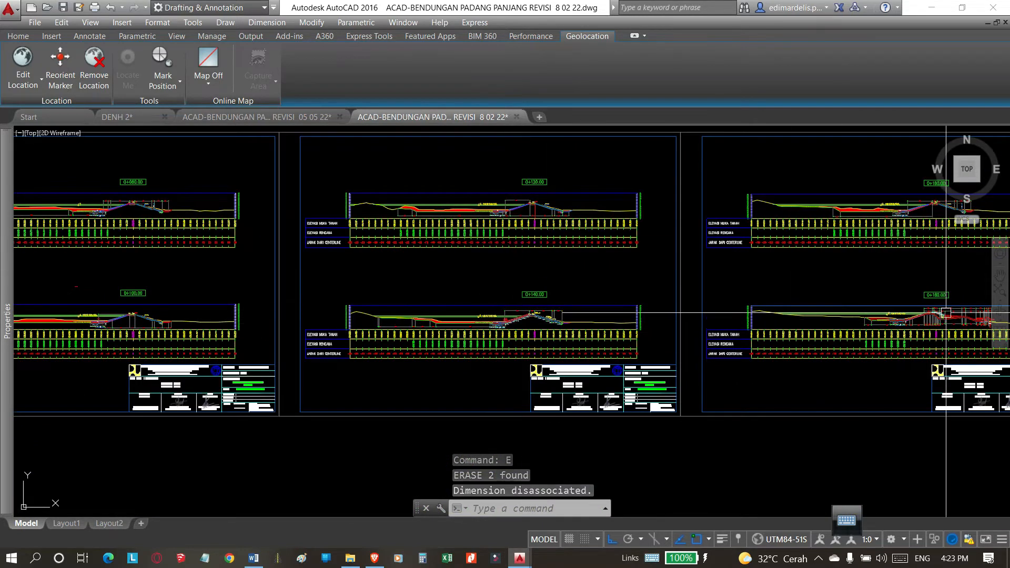
scroll(807, 340, "up", 6)
scroll(752, 342, "up", 8)
left_click(751, 343)
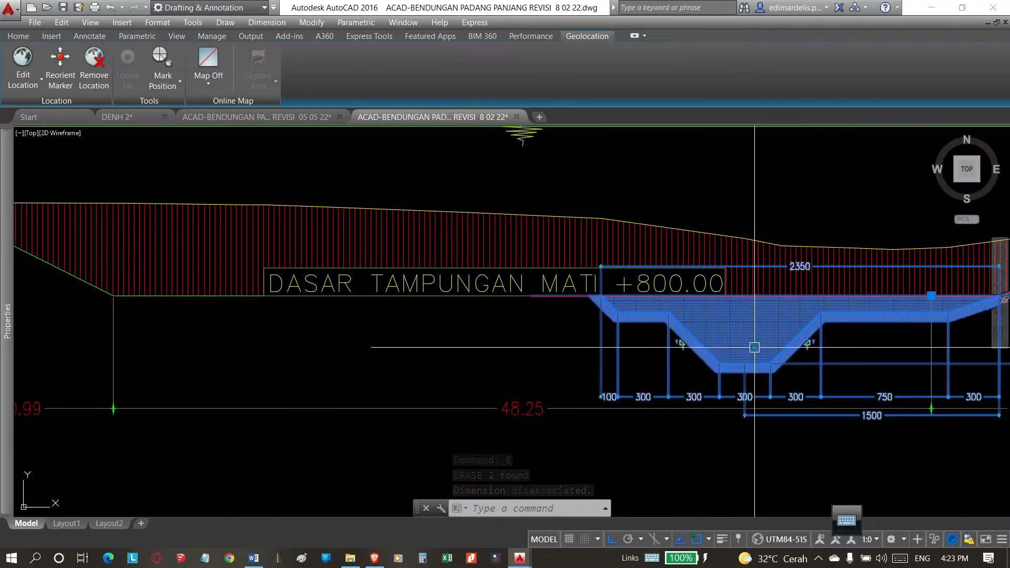
scroll(503, 375, "down", 5)
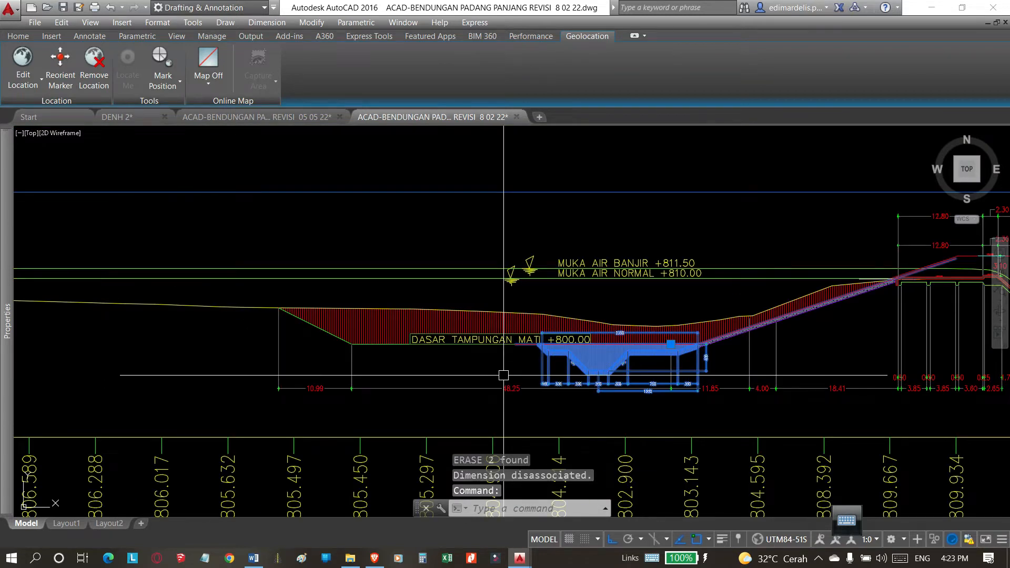
scroll(611, 363, "up", 2)
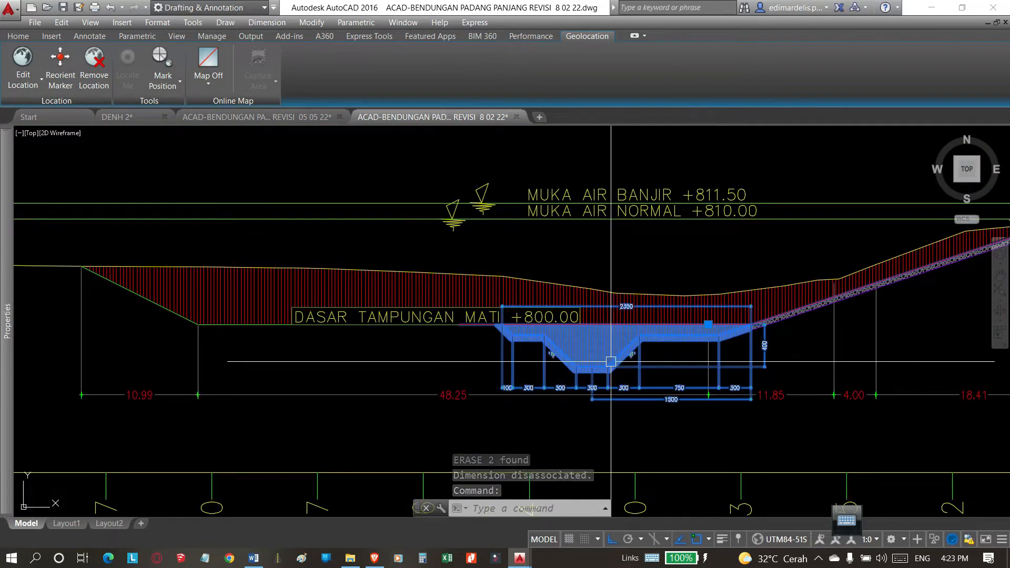
key("Escape")
left_click(724, 315)
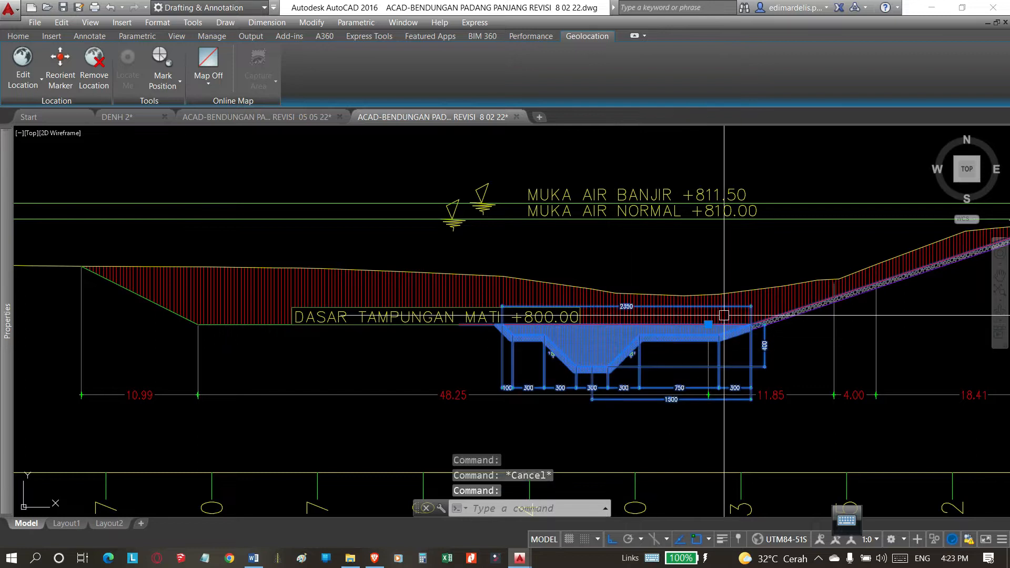
scroll(508, 317, "down", 4)
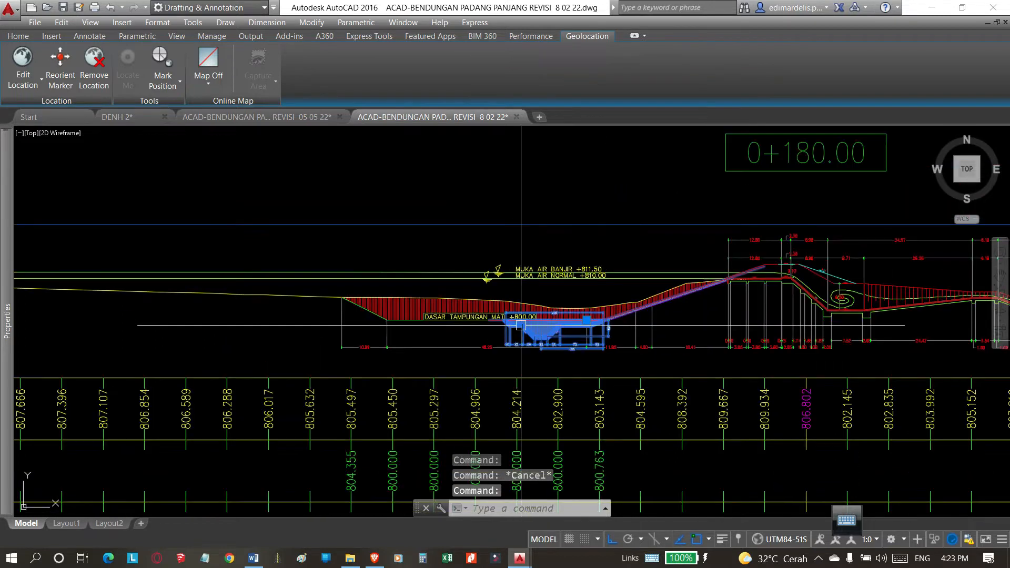
scroll(521, 347, "down", 4)
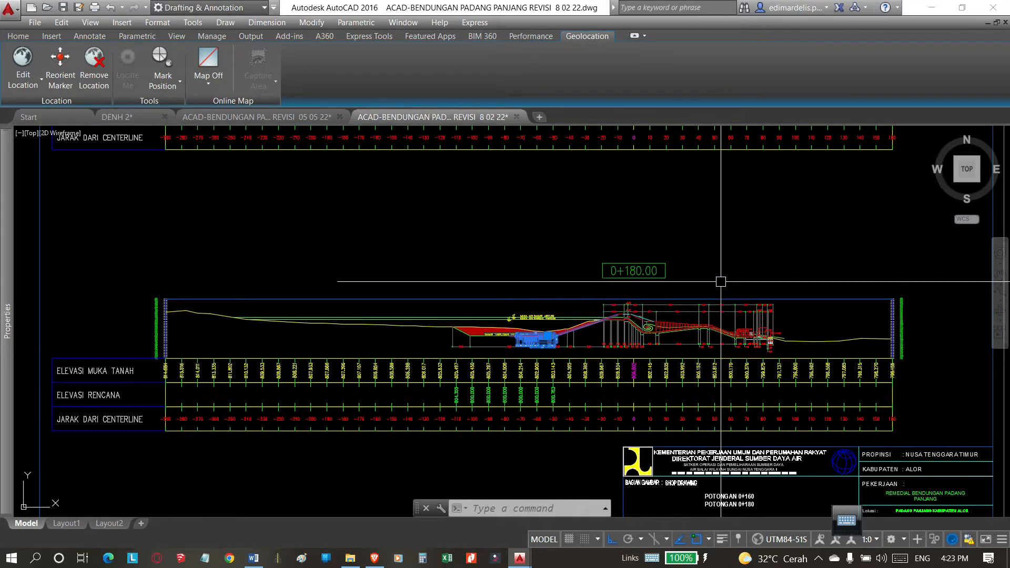
scroll(687, 316, "down", 4)
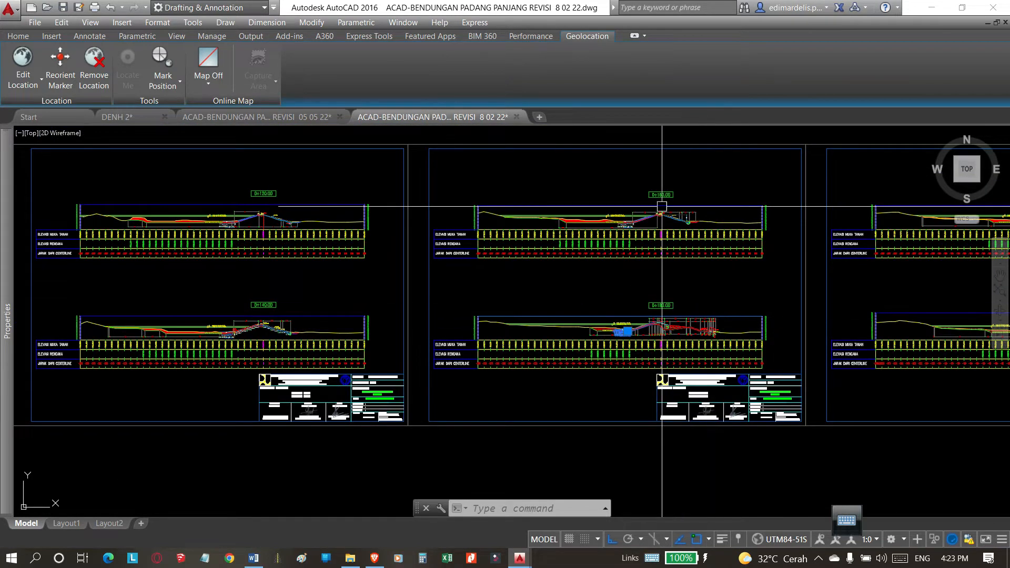
Review the trench in the 0+140.00 cross-section and the arrangement of the other cross-section sheets.
scroll(227, 336, "up", 6)
scroll(244, 338, "up", 2)
middle_click_drag(327, 347, 553, 363)
scroll(514, 353, "down", 5)
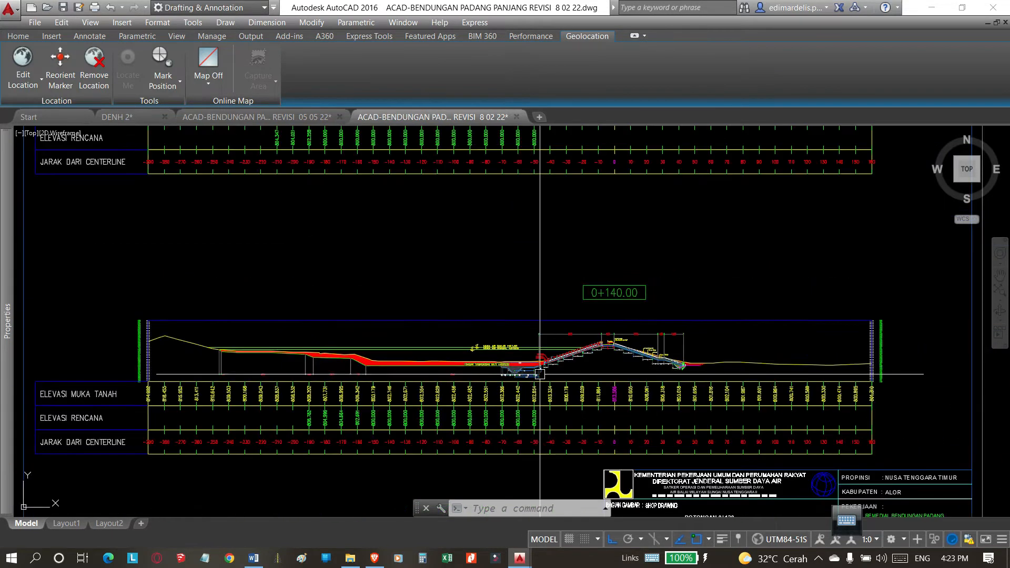
scroll(514, 352, "down", 6)
scroll(186, 353, "up", 6)
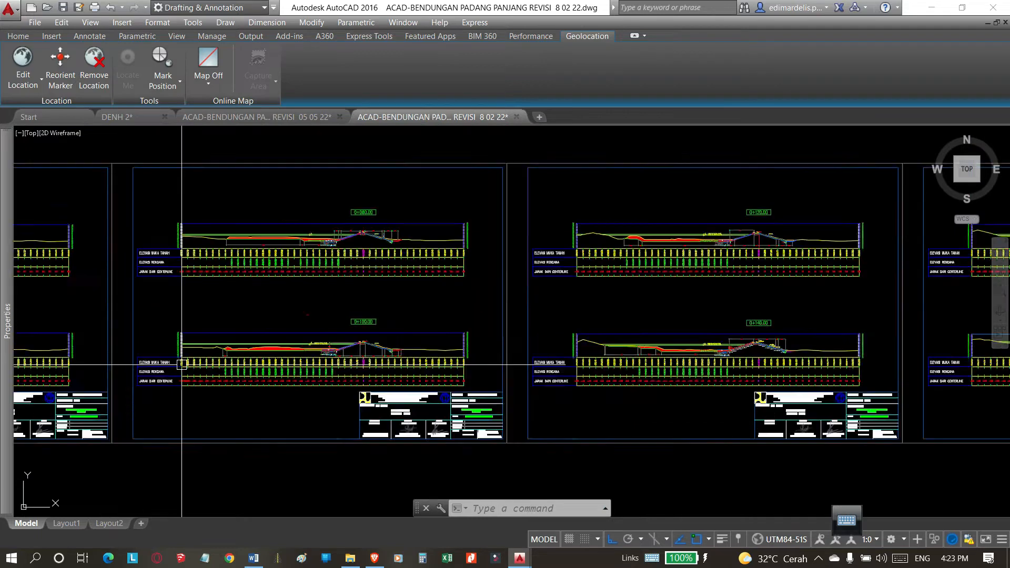
scroll(508, 306, "down", 8)
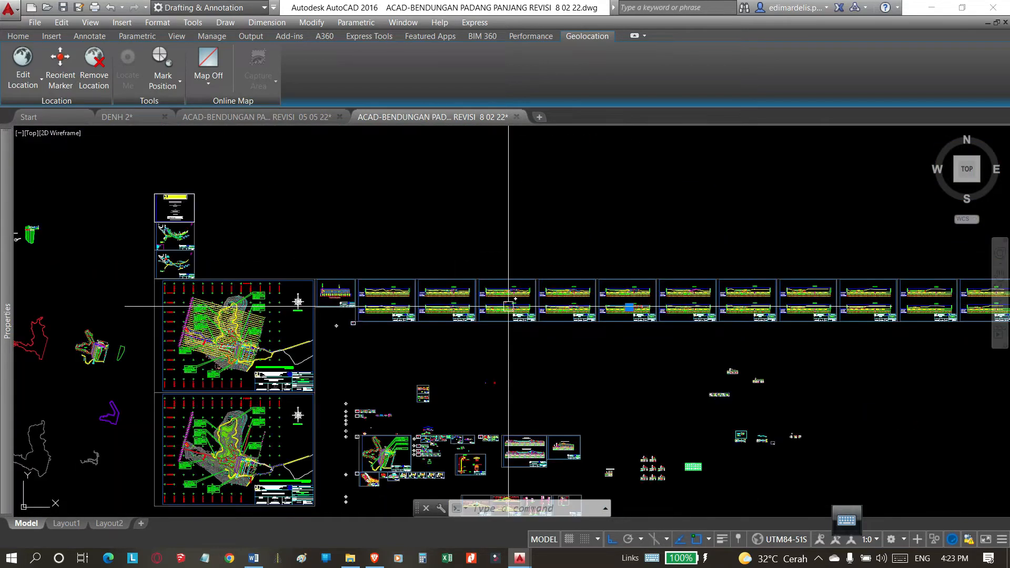
Return to the 0+100.00 cross-section and examine the dimensioned trench block up close, then clear the selection.
scroll(456, 305, "up", 8)
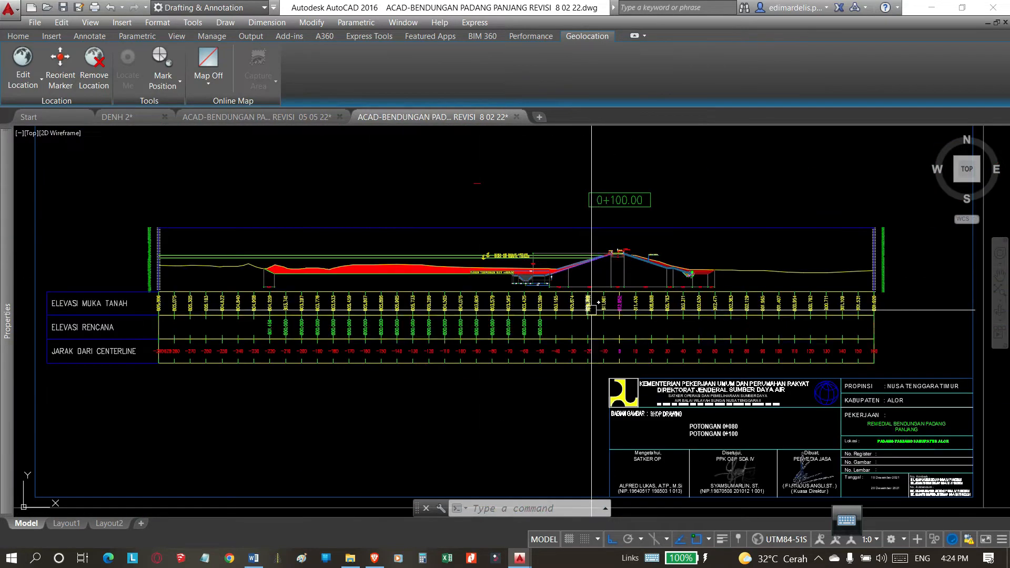
scroll(534, 281, "up", 8)
scroll(579, 347, "down", 6)
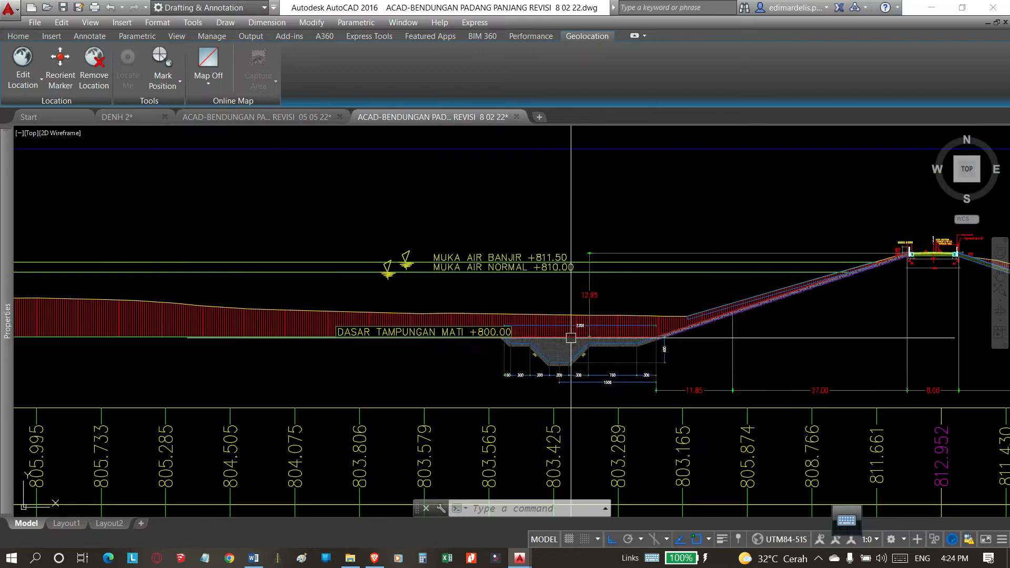
scroll(584, 361, "up", 2)
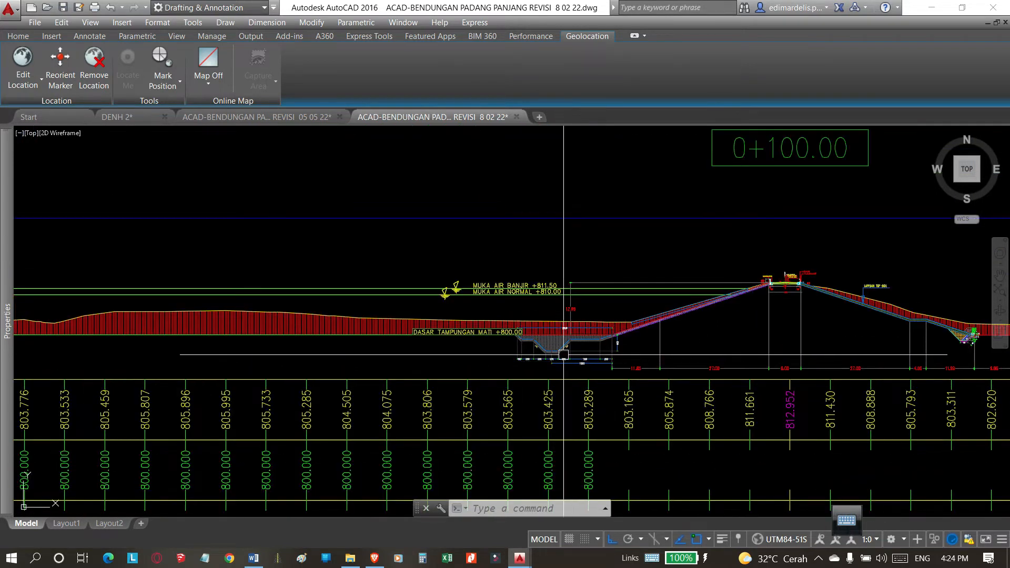
key("Escape")
scroll(573, 357, "up", 2)
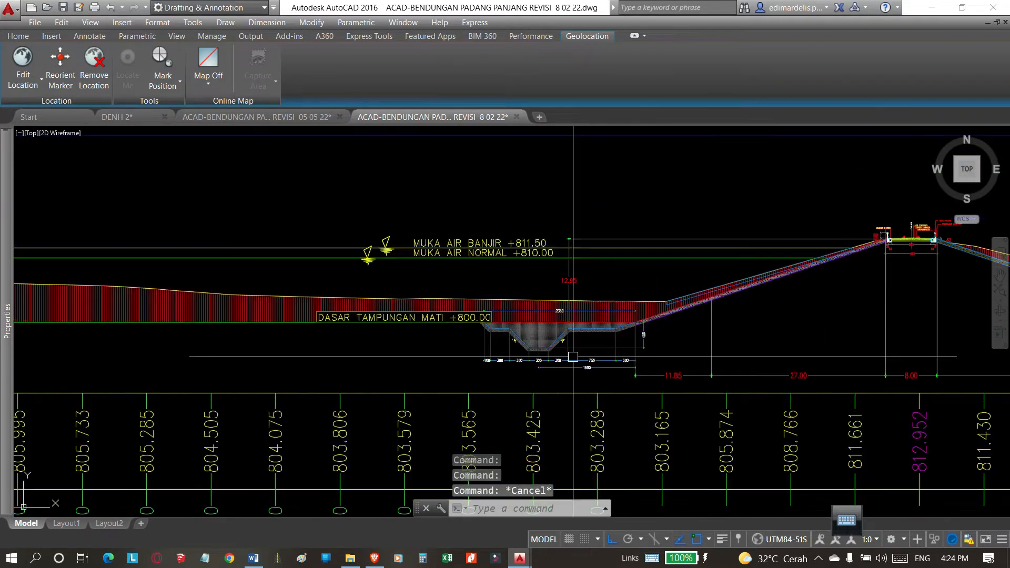
scroll(596, 353, "up", 4)
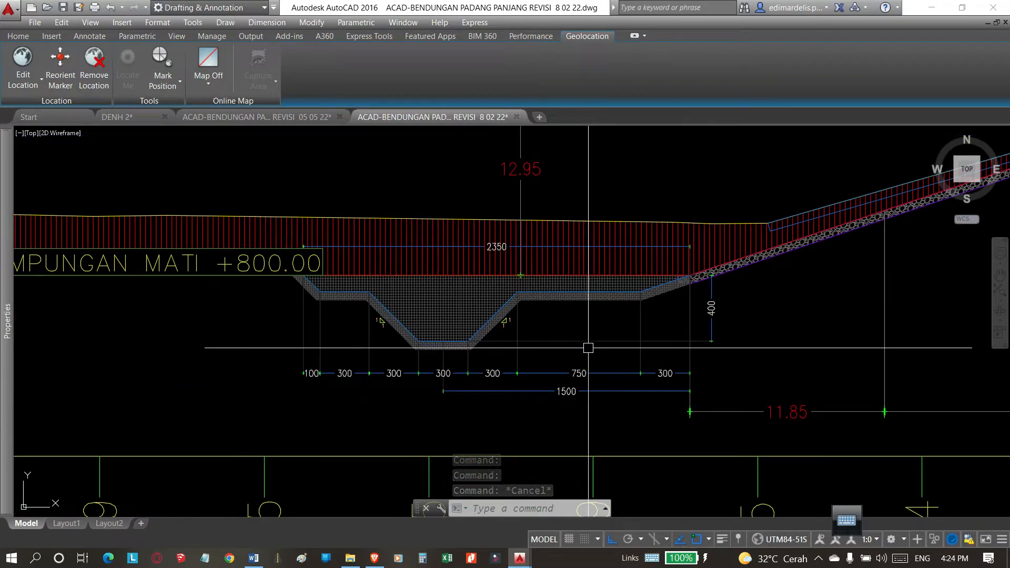
left_click(600, 392)
key("Escape")
left_click(489, 322)
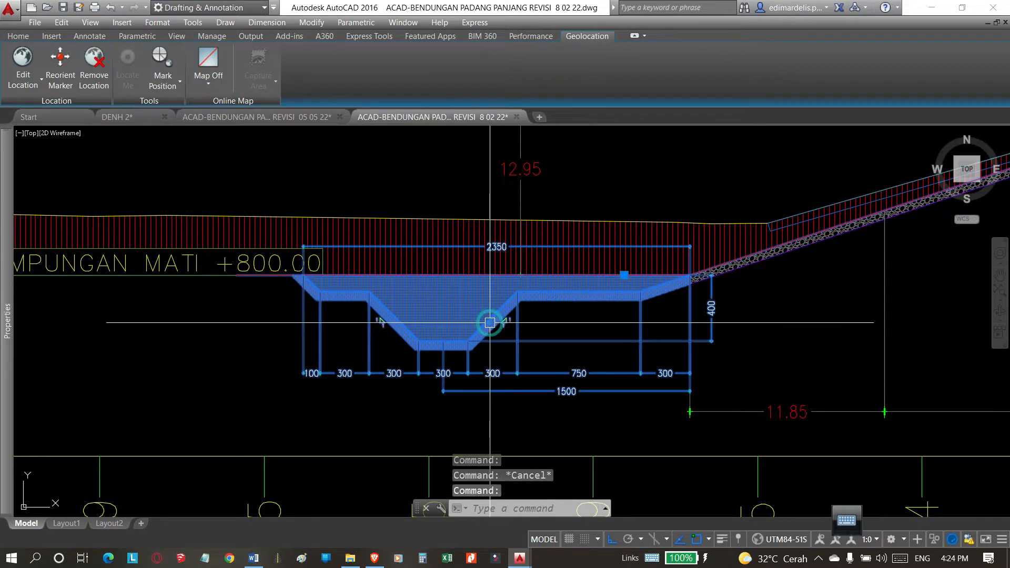
key("Escape")
Open the pasangan geomembrane block definition of the 0+100.00 trench for editing in the Block Editor.
scroll(539, 337, "down", 4)
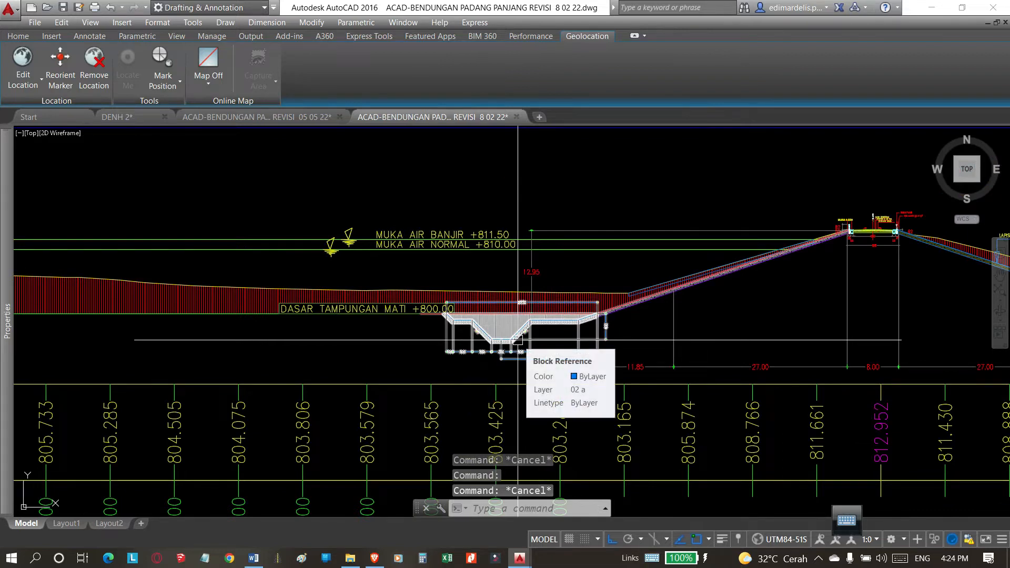
left_click(518, 340)
key("Escape")
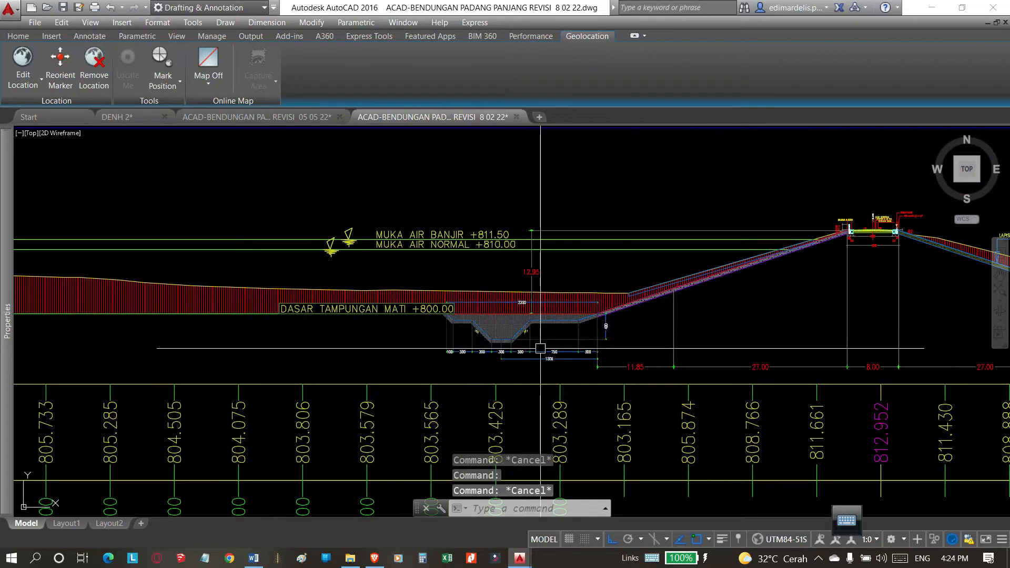
double_click(514, 342)
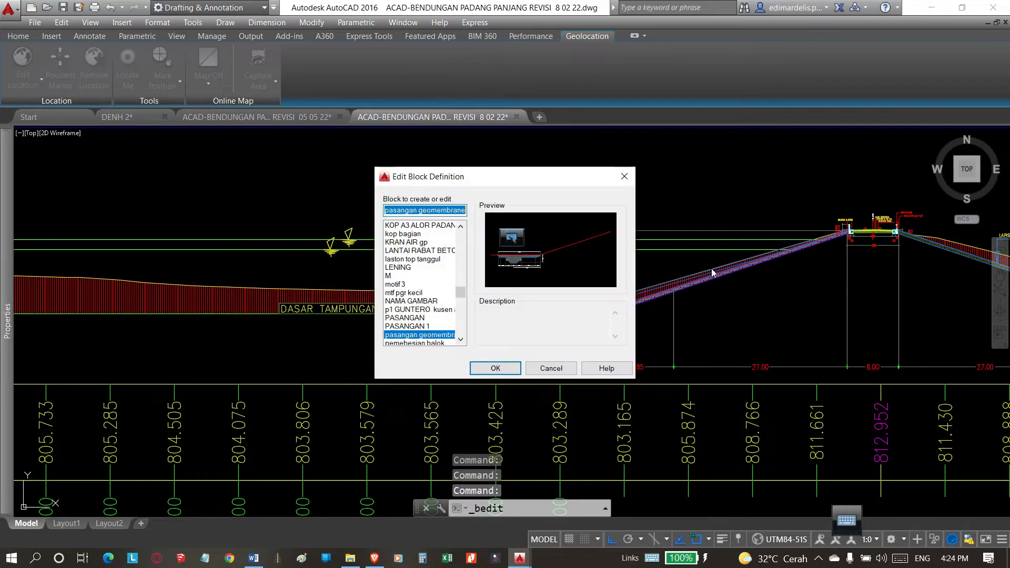
left_click(495, 368)
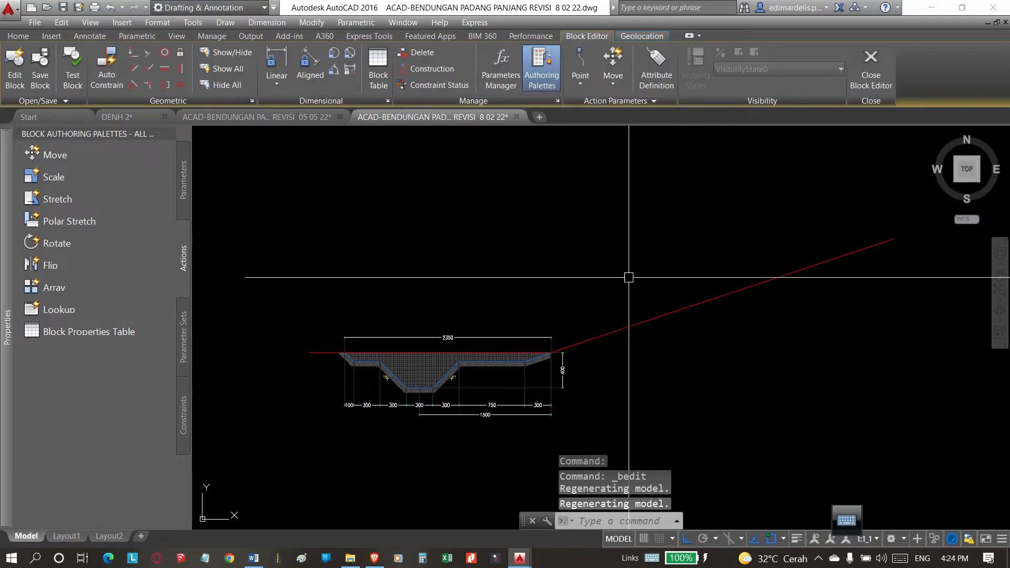
Inspect the trench hatch, red reference line and dimensions inside the block definition, leaving nothing selected.
scroll(640, 304, "down", 4)
scroll(560, 329, "up", 6)
left_click(559, 328)
scroll(566, 323, "up", 4)
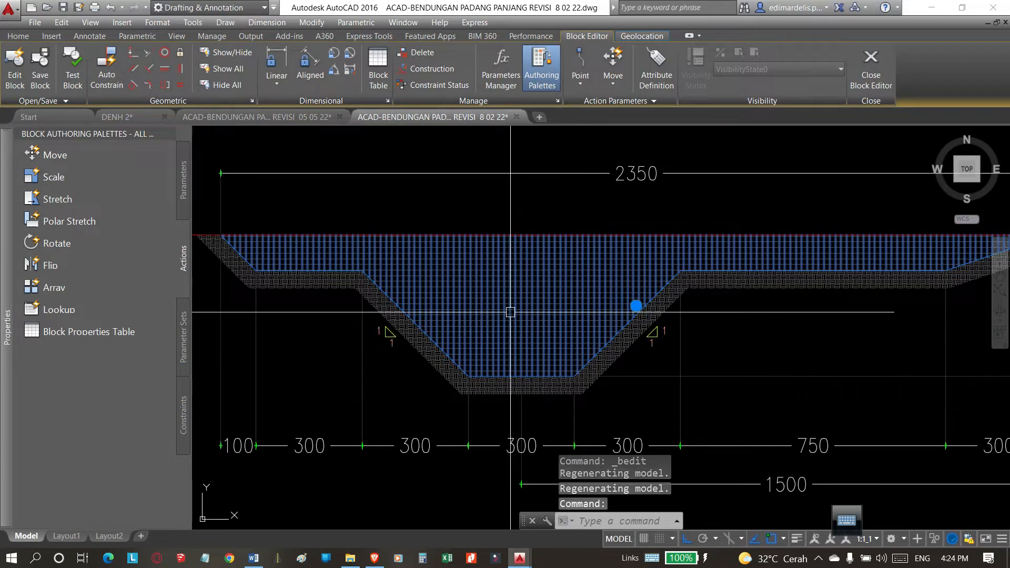
scroll(526, 324, "down", 2)
scroll(542, 337, "down", 4)
key("Escape")
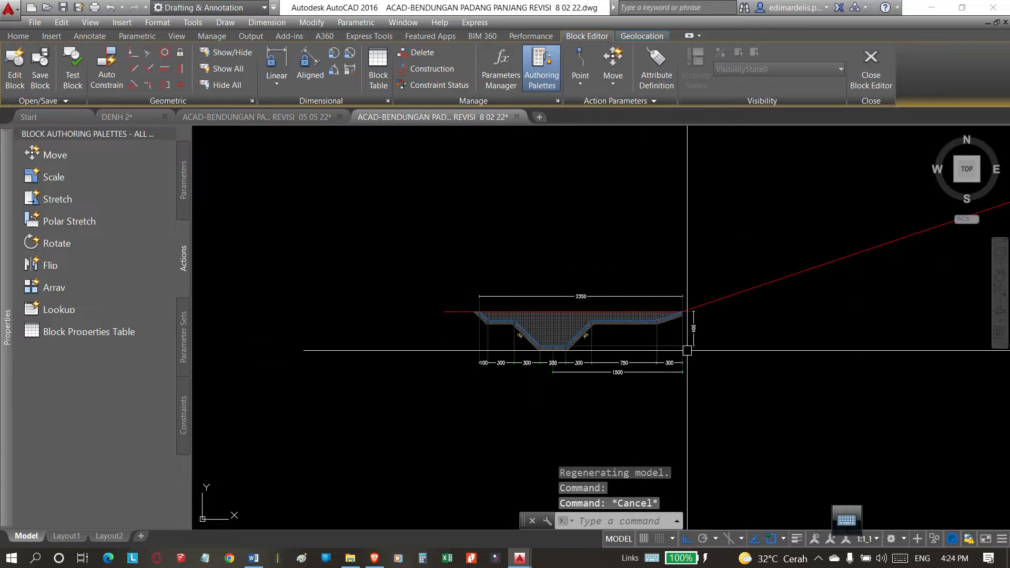
left_click(697, 312)
key("Escape")
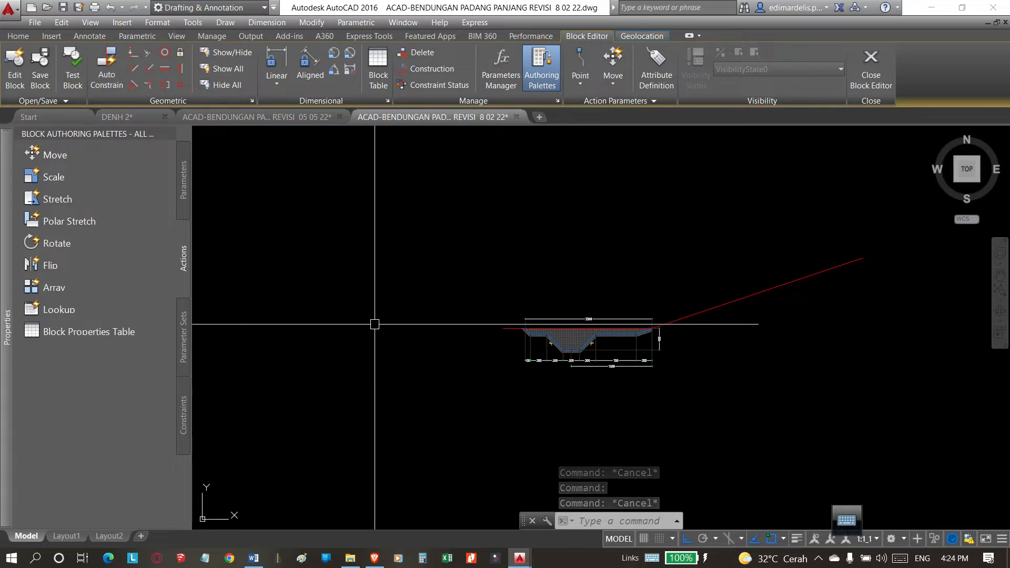
Add a vertical linear dimension from the trench's upper corner at the slope toe to the upper end of the red slope line.
type("di")
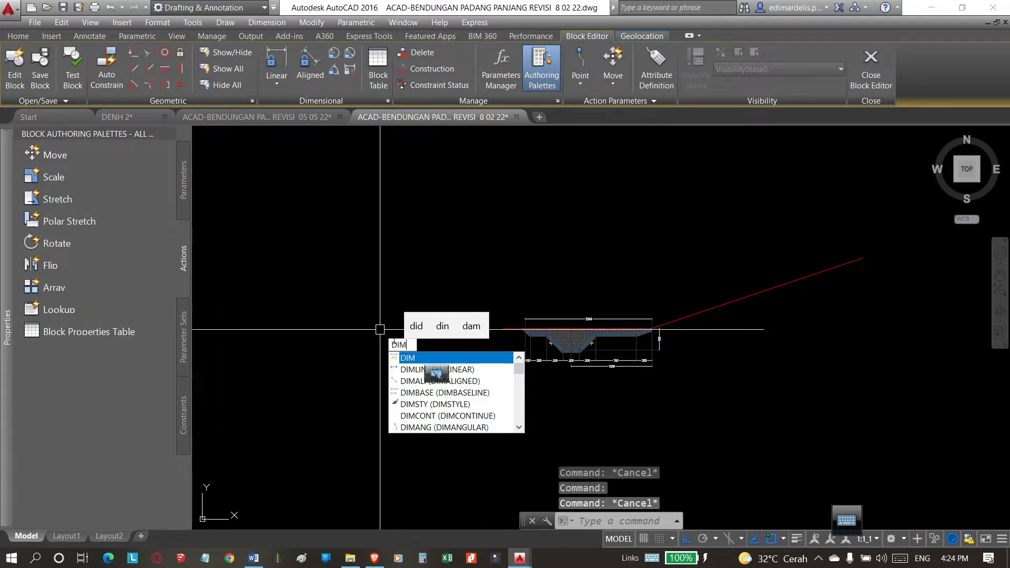
left_click(454, 370)
scroll(660, 347, "up", 6)
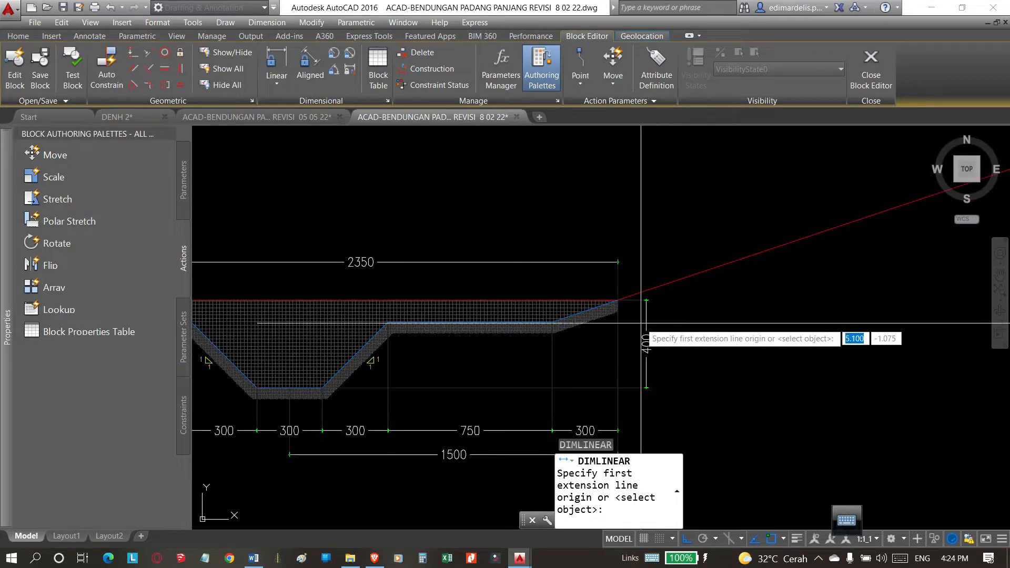
left_click(621, 301)
scroll(642, 332, "down", 4)
left_click(871, 224)
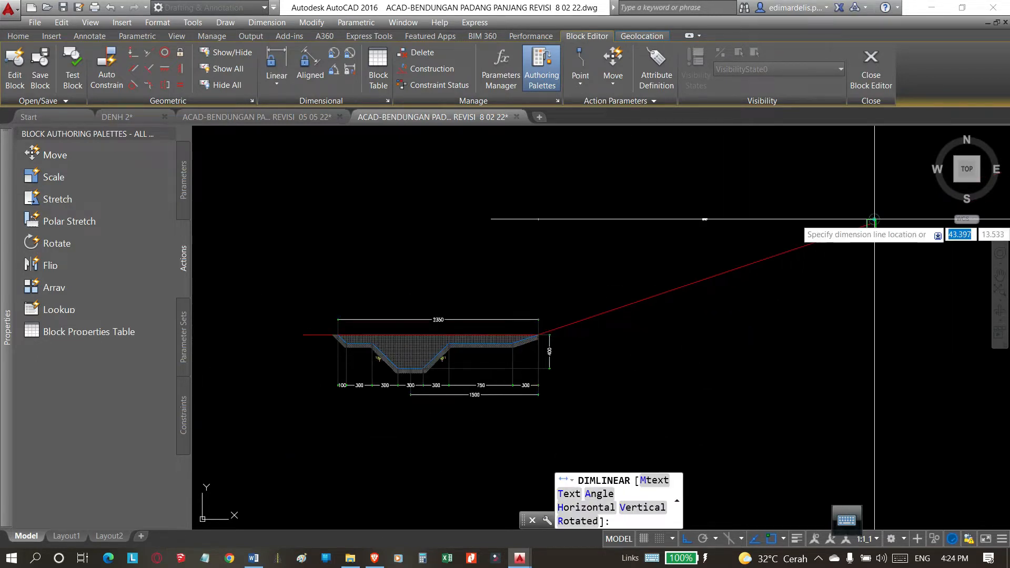
scroll(526, 270, "up", 6)
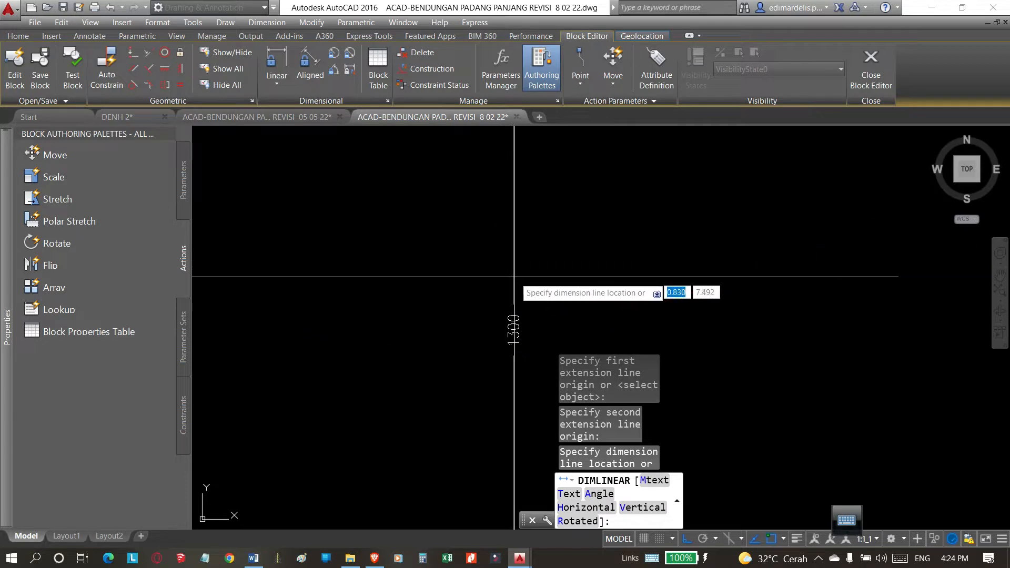
left_click(533, 274)
scroll(565, 244, "down", 6)
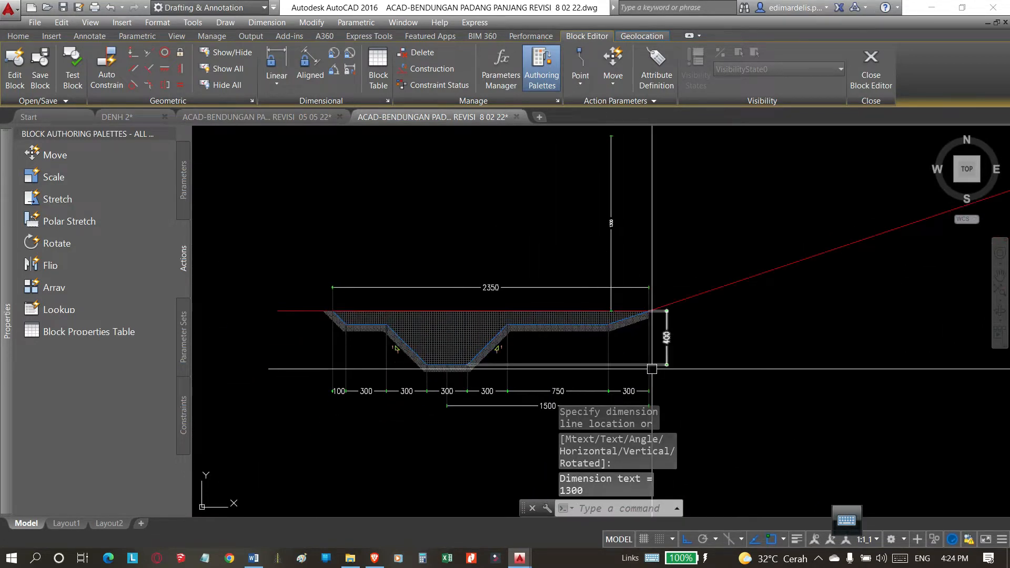
key("Escape")
left_click(712, 292)
scroll(550, 338, "down", 4)
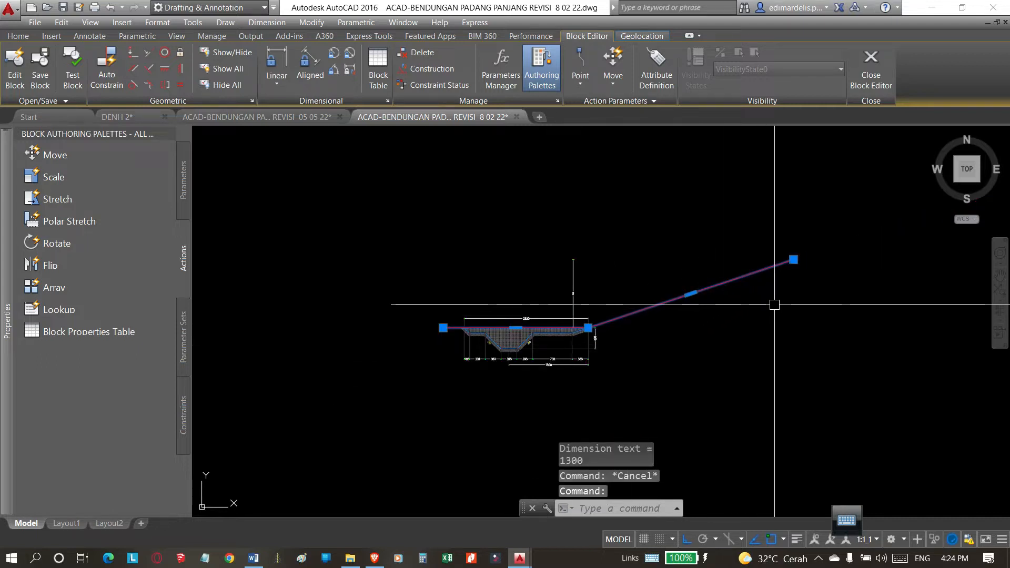
scroll(787, 281, "up", 4)
scroll(786, 281, "down", 2)
key("Escape")
Sketch a trench-shaped polyline with Ortho off, running from the slope toe through a gentle fall, a flat-bottomed dip and a rising end.
type("pl")
key("Return")
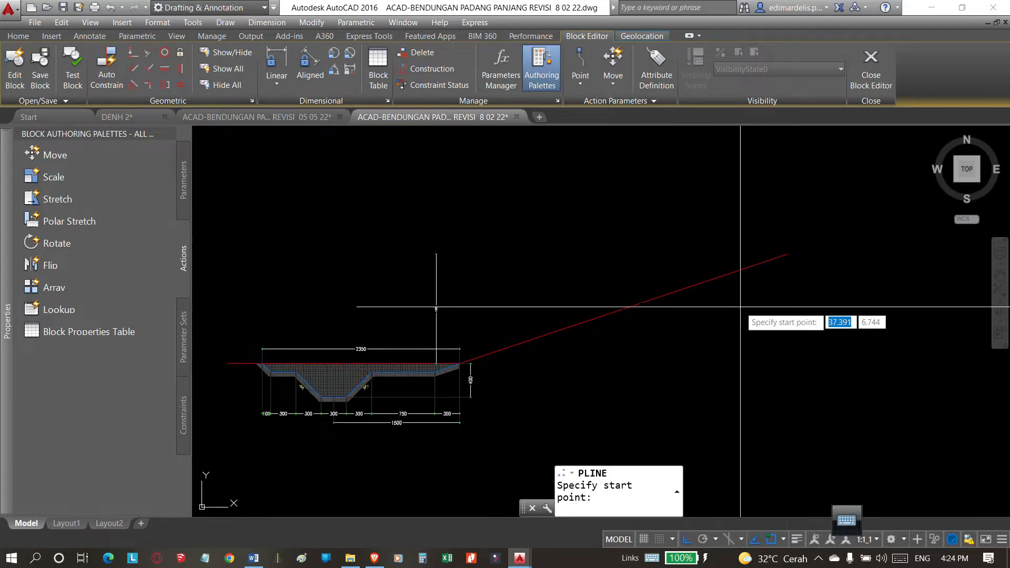
left_click(460, 363)
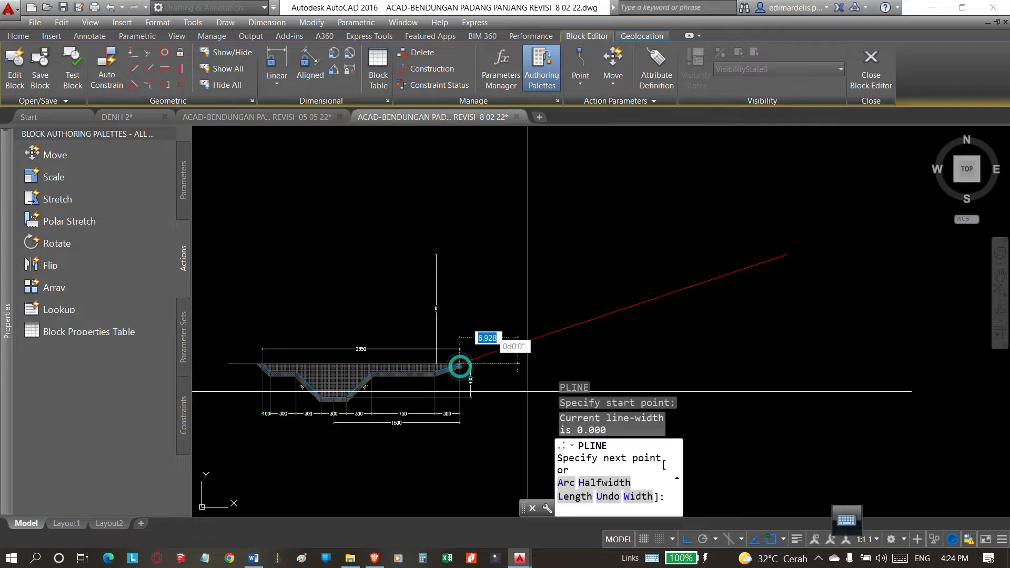
key("F8")
scroll(473, 295, "down", 4)
scroll(546, 339, "up", 4)
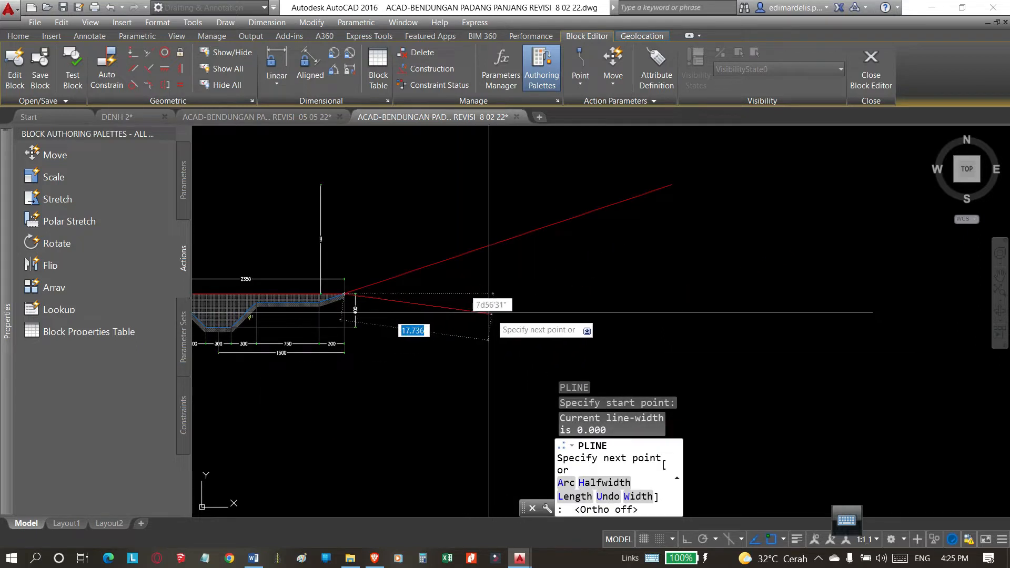
left_click(486, 305)
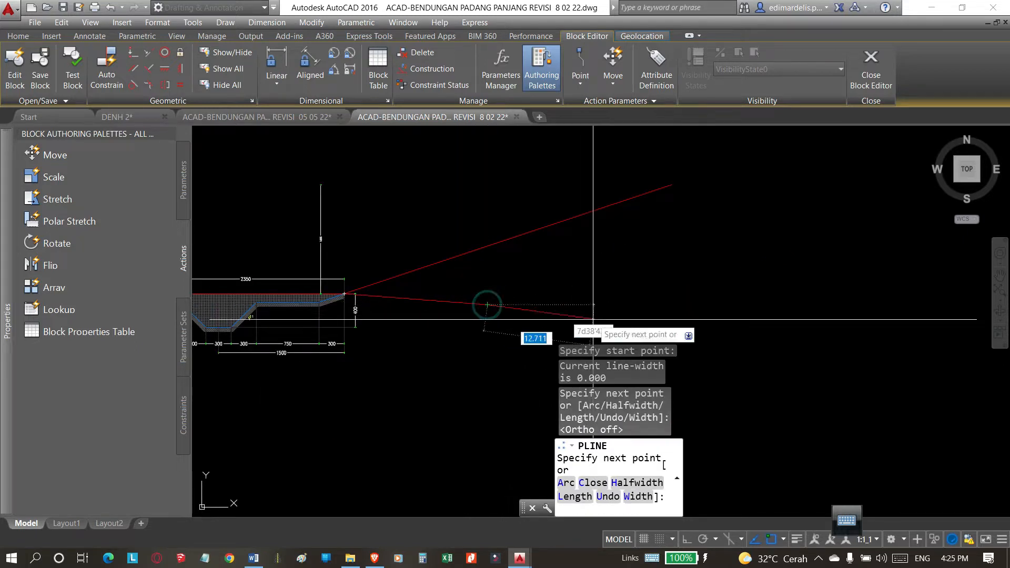
left_click(632, 317)
middle_click_drag(678, 300, 656, 225)
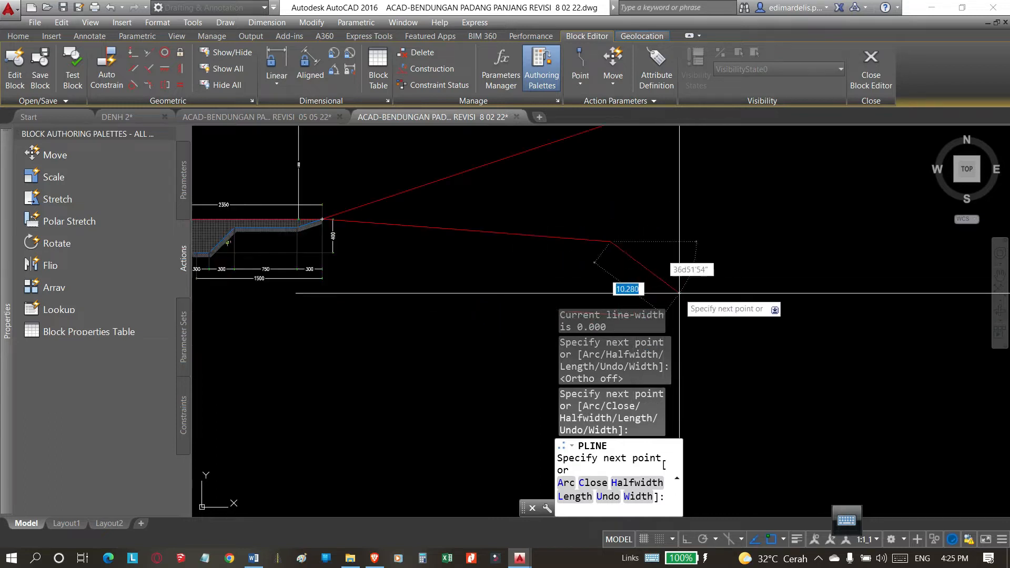
left_click(650, 278)
left_click(768, 278)
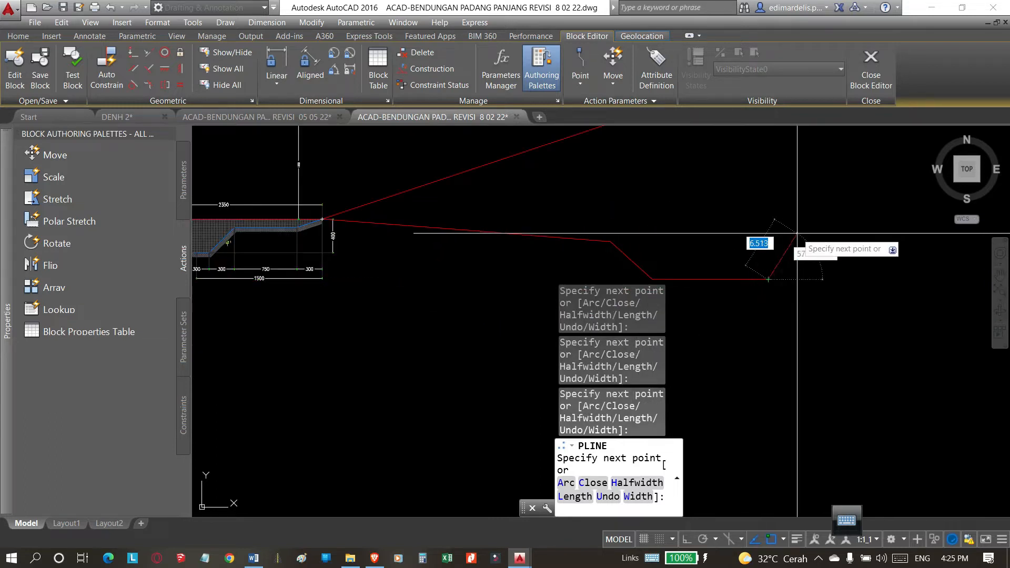
left_click(876, 220)
key("Return")
scroll(555, 309, "down", 8)
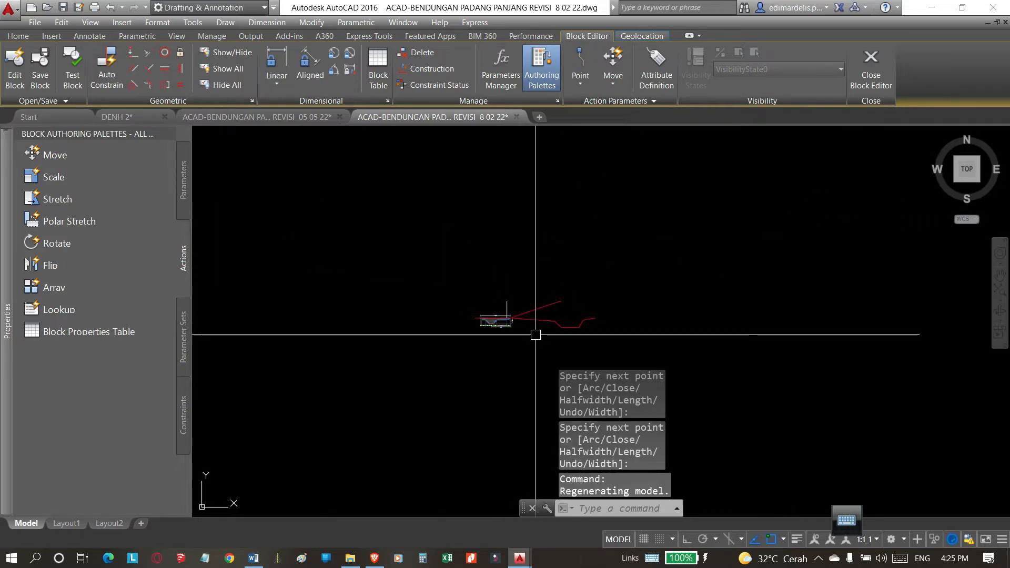
Erase the freehand trench-shaped polyline from the block definition.
scroll(555, 331, "up", 4)
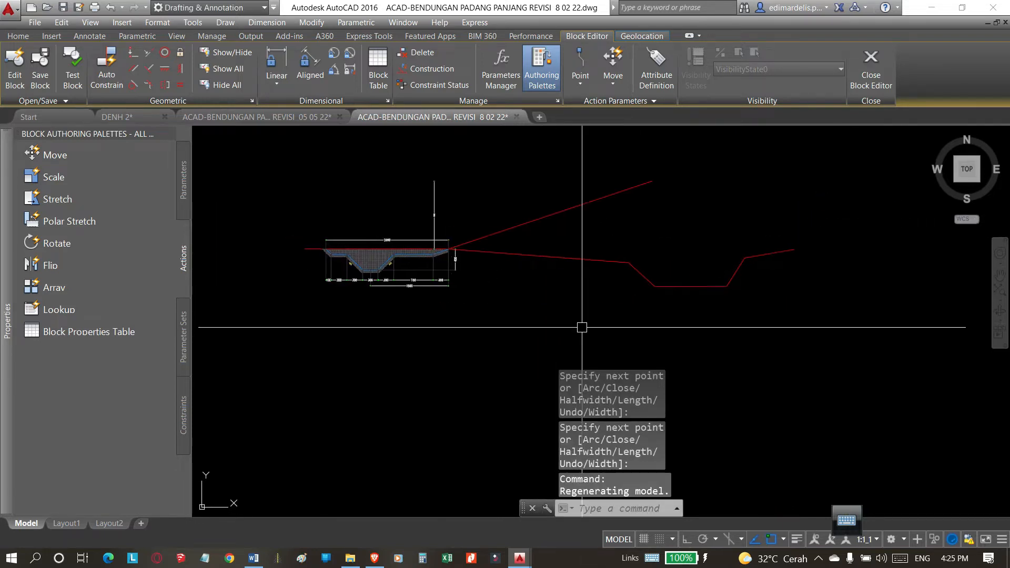
key("Escape")
left_click(638, 273)
key("Escape")
left_click(638, 272)
key("Escape")
left_click(700, 285)
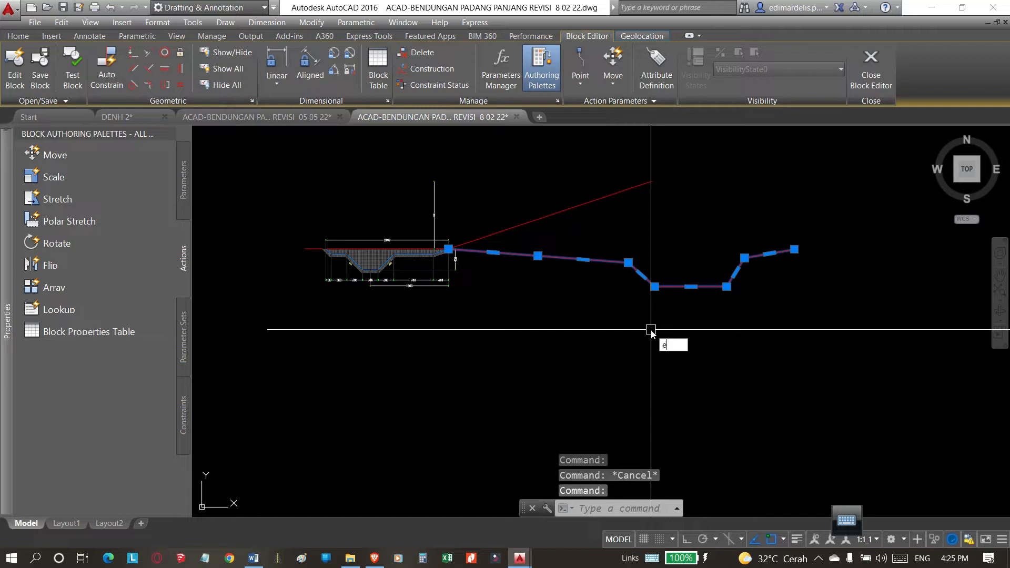
key("Return")
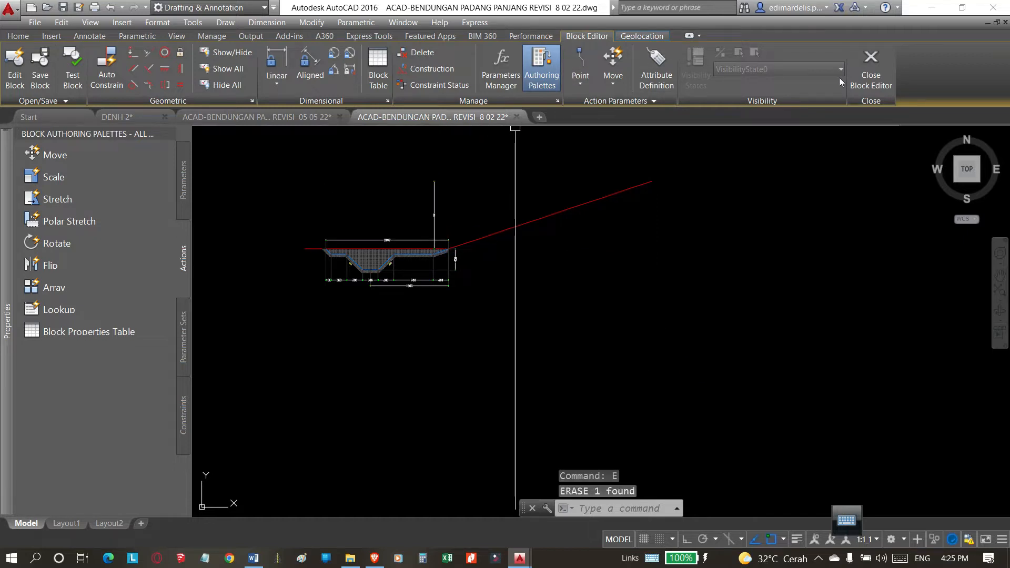
Close the Block Editor and save the changes to the trench block.
left_click(867, 76)
left_click(486, 326)
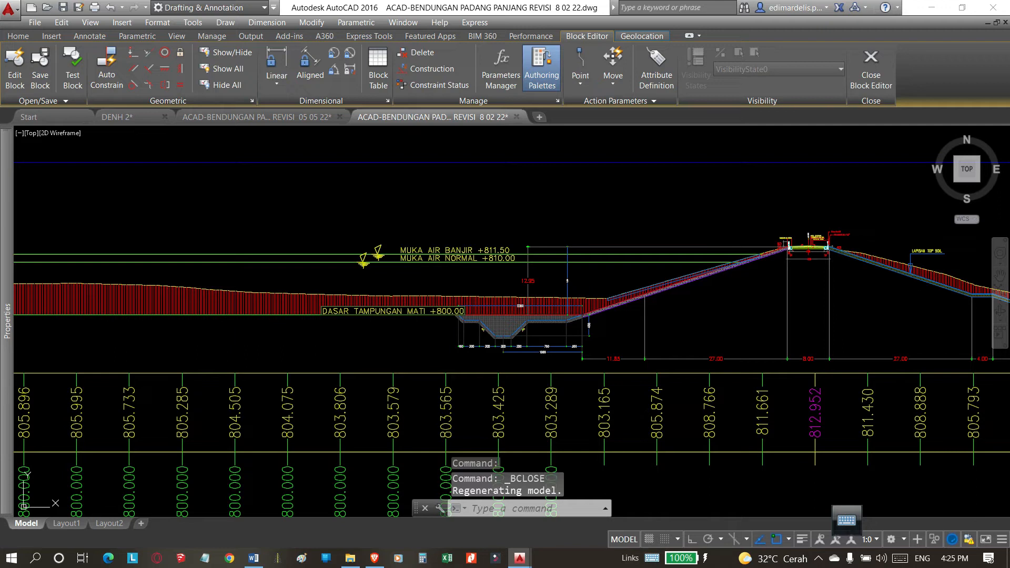
scroll(542, 298, "down", 4)
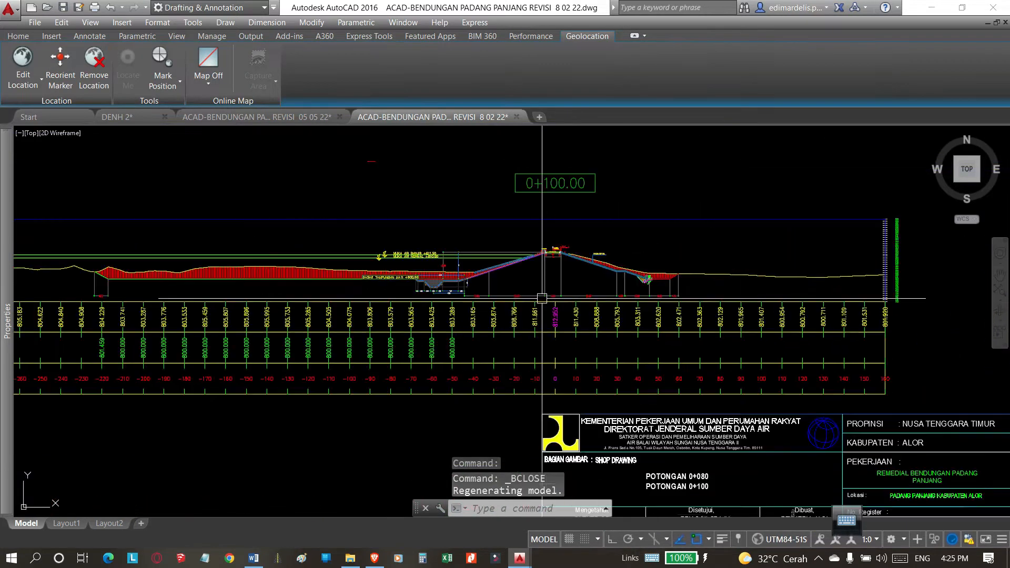
Look through the drawing's sheet sets and examine the dam section showing the position of the standpipe piezometers.
scroll(542, 298, "down", 5)
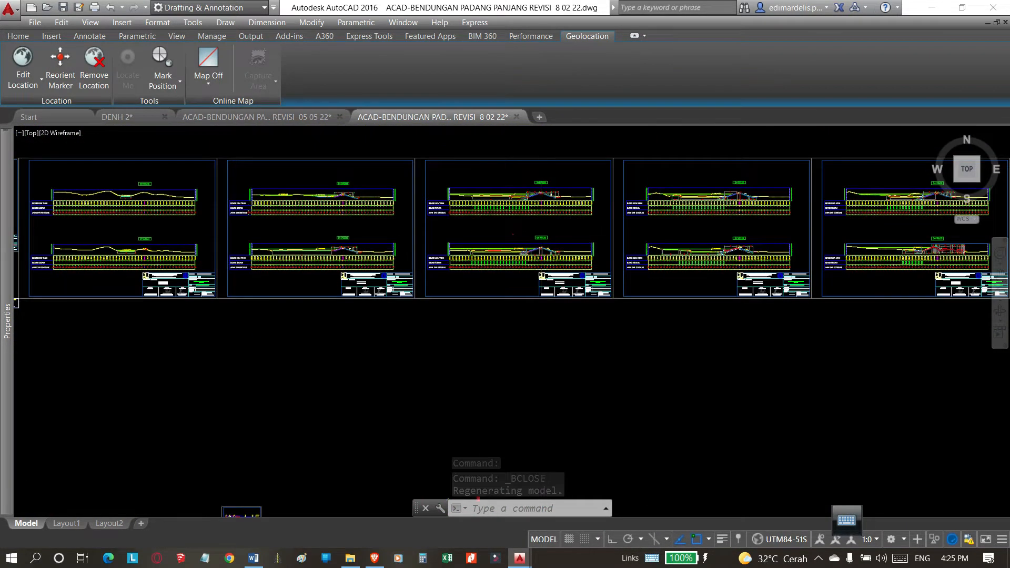
scroll(542, 298, "down", 5)
scroll(617, 455, "up", 3)
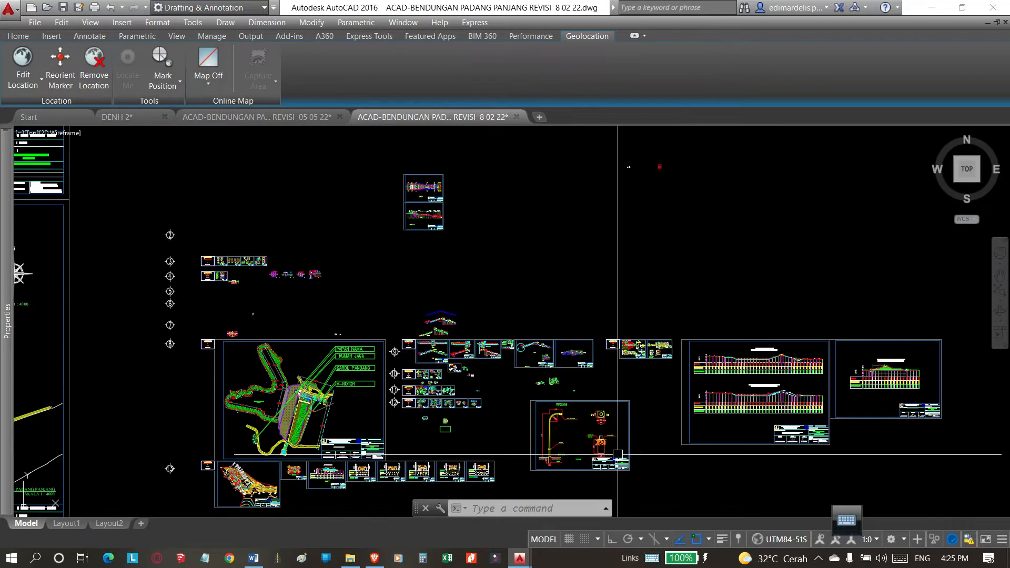
scroll(865, 388, "up", 5)
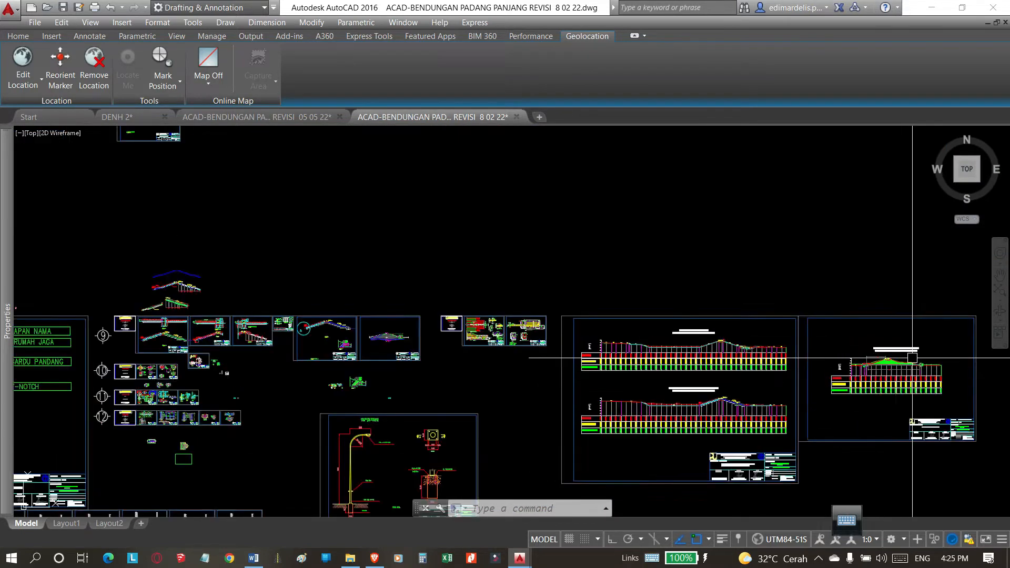
scroll(717, 289, "down", 4)
scroll(680, 310, "down", 4)
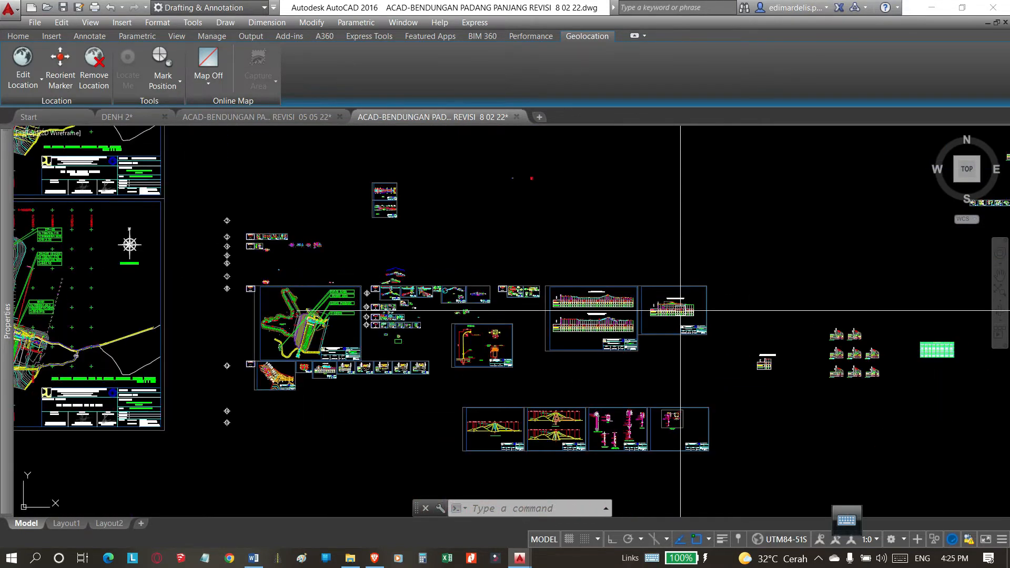
scroll(536, 436, "up", 6)
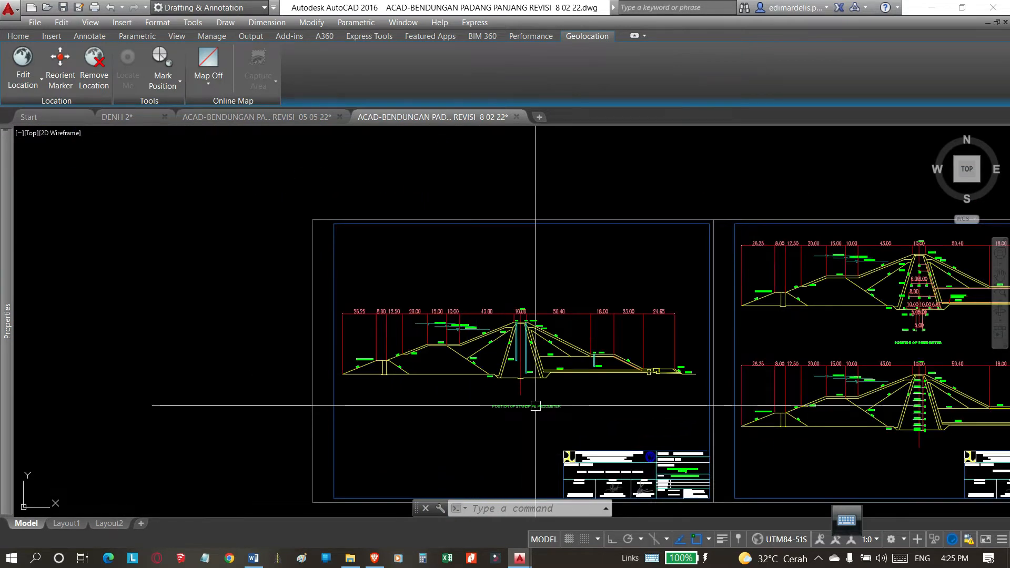
scroll(557, 363, "up", 4)
scroll(514, 300, "down", 4)
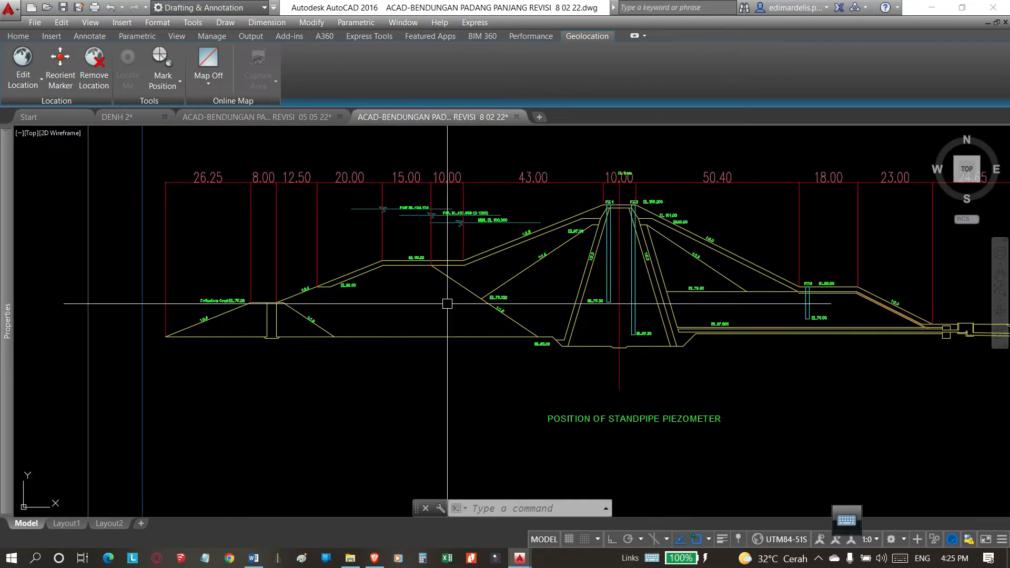
scroll(508, 344, "up", 4)
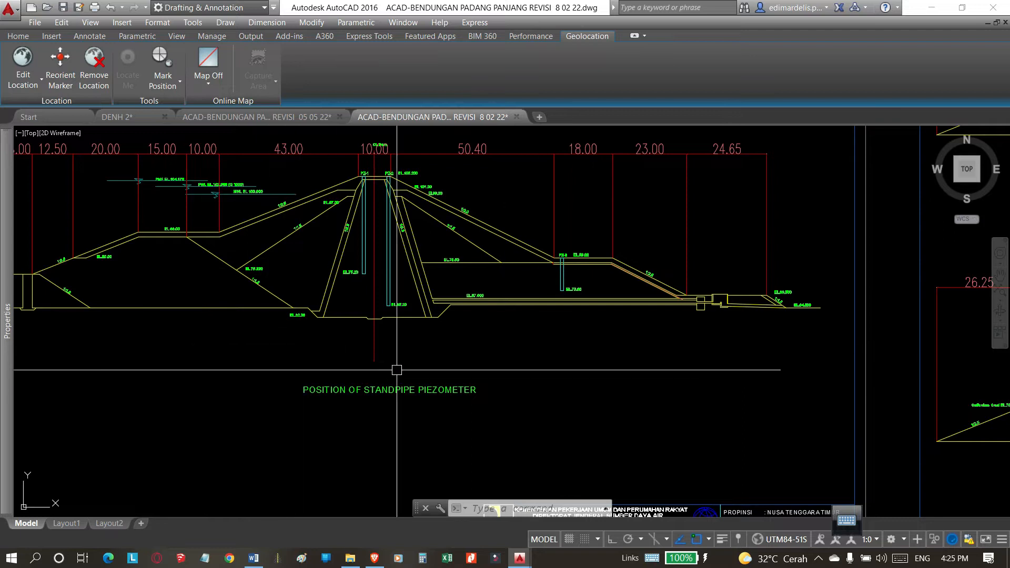
scroll(423, 364, "down", 6)
Find the Perletakan Desain To Drain sheet and examine the embankment section with the hatched trench under its base.
scroll(535, 366, "down", 2)
middle_click_drag(382, 312, 408, 454)
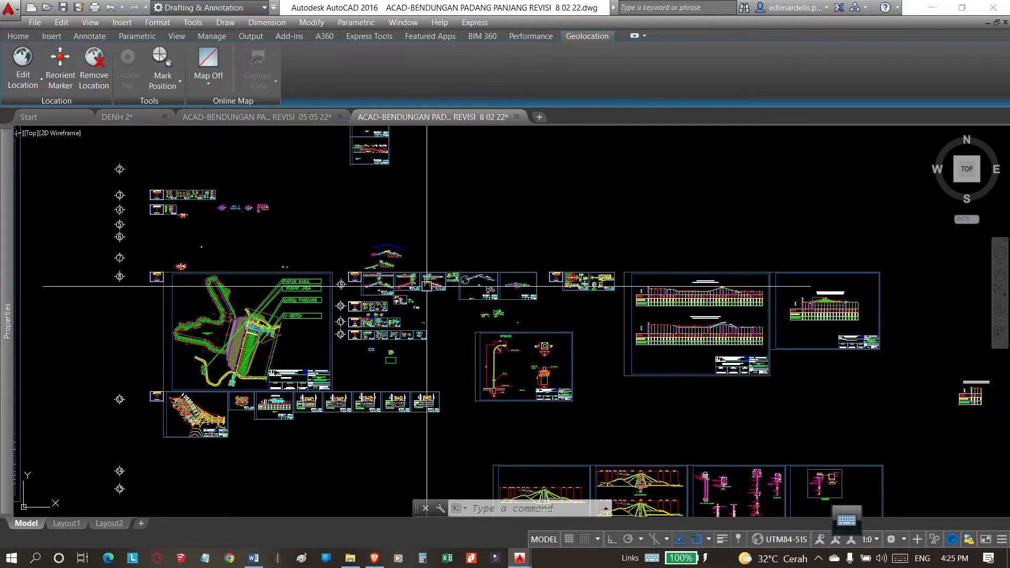
scroll(490, 286, "up", 2)
scroll(506, 279, "up", 4)
scroll(506, 280, "up", 6)
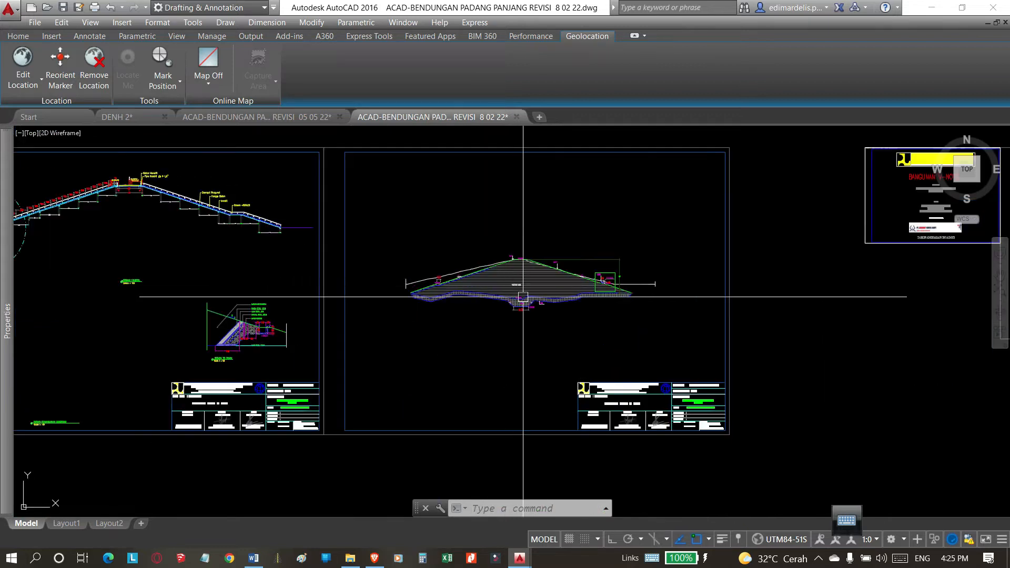
middle_click_drag(536, 312, 544, 338)
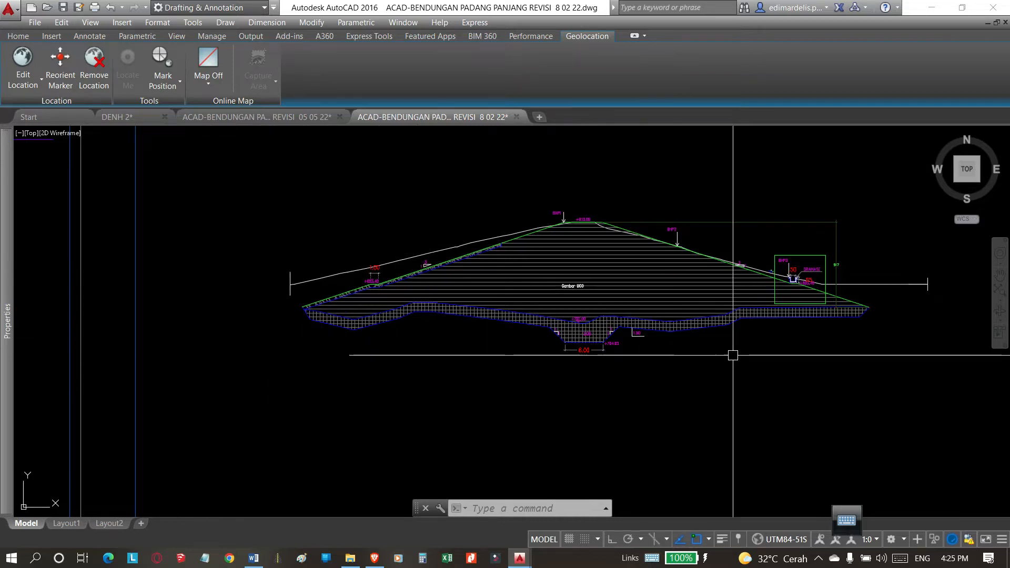
middle_click_drag(721, 341, 780, 329)
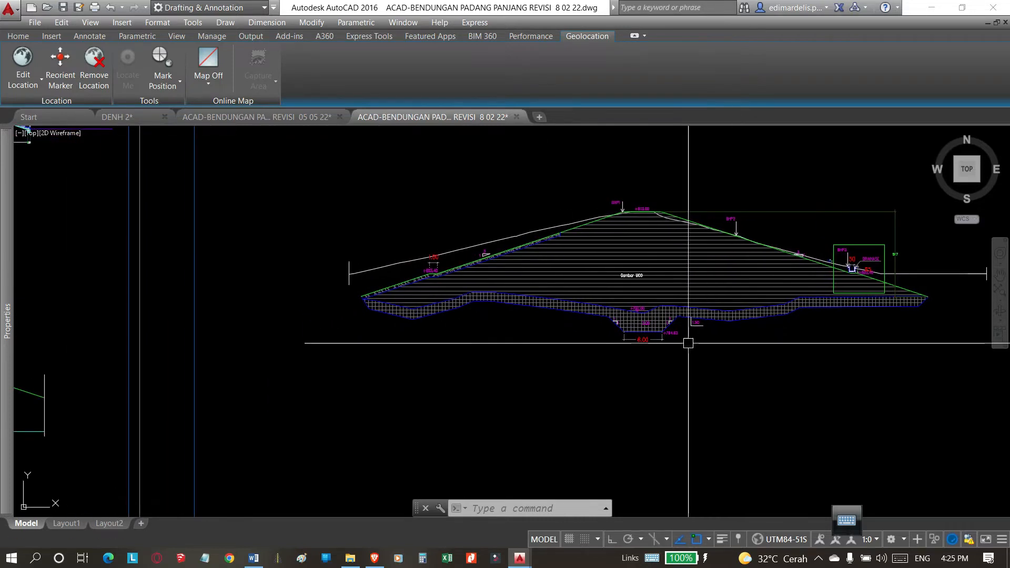
scroll(677, 339, "up", 2)
middle_click_drag(676, 338, 676, 349)
scroll(677, 357, "down", 4)
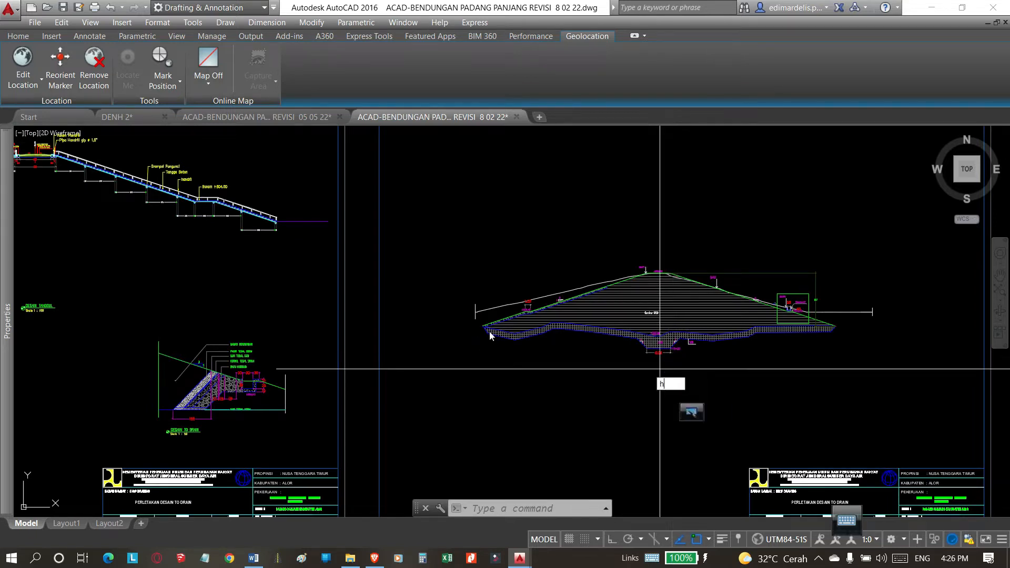
type("xl")
key("space")
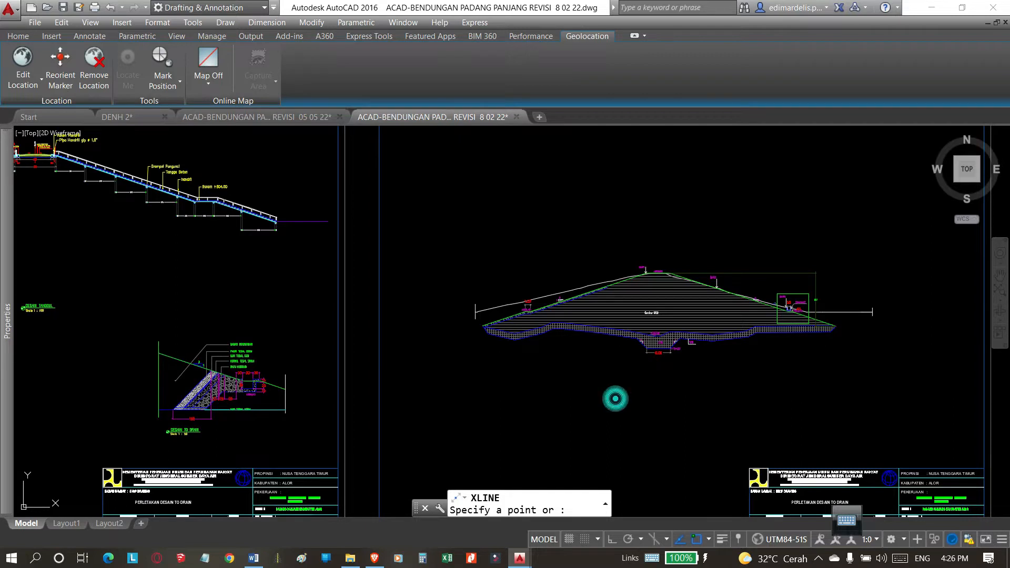
key("Escape")
type("h")
key("space")
key("Escape")
left_click(680, 399)
left_click(566, 379)
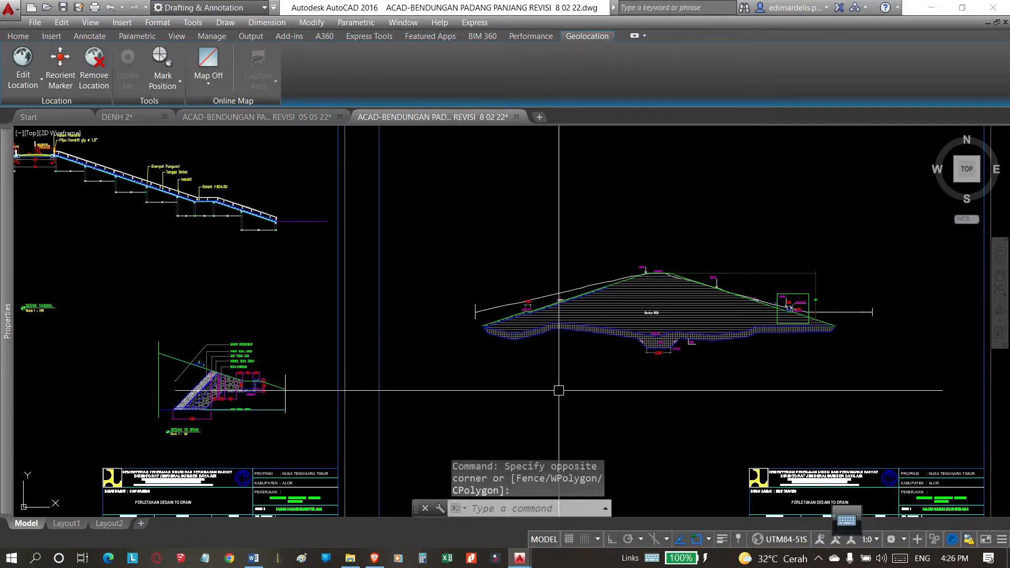
key("Escape")
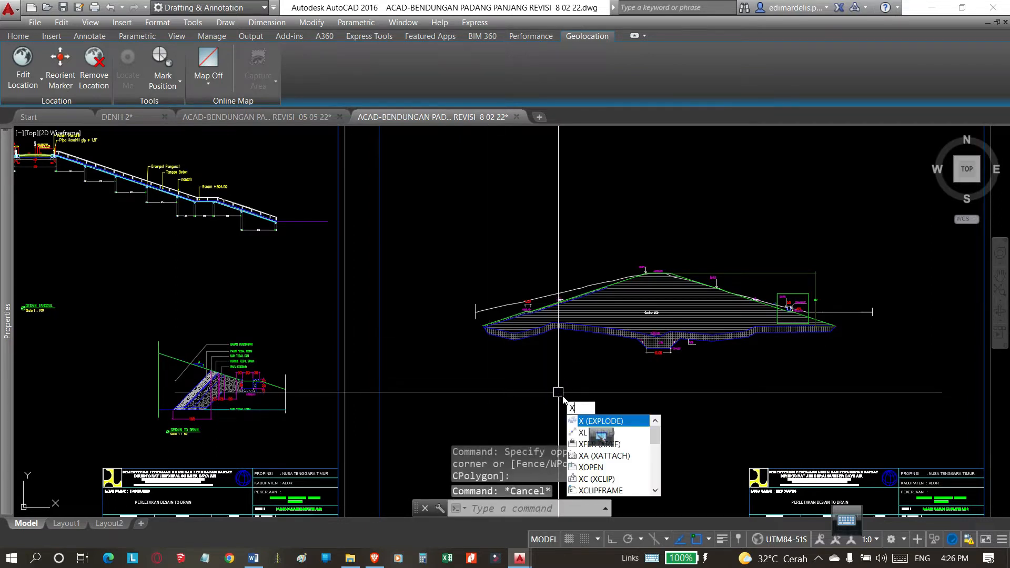
Draw a horizontal construction line across the embankment section near its upstream toe.
type("l")
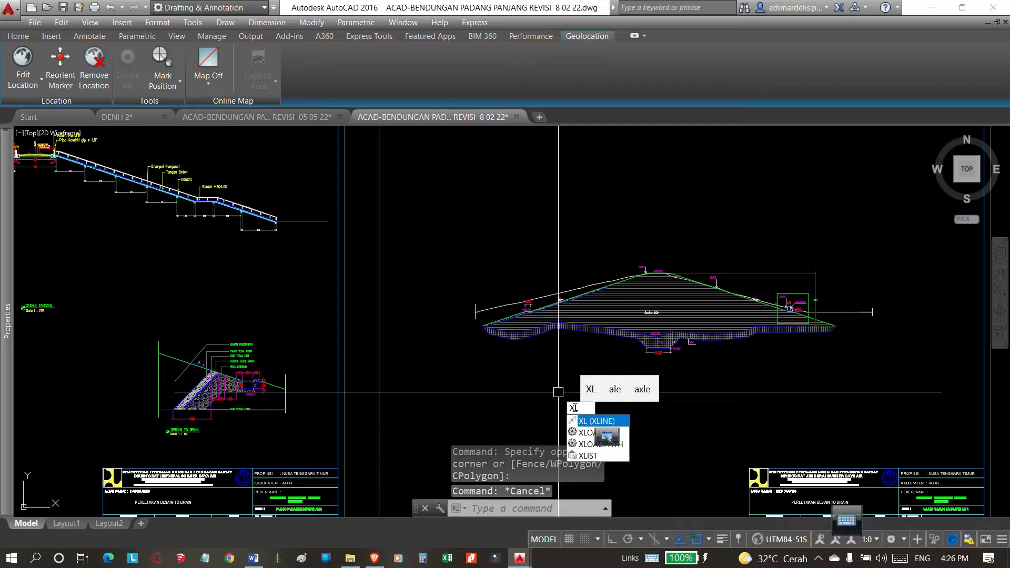
left_click(593, 421)
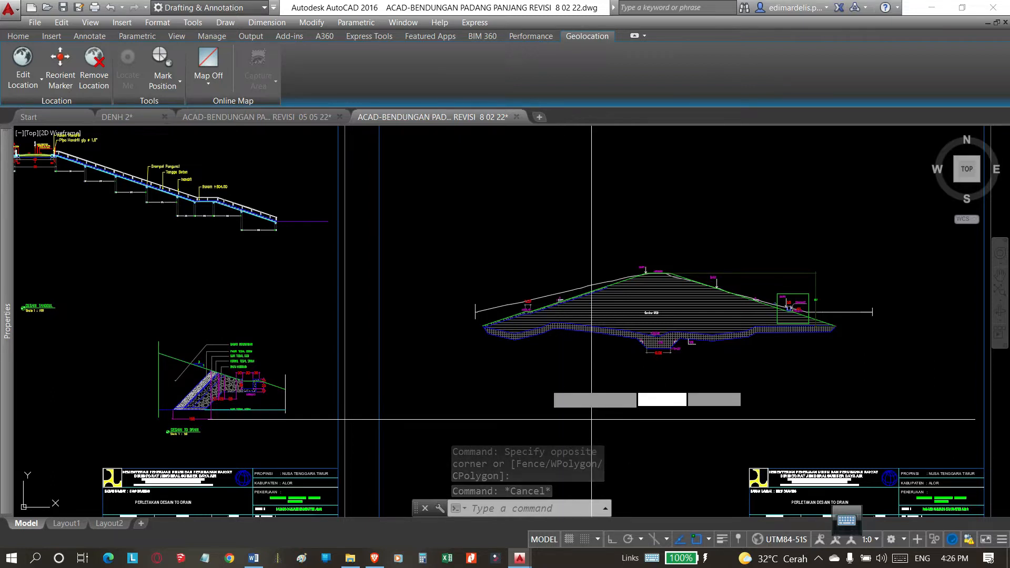
type("h")
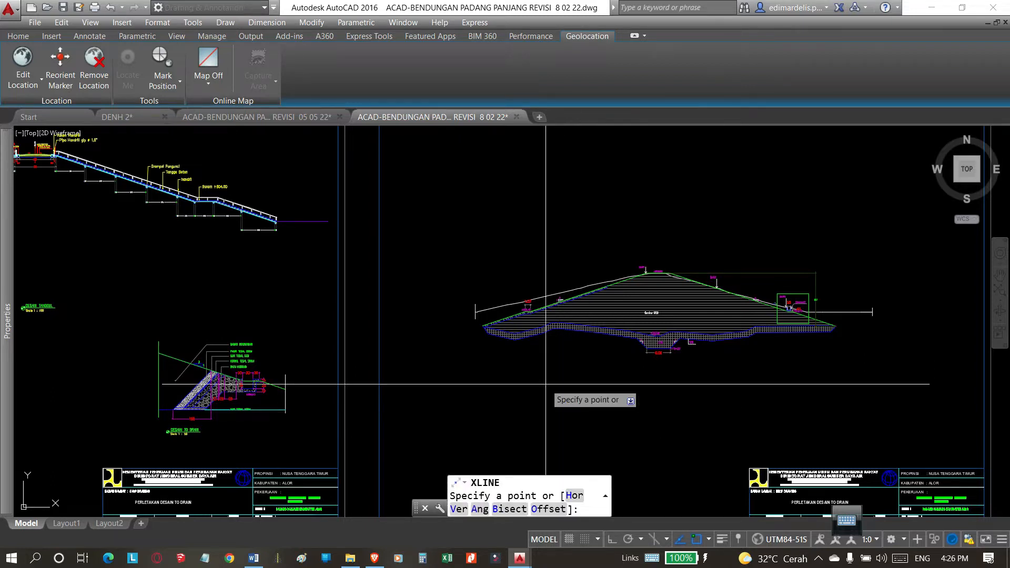
key("Return")
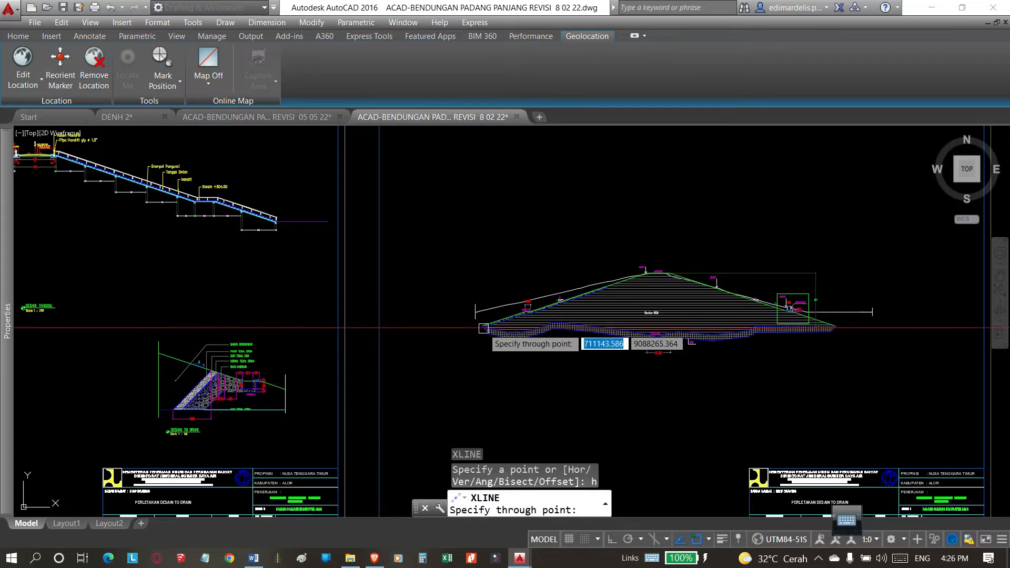
scroll(485, 331, "up", 4)
scroll(485, 331, "up", 2)
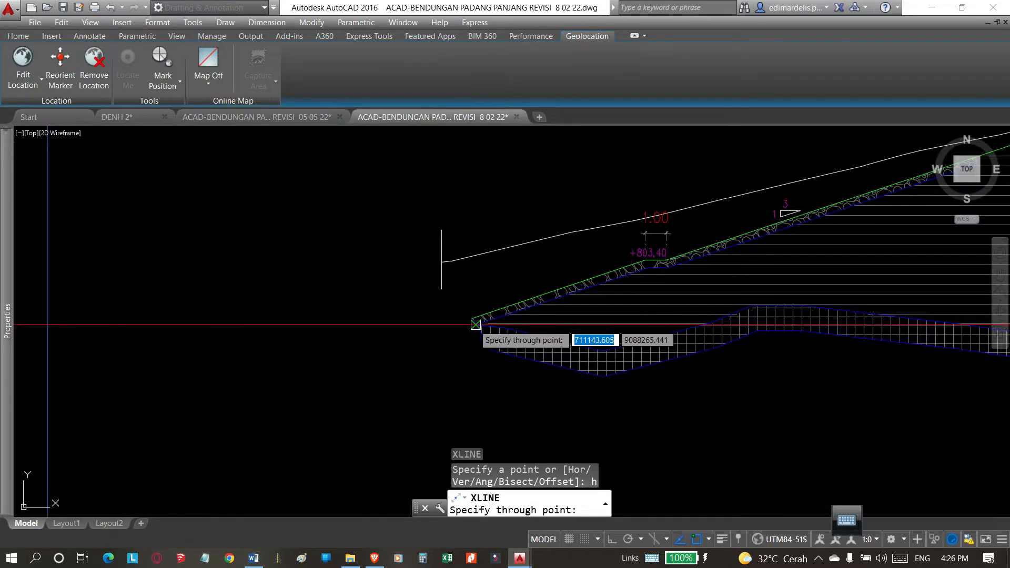
scroll(475, 324, "down", 3)
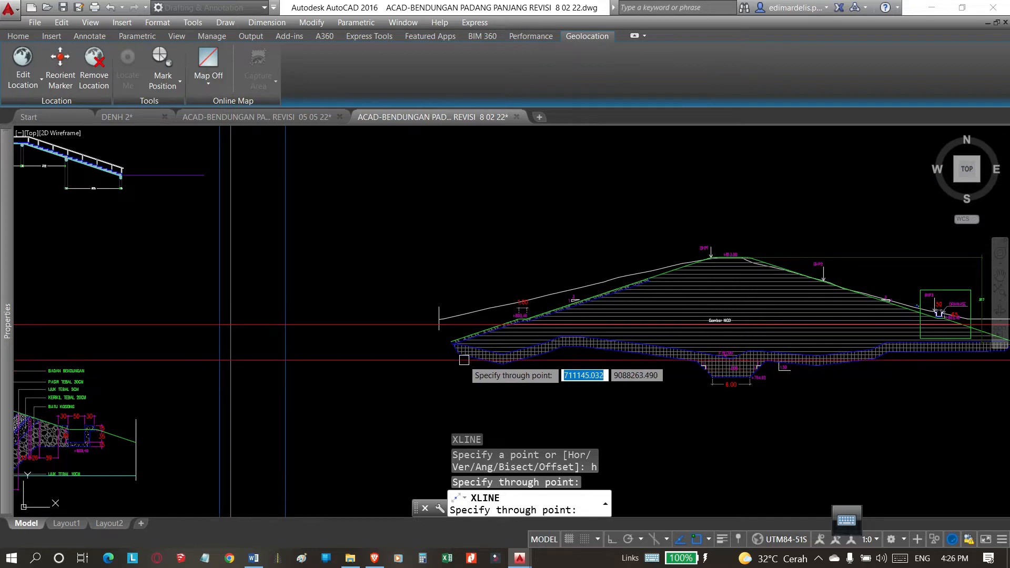
key("Escape")
Move the horizontal construction line down so it passes through the corner point of the embankment's upstream toe.
left_click(424, 323)
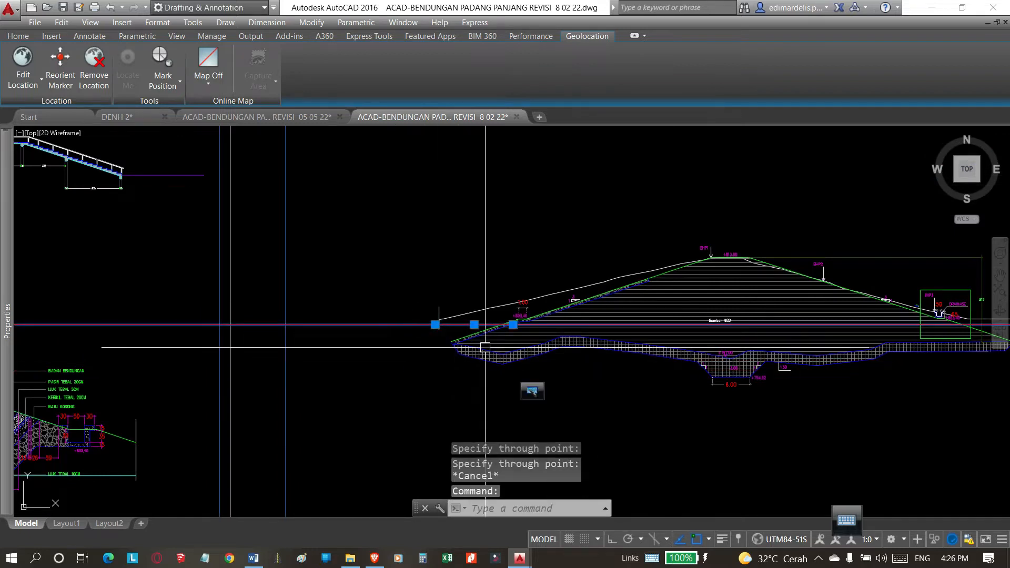
type("m")
key("Return")
scroll(453, 329, "up", 2)
left_click(451, 319)
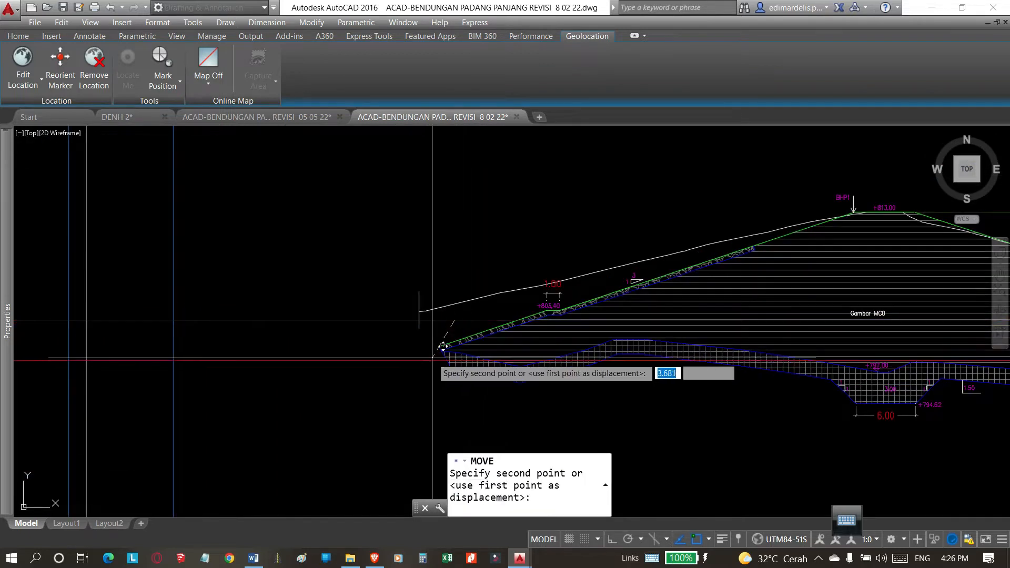
scroll(443, 346, "up", 4)
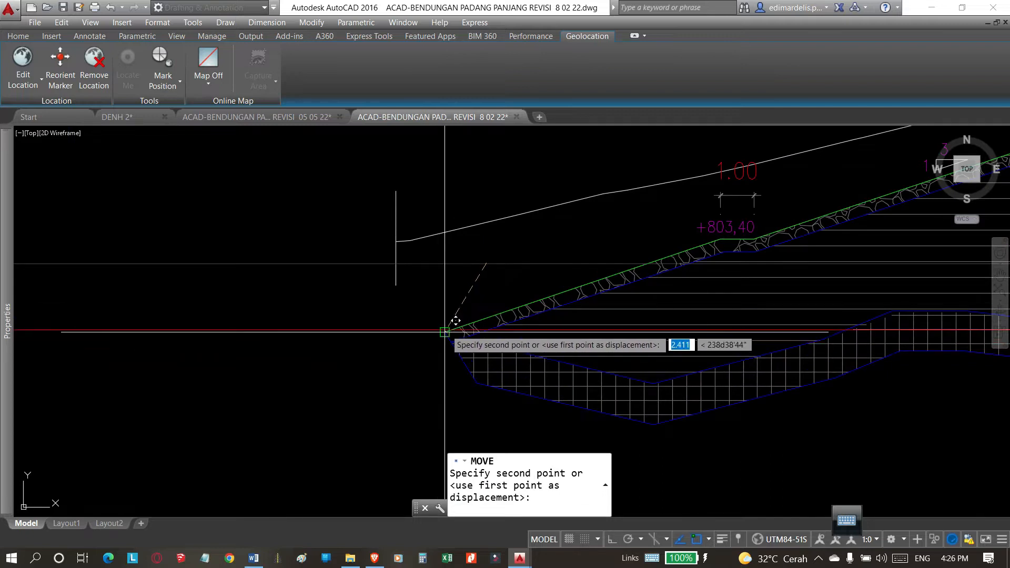
left_click(445, 332)
scroll(473, 337, "down", 5)
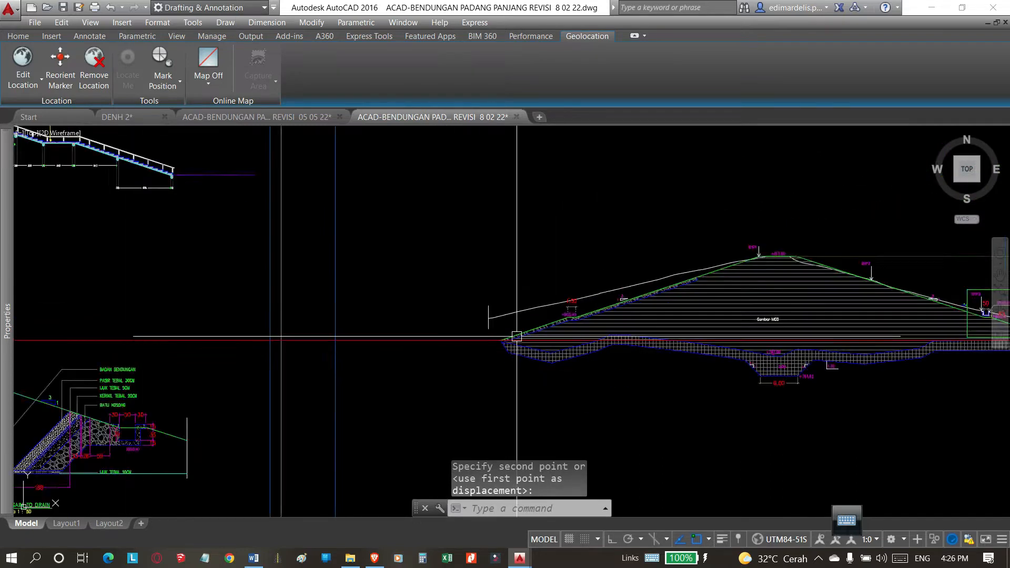
scroll(516, 336, "down", 1)
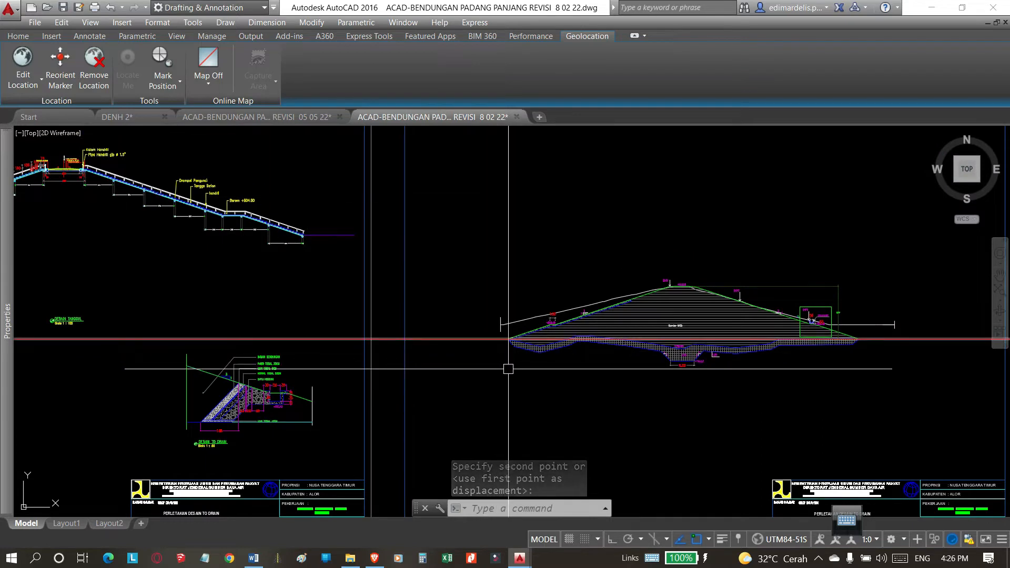
Add a vertical linear dimension from the upstream toe to the bottom corner of the hatched trench, placed beside the trench.
scroll(568, 383, "up", 2)
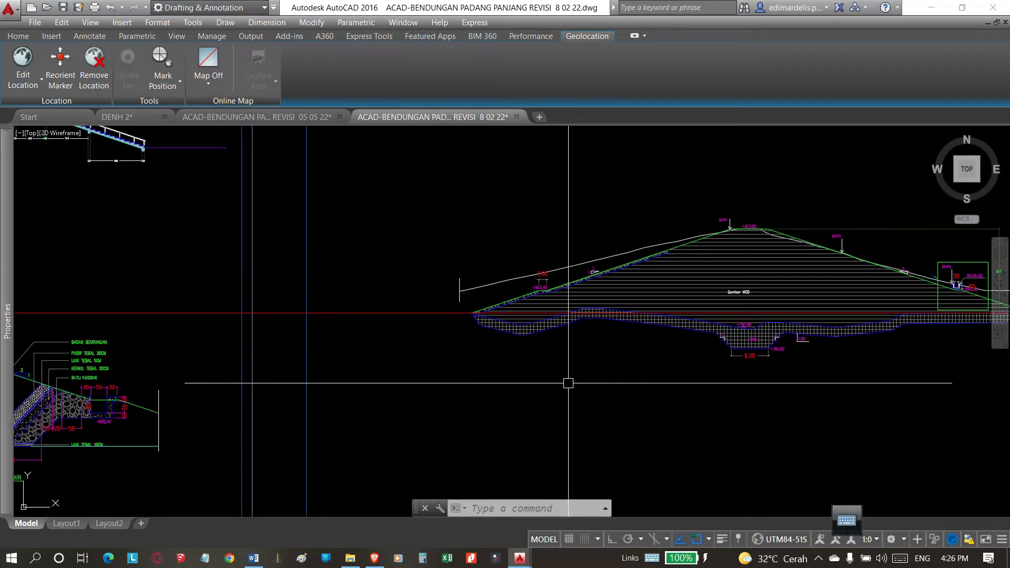
left_click(55, 36)
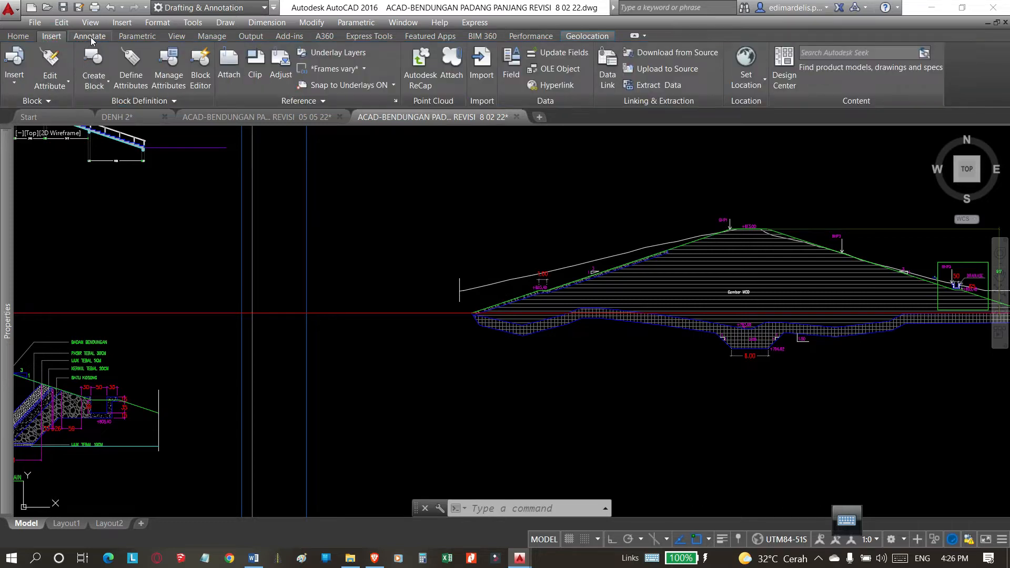
left_click(91, 36)
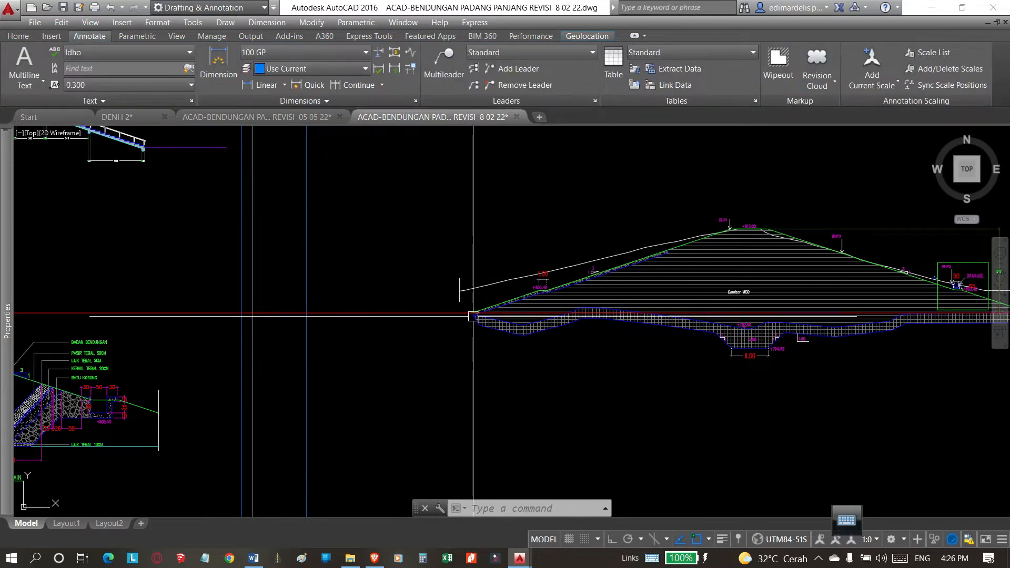
left_click(265, 85)
left_click(474, 313)
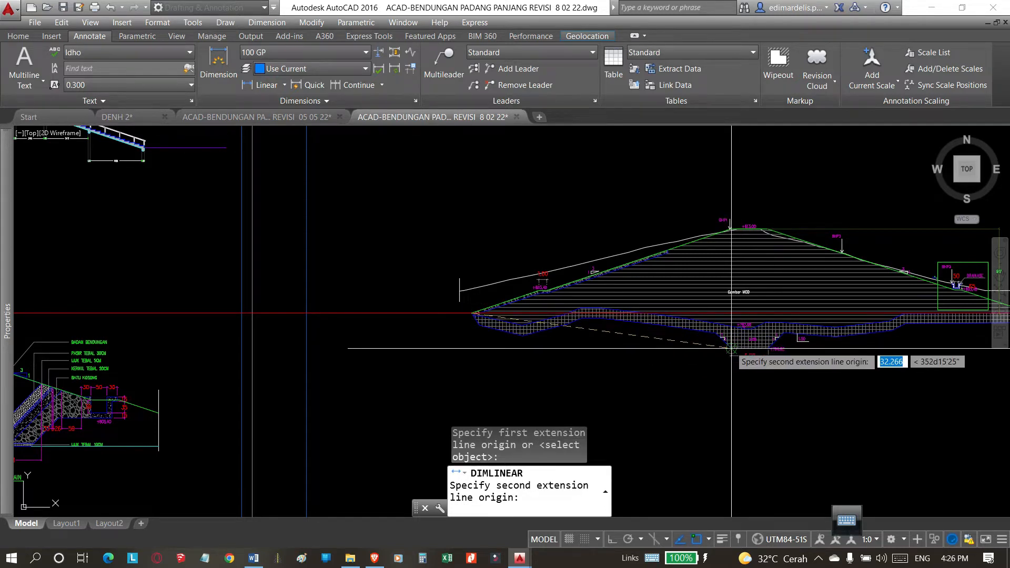
left_click(731, 347)
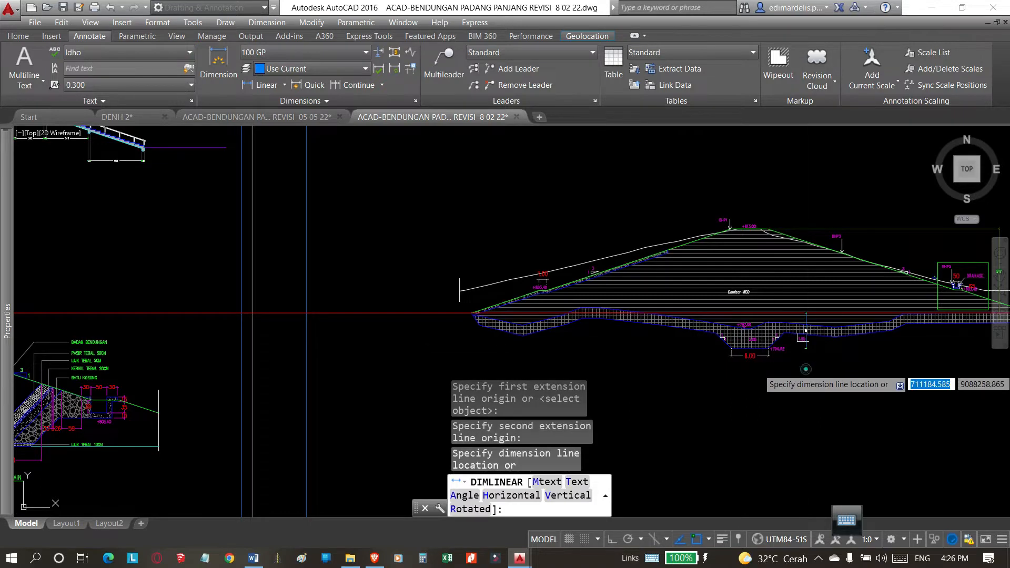
left_click(762, 356)
Examine the new vertical dimension between the toe level and the trench bottom, keeping it unchanged.
scroll(806, 342, "up", 5)
left_click(798, 353)
scroll(705, 372, "down", 3)
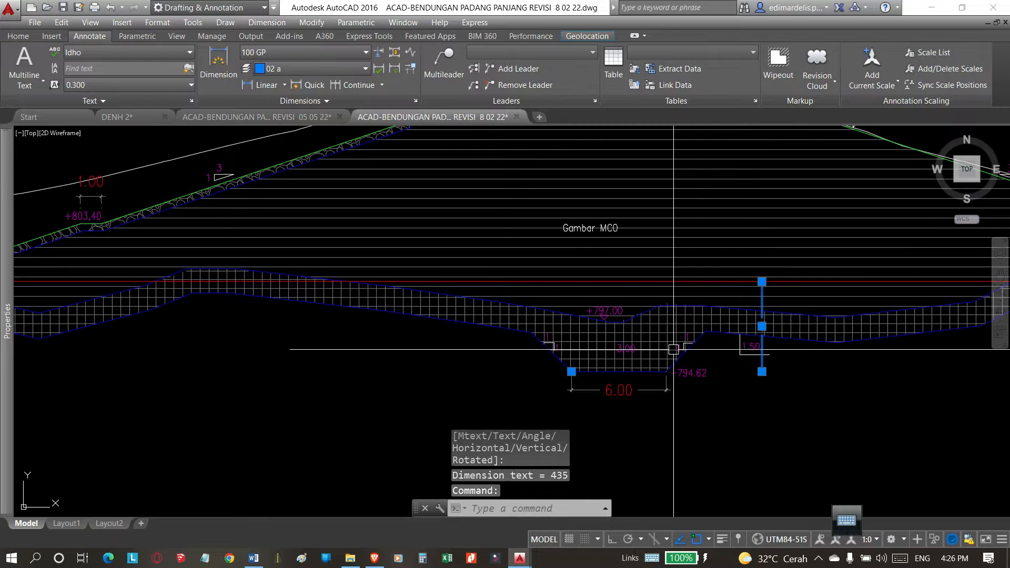
scroll(673, 349, "down", 2)
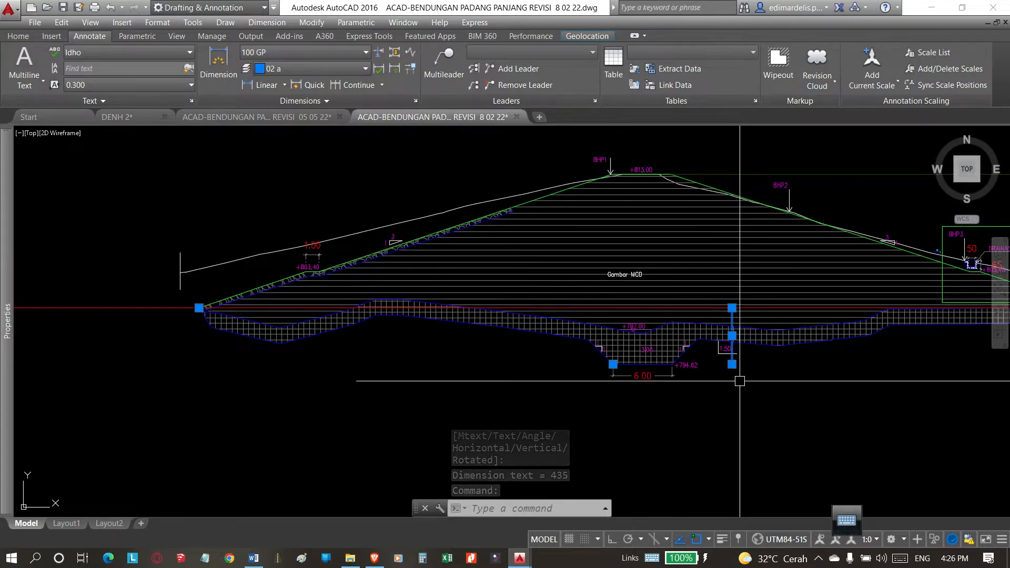
key("Escape")
left_click(732, 362)
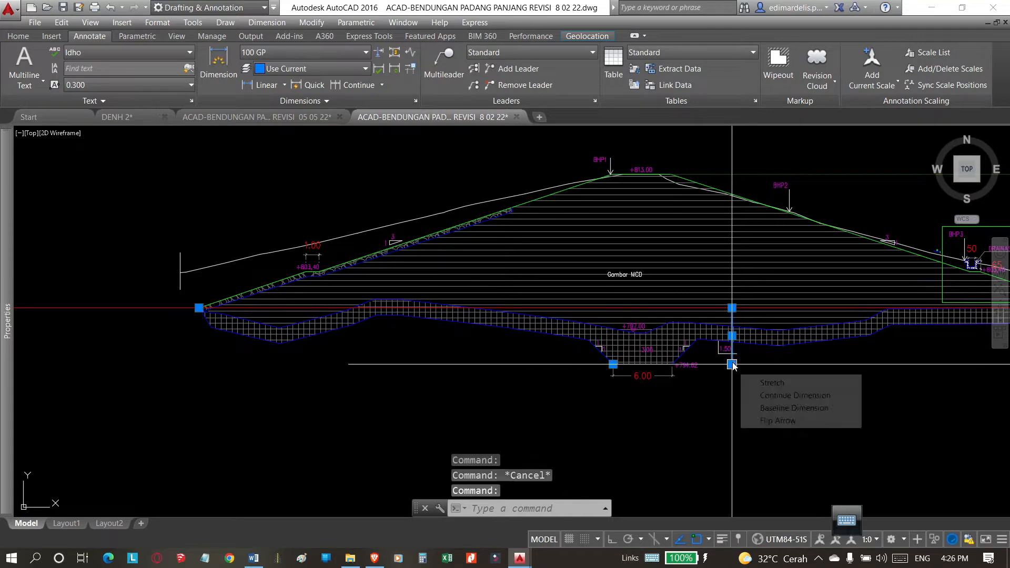
scroll(749, 358, "down", 4)
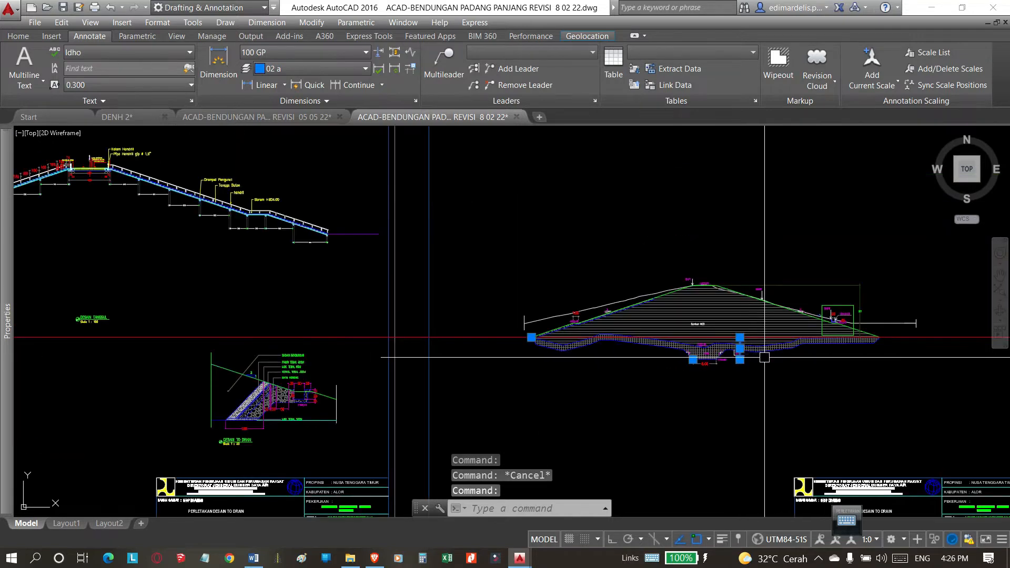
scroll(711, 357, "up", 2)
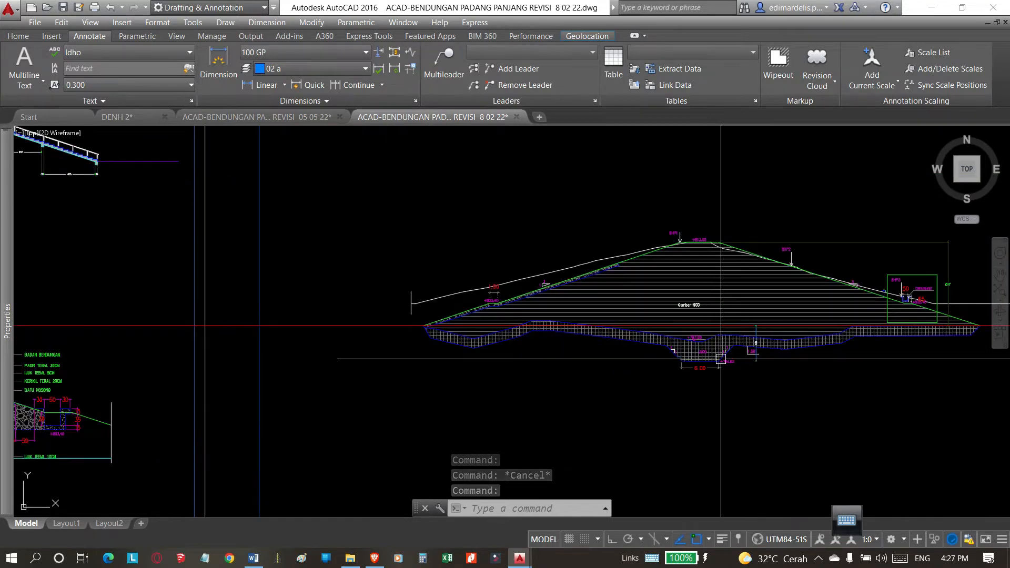
key("Escape")
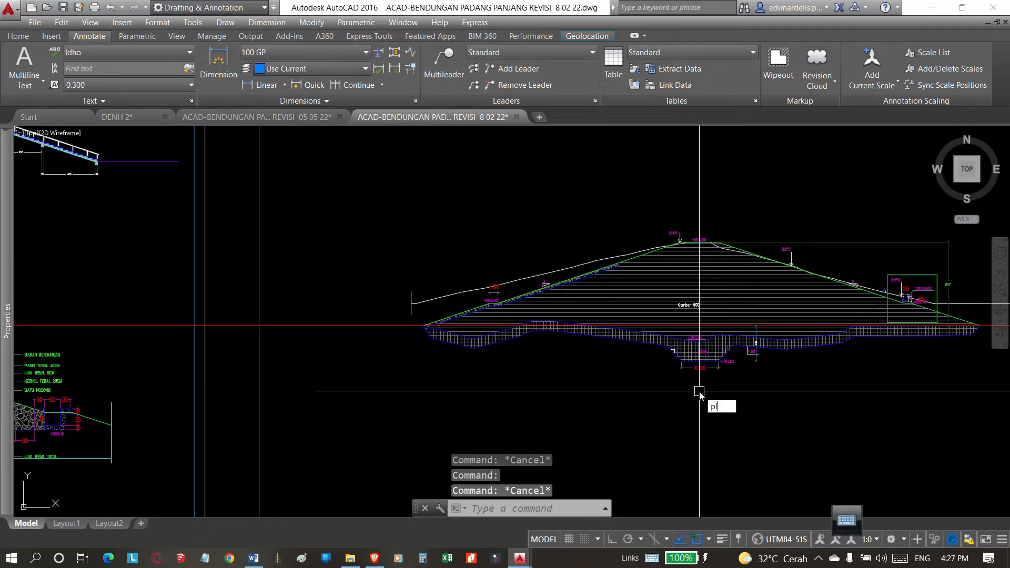
Sketch an open five-segment polyline below the embankment, descending before the upstream toe and running under the base past the trench.
key("Return")
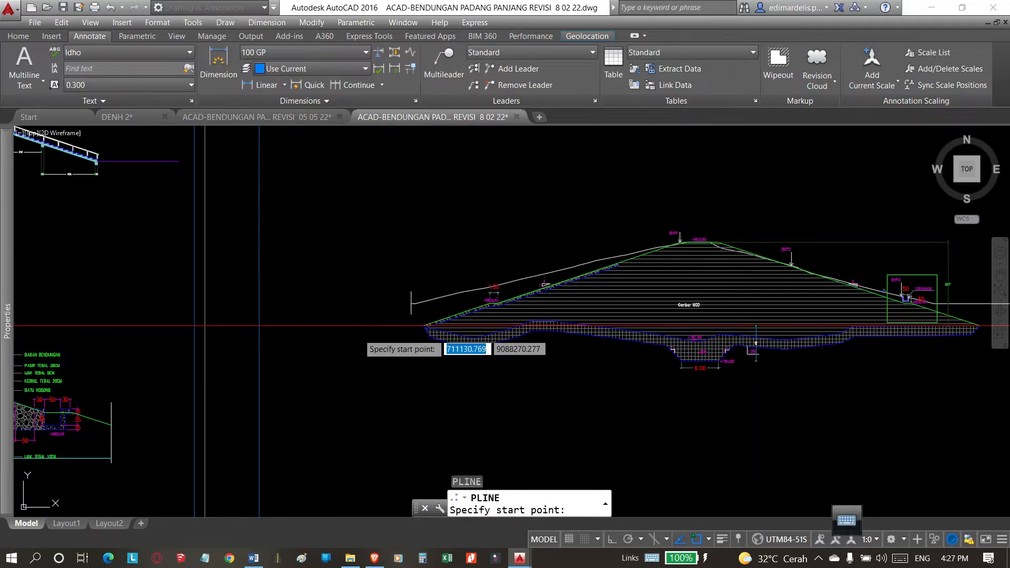
left_click(319, 289)
left_click(389, 351)
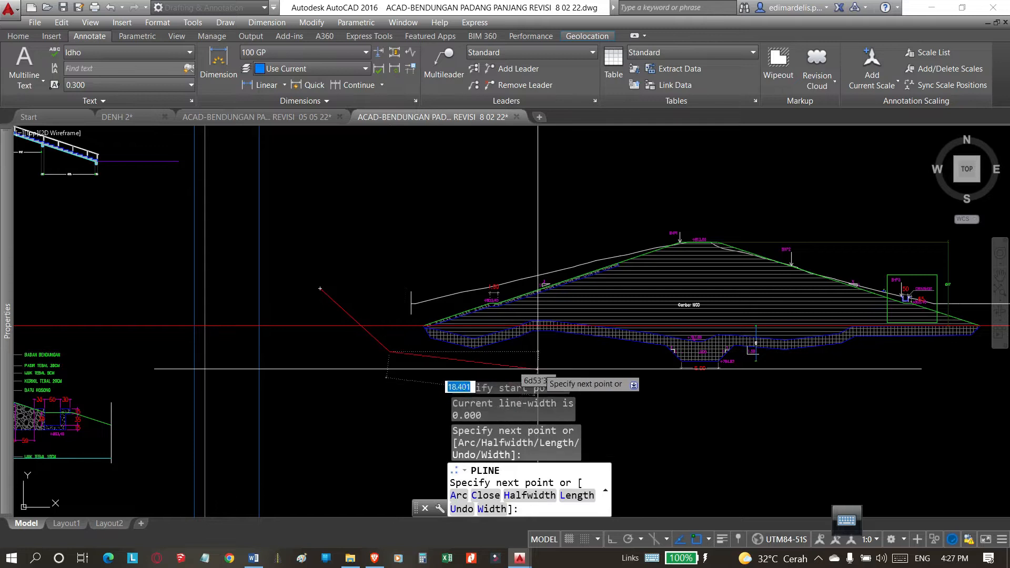
left_click(568, 351)
left_click(655, 376)
left_click(737, 385)
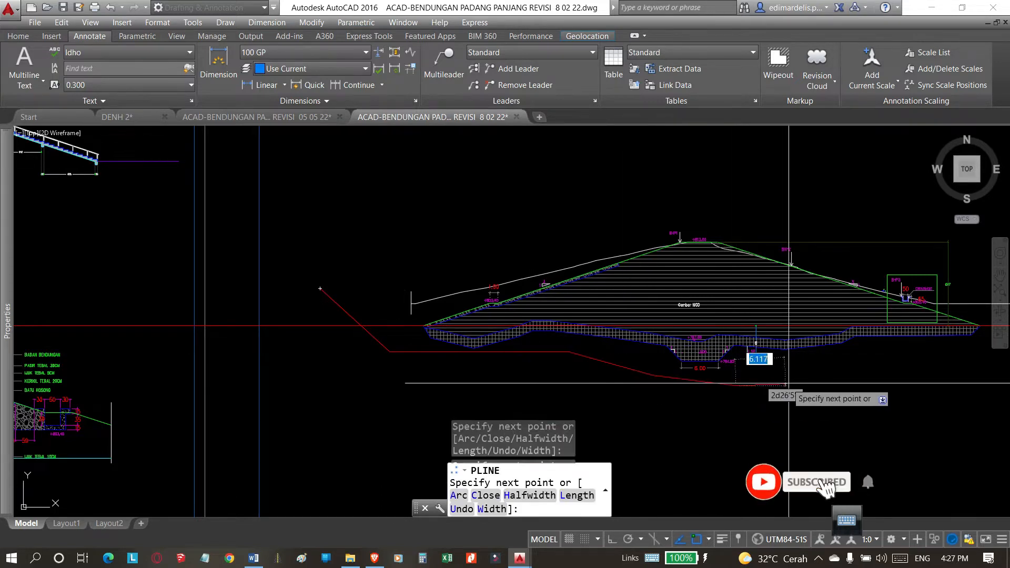
left_click(919, 377)
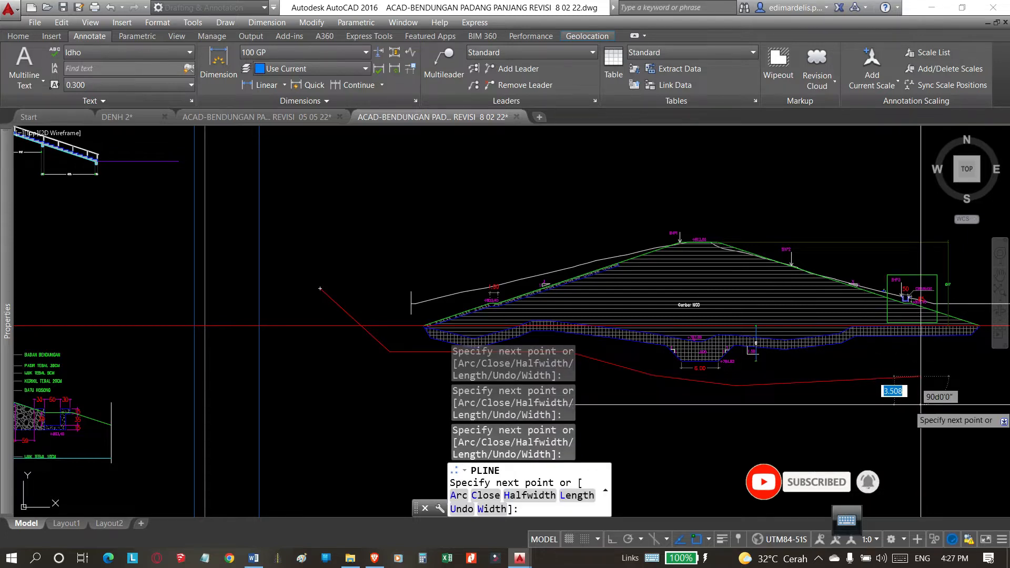
key("Return")
scroll(827, 329, "down", 2)
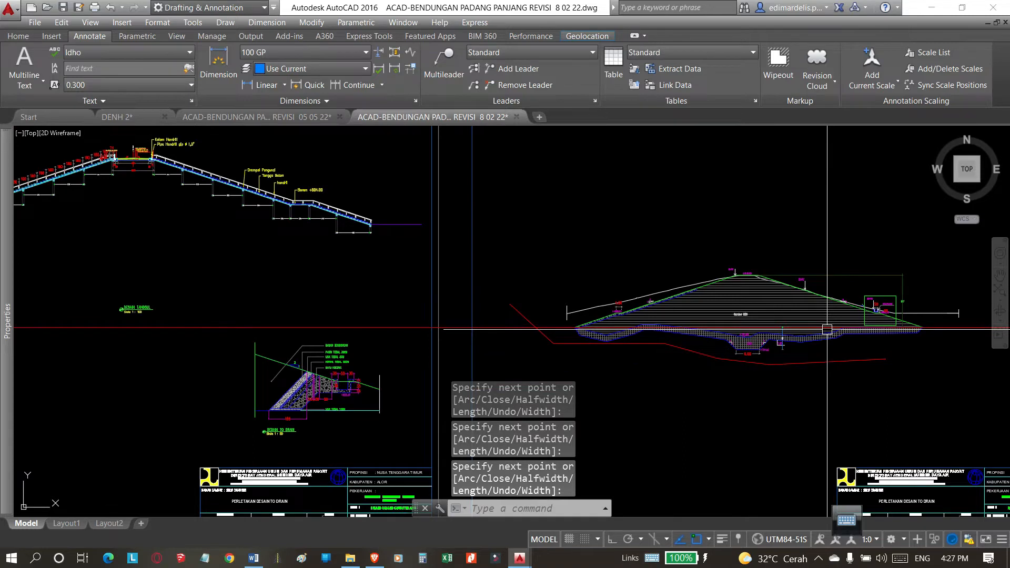
Select the sketched polyline and examine its course relative to the embankment base and trench.
scroll(724, 375, "up", 2)
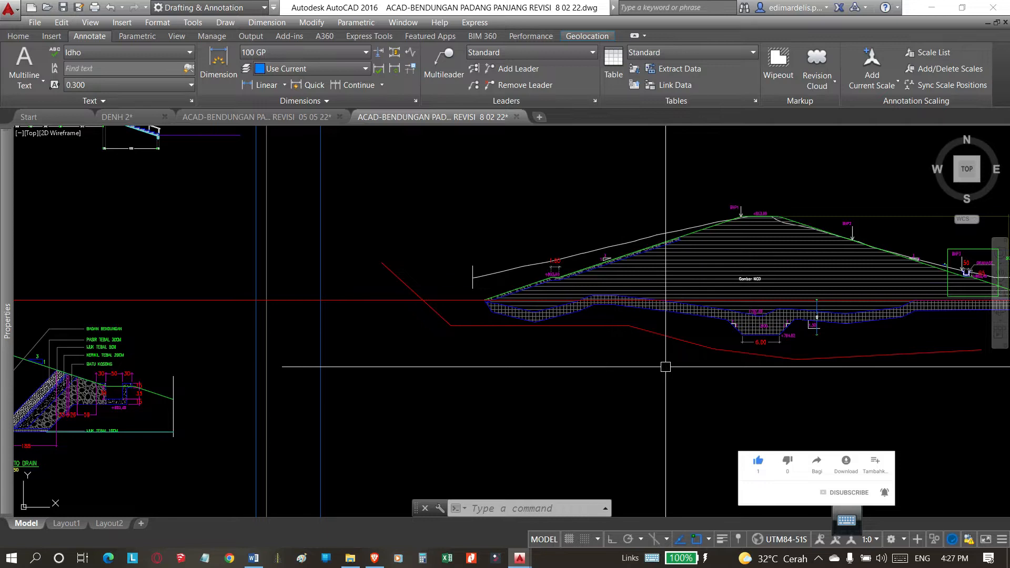
middle_click_drag(666, 367, 683, 374)
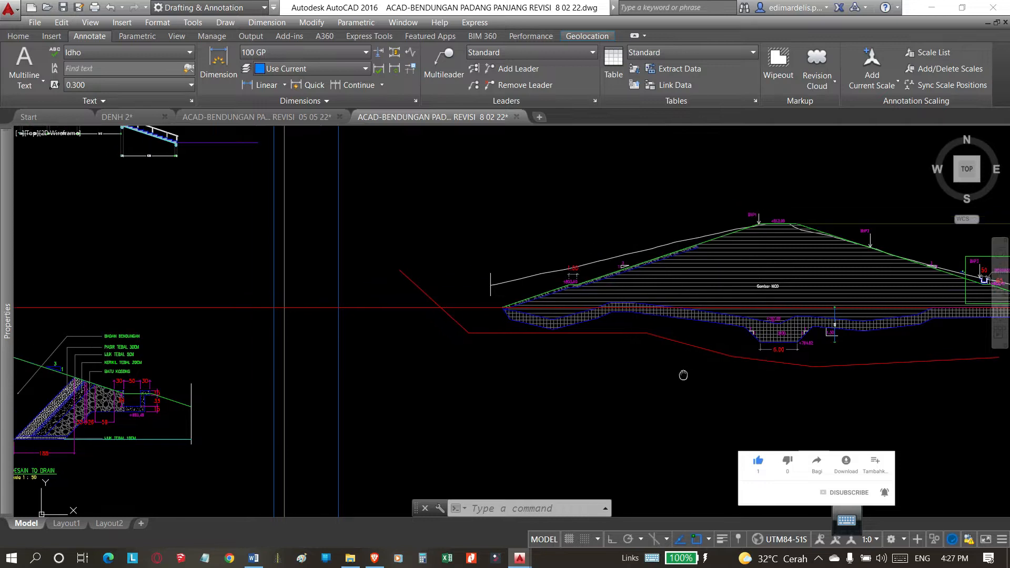
left_click(516, 331)
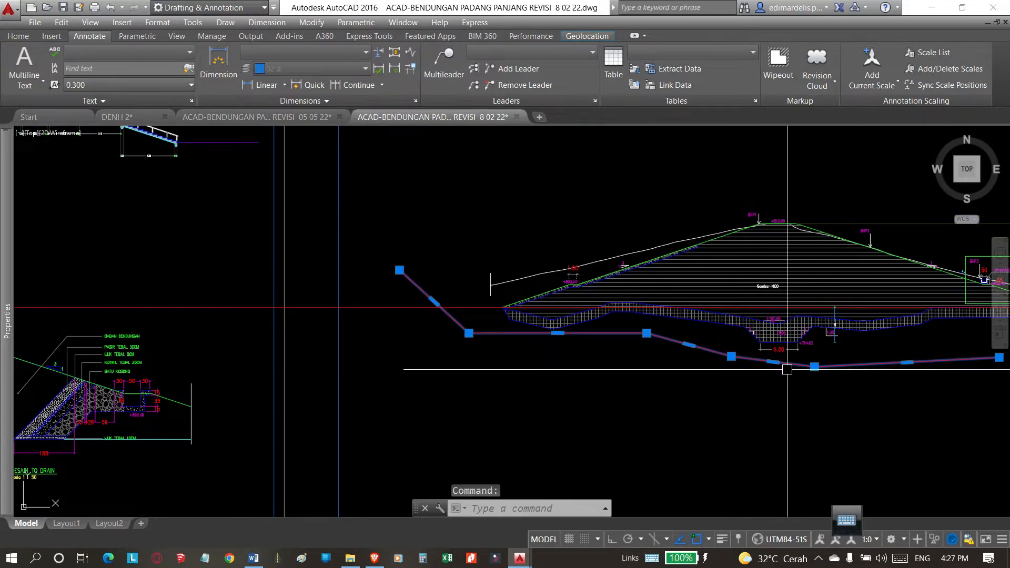
middle_click_drag(787, 369, 750, 376)
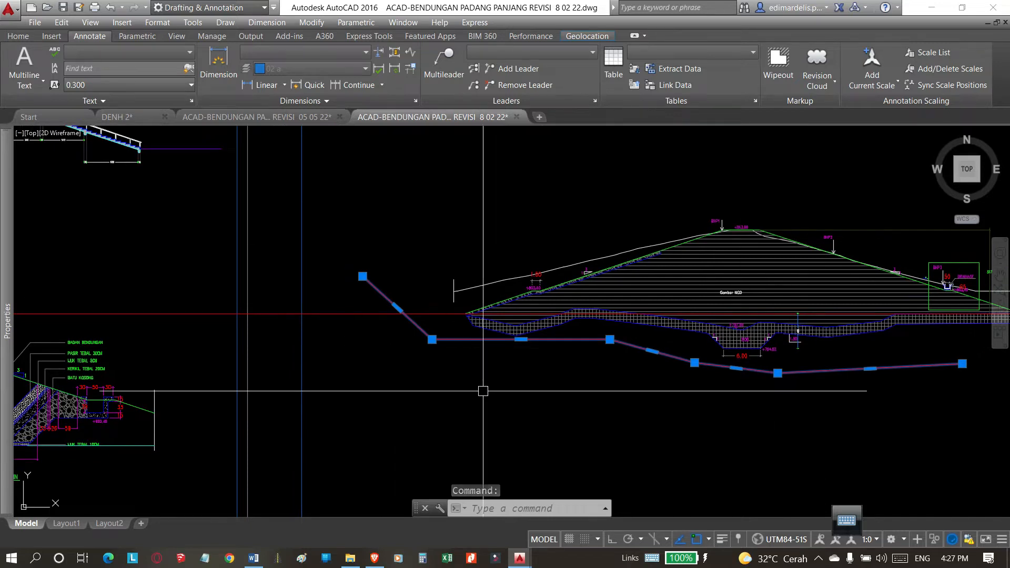
middle_click_drag(663, 397, 705, 397)
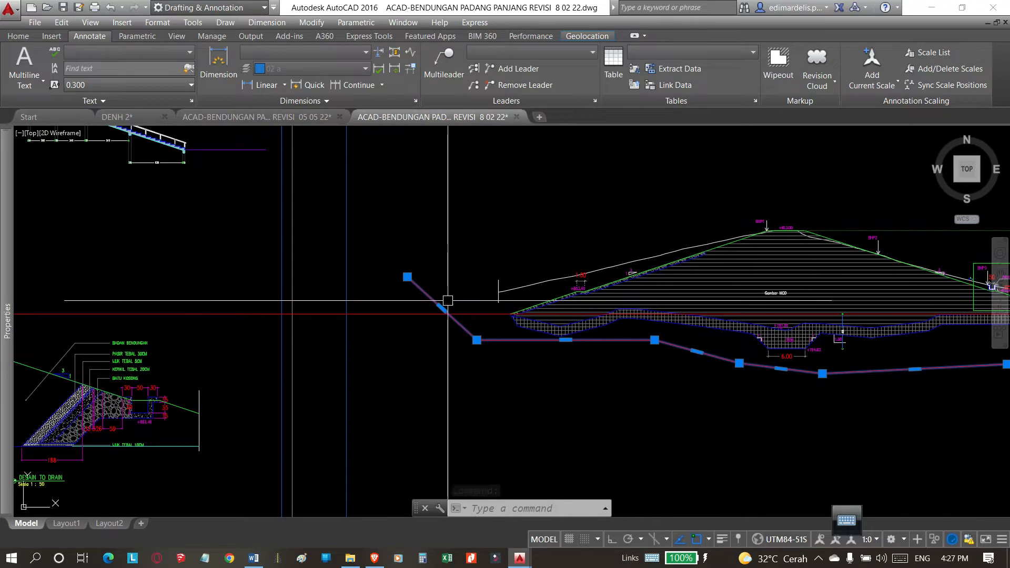
middle_click_drag(481, 387, 505, 393)
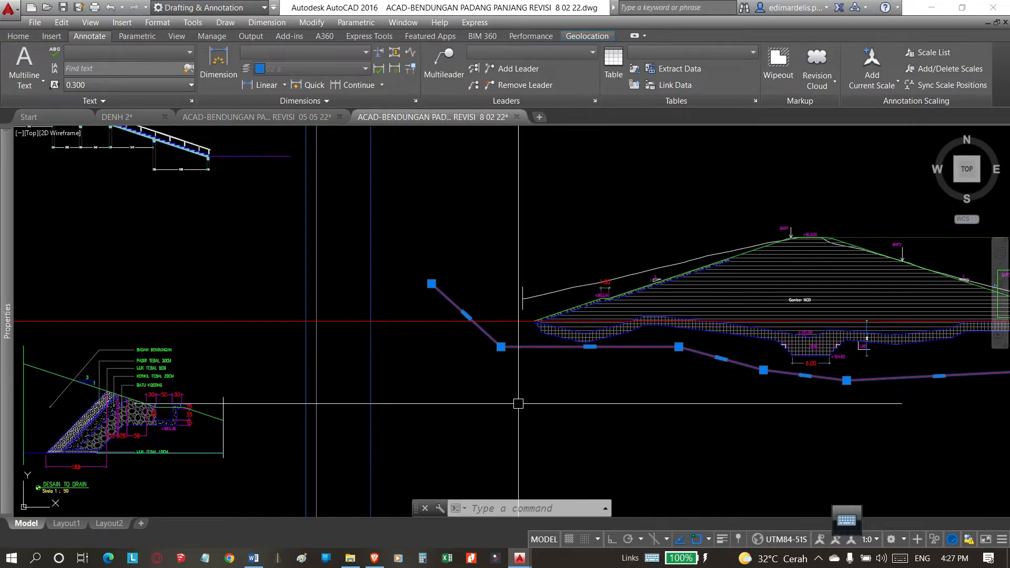
key("Escape")
key("Escape")
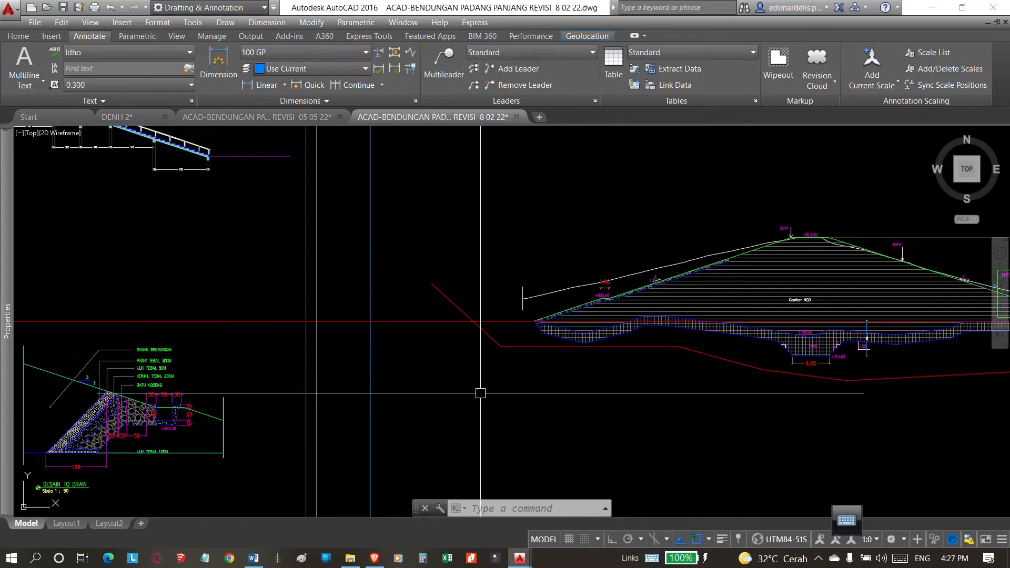
Switch to the Padang Panjang REVISI 05 05 22 drawing.
left_click(261, 117)
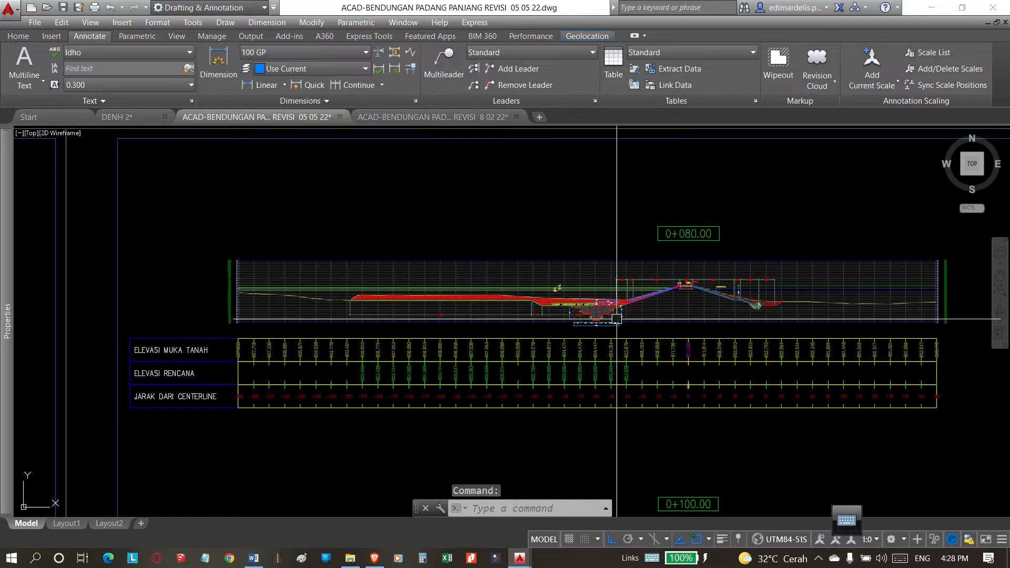
Examine the stepped trench beside the embankment toe and its dimensions in the 0+080 cross-section.
scroll(618, 316, "up", 2)
scroll(576, 316, "up", 3)
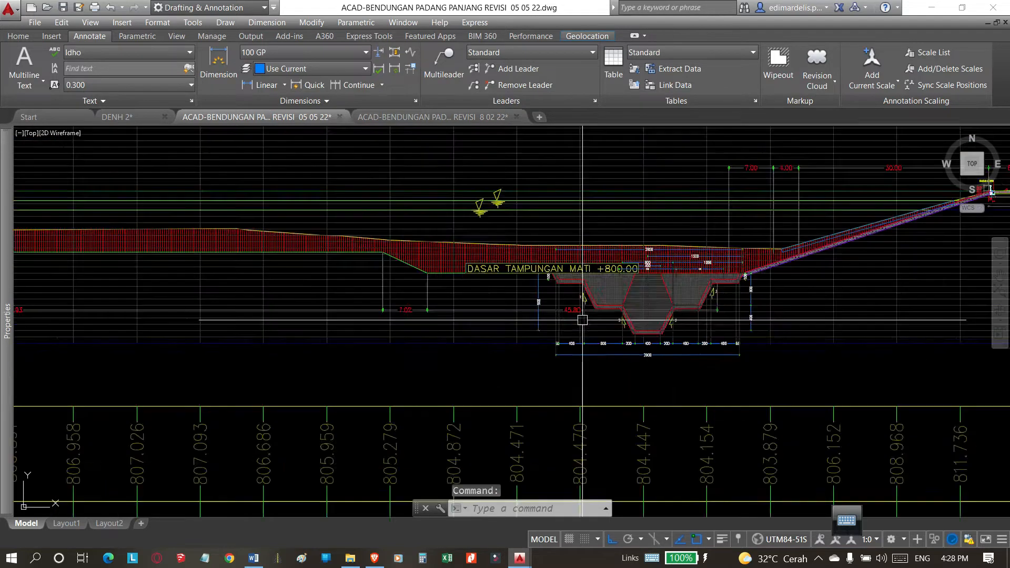
scroll(604, 319, "down", 2)
scroll(651, 321, "up", 2)
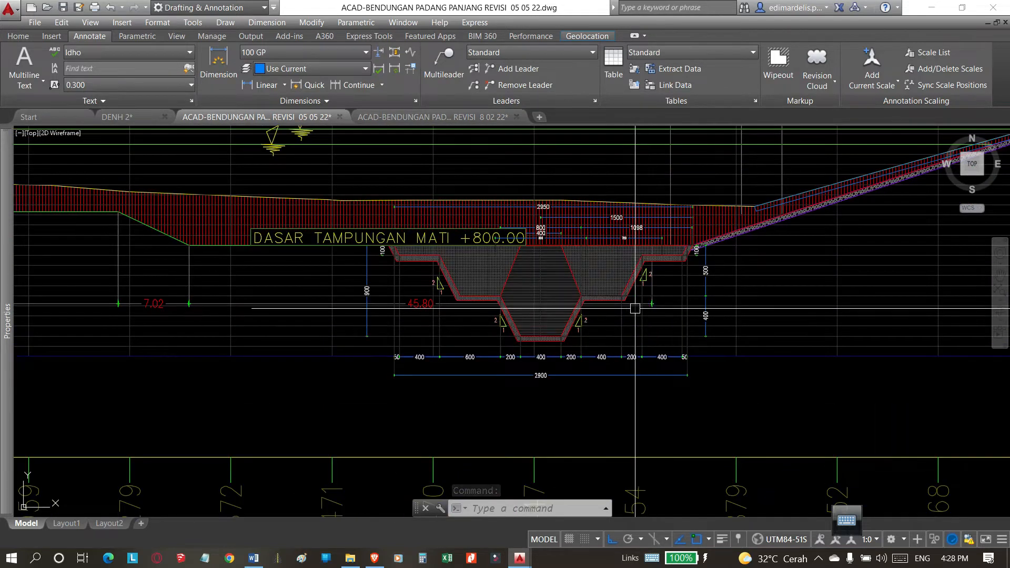
scroll(421, 312, "up", 4)
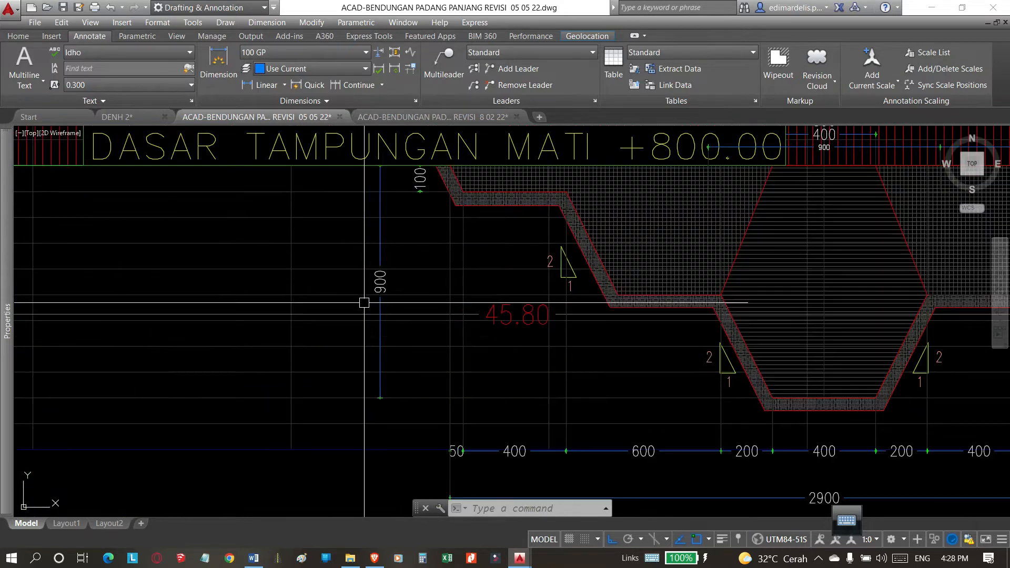
scroll(305, 375, "down", 2)
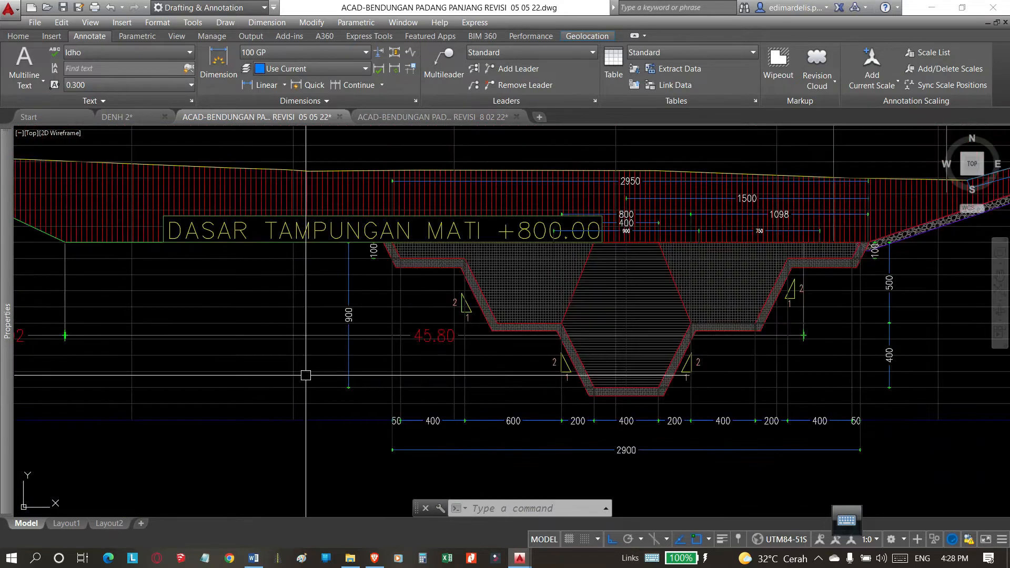
left_click(599, 325)
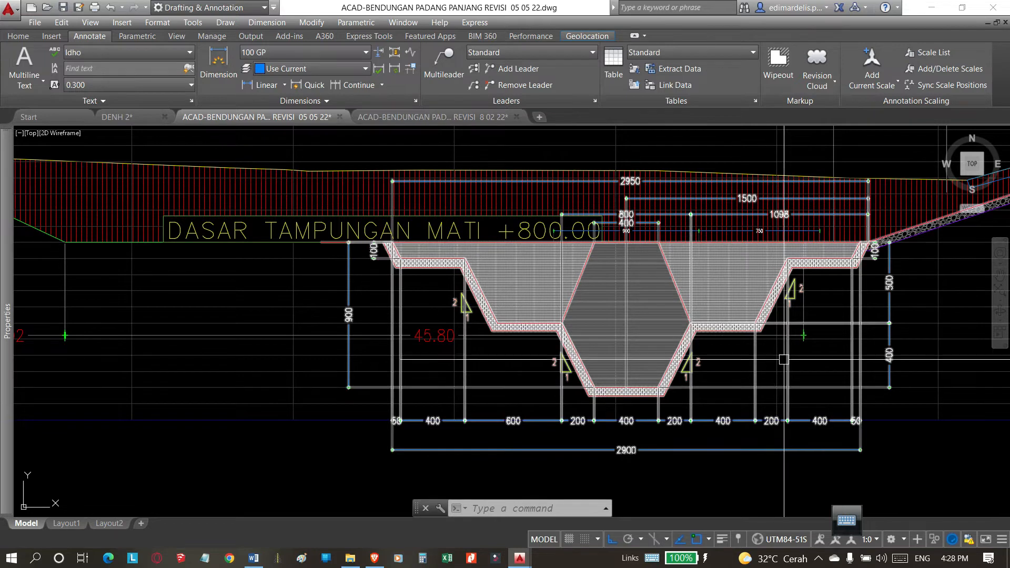
scroll(446, 345, "down", 2)
scroll(440, 368, "down", 2)
scroll(519, 356, "up", 4)
scroll(519, 356, "down", 1)
scroll(548, 336, "down", 2)
scroll(360, 292, "up", 3)
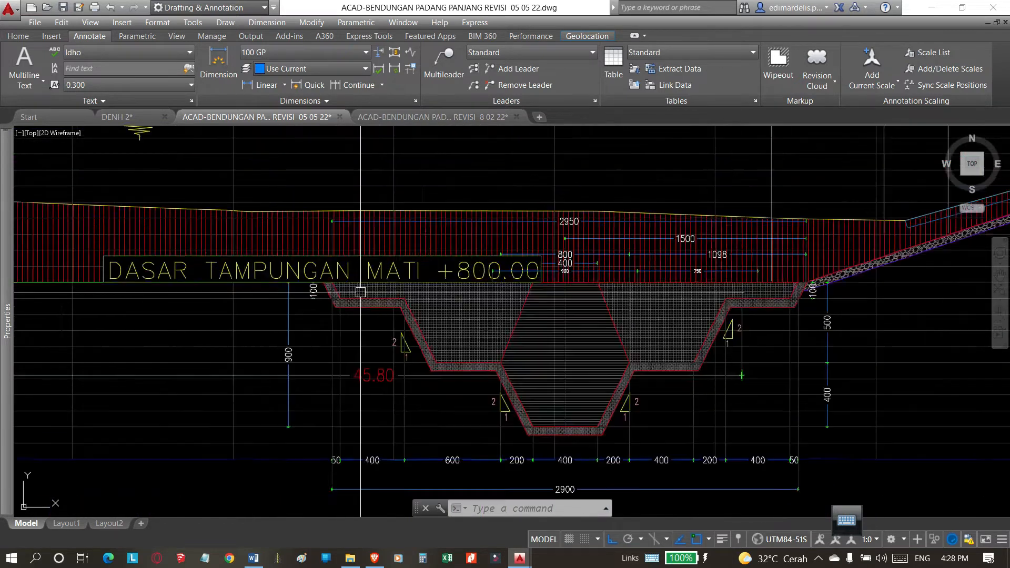
middle_click_drag(361, 292, 416, 281)
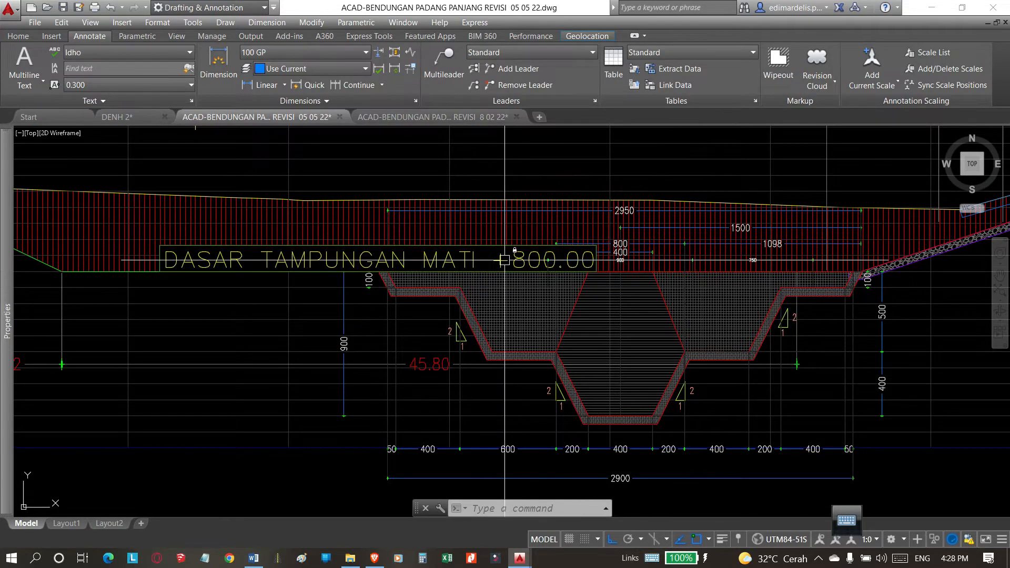
left_click(543, 372)
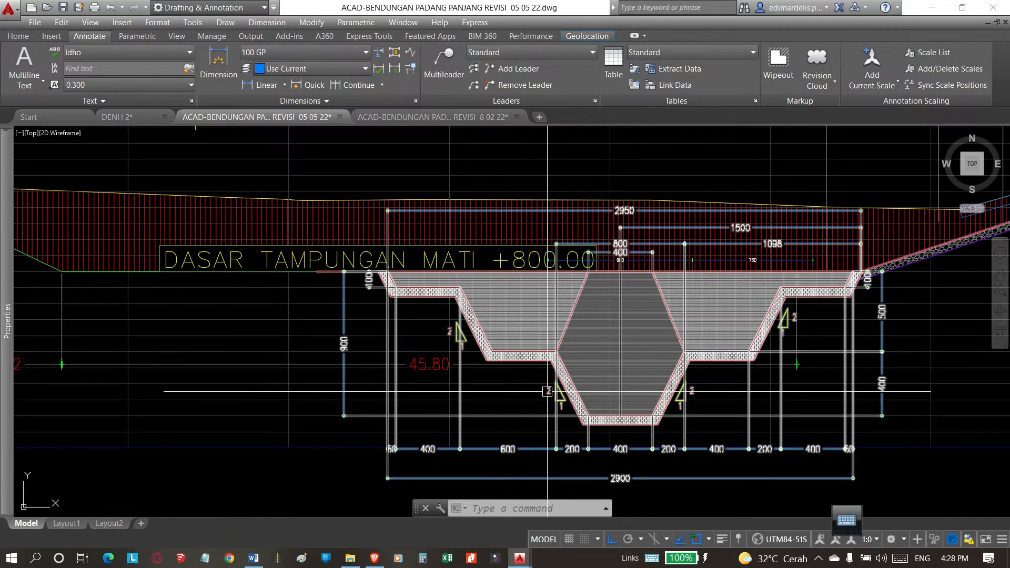
scroll(645, 424, "up", 2)
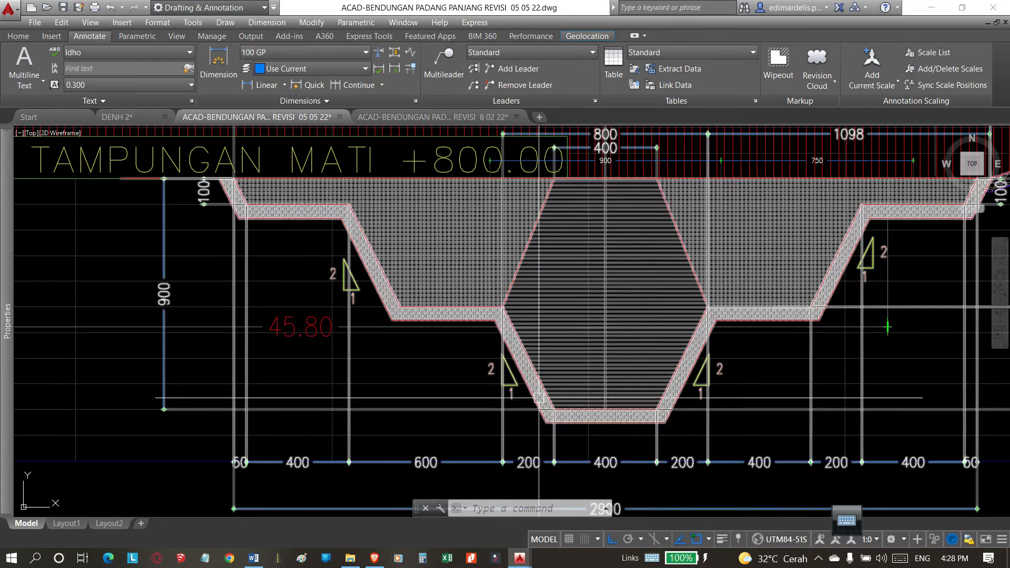
scroll(582, 375, "down", 2)
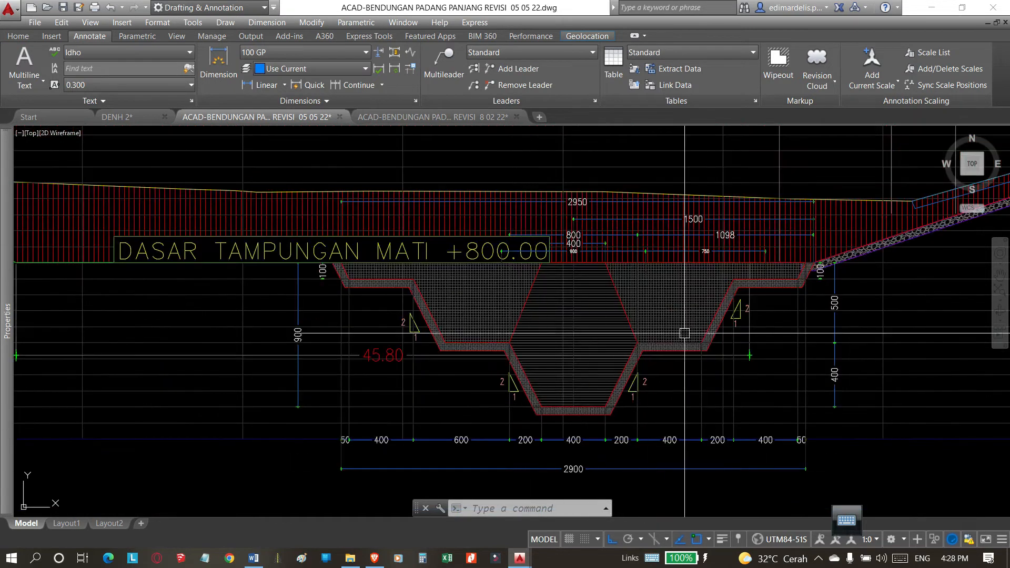
left_click(300, 380)
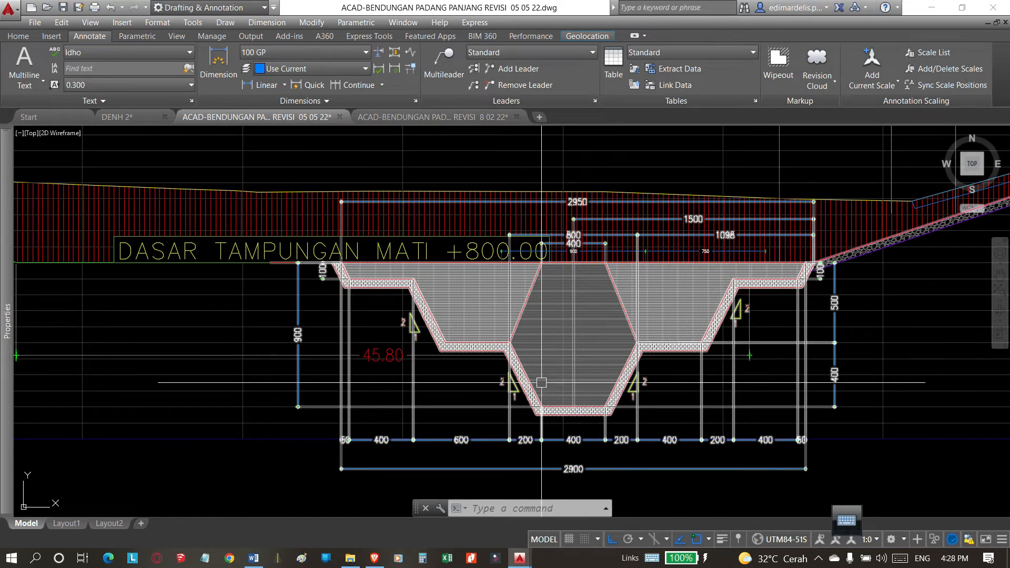
scroll(585, 381, "down", 2)
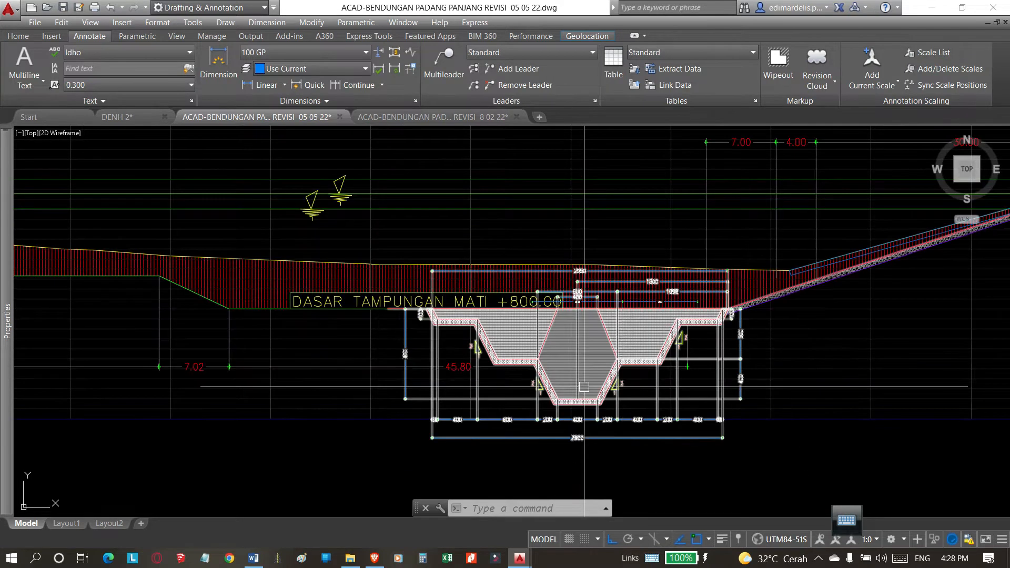
Switch to the Padang Panjang REVISI 8 02 22 drawing and locate the trench in its 0+100 cross-section.
left_click(396, 117)
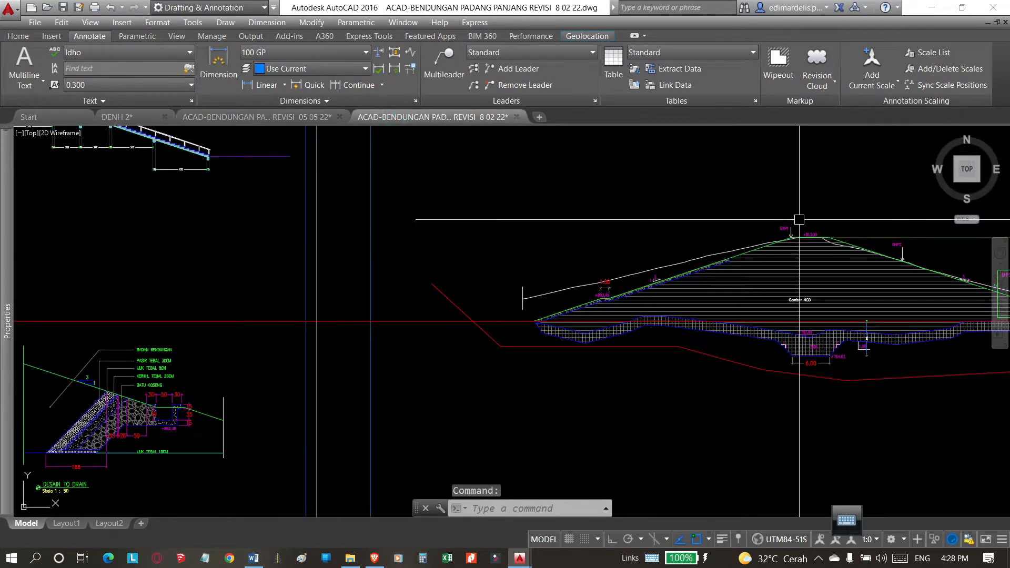
scroll(659, 315, "down", 6)
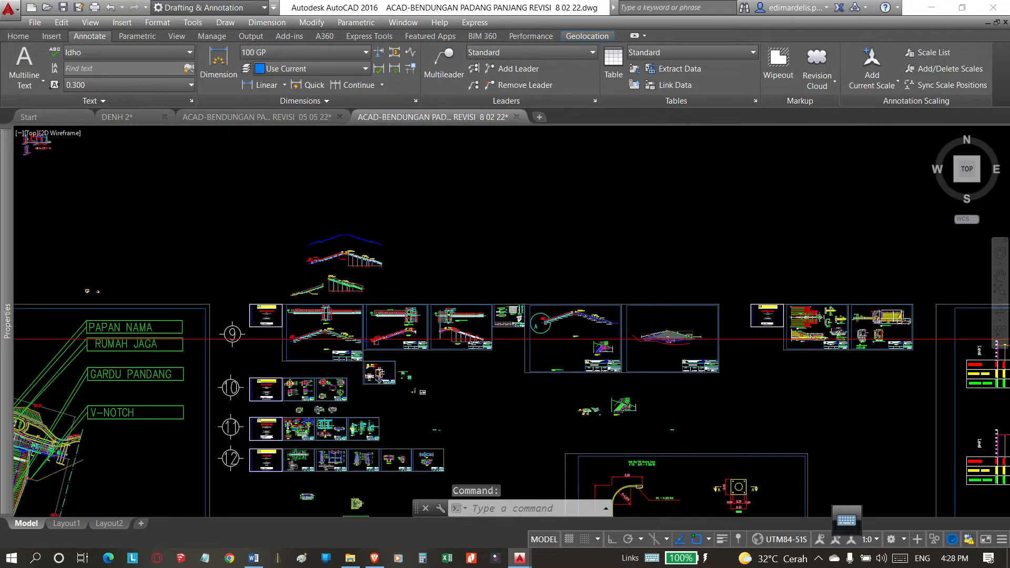
scroll(657, 340, "down", 1)
scroll(531, 371, "down", 3)
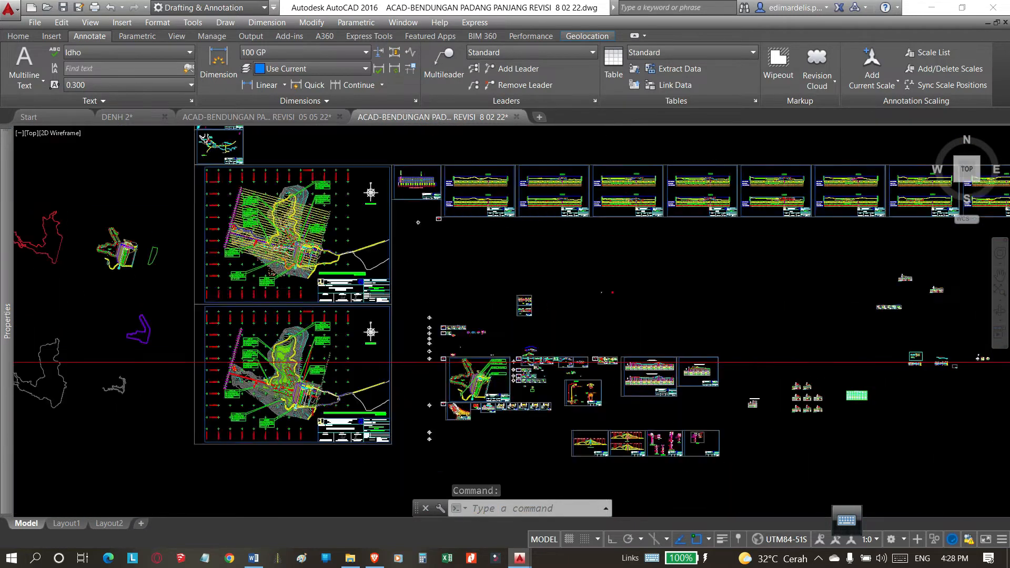
scroll(594, 252, "up", 4)
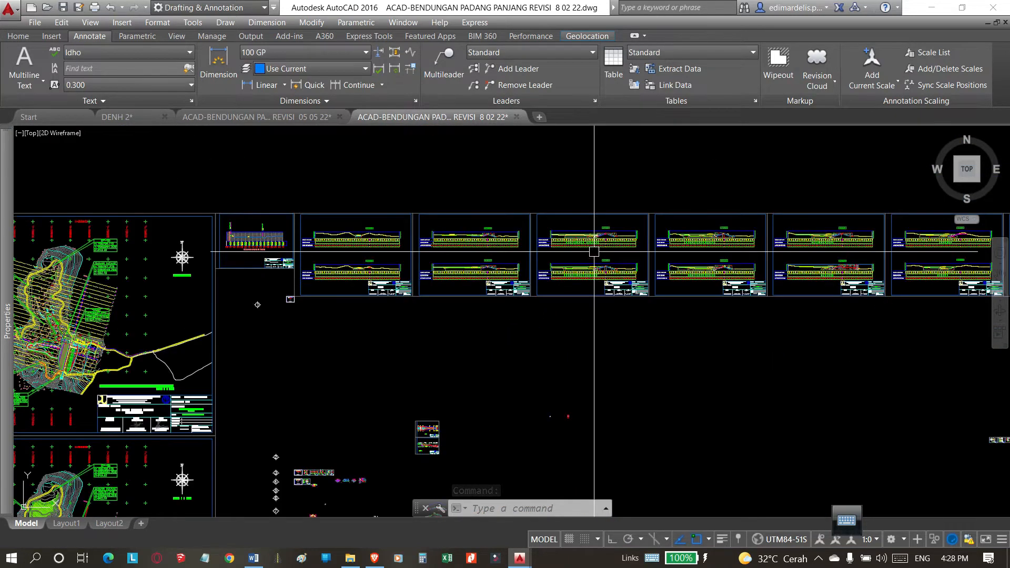
scroll(594, 252, "up", 5)
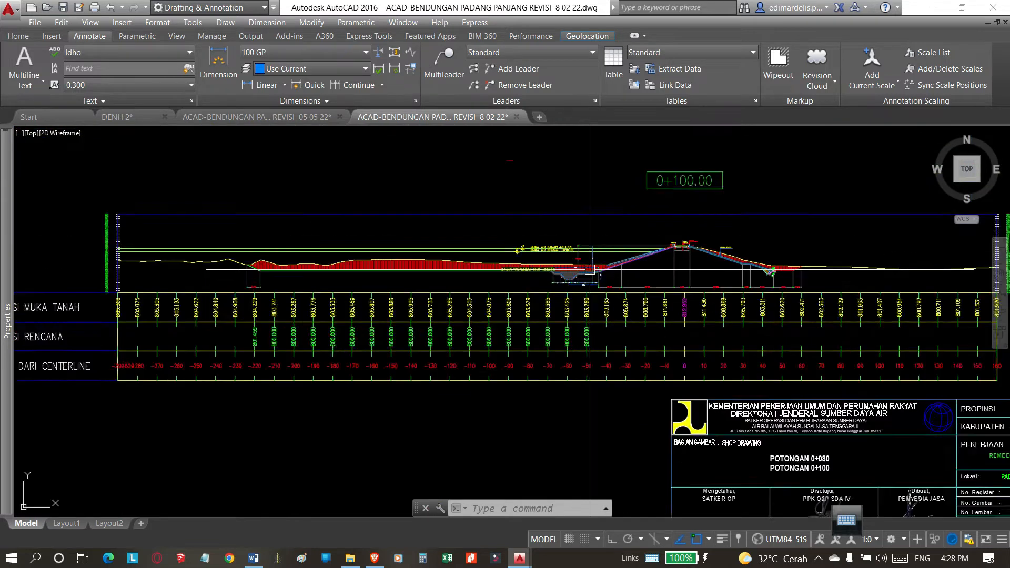
scroll(569, 271, "up", 6)
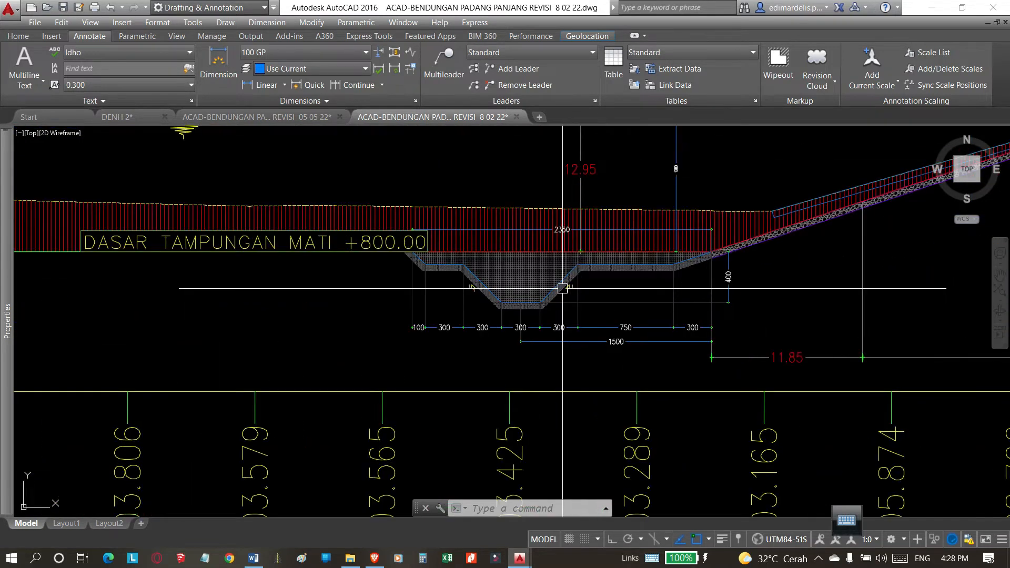
Open the 0+100 trench block for editing in the Block Editor.
left_click(559, 284)
double_click(559, 284)
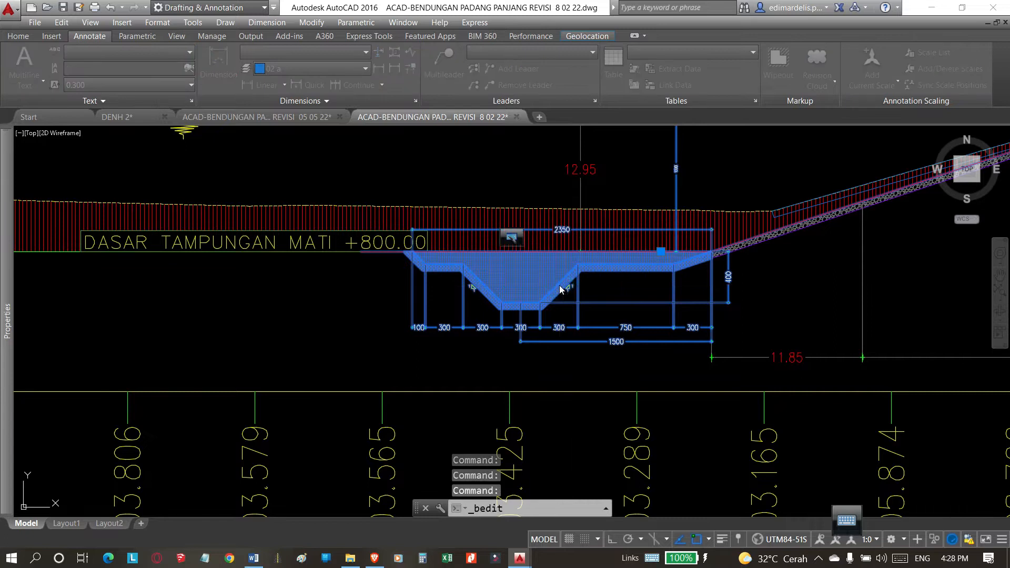
left_click(499, 368)
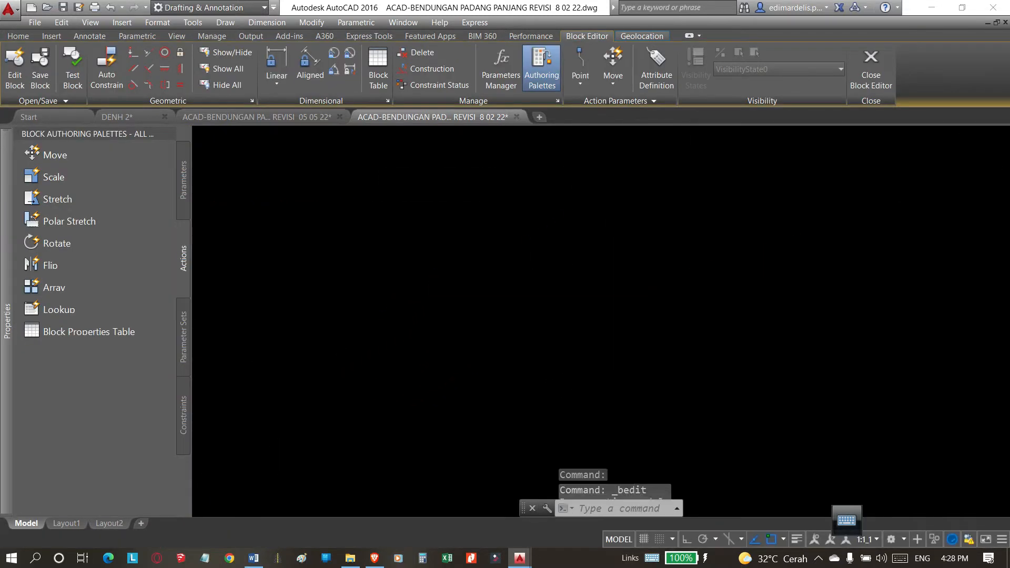
scroll(609, 330, "up", 4)
scroll(608, 330, "down", 2)
left_click(651, 197)
left_click(512, 208)
key("Escape")
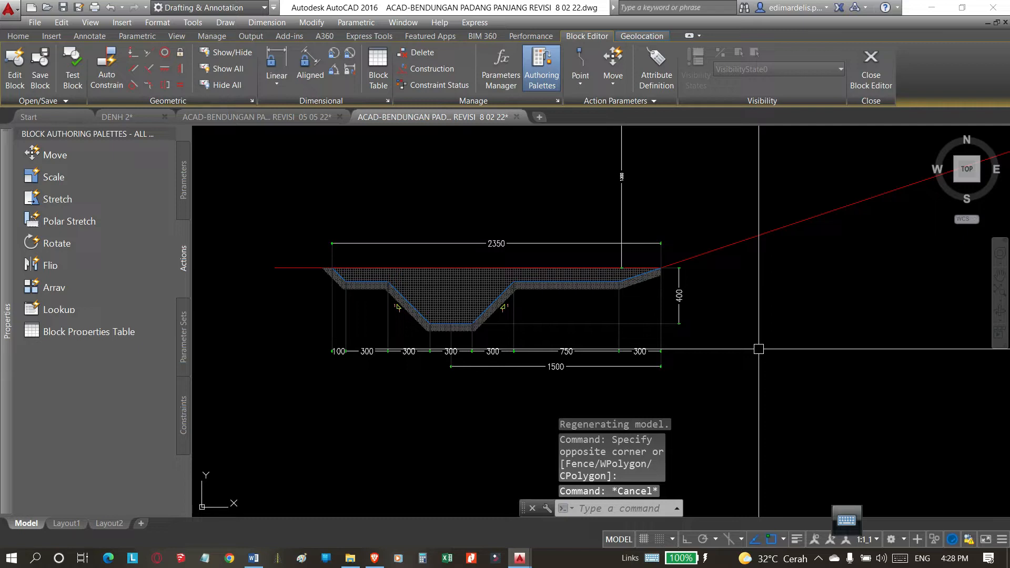
Draw a vertical construction line (XLINE) through the point where the trench top meets the embankment slope.
type("XL")
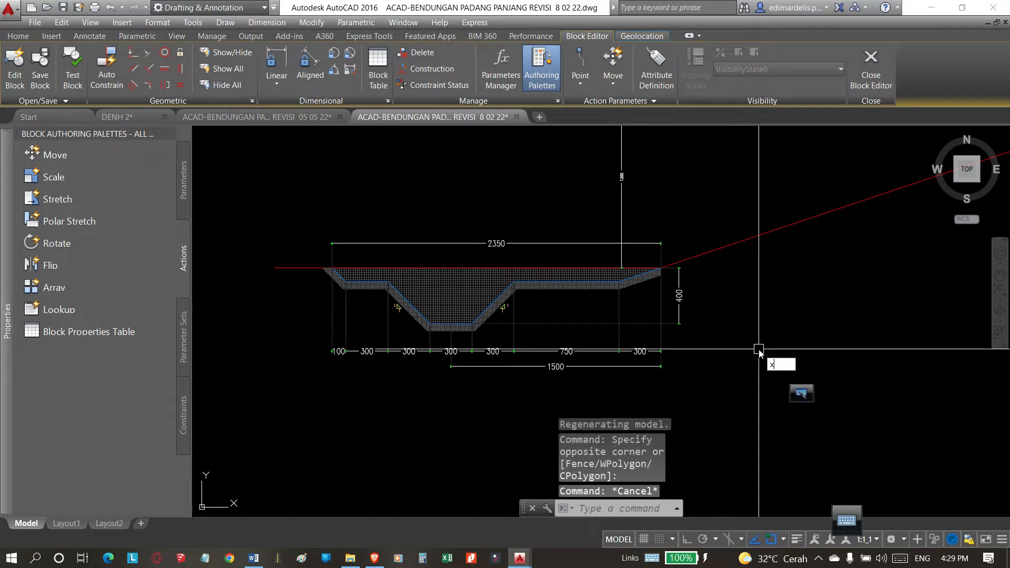
left_click(793, 378)
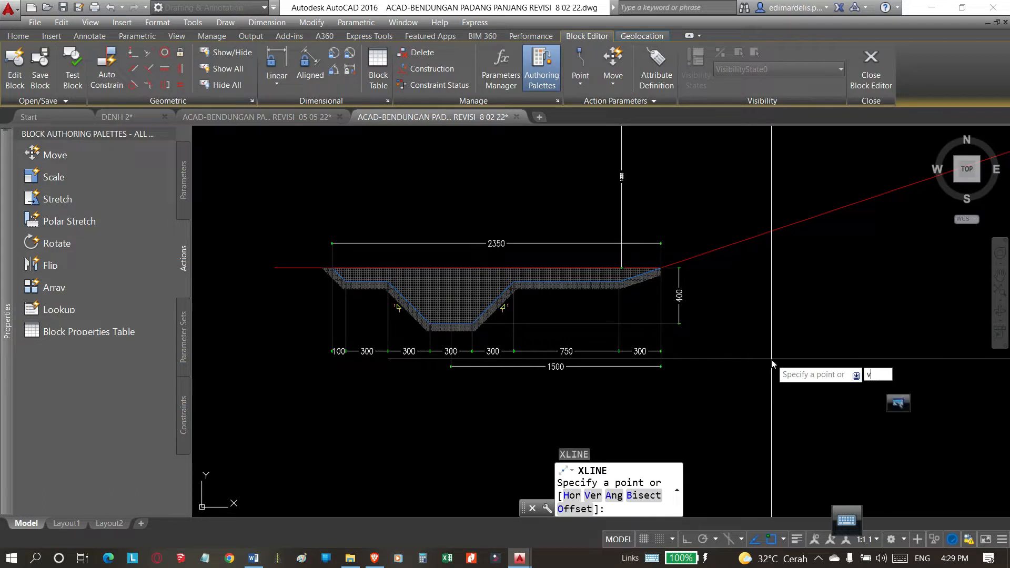
type("v")
key("Return")
scroll(647, 274, "up", 6)
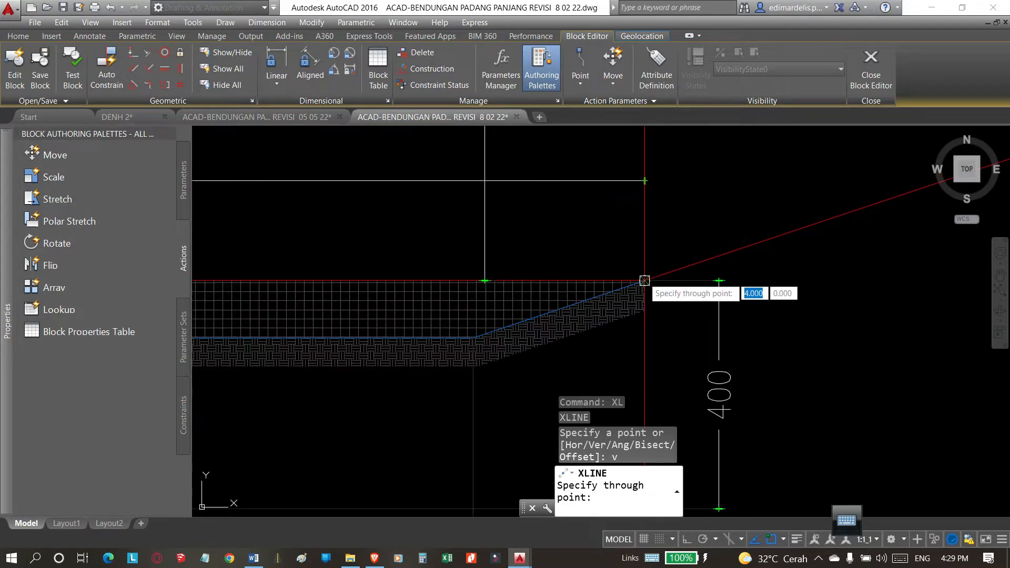
scroll(644, 280, "down", 8)
key("Escape")
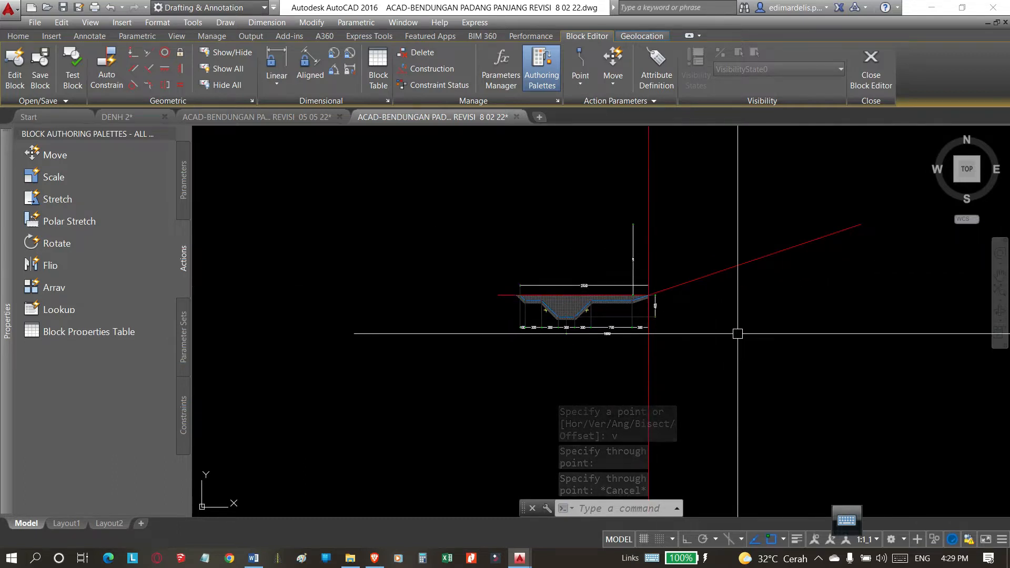
Offset the vertical construction line by 15 toward the trench and compare it with the 1500 dimension's endpoint.
scroll(559, 319, "up", 5)
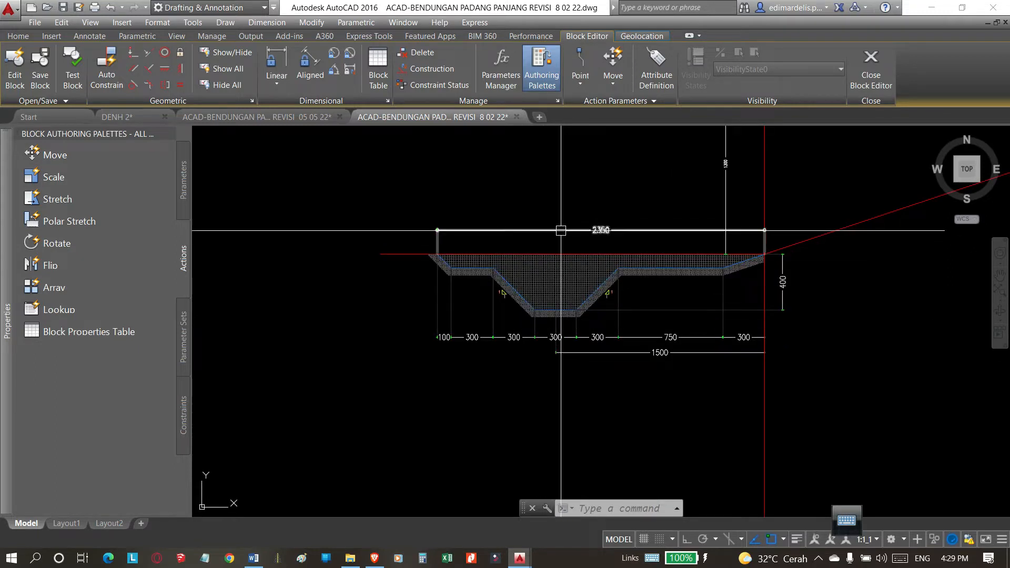
scroll(503, 290, "down", 2)
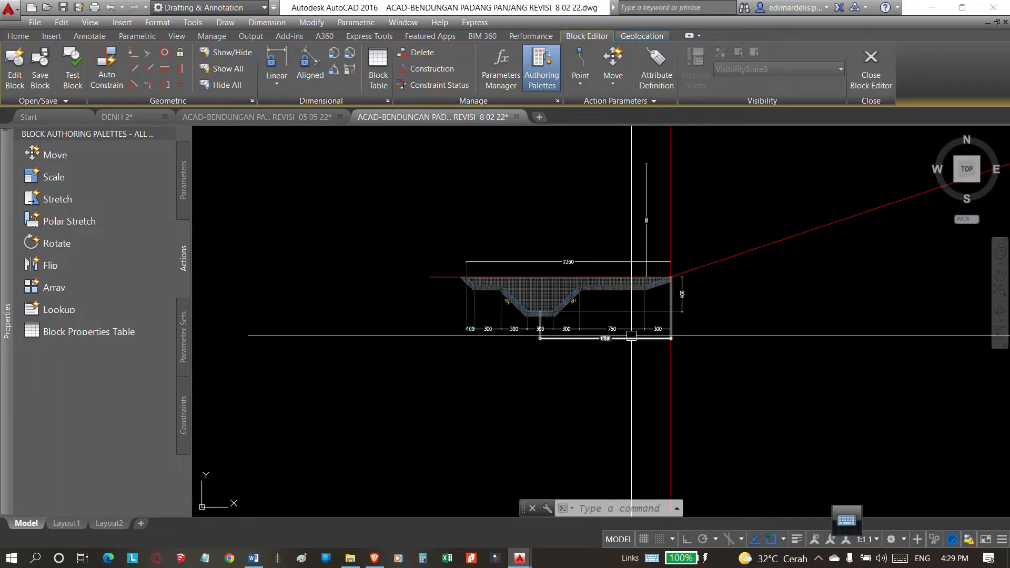
scroll(590, 305, "down", 2)
scroll(659, 407, "up", 2)
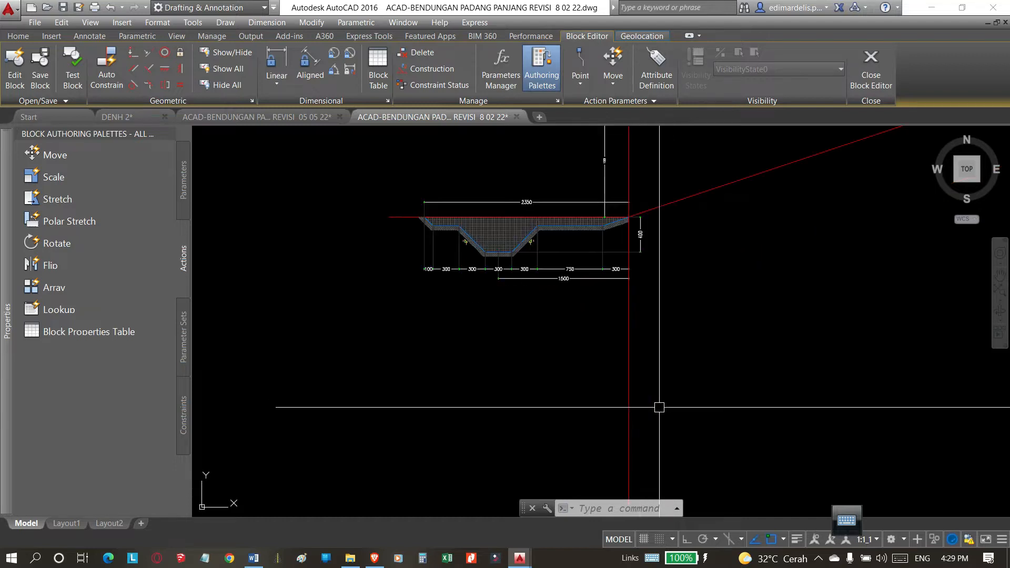
type("O")
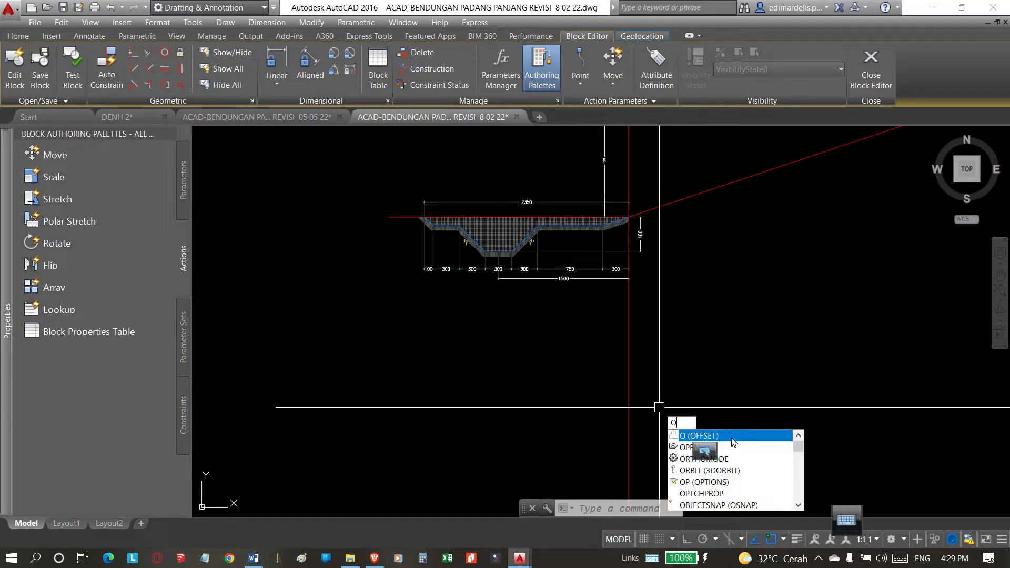
left_click(732, 439)
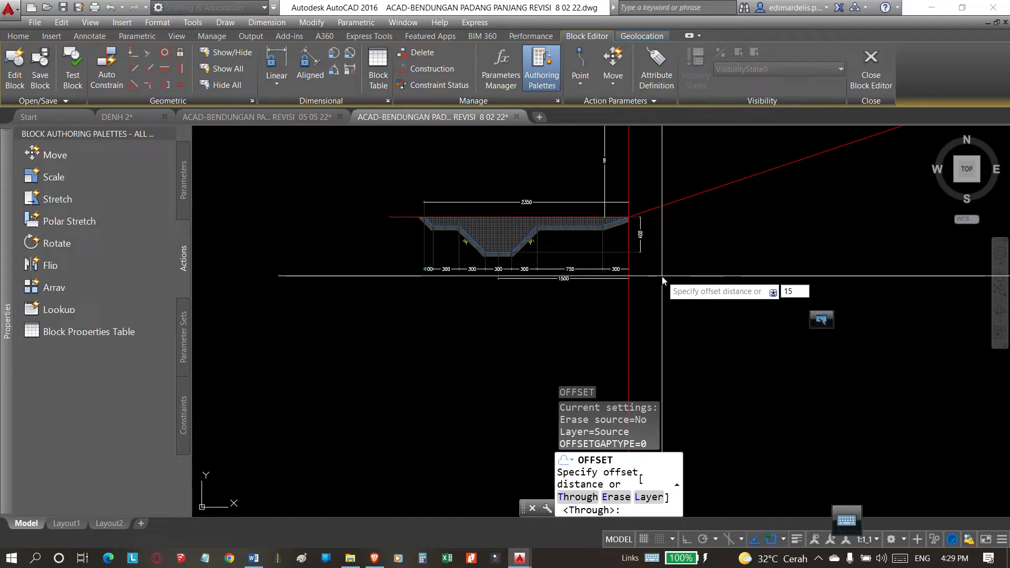
key("Return")
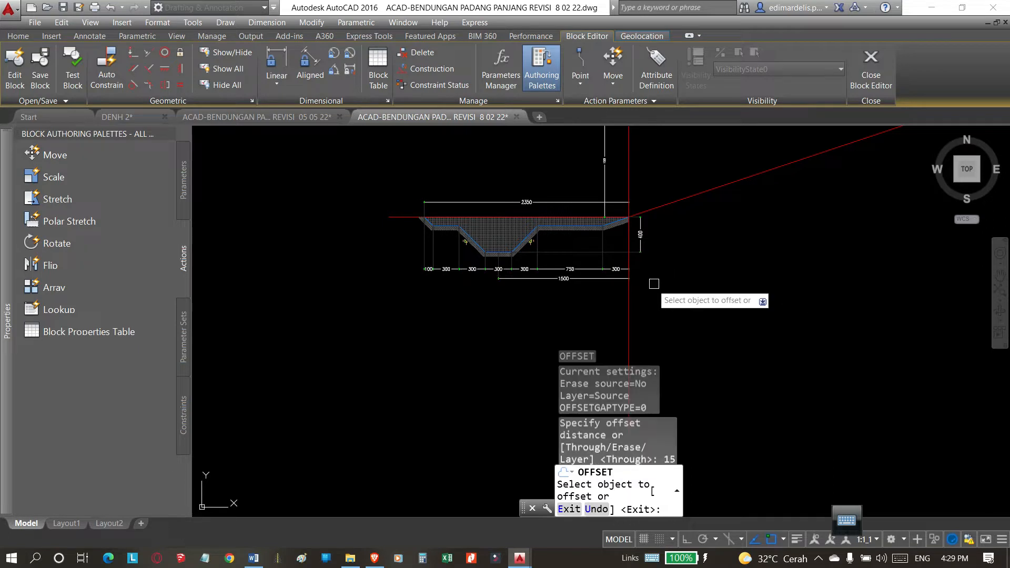
left_click(630, 311)
left_click(533, 325)
scroll(459, 299, "up", 4)
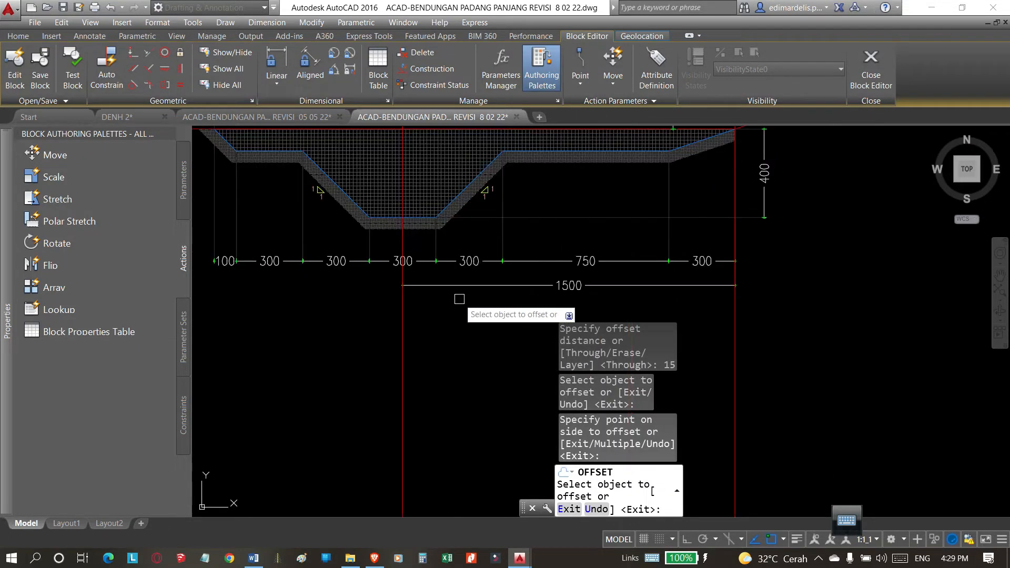
scroll(480, 313, "down", 5)
key("Escape")
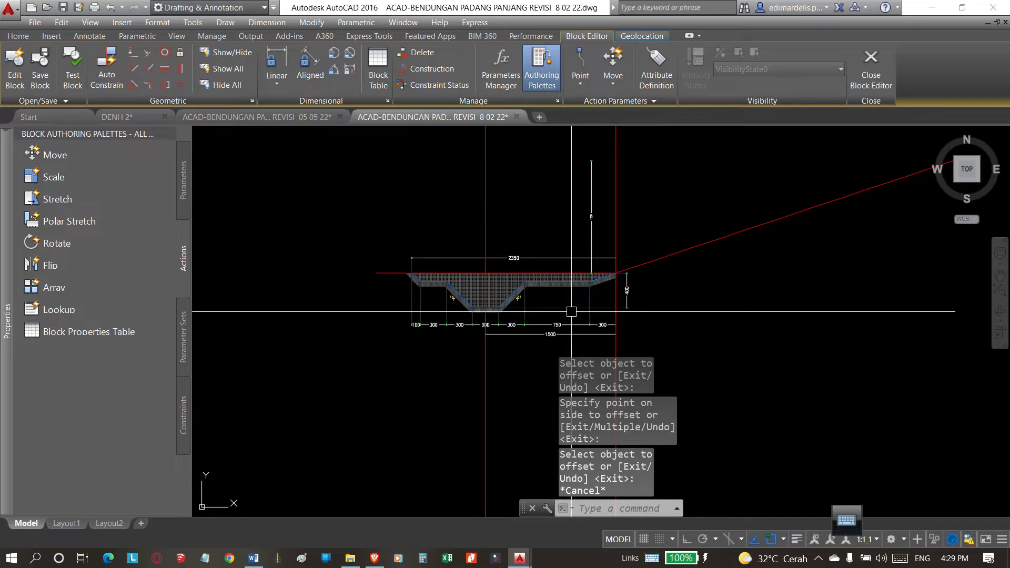
scroll(533, 318, "up", 5)
scroll(532, 318, "down", 2)
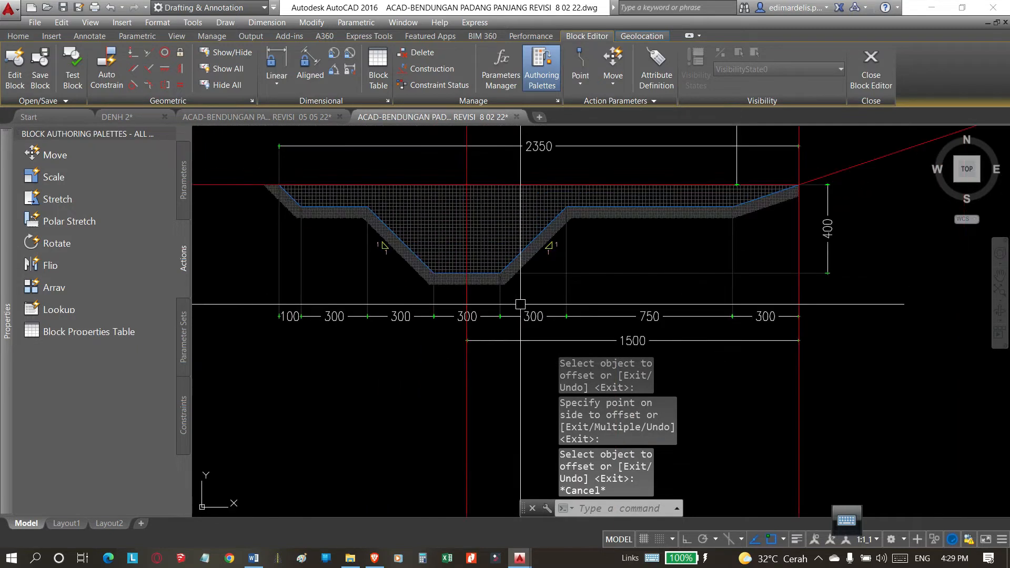
scroll(516, 307, "down", 2)
left_click(572, 322)
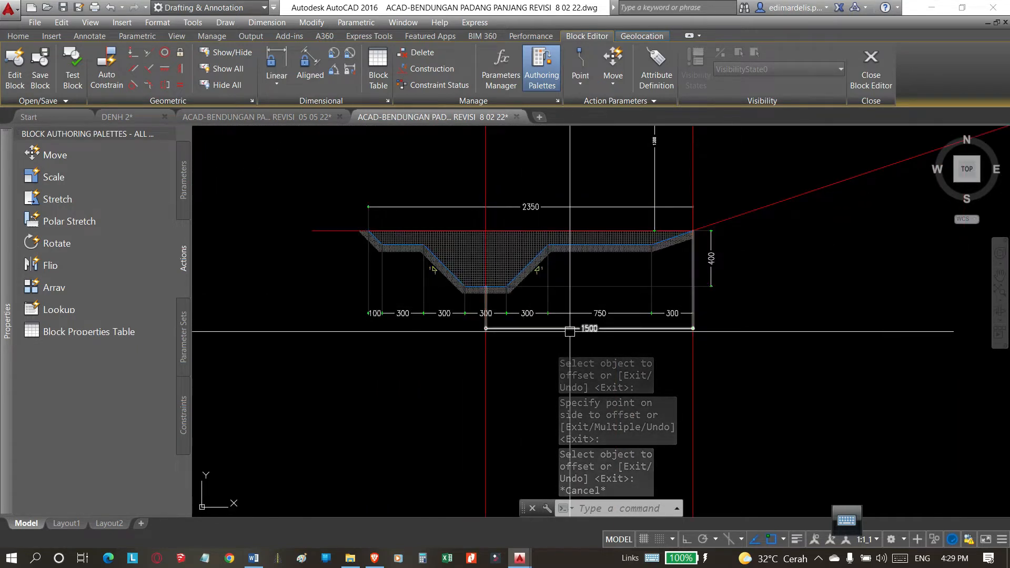
key("Escape")
left_click(520, 268)
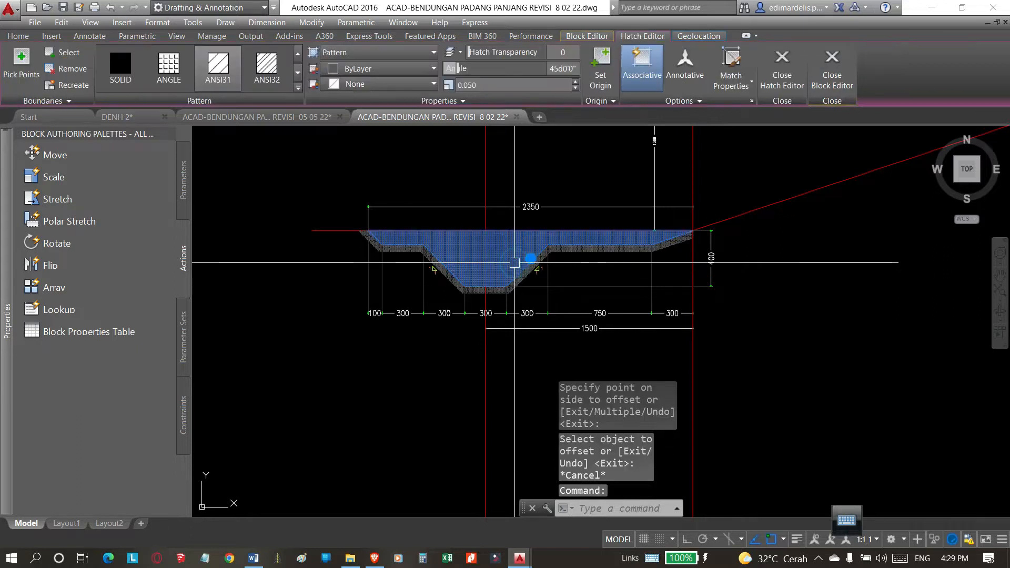
key("Escape")
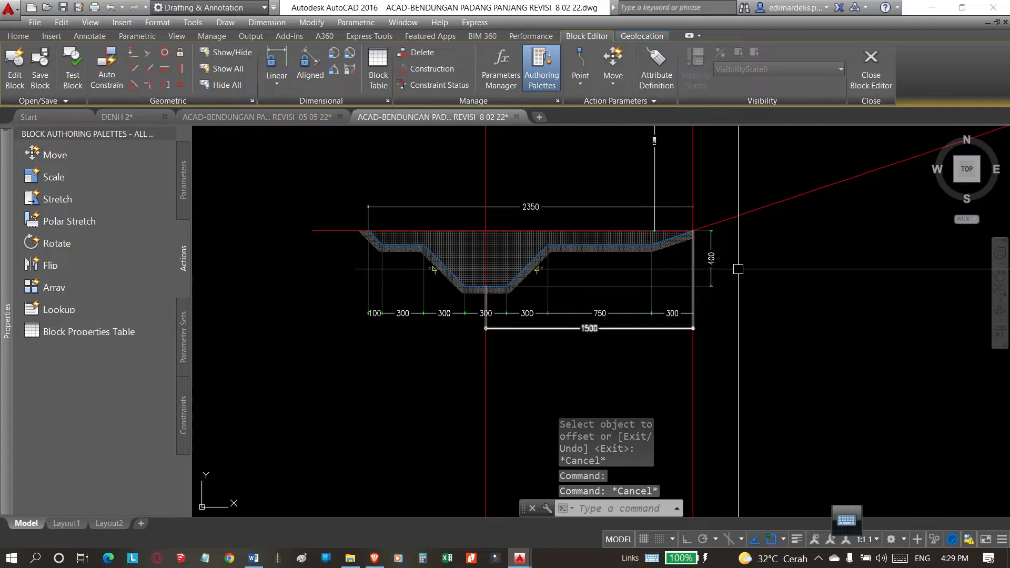
key("Escape")
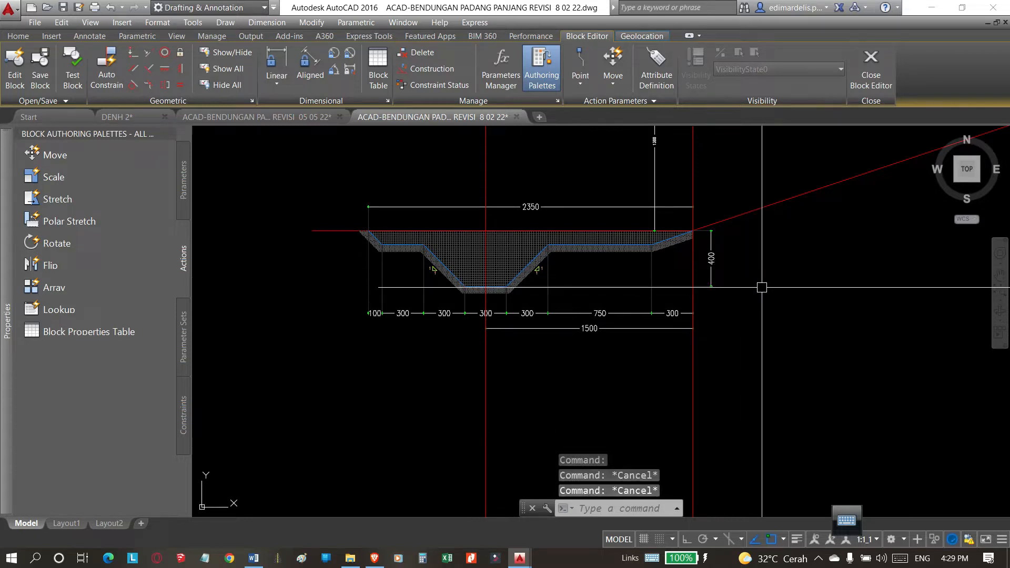
Draw a horizontal construction line (XLINE) along the trench's top line, through that line's free end away from the embankment.
type("xl")
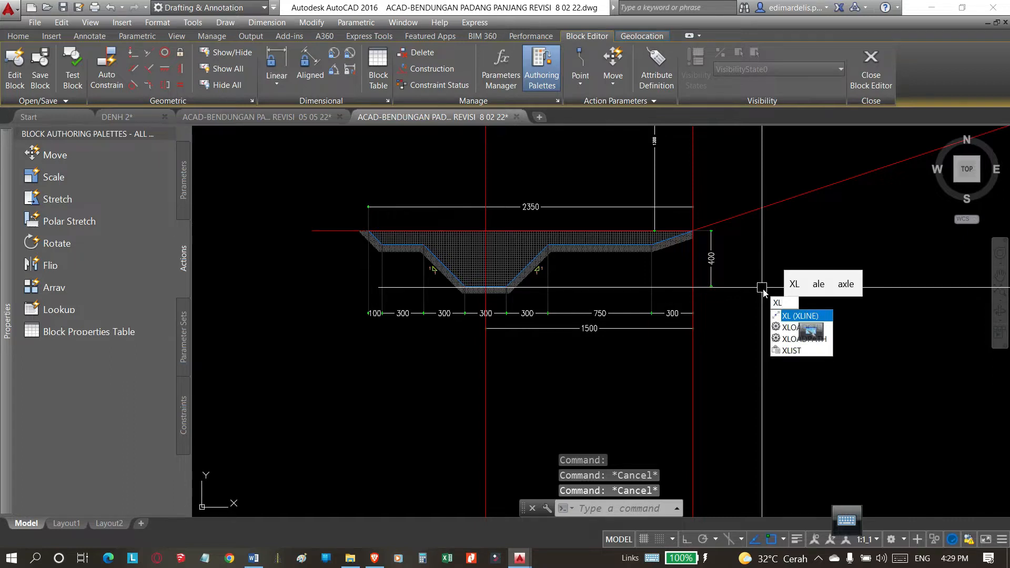
key("Return")
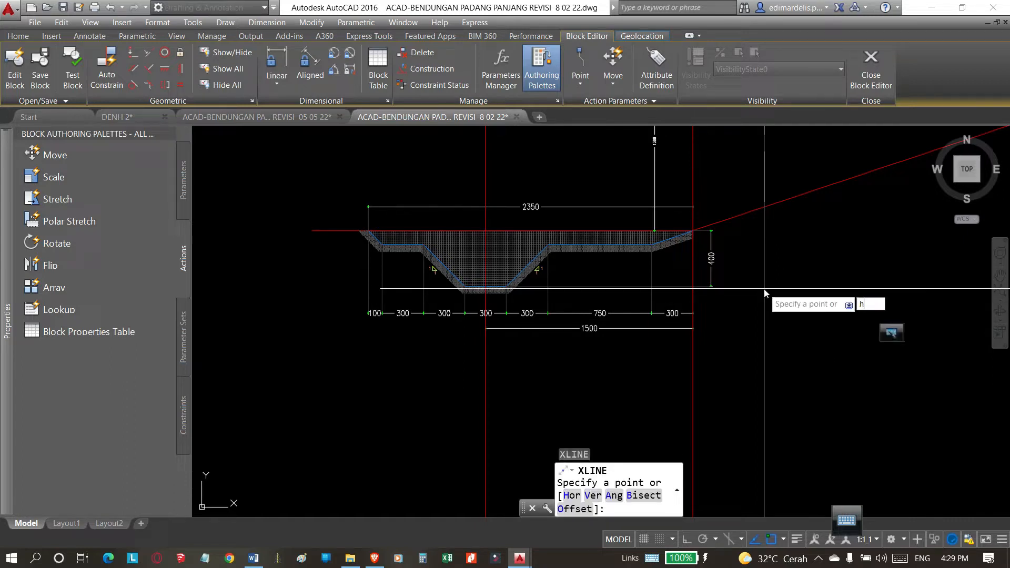
type("h")
key("Return")
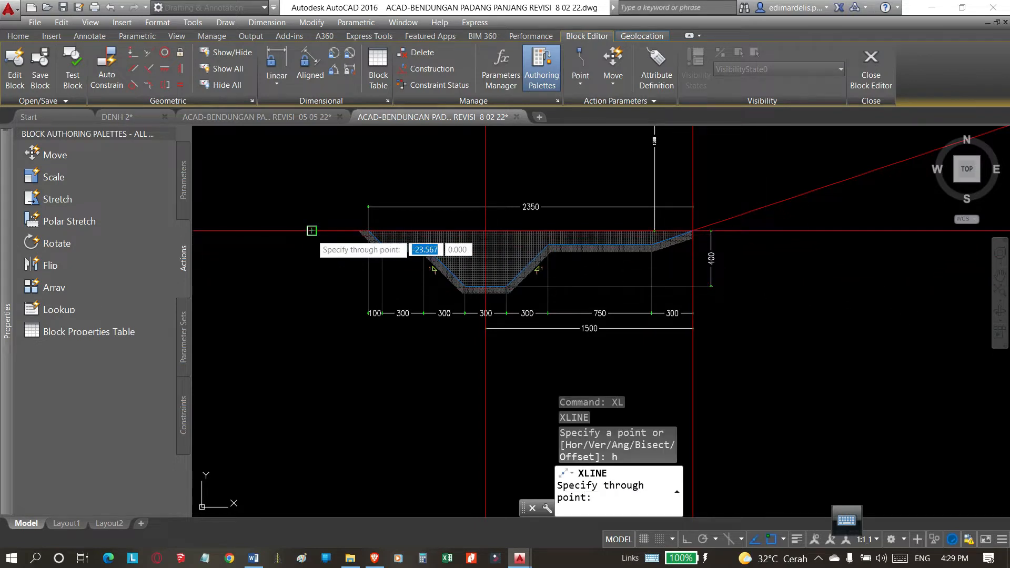
left_click(312, 231)
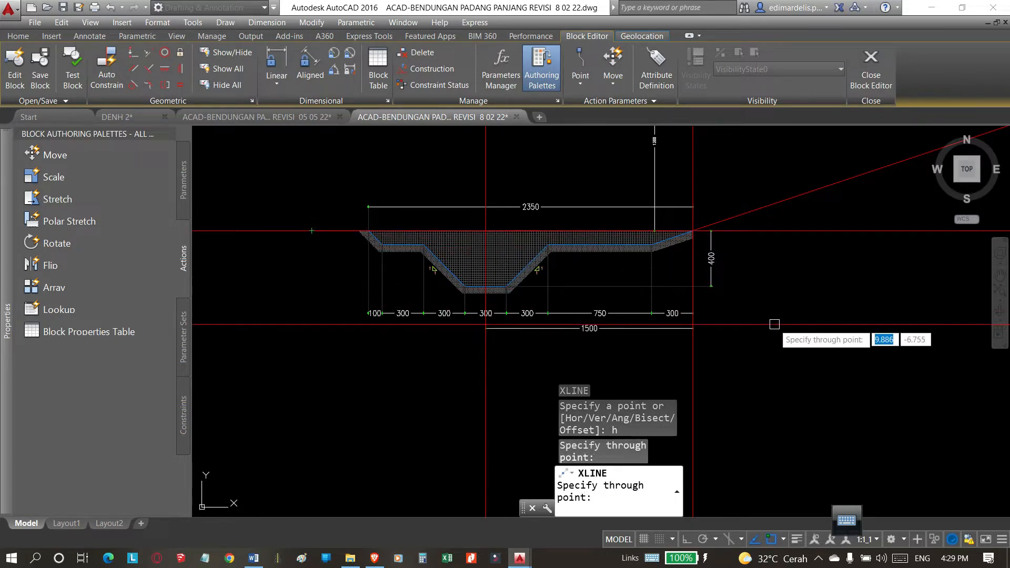
scroll(699, 236, "up", 6)
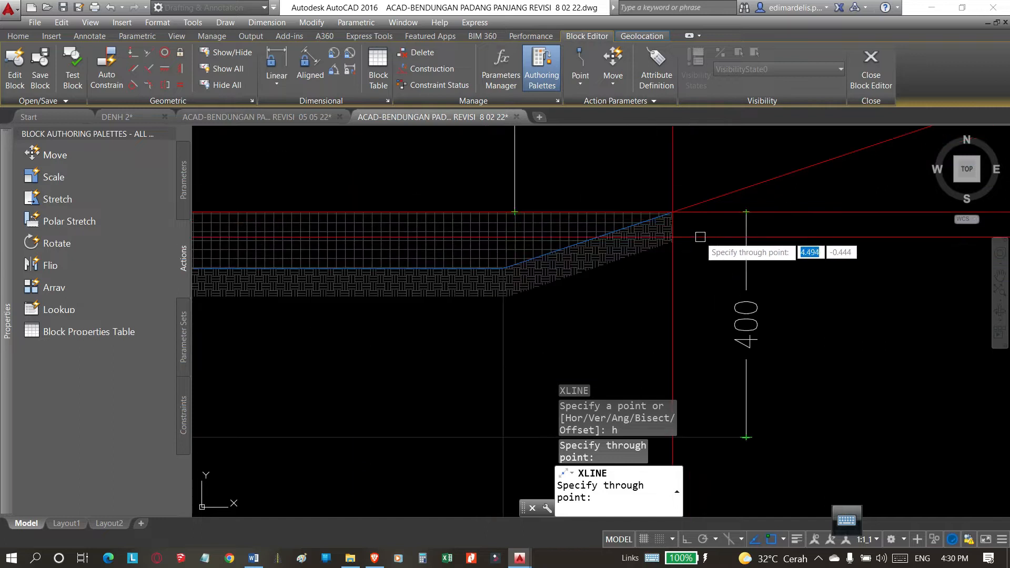
scroll(678, 205, "up", 2)
scroll(663, 213, "down", 4)
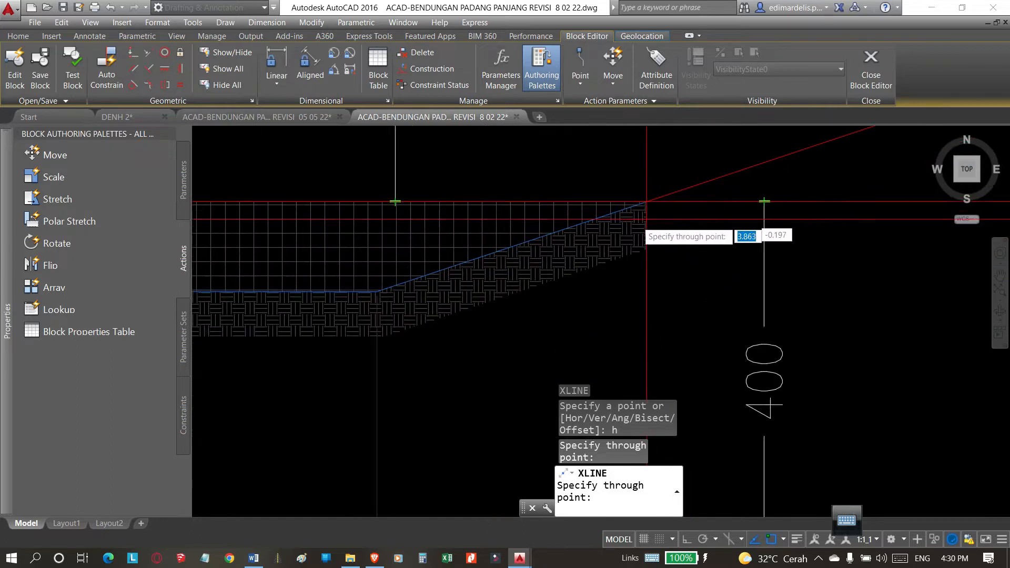
scroll(684, 237, "down", 6)
key("Escape")
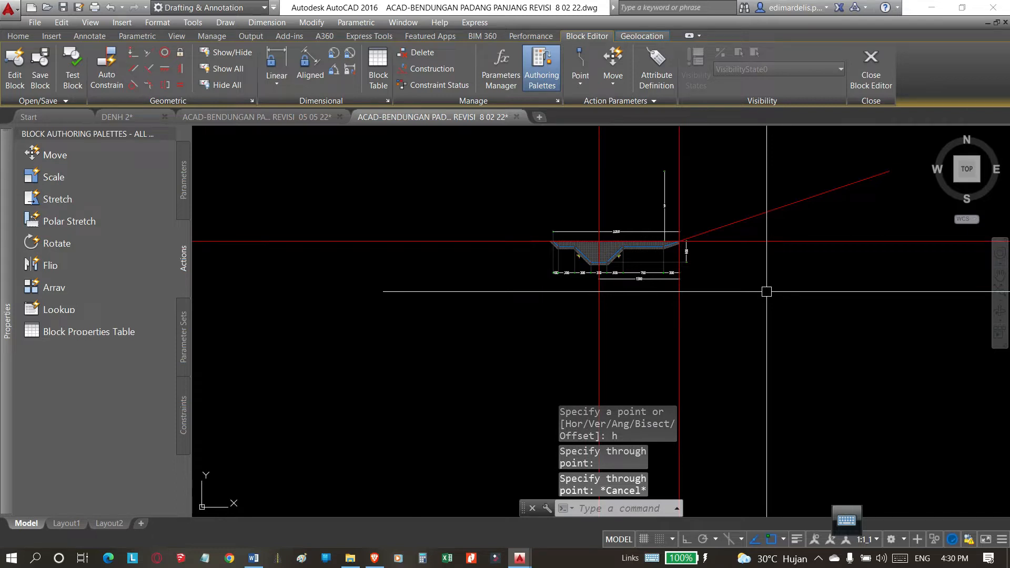
Offset the horizontal construction line downward by 9, below the trench.
type("o")
key("Return")
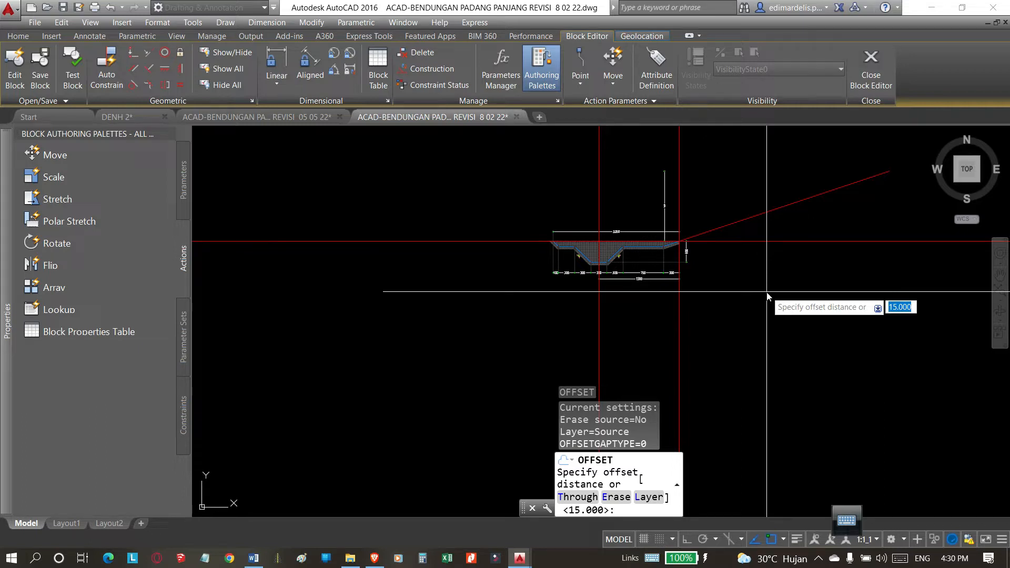
key("Return")
left_click(781, 241)
left_click(802, 310)
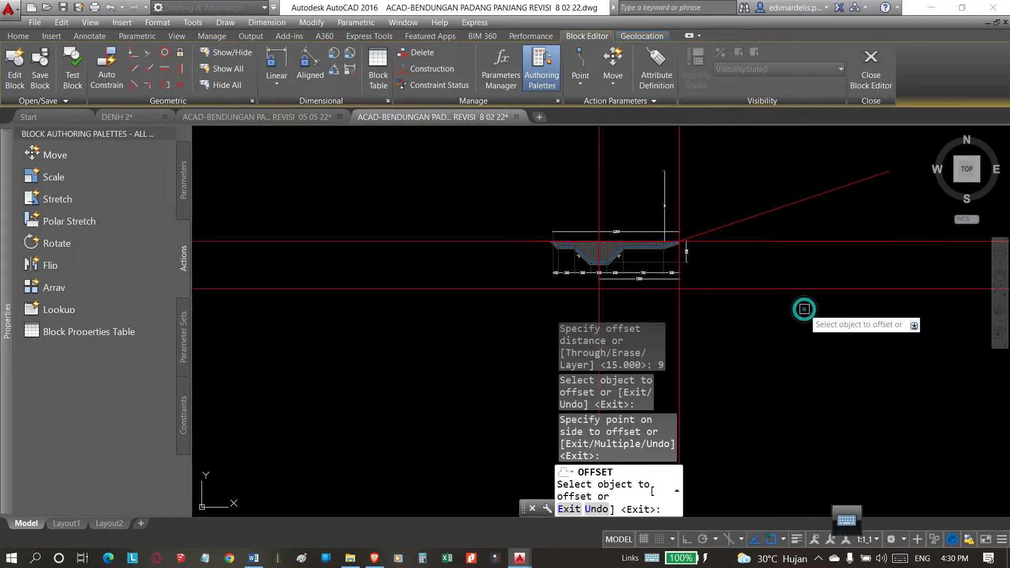
Compare the level of the offset horizontal line with the trench bottom and the 400 depth dimension.
scroll(678, 290, "up", 3)
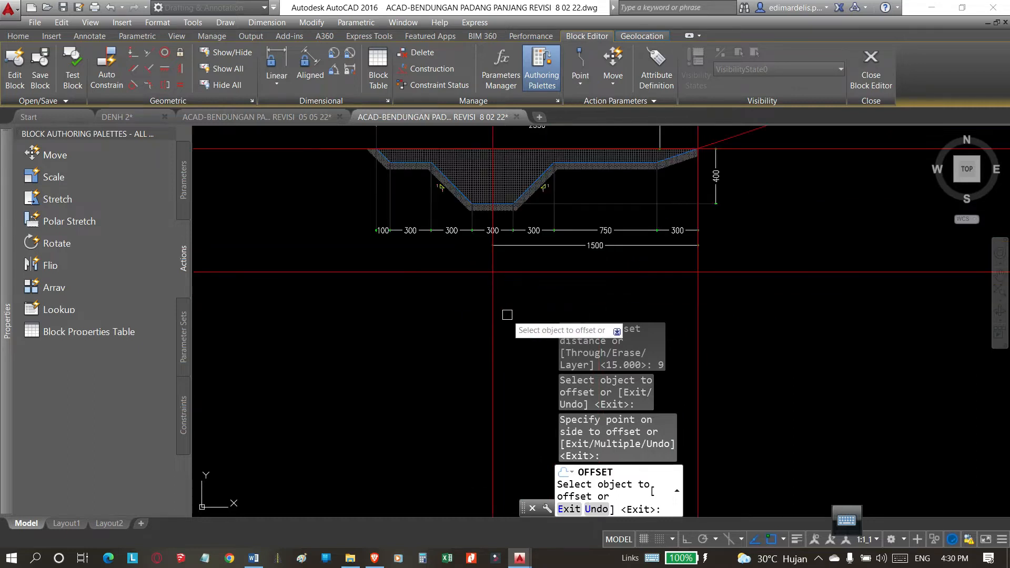
scroll(554, 312, "down", 2)
key("Escape")
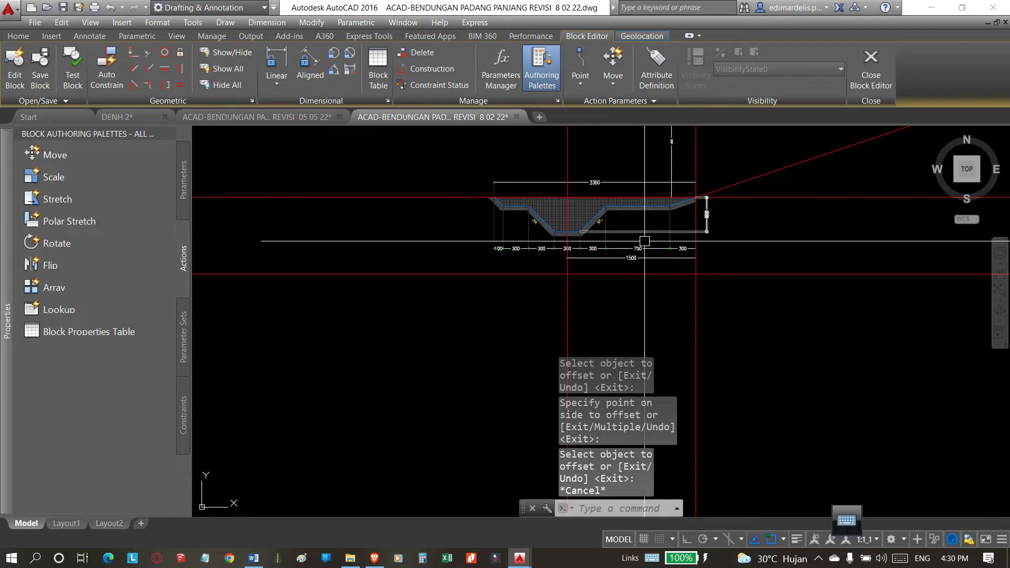
middle_click_drag(643, 242, 654, 258)
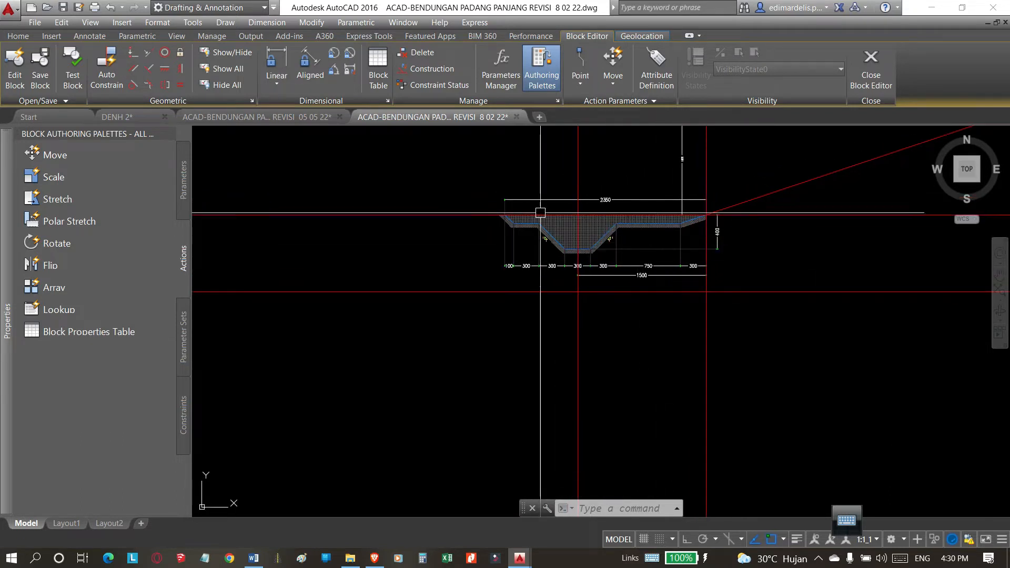
scroll(611, 217, "up", 2)
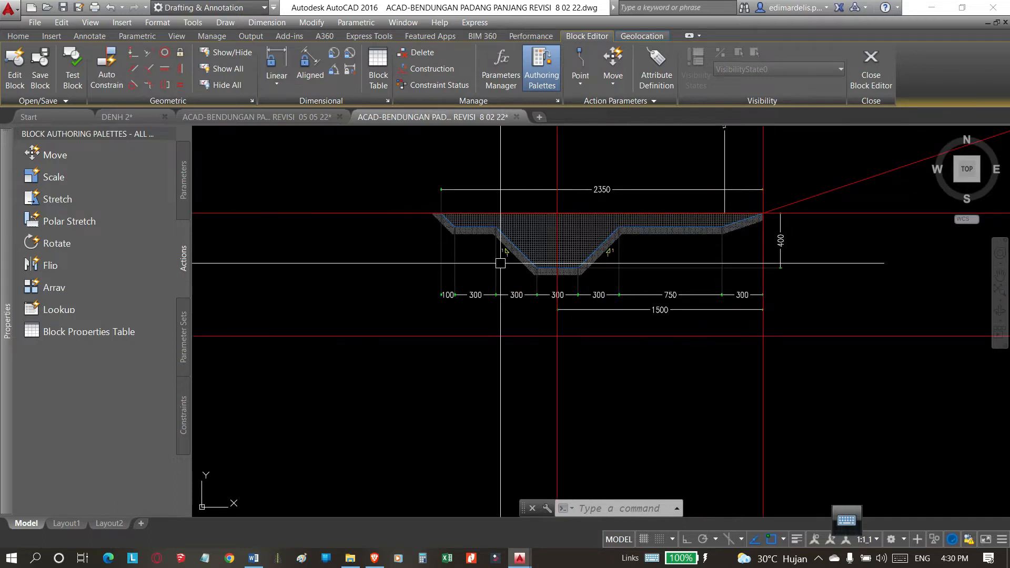
scroll(500, 263, "down", 2)
middle_click_drag(563, 327, 565, 340)
scroll(555, 341, "up", 2)
scroll(556, 341, "down", 1)
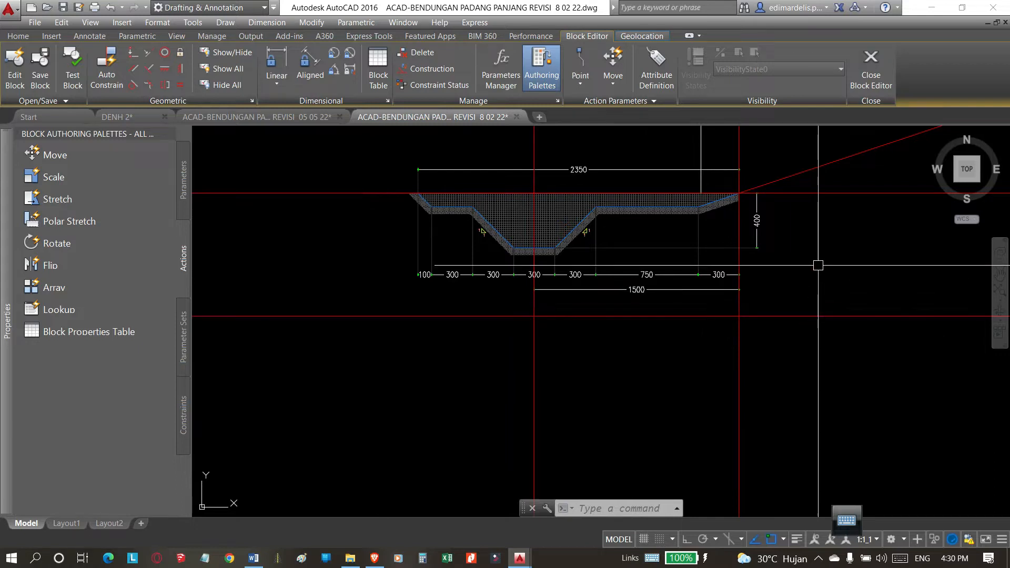
Offset the vertical construction line at the trench centre by the same distance to both sides.
middle_click_drag(610, 357, 613, 359)
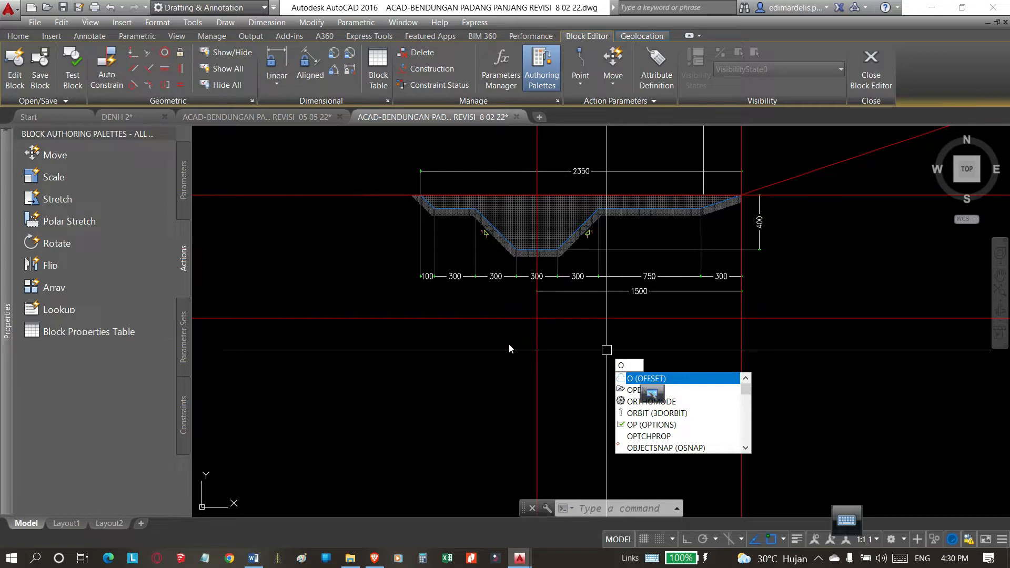
key("Return")
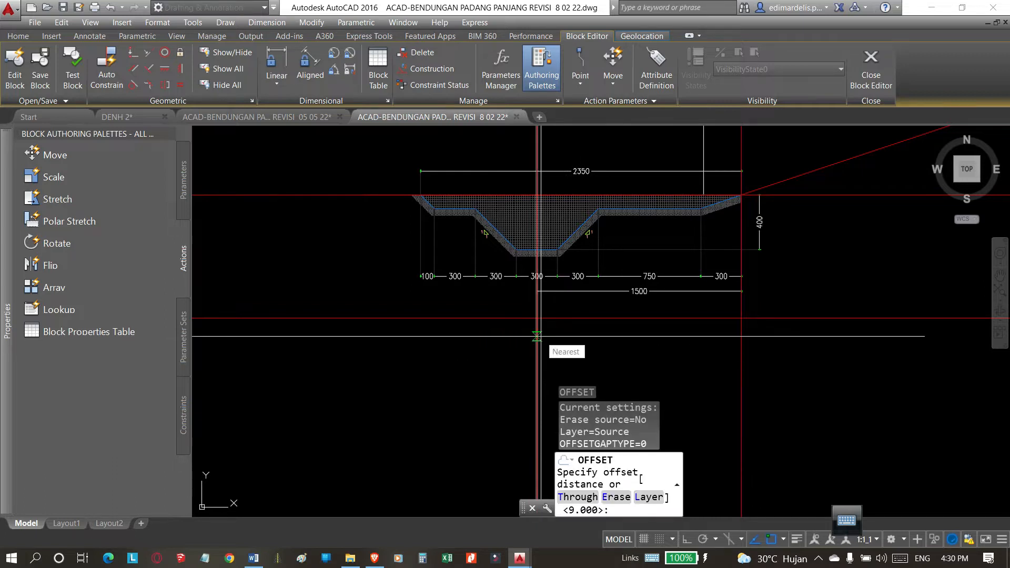
key("Return")
left_click(537, 336)
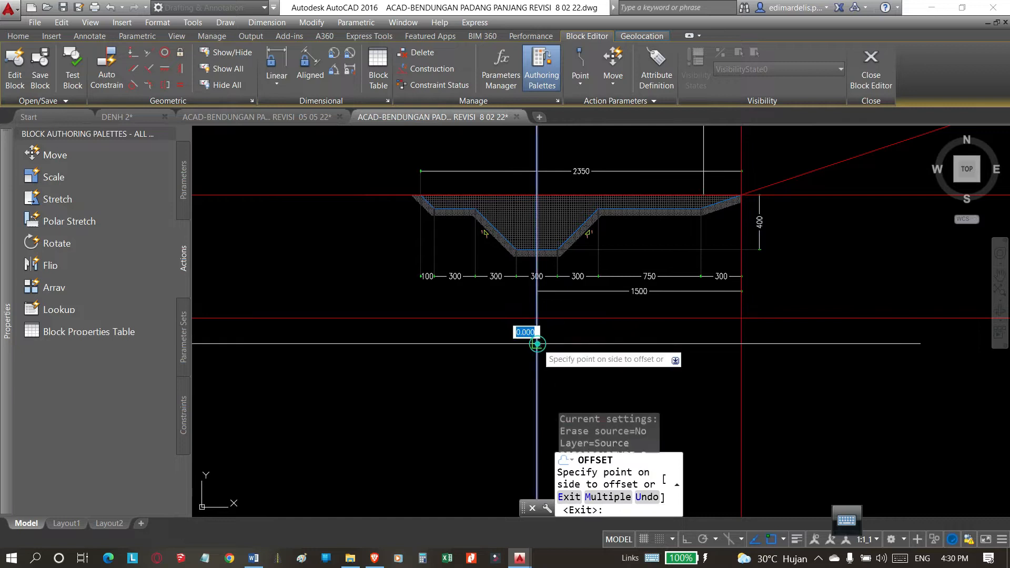
left_click(493, 358)
scroll(352, 351, "down", 3)
left_click(424, 369)
left_click(455, 364)
scroll(407, 310, "up", 3)
middle_click_drag(445, 340, 460, 265)
scroll(458, 355, "down", 2)
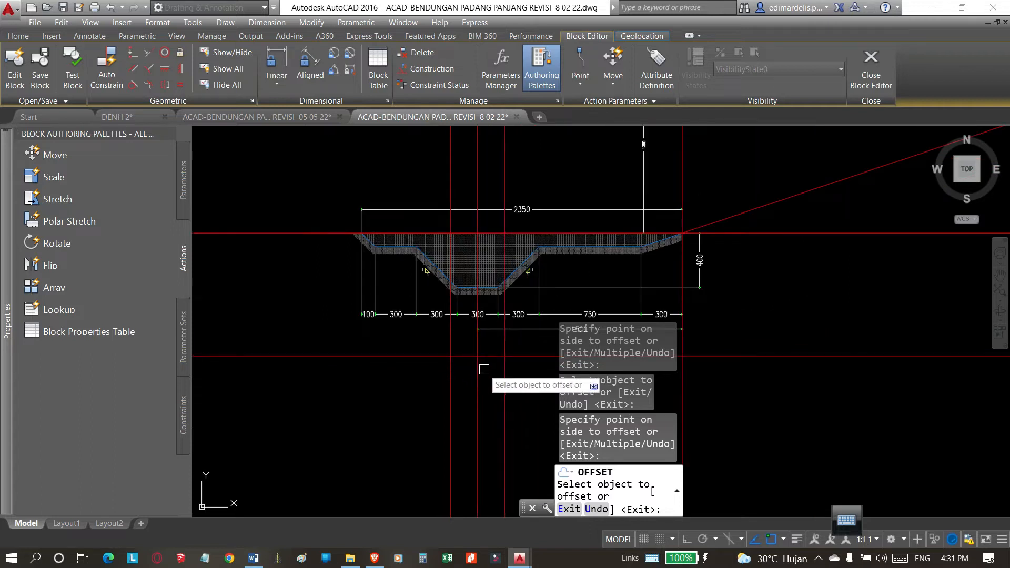
key("Escape")
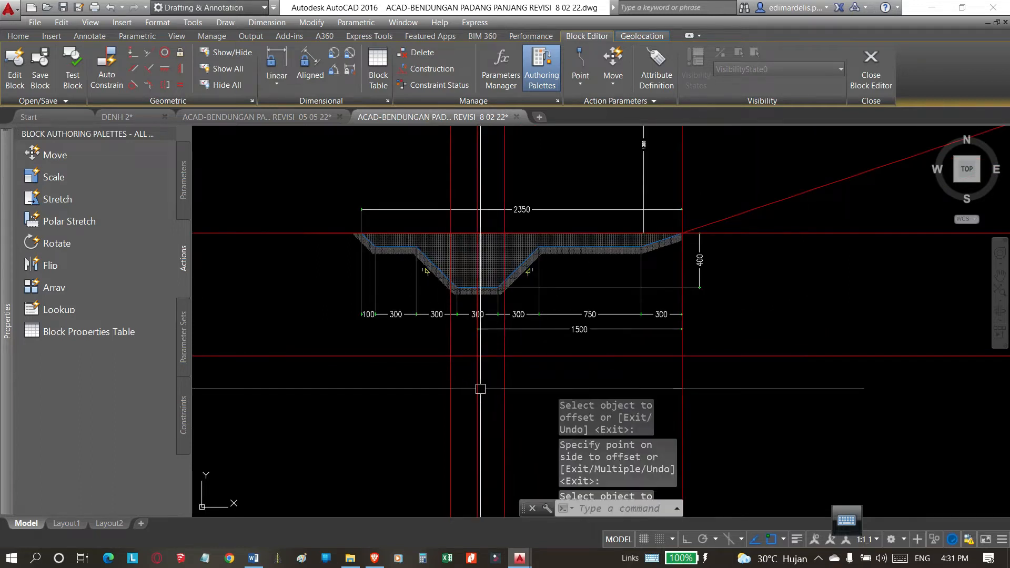
Compare the two offset vertical lines with the trench's 300 bottom width and examine the 1:1 side-slope symbol.
scroll(472, 361, "up", 2)
scroll(547, 315, "down", 1)
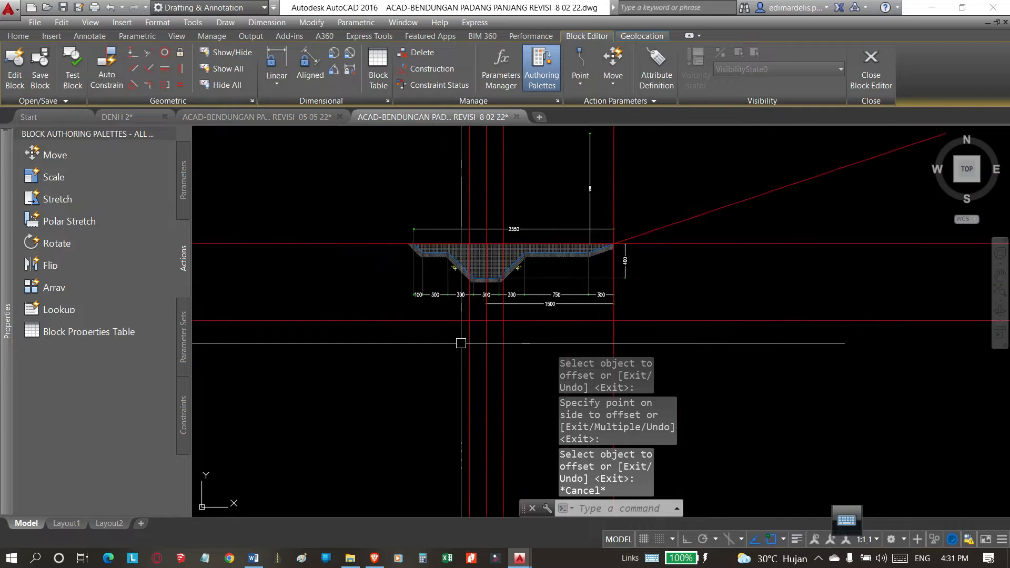
scroll(474, 219, "up", 3)
scroll(463, 252, "down", 2)
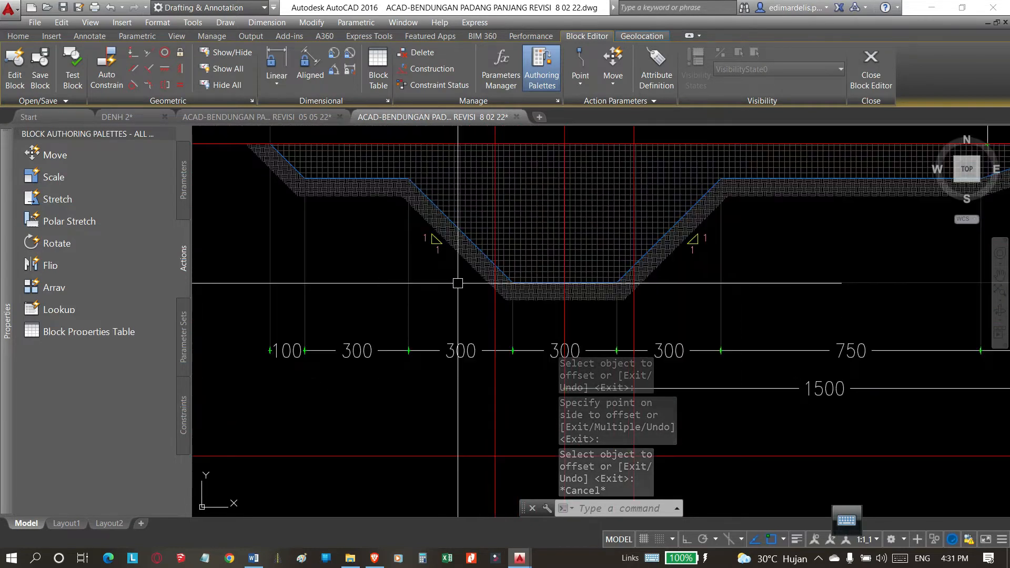
scroll(440, 273, "up", 2)
scroll(429, 306, "down", 2)
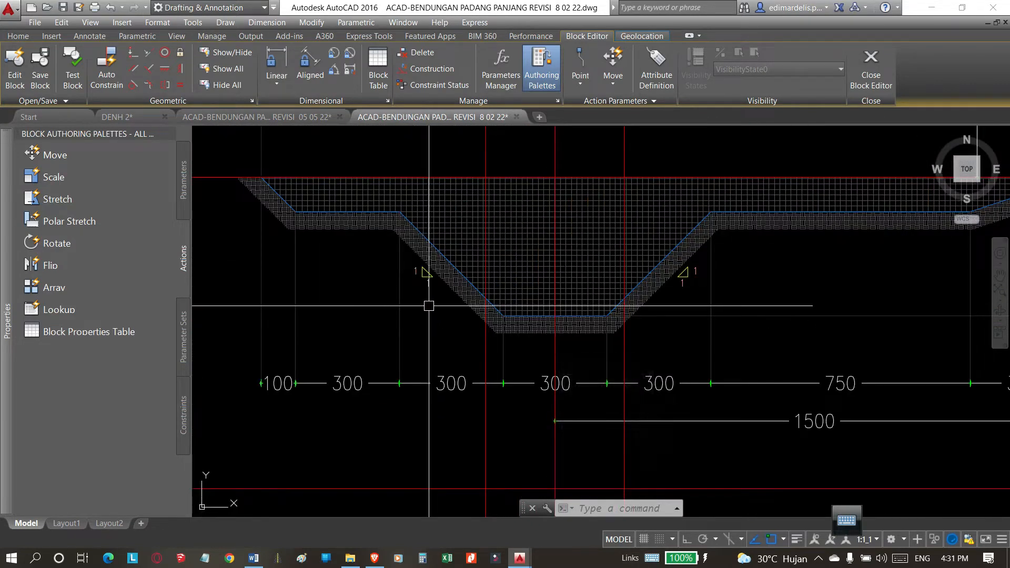
scroll(436, 302, "up", 2)
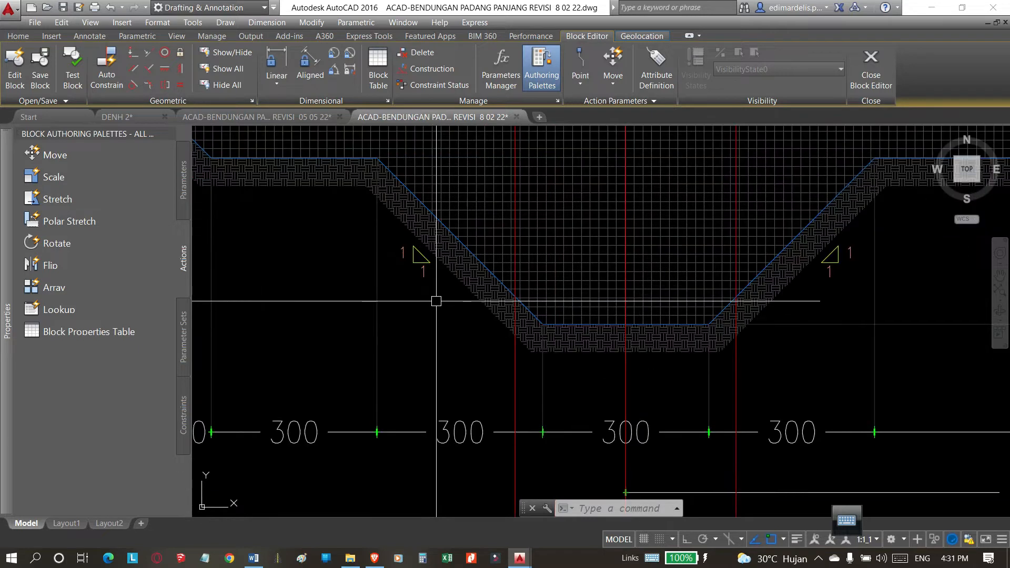
scroll(417, 265, "up", 4)
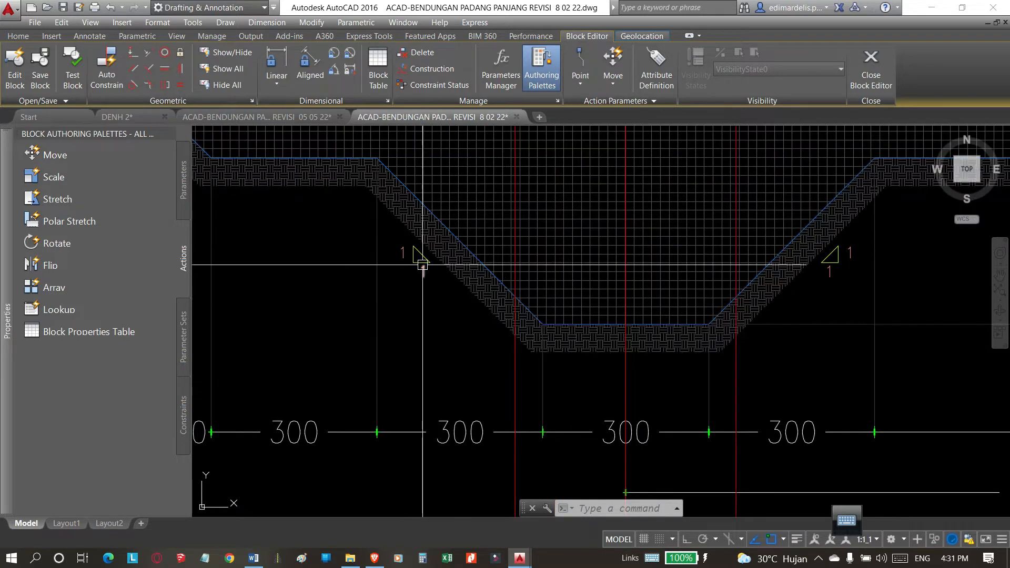
left_click(414, 245)
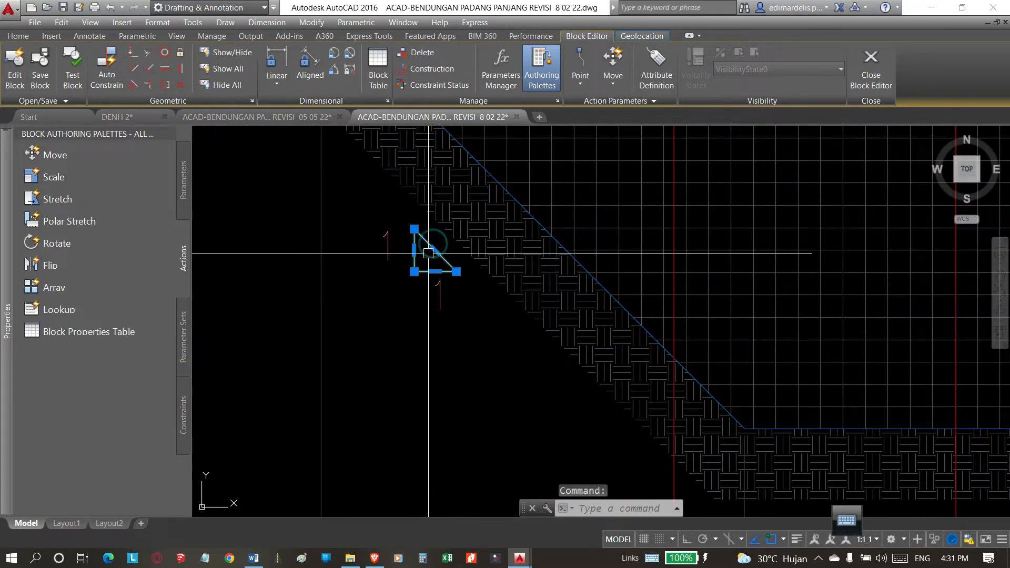
key("Escape")
scroll(441, 279, "down", 5)
Draw an L-shaped polyline below the trench's left side with a horizontal leg of 1 and a vertical leg of 2 upward.
mouse_move(500, 332)
middle_mouse_down()
mouse_move(485, 269)
mouse_move(496, 244)
middle_mouse_up()
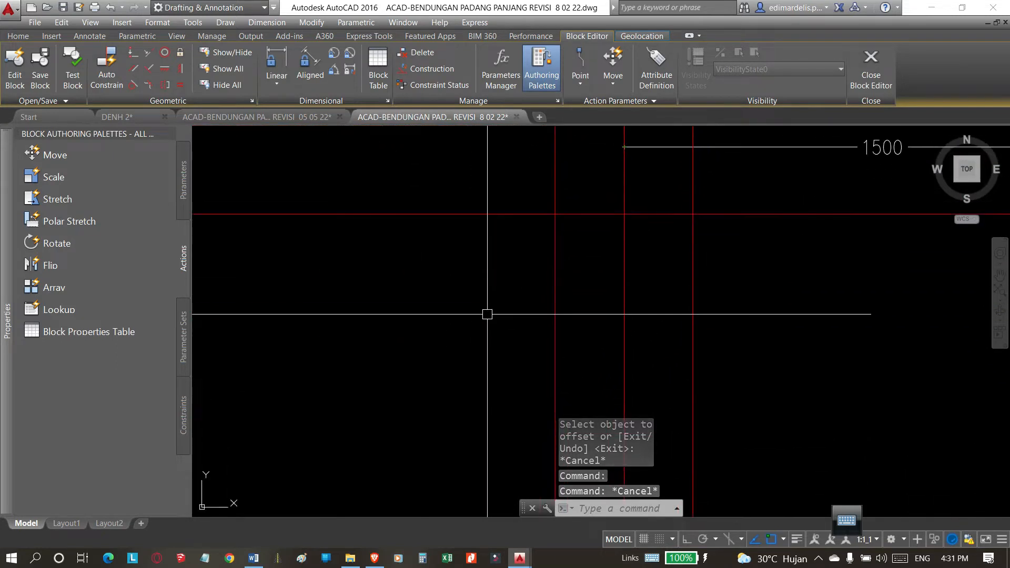
scroll(513, 359, "down", 2)
middle_click_drag(491, 325, 484, 368)
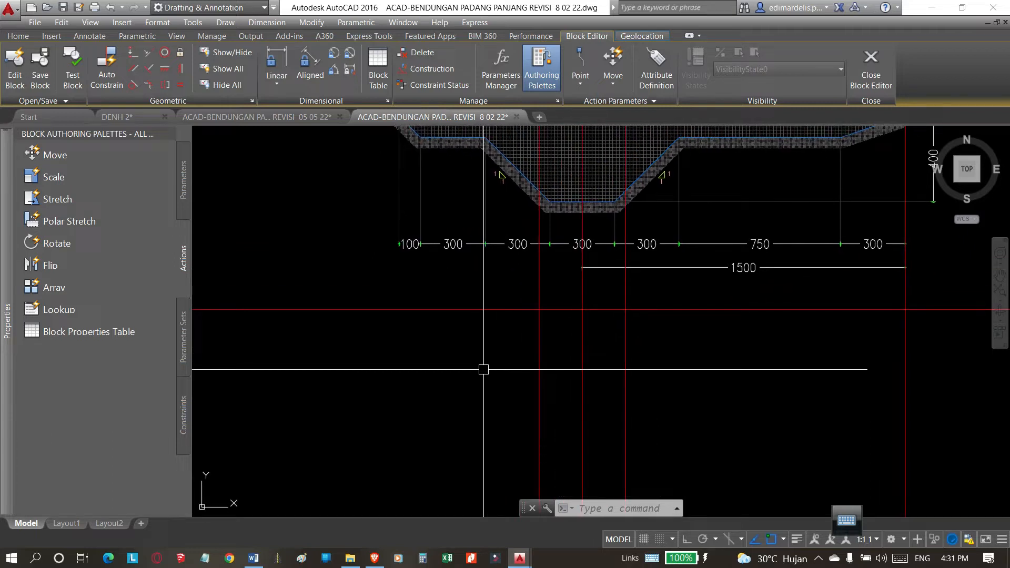
type("P")
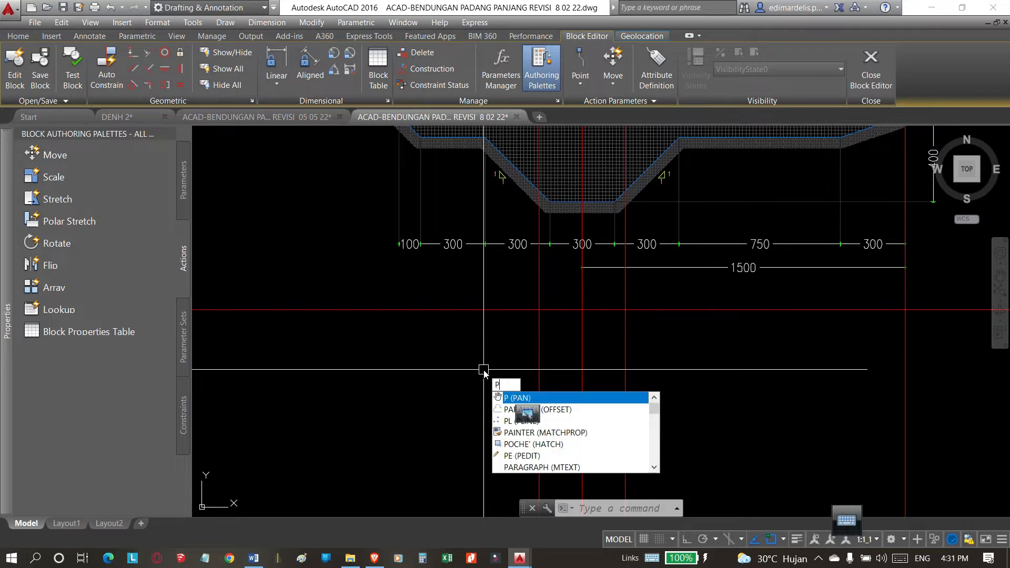
type("L")
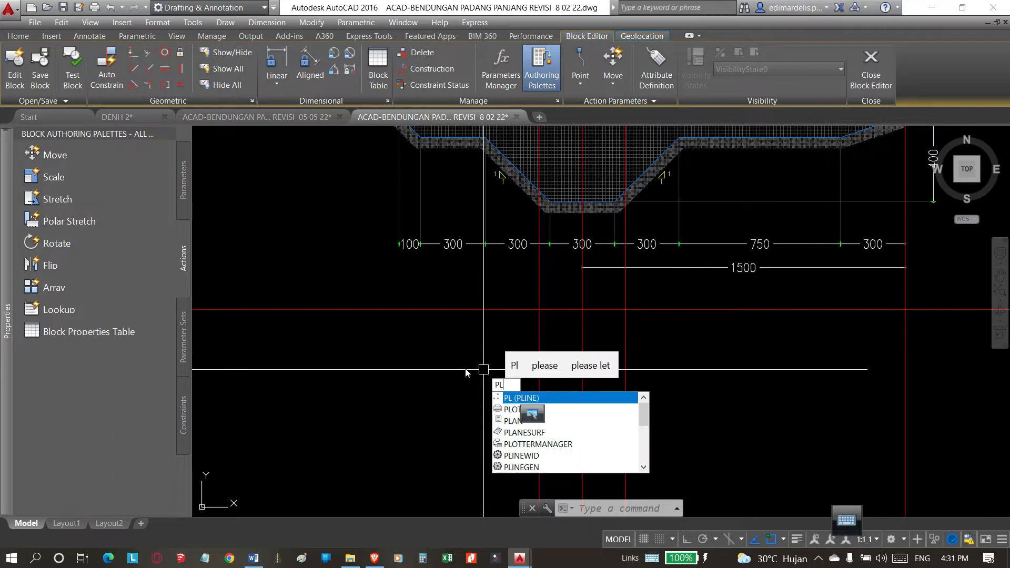
key("Return")
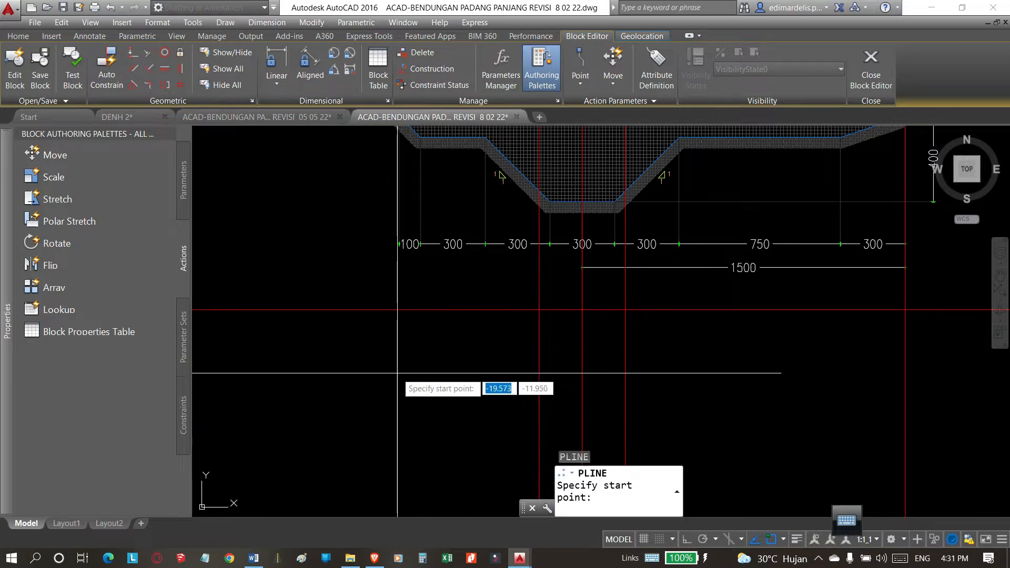
left_click(396, 373)
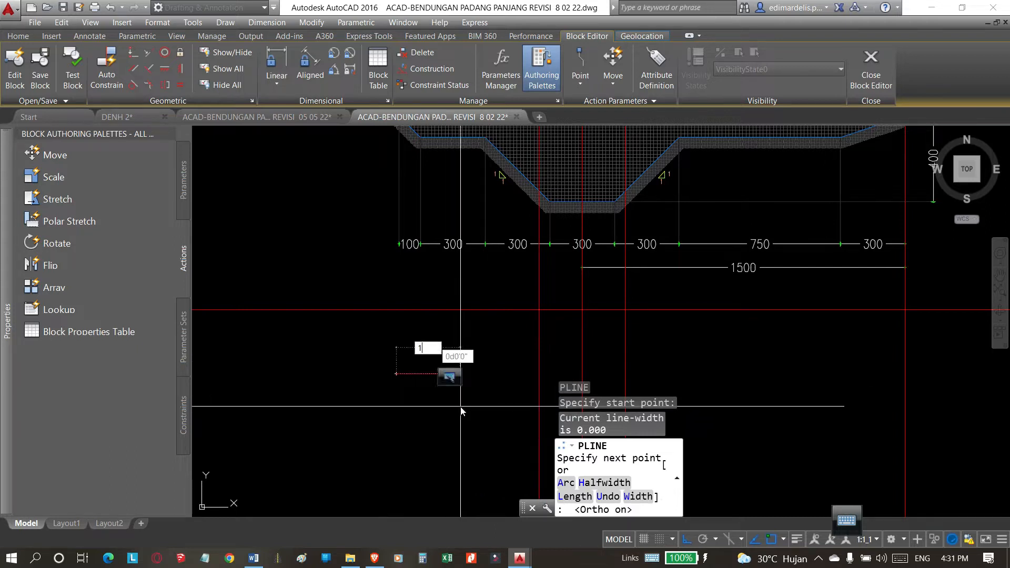
key("Return")
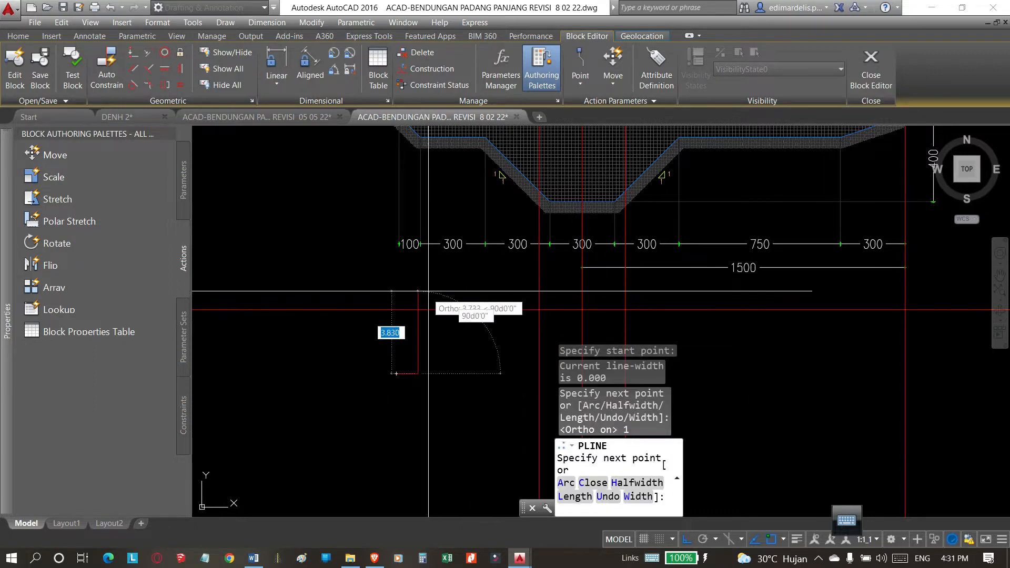
scroll(426, 342, "up", 4)
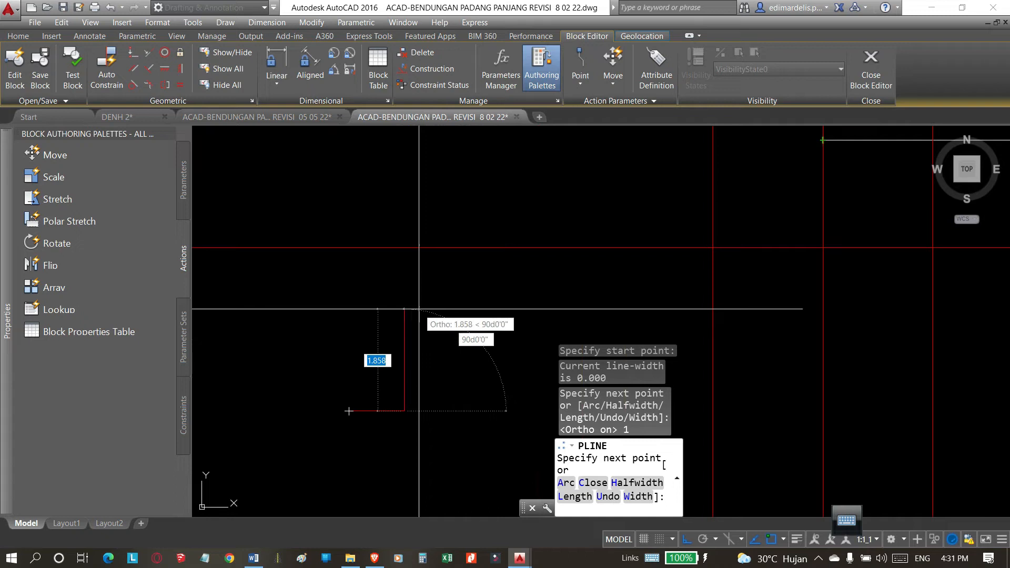
type("2")
key("Return")
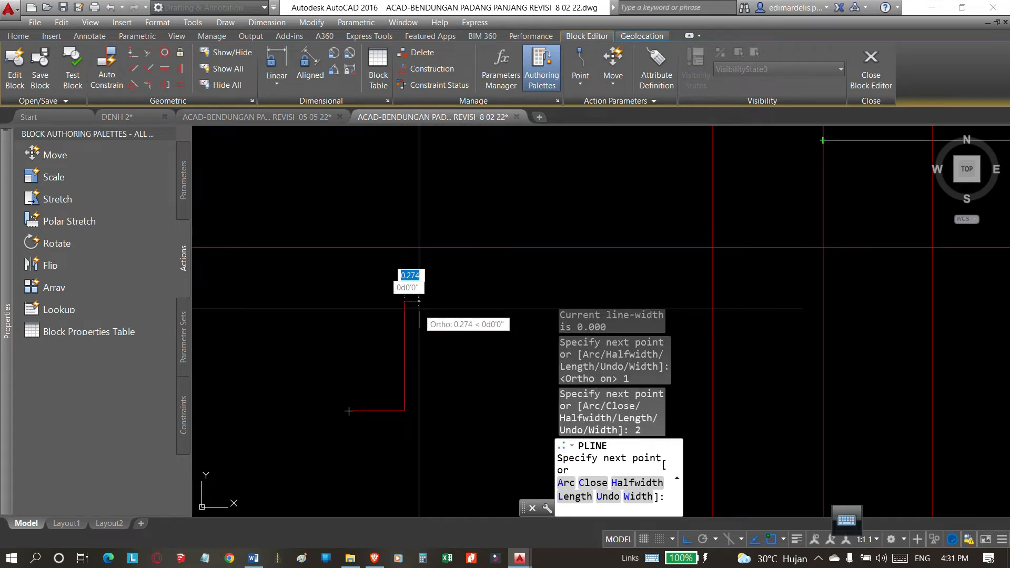
key("Return")
scroll(494, 343, "up", 2)
scroll(484, 345, "down", 4)
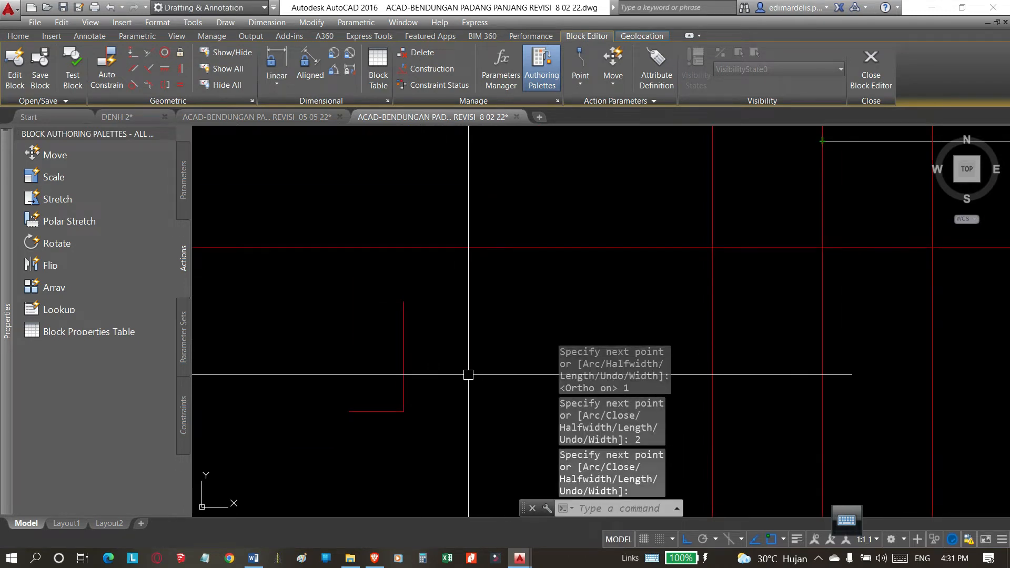
Close the slope triangle with a polyline from the horizontal leg's free end to the top of the vertical leg.
scroll(458, 383, "up", 2)
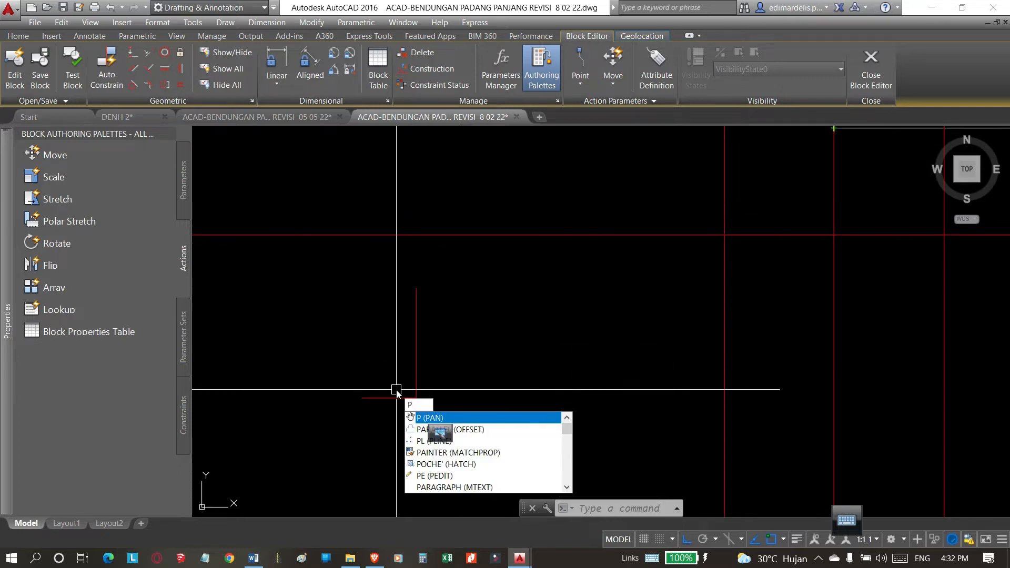
type("l")
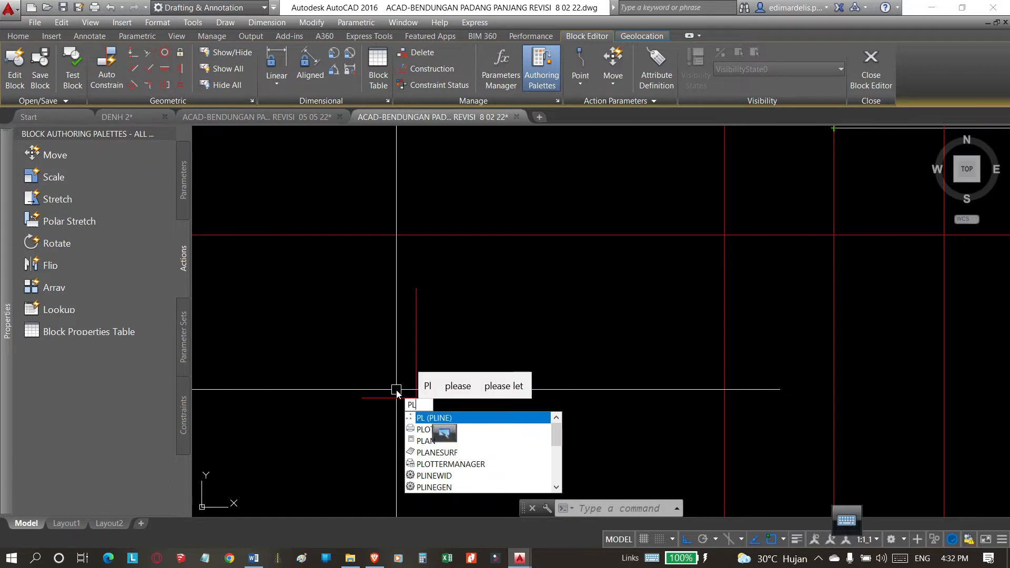
key("Return")
left_click(361, 398)
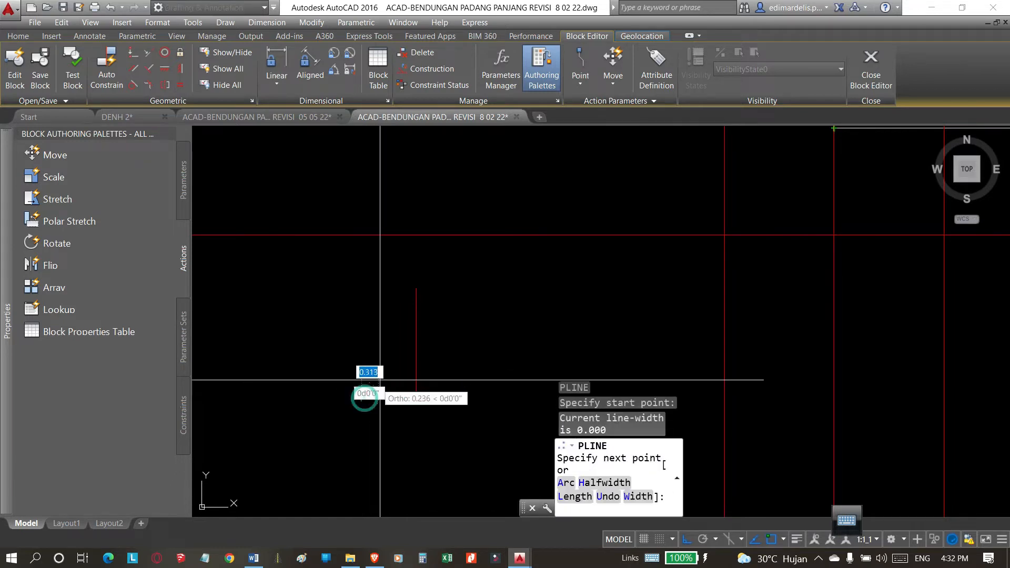
left_click(416, 288)
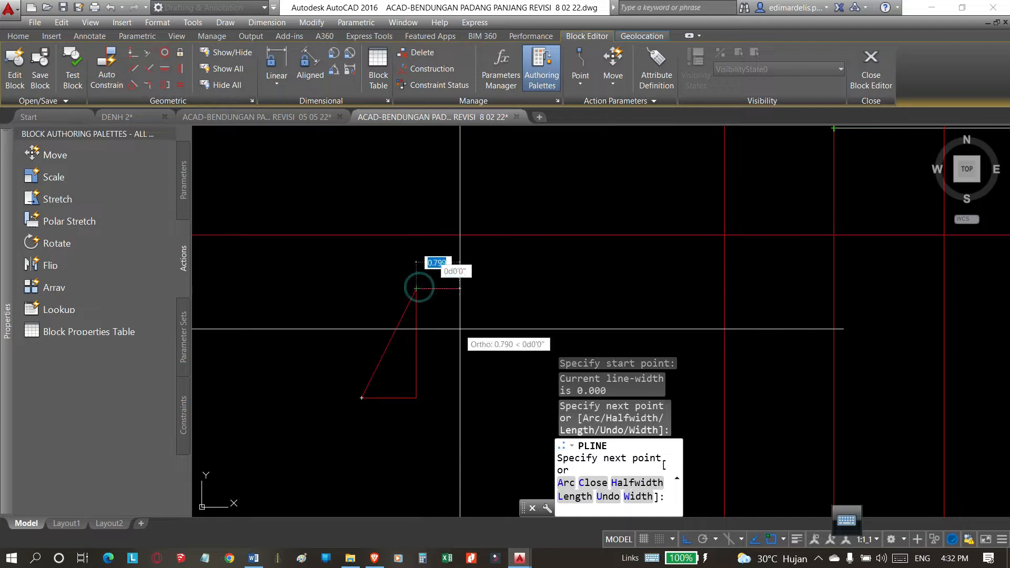
left_click(416, 398)
left_click(361, 399)
key("Return")
left_click(383, 354)
key("Escape")
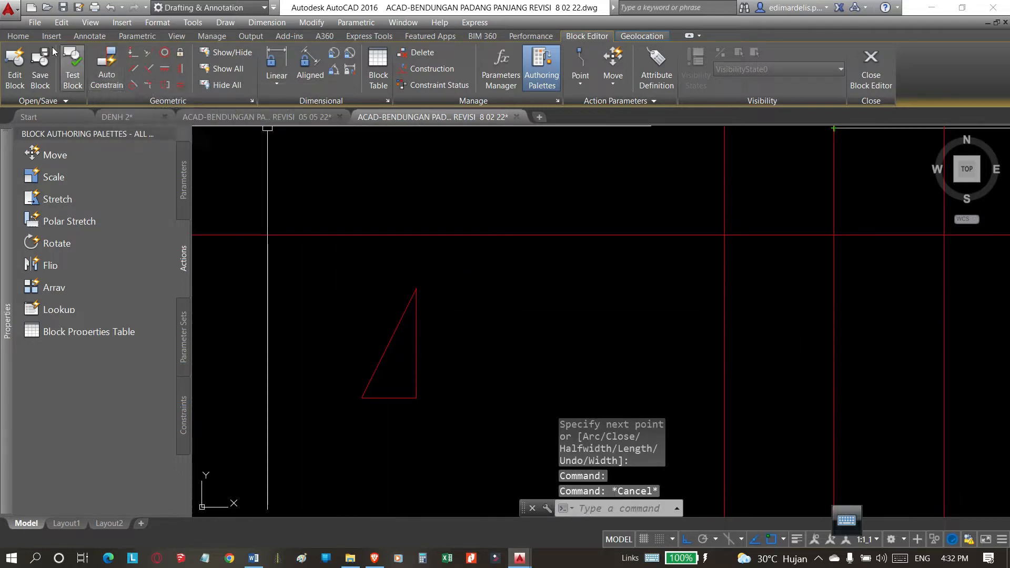
Add linear dimensions to the slope triangle's vertical leg, beside it, and horizontal leg, below it.
left_click(25, 36)
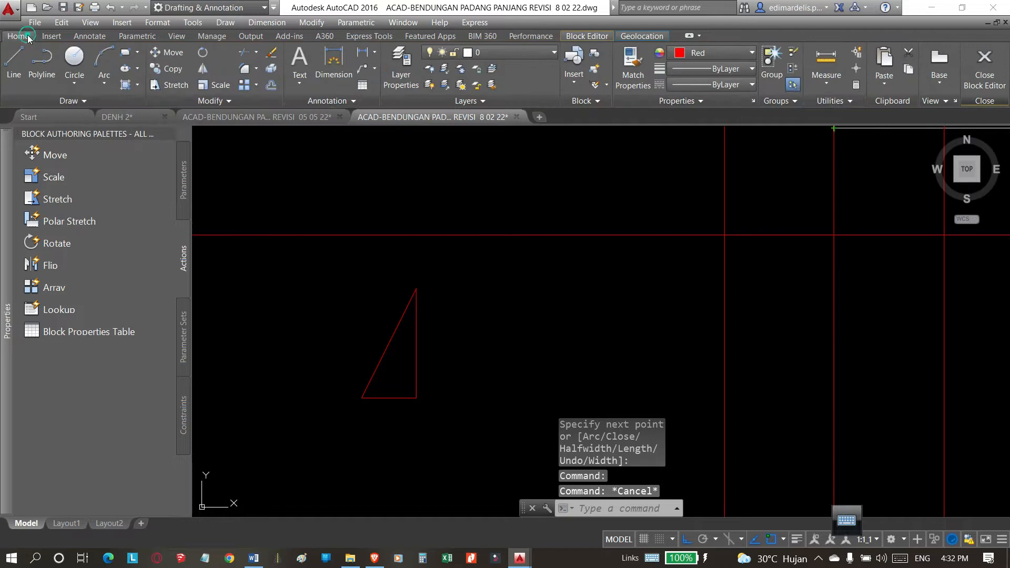
left_click(58, 36)
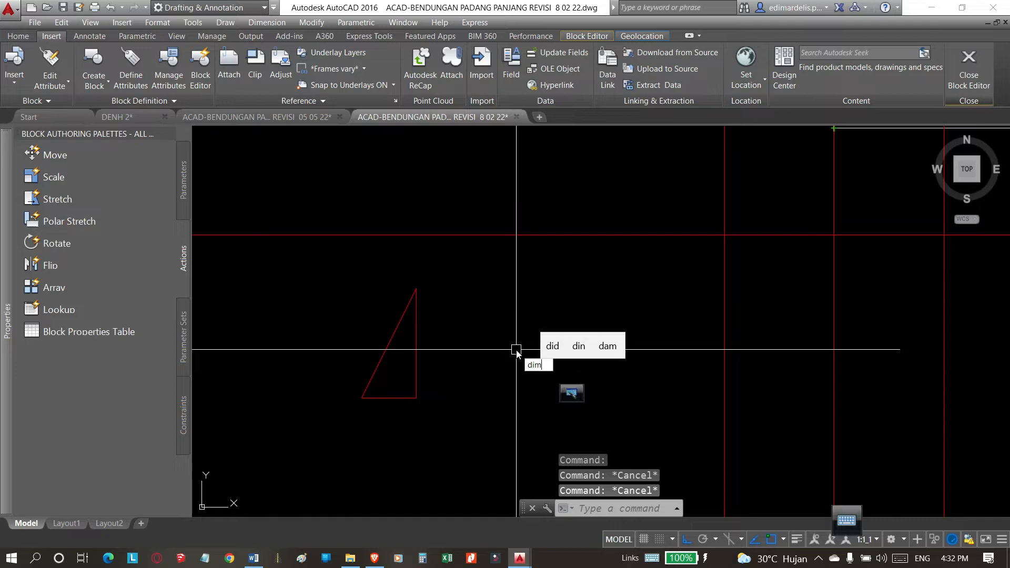
left_click(614, 392)
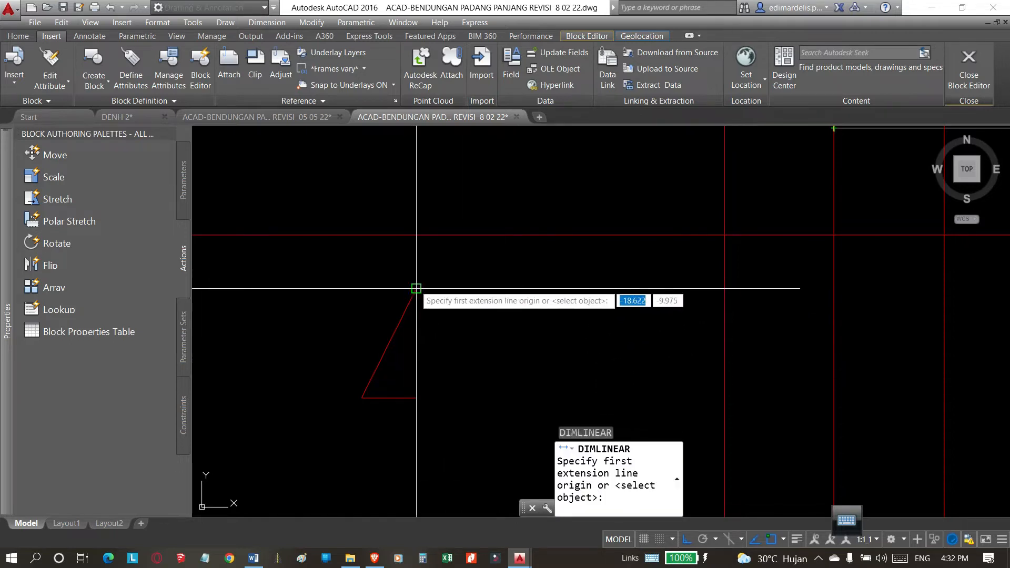
left_click(416, 288)
left_click(416, 399)
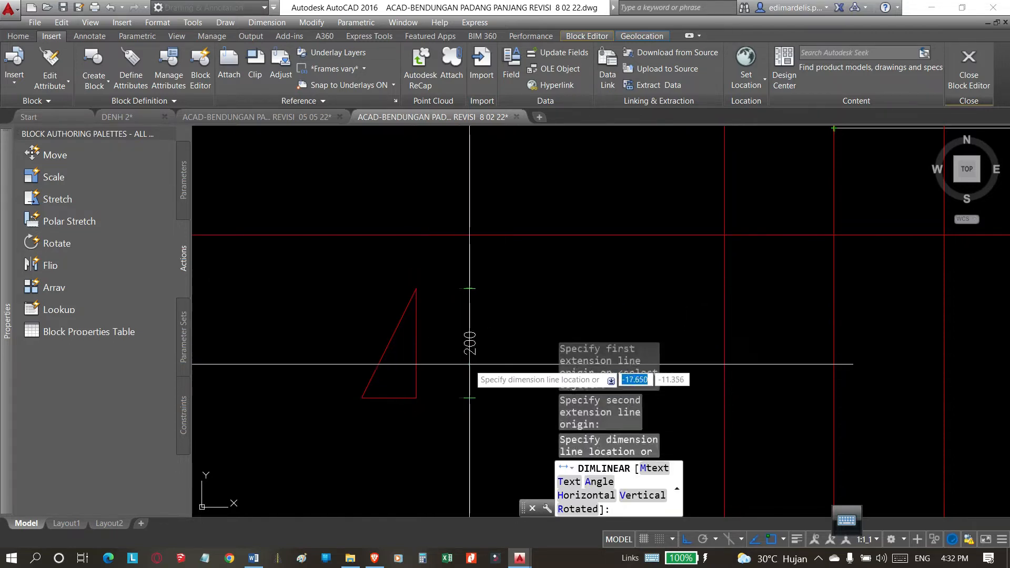
left_click(469, 398)
key("Return")
left_click(361, 398)
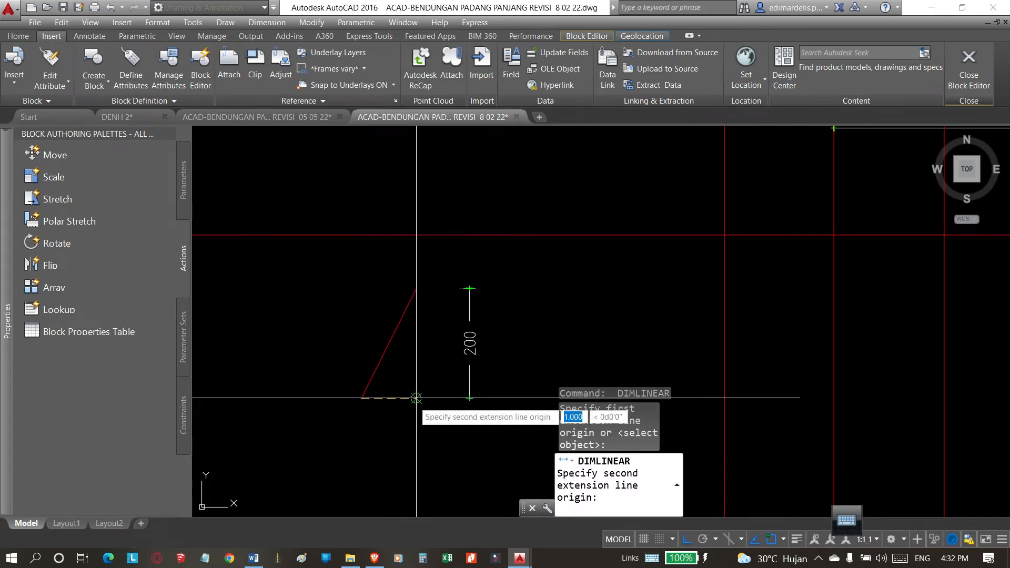
left_click(416, 398)
left_click(402, 445)
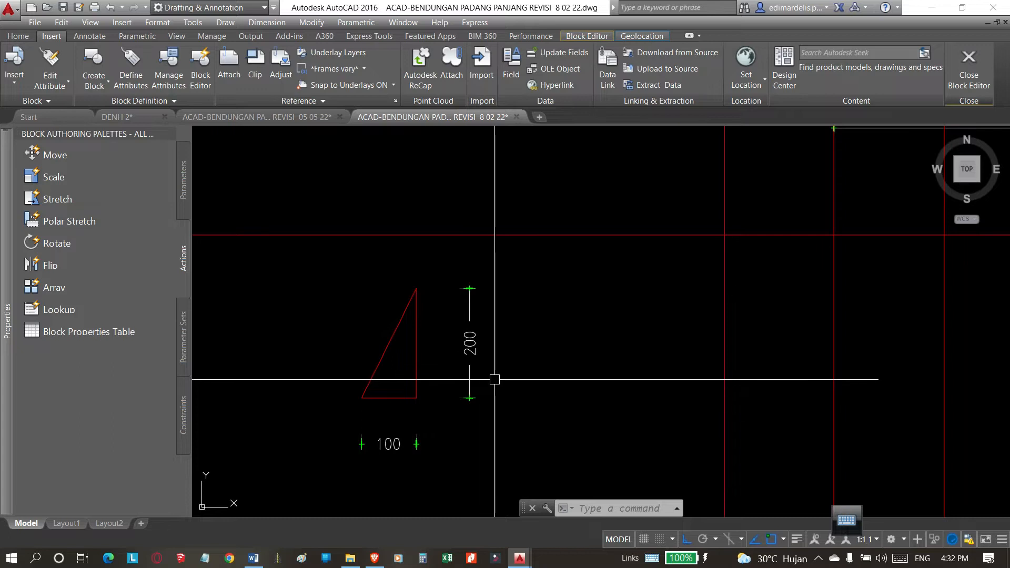
Examine the dimensioned triangle's sloping side against its vertical and horizontal legs to read the slope ratio.
scroll(452, 381, "down", 3)
scroll(451, 378, "up", 3)
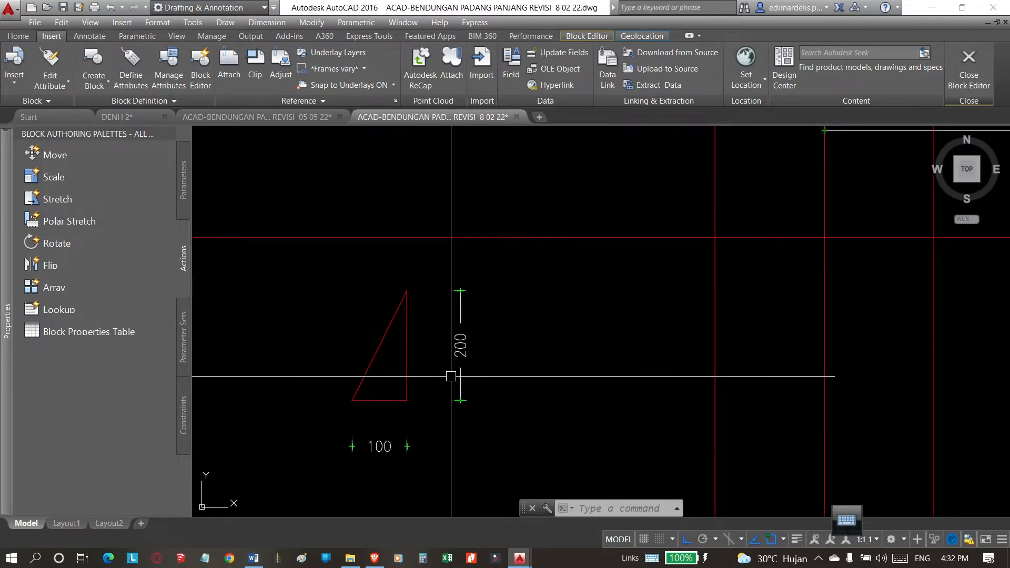
scroll(450, 376, "down", 2)
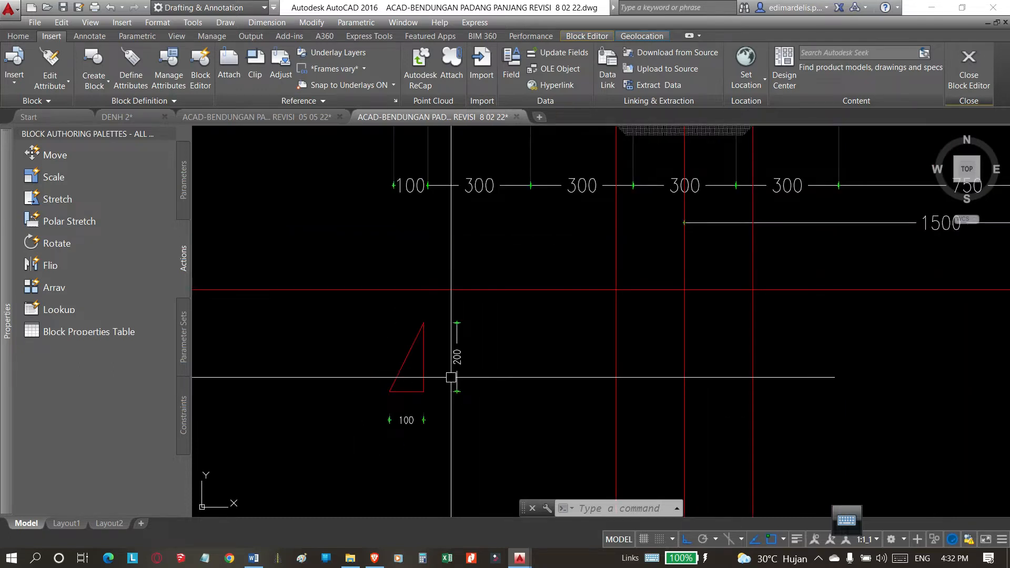
scroll(431, 377, "up", 3)
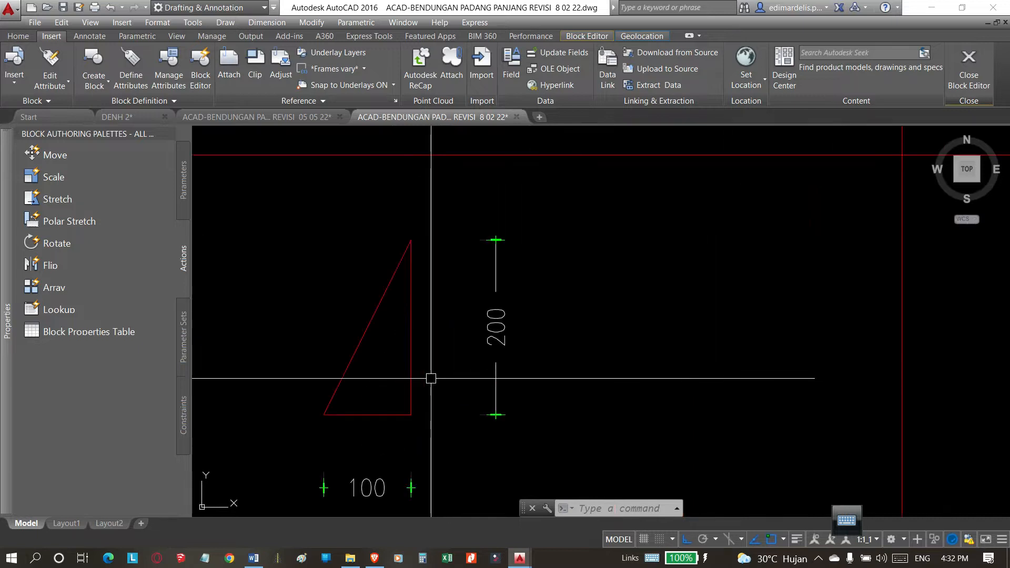
scroll(432, 378, "down", 3)
scroll(435, 376, "up", 2)
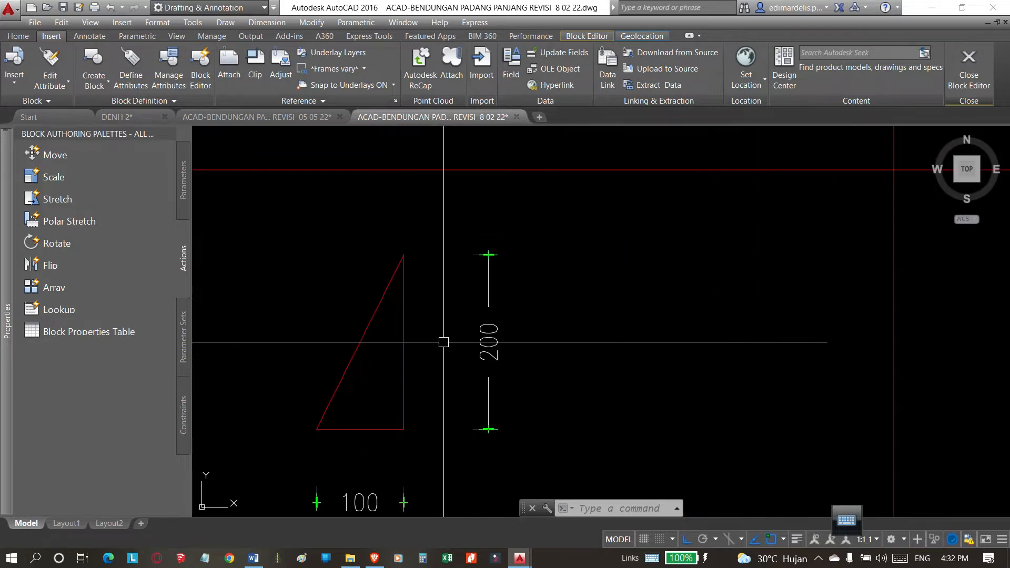
scroll(449, 356, "down", 2)
scroll(428, 376, "up", 2)
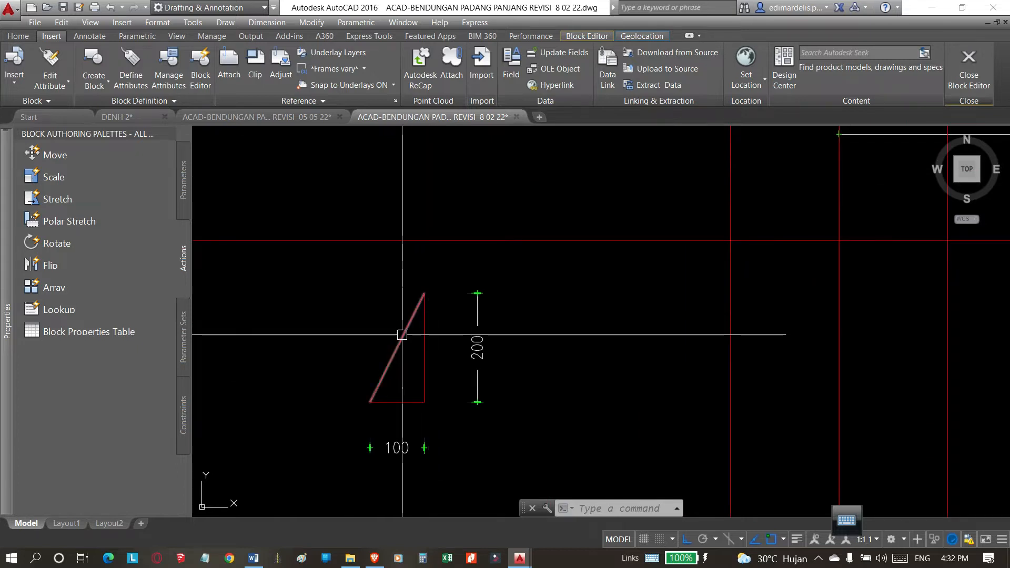
scroll(381, 370, "up", 2)
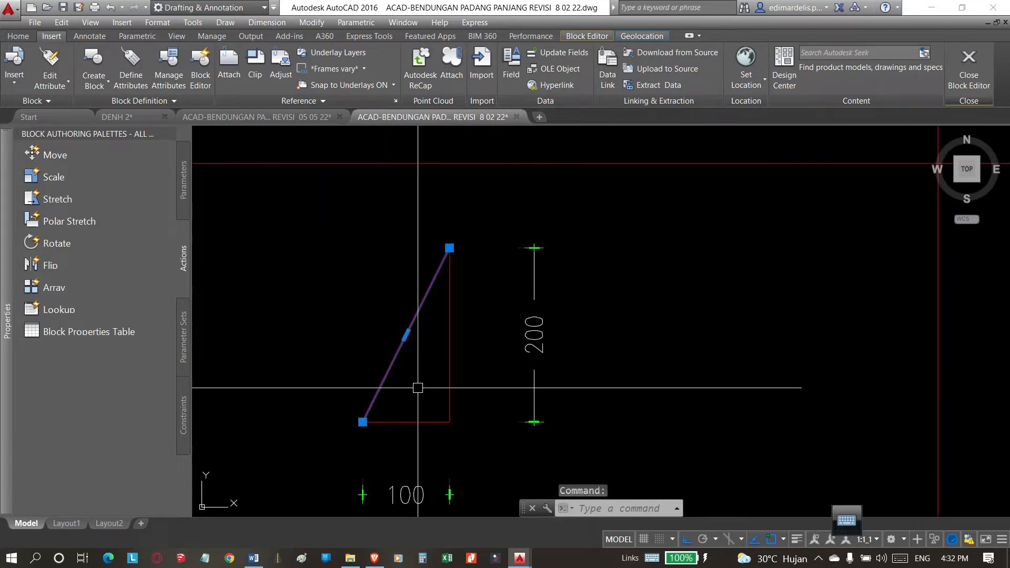
key("Escape")
left_click(390, 368)
scroll(411, 286, "down", 2)
scroll(461, 402, "up", 4)
key("Escape")
scroll(393, 316, "down", 4)
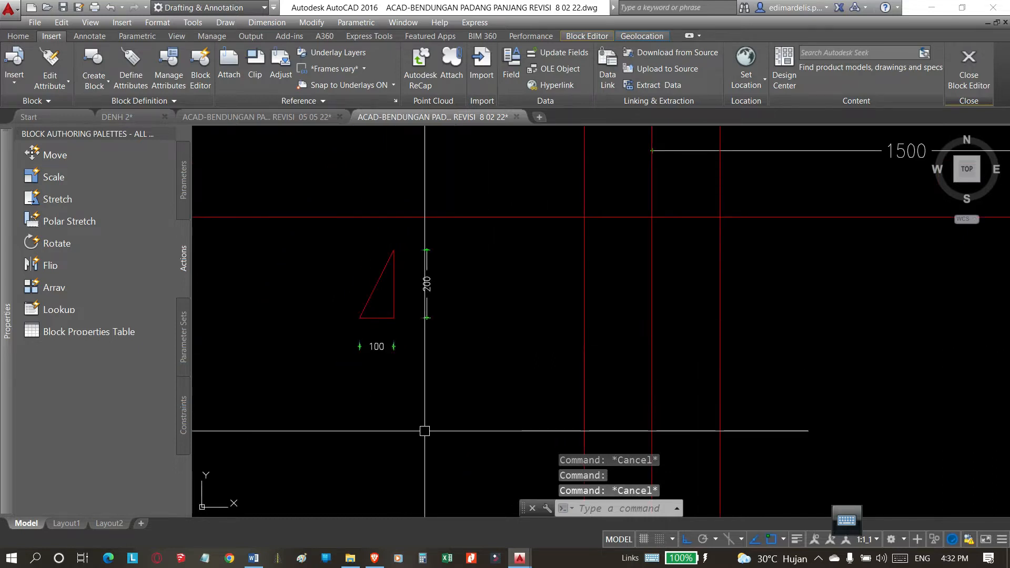
Draw a second slope triangle below the first as a closed polyline with a horizontal leg of 2 and a vertical leg of 1.
key("Return")
left_click(370, 431)
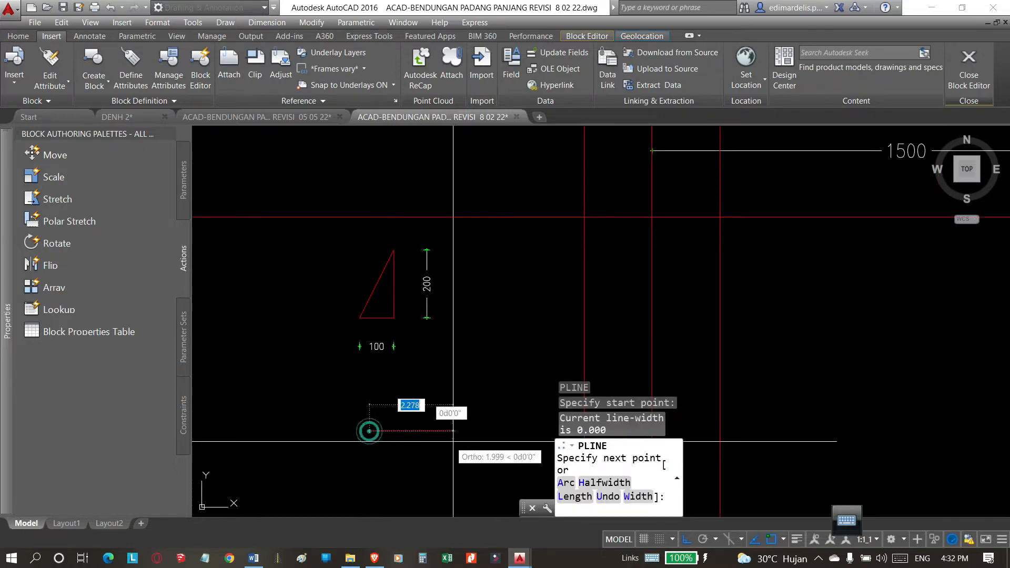
type("200")
key("Return")
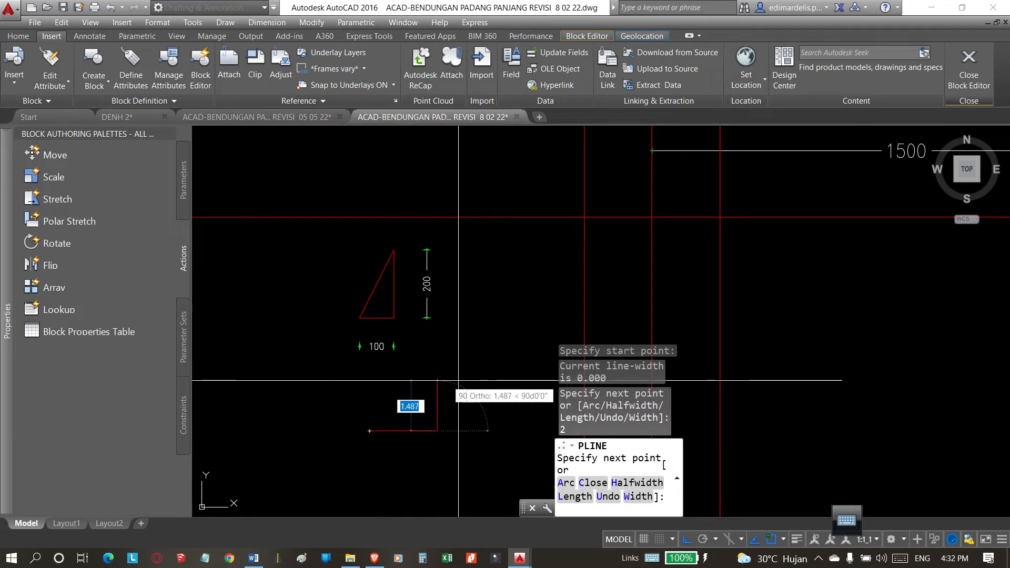
type("1")
key("Return")
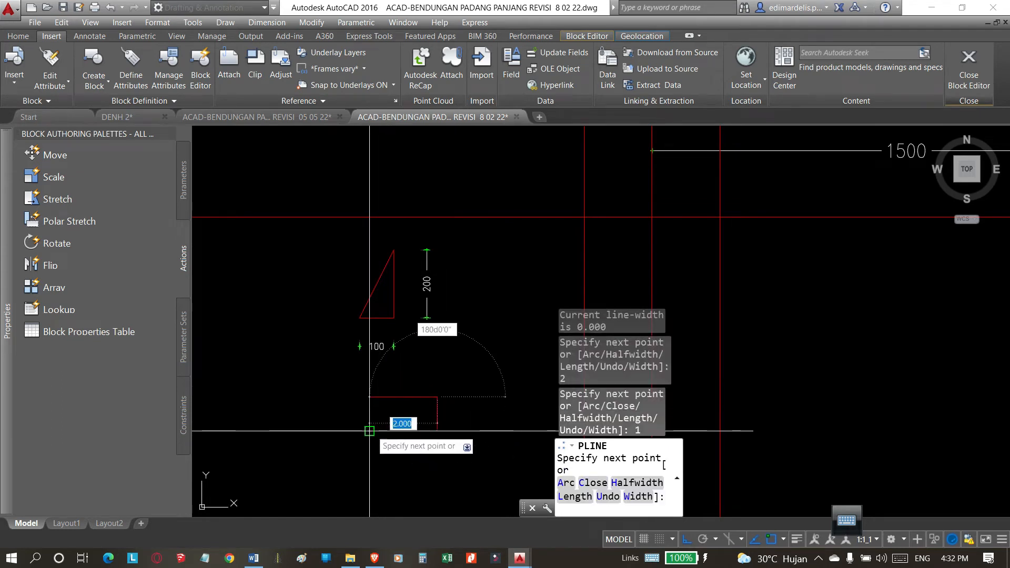
left_click(369, 431)
key("Escape")
Compare the inclination of the two slope triangles with each other and with the trench's side slopes.
scroll(397, 421, "up", 4)
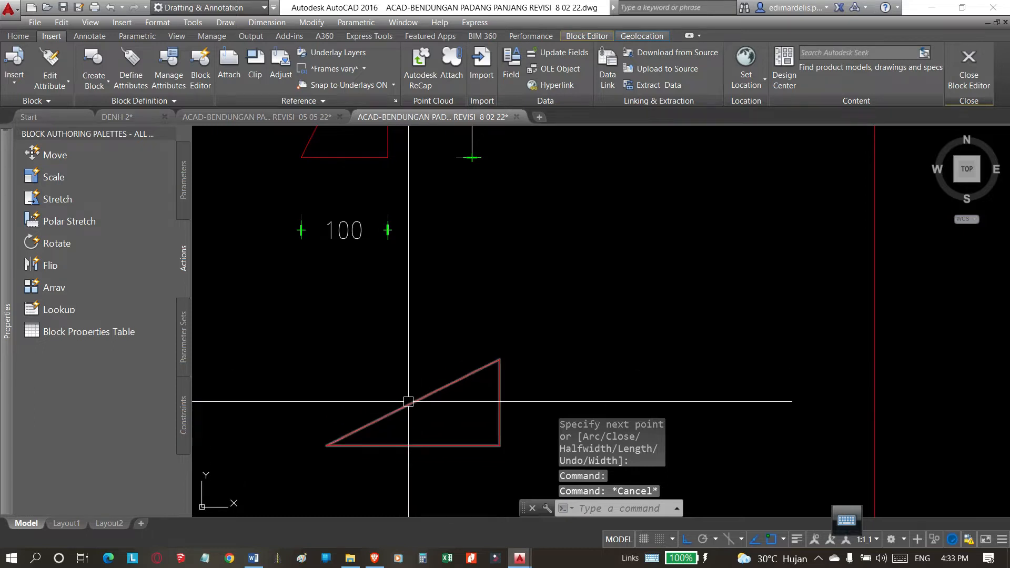
scroll(410, 406, "down", 3)
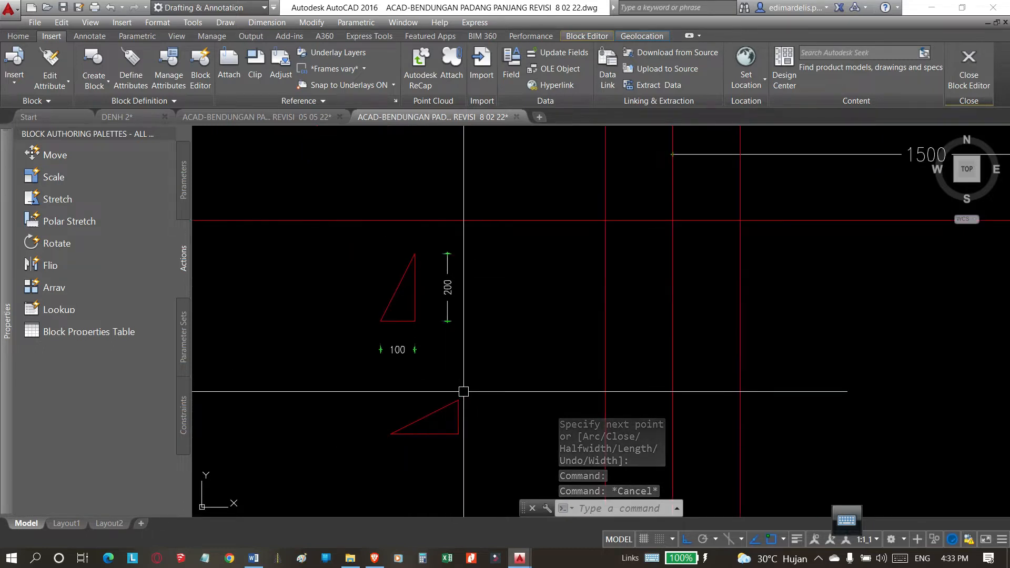
scroll(409, 309, "up", 5)
scroll(457, 363, "down", 5)
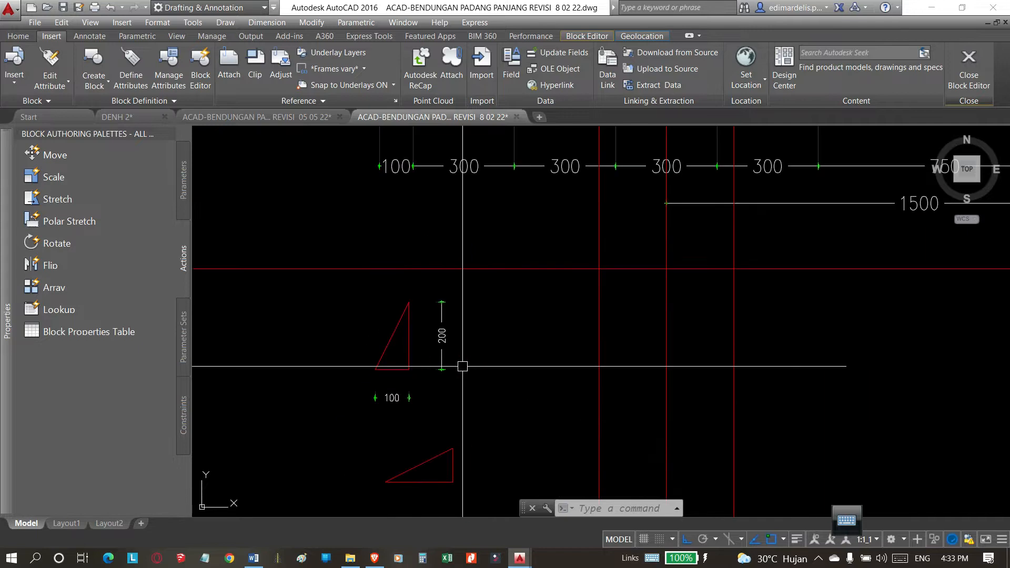
left_click(387, 349)
scroll(437, 400, "down", 2)
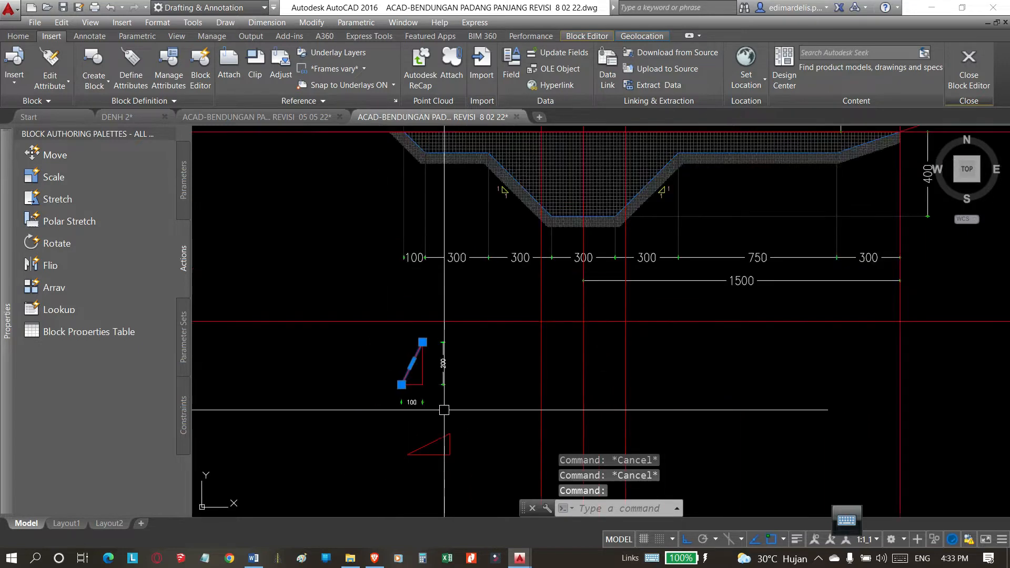
Mirror the dimensioned slope triangle's lines, without the dimensions, across a vertical axis to the triangle's left, keeping the source objects.
scroll(433, 396, "up", 2)
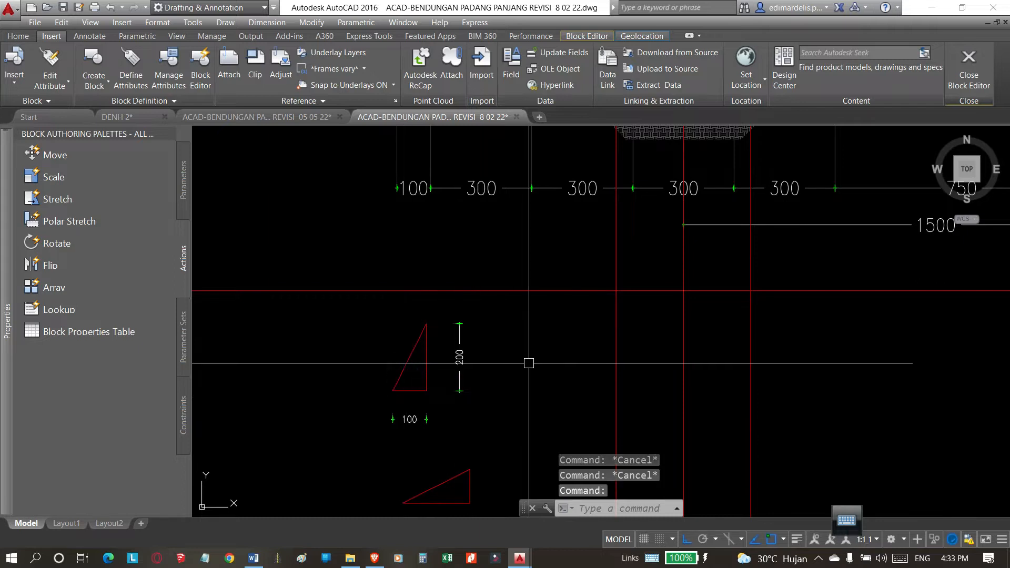
left_click(409, 363)
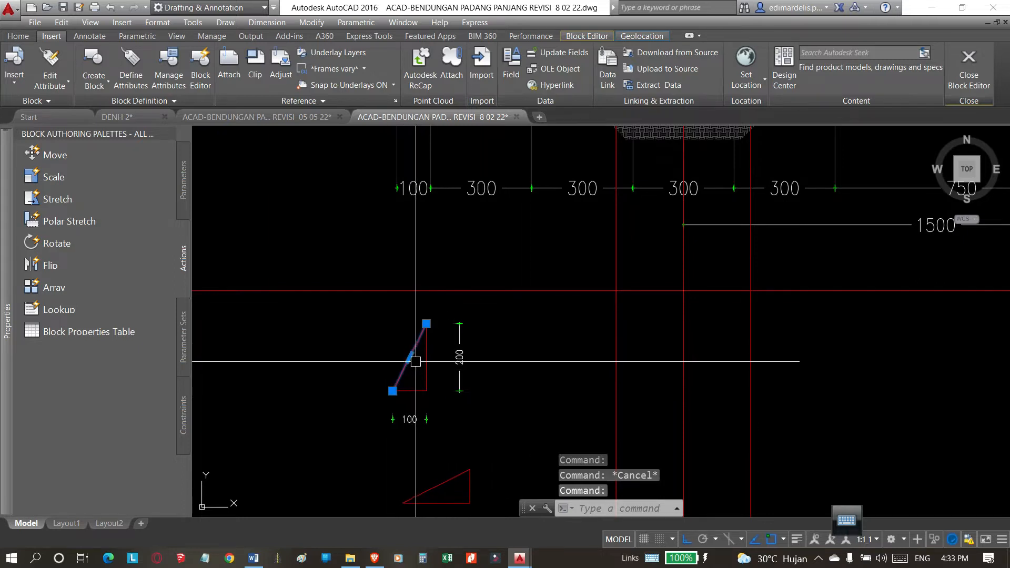
key("Escape")
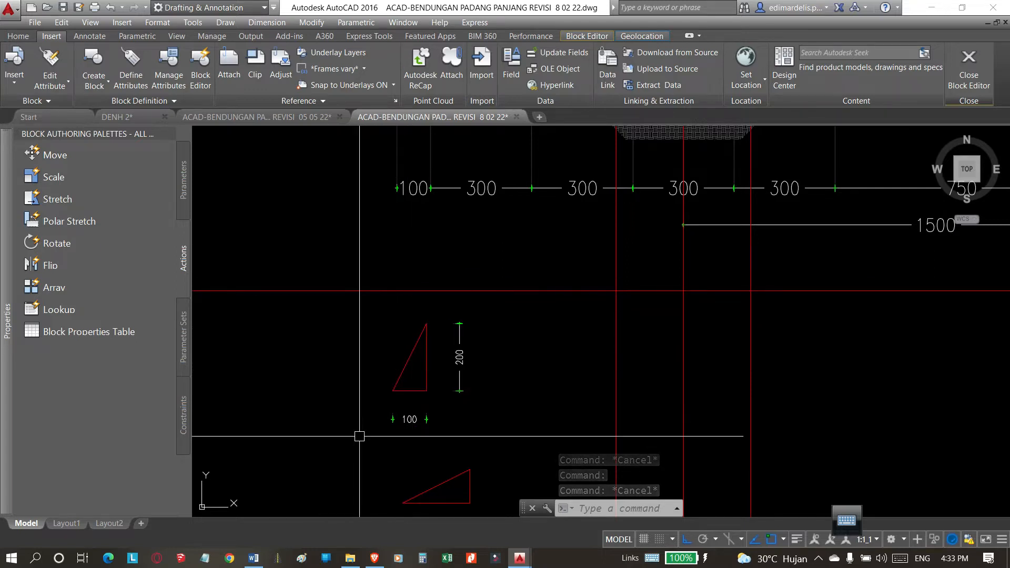
type("i")
key("Return")
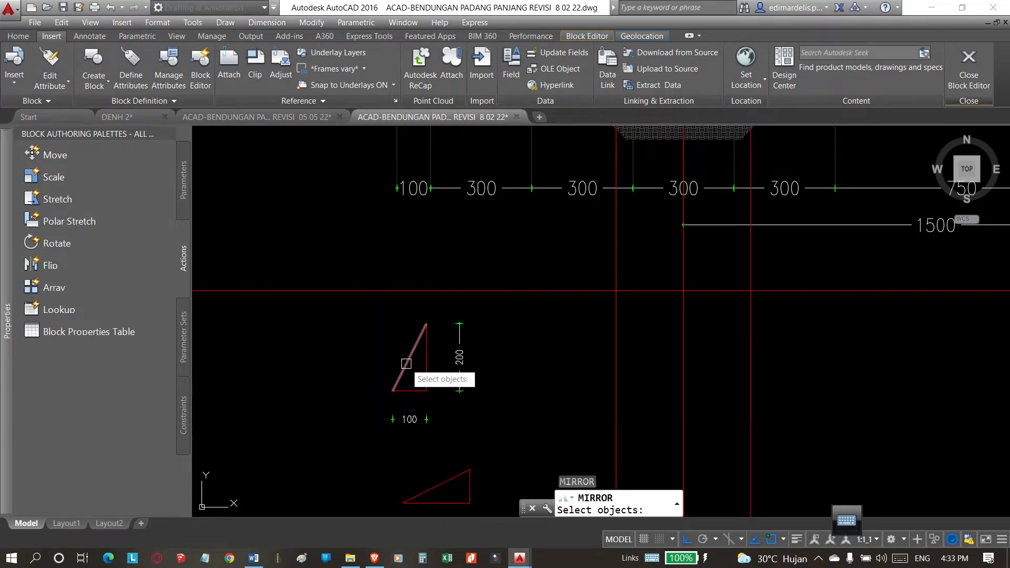
left_click(406, 363)
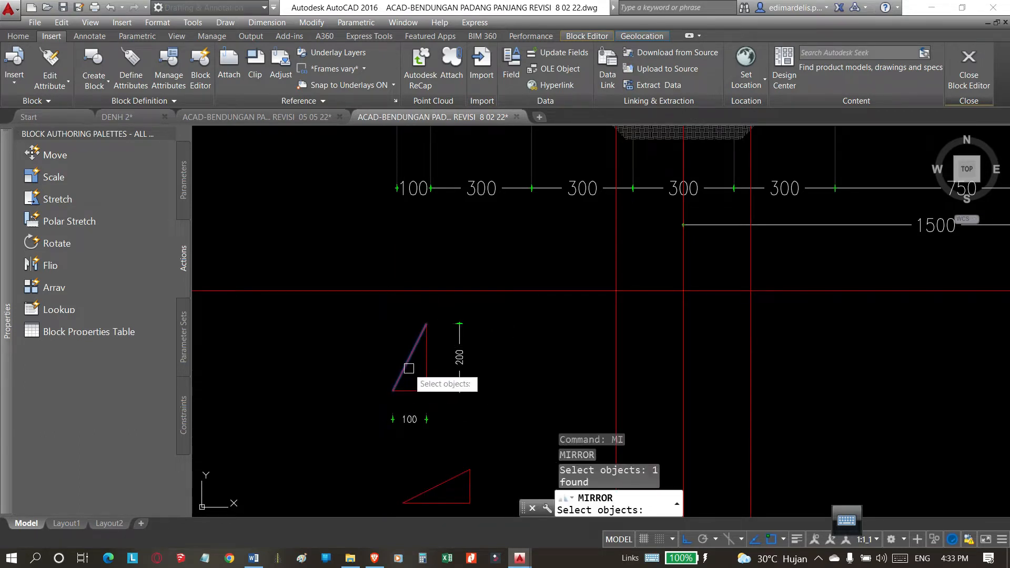
left_click(426, 368)
key("Return")
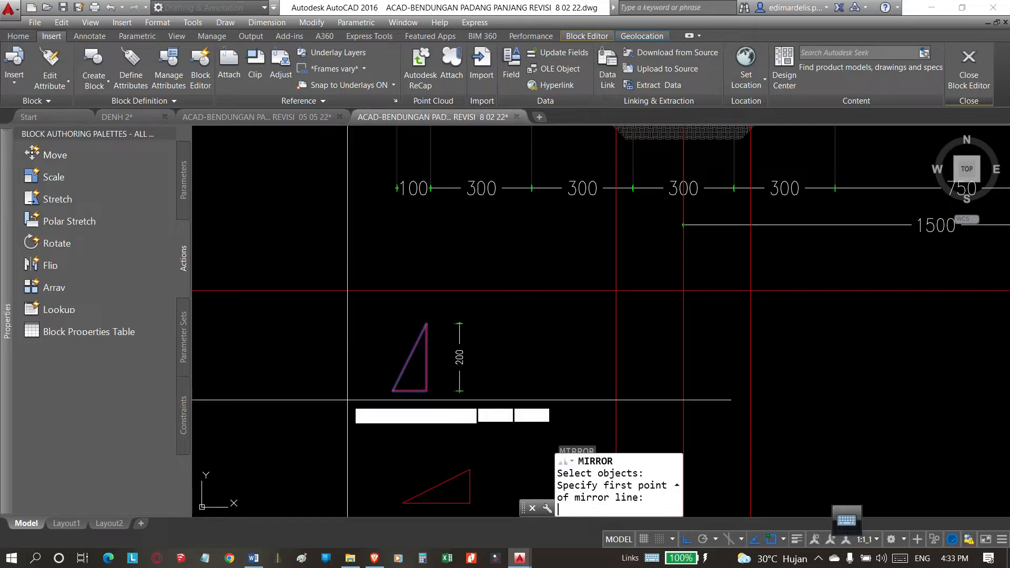
left_click(337, 409)
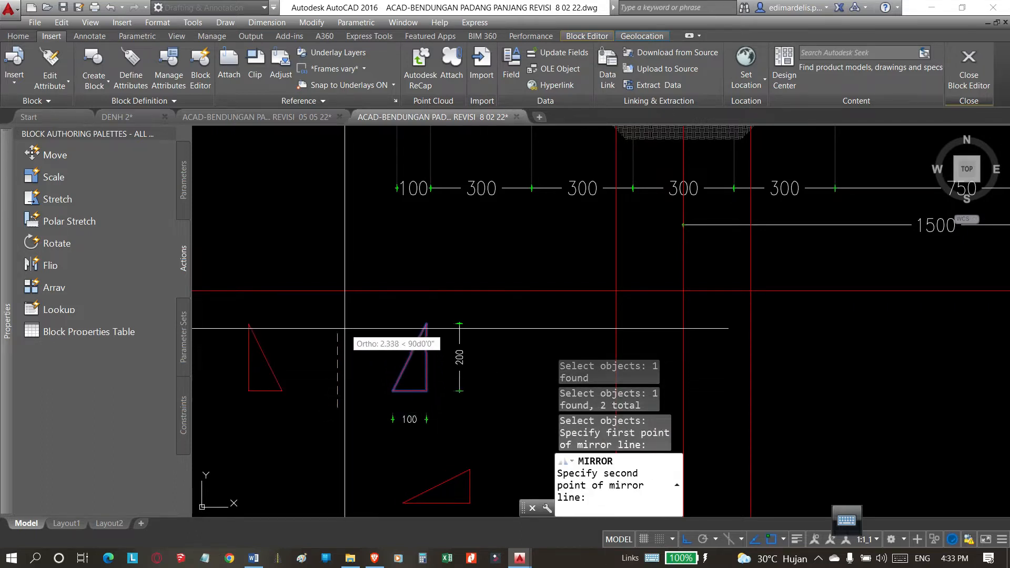
left_click(342, 253)
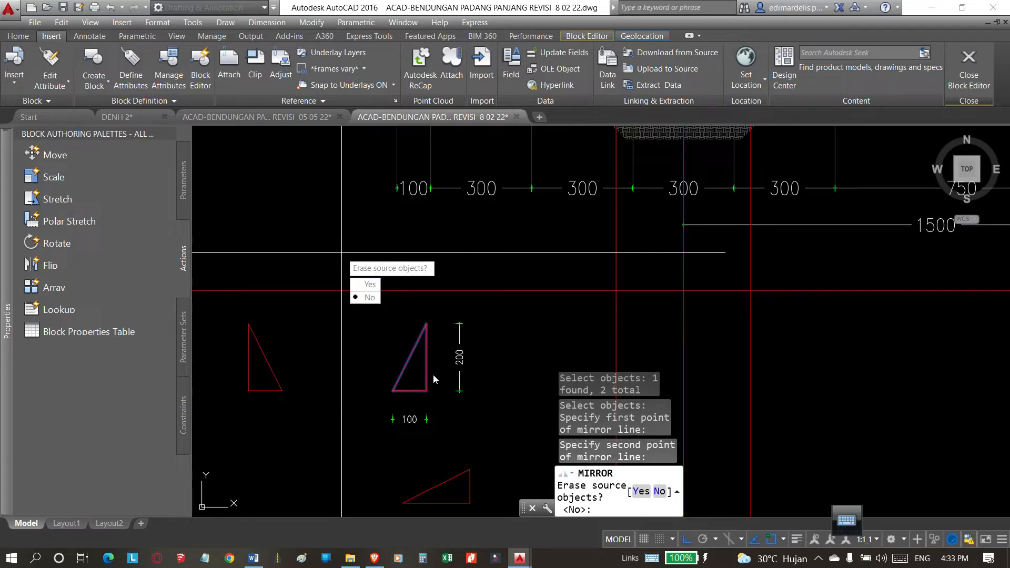
left_click(370, 298)
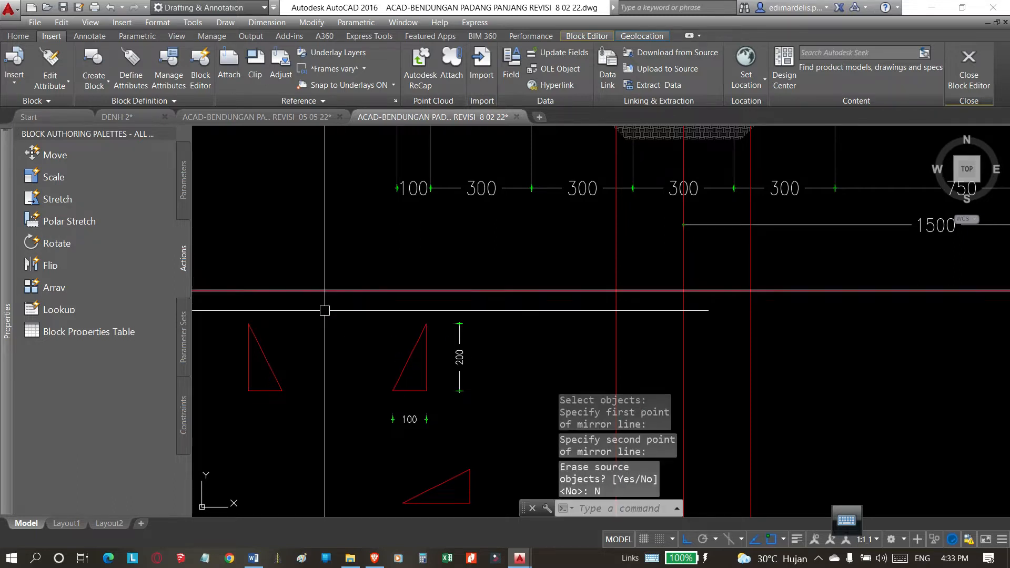
Compare the mirrored triangle's sloping side with the original triangle and with the trench's opposite side slopes.
scroll(293, 372, "down", 2)
scroll(313, 361, "up", 2)
left_click(305, 371)
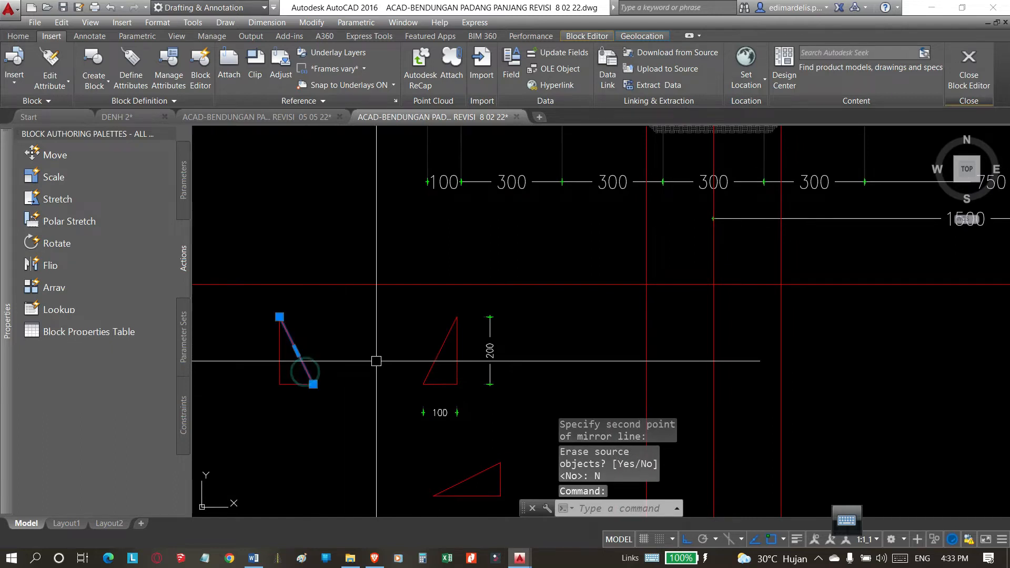
scroll(368, 379, "down", 4)
key("Escape")
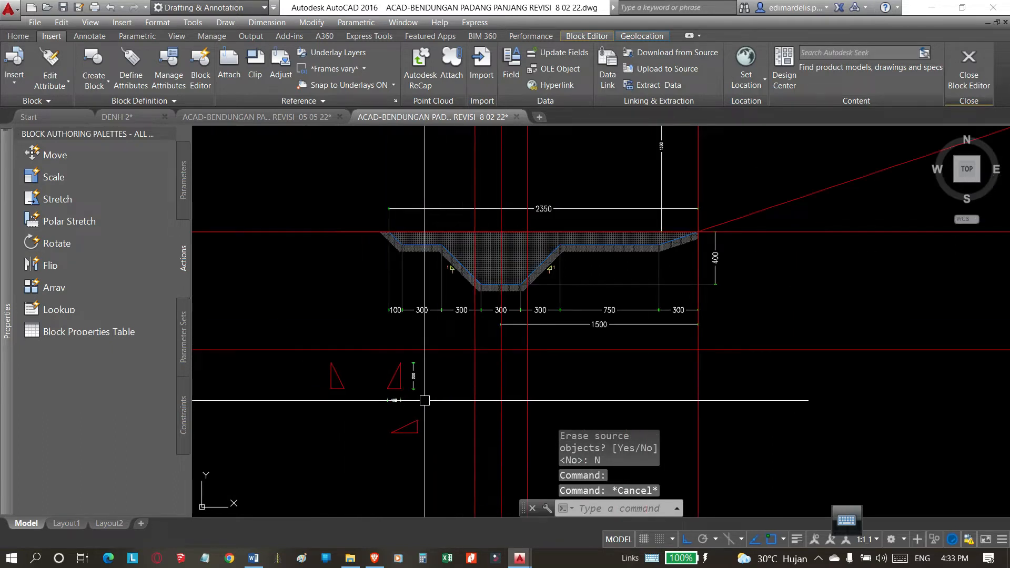
scroll(426, 399, "up", 2)
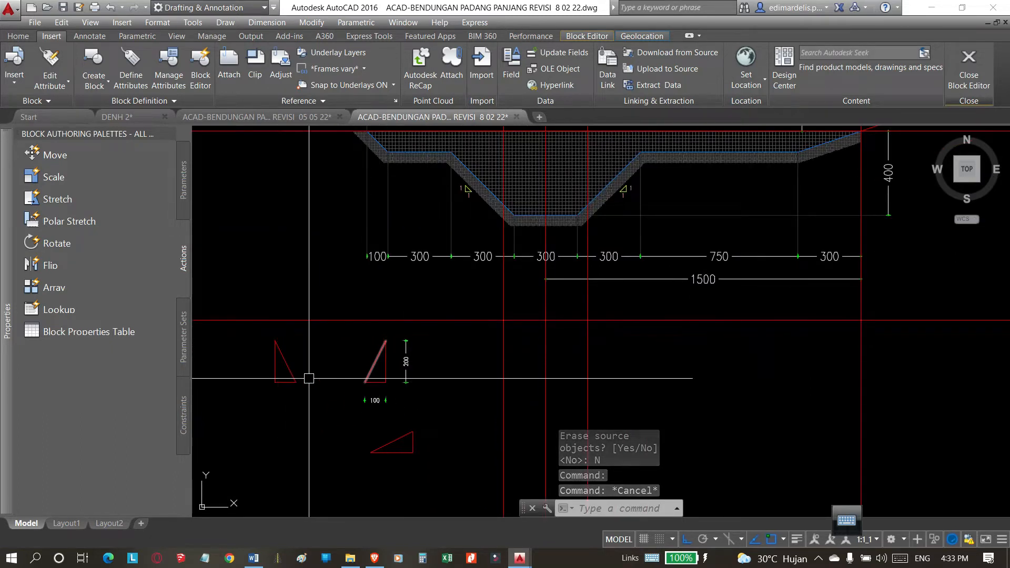
middle_click_drag(526, 349, 524, 351)
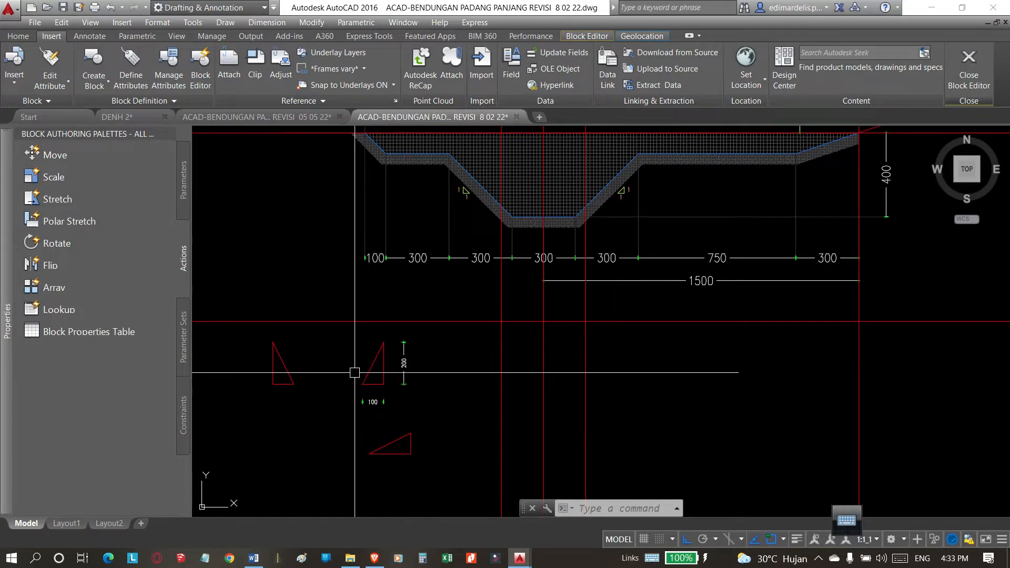
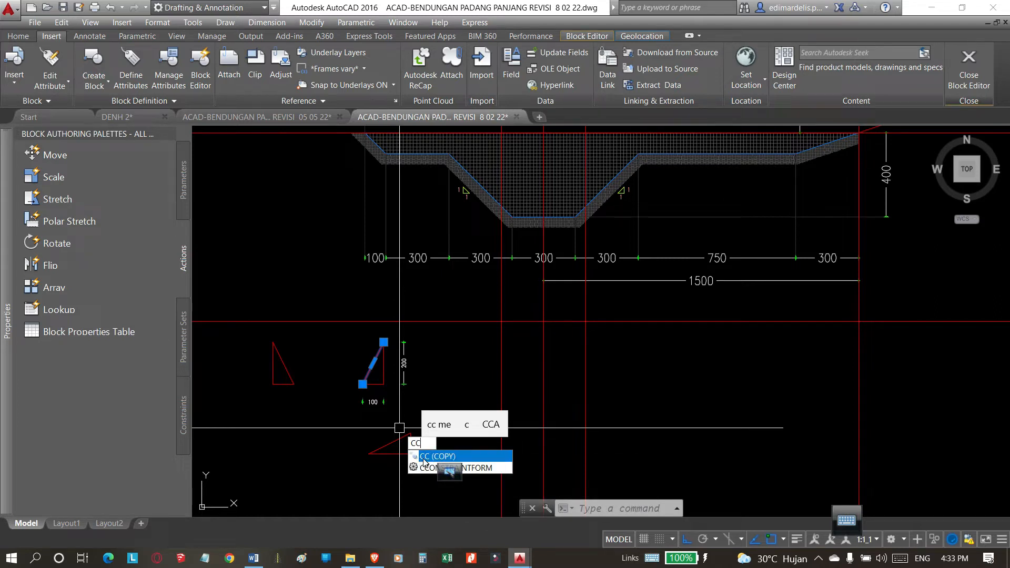
Copy the original slope triangle's sloping side from its lower end to where the horizontal construction line meets the vertical line right of the trench centre.
left_click(424, 459)
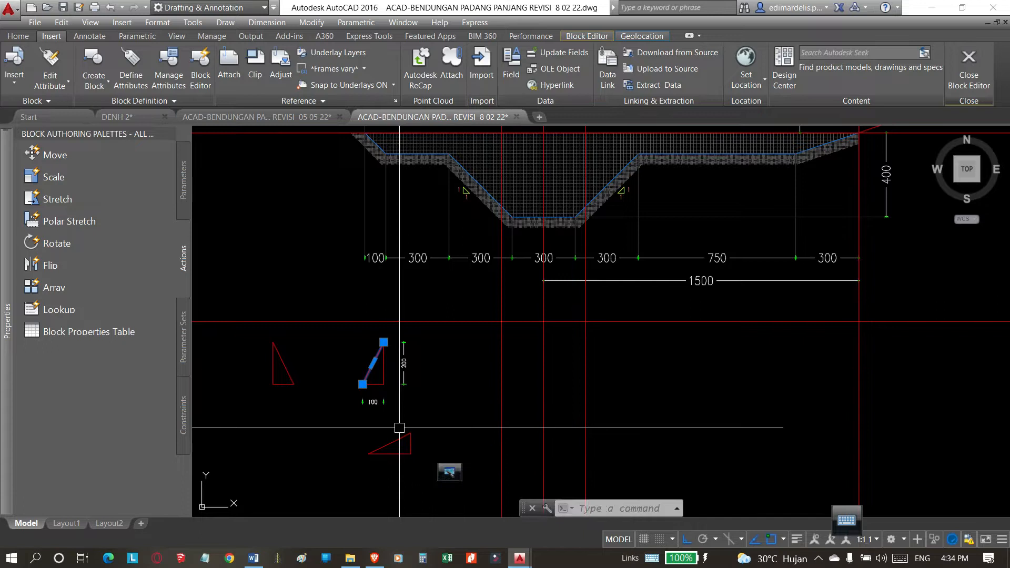
left_click(363, 385)
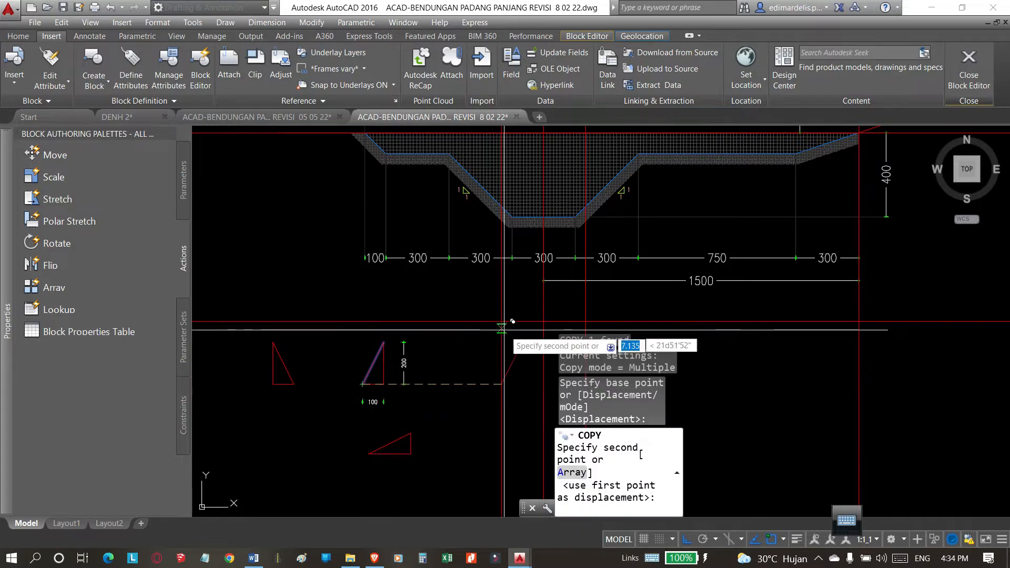
scroll(594, 316, "up", 2)
left_click(582, 317)
scroll(520, 336, "down", 2)
key("Escape")
Copy the mirrored triangle's sloping side from its lower end to where the horizontal construction line meets the vertical line left of the trench centre.
key("Return")
left_click(353, 349)
key("Return")
scroll(358, 364, "up", 4)
left_click(357, 363)
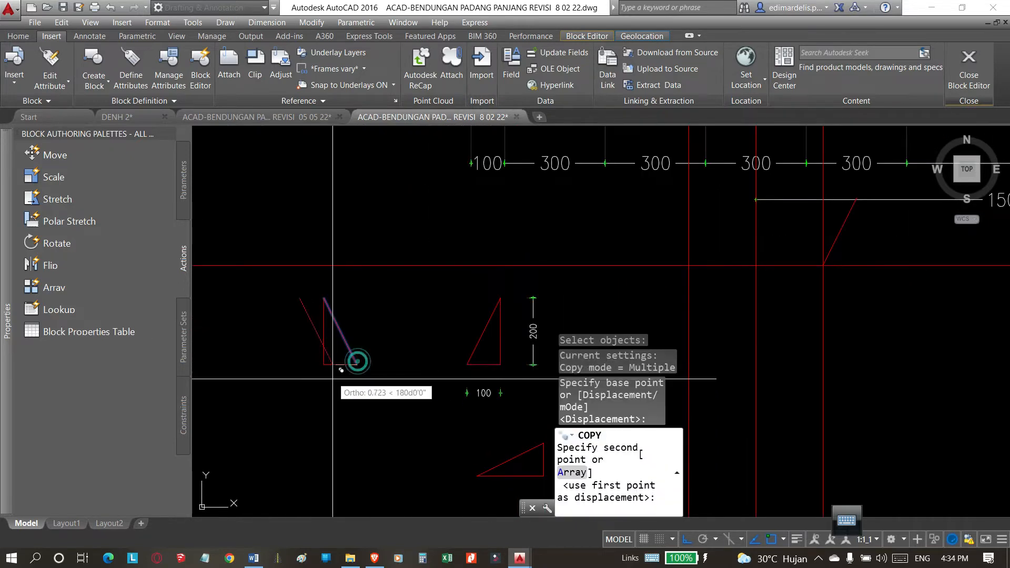
scroll(297, 376, "down", 4)
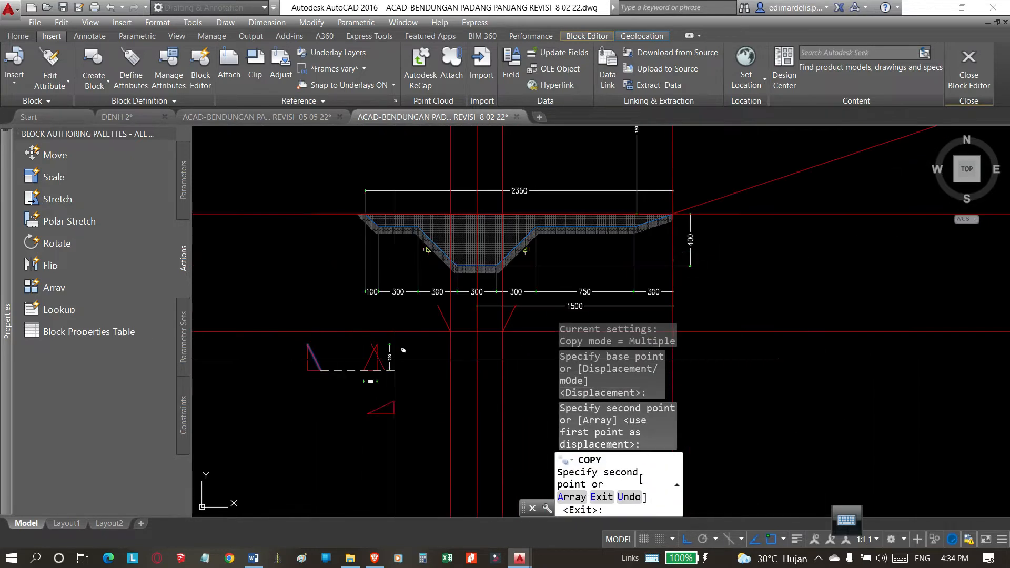
key("Escape")
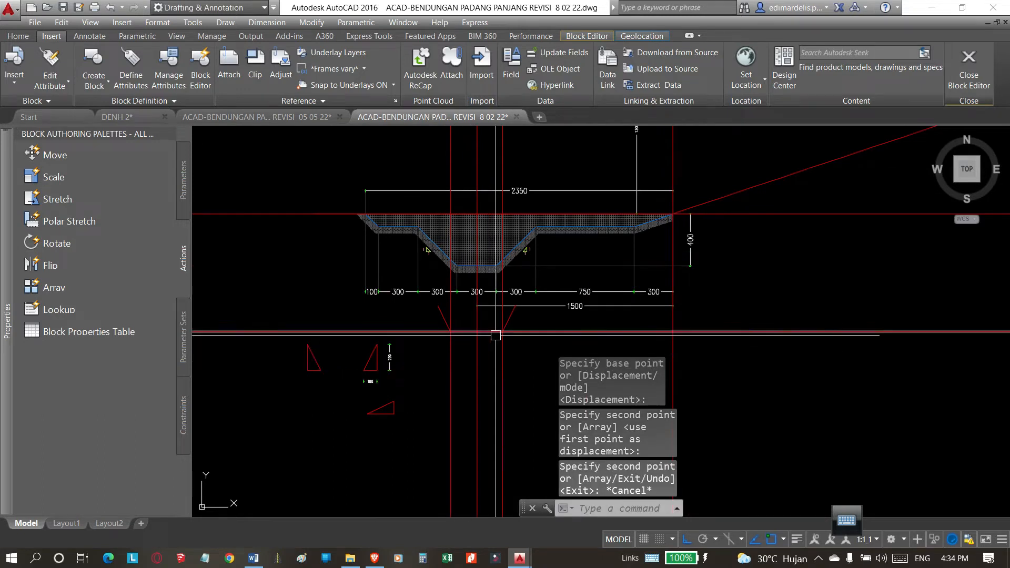
middle_click_drag(536, 322, 541, 320)
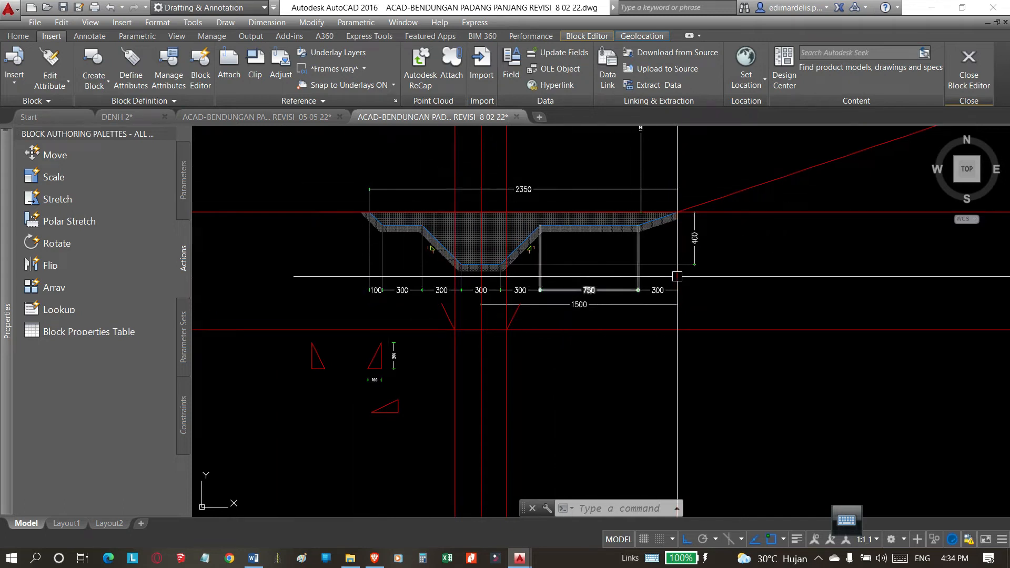
left_click(790, 297)
left_click(733, 368)
key("Escape")
left_click(794, 284)
left_click(726, 370)
key("Escape")
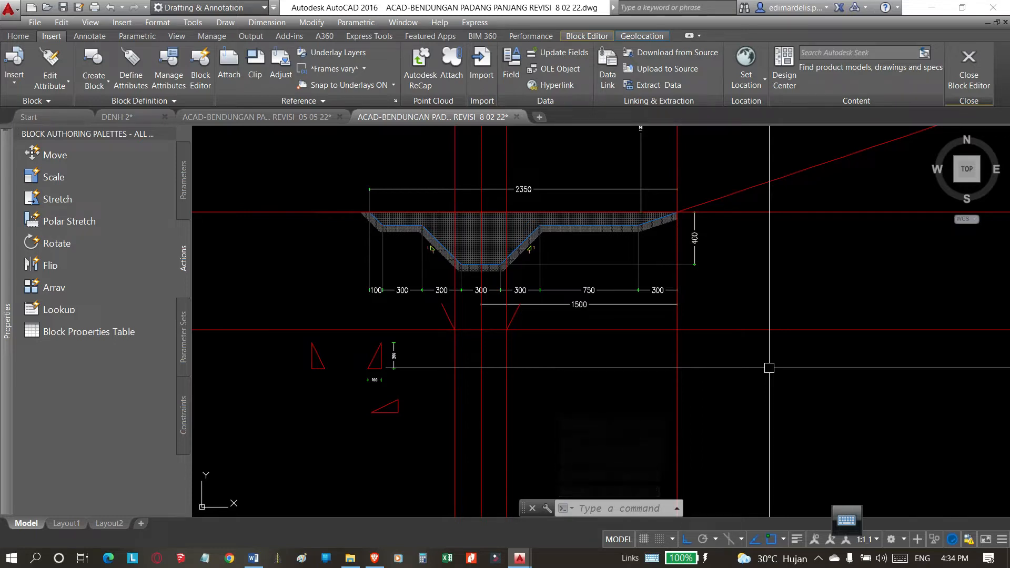
left_click(798, 314)
left_click(733, 399)
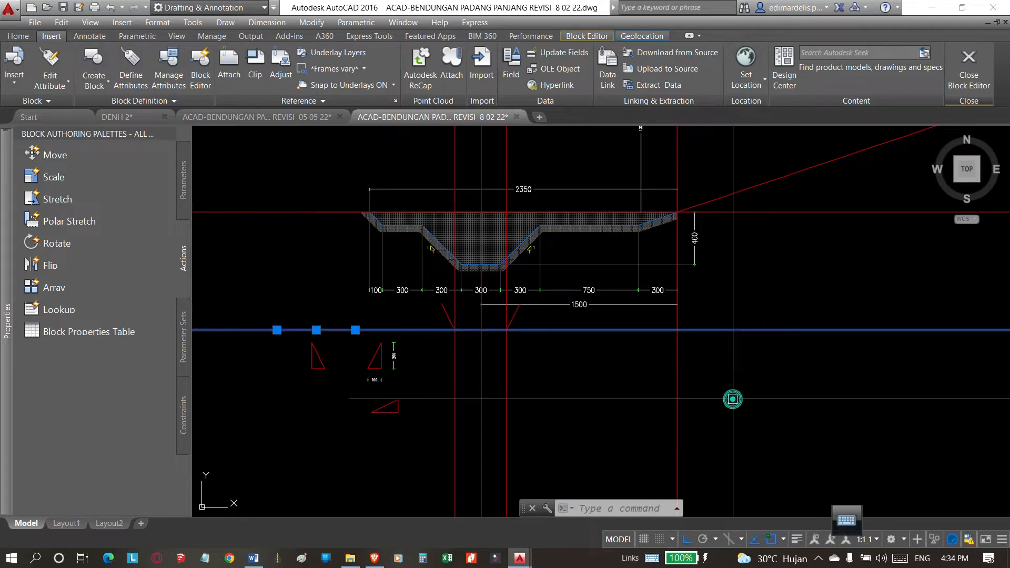
key("Escape")
Offset the horizontal construction line at the foot of the copied slopes upward by 4.
key("Return")
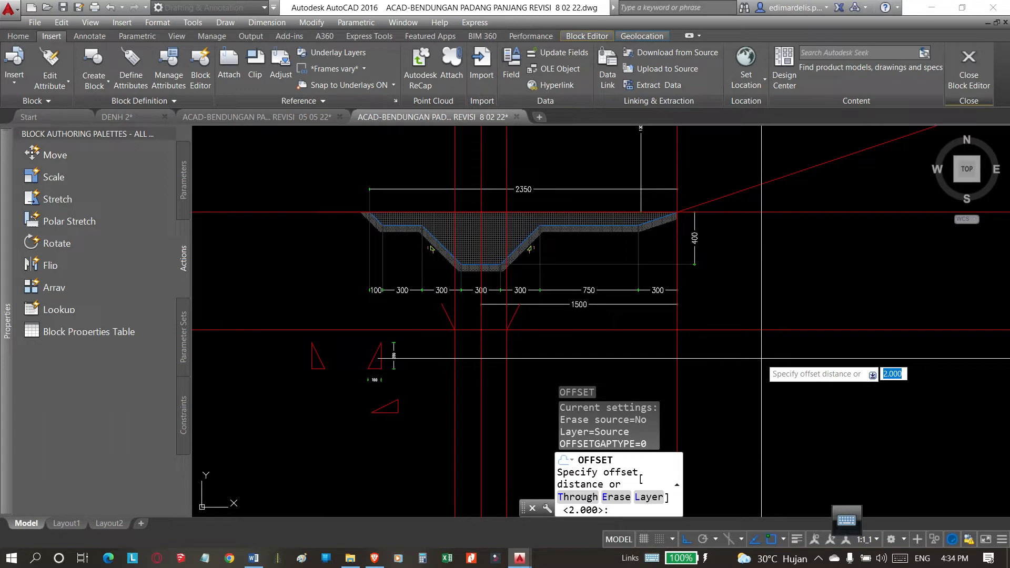
type("4")
key("Return")
left_click(751, 331)
left_click(771, 275)
key("Escape")
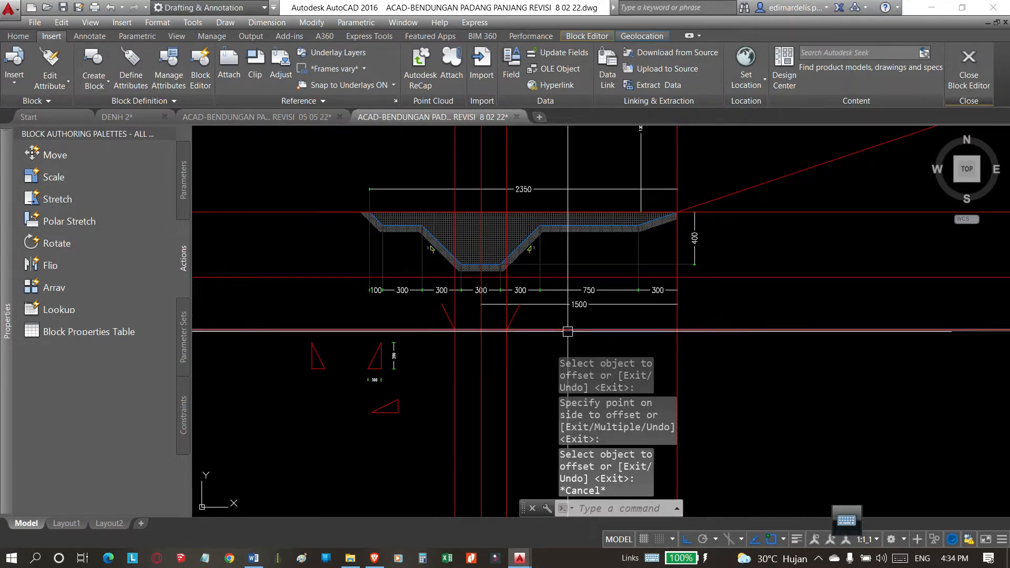
middle_click_drag(567, 333, 577, 334)
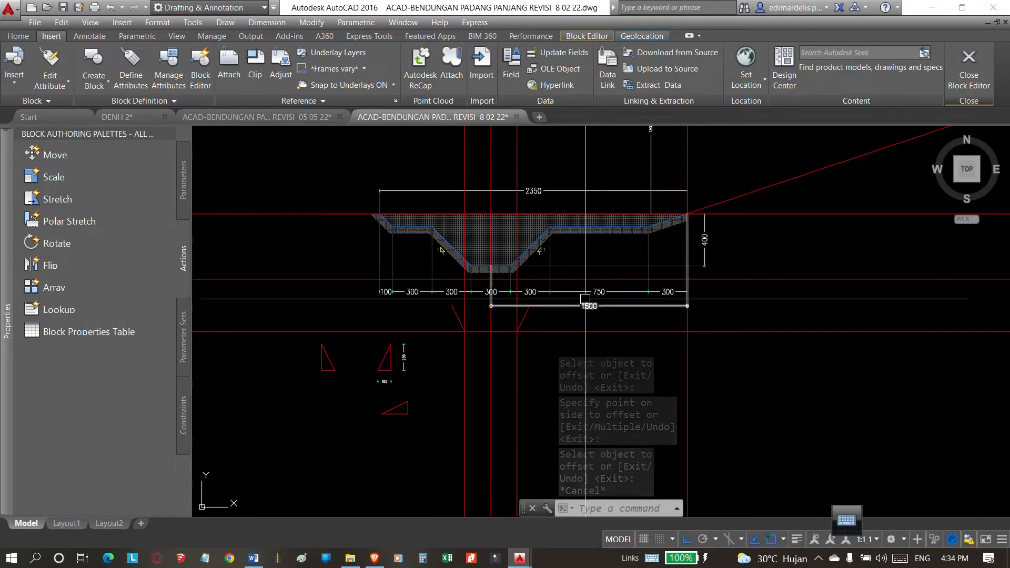
Extend both copied sloping lines below the trench up to the new offset horizontal line.
left_click(801, 281)
key("Escape")
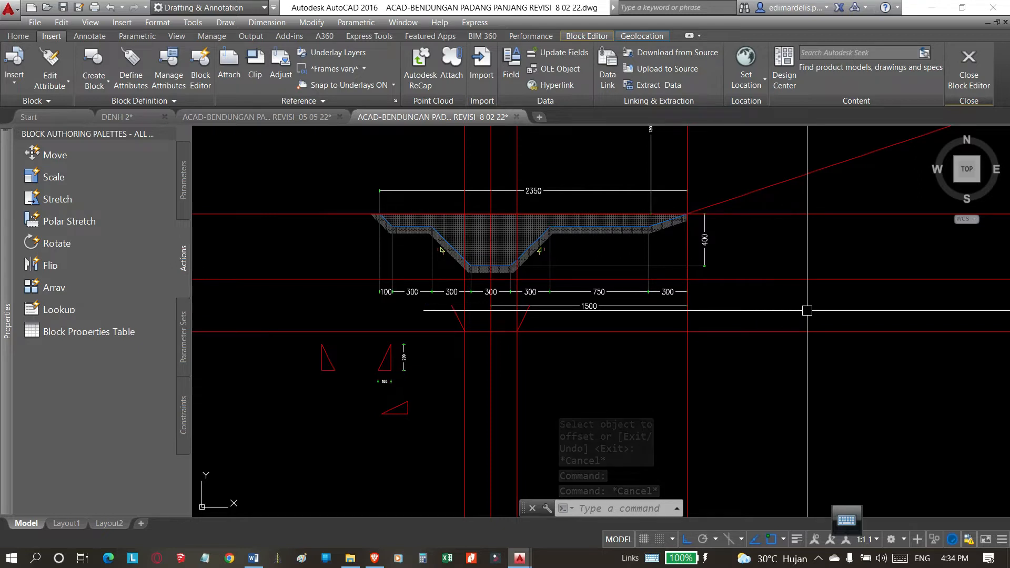
type("E")
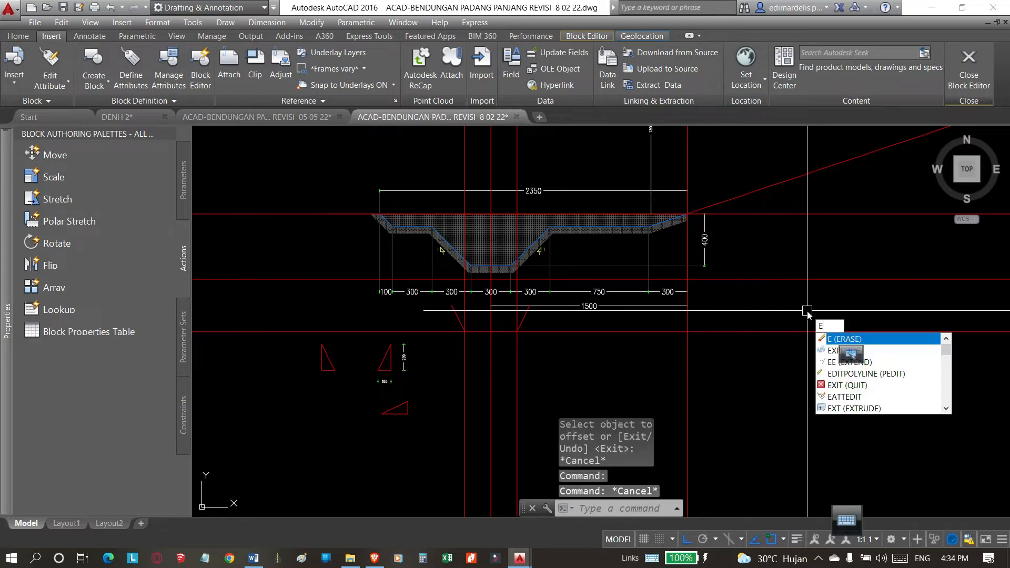
type("E")
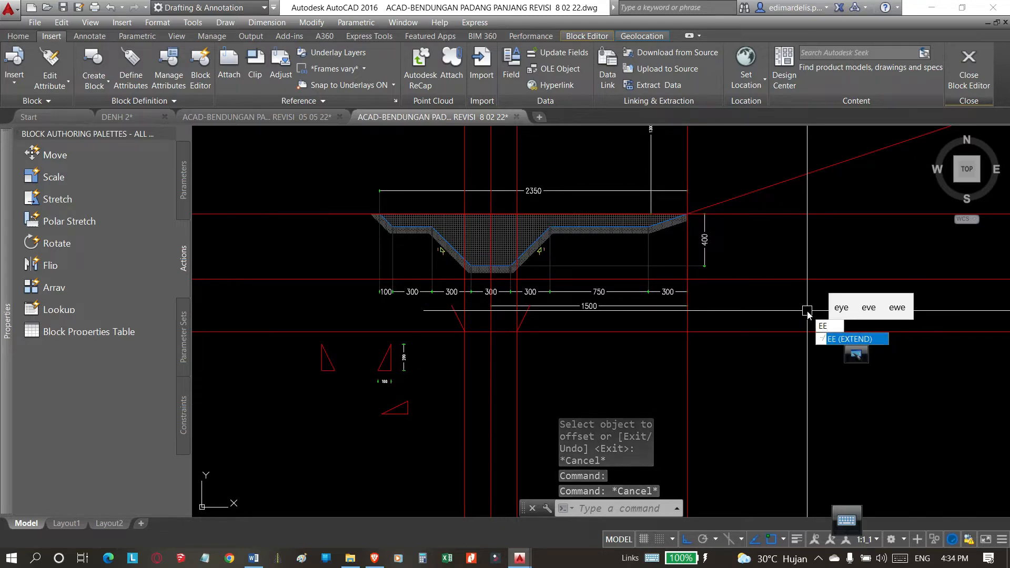
type("X")
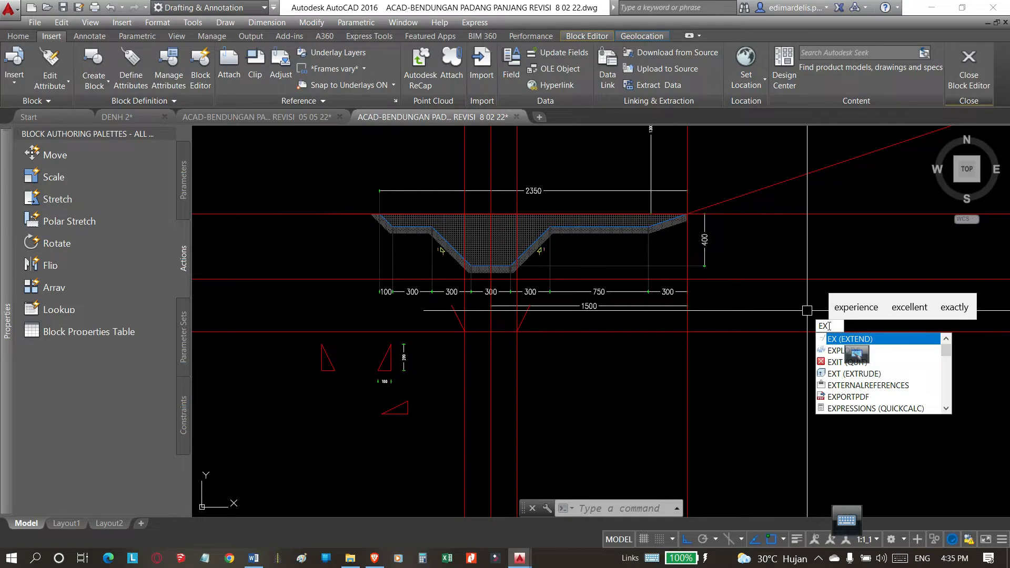
key("BackSpace")
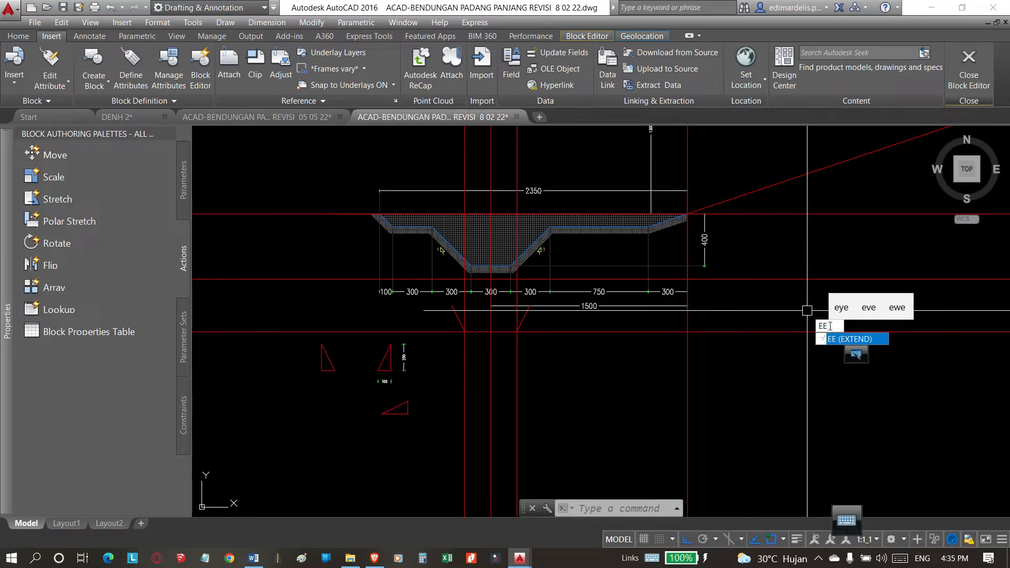
key("Return")
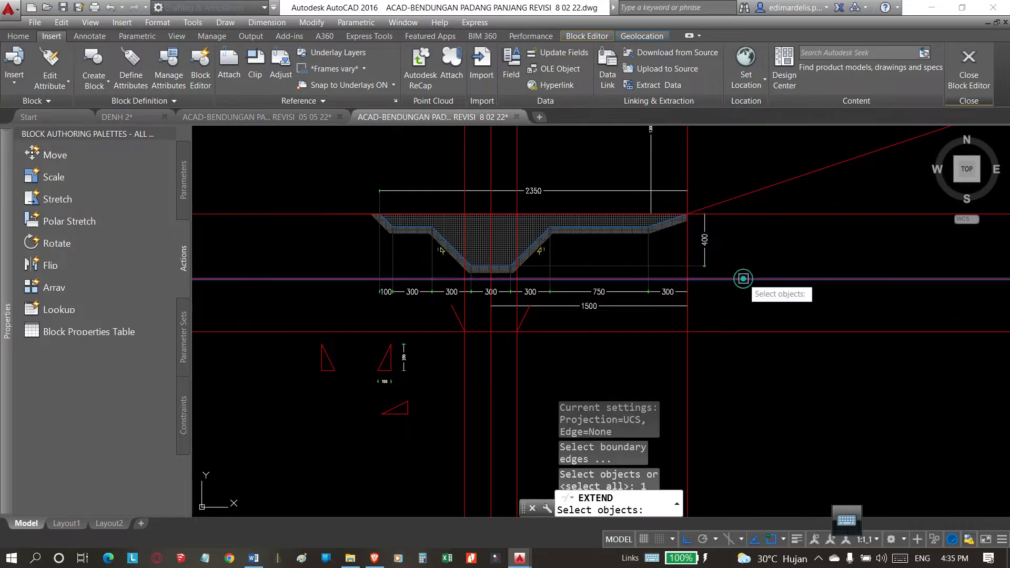
left_click(744, 279)
scroll(447, 317, "up", 2)
key("Return")
left_click(463, 309)
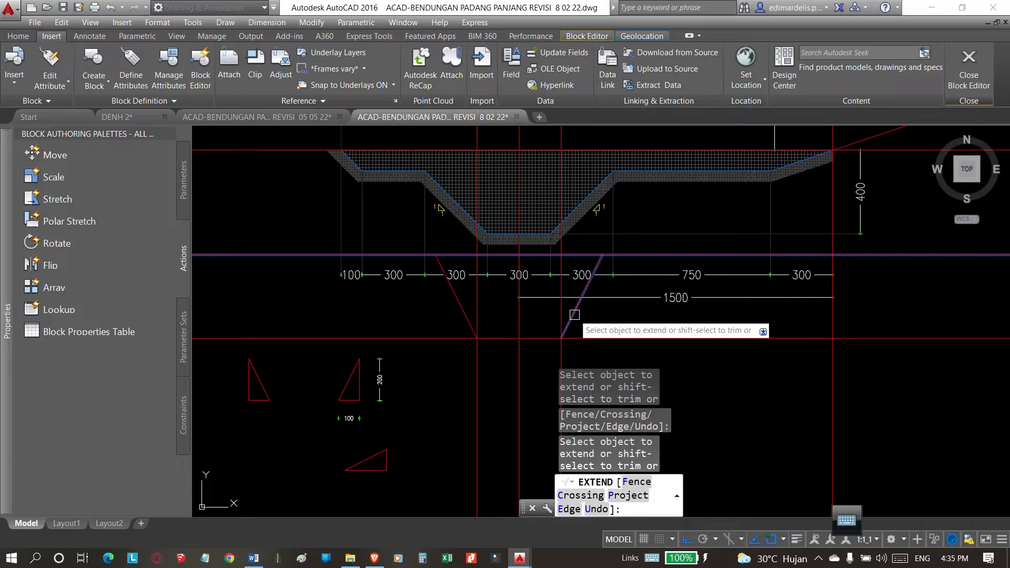
key("Escape")
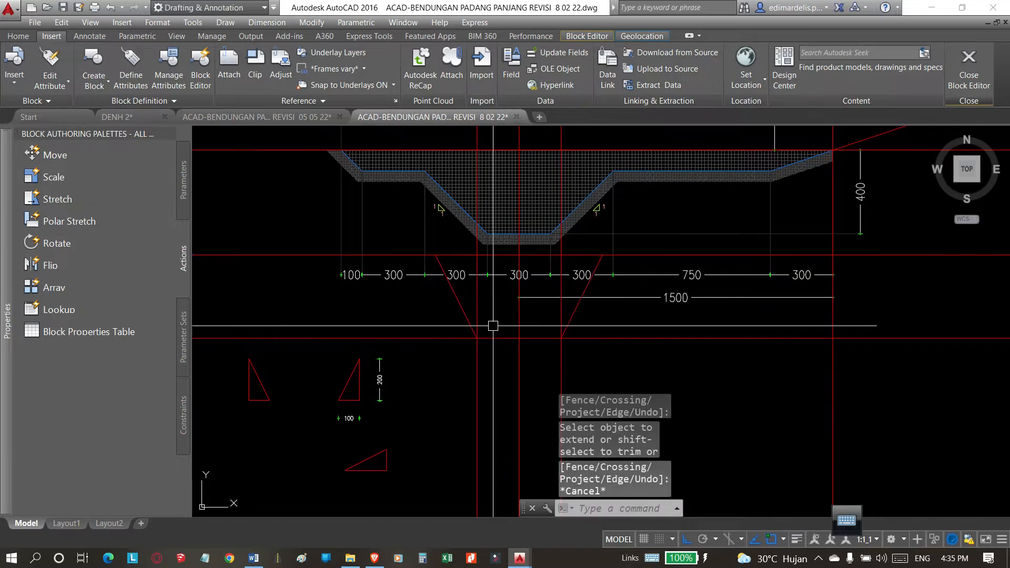
left_click(457, 298)
key("Escape")
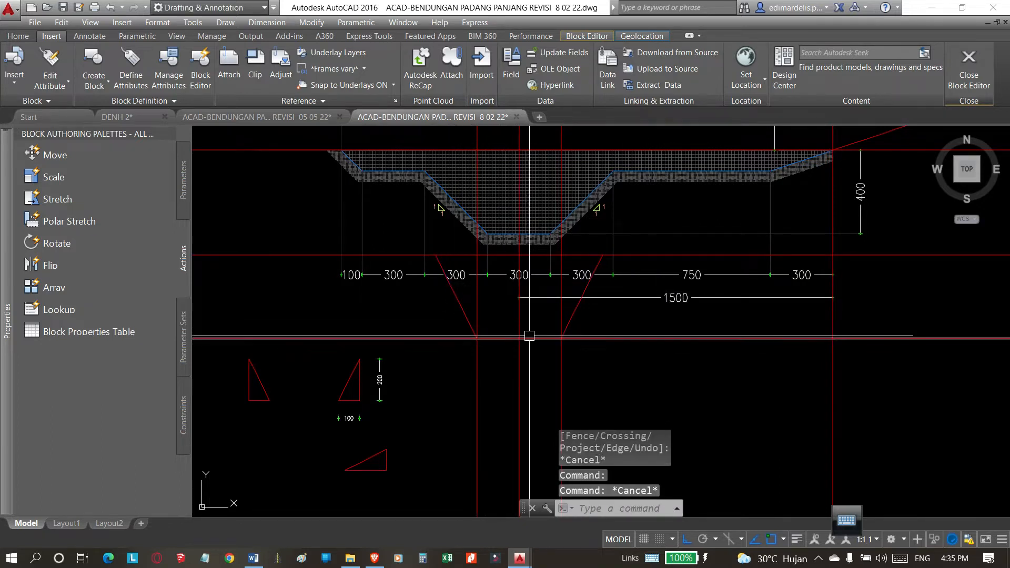
left_click(589, 360)
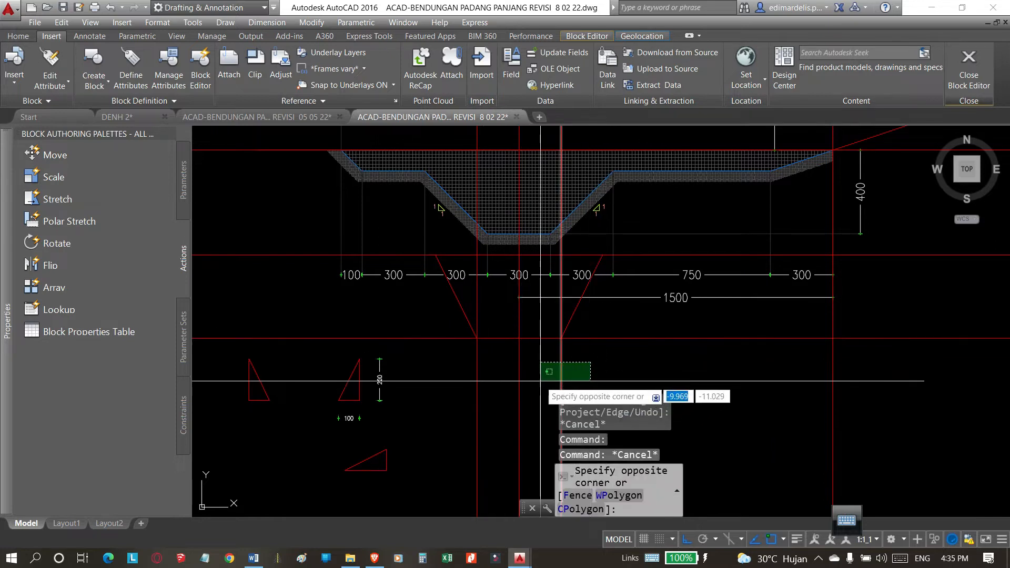
left_click(476, 379)
key("Escape")
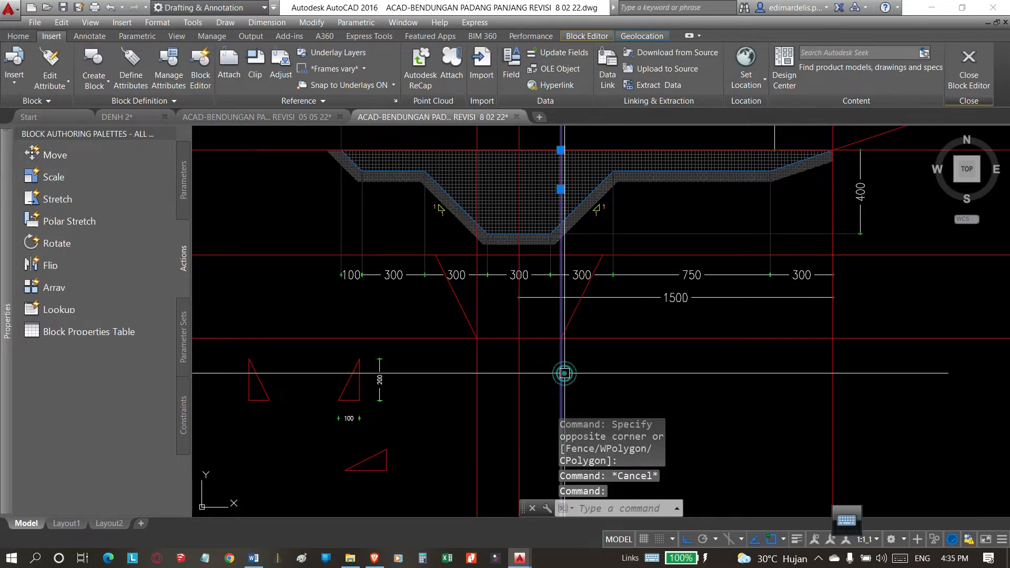
Draw a vertical polyline upward through the trench section from the upper end of the right extended slope.
type("pl")
key("Return")
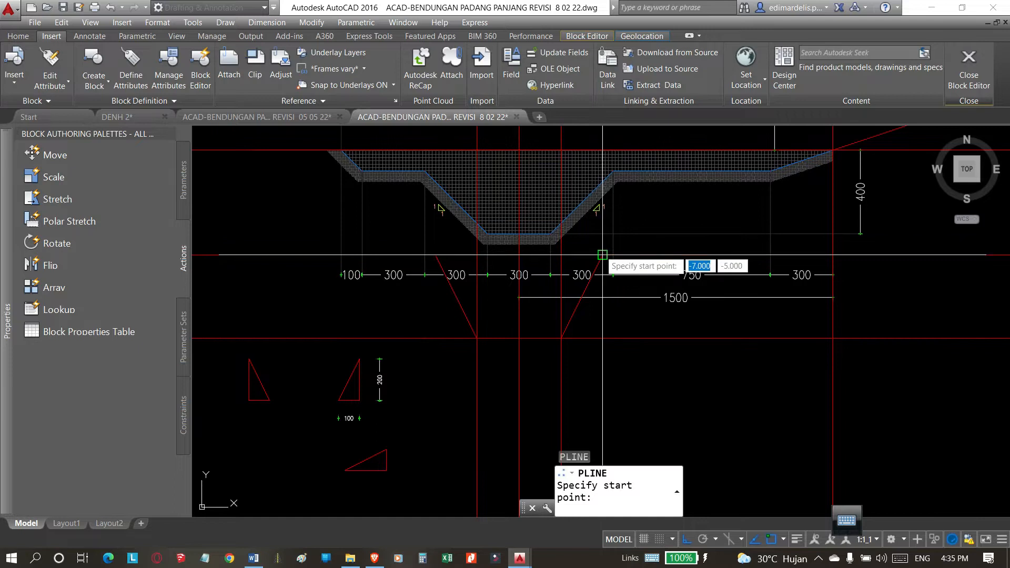
left_click(605, 190)
scroll(606, 190, "down", 4)
key("Return")
Draw a matching vertical polyline upward from the upper end of the left extended slope.
scroll(549, 279, "up", 4)
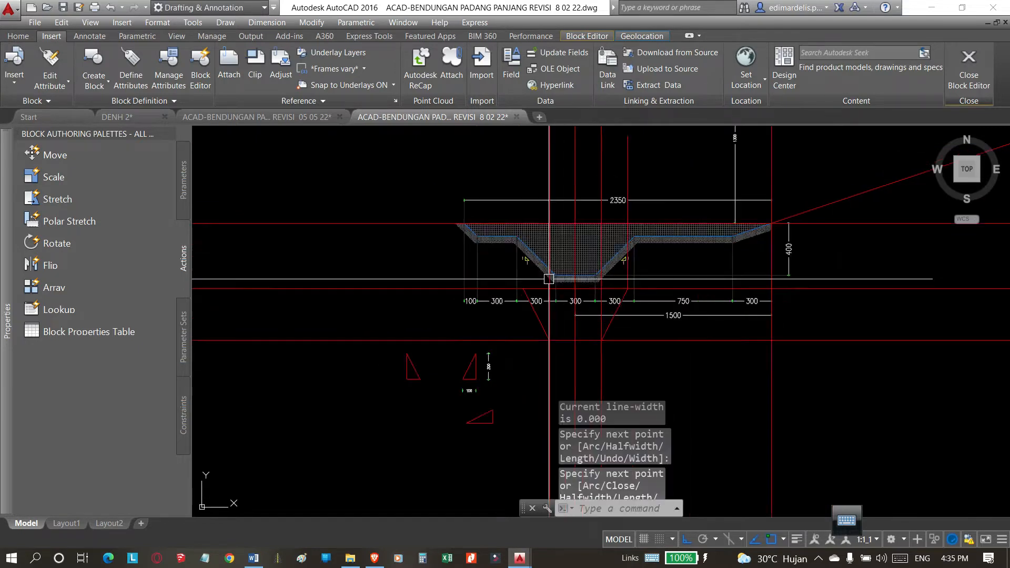
key("Return")
left_click(506, 291)
scroll(507, 291, "down", 3)
left_click(496, 160)
key("Return")
Offset the two new vertical polylines outward by 4, one to each side of the trench.
scroll(503, 310, "up", 3)
scroll(531, 294, "up", 2)
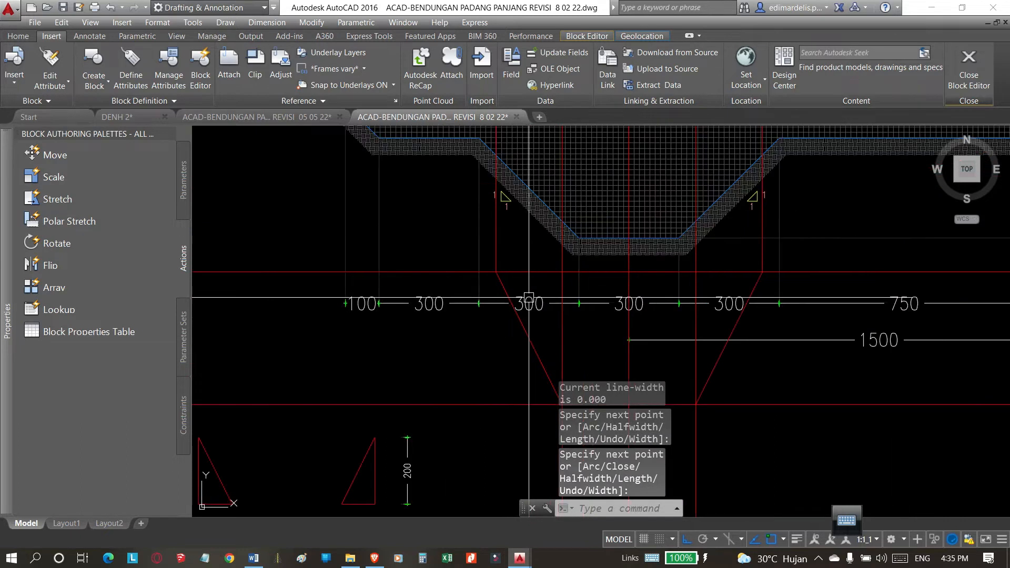
scroll(526, 297, "down", 4)
scroll(515, 307, "up", 4)
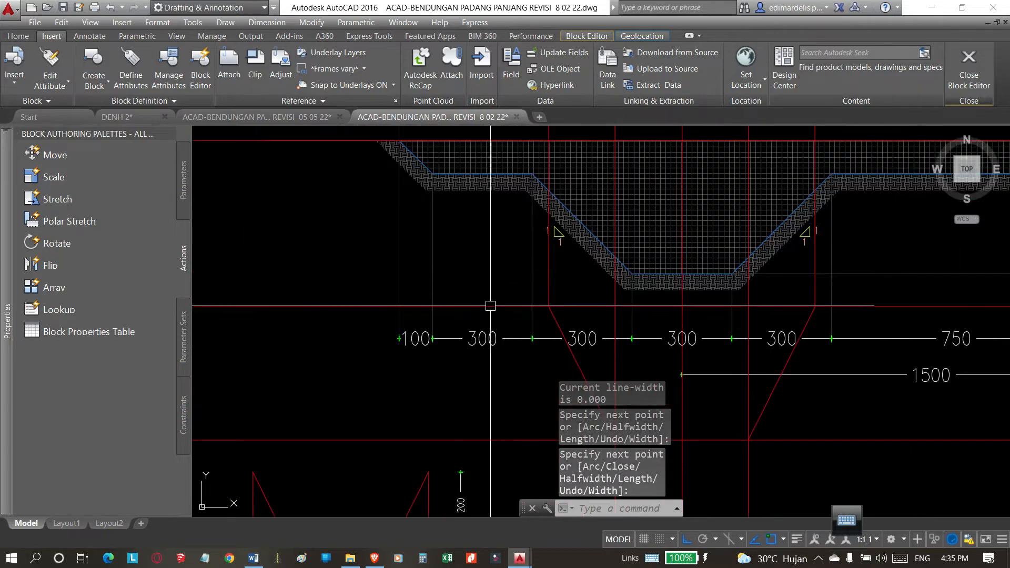
scroll(442, 347, "down", 2)
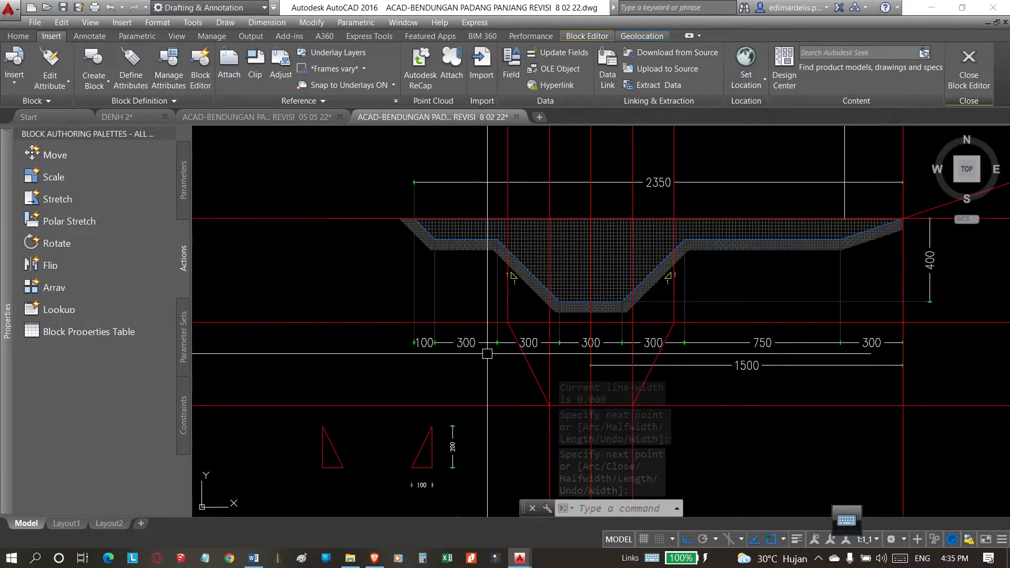
type("o")
key("Return")
type("4")
key("Return")
left_click(504, 301)
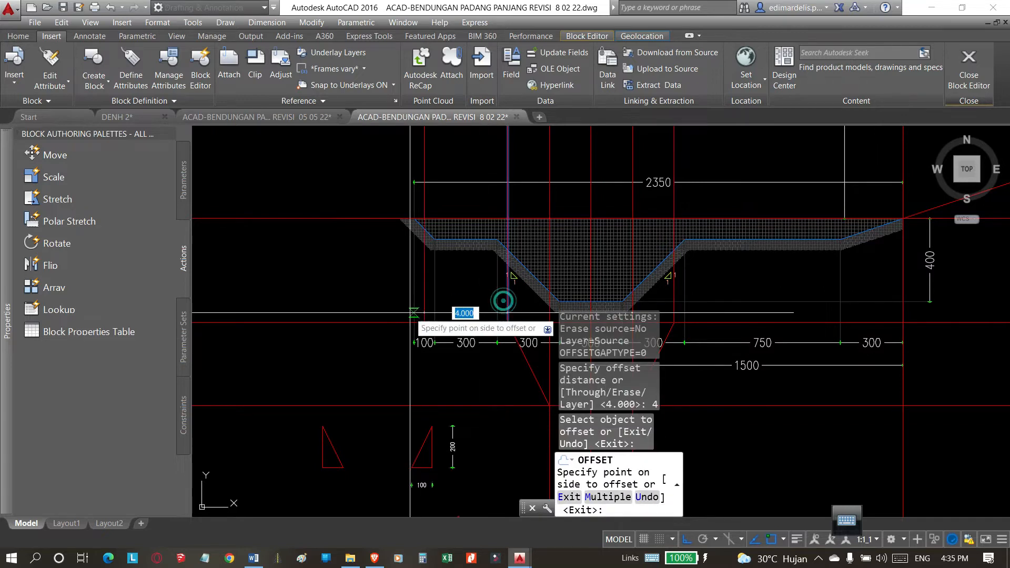
left_click(510, 300)
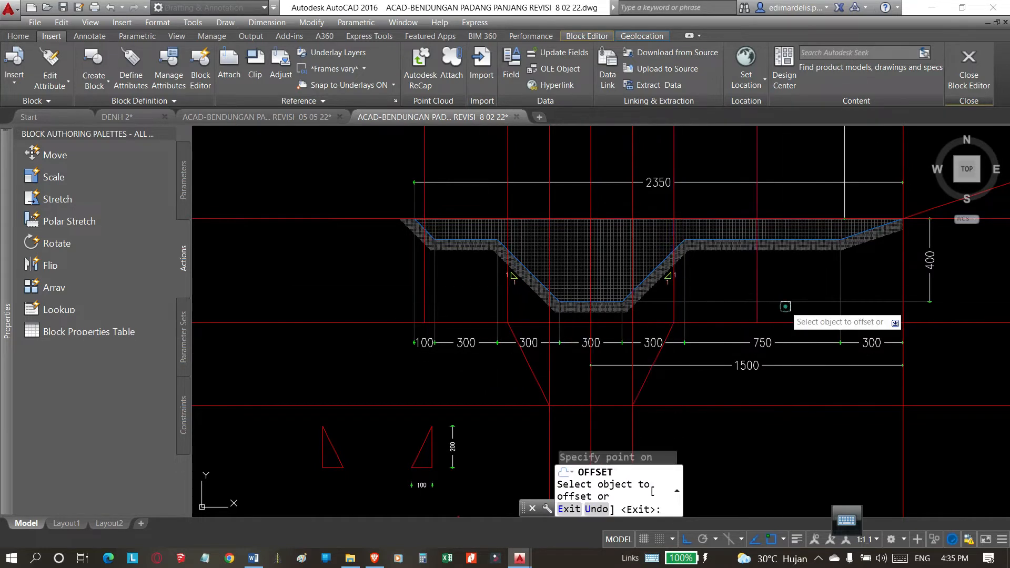
scroll(482, 349, "up", 2)
key("Escape")
Copy the left extended slope from its lower end to the foot of the left offset vertical line.
left_click(479, 338)
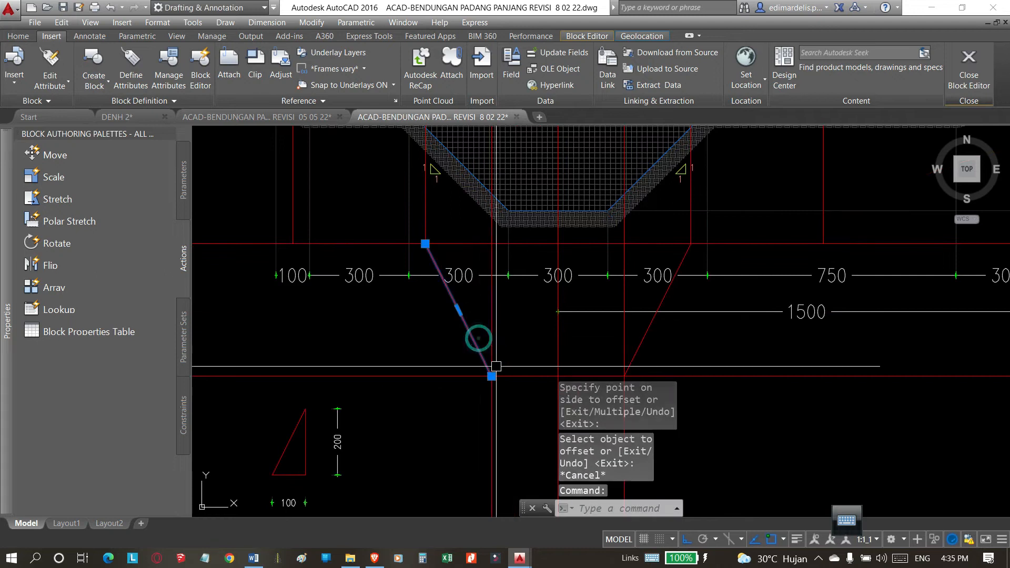
type("co")
key("Return")
left_click(491, 377)
left_click(293, 243)
scroll(405, 347, "down", 3)
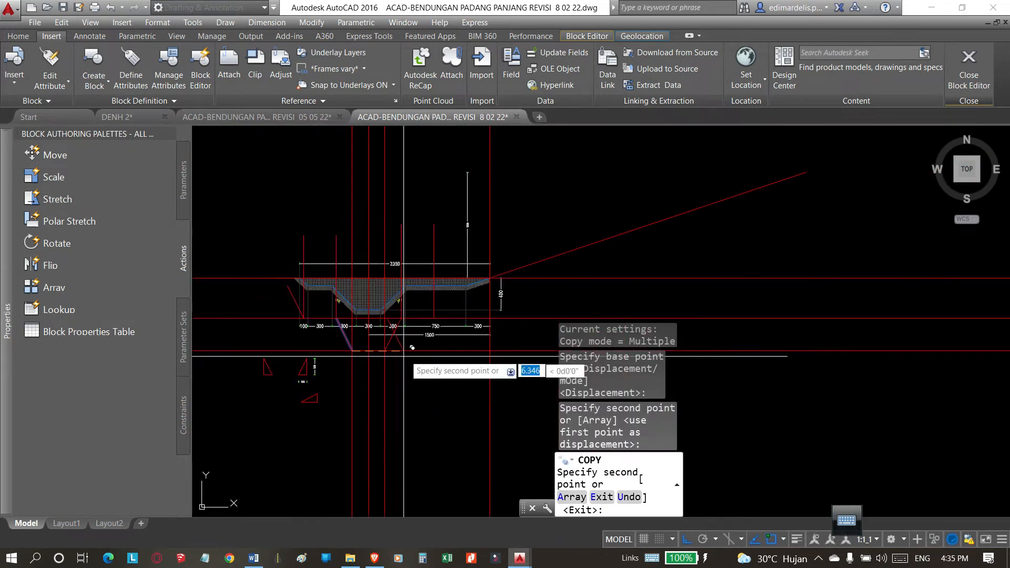
scroll(403, 343, "up", 3)
key("Escape")
Copy the right extended slope from its lower end to the foot of the right offset vertical line.
key("Return")
left_click(342, 341)
key("Return")
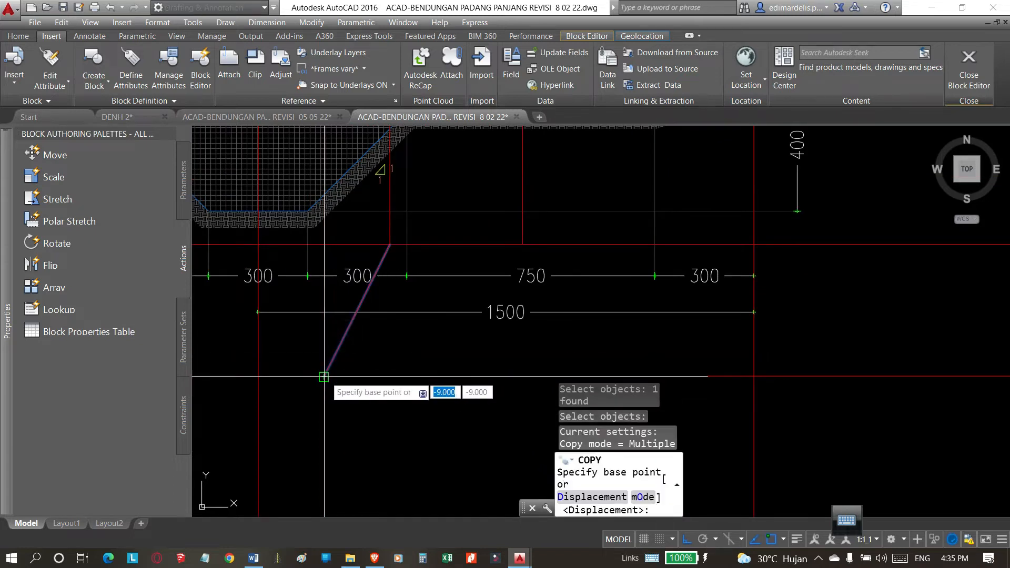
left_click(325, 377)
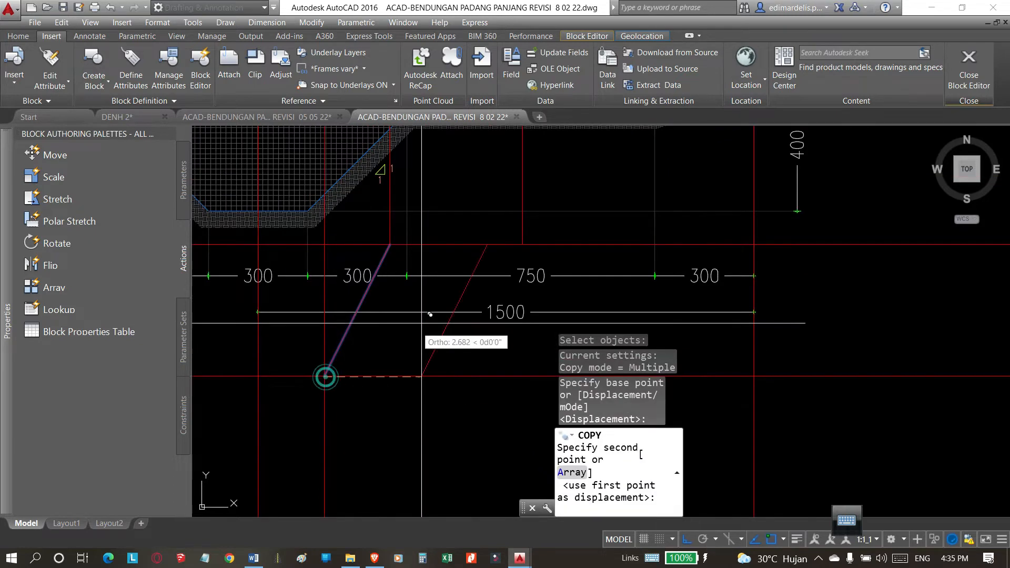
left_click(523, 245)
scroll(522, 288, "down", 4)
scroll(522, 297, "down", 4)
key("Escape")
scroll(507, 320, "up", 4)
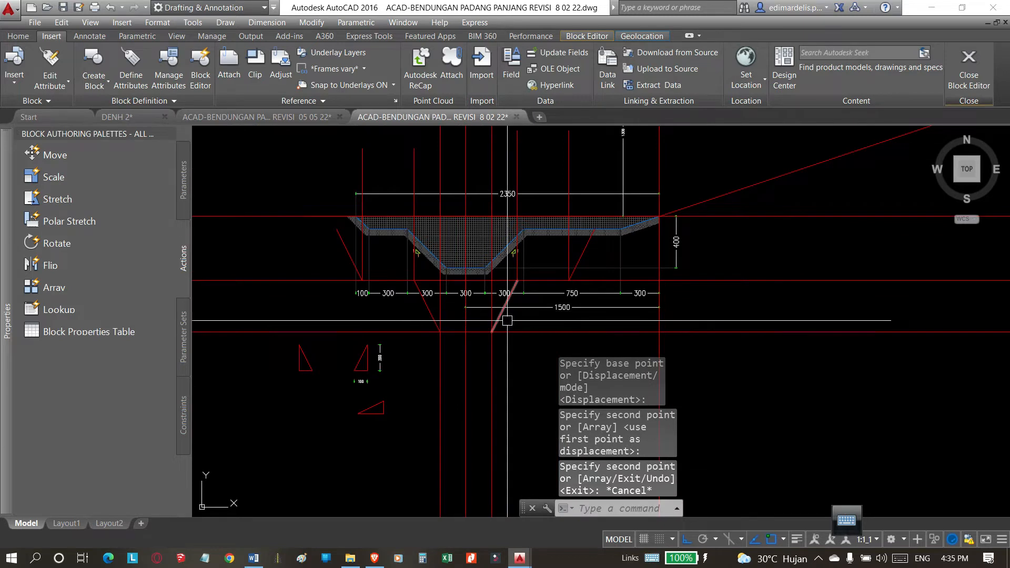
type("e")
key("Escape")
key("Escape")
key("Escape")
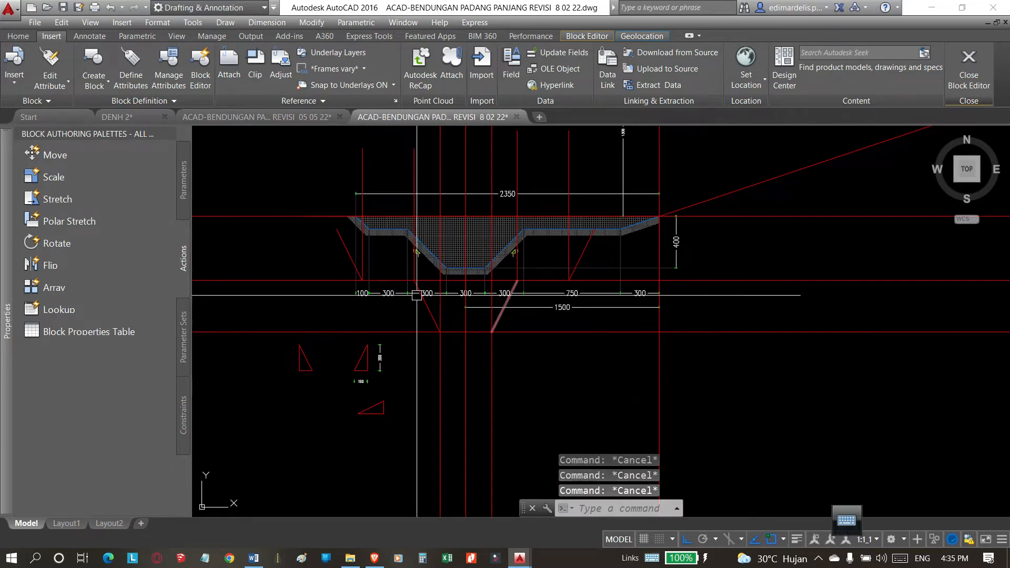
Offset the horizontal construction line at the existing berm level upward by 4.
scroll(347, 239, "up", 4)
left_click(356, 284)
scroll(356, 284, "down", 5)
key("Escape")
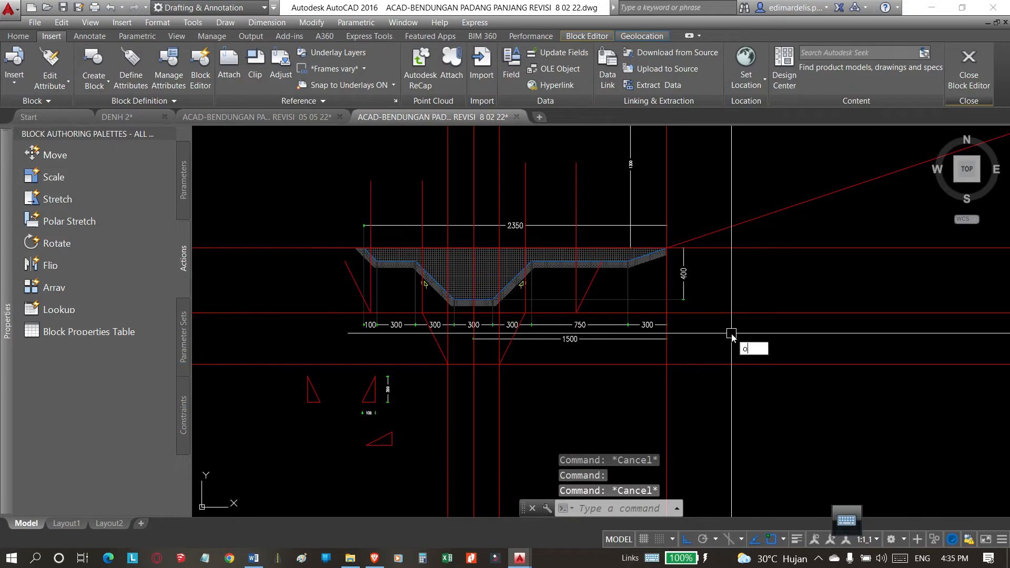
type("o")
key("Return")
type("4")
key("Return")
left_click(724, 312)
left_click(744, 279)
scroll(451, 331, "down", 4)
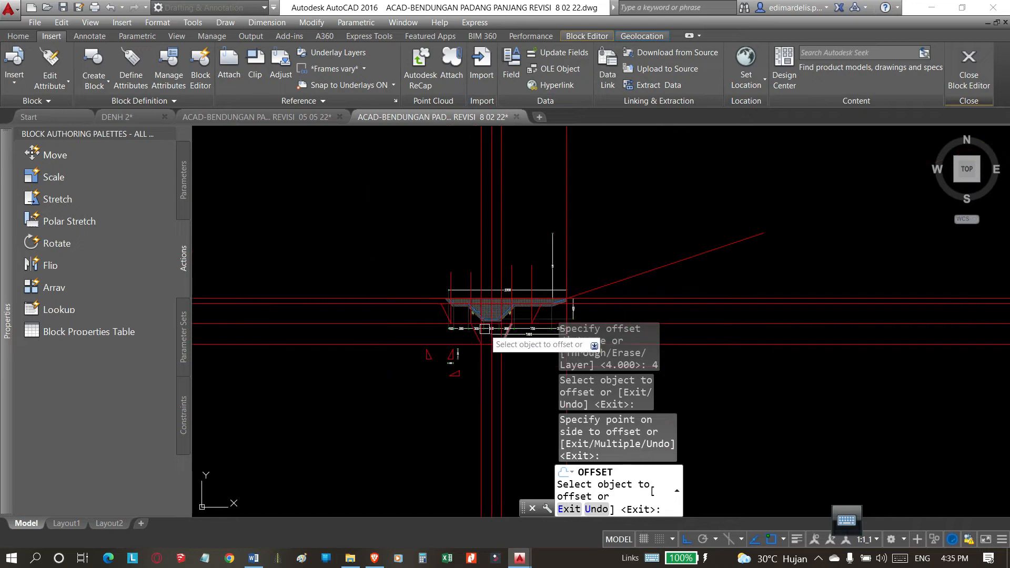
scroll(488, 327, "up", 4)
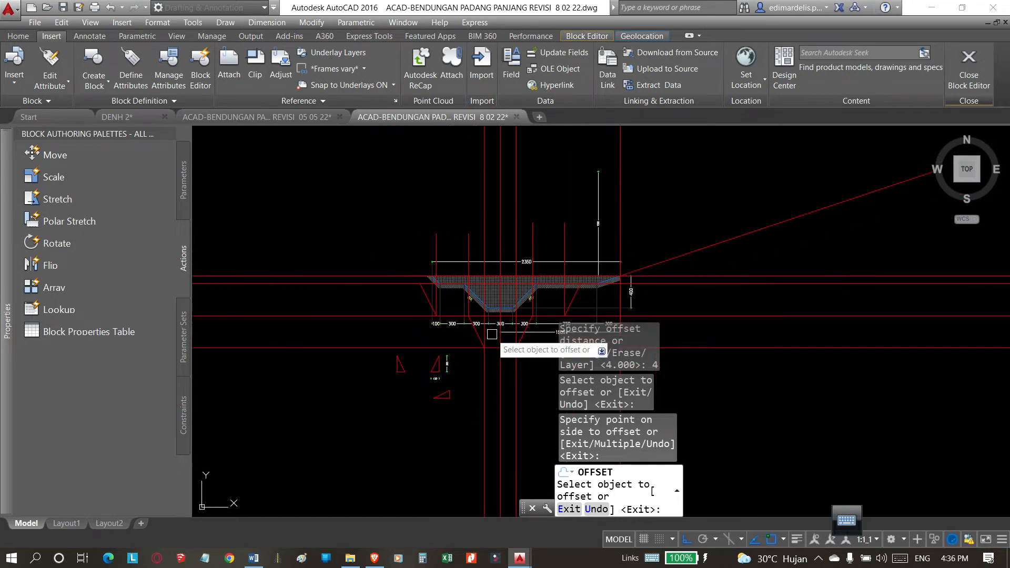
key("Escape")
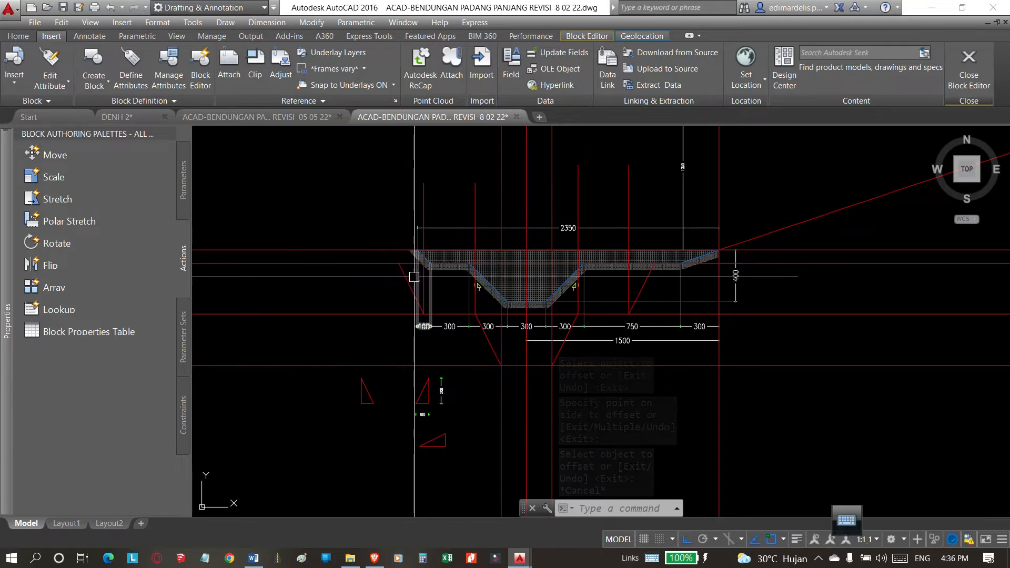
Draw a vertical polyline upward from the upper end of the outermost left slope.
left_click(423, 208)
key("Escape")
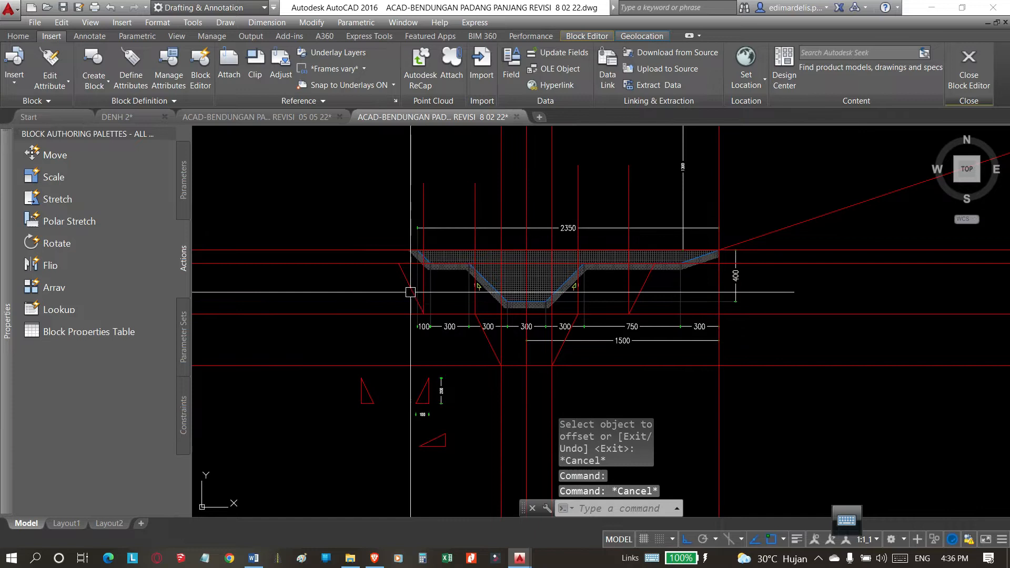
scroll(424, 270, "up", 2)
key("Escape")
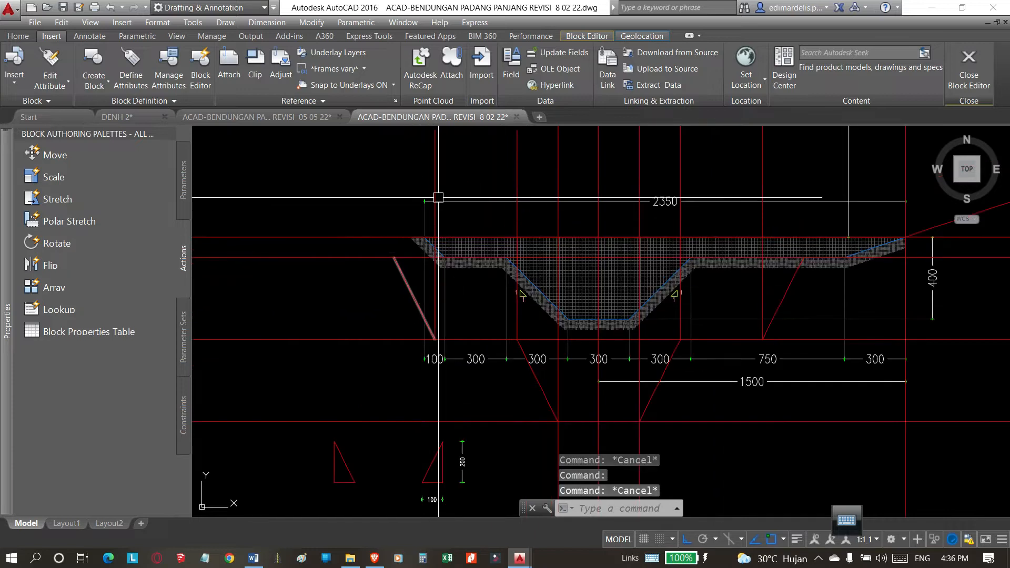
key("Return")
left_click(394, 258)
scroll(322, 295, "down", 2)
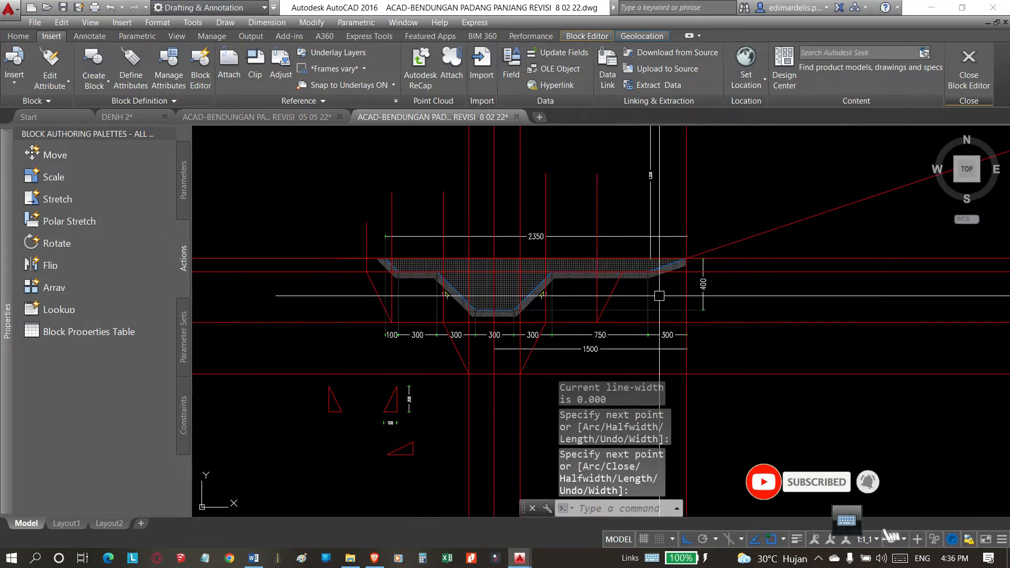
Draw a vertical polyline upward from the upper end of the outermost right slope.
key("Return")
key("Return")
left_click(623, 271)
left_click(614, 188)
scroll(356, 287, "up", 2)
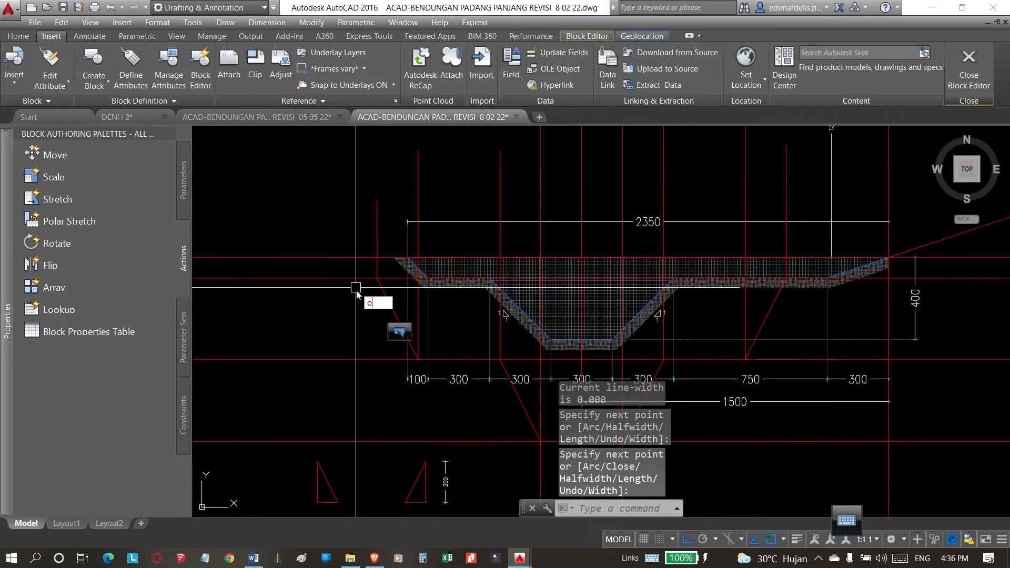
Offset the two newest vertical polylines outward by 2, one to each side of the trench.
key("Return")
type("2")
key("Return")
left_click(376, 235)
left_click(337, 246)
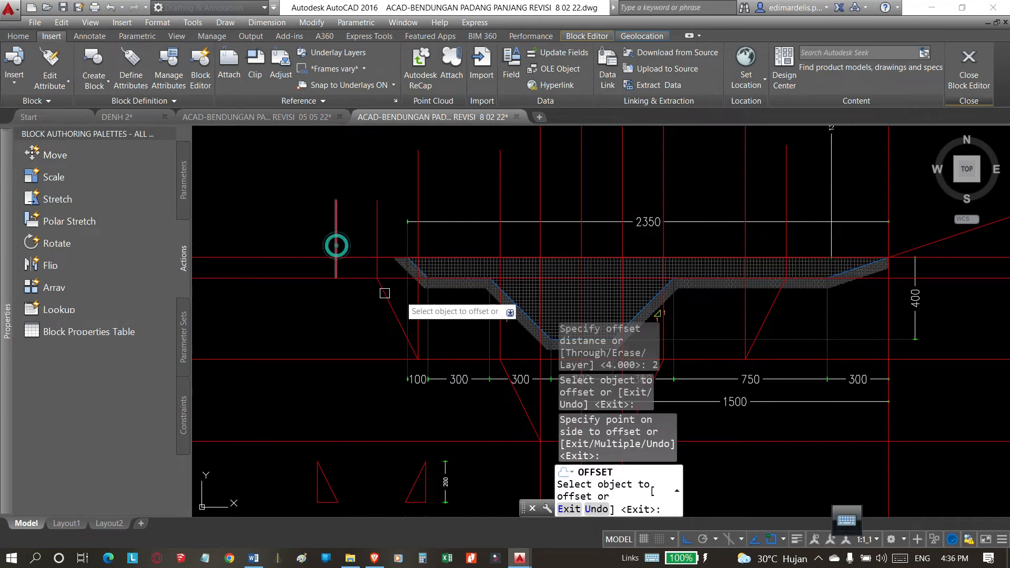
left_click(787, 238)
left_click(823, 253)
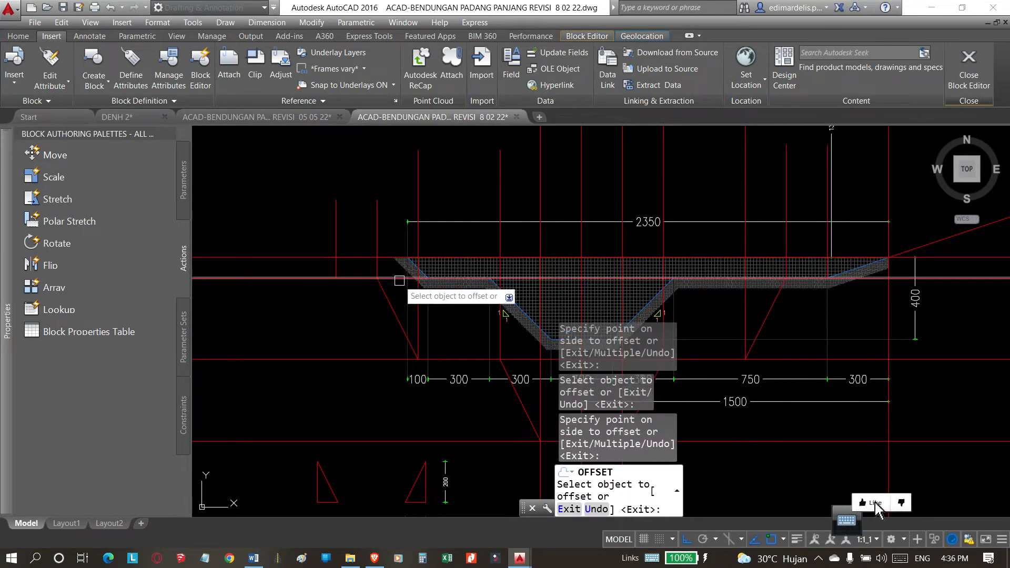
key("Escape")
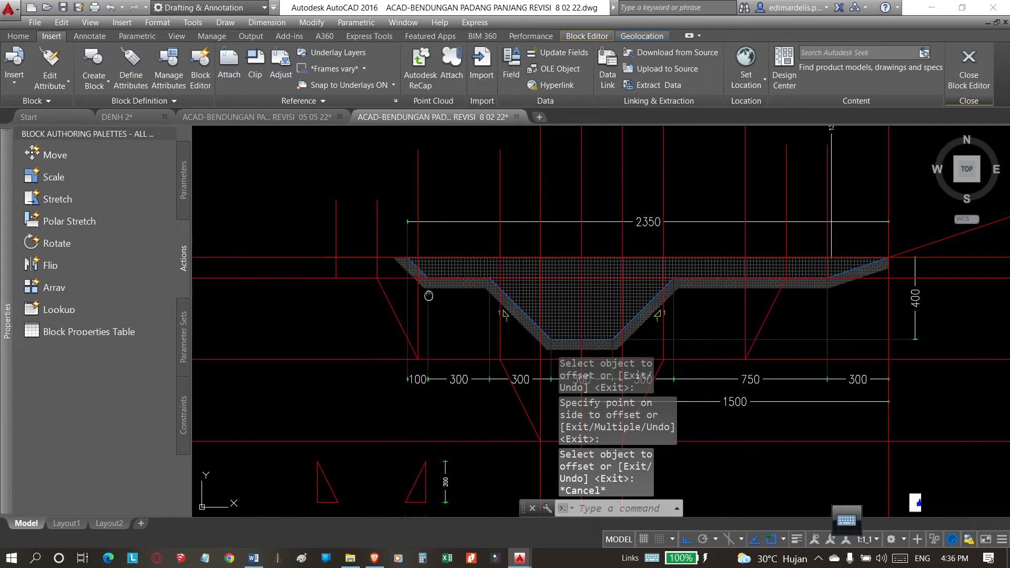
Copy the outermost left slope from its lower end to the foot of the newly offset left vertical line.
left_click(398, 317)
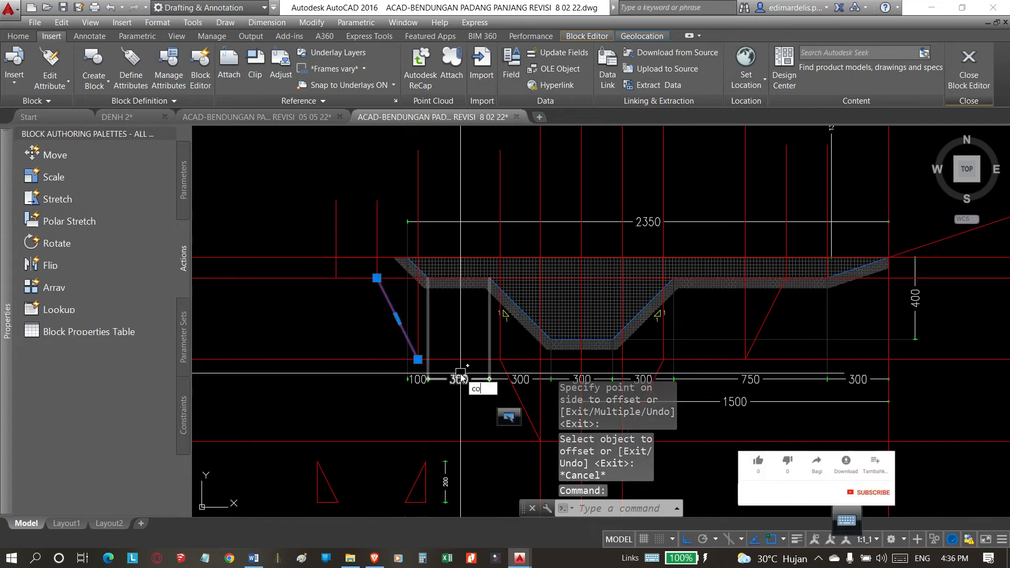
key("Return")
left_click(418, 359)
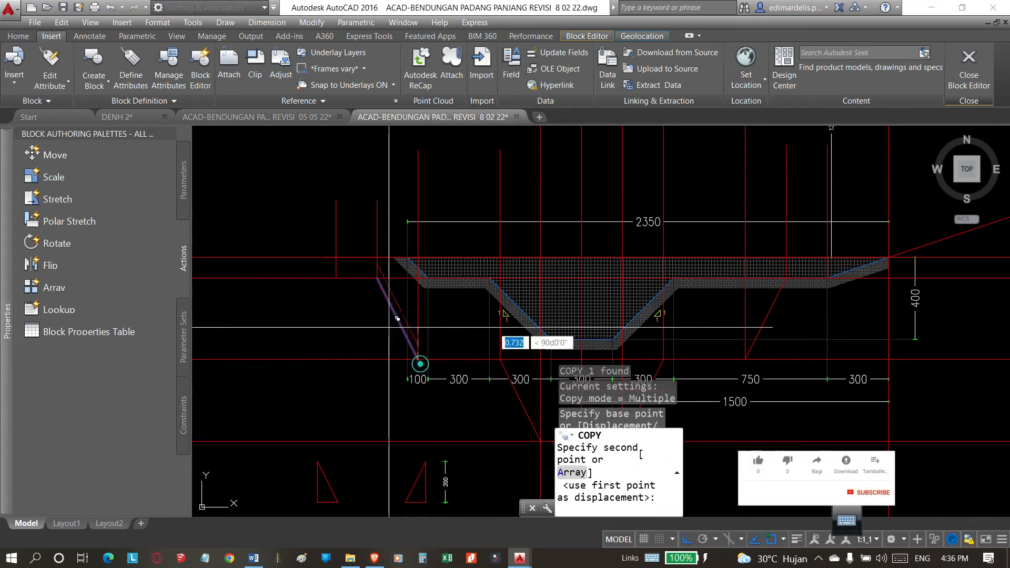
left_click(336, 278)
scroll(301, 305, "down", 2)
key("Escape")
Copy the outermost right slope from its lower end to the foot of the newly offset right vertical line.
scroll(604, 318, "up", 4)
key("Return")
left_click(581, 295)
key("Return")
left_click(542, 373)
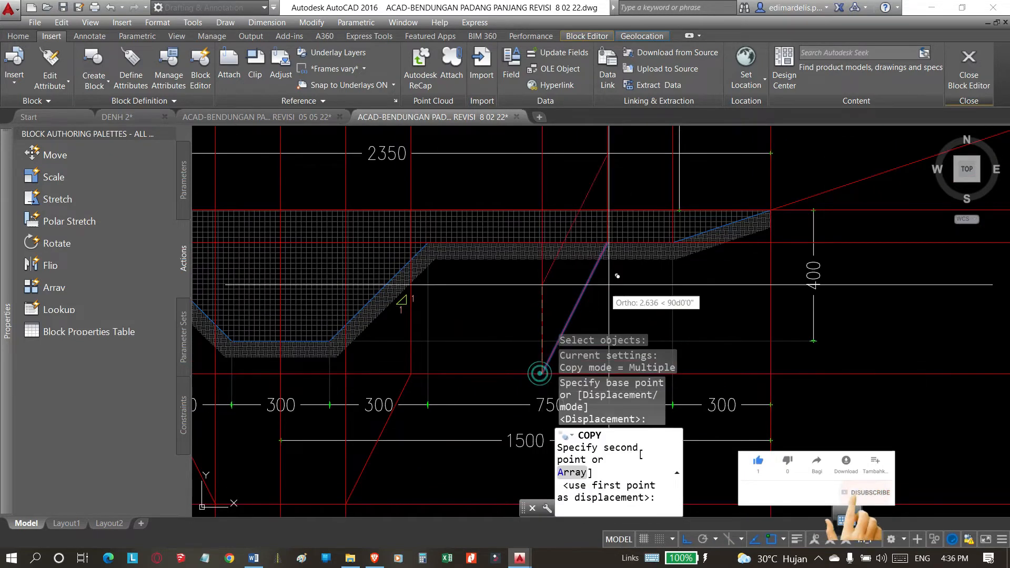
left_click(674, 242)
scroll(584, 273, "down", 5)
key("Escape")
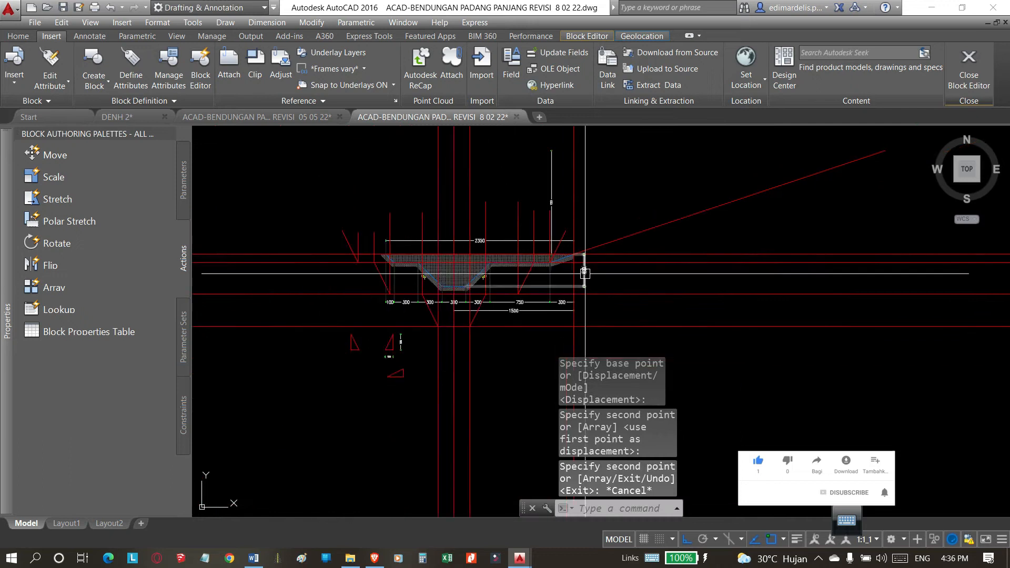
scroll(442, 289, "up", 2)
scroll(517, 301, "down", 2)
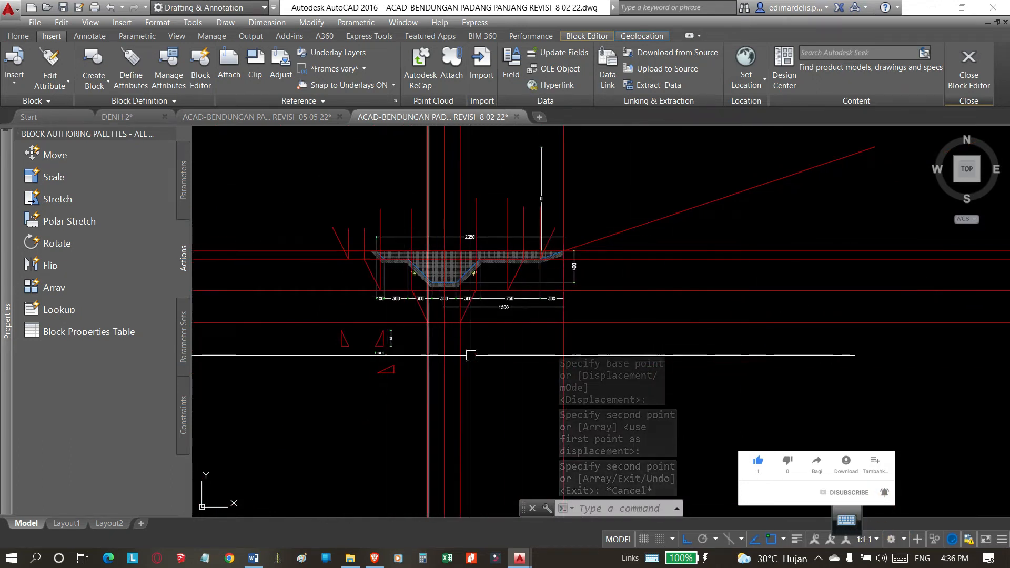
scroll(436, 296, "up", 2)
scroll(439, 298, "down", 2)
left_click(708, 134)
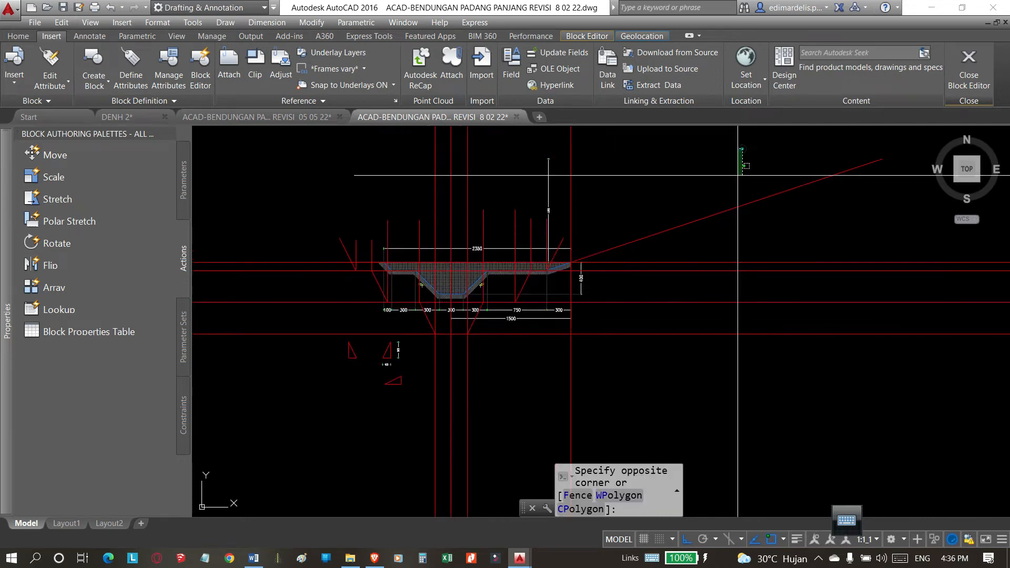
left_click(866, 230)
left_click(735, 397)
left_click(501, 138)
left_click(401, 141)
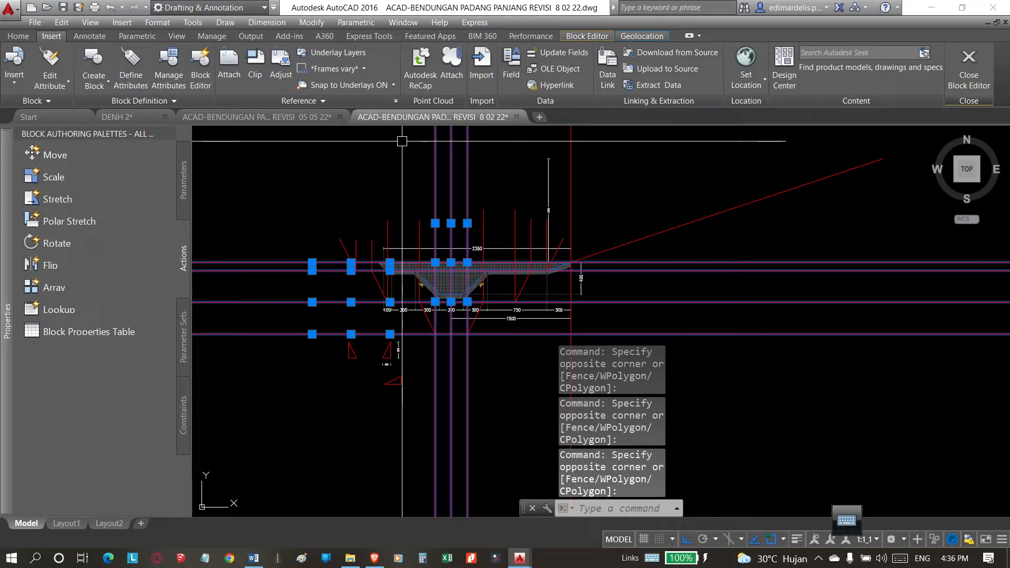
key("space")
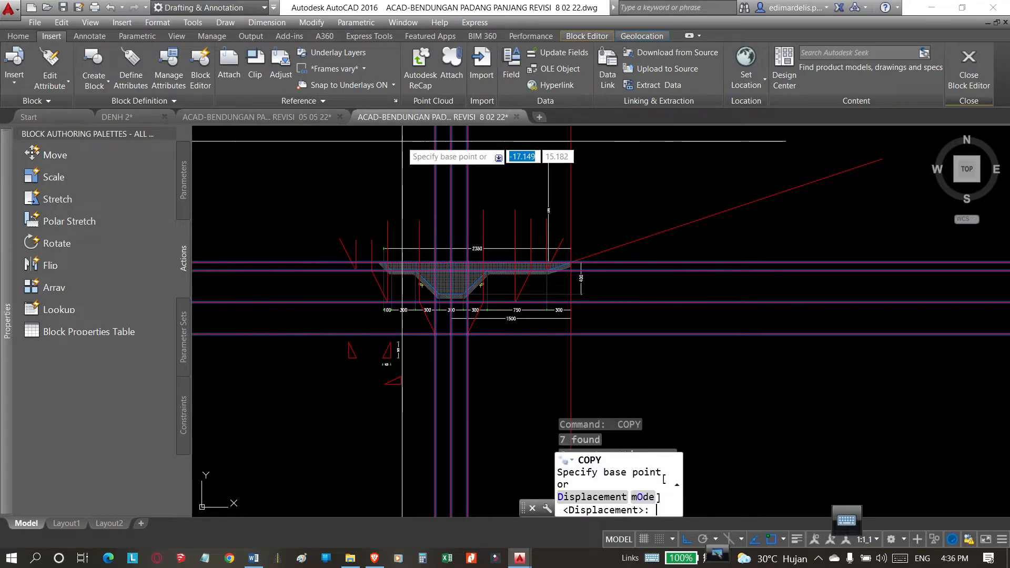
key("Escape")
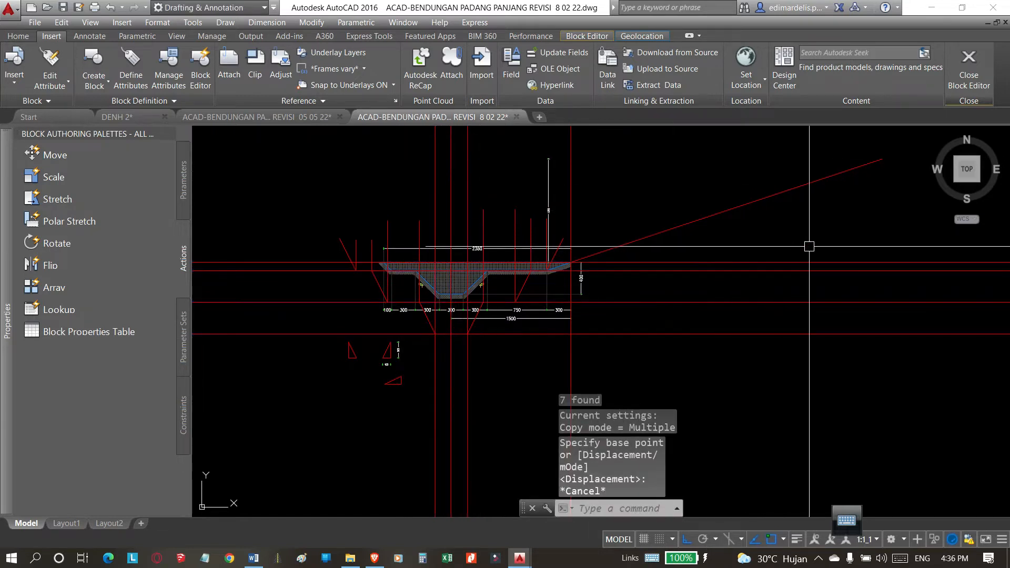
Erase the four long horizontal and three central vertical construction lines around the trench section.
left_click(809, 246)
left_click(710, 361)
left_click(484, 162)
left_click(322, 171)
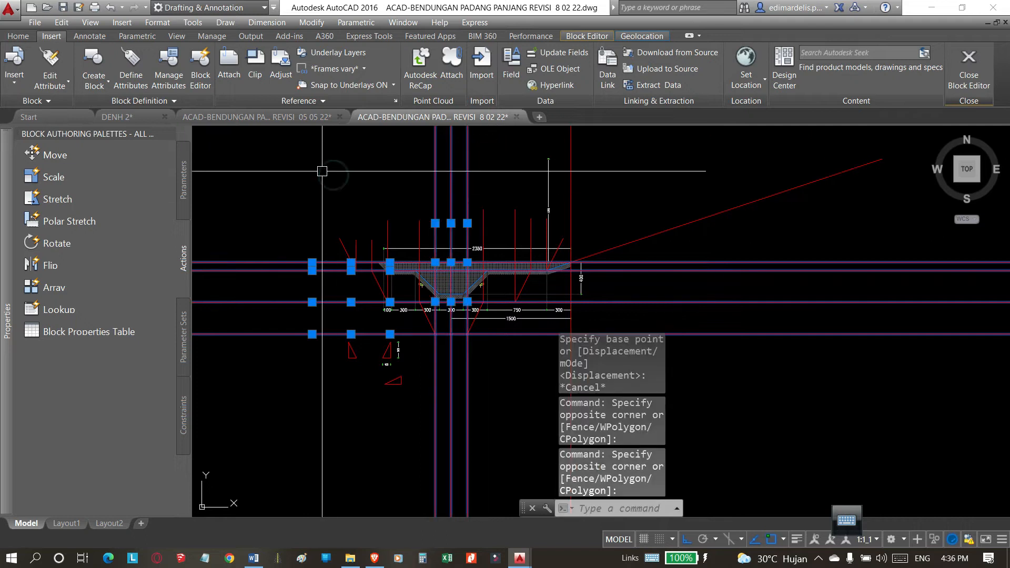
key("space")
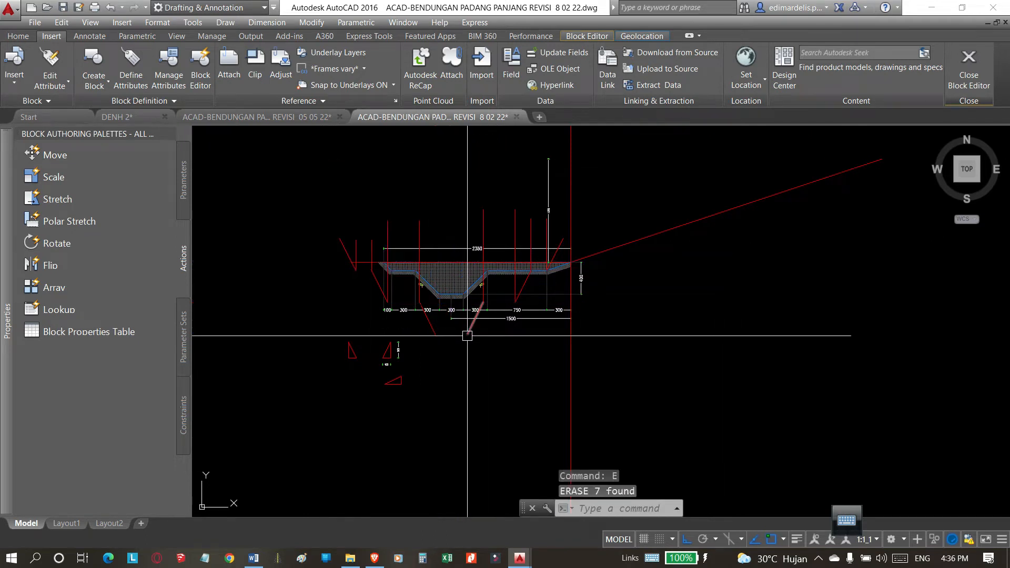
Erase the vertical guide polylines at the slope ends, except the outermost one on the right.
scroll(497, 277, "up", 2)
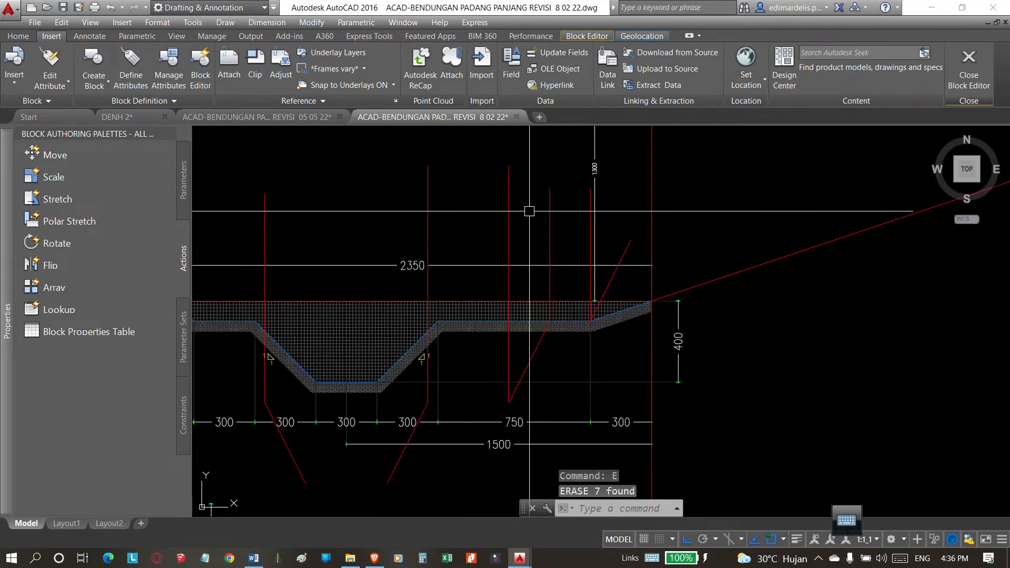
left_click(555, 168)
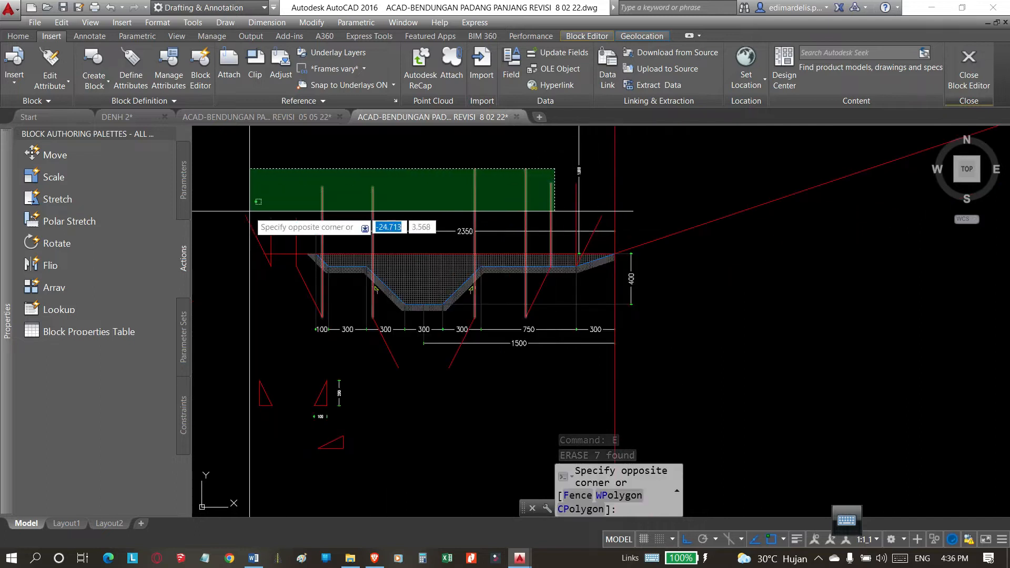
left_click(318, 210)
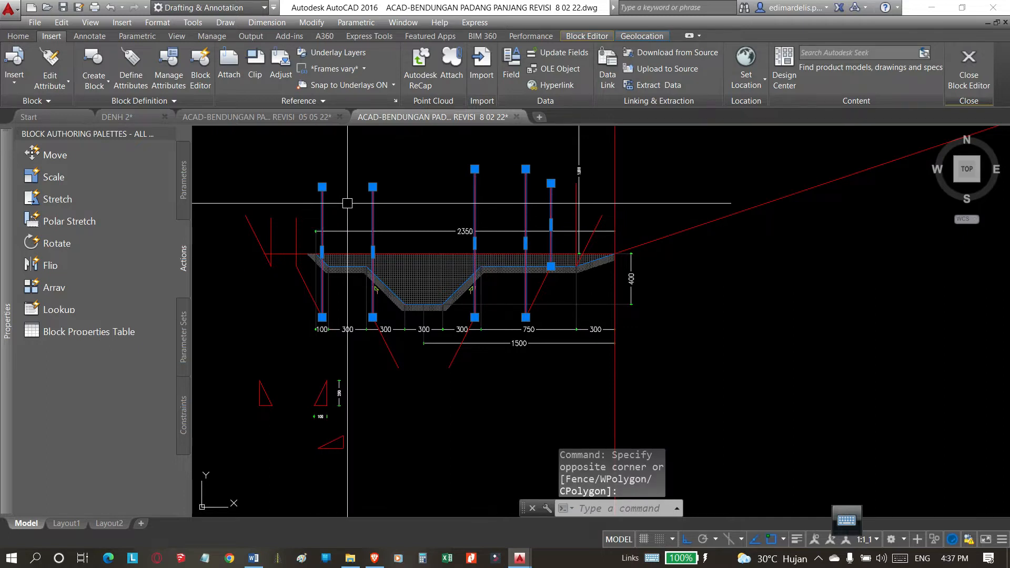
type("e")
key("Return")
type("e")
key("Return")
type("e")
key("Return")
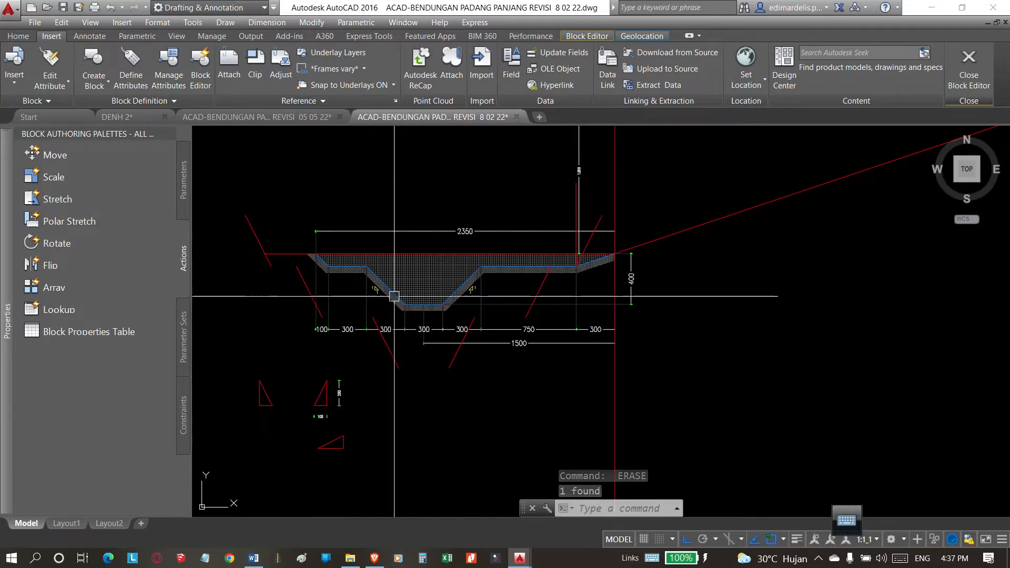
Draw the upper left berm as a horizontal polyline joining the middle slope's upper end to the top slope's lower end.
scroll(270, 277, "up", 2)
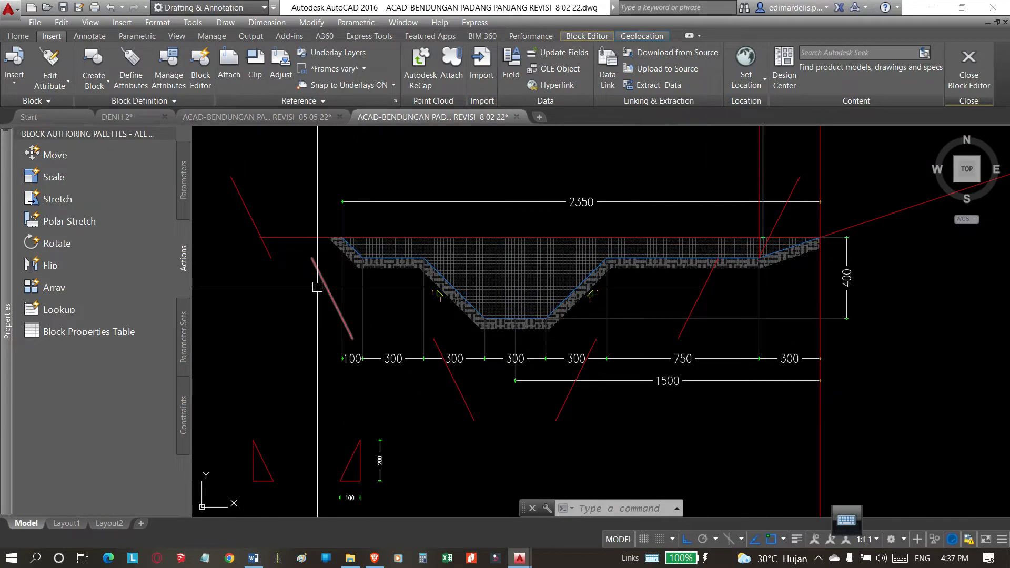
scroll(321, 264, "up", 5)
key("Escape")
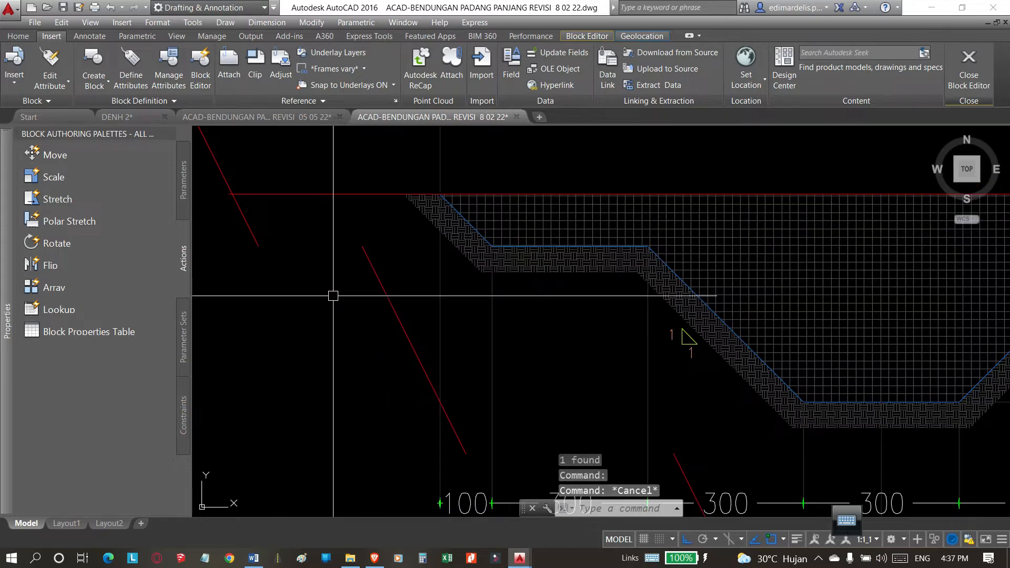
scroll(331, 286, "down", 5)
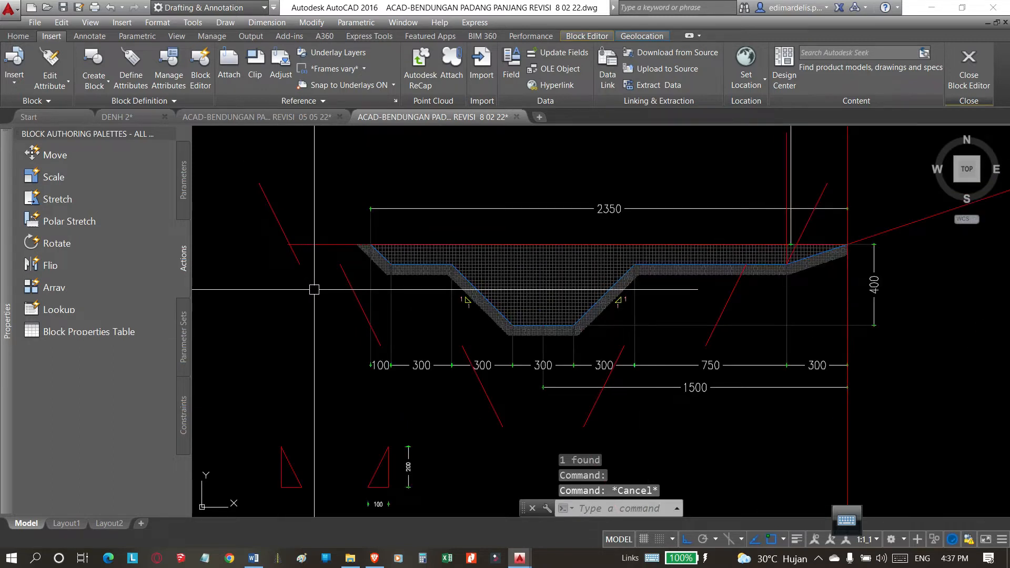
key("Return")
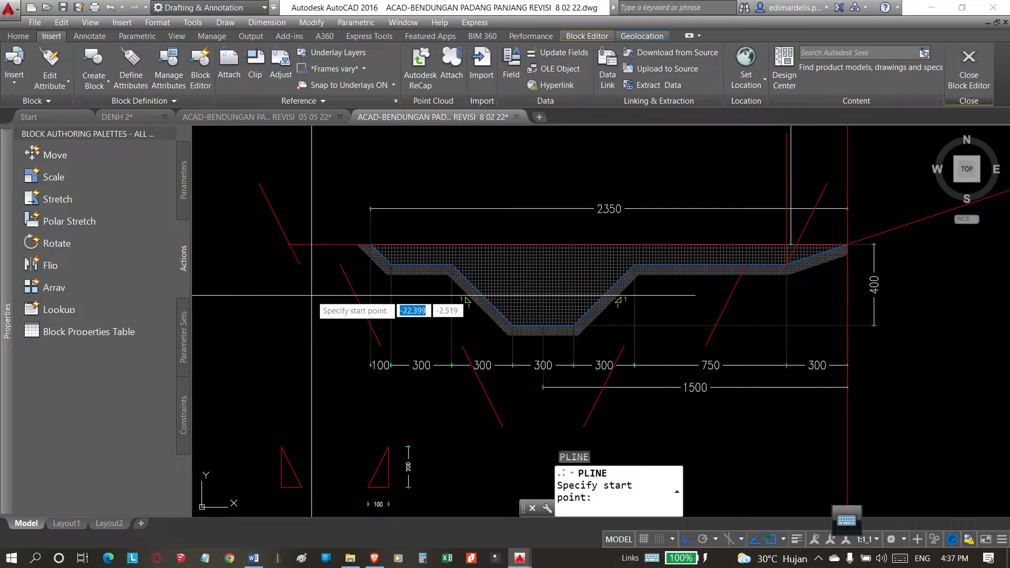
key("Escape")
type("pl")
key("Return")
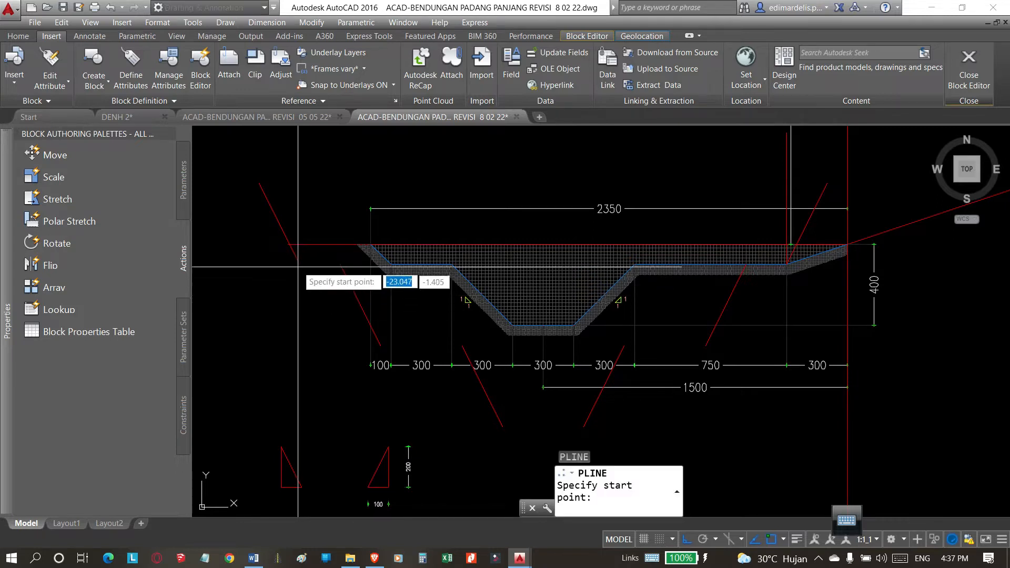
left_click(341, 266)
scroll(337, 303, "up", 4)
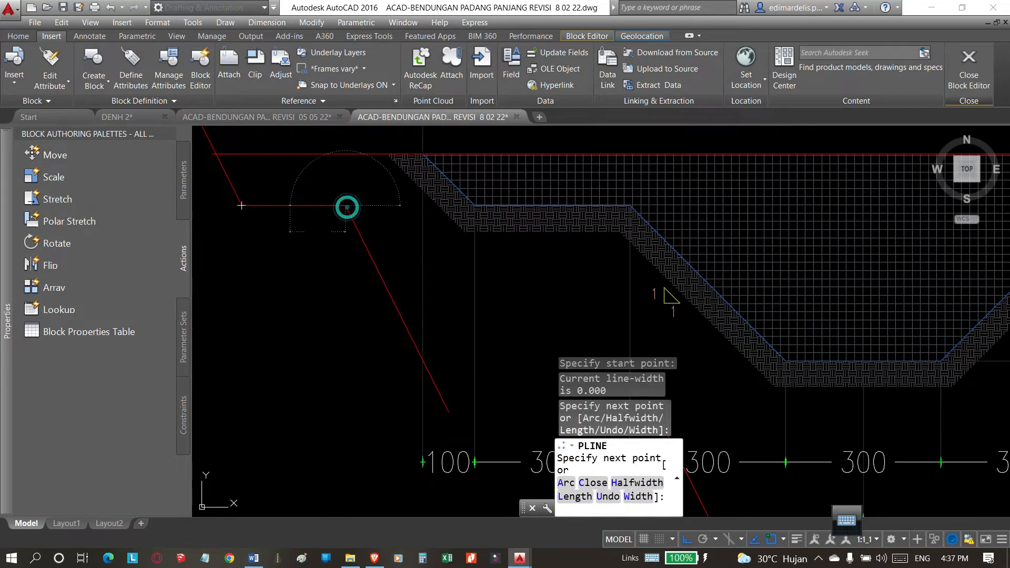
key("Return")
Draw the lower left berm as a horizontal polyline from the middle slope's lower end to the bottom slope's upper end.
scroll(277, 260, "down", 6)
scroll(336, 325, "up", 2)
key("Return")
left_click(308, 285)
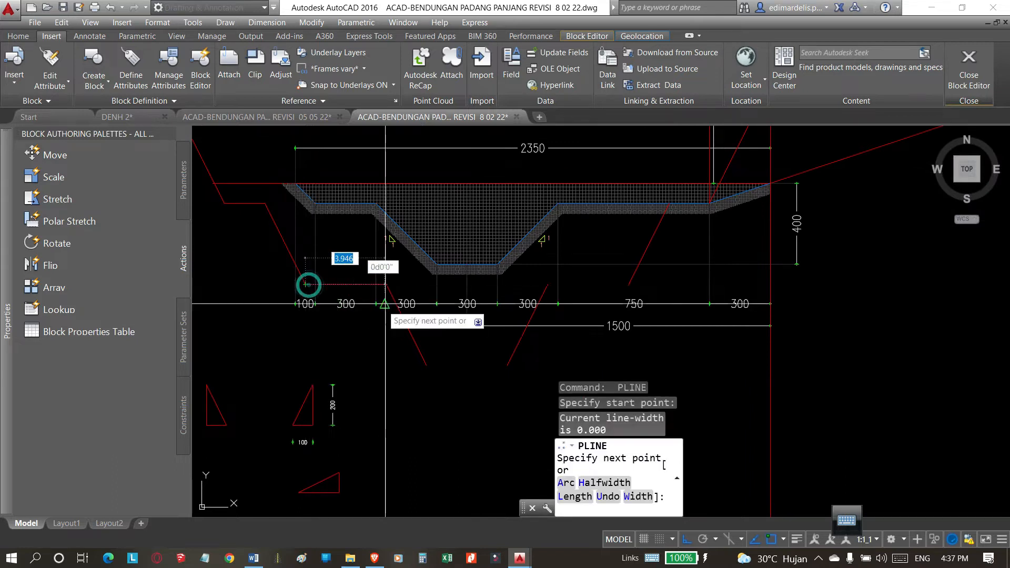
scroll(385, 300, "up", 5)
left_click(393, 255)
scroll(318, 284, "down", 7)
key("Return")
key("Return")
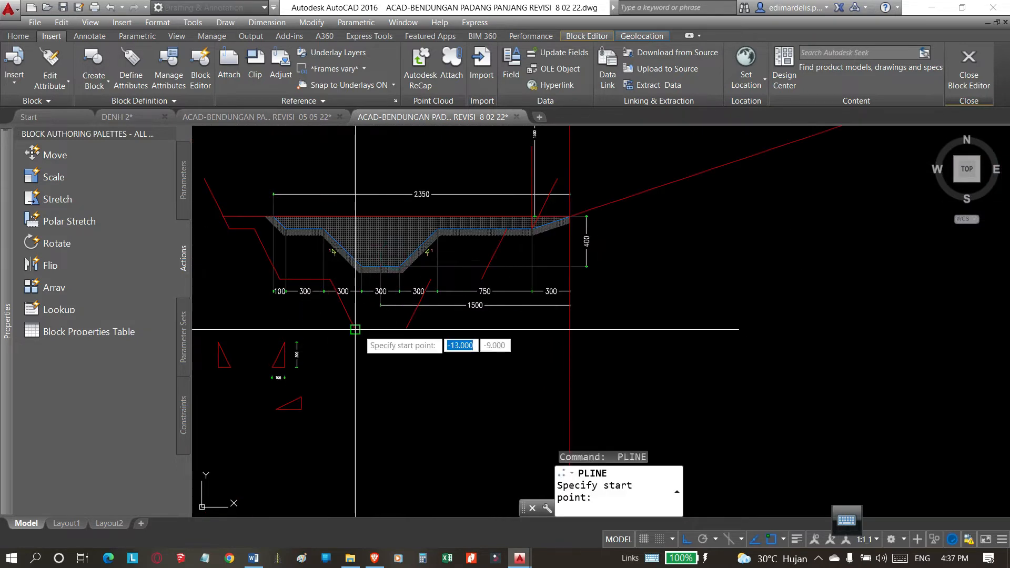
Draw the flat trench bottom as a horizontal polyline joining the lower ends of the two bottom slopes.
left_click(355, 329)
left_click(406, 329)
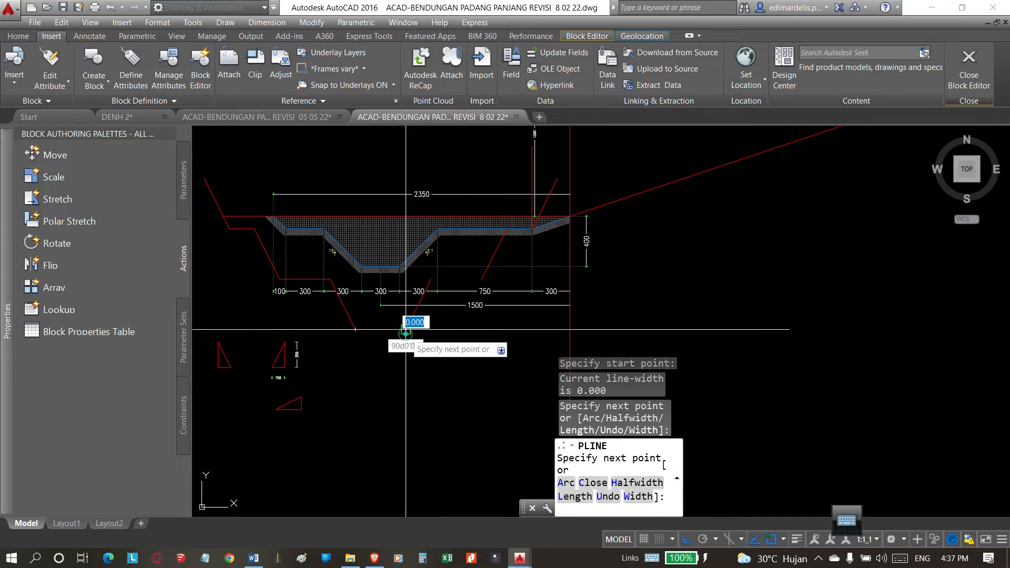
Draw the lower right berm as a horizontal polyline from the bottom slope's upper end to the middle slope's lower end.
left_click(430, 280)
key("Return")
key("Return")
left_click(480, 279)
Draw the upper right berm as a horizontal polyline from the middle slope's upper end to the top slope's lower end.
key("Return")
scroll(481, 279, "up", 6)
key("Return")
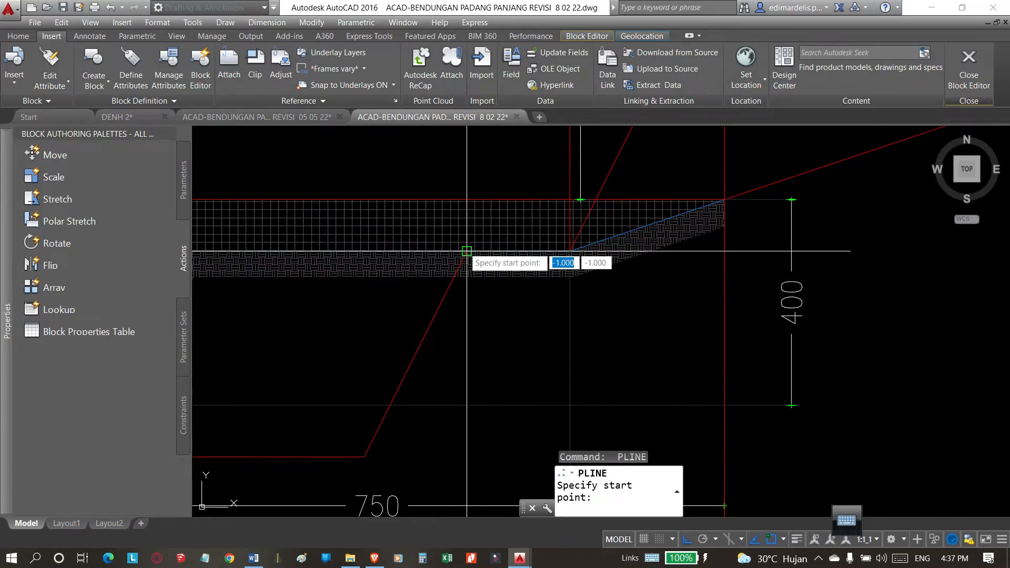
left_click(469, 250)
scroll(571, 255, "up", 2)
left_click(567, 244)
scroll(568, 245, "down", 5)
key("Return")
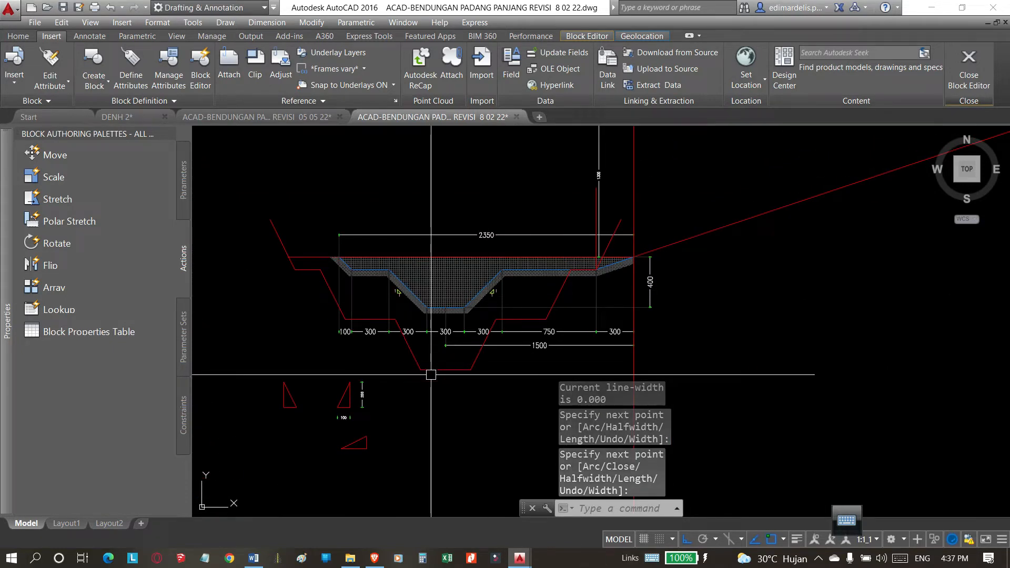
Select the new profile's slopes and berms one by one to check whether they are separate segments.
left_click(558, 295)
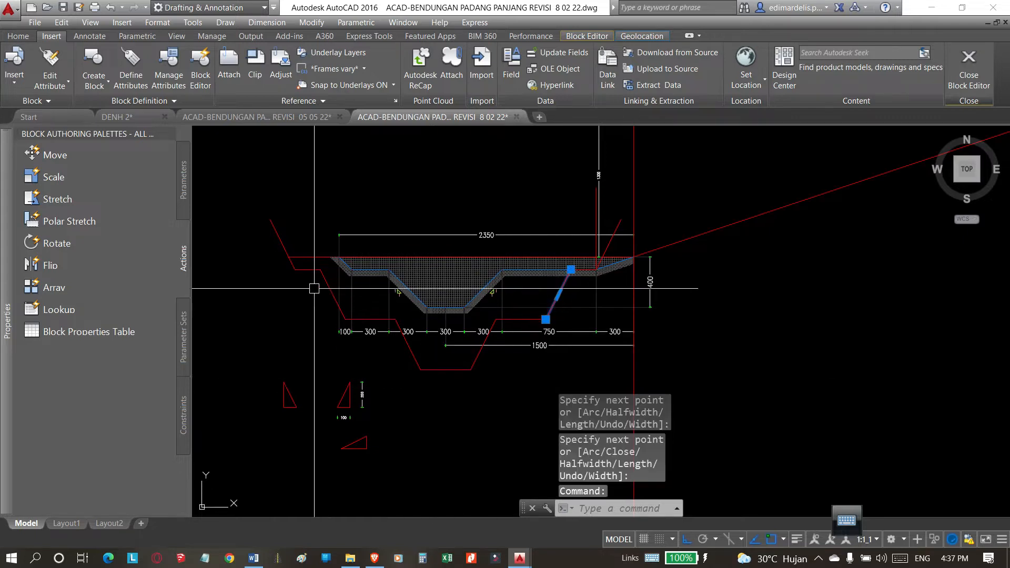
key("Escape")
scroll(322, 280, "up", 2)
left_click(330, 251)
left_click(276, 305)
key("Escape")
left_click(413, 343)
left_click(570, 404)
left_click(636, 343)
left_click(708, 292)
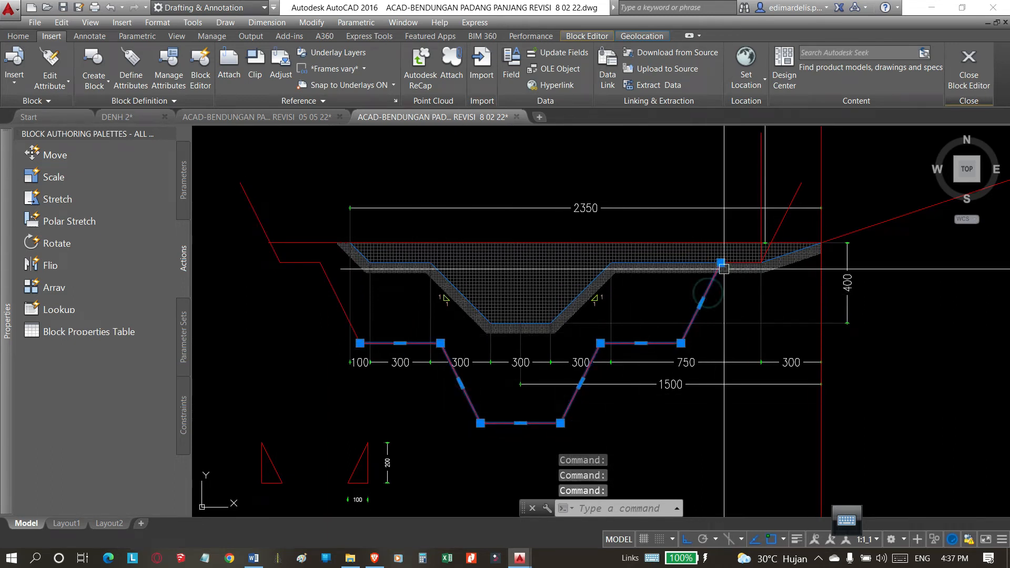
left_click(339, 291)
left_click(288, 254)
left_click(268, 270)
key("Escape")
key("Escape")
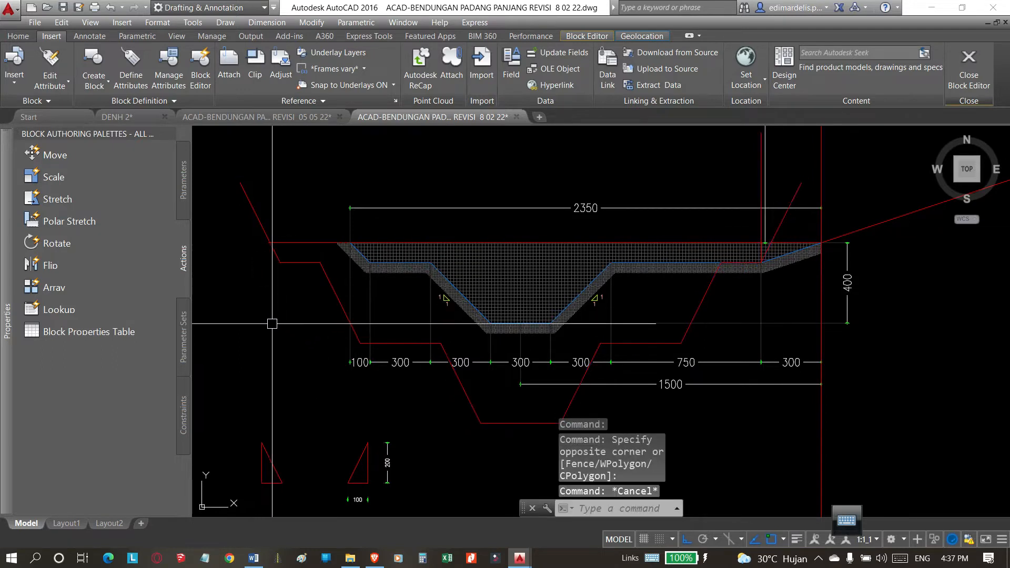
Join the slopes, berms and flat bottom of the new trench profile into one polyline with PEDIT, starting from the top left slope.
type("PP")
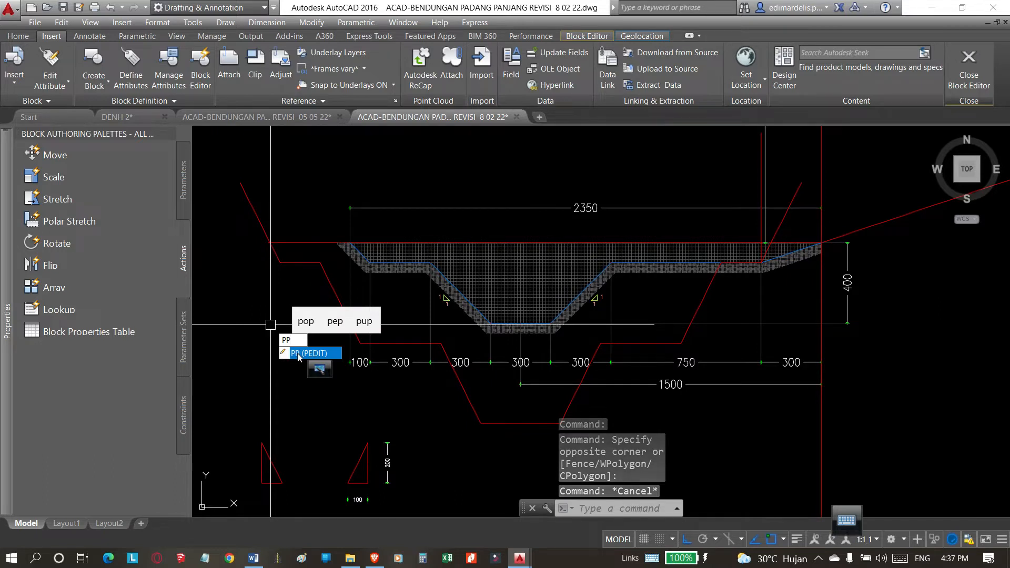
key("BackSpace")
type("E")
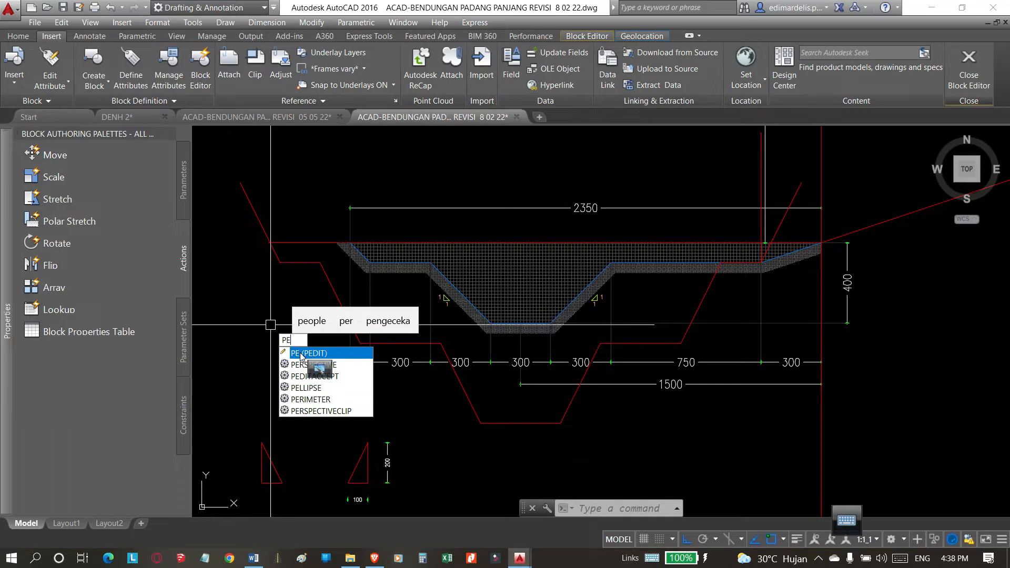
key("BackSpace")
type("p")
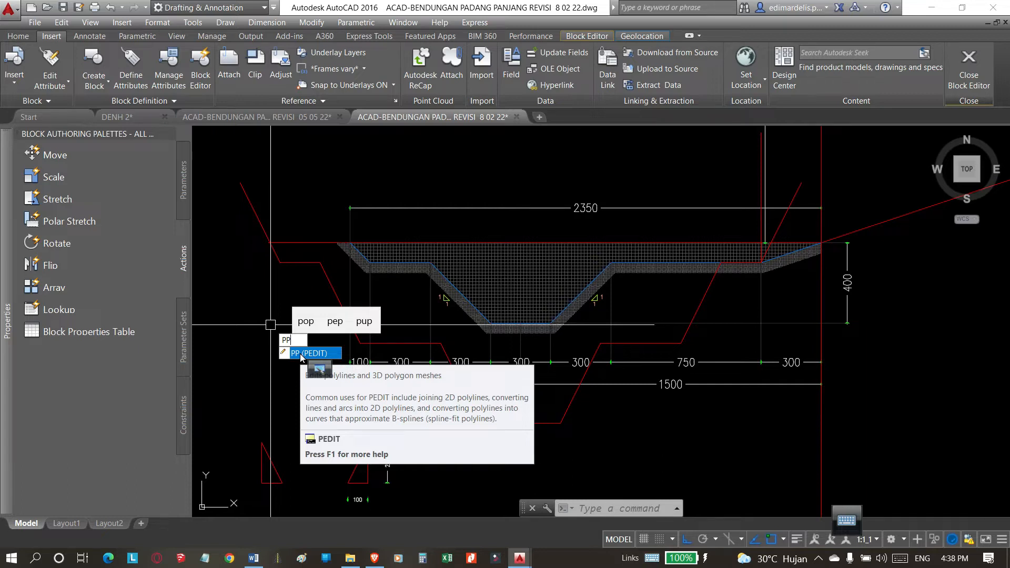
left_click(301, 355)
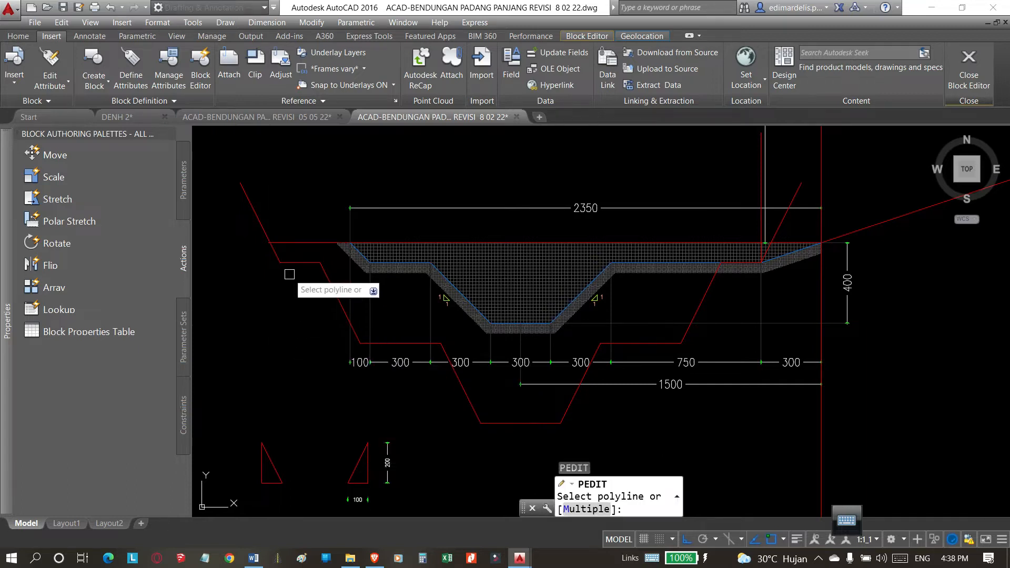
left_click(260, 230)
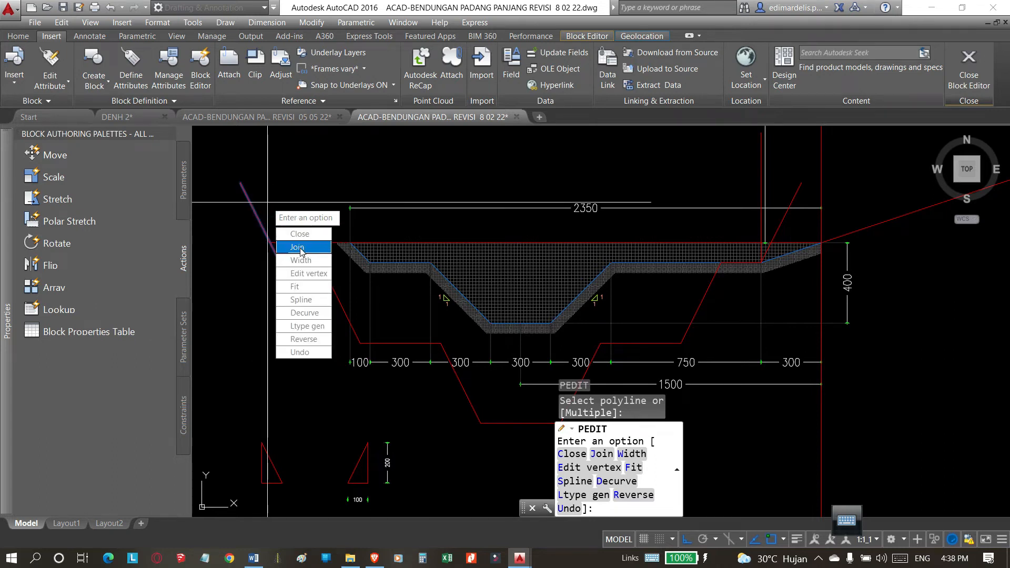
left_click(301, 248)
left_click(253, 217)
left_click(297, 263)
left_click(327, 286)
left_click(393, 348)
left_click(383, 335)
left_click(464, 396)
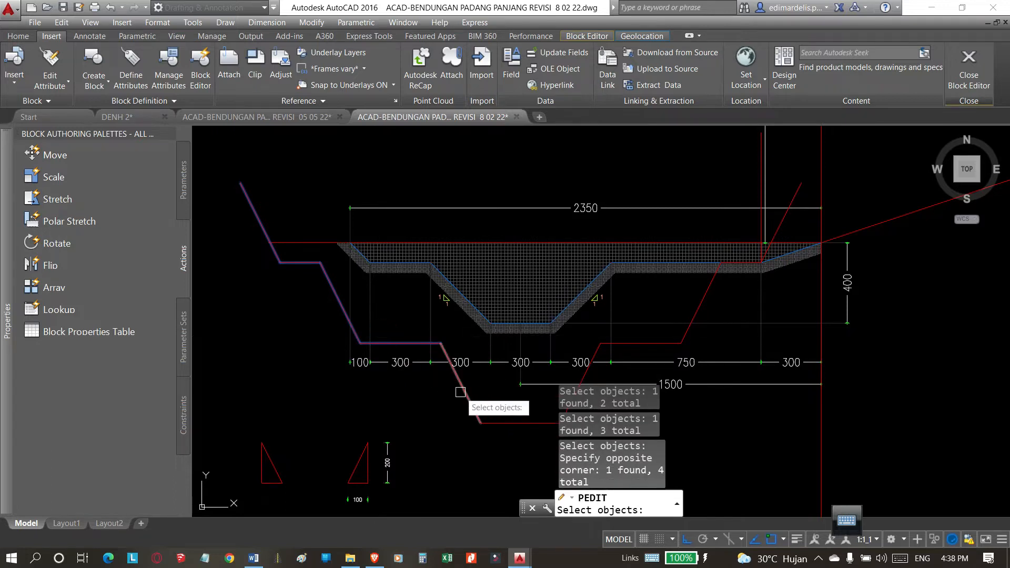
scroll(250, 313, "down", 3)
left_click(362, 356)
left_click(377, 350)
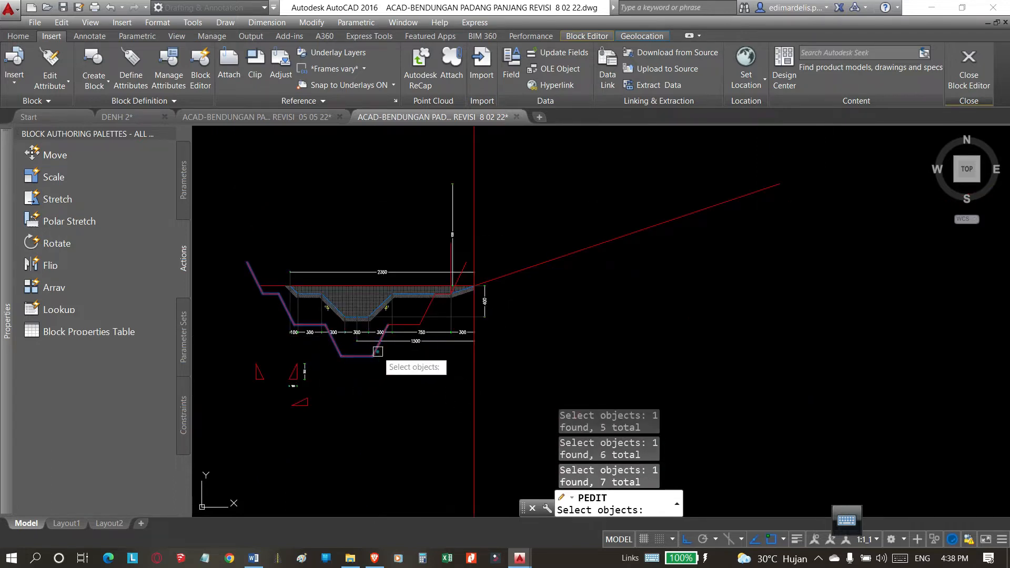
scroll(463, 271, "up", 2)
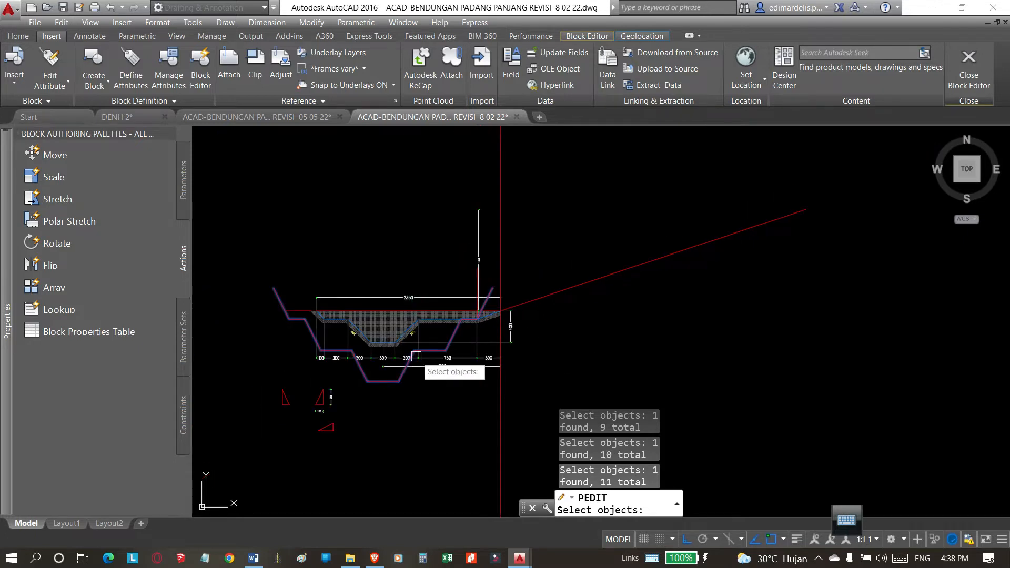
scroll(393, 385, "up", 2)
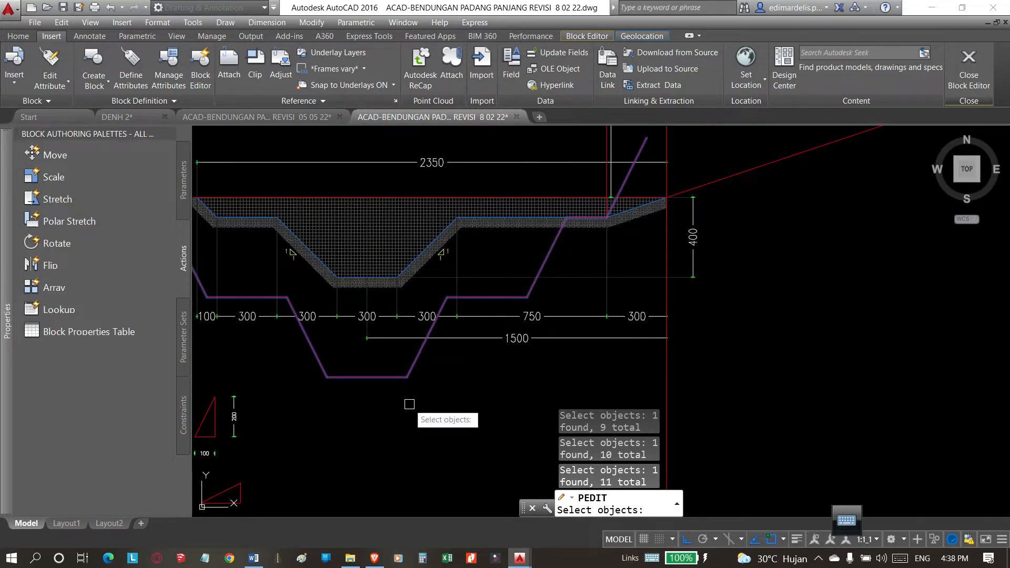
key("Return")
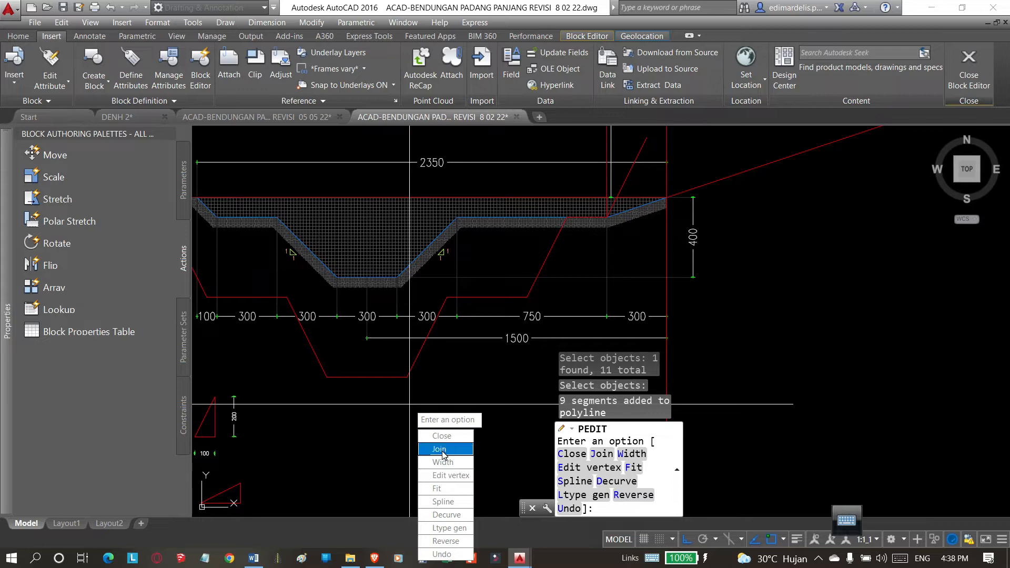
key("Return")
Select the new trench profile to check which segments belong to the joined polyline.
left_click(409, 376)
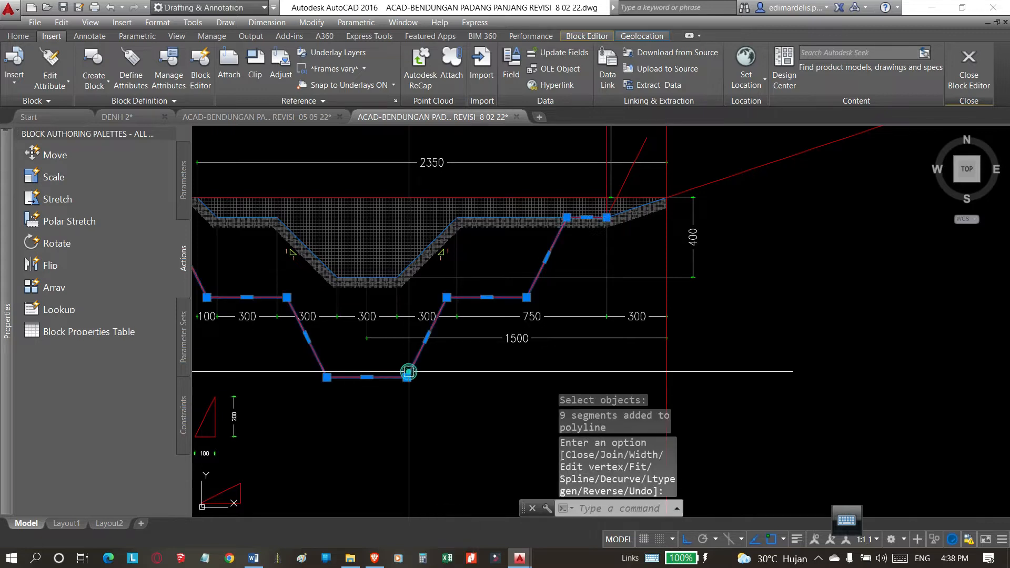
scroll(605, 327, "down", 2)
key("Escape")
key("Escape")
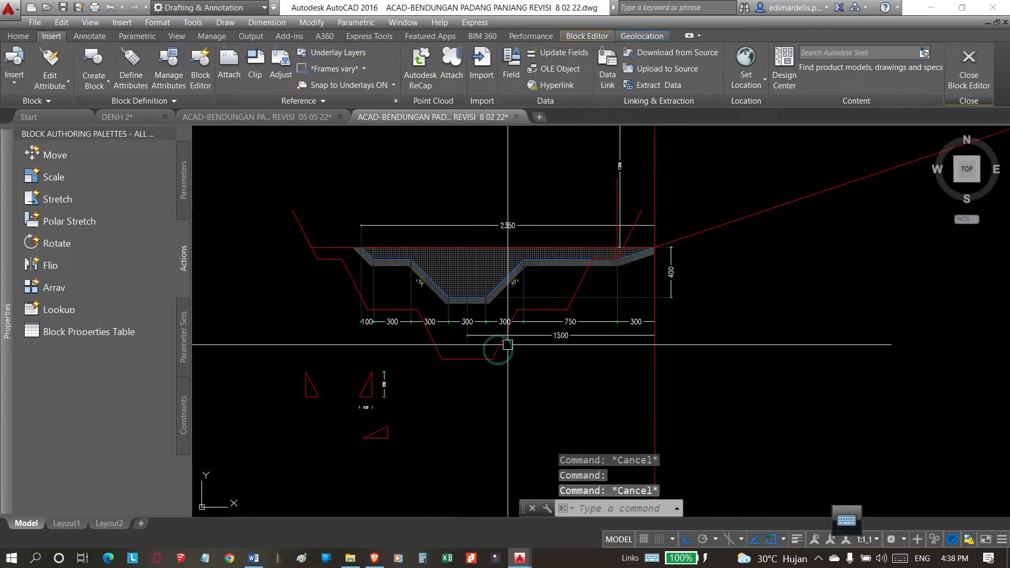
left_click(503, 342)
key("Escape")
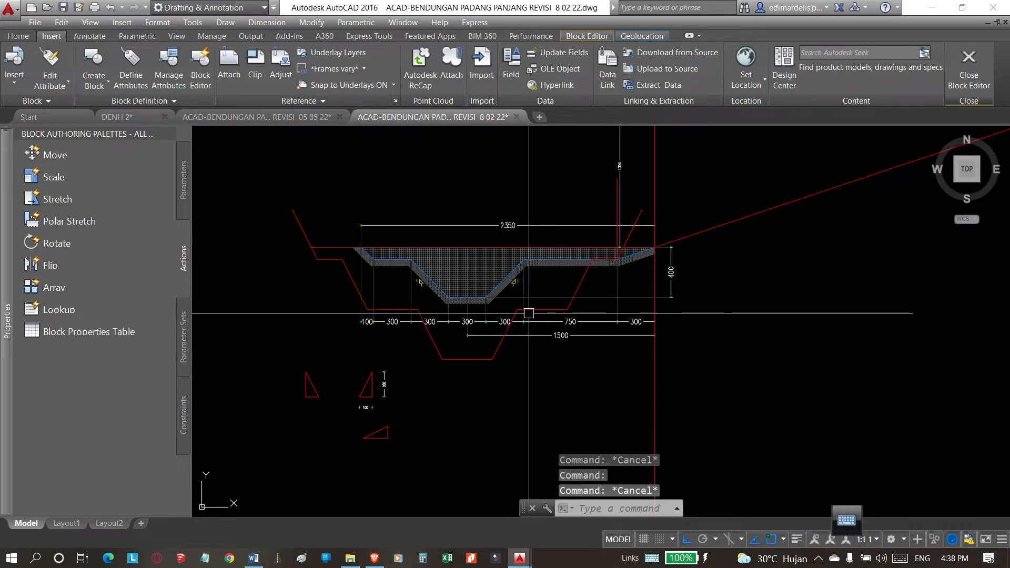
left_click(503, 341)
key("Escape")
Stretch the left end of the horizontal ground line outward past the new profile's left slope, to a length of about 34.
left_click(710, 227)
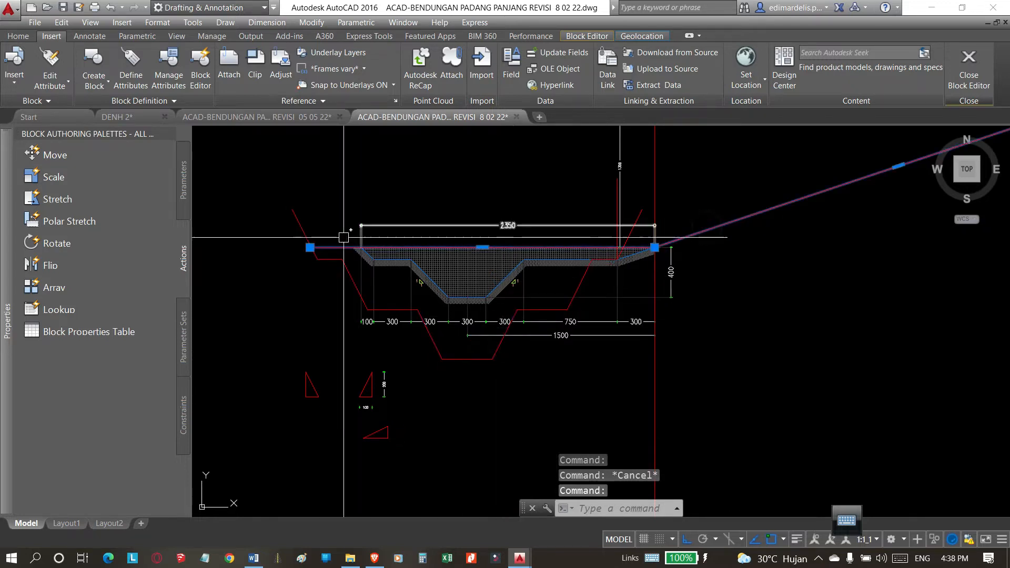
left_click(310, 247)
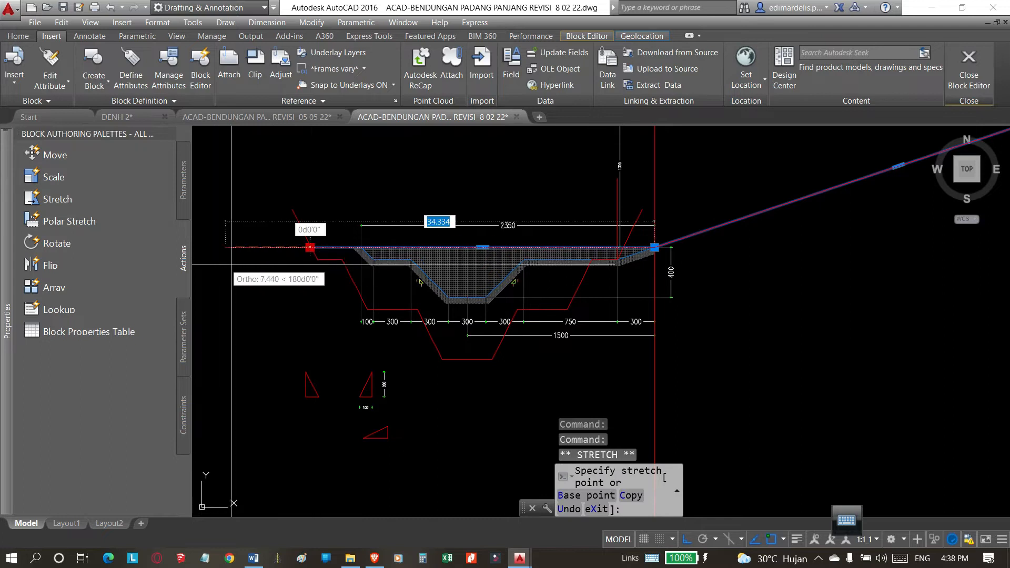
key("Escape")
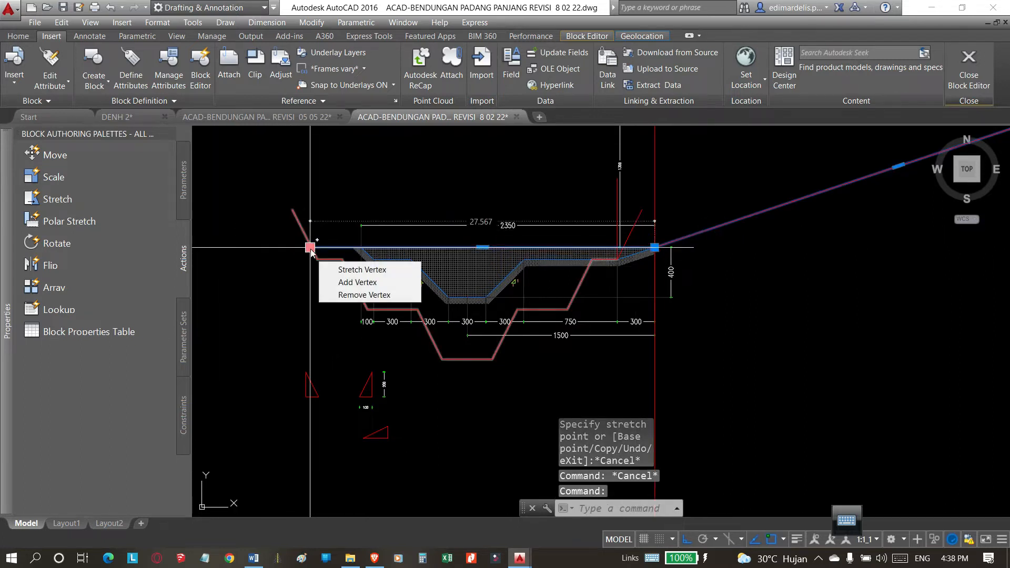
mouse_move(310, 247)
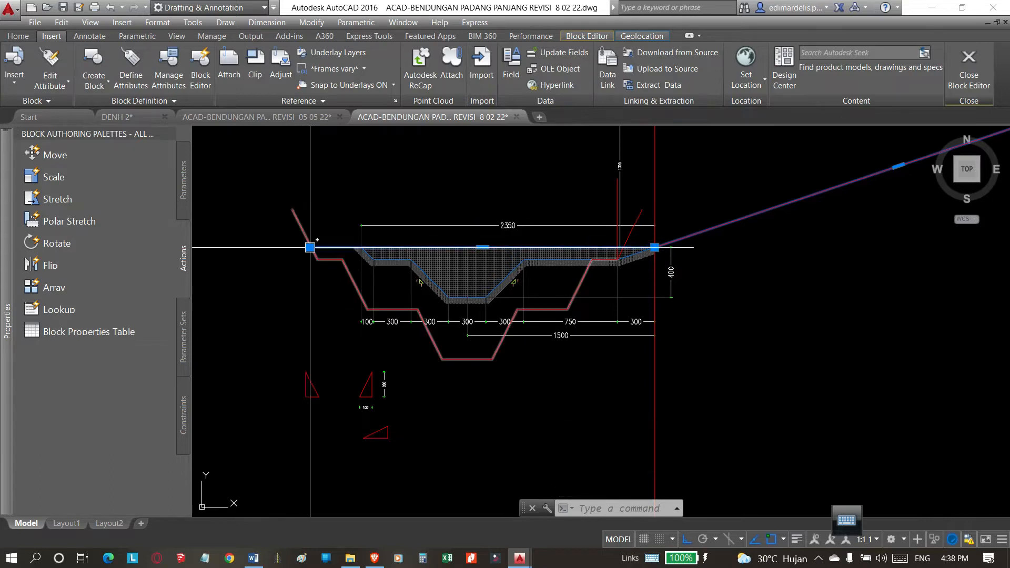
left_click(310, 247)
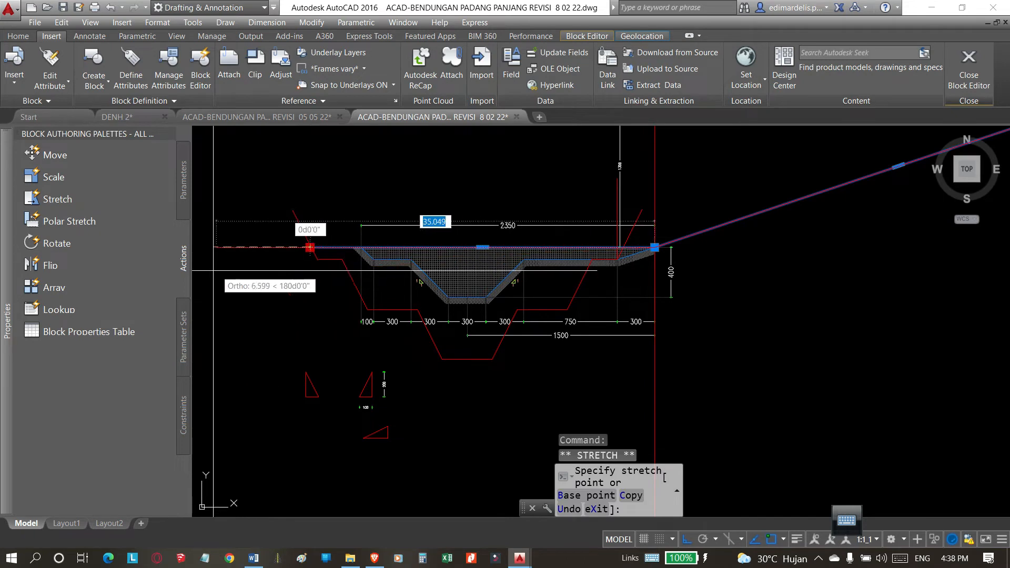
left_click(226, 276)
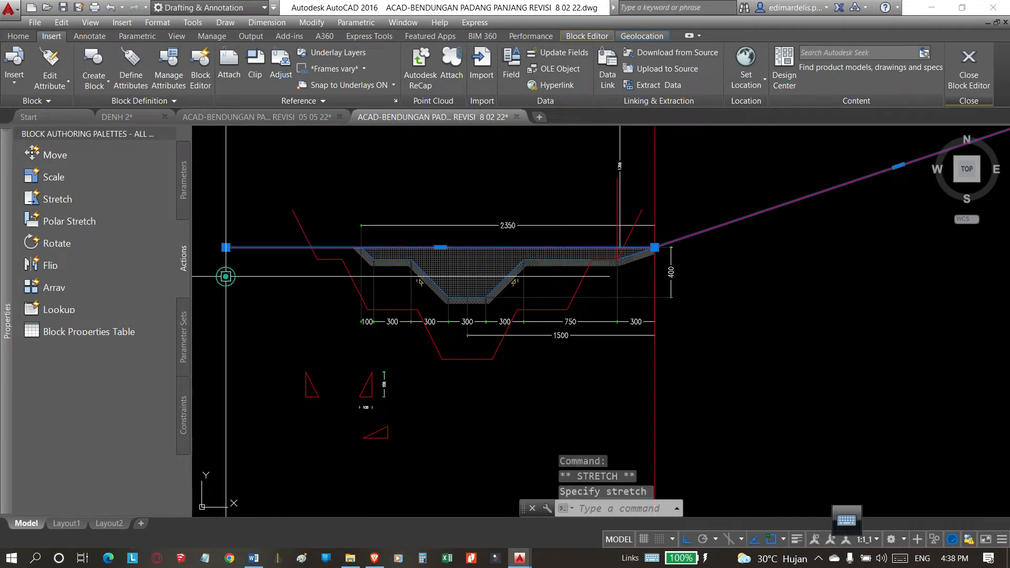
key("Escape")
left_click(296, 219)
key("Escape")
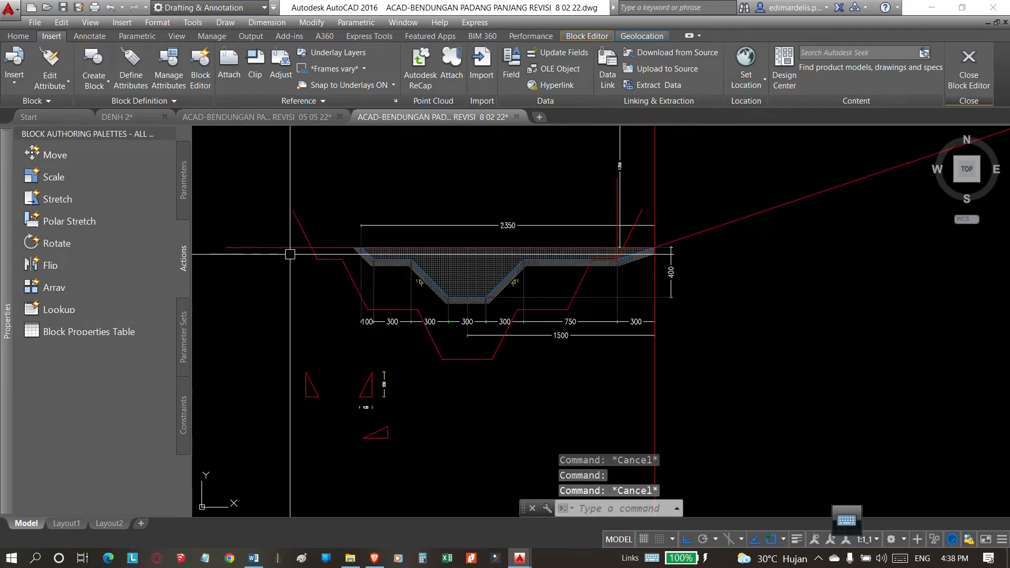
left_click(284, 247)
key("Escape")
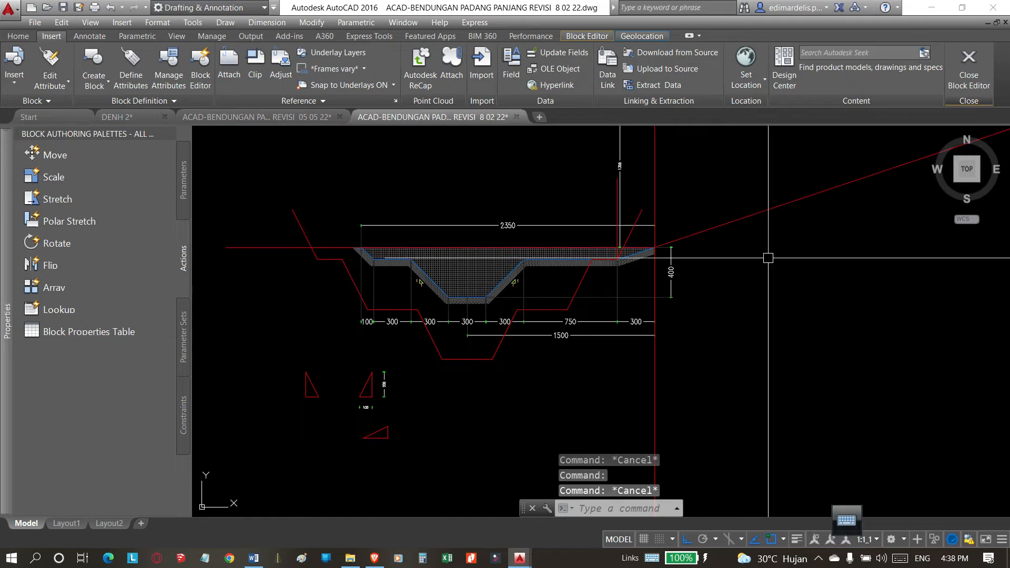
Erase the vertical dimension and the short vertical guide line above the section's right berm.
middle_click_drag(614, 205, 538, 224)
left_click(548, 204)
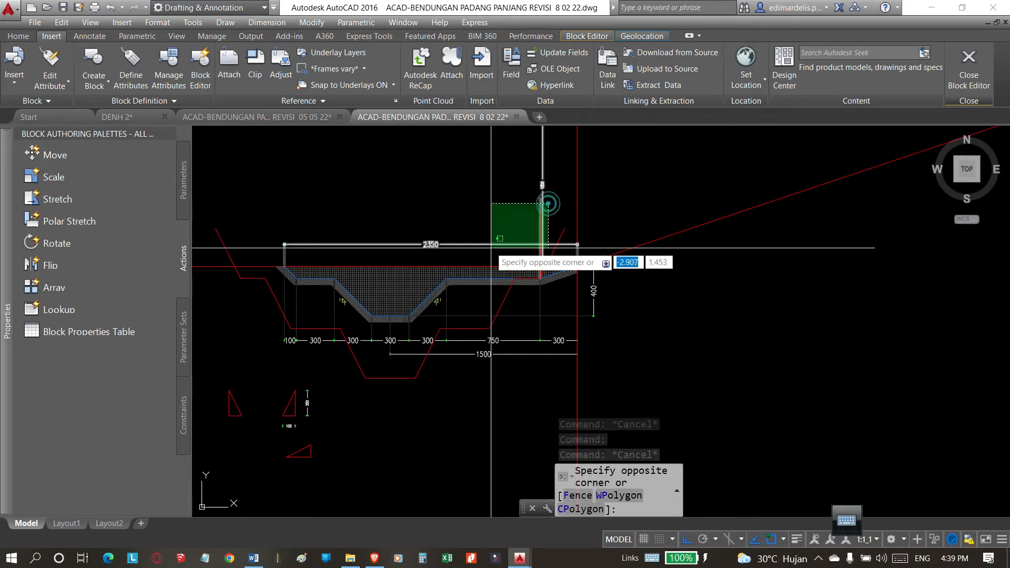
left_click(487, 247)
type("e")
key("Return")
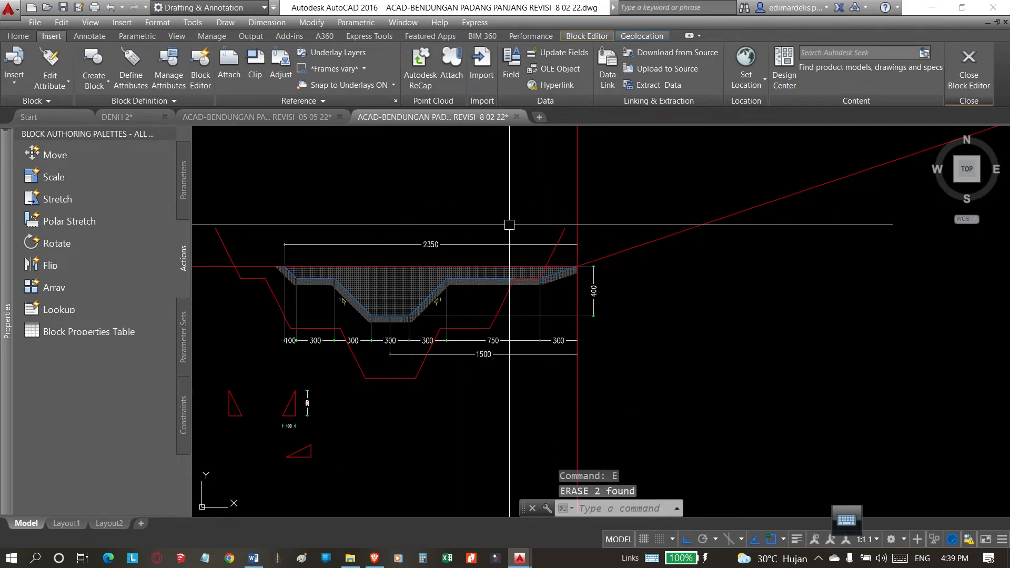
Erase the 1500, 750 and rightmost 300 dimensions below the trench section.
left_click(562, 328)
left_click(431, 389)
type("e")
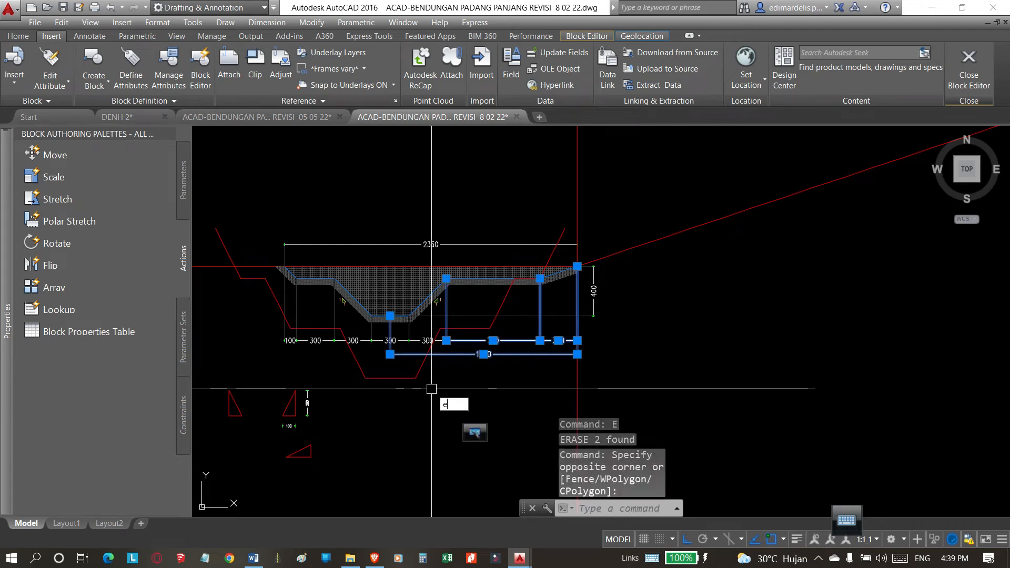
key("Return")
Erase the remaining row of 100 and 300 horizontal dimensions below the old trench section.
scroll(416, 345, "up", 4)
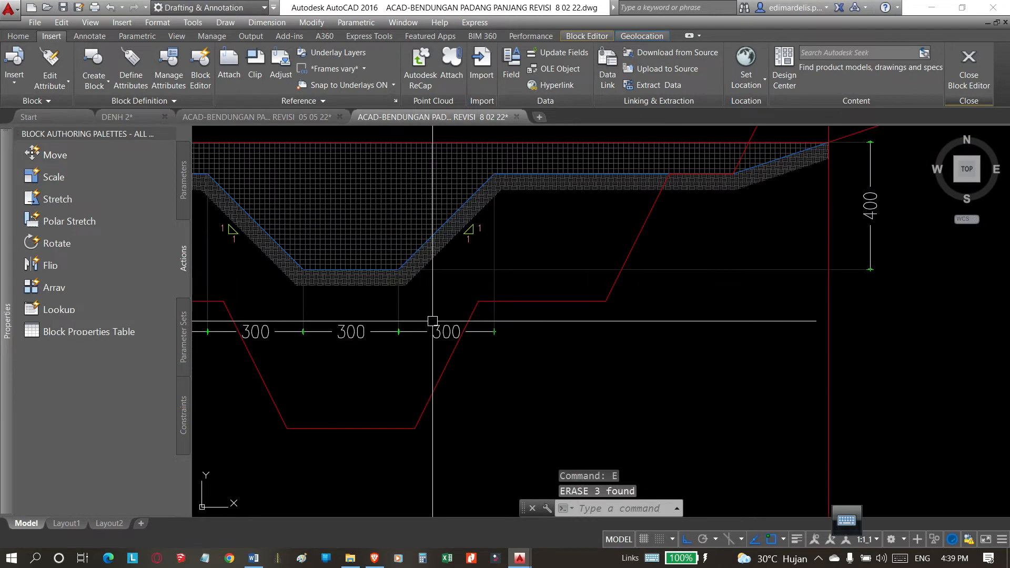
left_click(430, 333)
left_click(266, 343)
scroll(403, 317, "down", 4)
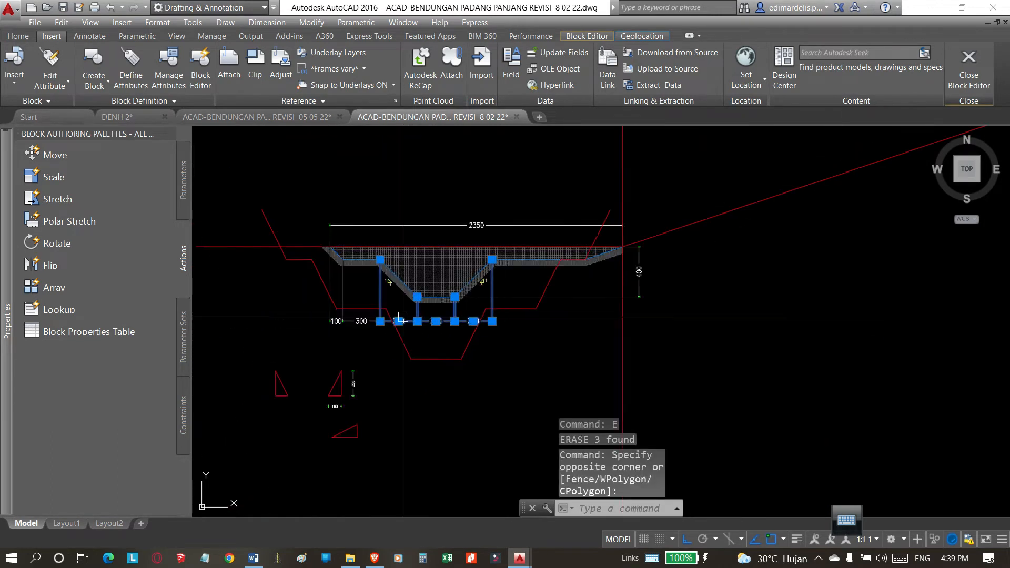
scroll(358, 316, "up", 4)
left_click(418, 300)
left_click(224, 381)
type("e")
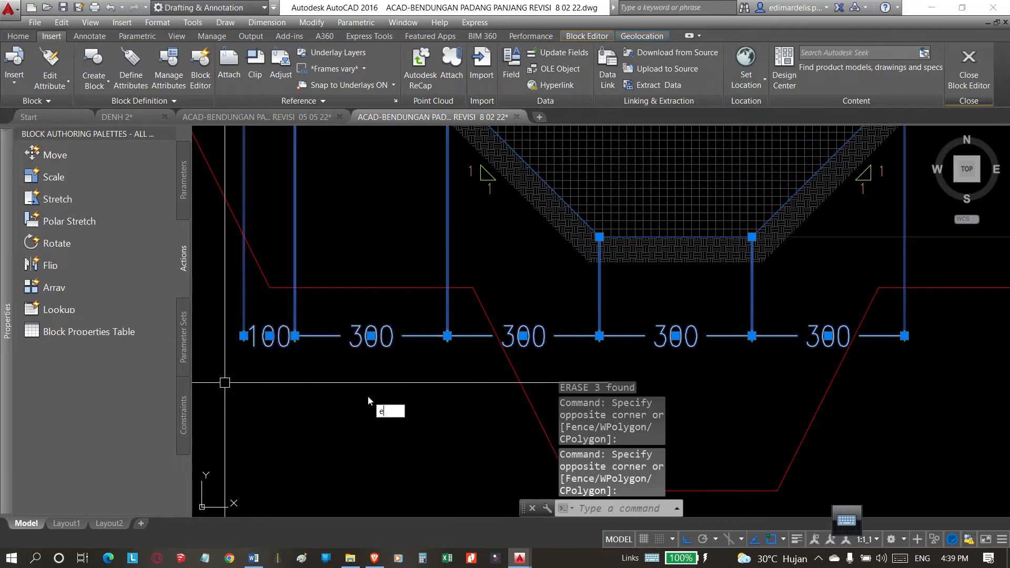
key("Return")
scroll(369, 397, "down", 6)
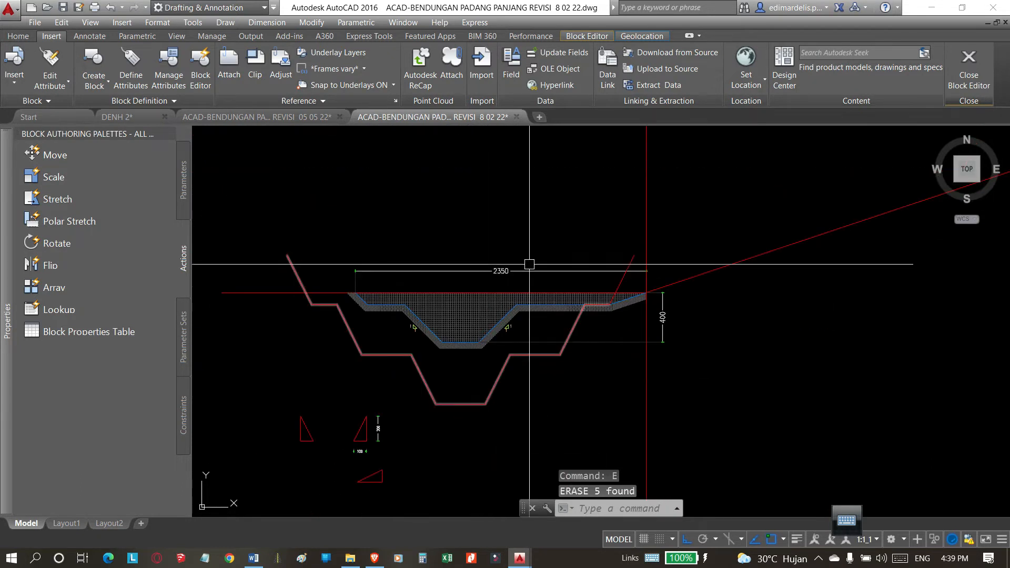
Erase the 2350 dimension above the trench section and the 400 depth dimension beside it.
left_click(563, 244)
left_click(473, 275)
key("Return")
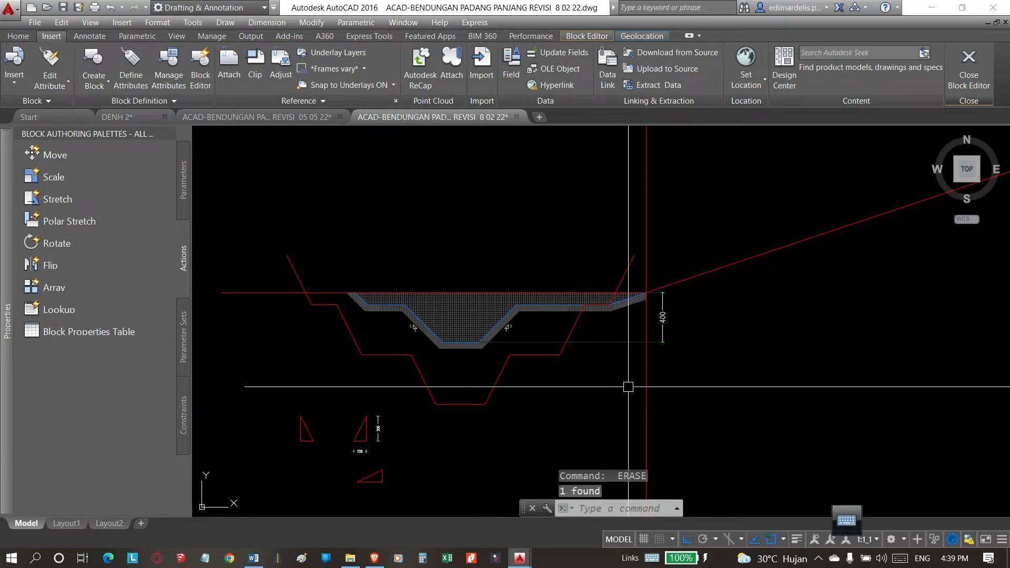
key("Escape")
left_click(661, 337)
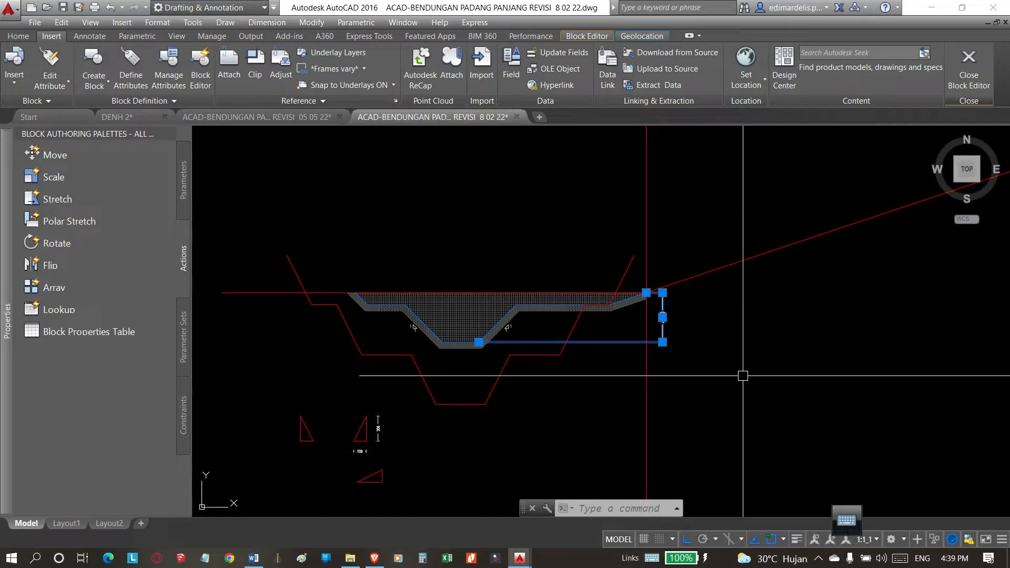
key("Delete")
Move the slope labels on both sides of the old hatched trench down below the new profile and the slope triangles.
scroll(421, 339, "up", 4)
left_click(351, 180)
left_click(489, 357)
left_click(570, 191)
left_click(685, 345)
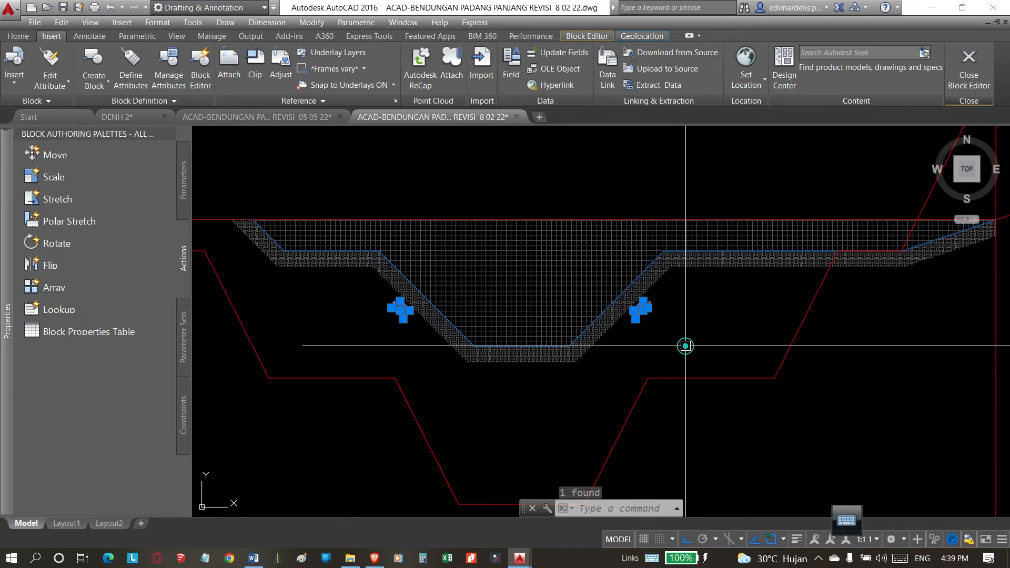
scroll(657, 344, "down", 8)
type("m")
key("Return")
left_click(612, 256)
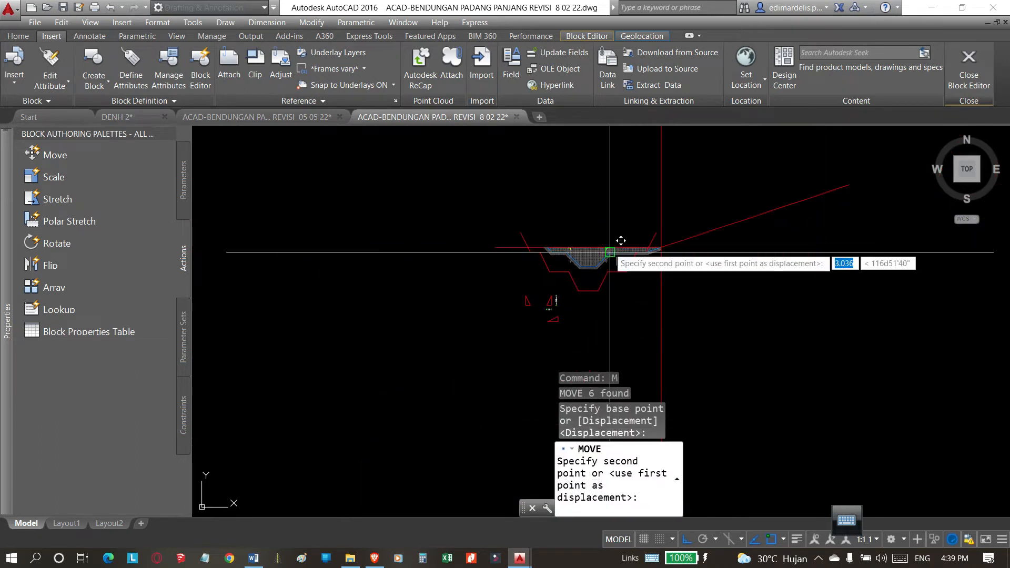
left_click(633, 343)
Move the old hatched trench section straight up, clear of the ground line and the new profile.
scroll(603, 342, "up", 2)
scroll(571, 342, "up", 6)
scroll(462, 304, "down", 6)
scroll(508, 279, "up", 4)
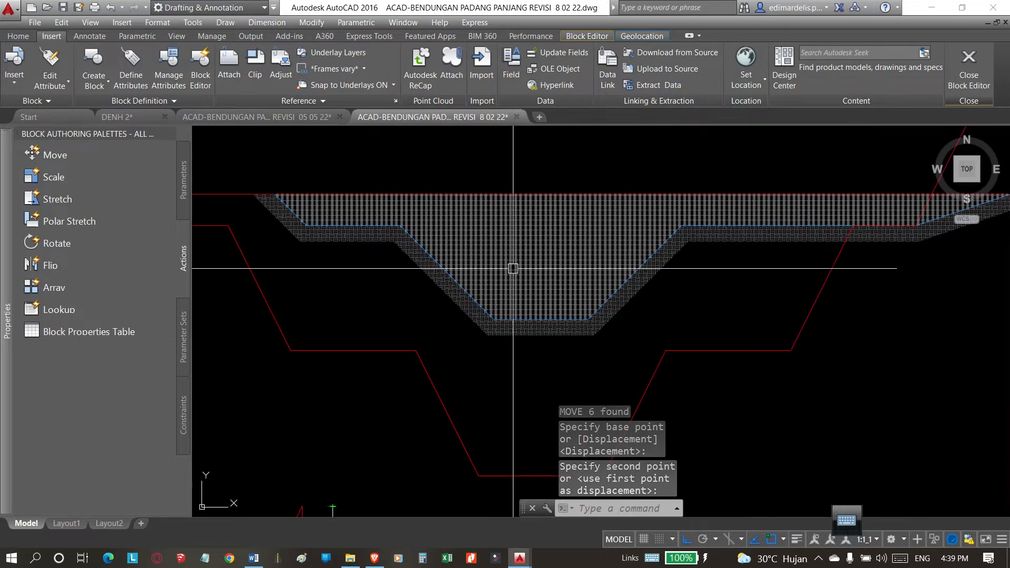
left_click(564, 361)
left_click(457, 273)
scroll(441, 371, "down", 6)
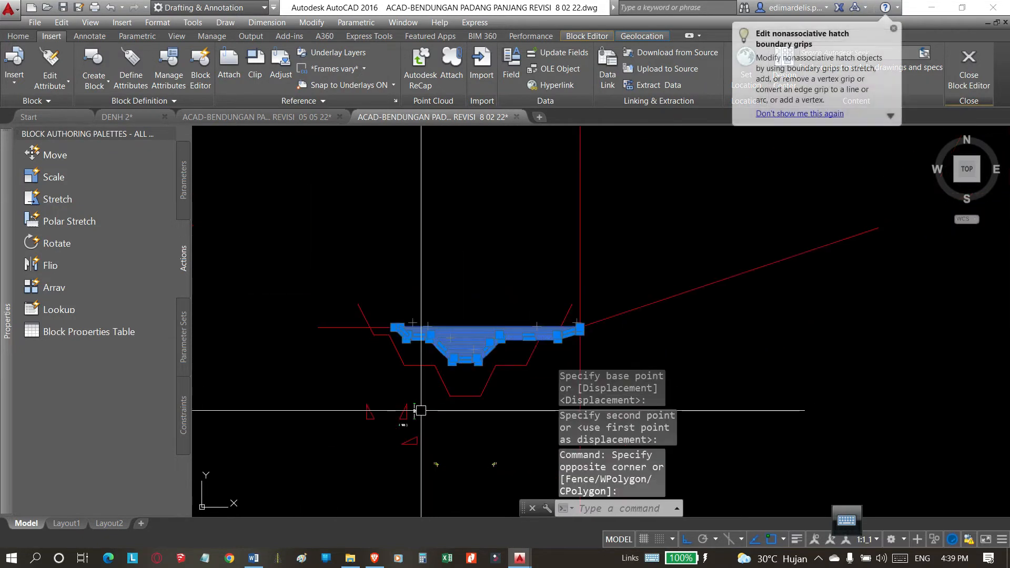
type("m")
key("Return")
left_click(289, 450)
left_click(268, 277)
key("Escape")
left_click(454, 329)
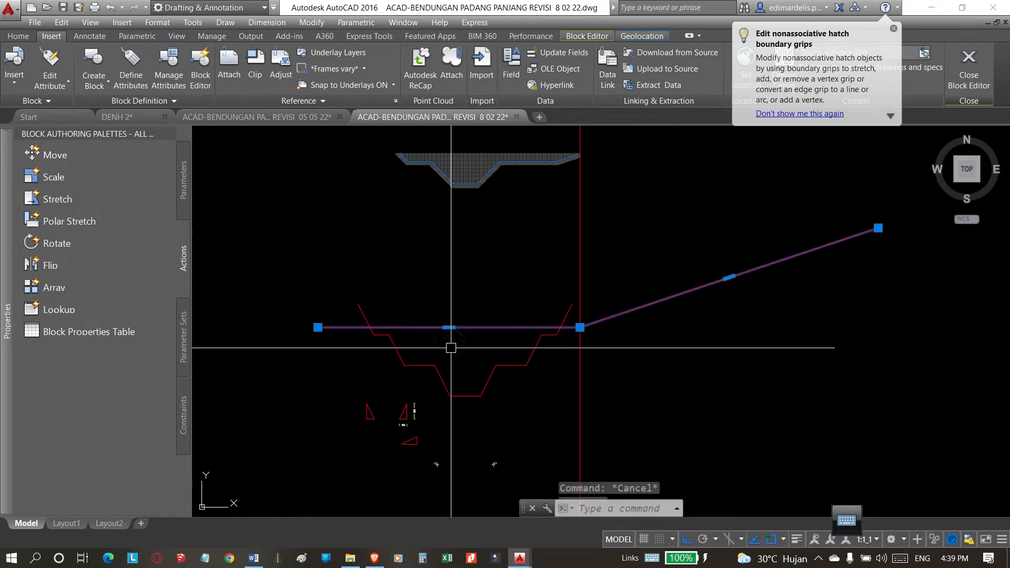
left_click(450, 348)
key("Escape")
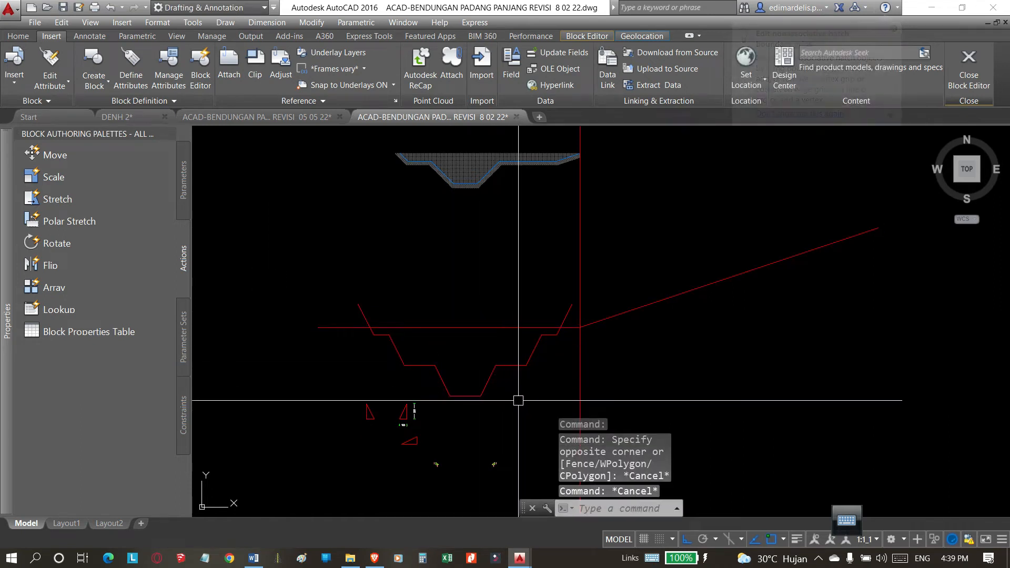
key("Escape")
type("tr")
key("Return")
key("Escape")
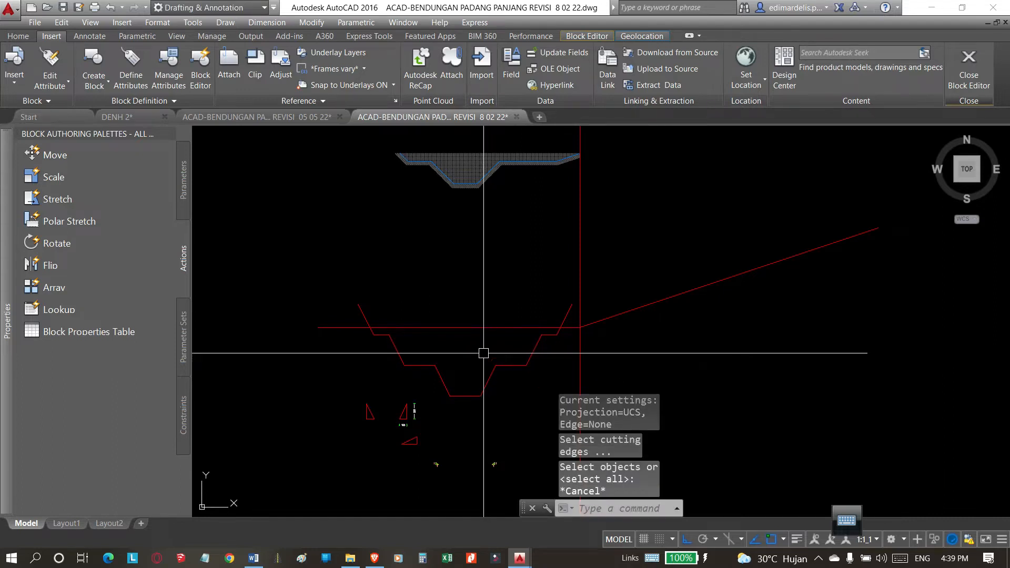
Try to trim the new profile's protruding slope ends with the ground line as the cutting edge, and undo the trim.
type("tr")
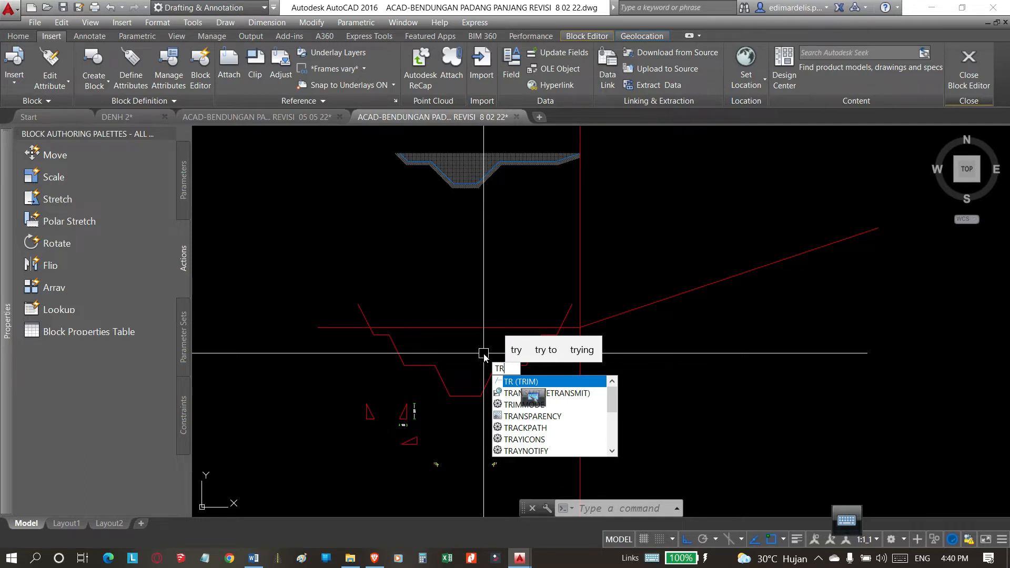
key("Return")
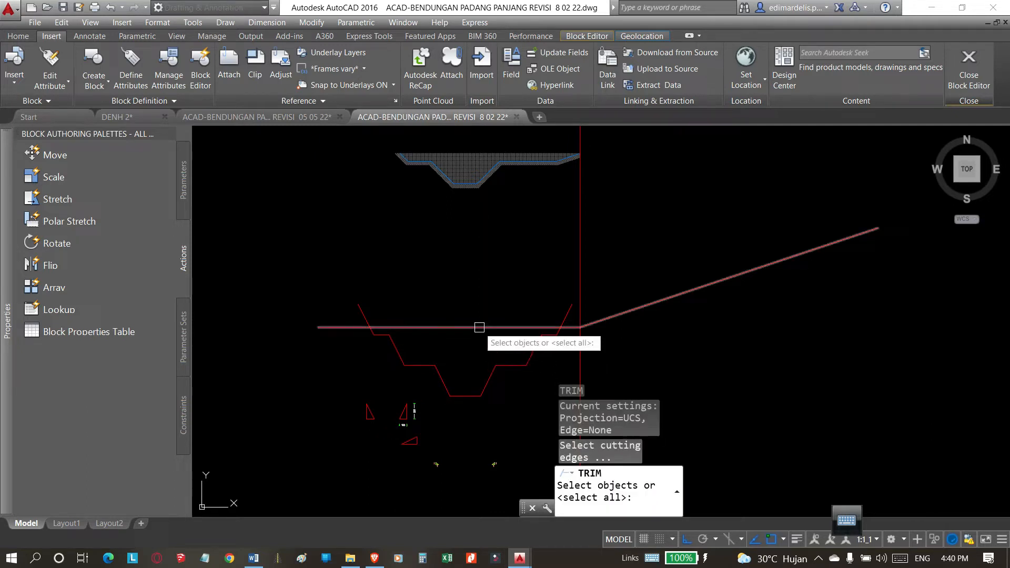
left_click(474, 328)
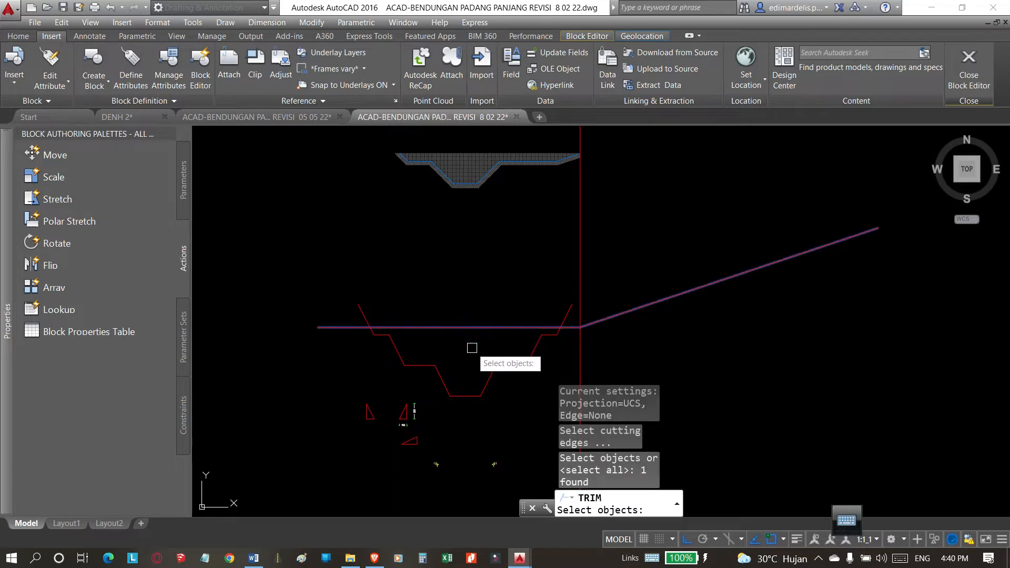
key("Return")
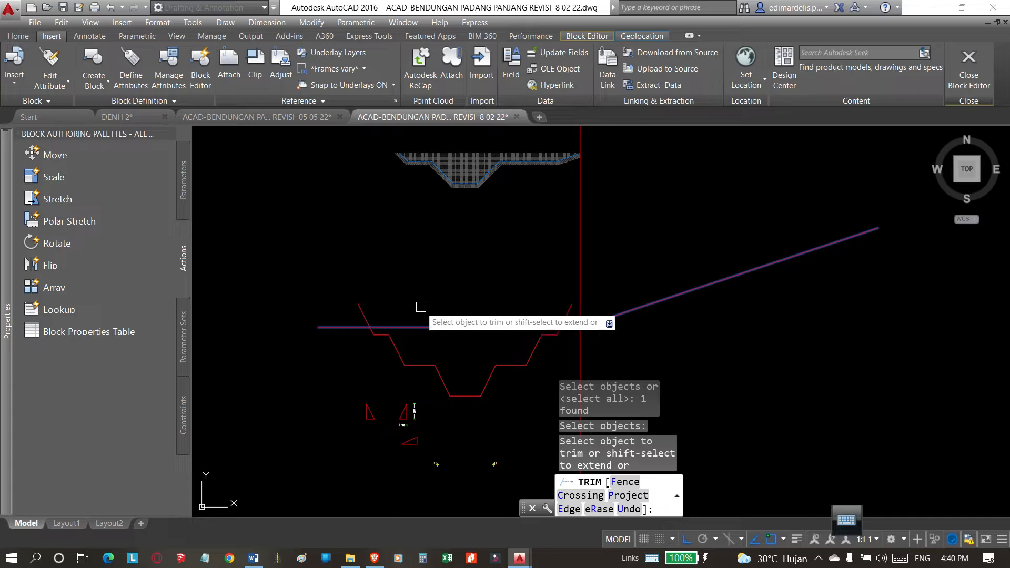
left_click(362, 311)
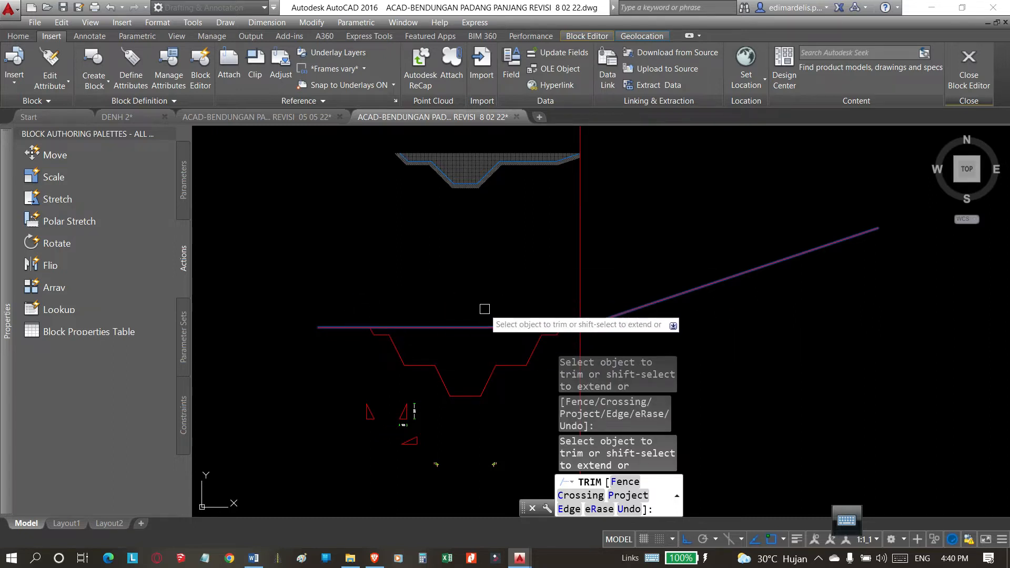
key("Escape")
key("ctrl+z")
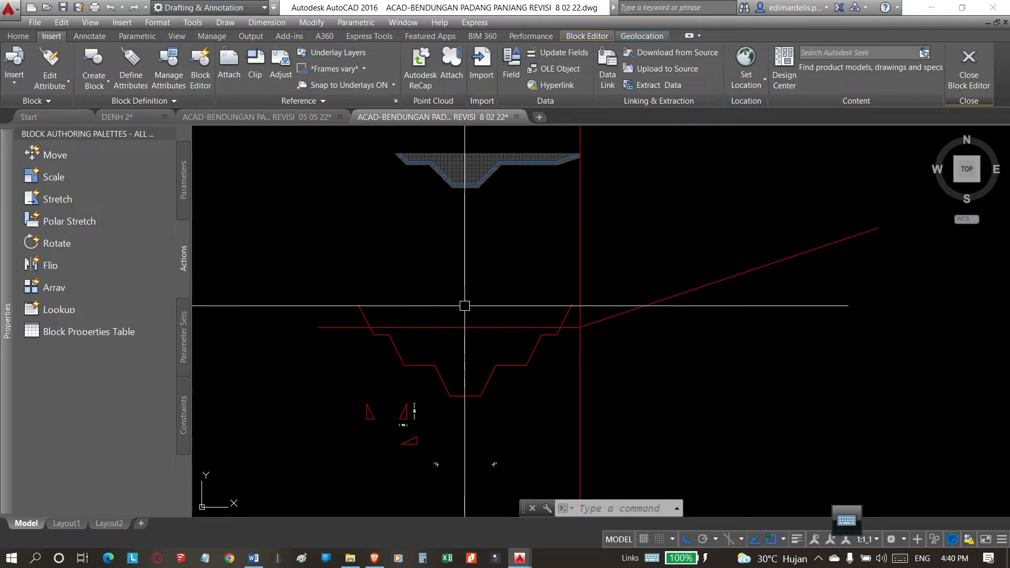
type("tr")
key("Return")
key("Return")
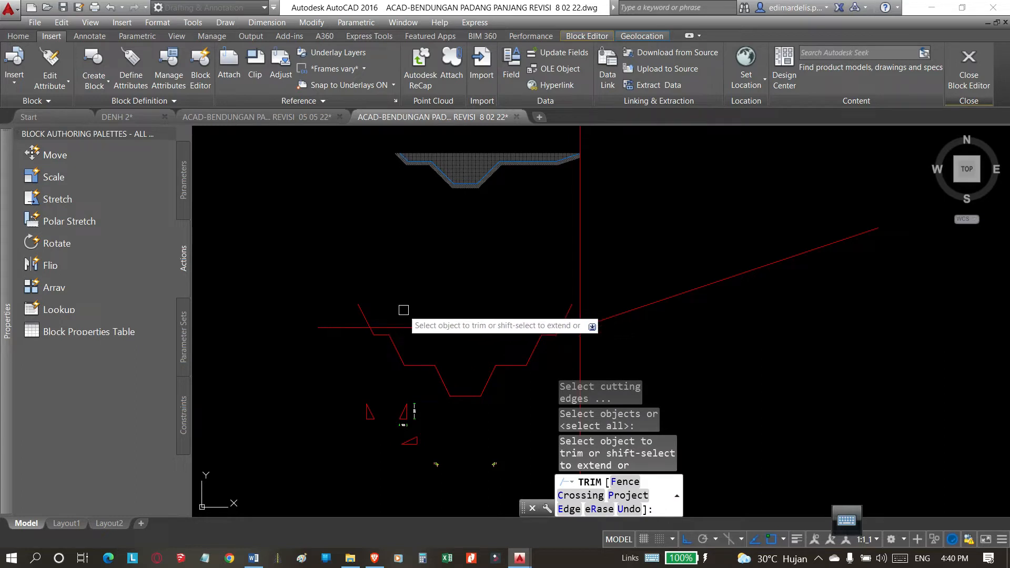
key("Escape")
type("t")
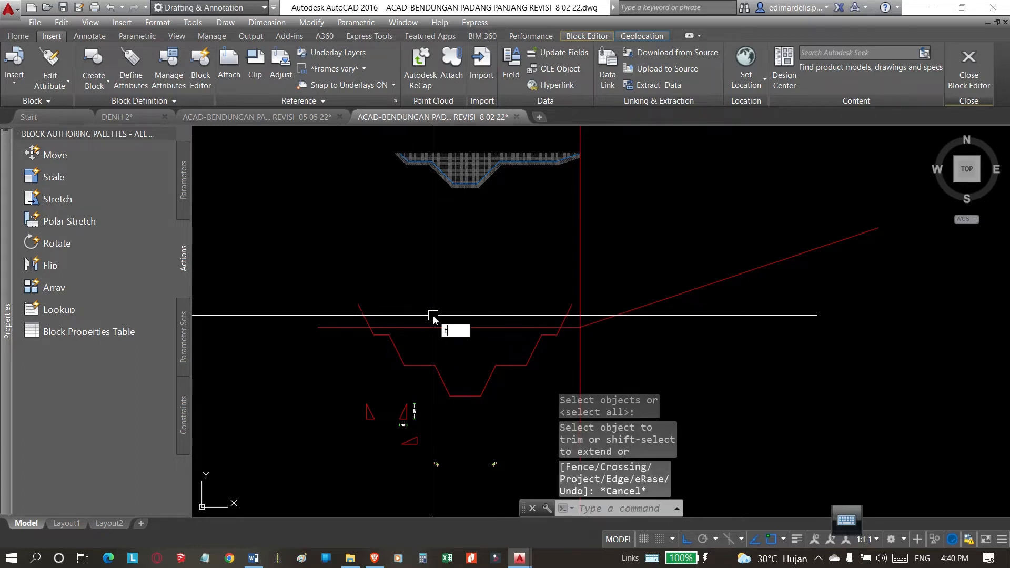
type("r")
key("Return")
key("Return")
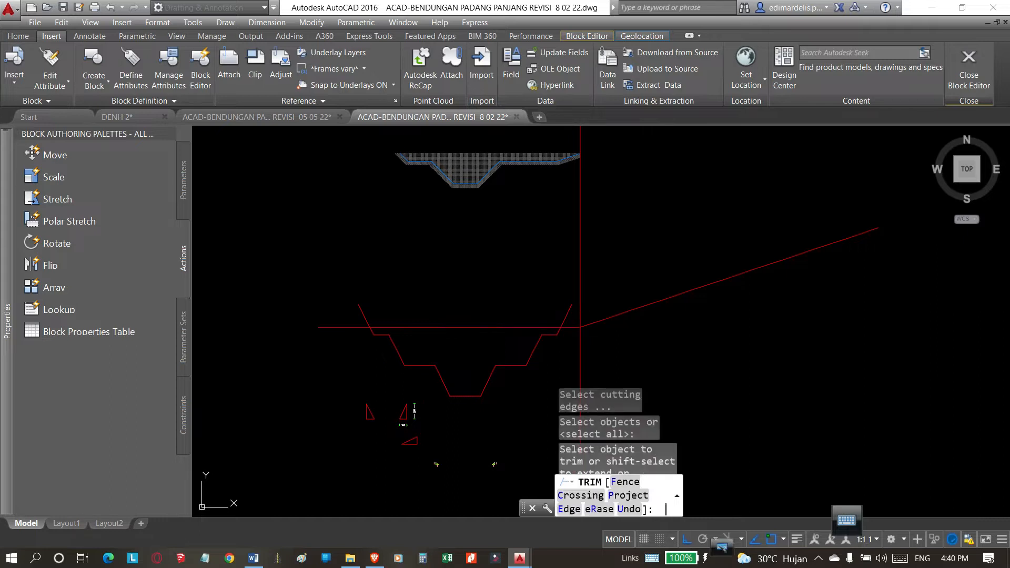
key("Escape")
type("tr")
key("Return")
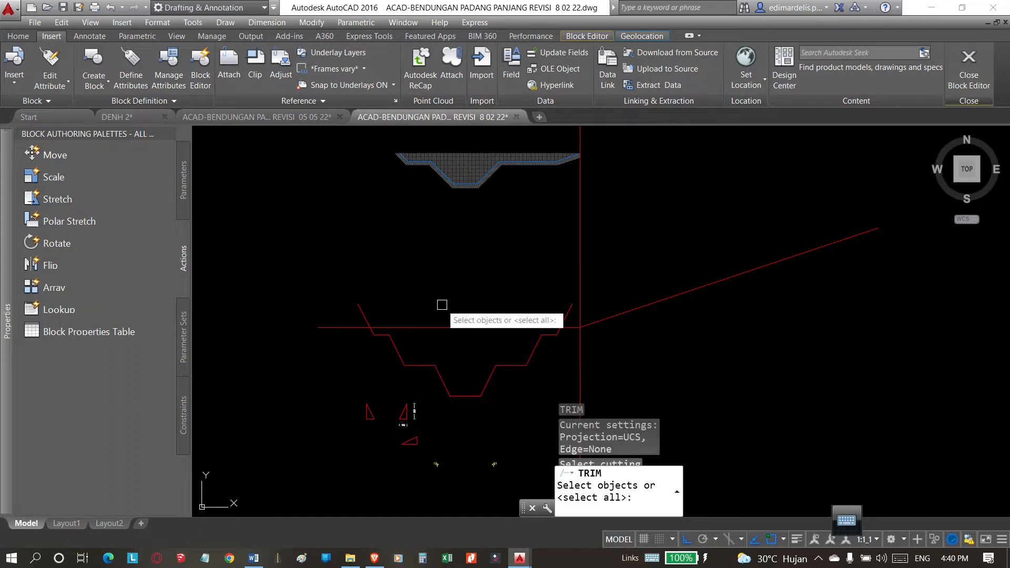
key("Escape")
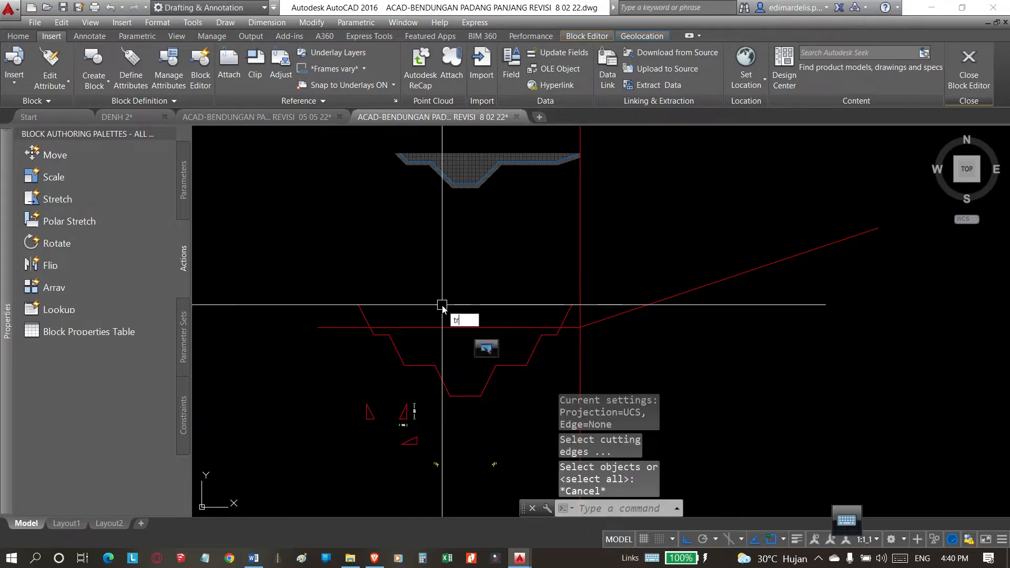
Trim the new profile's outer slope ends above the ground line, using all objects as cutting edges.
key("Return")
key("Return")
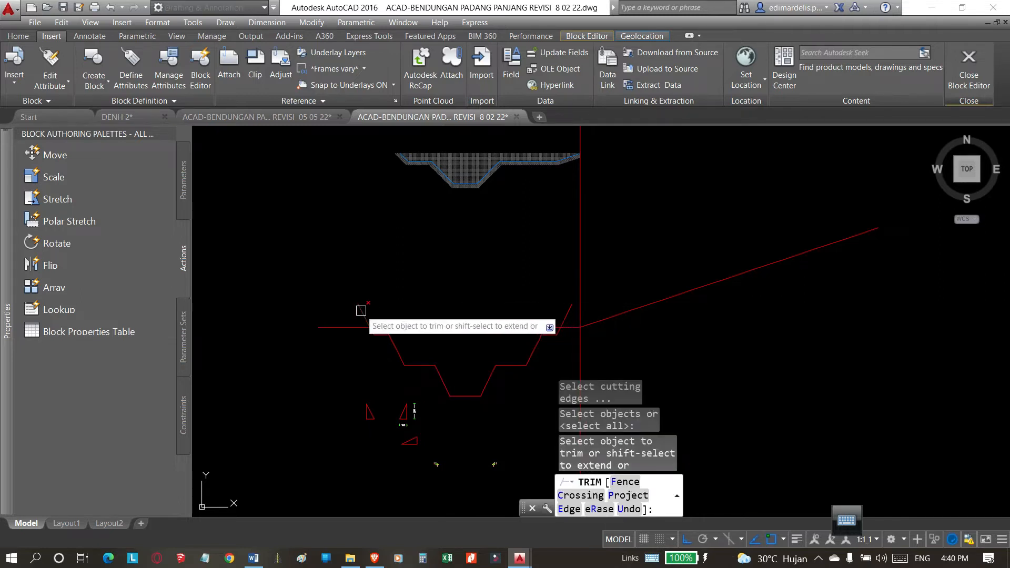
left_click(361, 310)
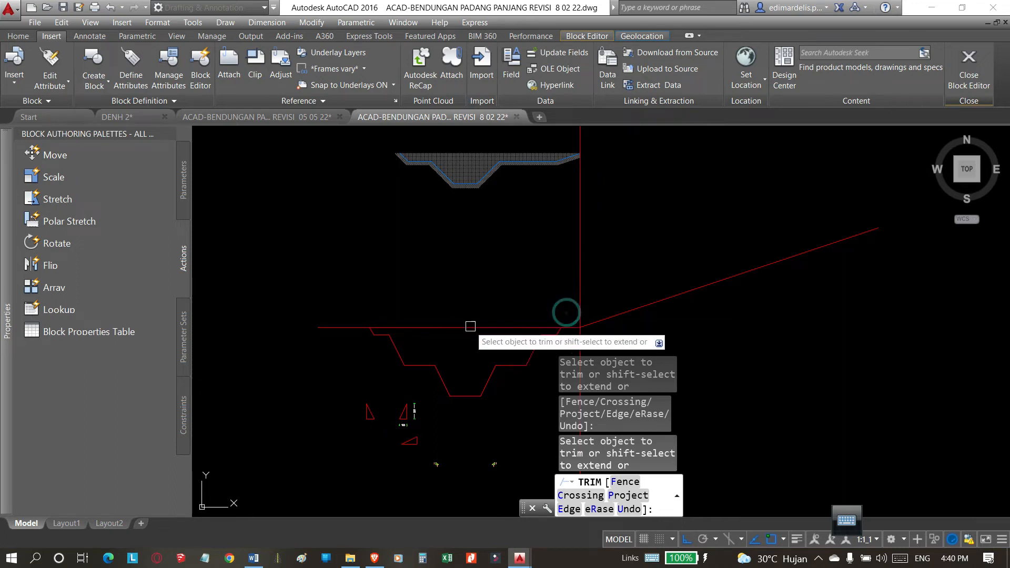
key("Escape")
left_click(524, 353)
left_click(429, 297)
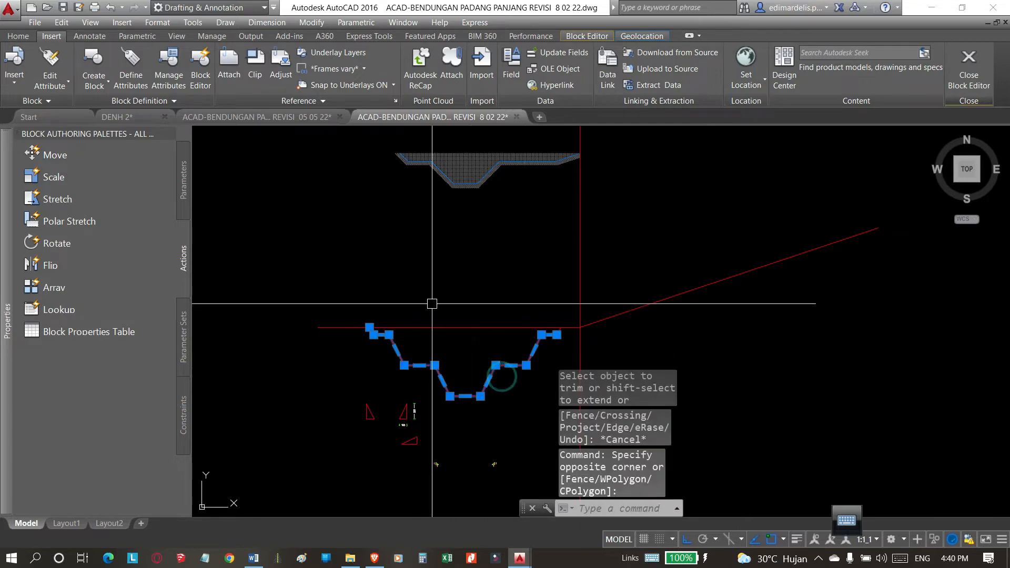
key("Escape")
Erase the vertical construction line at the bend where the ground line meets the inclined embankment line.
scroll(440, 316, "down", 3)
scroll(458, 326, "up", 5)
scroll(467, 326, "down", 2)
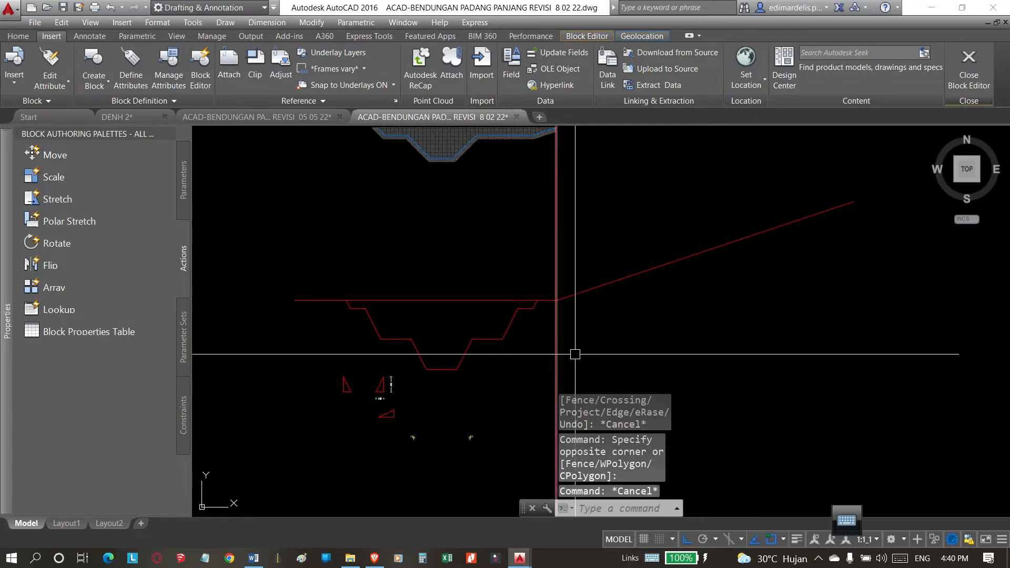
left_click(575, 339)
left_click(542, 358)
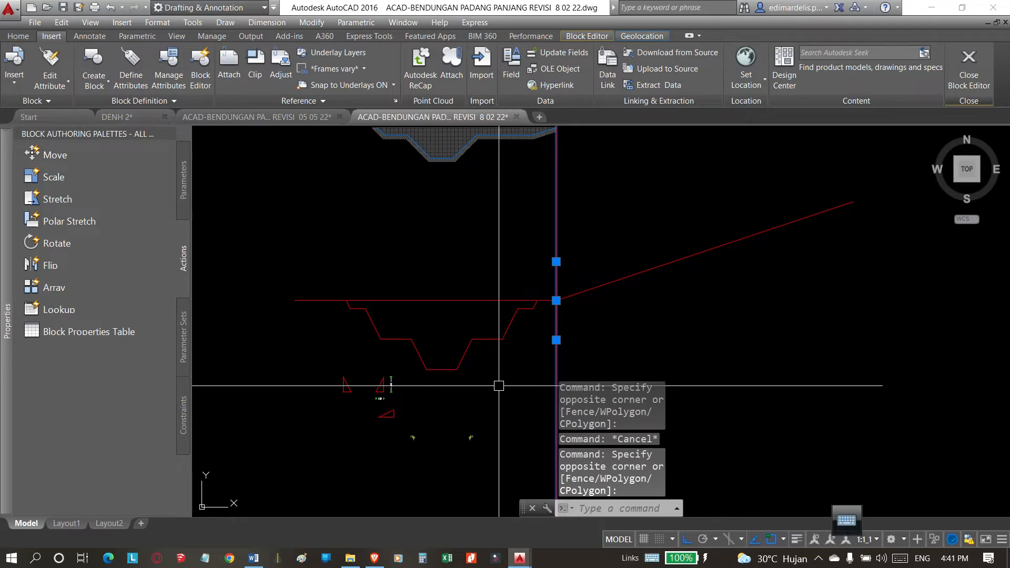
type("E")
key("Return")
Examine the trimmed stepped profile polyline below the ground line.
scroll(389, 324, "up", 3)
left_click(411, 343)
scroll(419, 328, "up", 2)
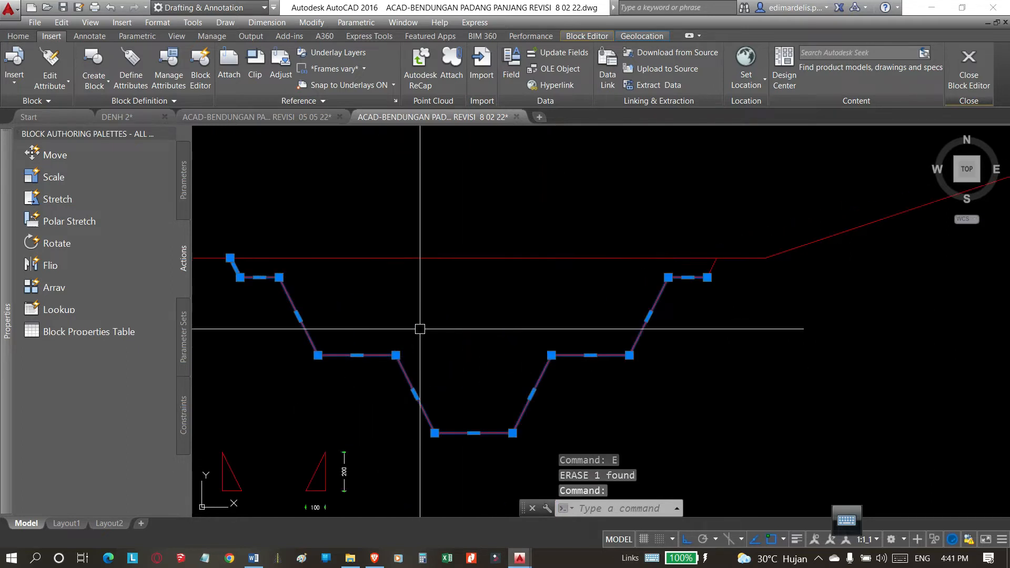
key("Escape")
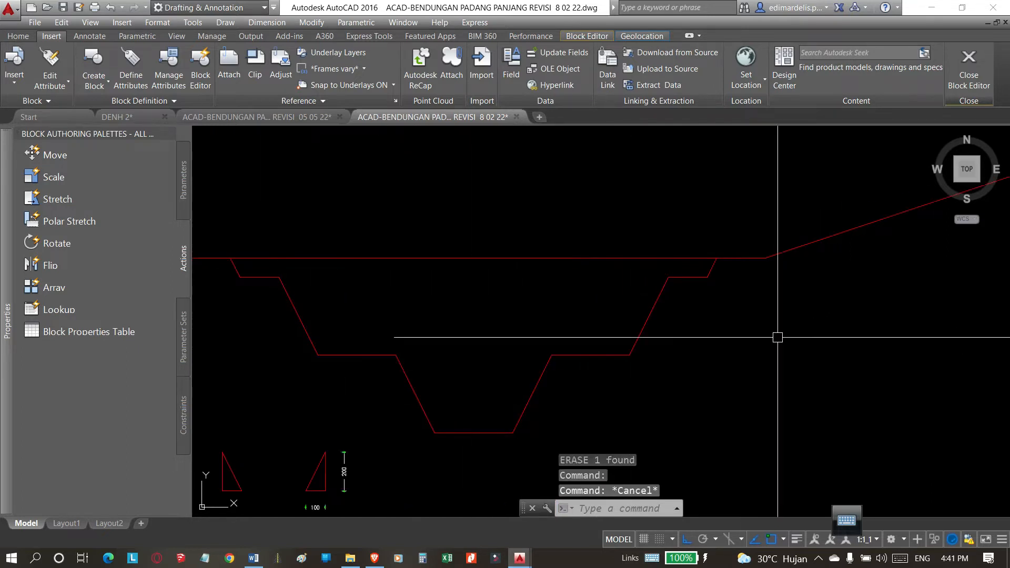
scroll(459, 322, "down", 2)
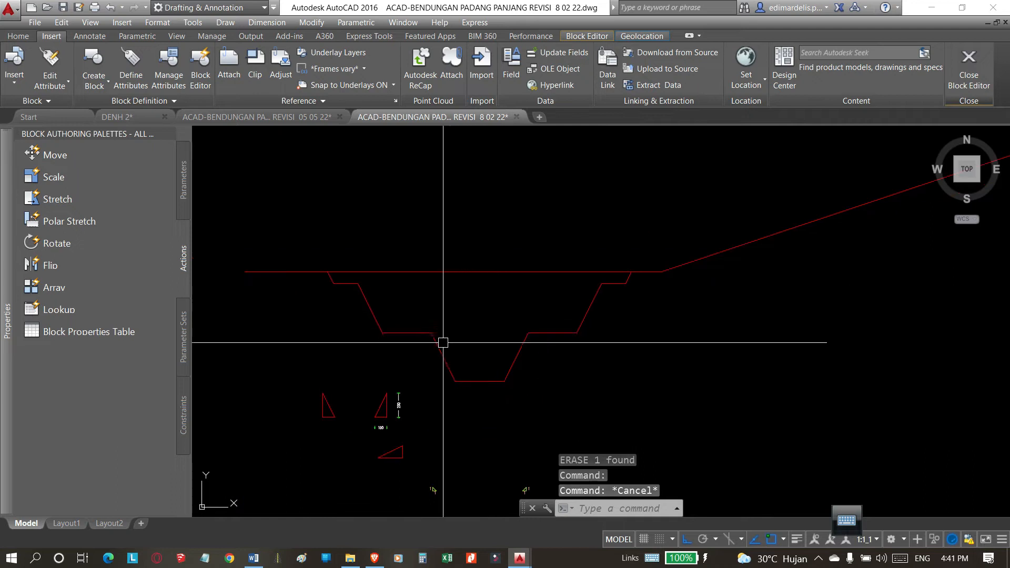
left_click(443, 343)
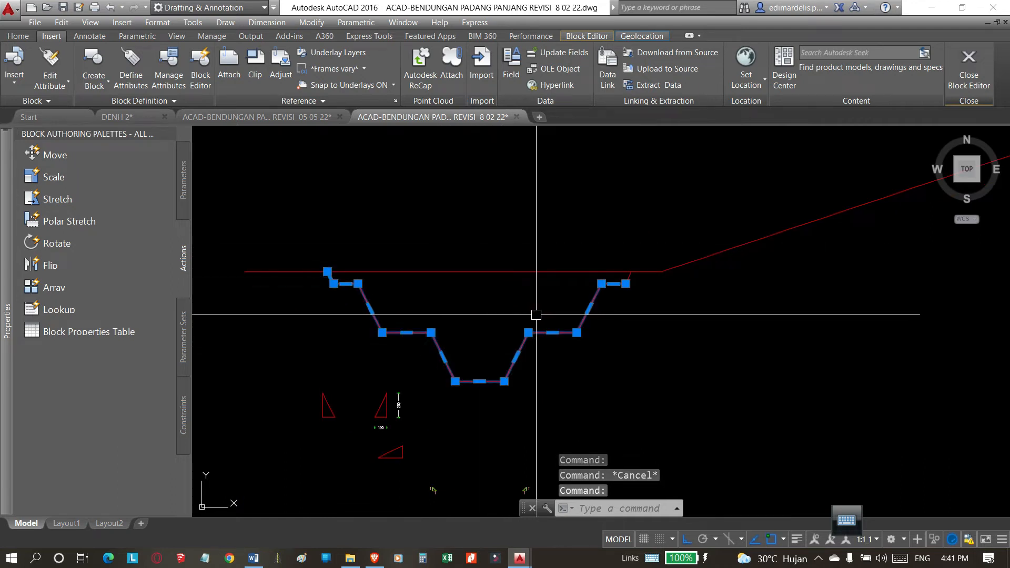
left_click(520, 359)
key("Escape")
left_click(559, 333)
key("Escape")
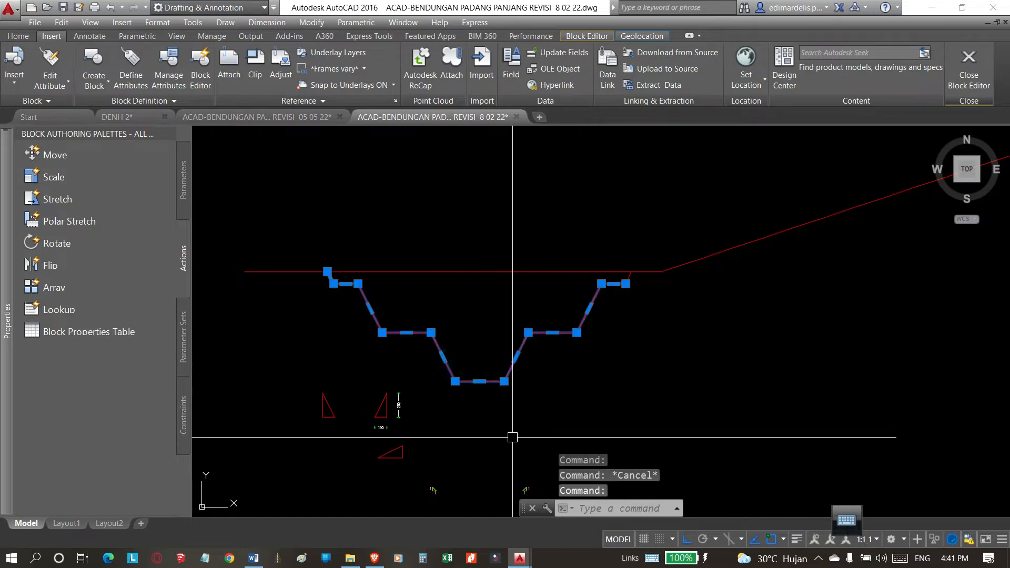
key("Escape")
Draw two vertical polylines from the inner corners of the profile's lower berms up past the ground line.
type("pl")
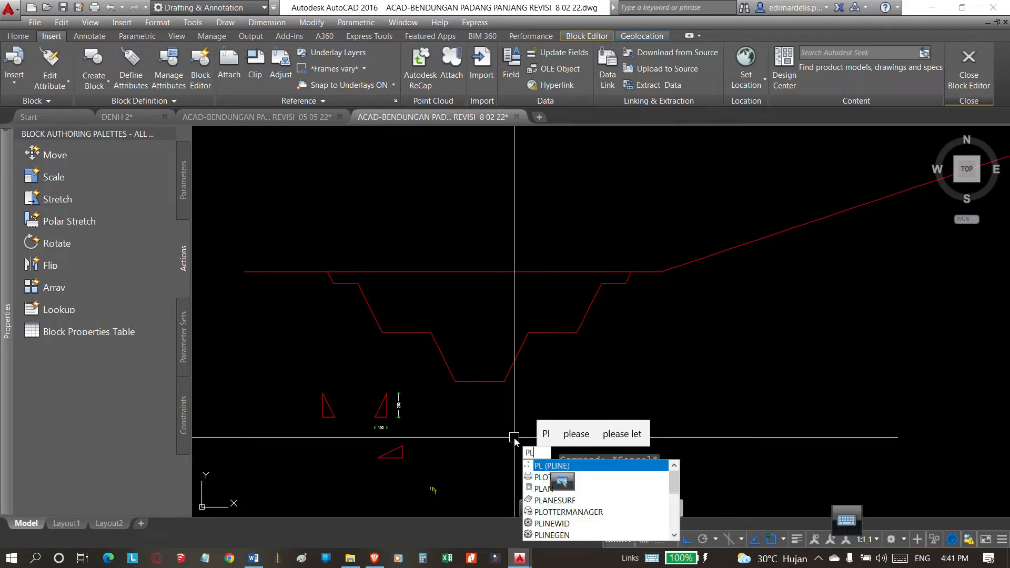
key("Return")
left_click(430, 332)
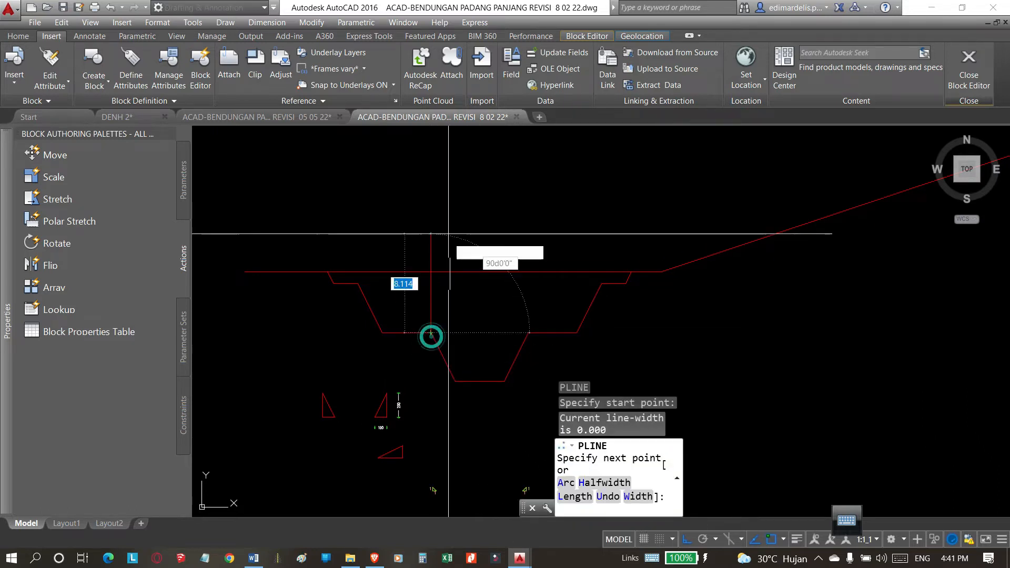
left_click(434, 197)
key("Return")
key("Return")
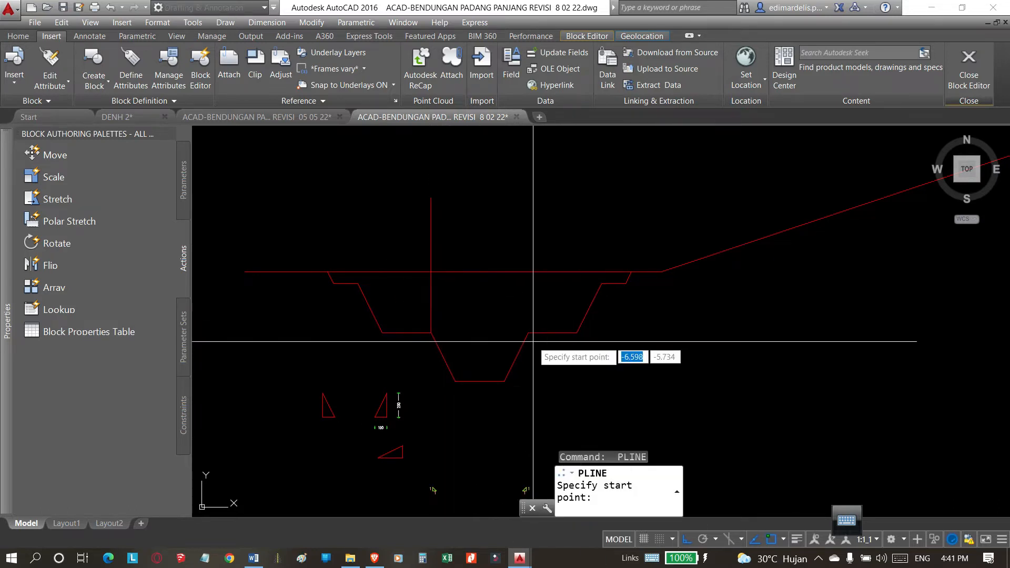
left_click(529, 333)
left_click(533, 192)
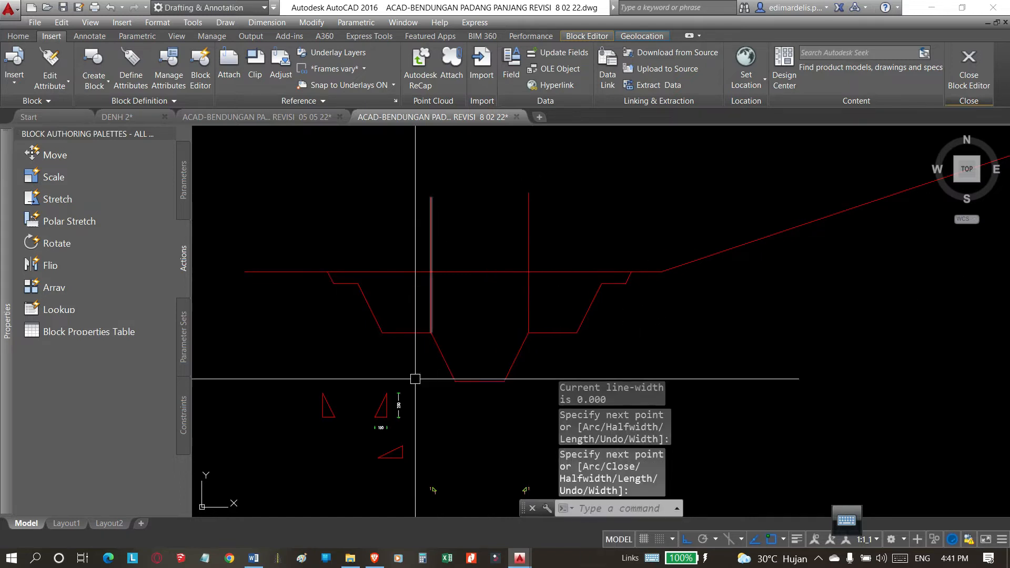
left_click(515, 350)
key("Escape")
left_click(540, 242)
left_click(349, 214)
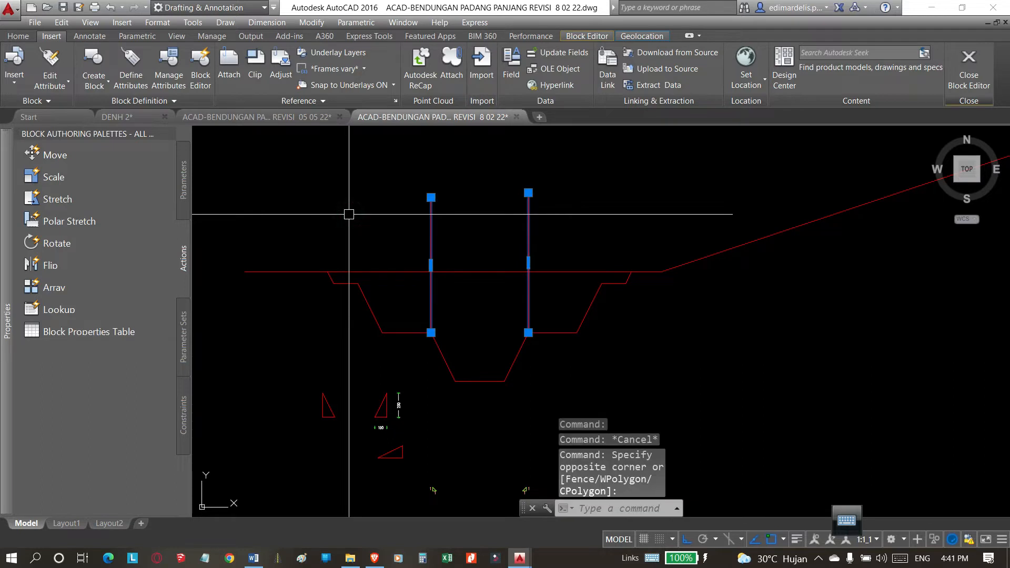
key("Escape")
left_click(592, 222)
left_click(408, 221)
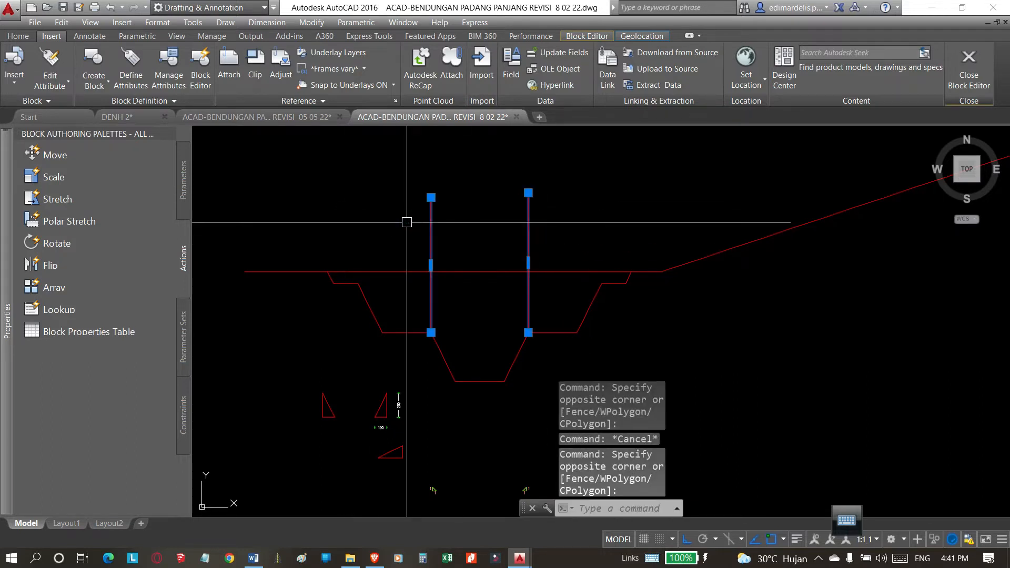
key("Escape")
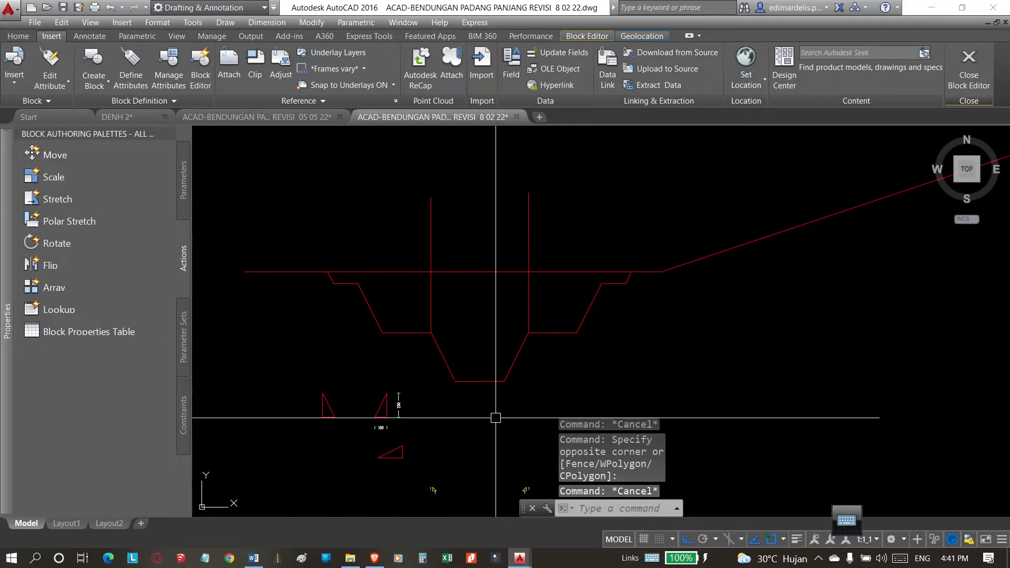
left_click(505, 382)
key("Escape")
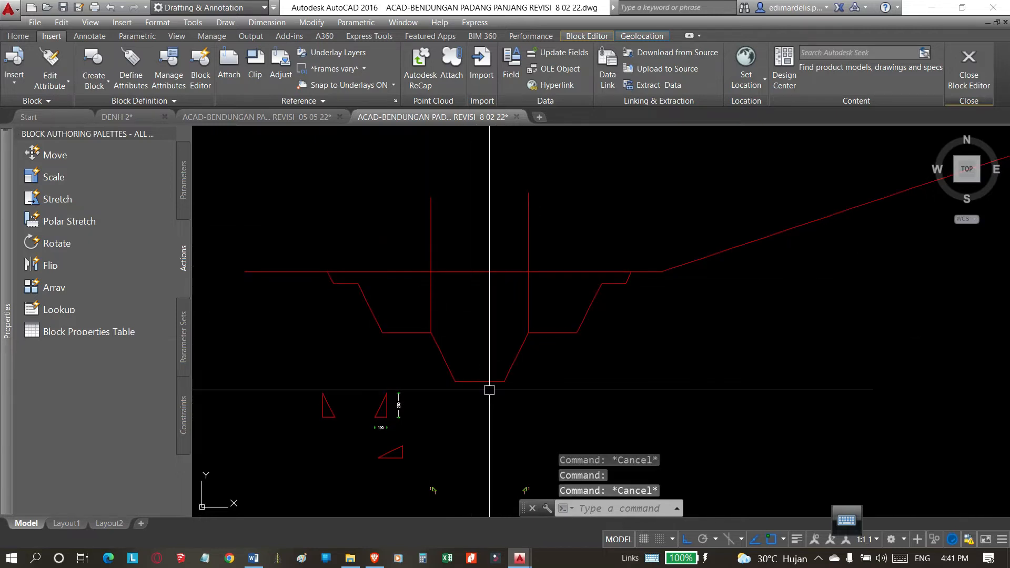
Draw two vertical polylines from the lowest bottom corners of the stepped profile up past the ground line.
type("l")
key("Return")
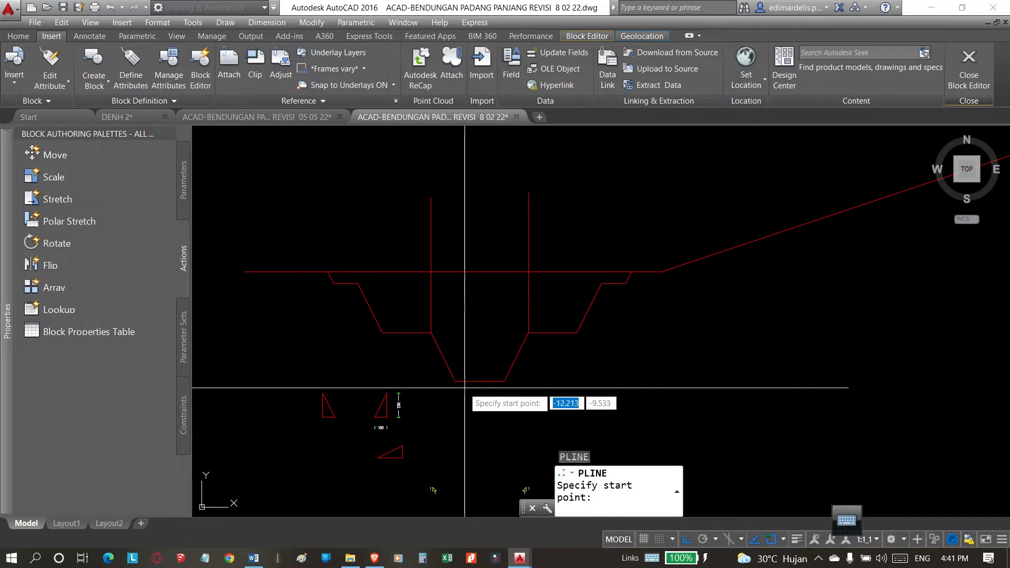
left_click(455, 381)
left_click(472, 181)
key("Return")
key("Return")
left_click(503, 382)
left_click(491, 185)
scroll(483, 295, "up", 1)
scroll(506, 342, "down", 1)
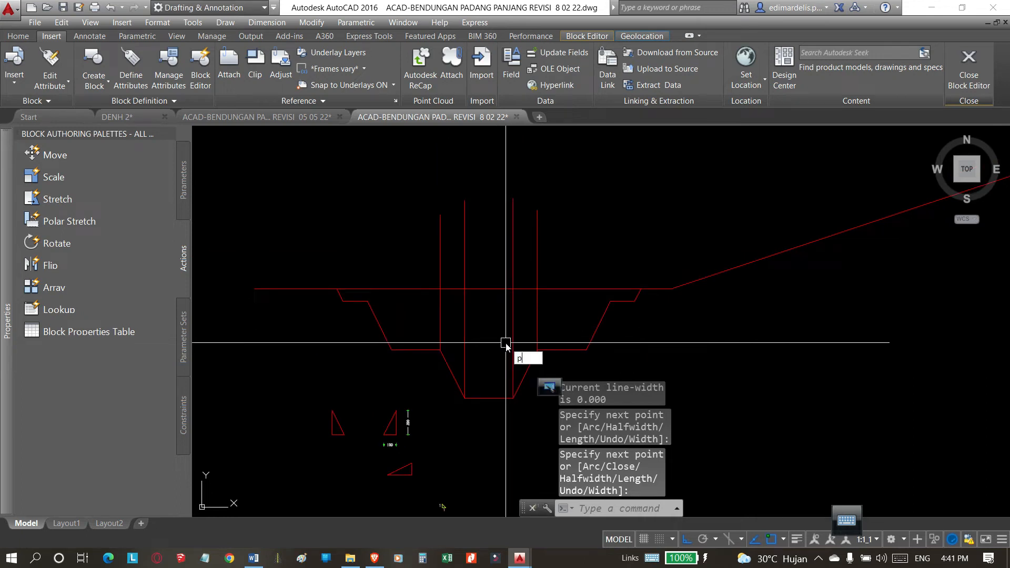
Draw a polyline from one inner berm corner to the ground line, 4 units along it between the inner verticals, and down to the opposite berm corner.
type("l")
key("Return")
scroll(470, 344, "up", 5)
scroll(447, 365, "up", 2)
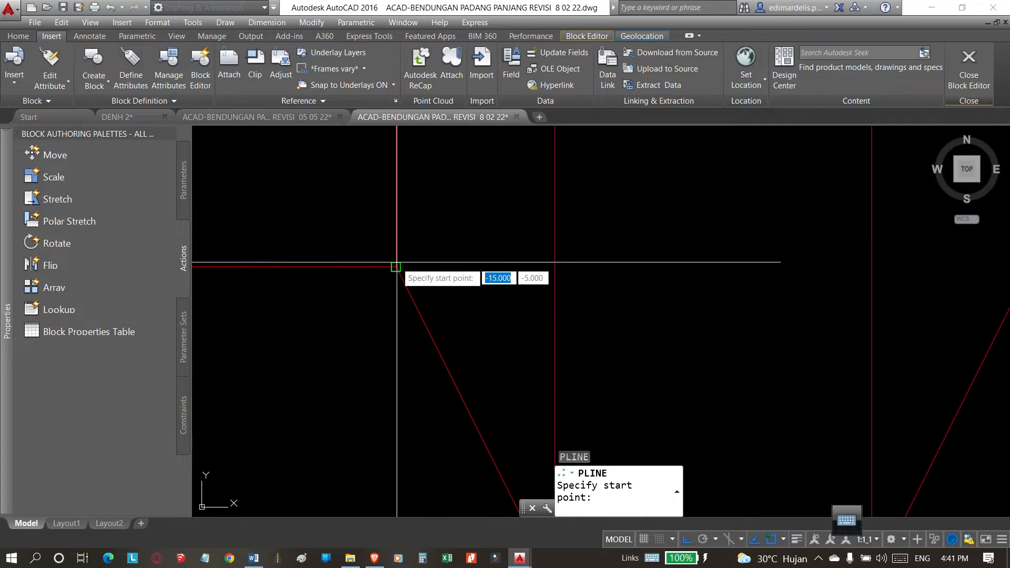
left_click(396, 267)
scroll(386, 278, "down", 4)
scroll(384, 280, "up", 4)
left_click(363, 271)
scroll(360, 284, "down", 3)
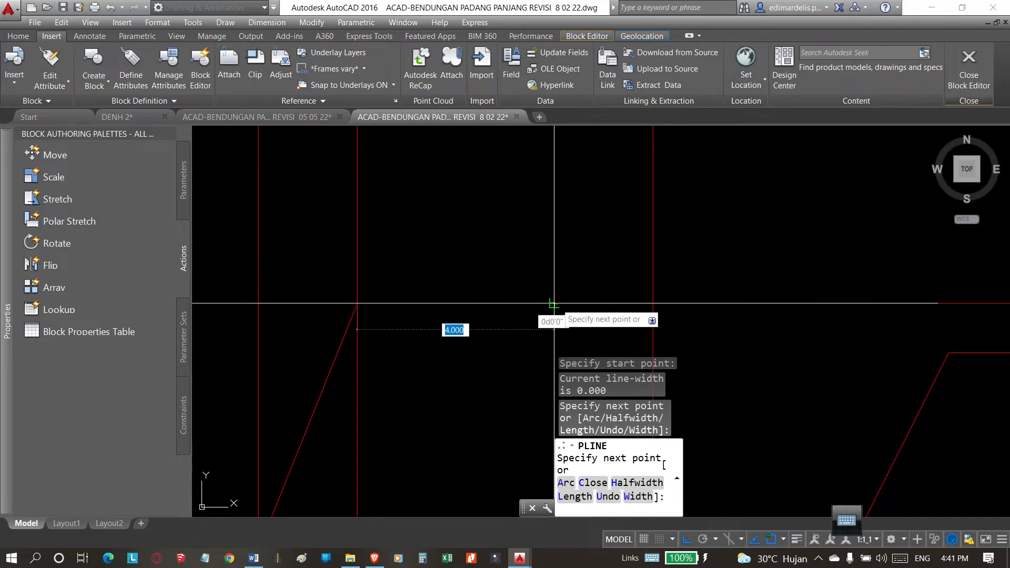
left_click(553, 303)
scroll(244, 221, "down", 3)
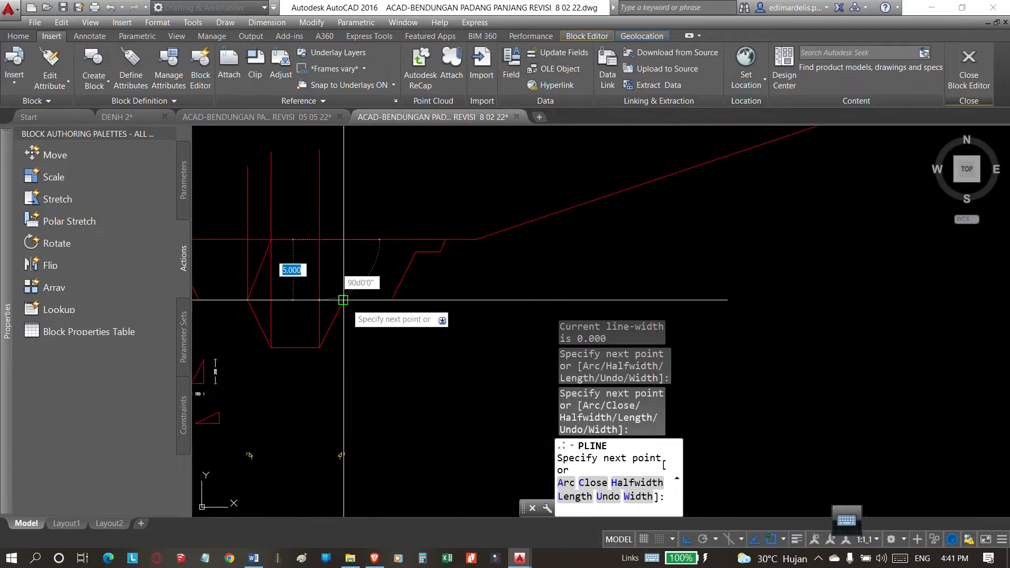
scroll(344, 304, "down", 3)
key("Return")
Erase the four vertical construction polylines crossing the ground line.
left_click(450, 243)
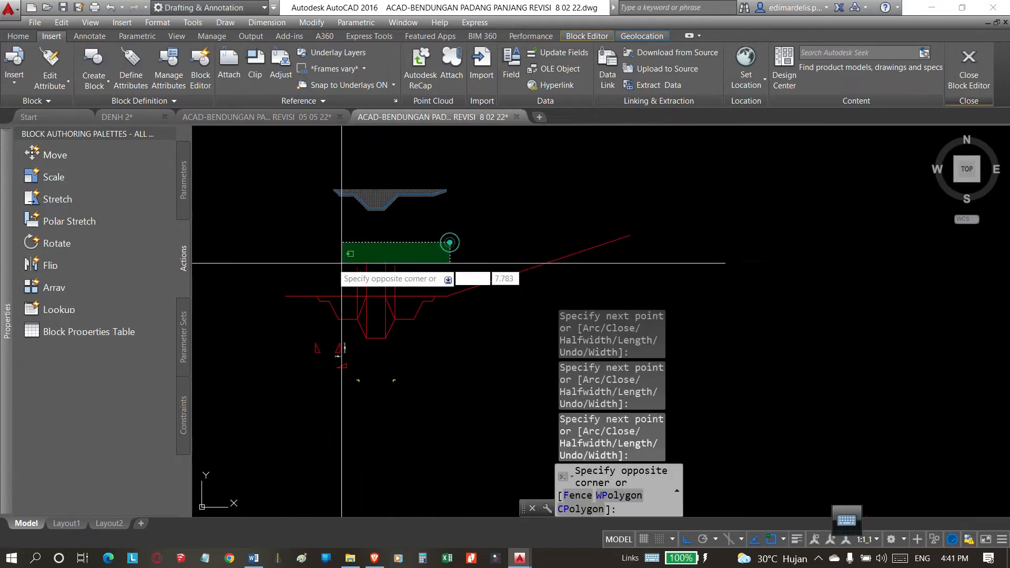
scroll(400, 262, "up", 4)
left_click(436, 253)
left_click(265, 304)
type("E")
key("Return")
Examine the core outline's segments and how the east upper berm connects to its short outer slope line.
scroll(471, 333, "down", 3)
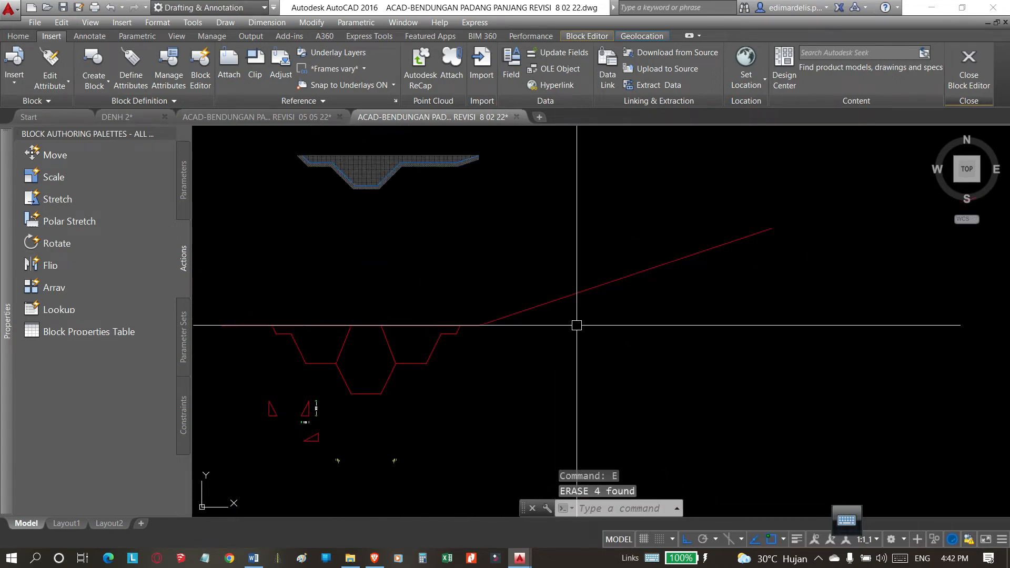
scroll(577, 325, "down", 3)
scroll(555, 319, "up", 3)
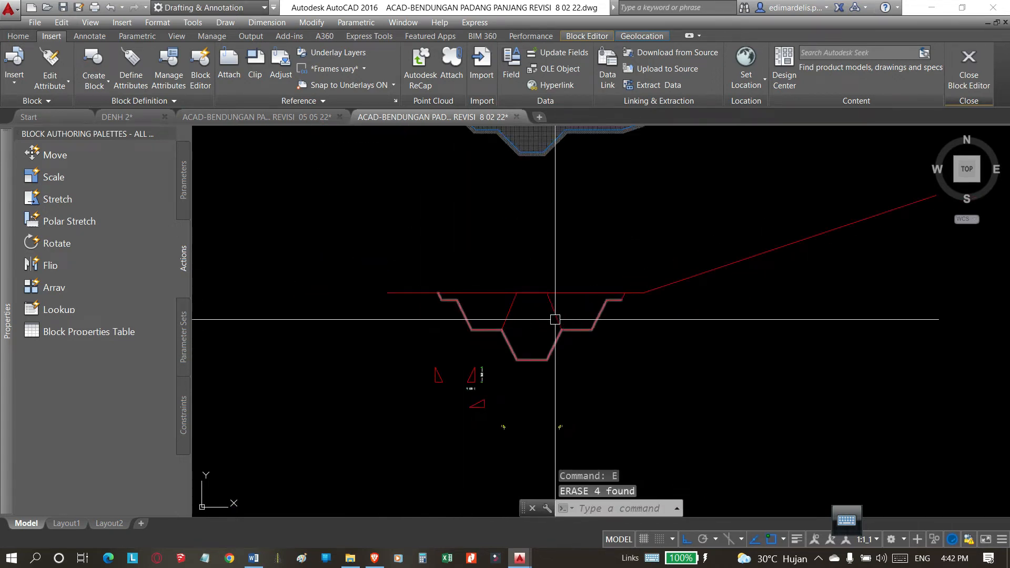
scroll(471, 309, "up", 2)
left_click(460, 318)
scroll(349, 288, "down", 2)
scroll(582, 315, "up", 2)
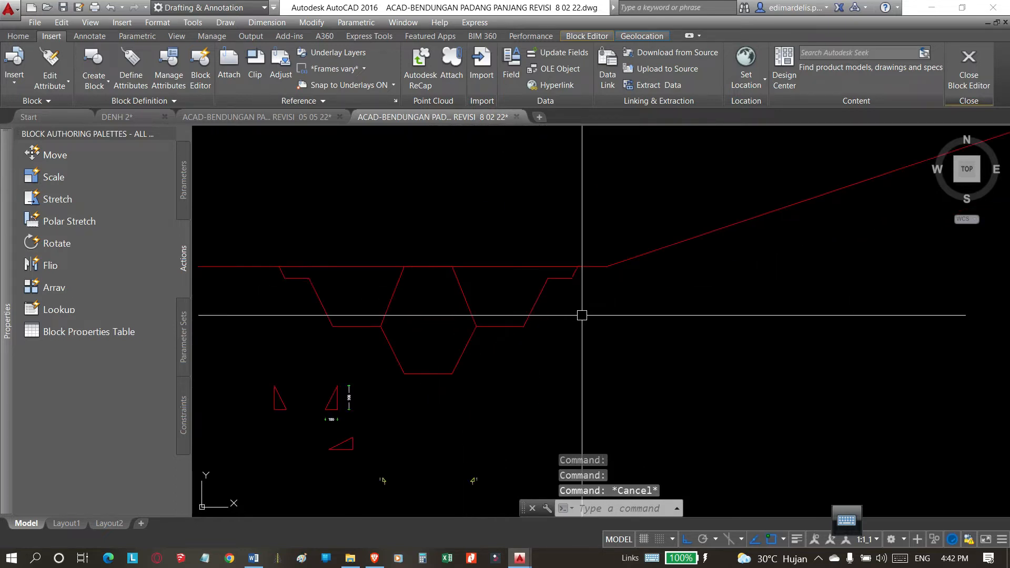
left_click(565, 277)
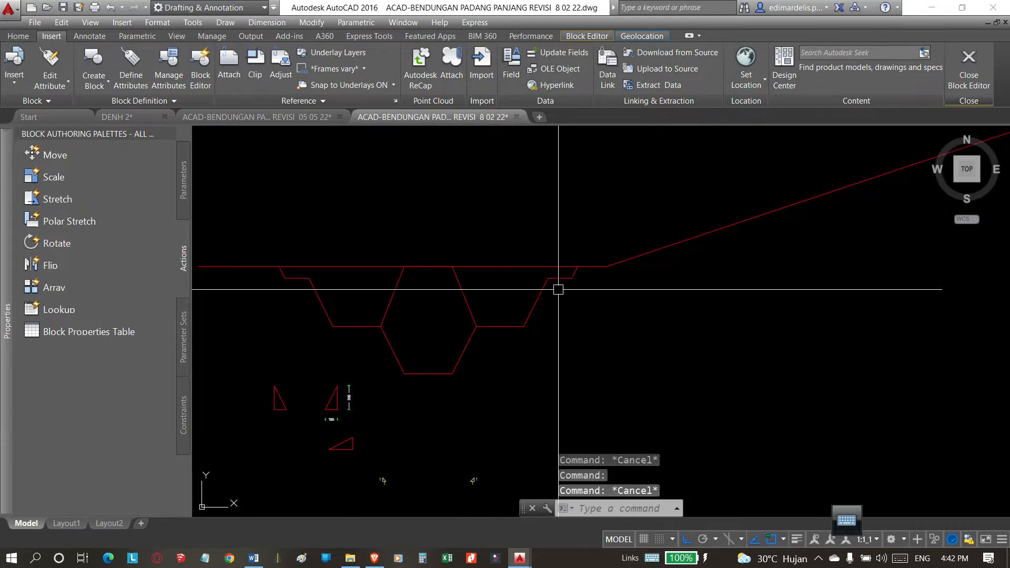
scroll(552, 280, "up", 5)
key("Escape")
left_click(625, 300)
left_click(556, 358)
scroll(494, 307, "down", 2)
scroll(600, 305, "up", 2)
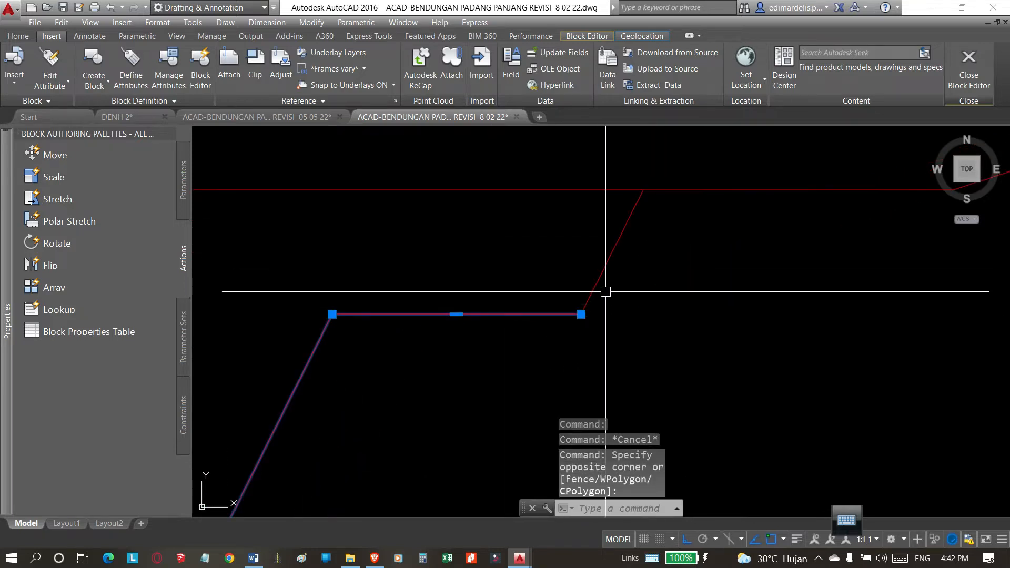
key("Escape")
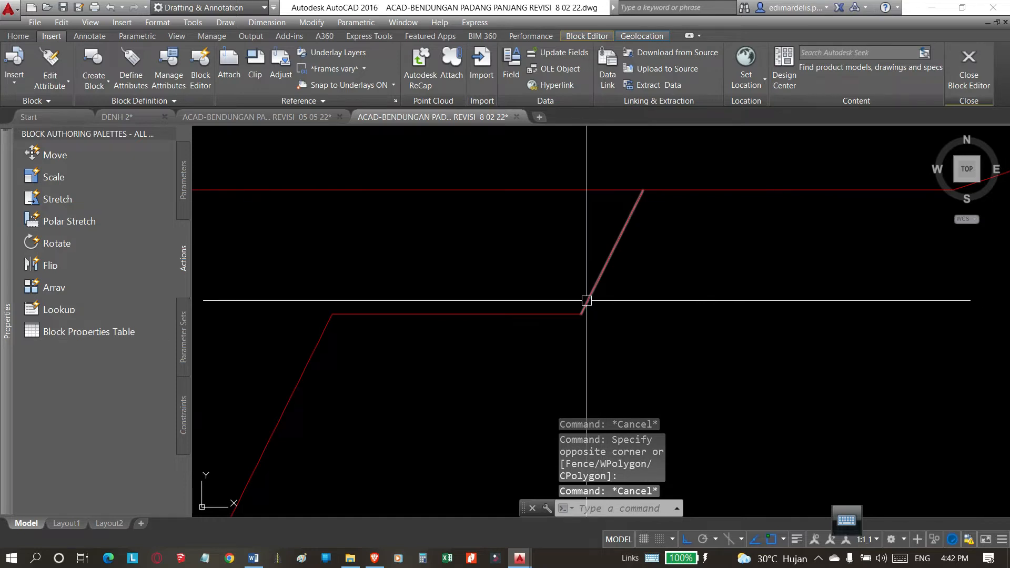
Join the profile's east upper berm to its short outer slope using a Fillet with radius 0.
type("f")
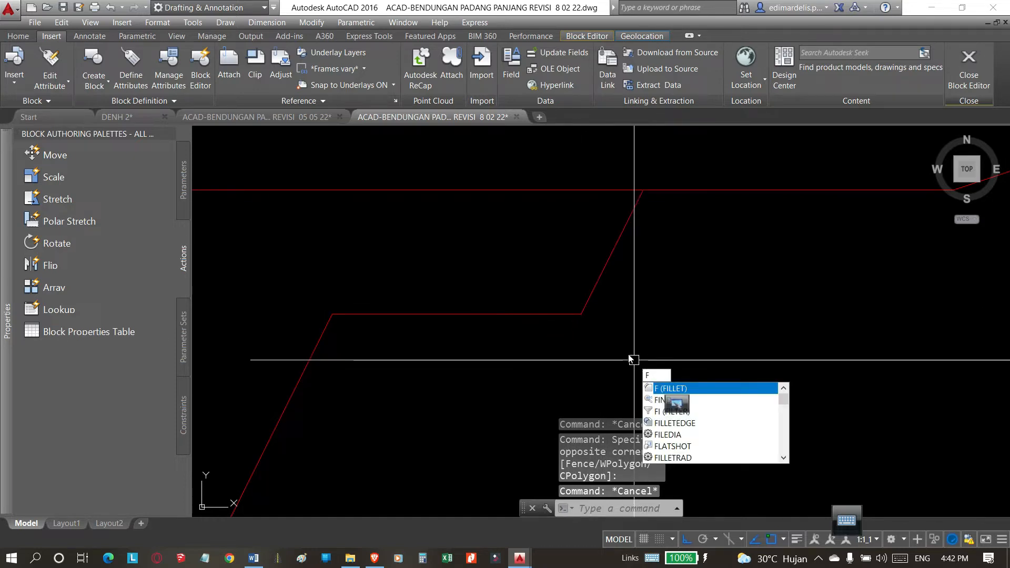
key("Return")
left_click(539, 314)
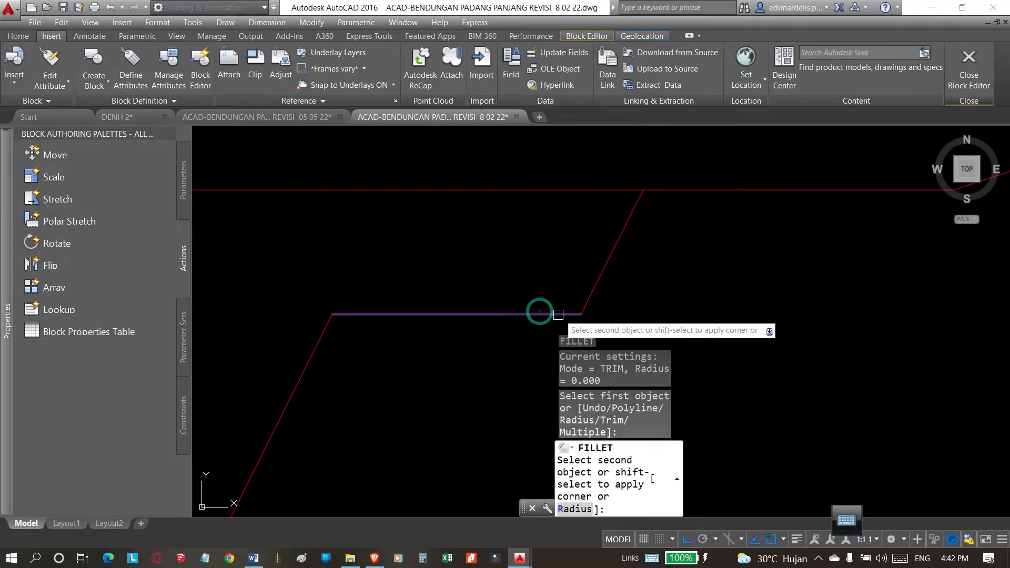
left_click(592, 288)
scroll(622, 273, "down", 5)
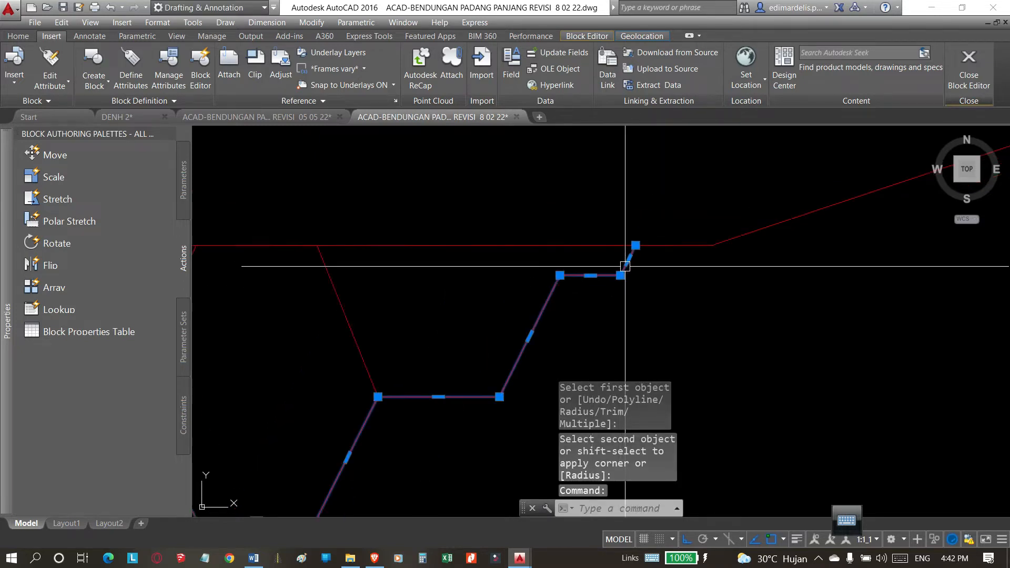
key("Escape")
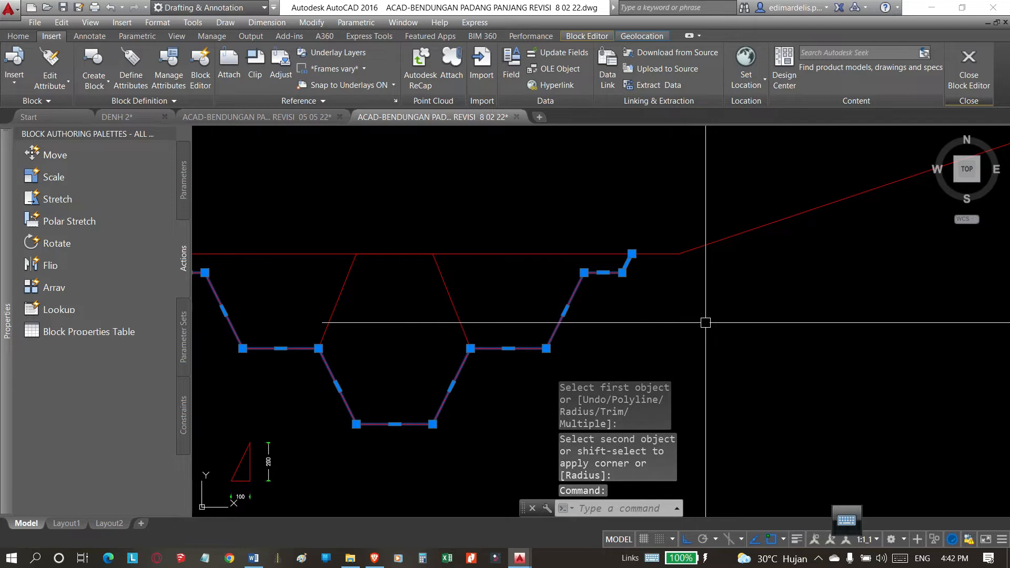
left_click(457, 303)
scroll(529, 328, "down", 4)
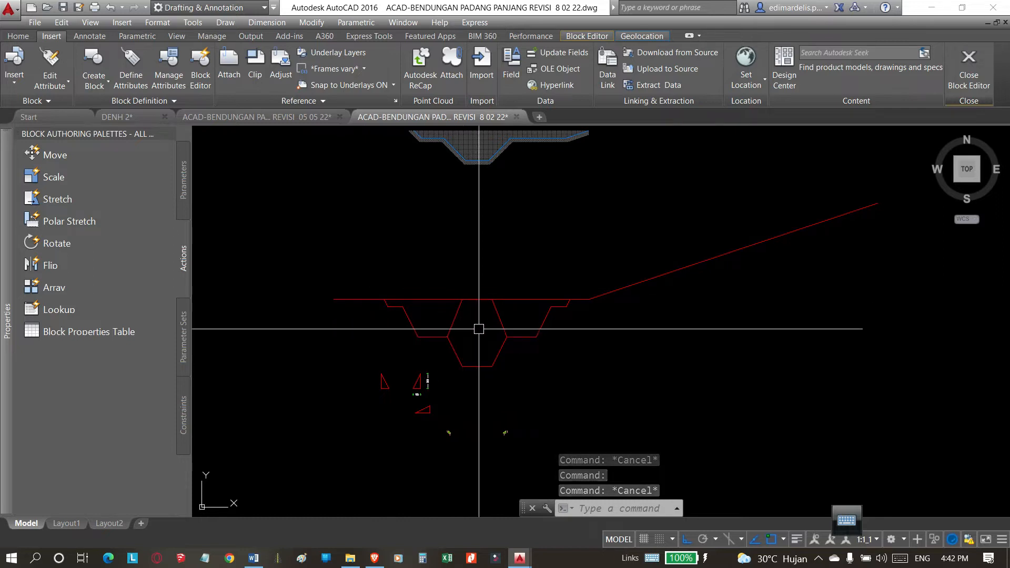
Examine the hatch settings of the horizontal line pattern in the old trench section above the new profile.
scroll(481, 329, "up", 2)
scroll(522, 351, "down", 4)
scroll(521, 361, "up", 4)
scroll(526, 315, "down", 4)
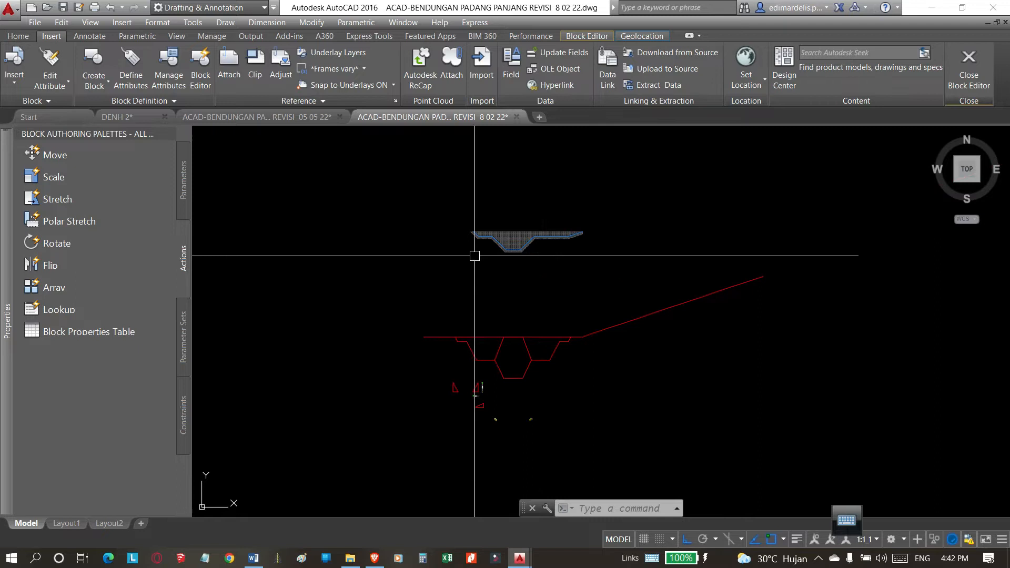
scroll(523, 239, "up", 5)
scroll(471, 379, "down", 5)
scroll(506, 361, "up", 2)
scroll(474, 214, "down", 2)
scroll(473, 210, "up", 6)
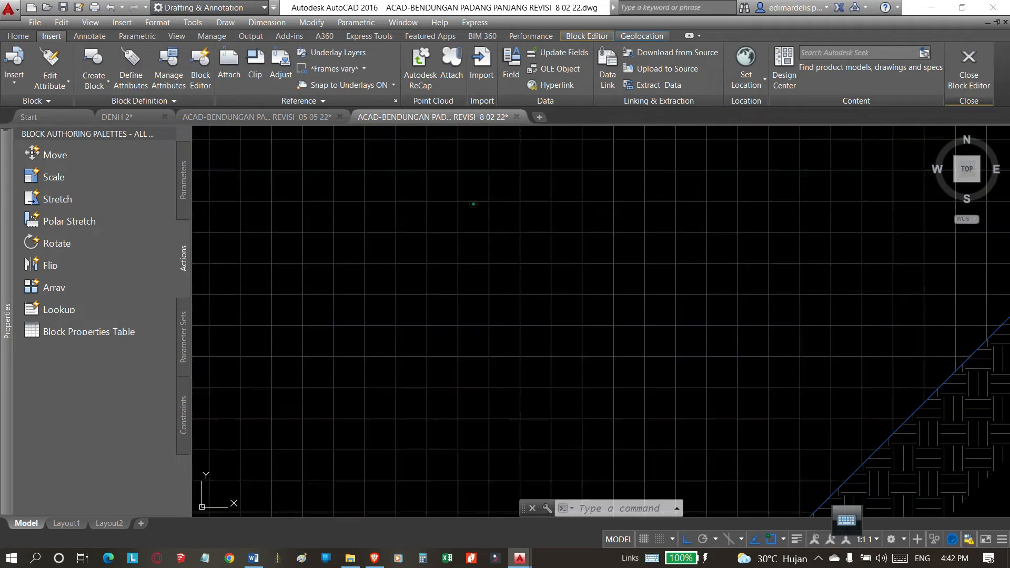
left_click(473, 210)
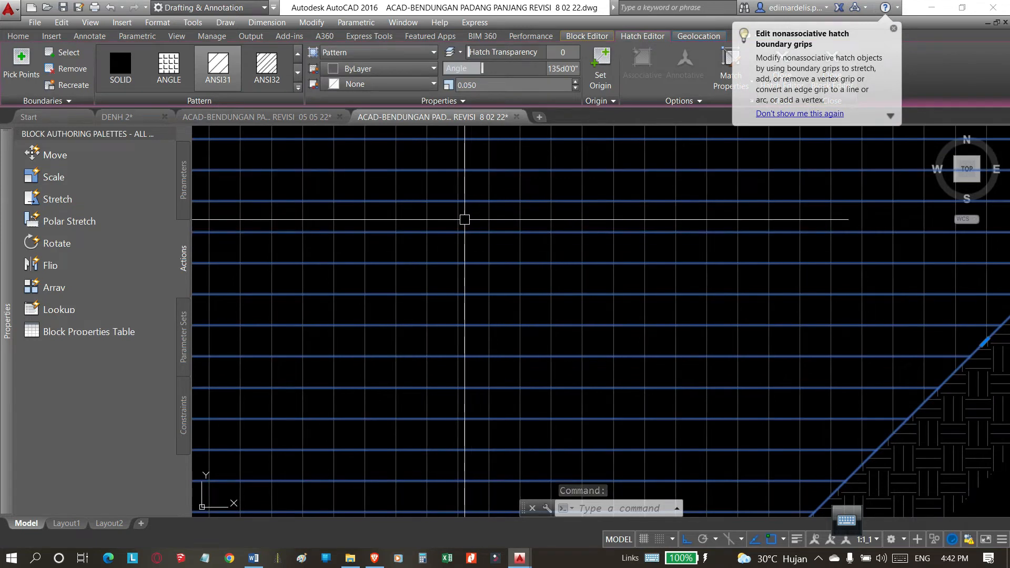
key("Escape")
left_click(484, 244)
scroll(484, 243, "down", 5)
key("Escape")
scroll(487, 279, "down", 3)
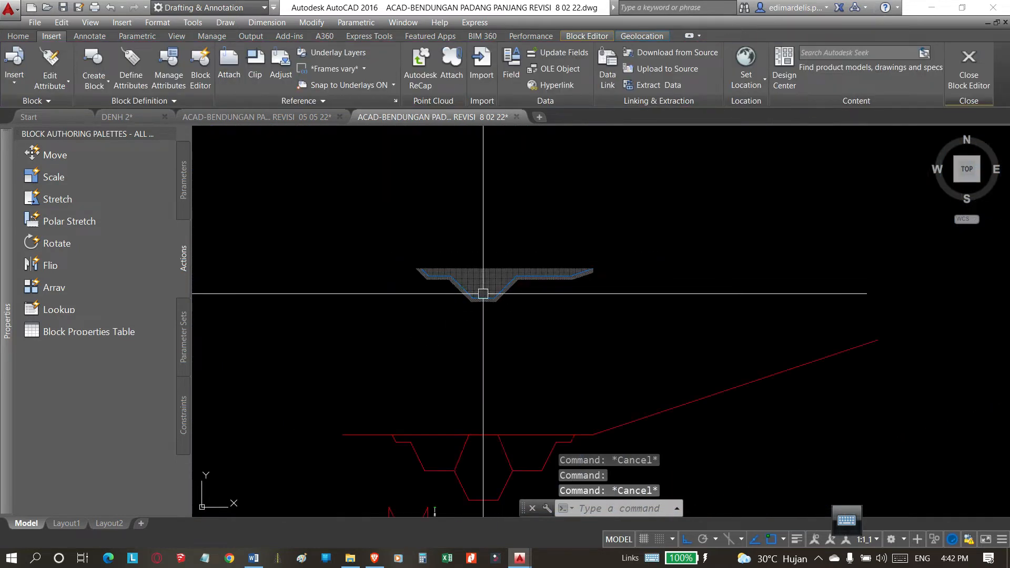
Examine the pattern, angle and scale of the vertical line hatch in the old trench section.
middle_click_drag(487, 464, 505, 378)
scroll(533, 214, "up", 5)
left_click(521, 198)
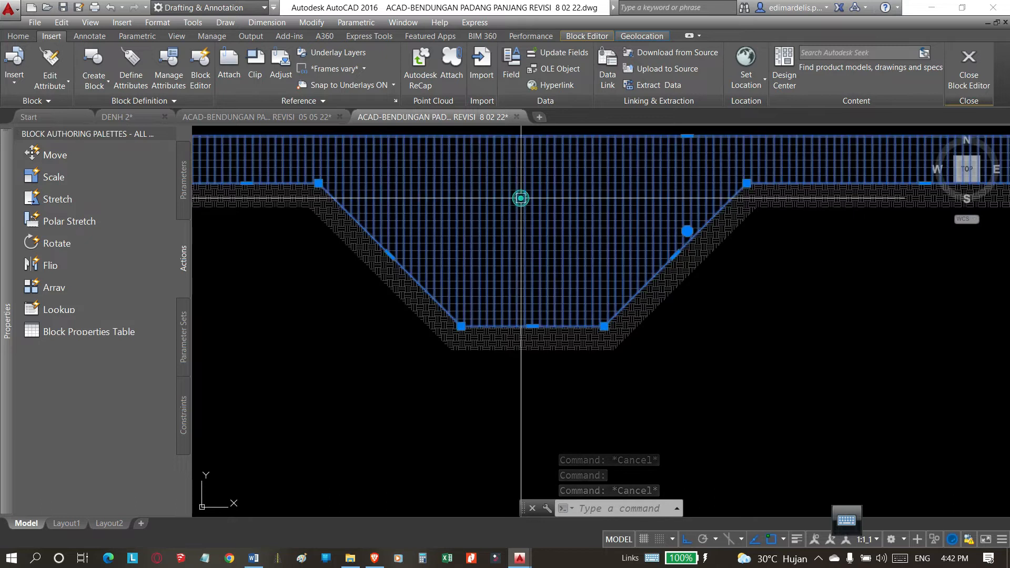
scroll(528, 210, "down", 1)
scroll(468, 234, "down", 2)
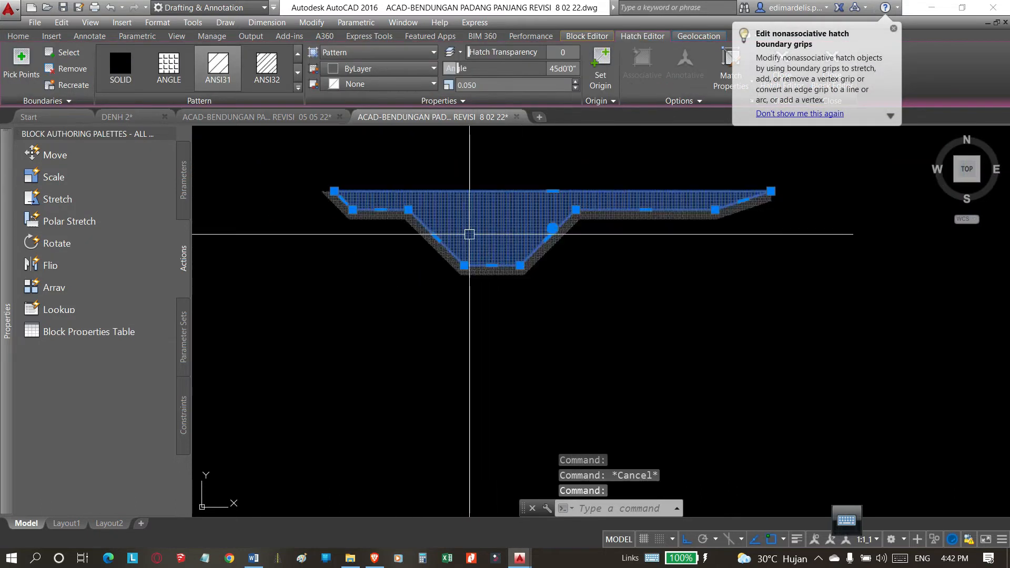
scroll(484, 199, "down", 2)
mouse_move(485, 360)
middle_mouse_down()
mouse_move(474, 316)
mouse_move(487, 237)
middle_mouse_up()
scroll(505, 369, "up", 4)
scroll(524, 326, "down", 2)
key("Escape")
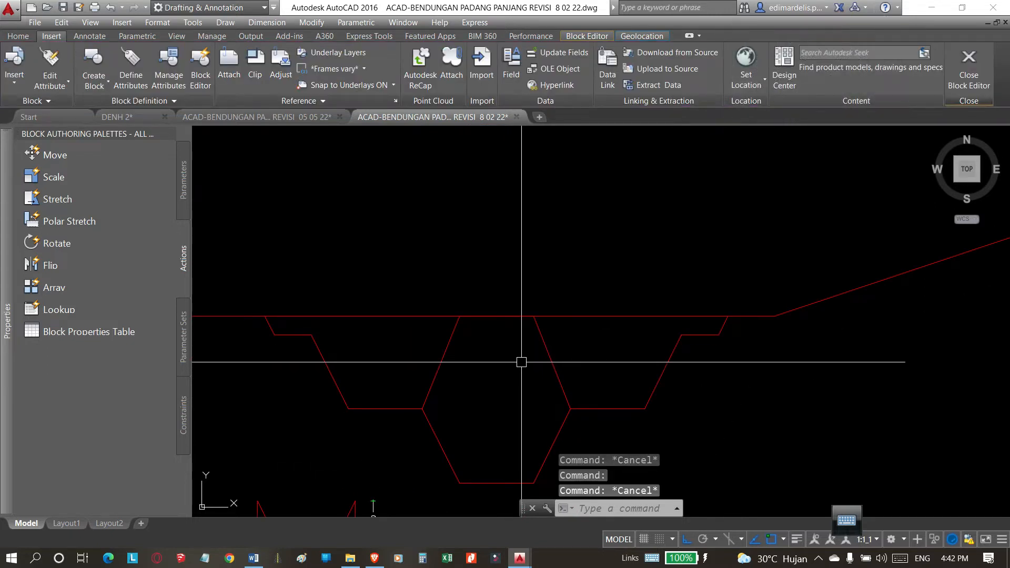
Hatch the two side areas between the stepped profile and the central core outline with the magenta ANGLE pattern at scale 1.
type("b")
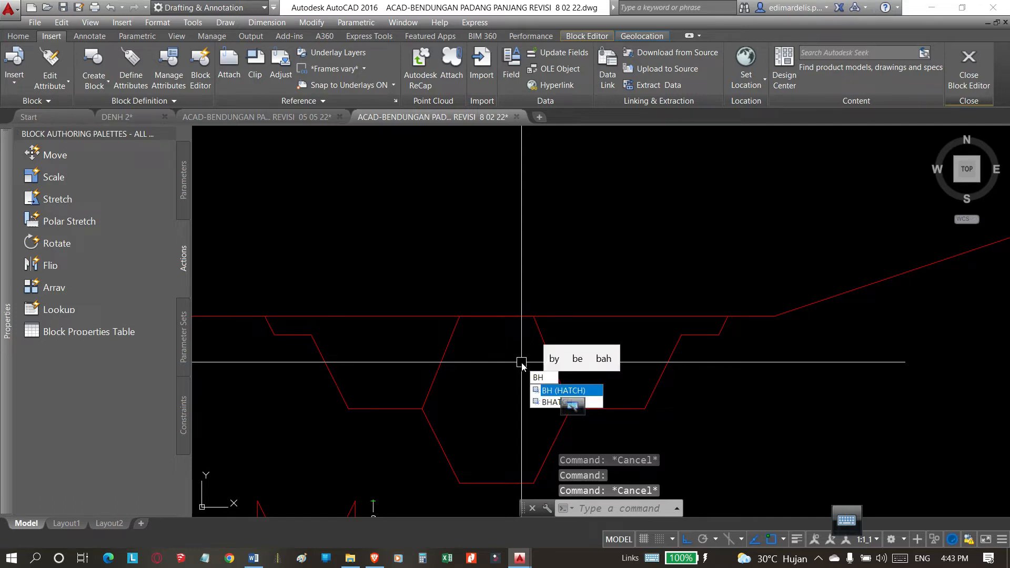
key("BackSpace")
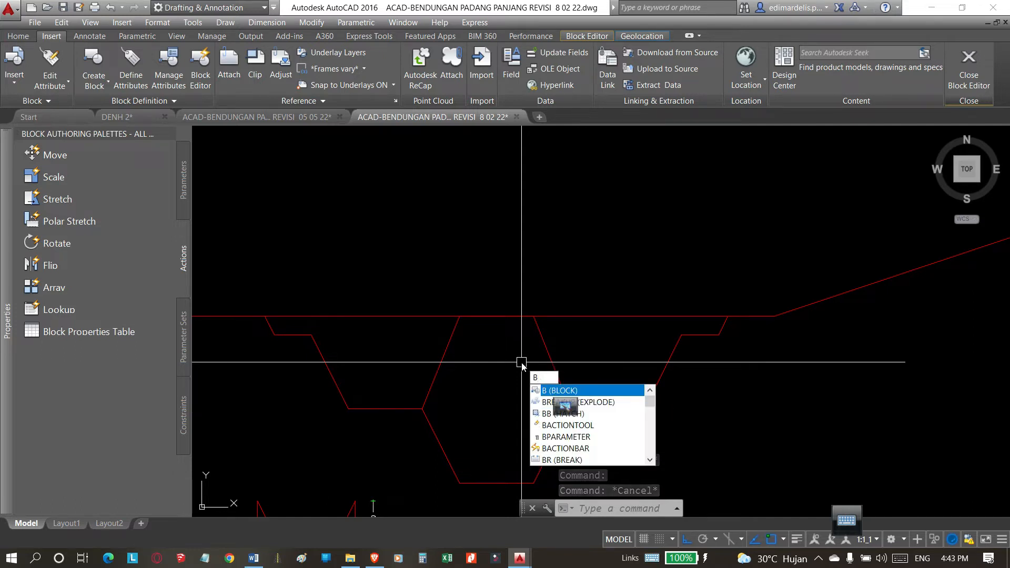
type("B")
key("Return")
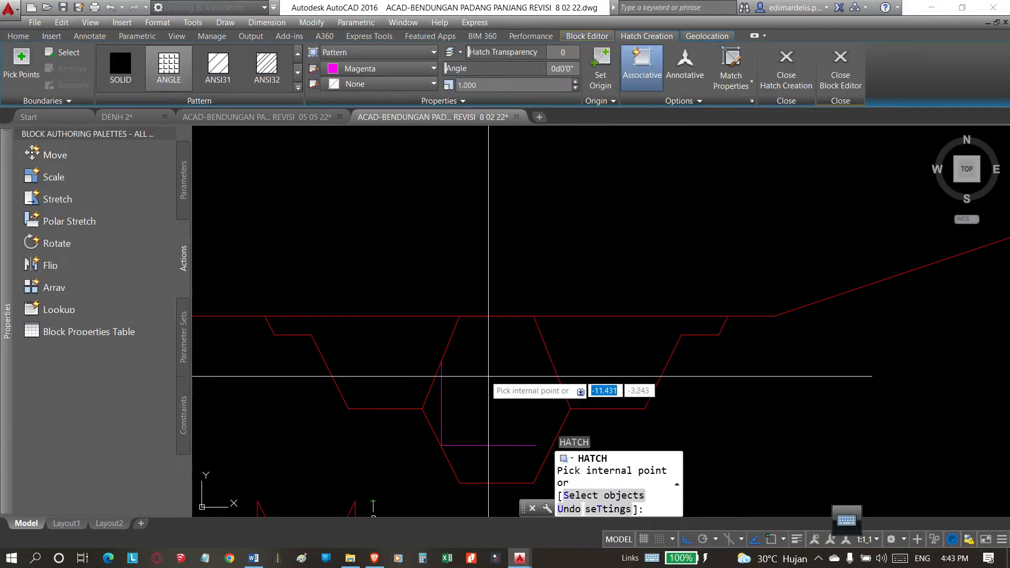
left_click(384, 355)
left_click(550, 354)
scroll(460, 332, "down", 5)
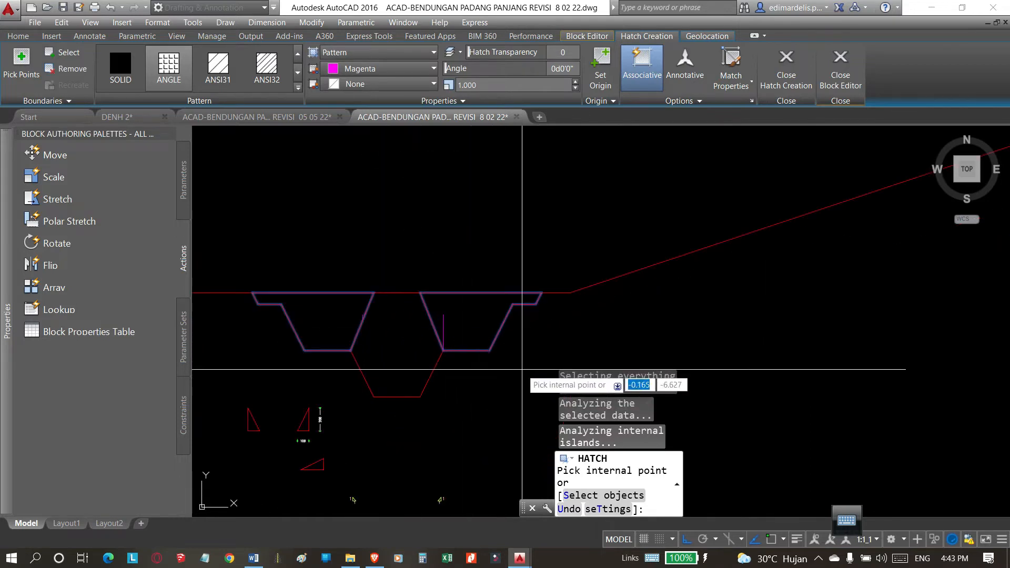
key("Return")
scroll(534, 389, "down", 2)
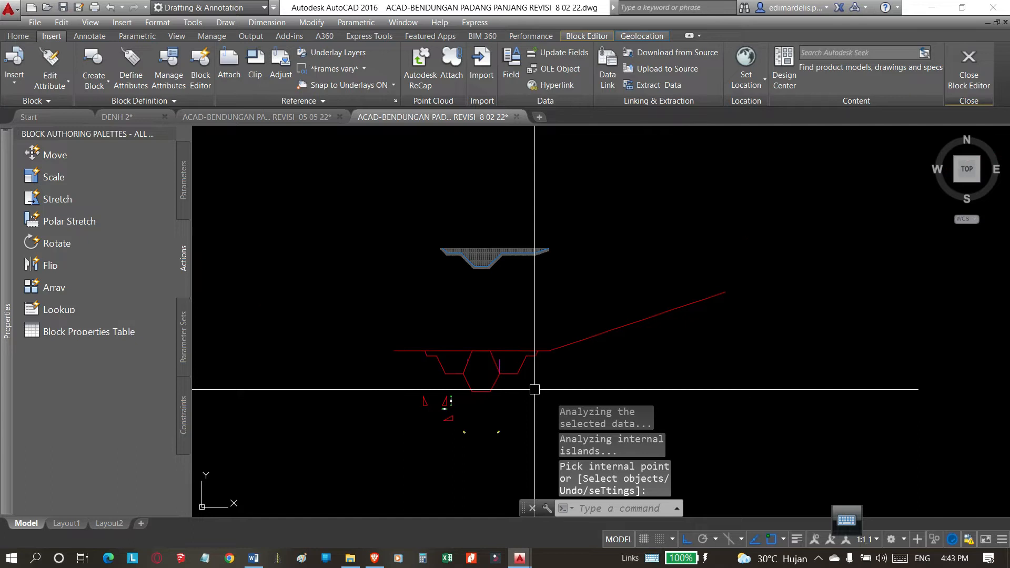
scroll(534, 389, "up", 6)
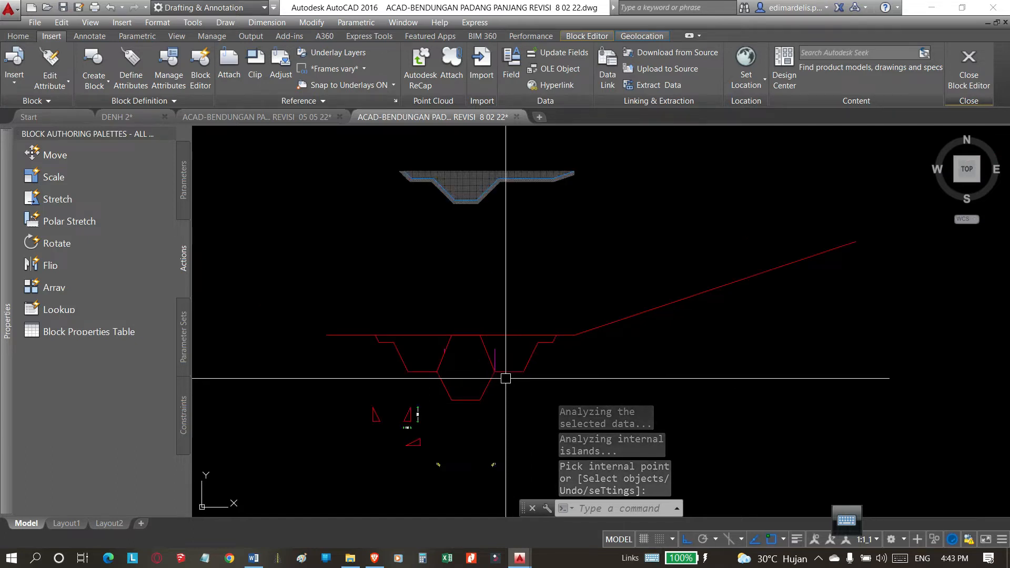
scroll(506, 379, "down", 2)
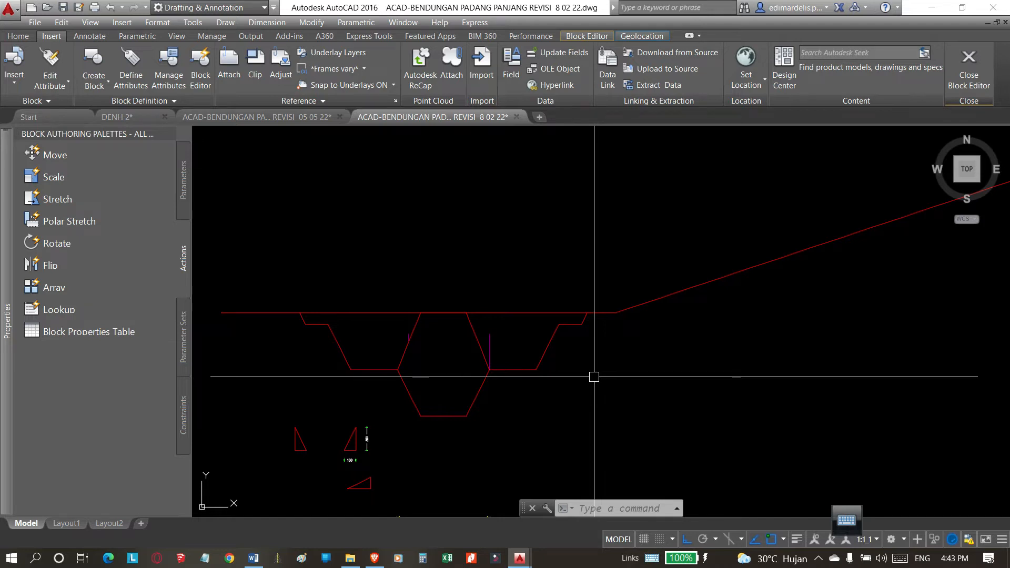
Set the scale of the magenta ANGLE hatch in the two side areas to 0.1.
scroll(518, 361, "down", 3)
scroll(526, 341, "up", 5)
scroll(536, 345, "down", 3)
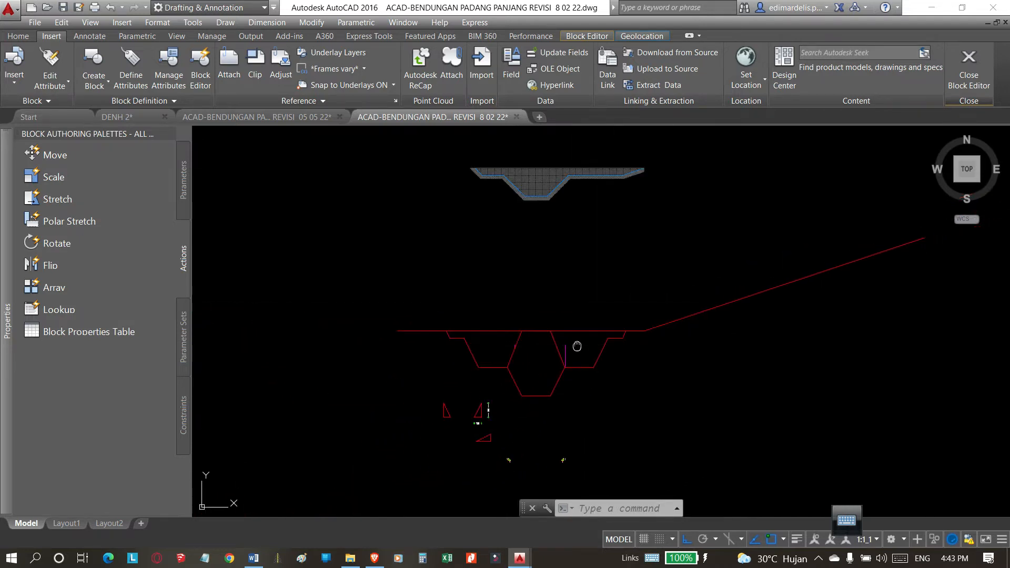
scroll(565, 352, "up", 5)
left_click(553, 339)
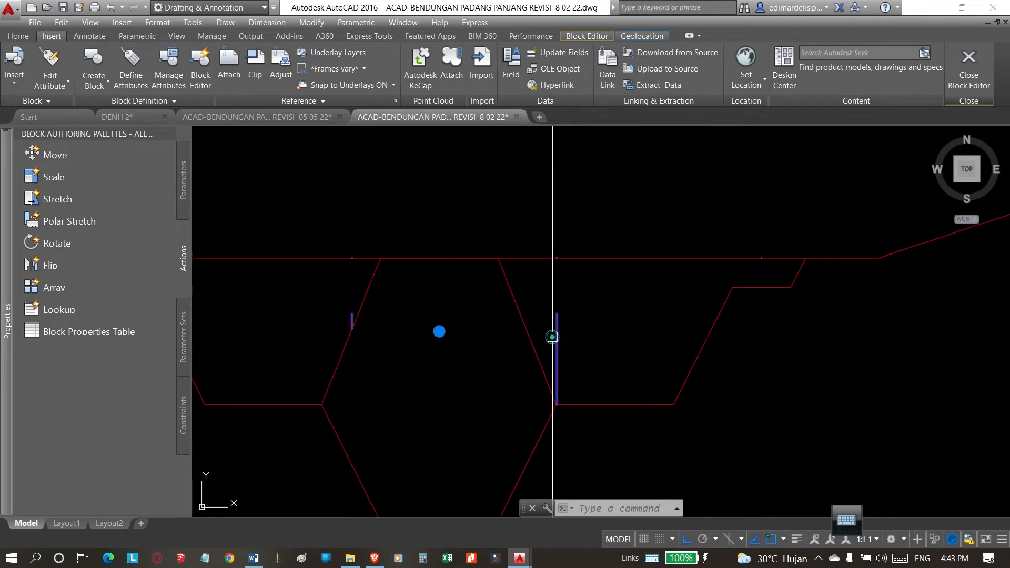
scroll(600, 322, "down", 3)
key("Escape")
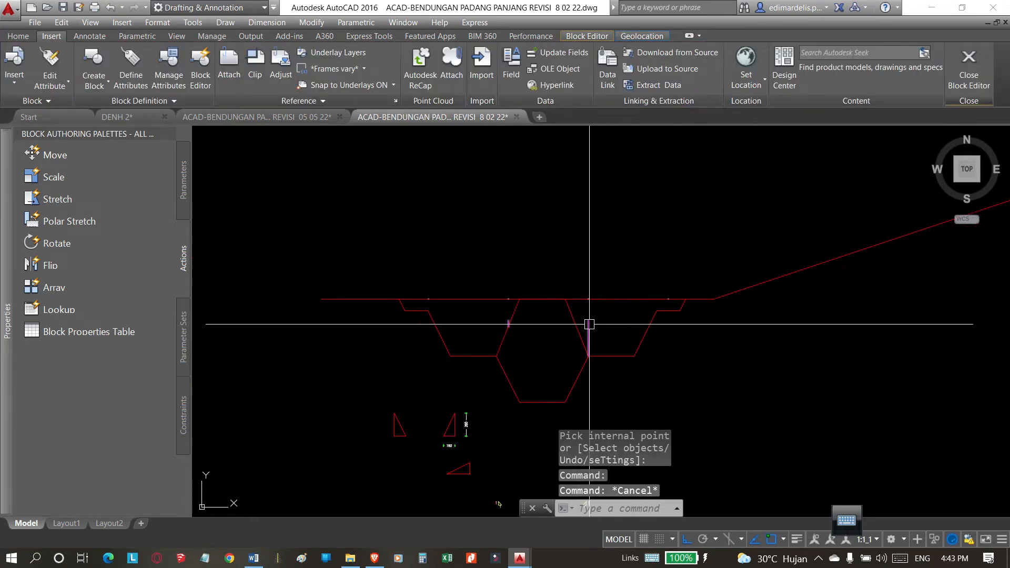
left_click(590, 324)
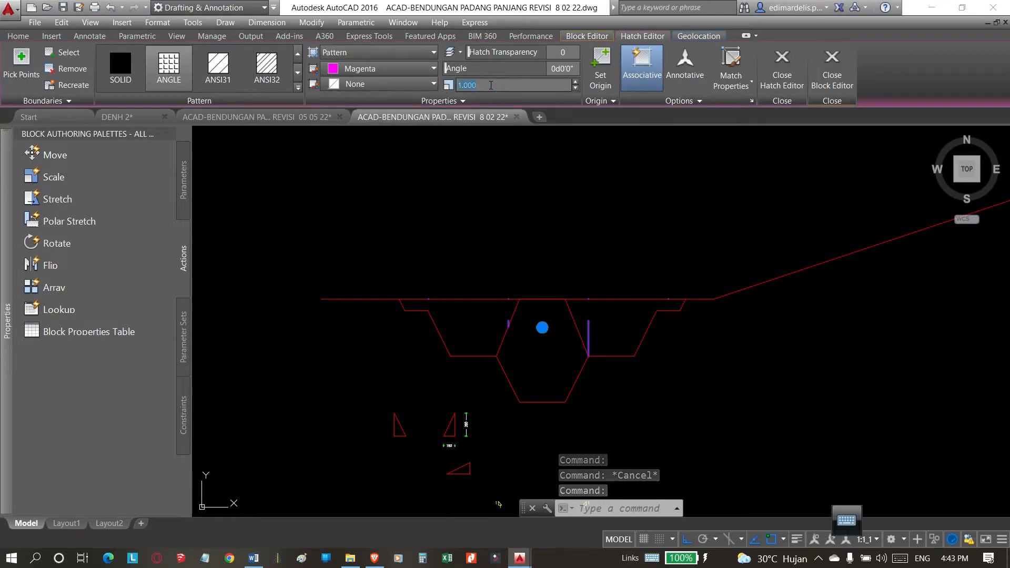
key("Return")
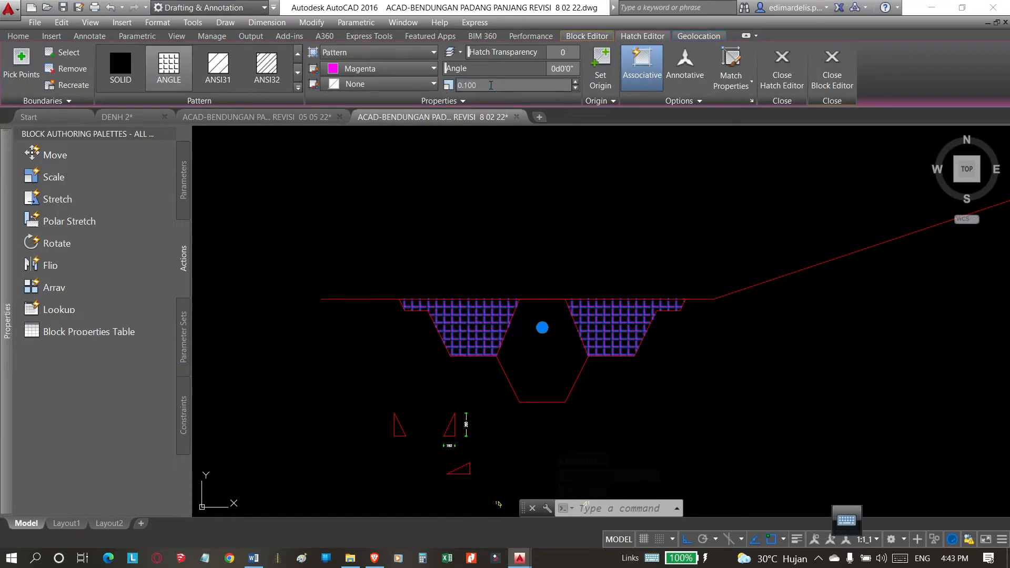
scroll(558, 295, "down", 4)
key("Escape")
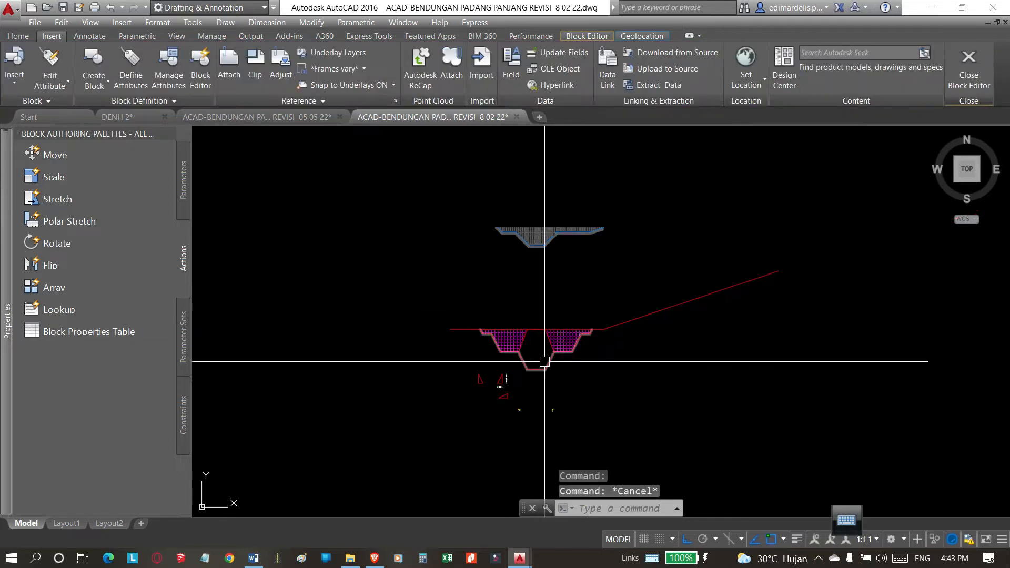
Examine the pattern, angle and scale of the horizontal line hatch in the old trench section.
scroll(559, 343, "up", 5)
left_click(367, 320)
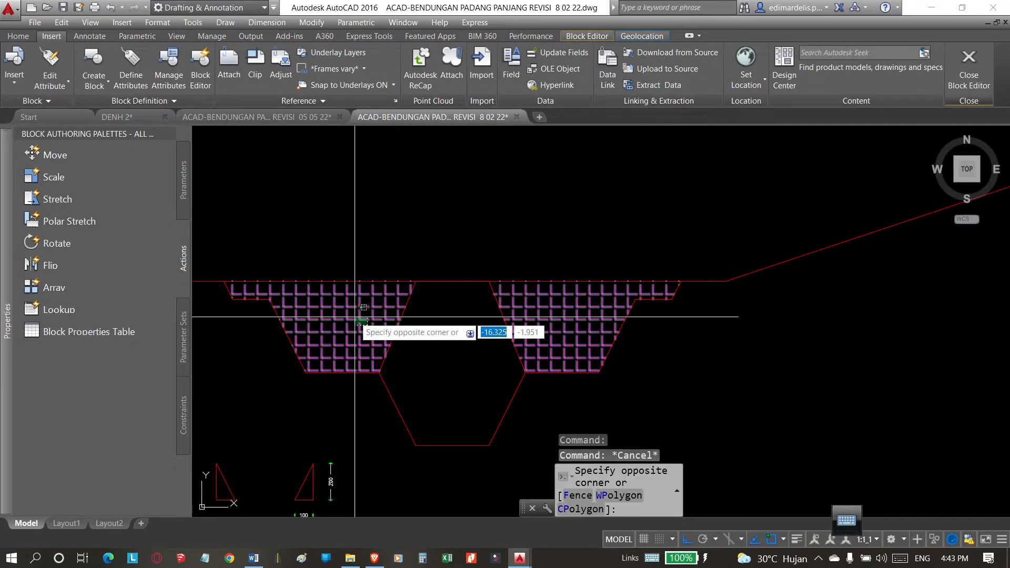
left_click(486, 305)
scroll(486, 305, "down", 3)
key("Escape")
scroll(564, 172, "up", 5)
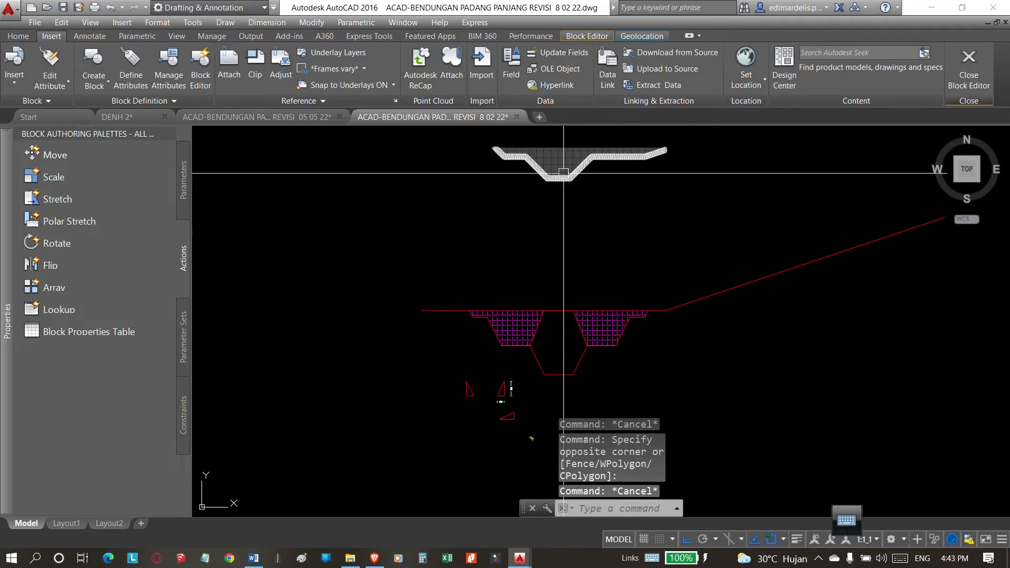
scroll(563, 172, "up", 6)
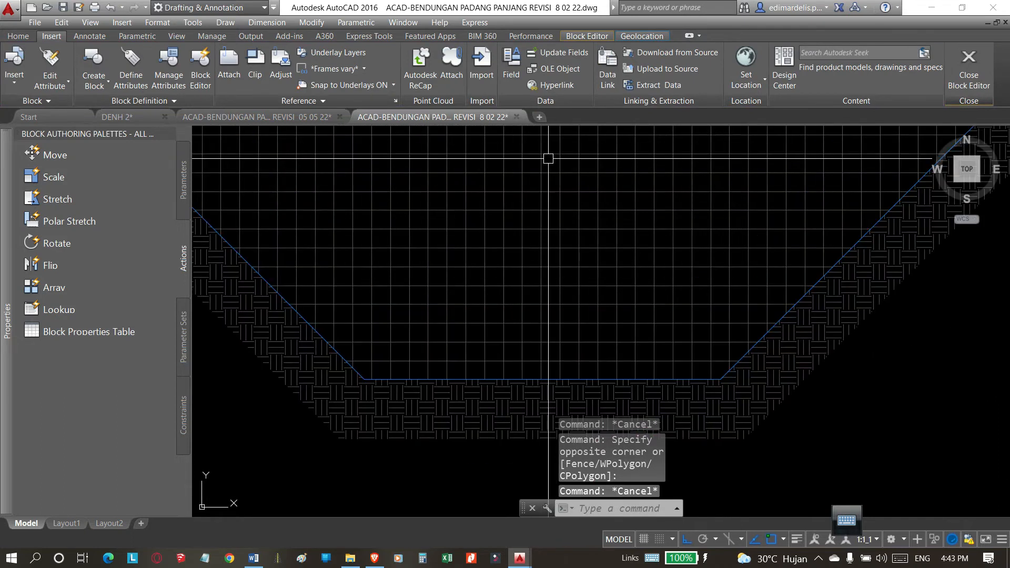
left_click(551, 152)
scroll(484, 237, "down", 2)
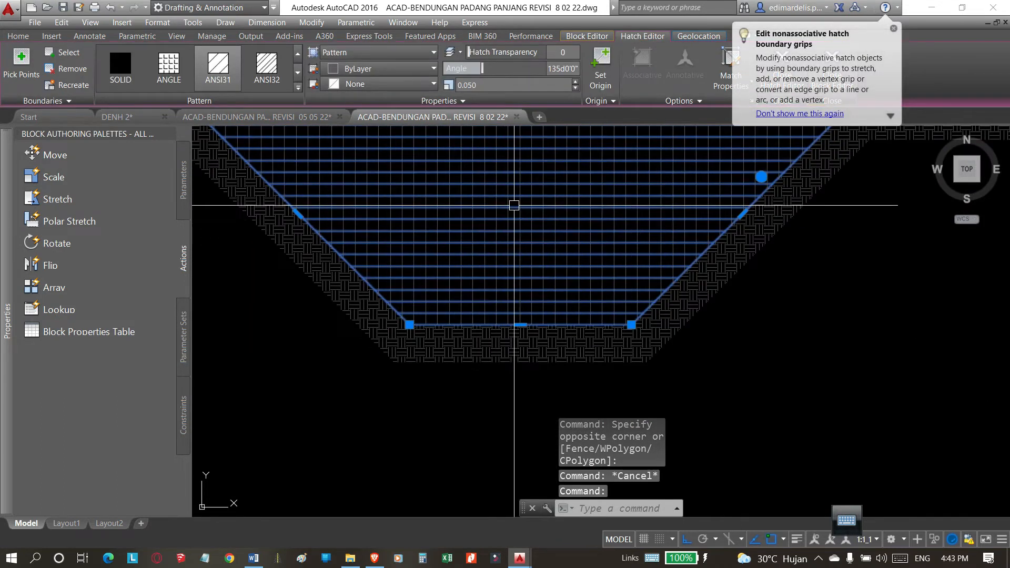
scroll(526, 213, "down", 4)
scroll(541, 322, "up", 2)
key("Escape")
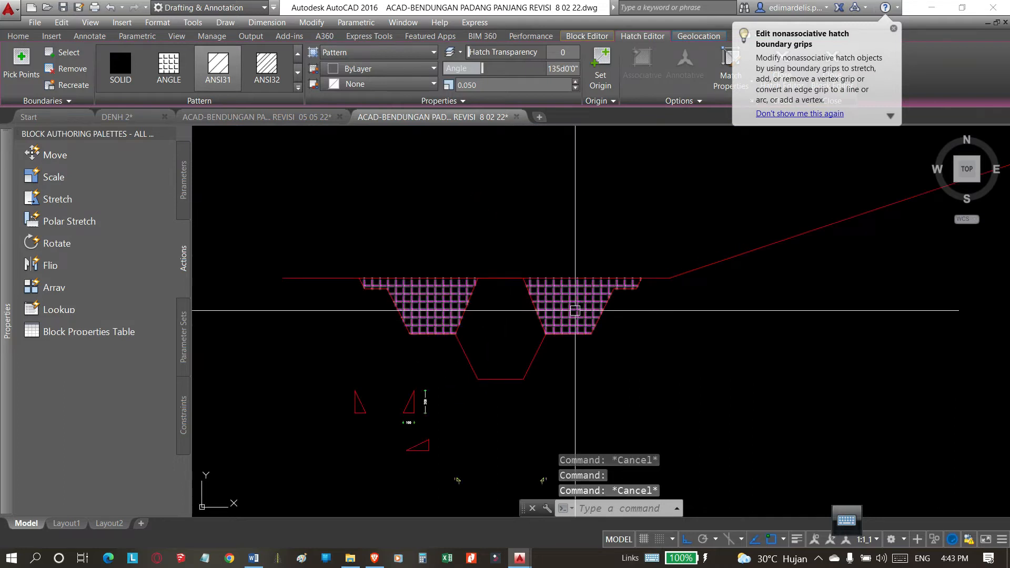
Change the pattern of the magenta hatch in the two side areas to ANSI31.
left_click(572, 287)
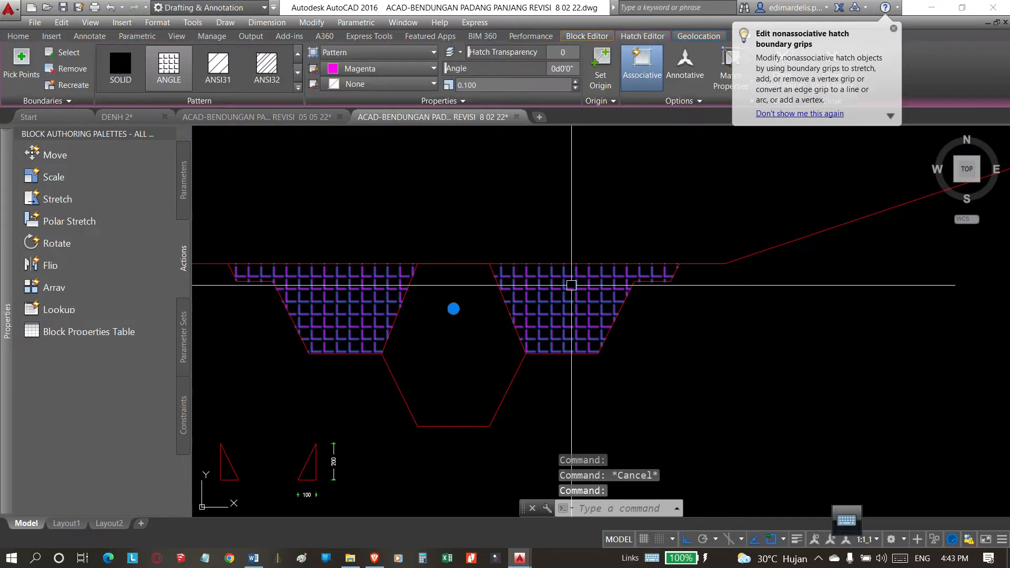
double_click(571, 285)
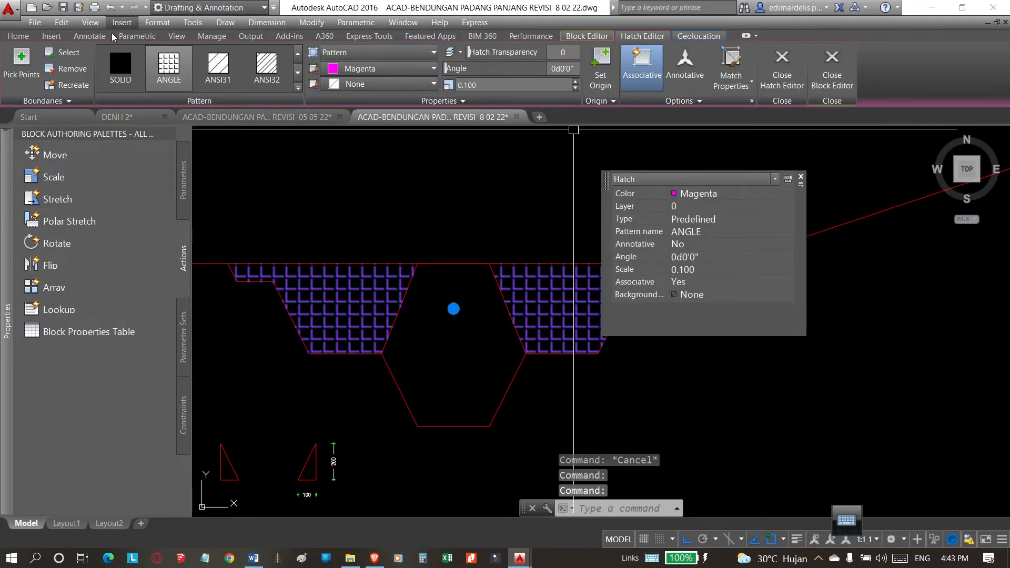
left_click(210, 66)
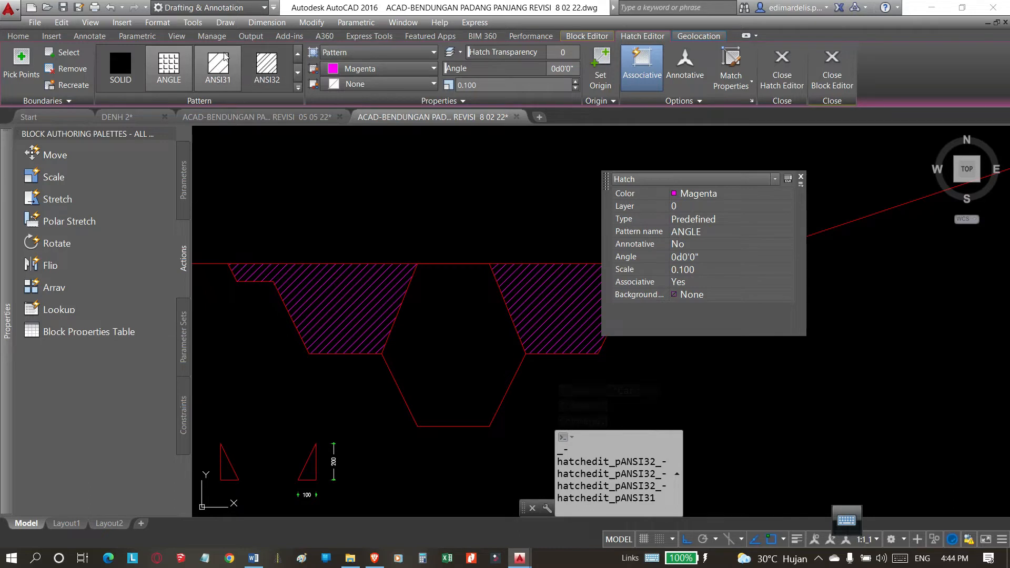
left_click(230, 86)
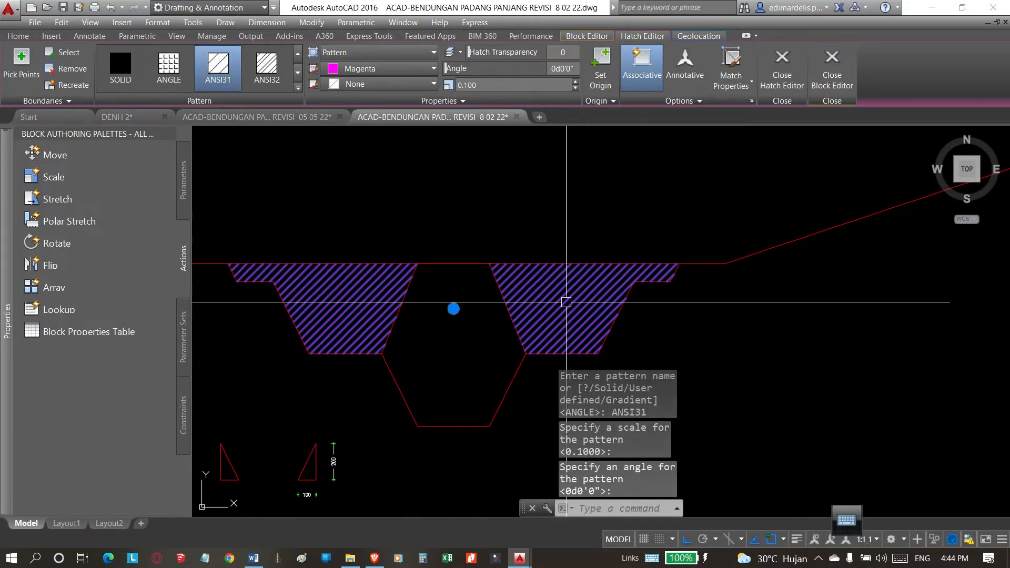
scroll(651, 289, "up", 2)
scroll(638, 289, "down", 4)
key("Escape")
Try an angle of 45 degrees for the ANSI31 hatch in the side areas.
left_click(640, 291)
scroll(632, 281, "up", 2)
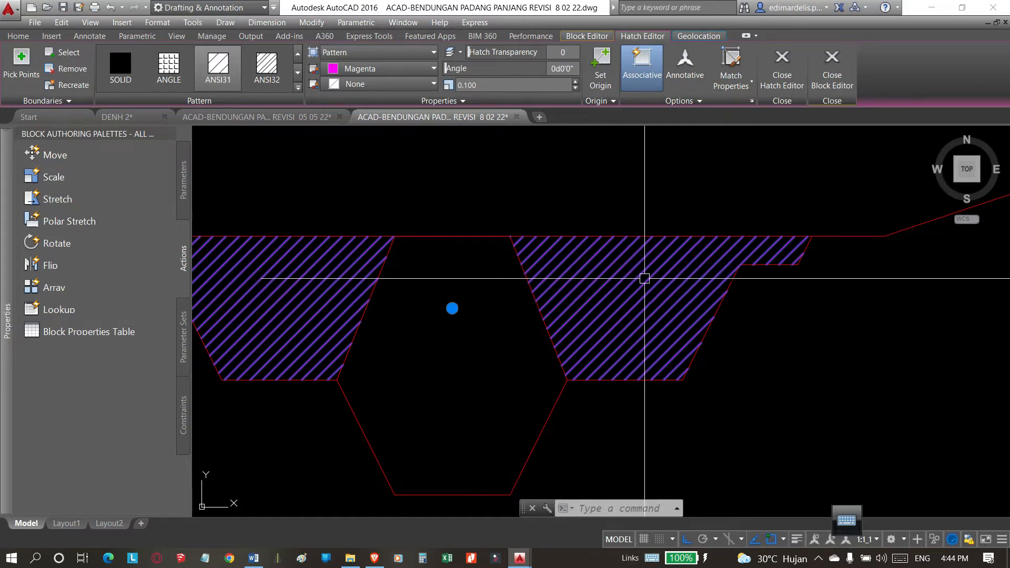
key("Escape")
left_click(598, 289)
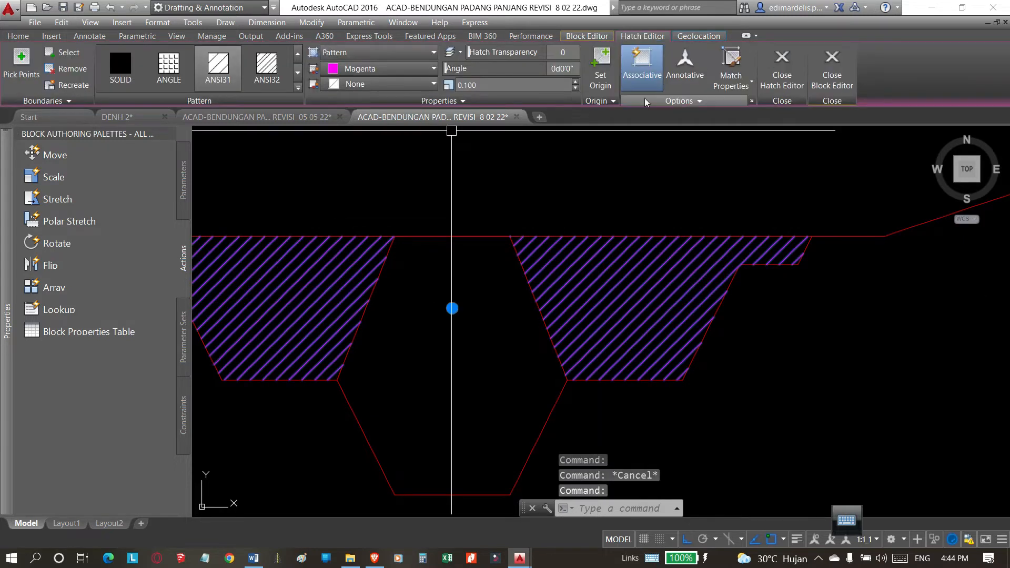
left_click(559, 68)
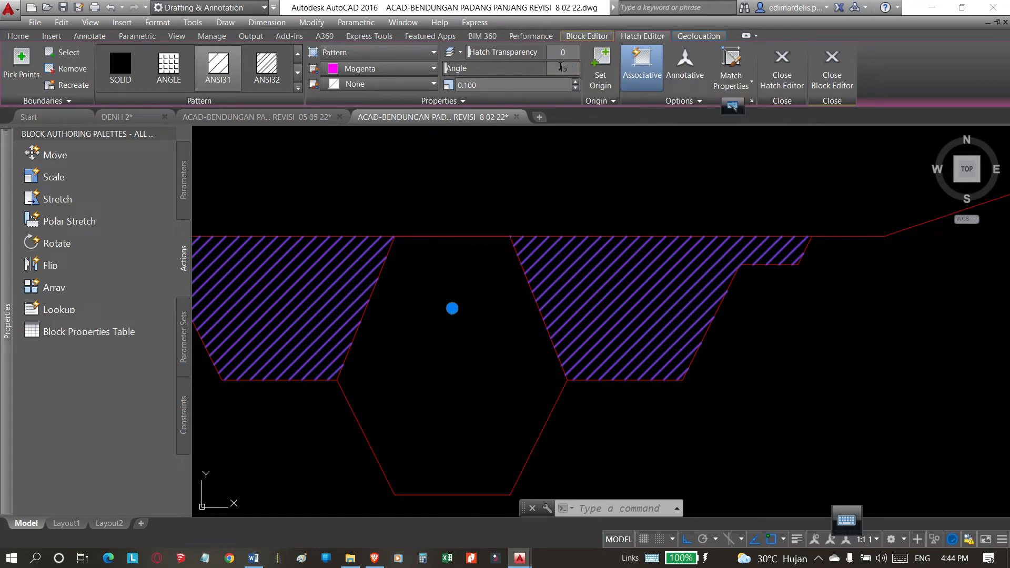
key("Return")
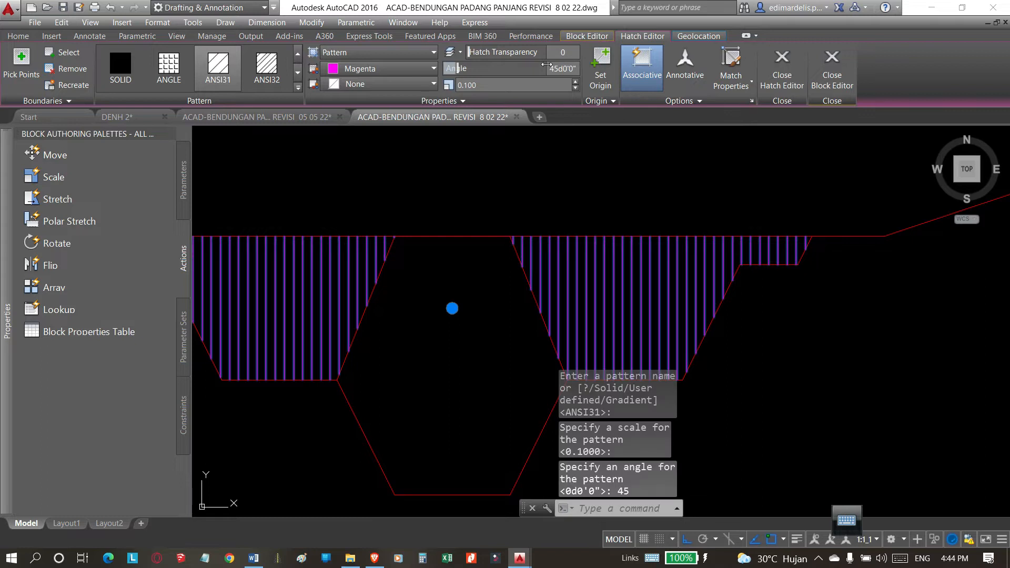
key("Escape")
key("Escape")
Set the angle of the ANSI31 hatch in the side areas to 135 degrees.
left_click(613, 274)
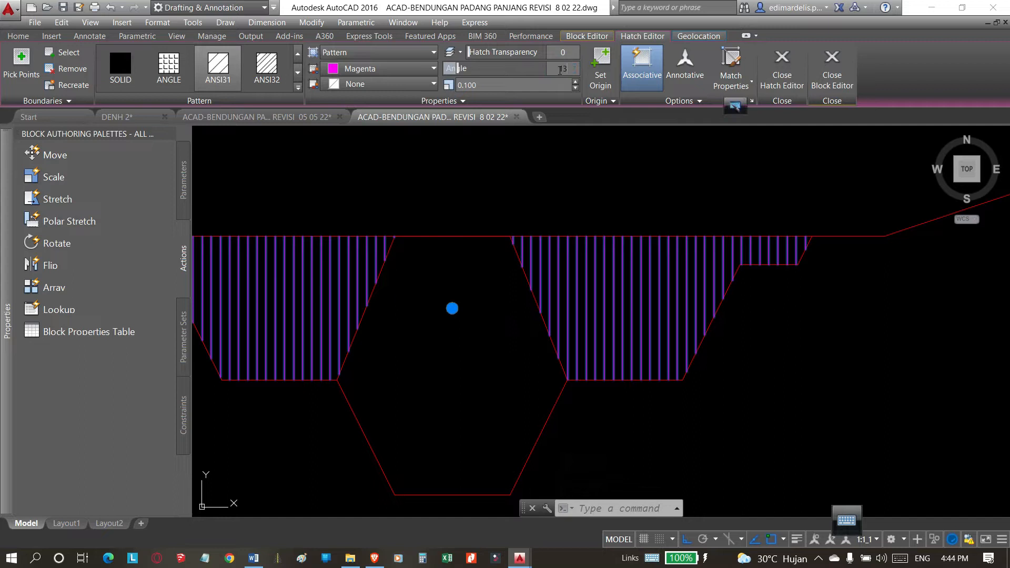
left_click(560, 70)
type("135")
key("Return")
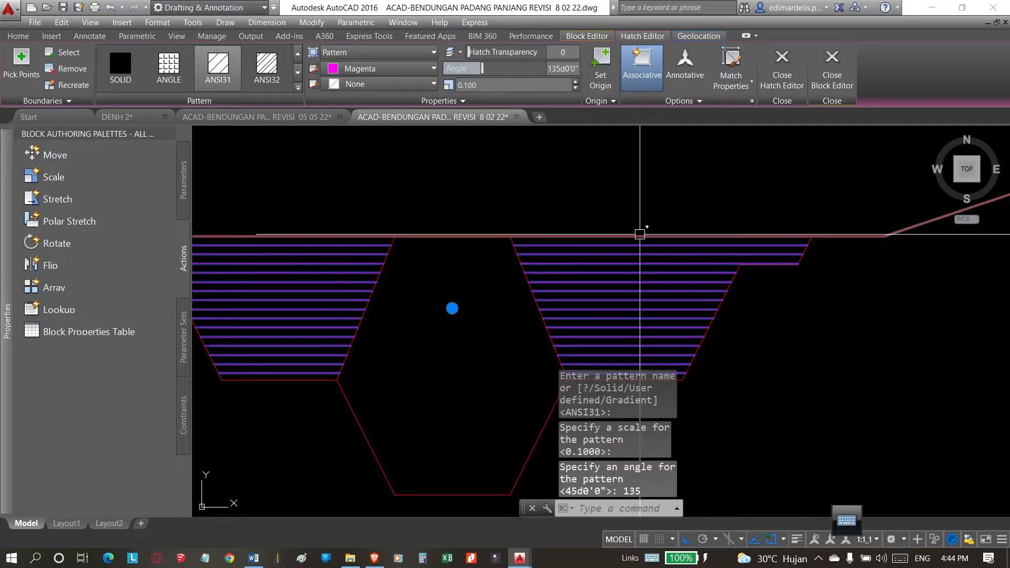
scroll(480, 242, "down", 4)
scroll(581, 280, "down", 1)
key("Escape")
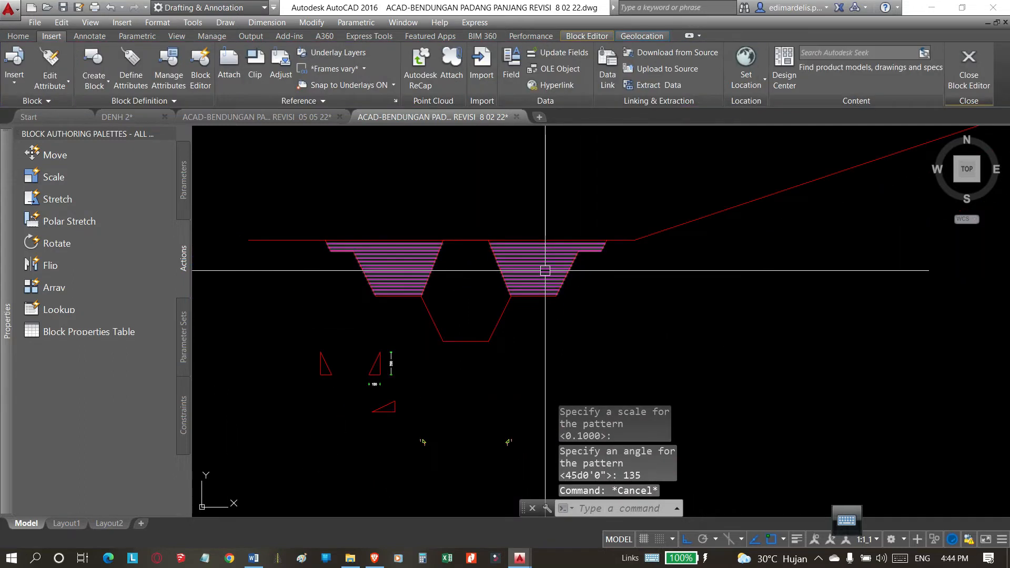
Compare the side areas' hatch settings and line spacing with the hatches in the old trench section.
left_click(544, 270)
scroll(563, 313, "down", 2)
scroll(509, 194, "up", 10)
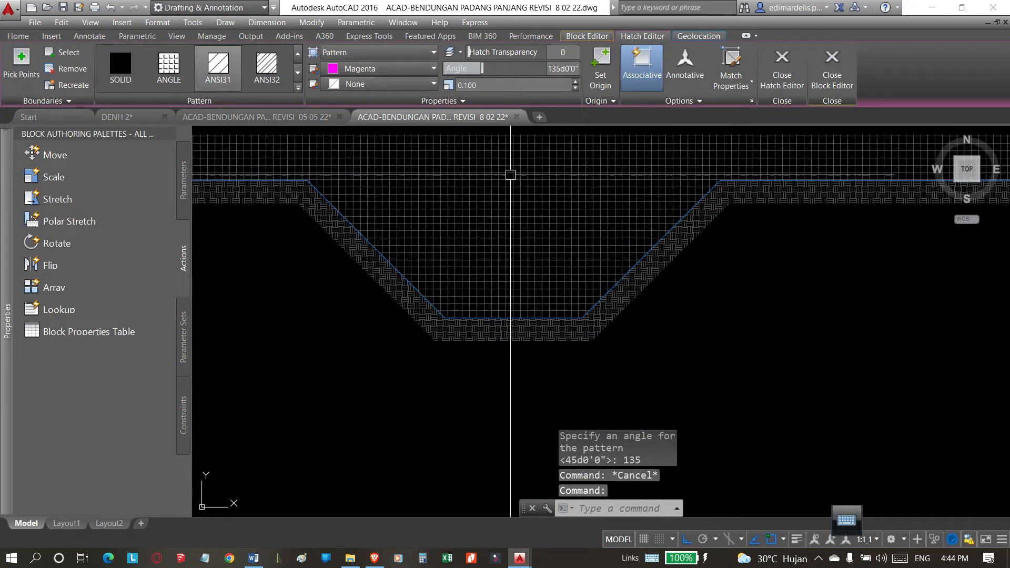
scroll(487, 205, "down", 10)
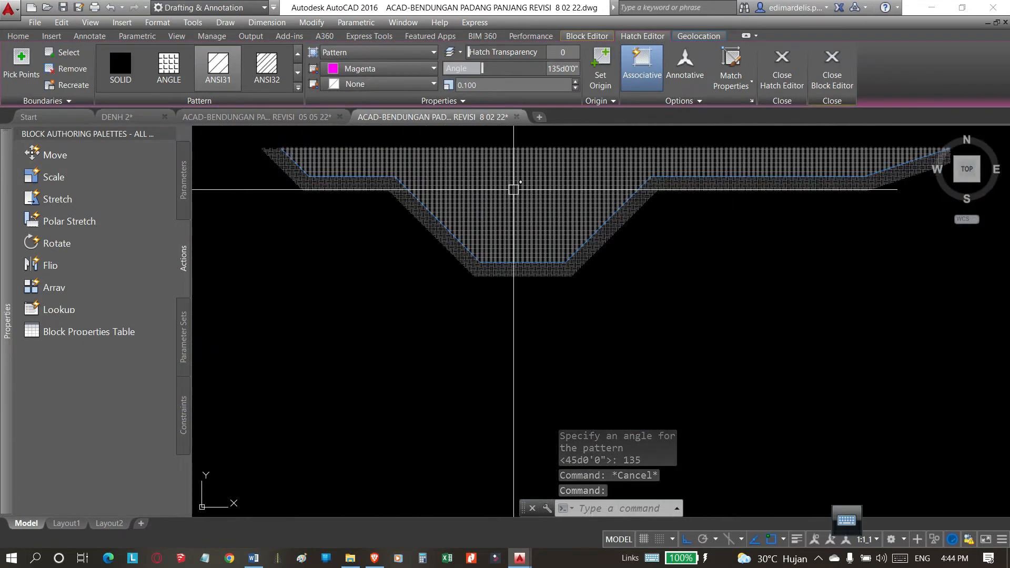
key("Escape")
scroll(568, 369, "down", 2)
scroll(546, 275, "up", 8)
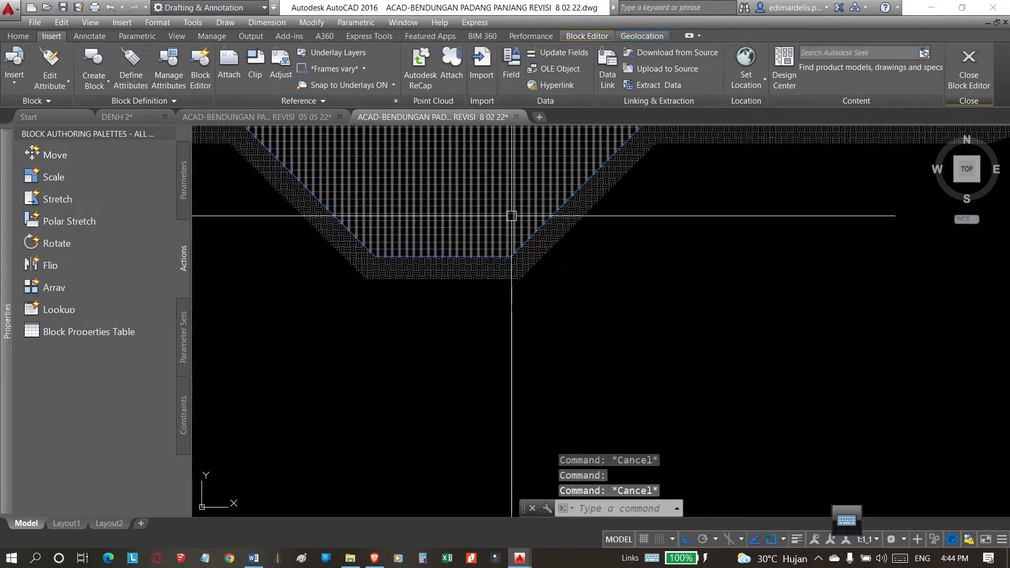
scroll(518, 214, "down", 6)
scroll(563, 426, "up", 2)
left_click(548, 451)
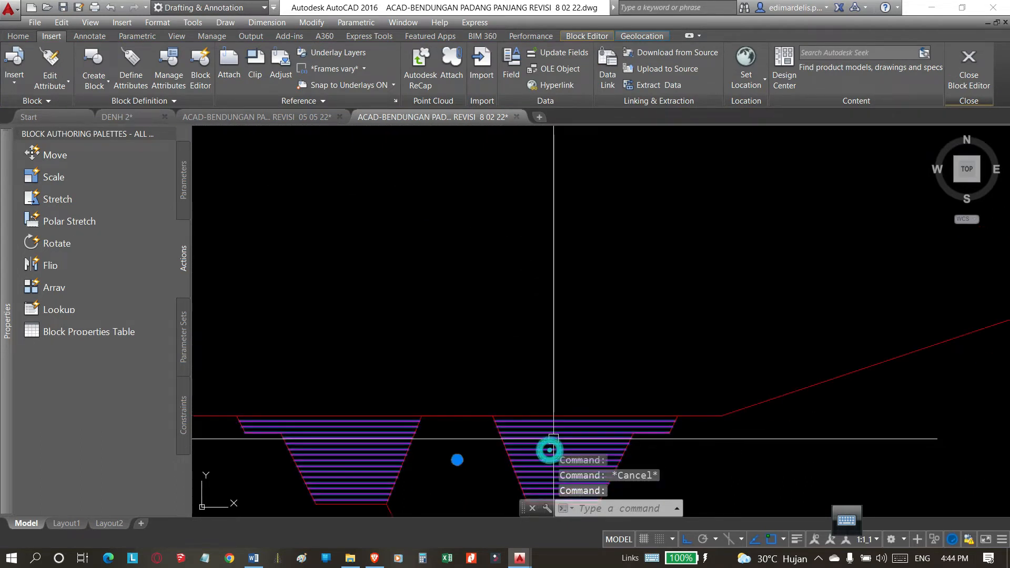
scroll(484, 227, "down", 5)
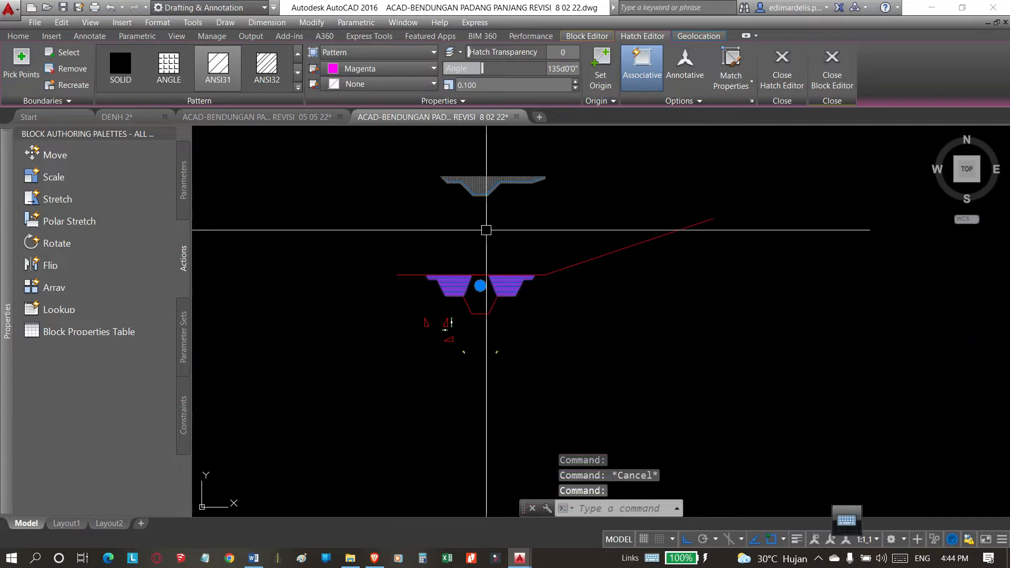
Check the layer and hatch properties of the horizontal line hatch in the old trench section.
scroll(491, 215, "up", 3)
scroll(459, 196, "up", 6)
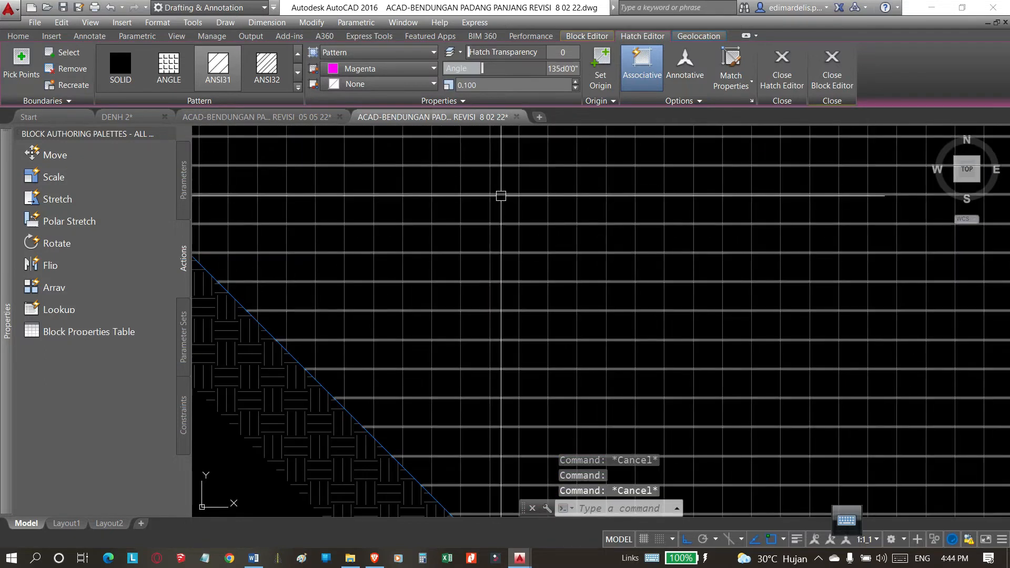
left_click(501, 196)
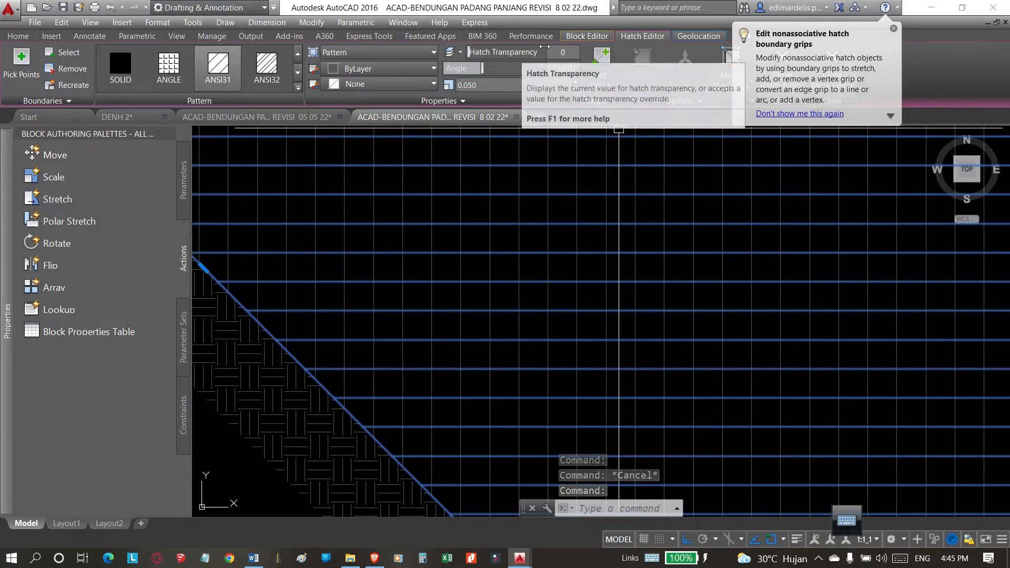
left_click(18, 36)
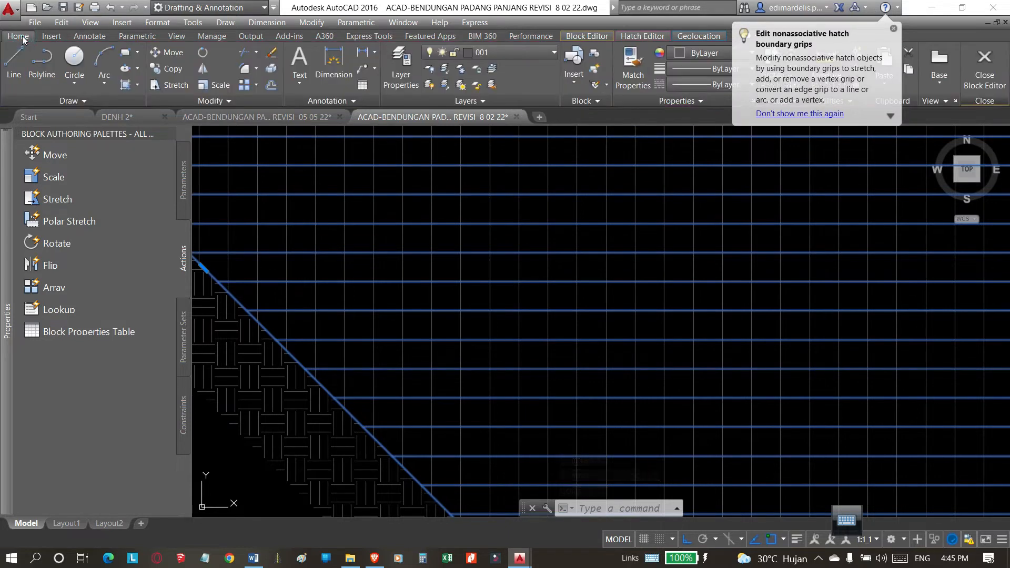
left_click(514, 55)
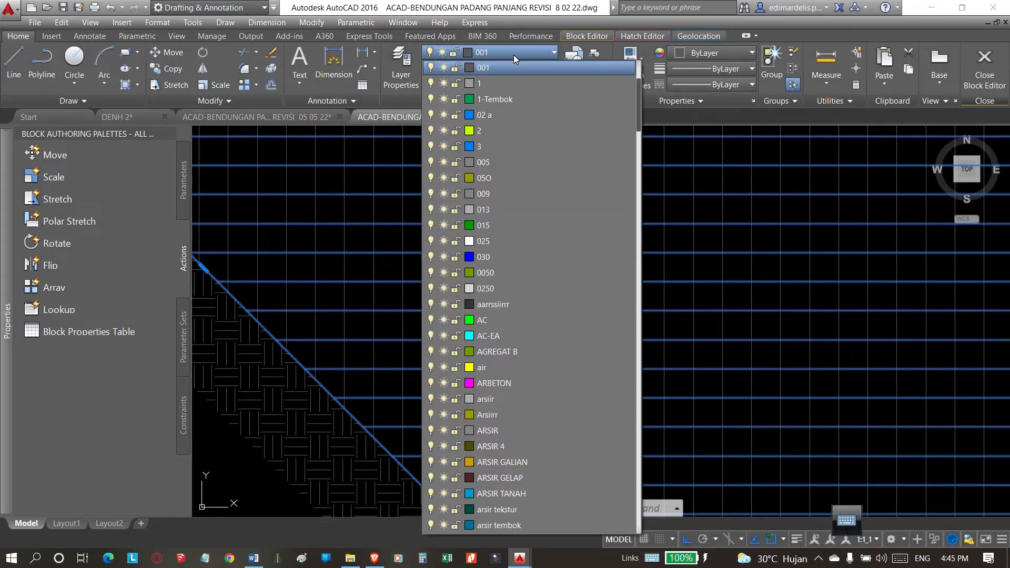
left_click(330, 268)
scroll(329, 266, "down", 10)
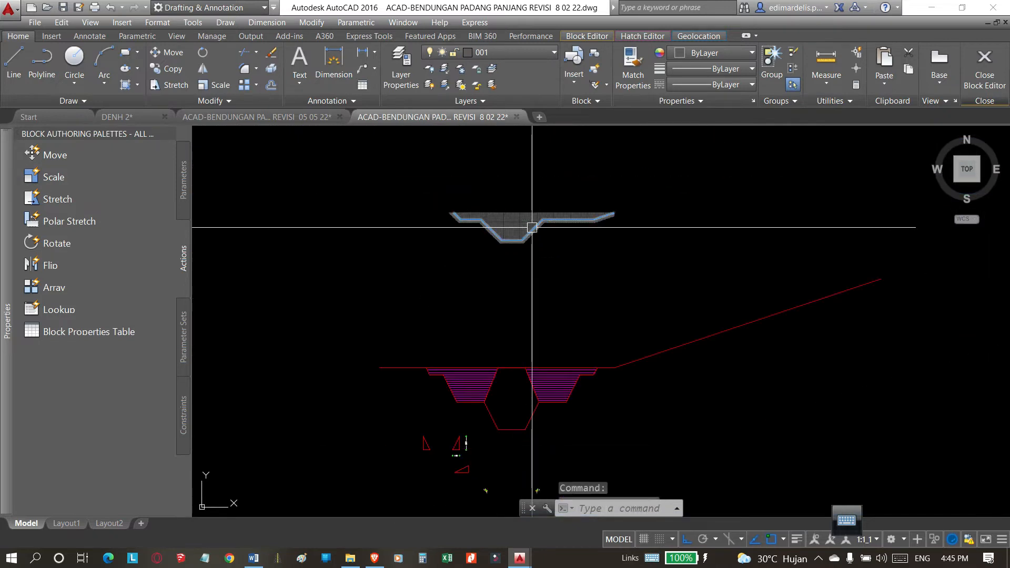
key("Escape")
Put the side areas' horizontal line hatch on layer 001 and set its color to ByLayer.
scroll(463, 397, "up", 8)
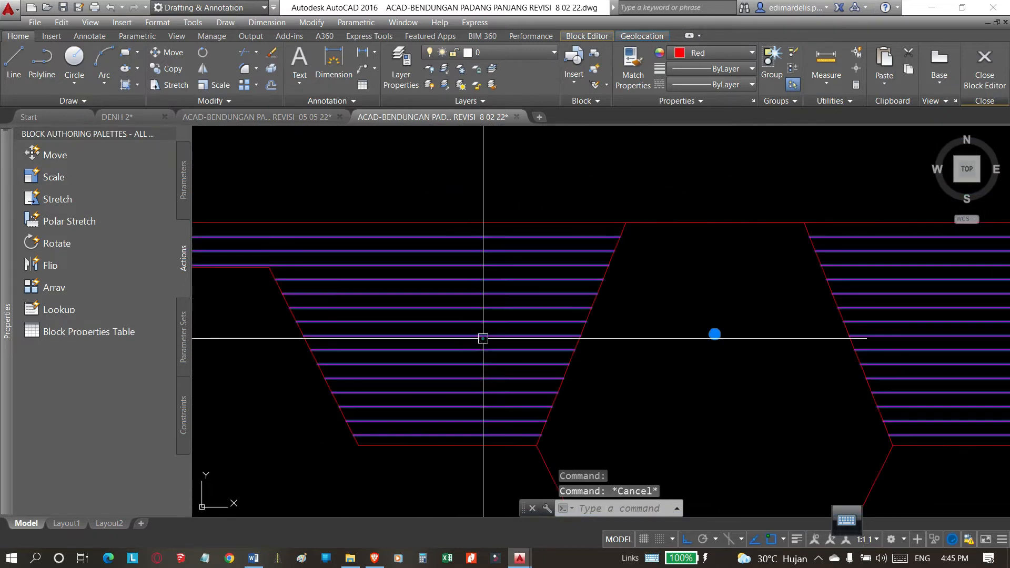
left_click(483, 339)
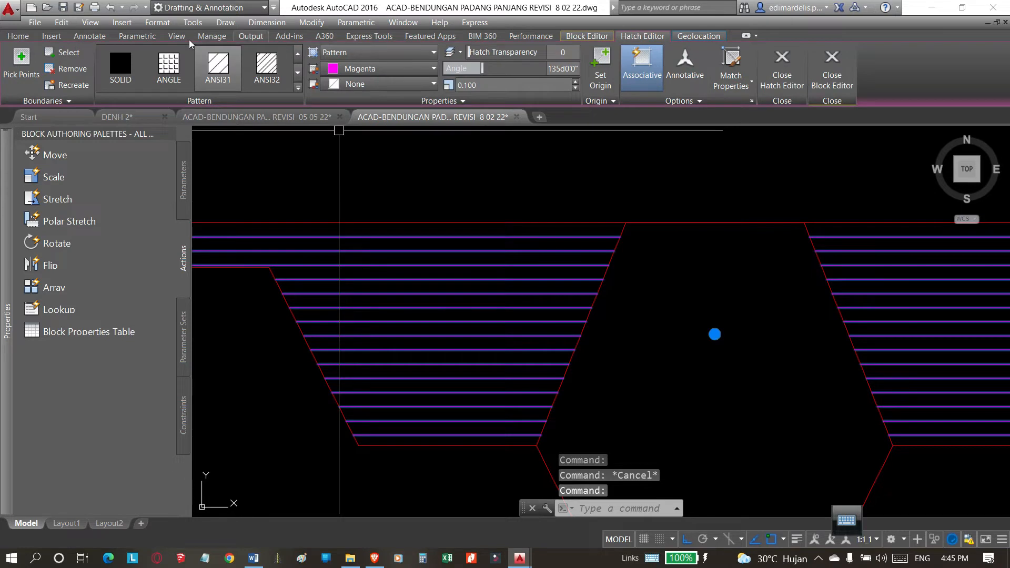
left_click(31, 33)
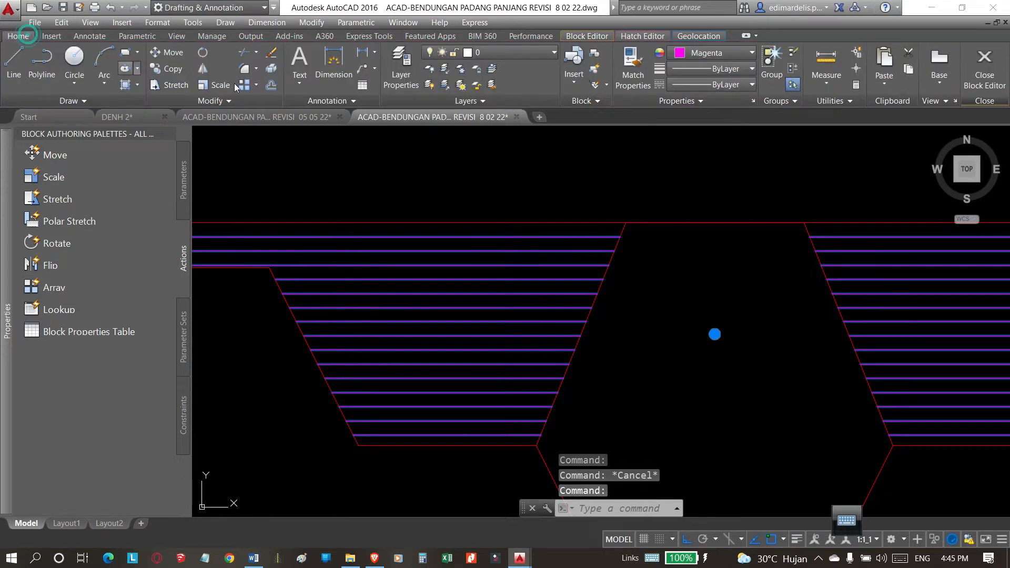
left_click(508, 55)
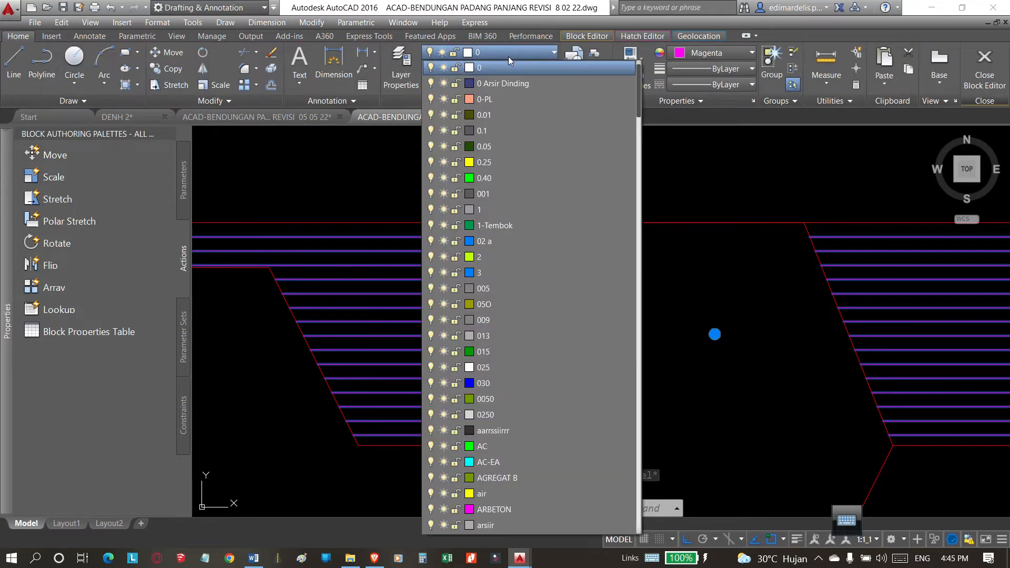
left_click(500, 194)
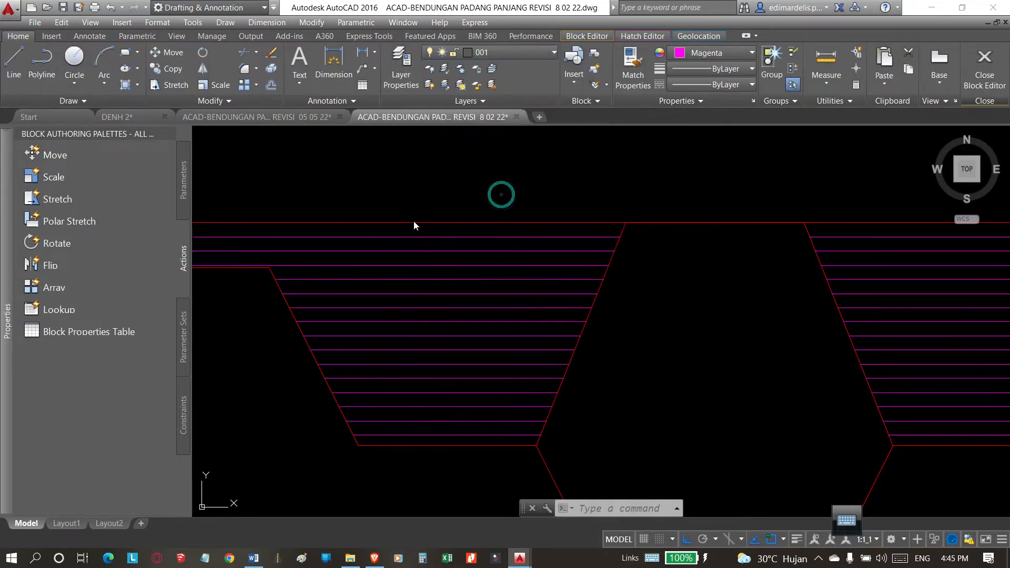
left_click(706, 53)
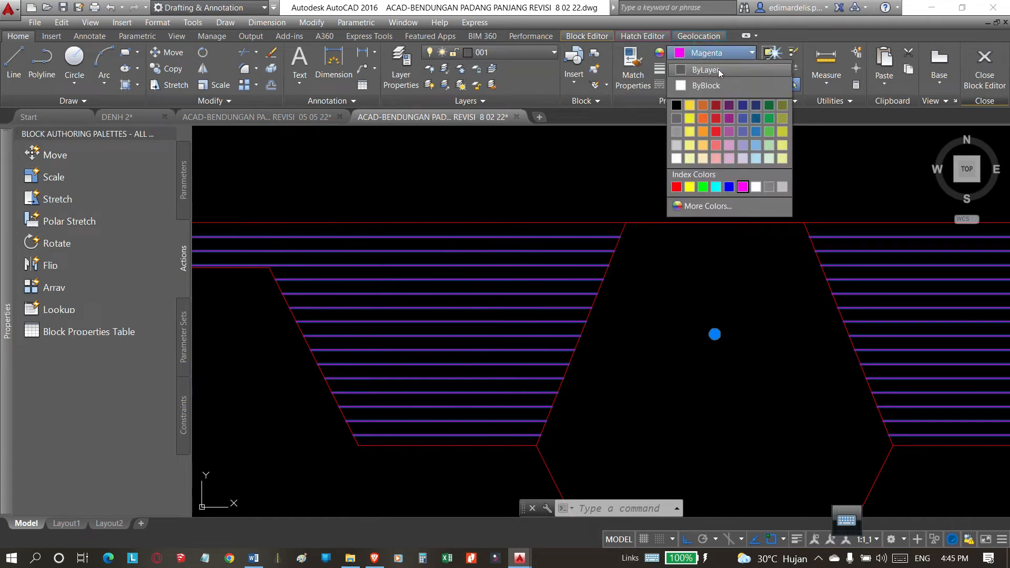
left_click(704, 71)
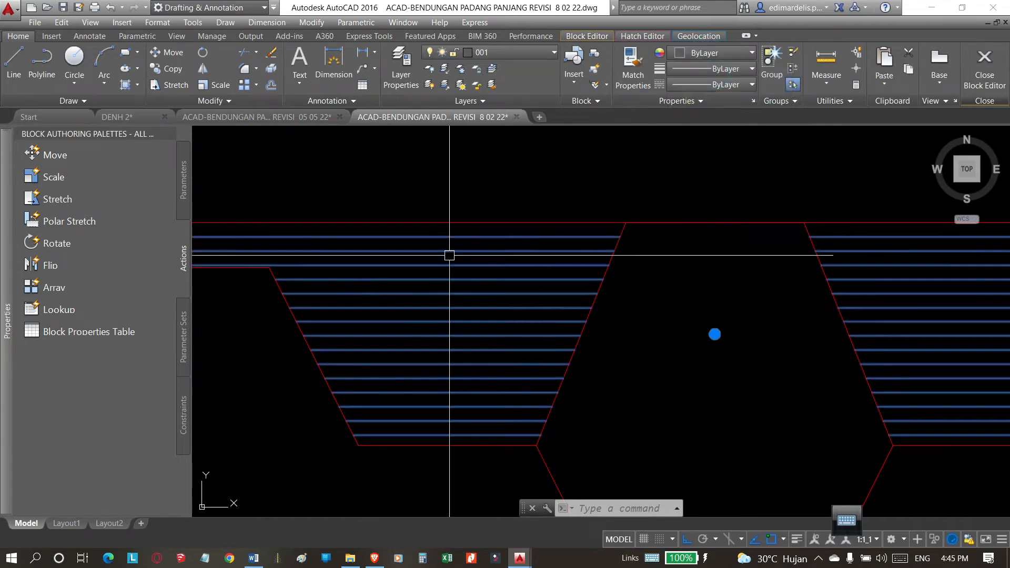
Check the pattern, angle and scale of the horizontal line hatch in the old trench section.
scroll(487, 290, "down", 4)
scroll(524, 263, "down", 3)
scroll(523, 216, "up", 10)
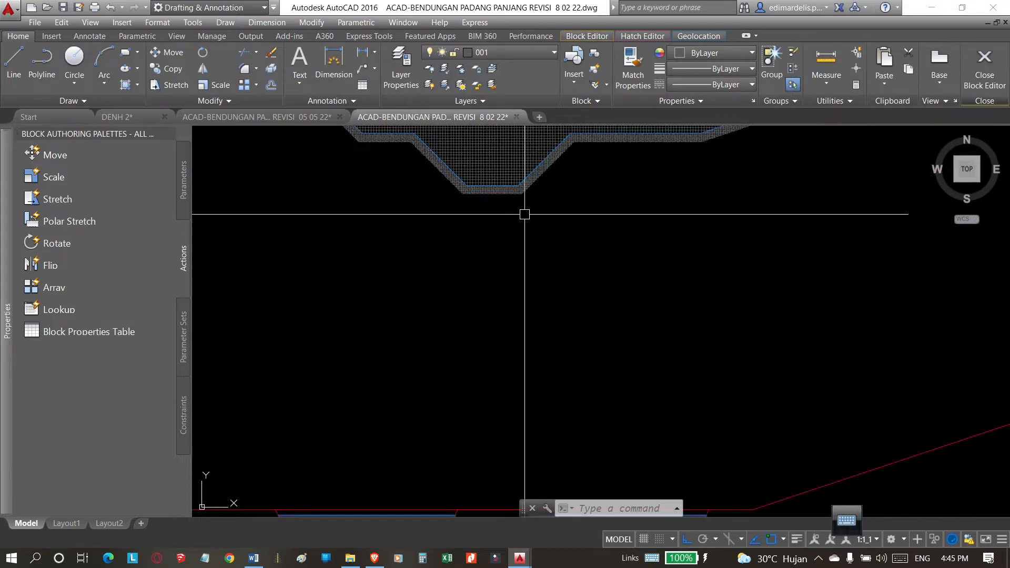
scroll(481, 221, "up", 6)
key("Escape")
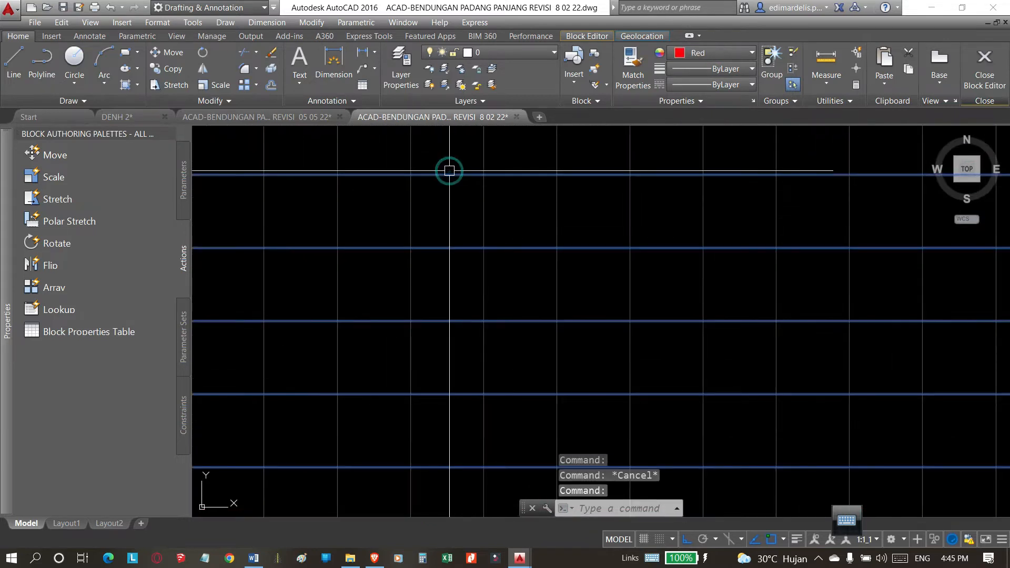
left_click(450, 174)
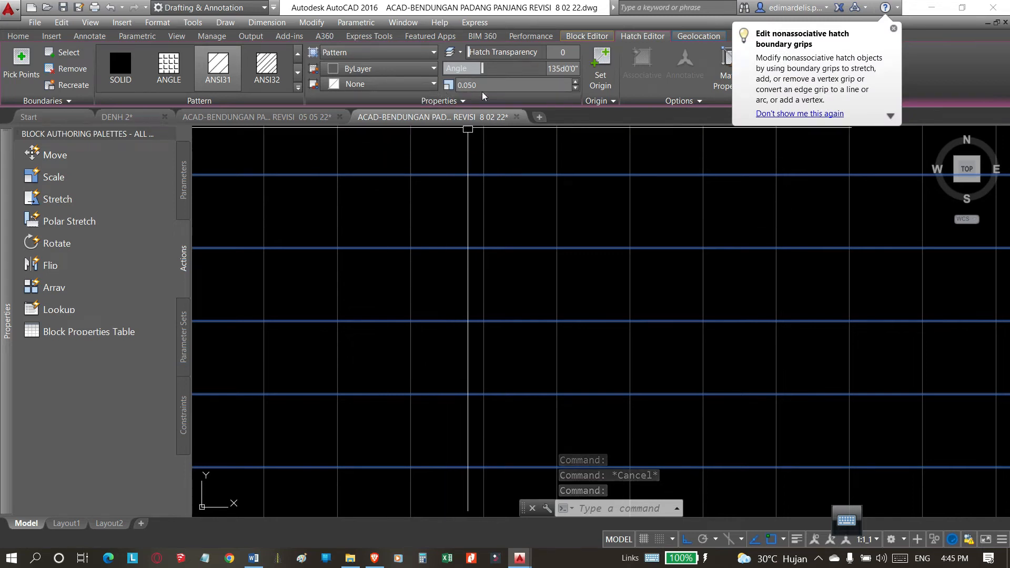
scroll(472, 192, "down", 8)
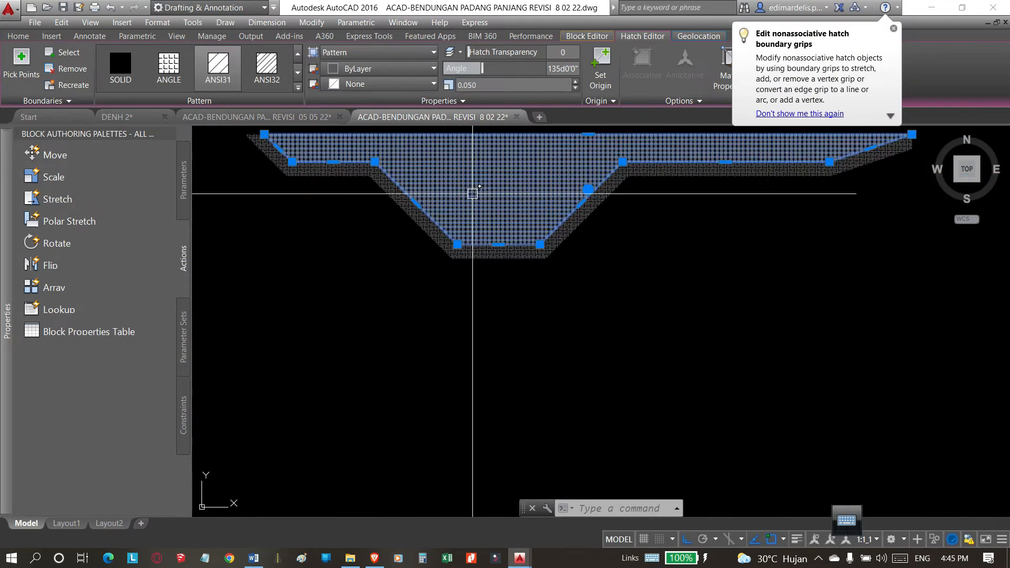
scroll(523, 289, "up", 8)
key("Escape")
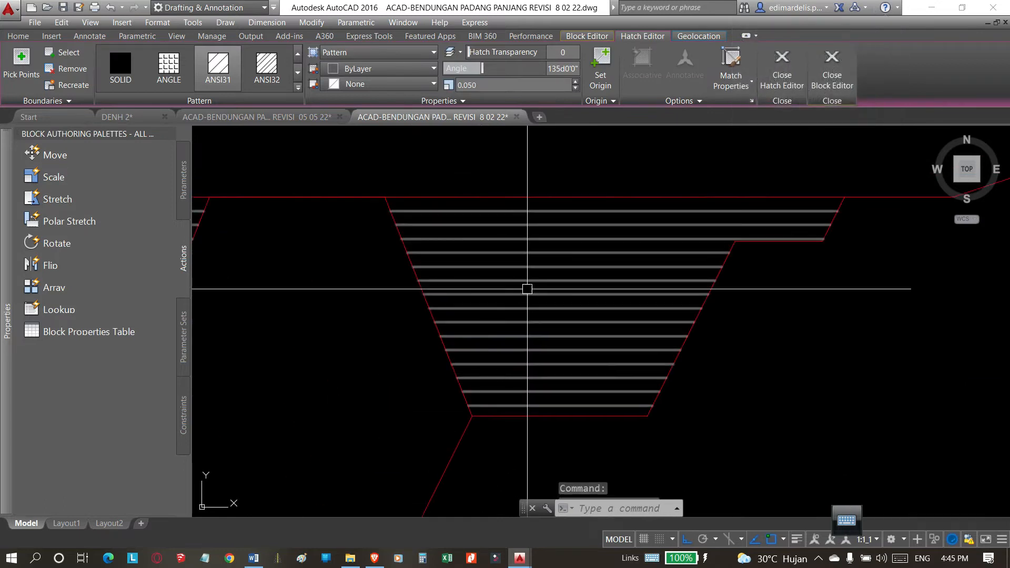
Set the scale of the side areas' ANSI31 hatch to 0.050.
left_click(525, 280)
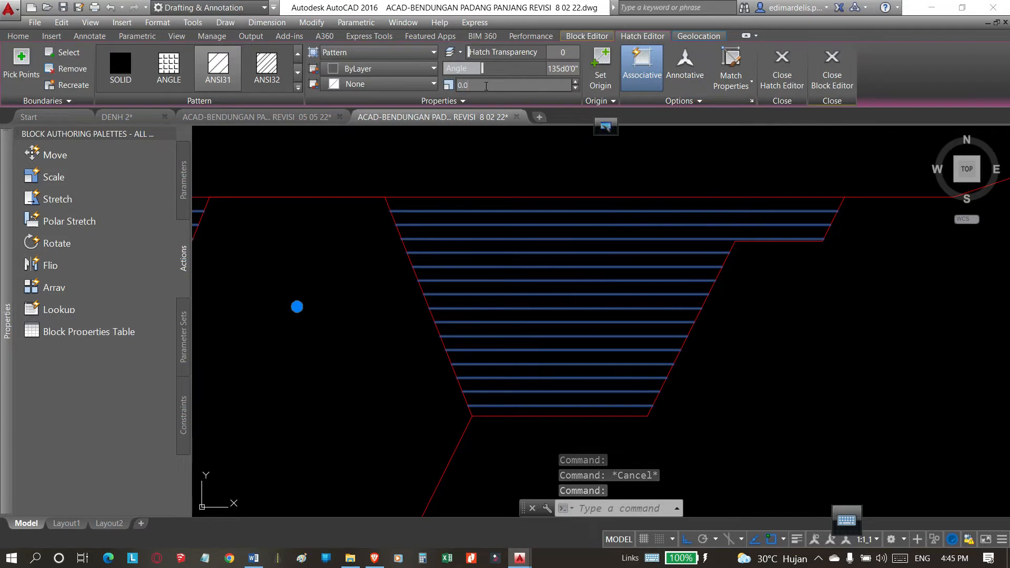
key("Return")
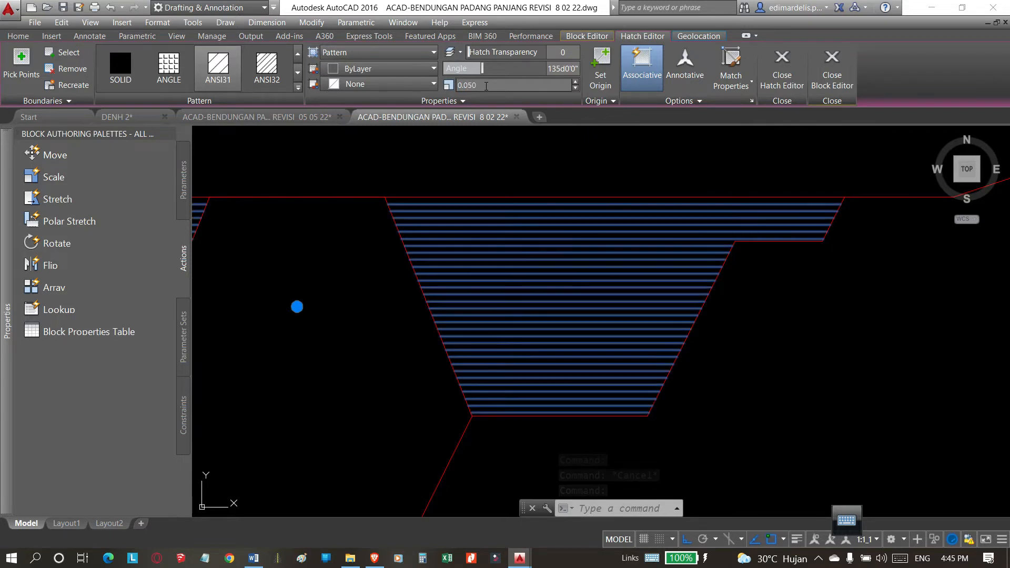
scroll(667, 321, "down", 2)
key("Escape")
Add a second hatch over both side areas with the magenta ANGLE pattern at scale 0.100.
scroll(645, 295, "down", 4)
scroll(574, 333, "up", 4)
scroll(569, 319, "down", 6)
scroll(605, 306, "up", 3)
scroll(600, 295, "down", 2)
scroll(643, 315, "up", 8)
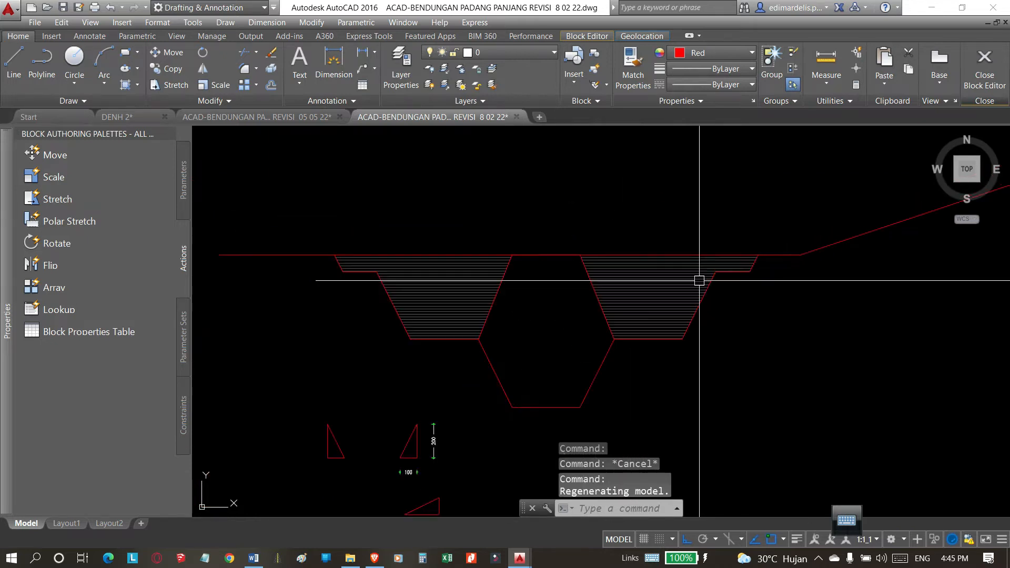
type("b")
key("Return")
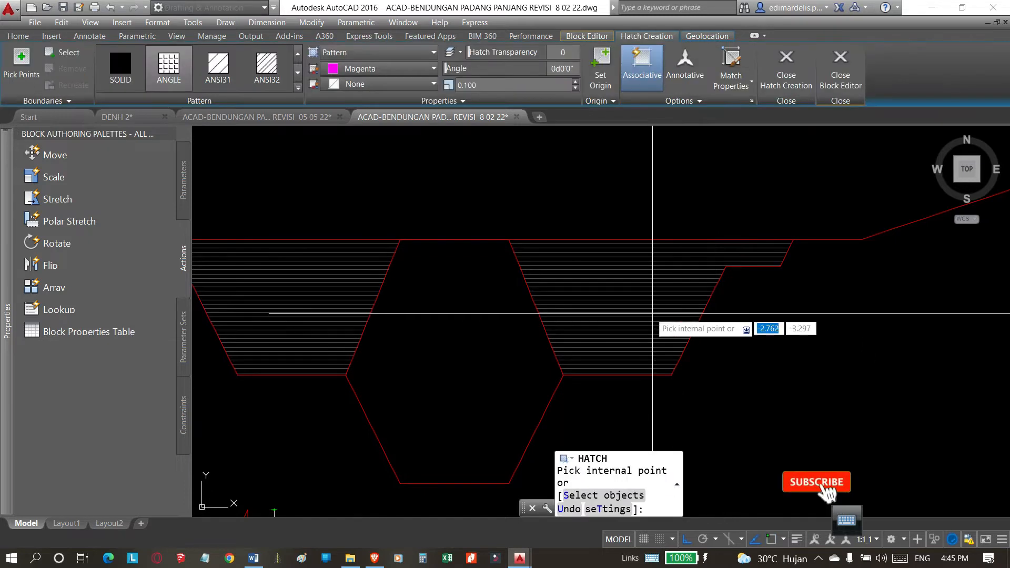
left_click(648, 313)
left_click(324, 279)
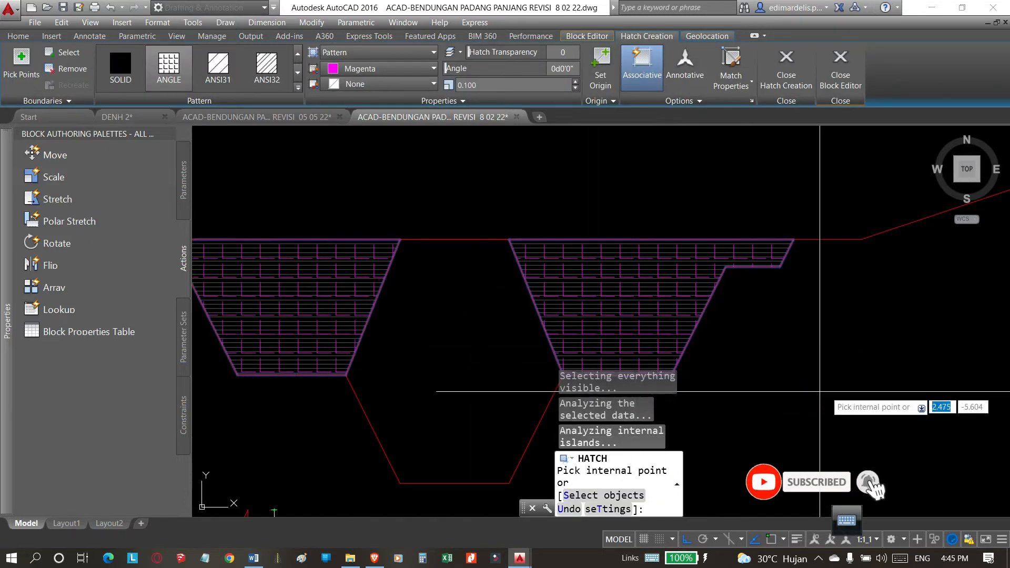
key("Return")
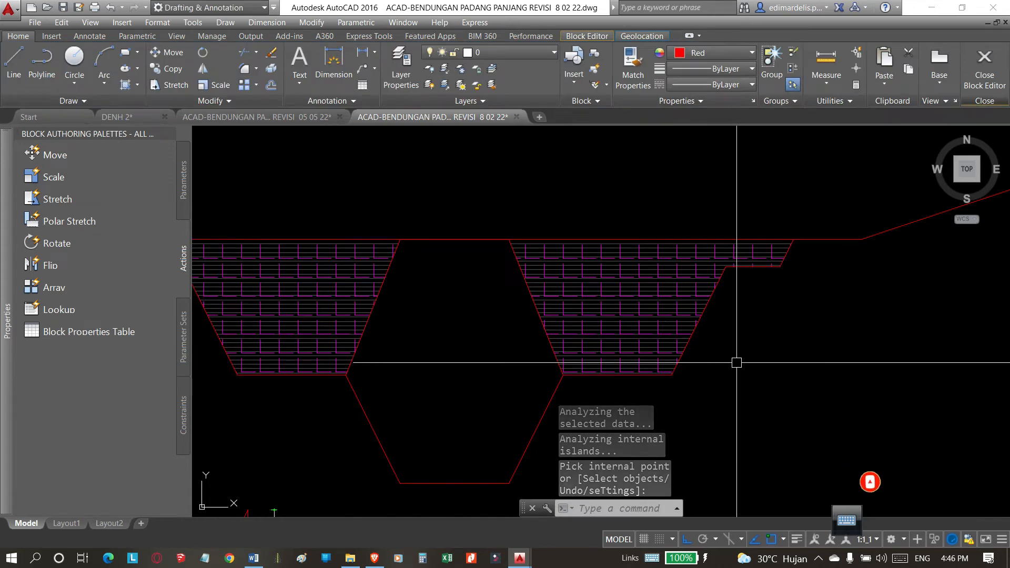
Match the properties of the old section's vertical line hatch onto the ANGLE hatch in the side areas.
type("Ma")
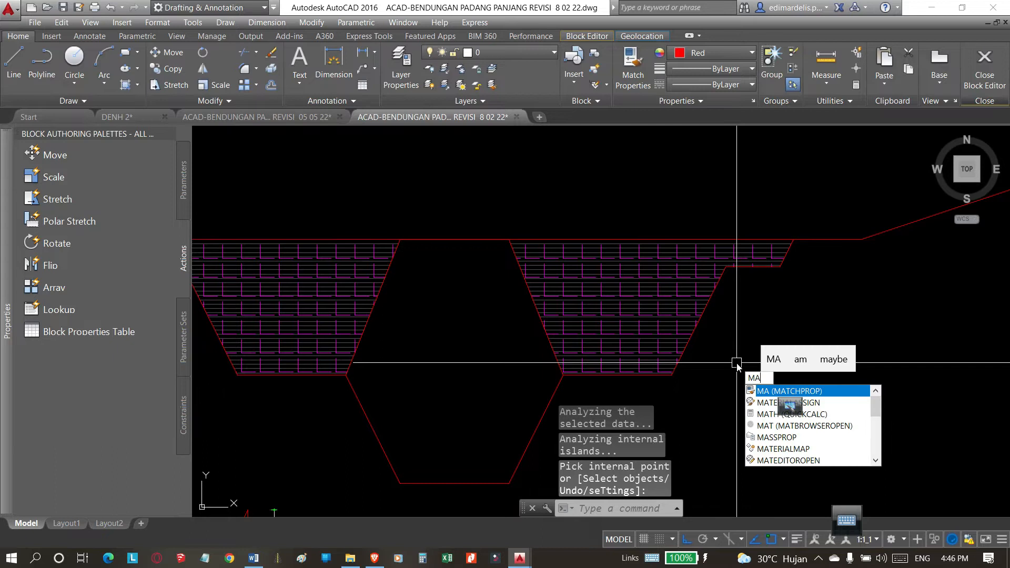
left_click(767, 392)
scroll(577, 395, "down", 4)
scroll(552, 184, "down", 2)
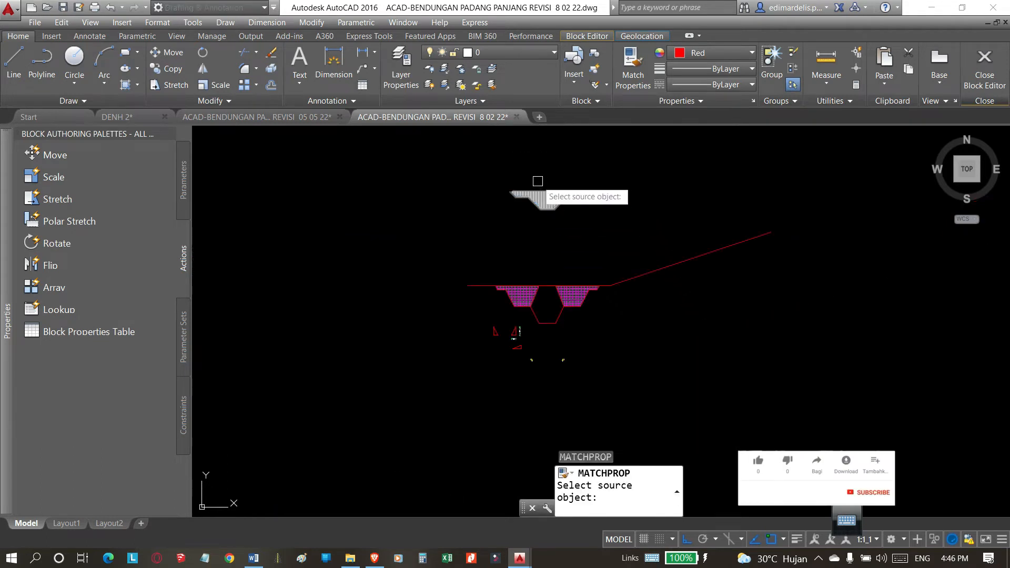
scroll(537, 180, "up", 10)
scroll(458, 279, "up", 6)
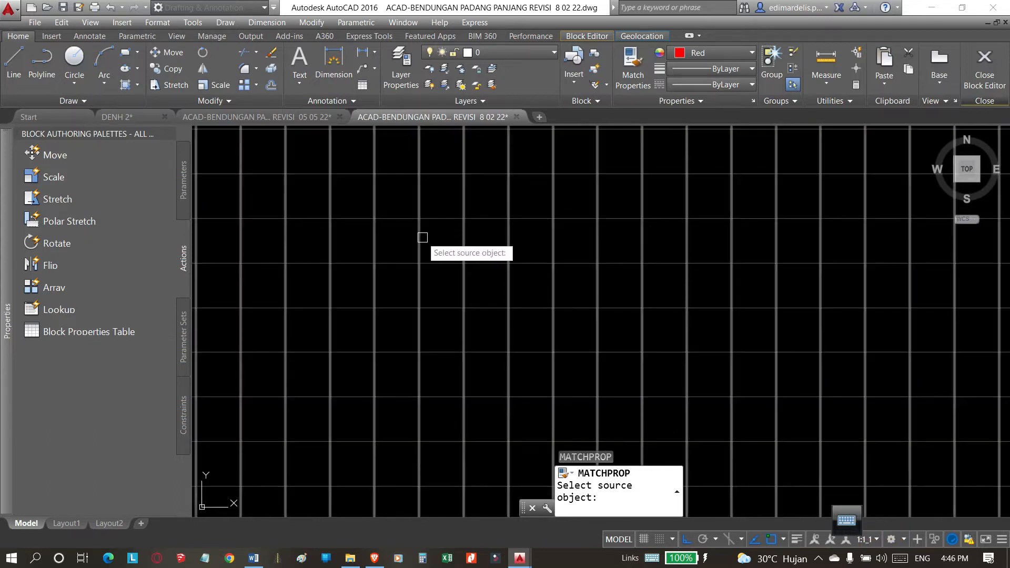
left_click(420, 237)
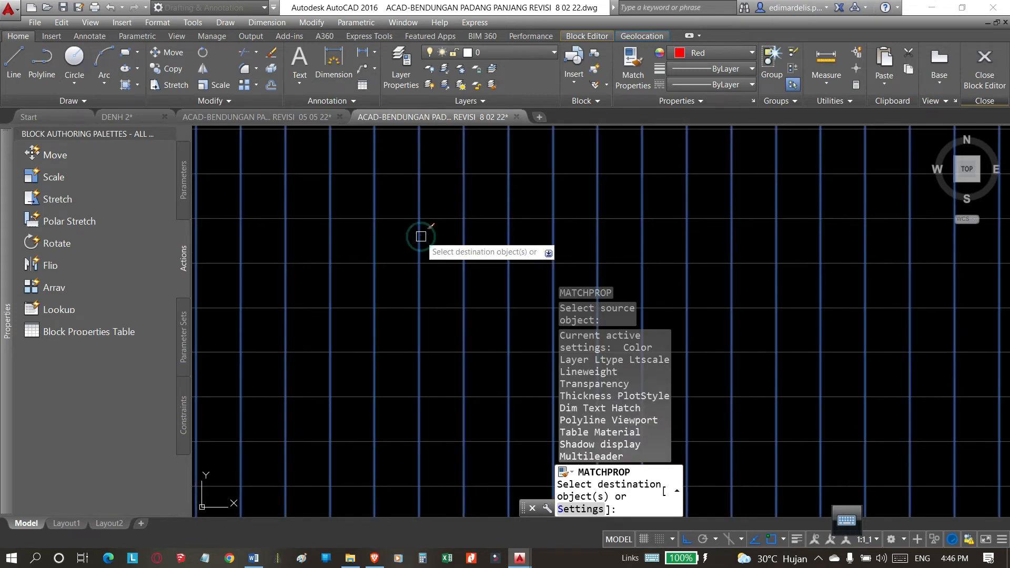
scroll(442, 189, "down", 10)
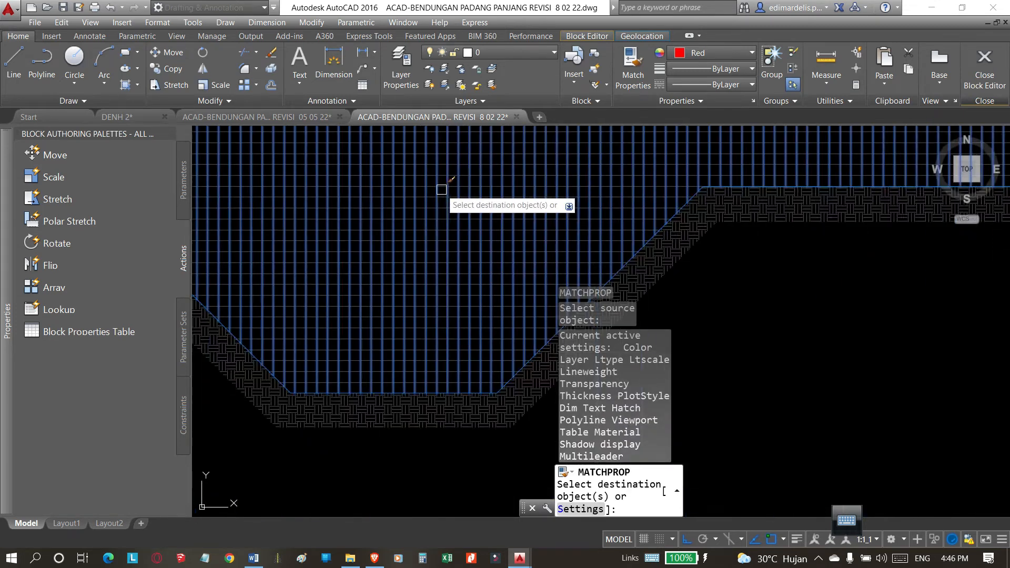
scroll(441, 366, "up", 10)
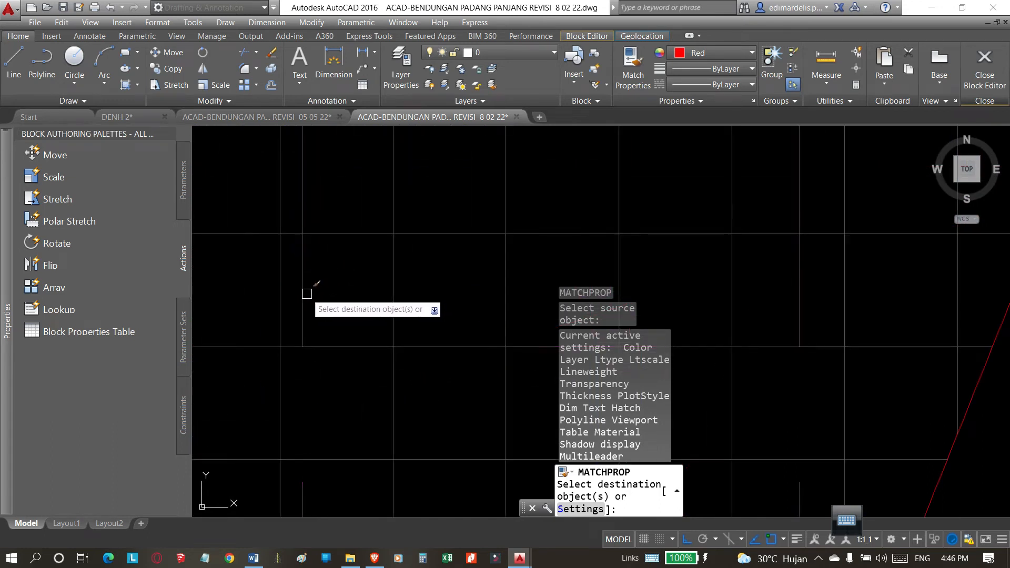
left_click(307, 294)
scroll(363, 295, "down", 10)
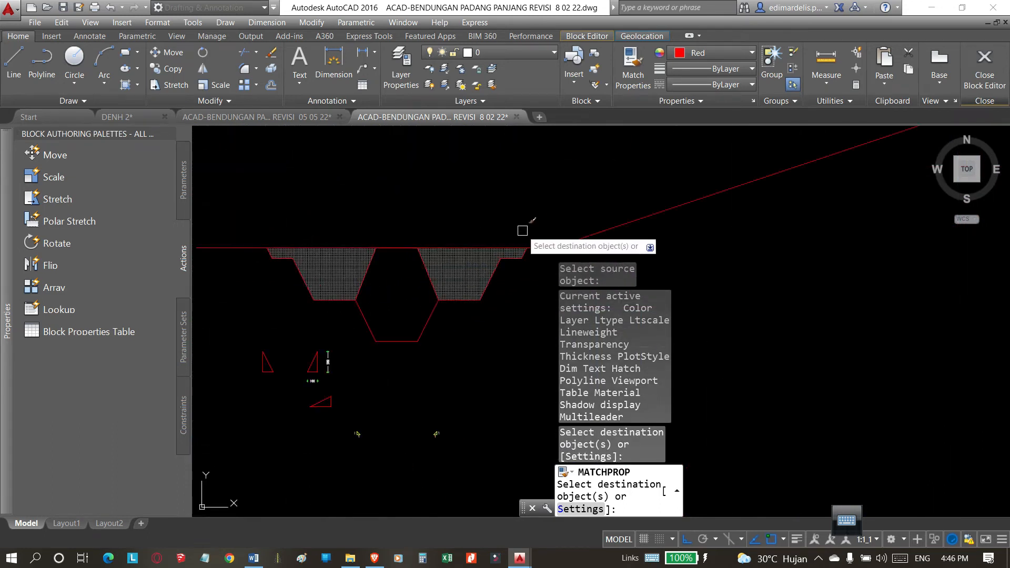
key("Escape")
Examine the grid hatching in both side areas and the outline around the empty central core.
scroll(416, 300, "up", 6)
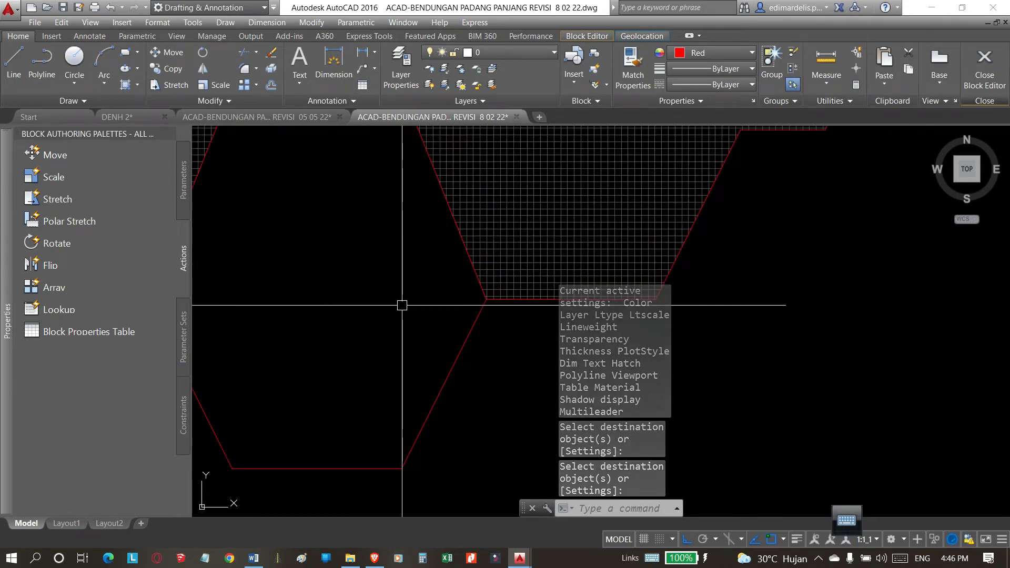
scroll(402, 305, "down", 5)
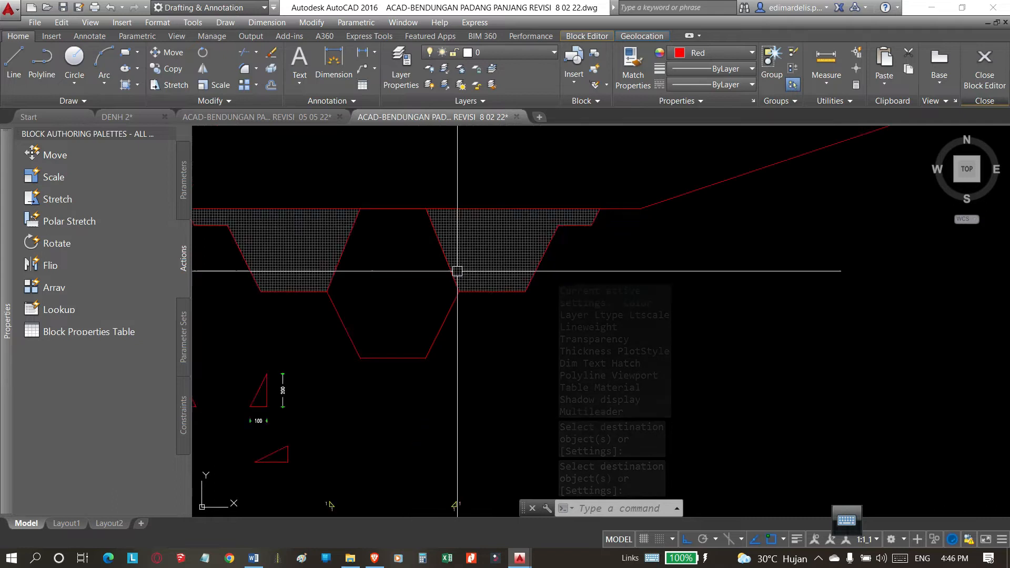
scroll(419, 295, "up", 2)
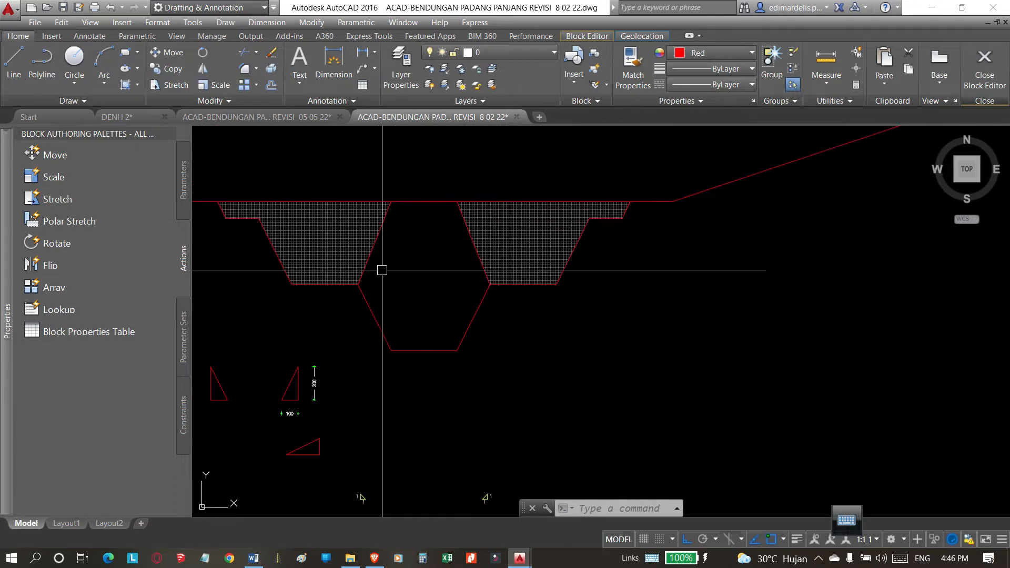
scroll(368, 245, "up", 2)
scroll(622, 140, "down", 3)
scroll(576, 237, "up", 1)
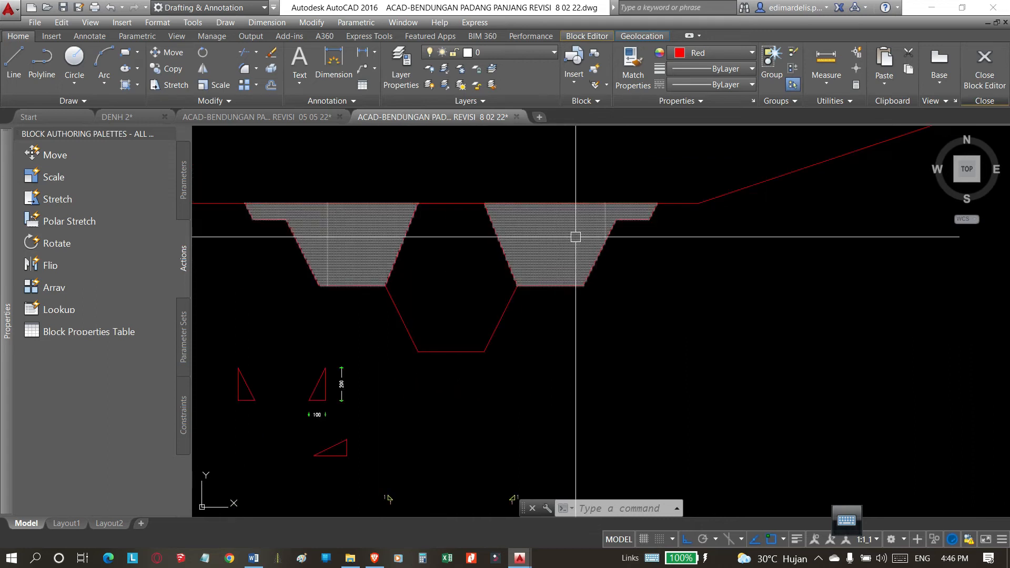
scroll(353, 219, "up", 2)
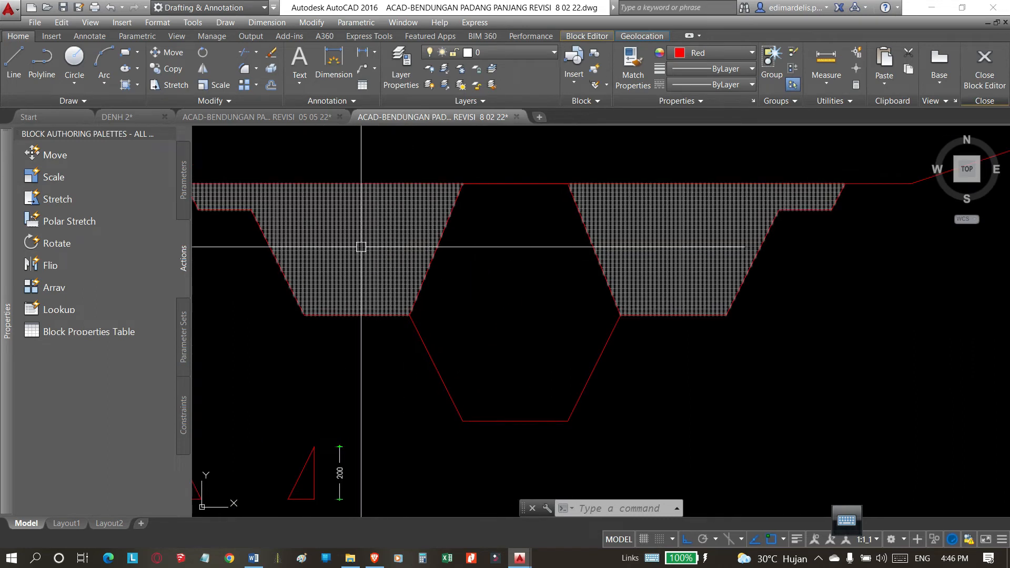
scroll(349, 227, "up", 4)
scroll(482, 227, "down", 2)
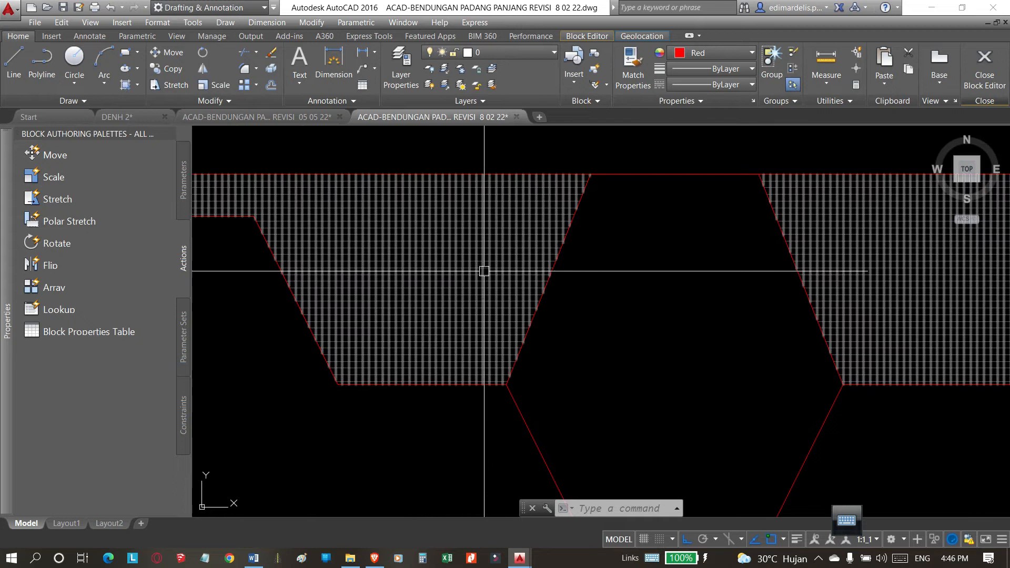
scroll(376, 259, "down", 4)
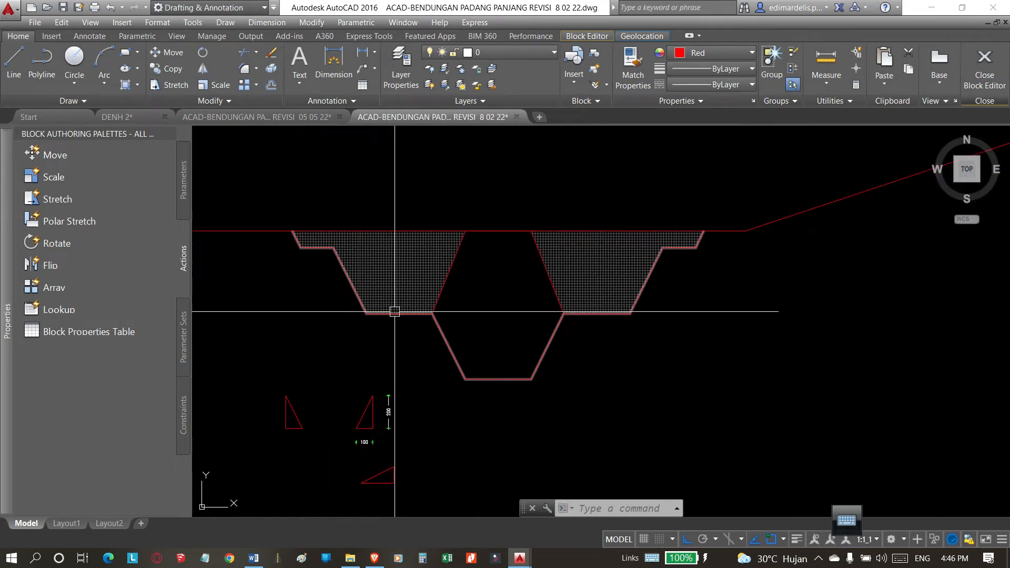
scroll(551, 338, "down", 2)
scroll(551, 338, "up", 4)
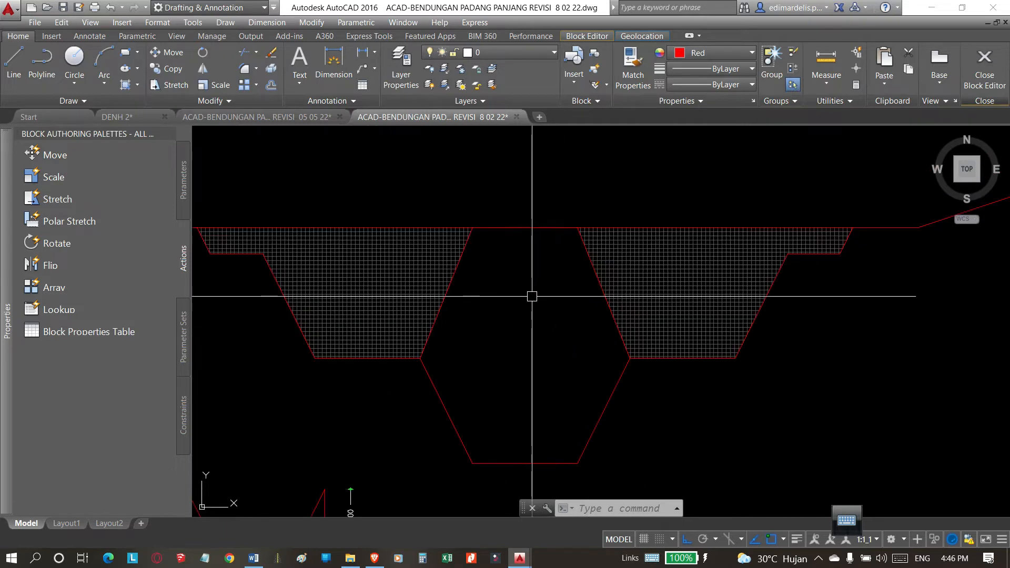
scroll(511, 323, "down", 2)
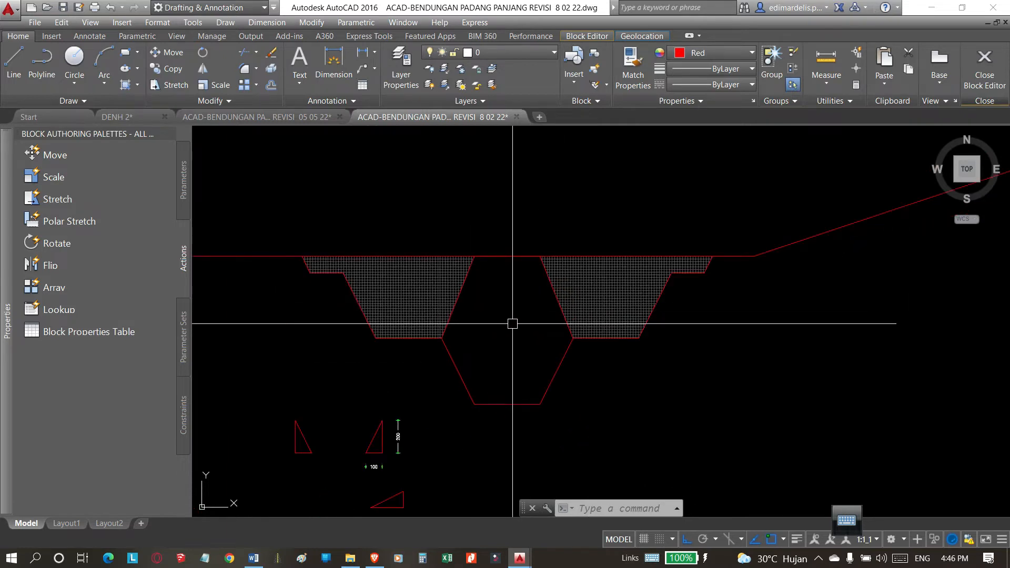
scroll(512, 324, "down", 3)
scroll(511, 338, "up", 3)
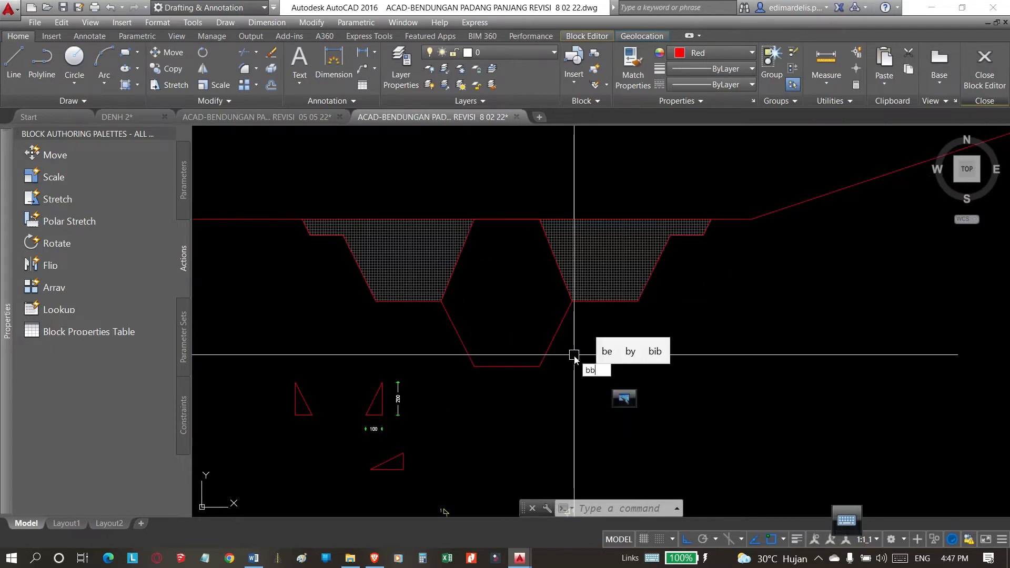
Hatch the central core with the magenta ANGLE pattern at scale 0.100.
key("Return")
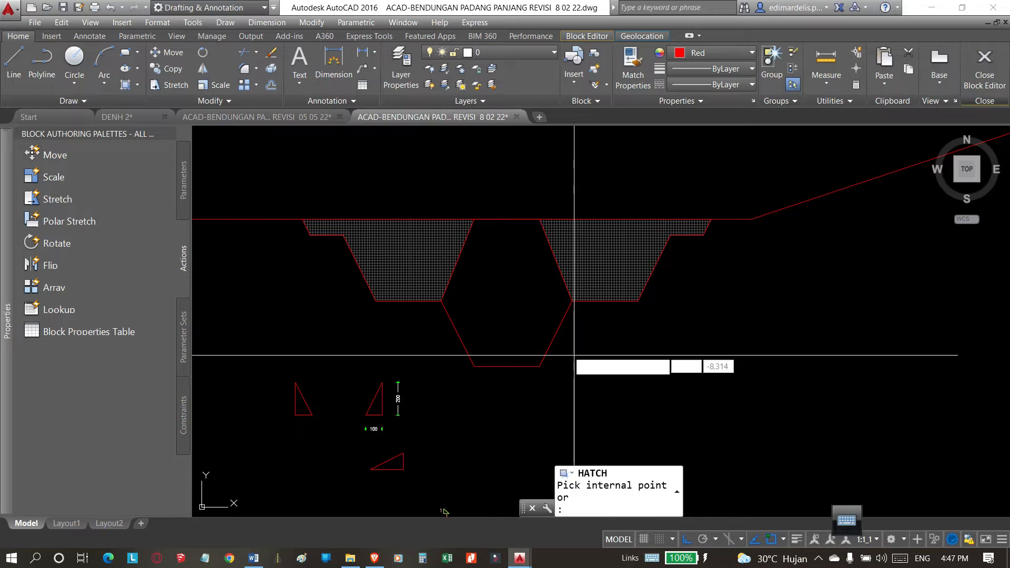
left_click(527, 310)
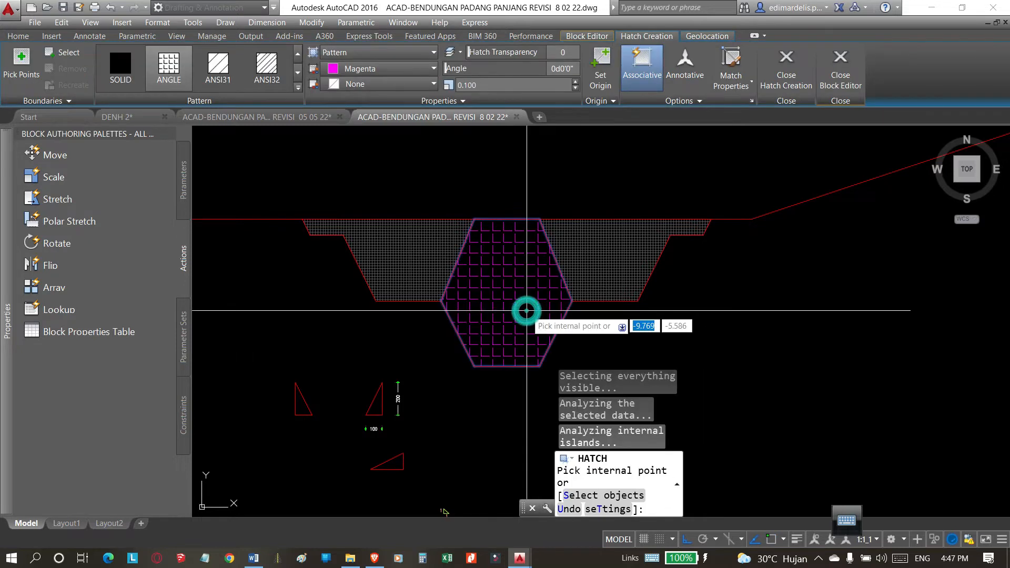
key("Return")
Match the properties of the old section's horizontal line hatch onto the central core's ANGLE hatch.
scroll(548, 368, "down", 6)
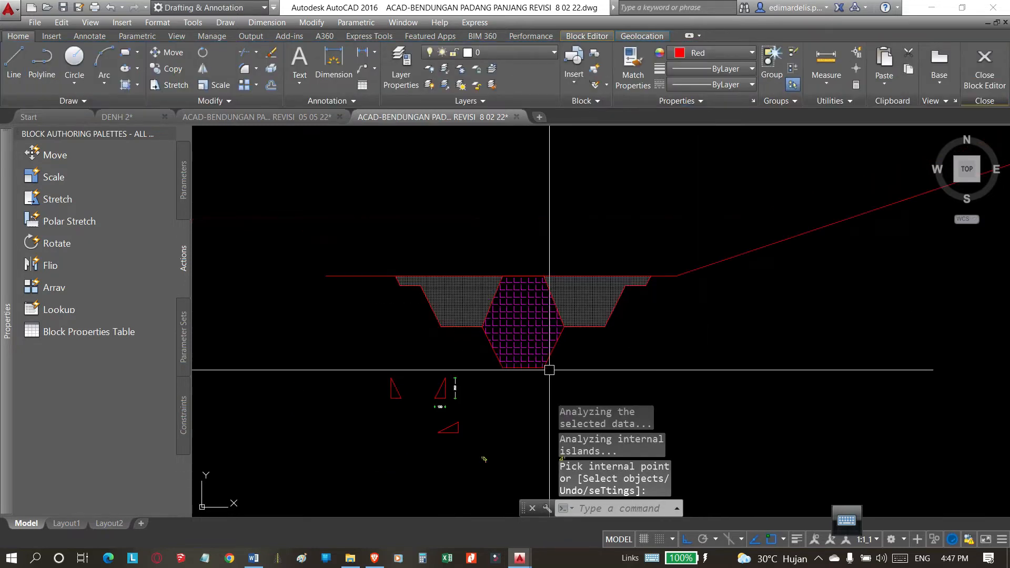
scroll(545, 264, "up", 8)
scroll(526, 187, "down", 3)
scroll(476, 251, "up", 1)
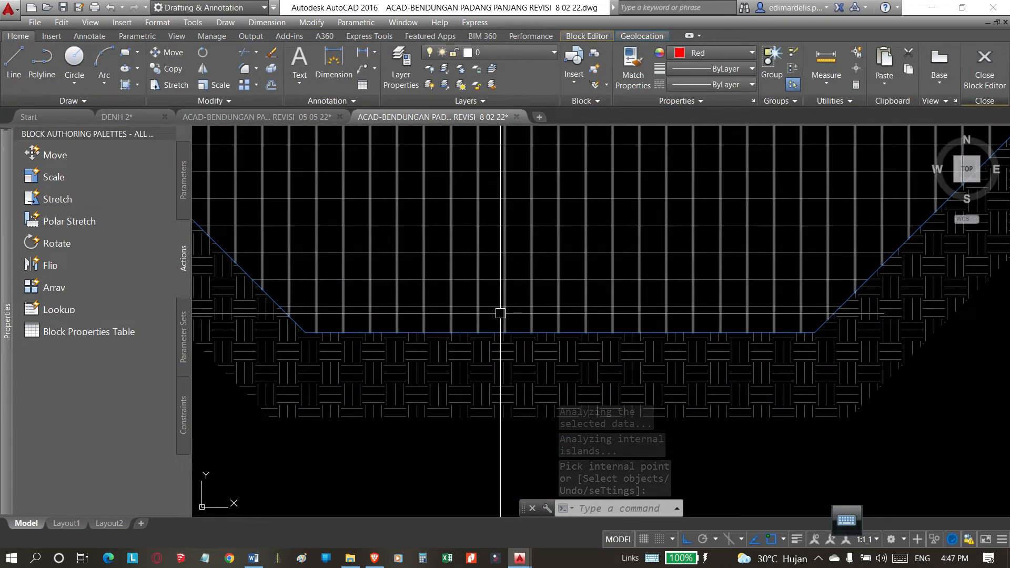
type("ma")
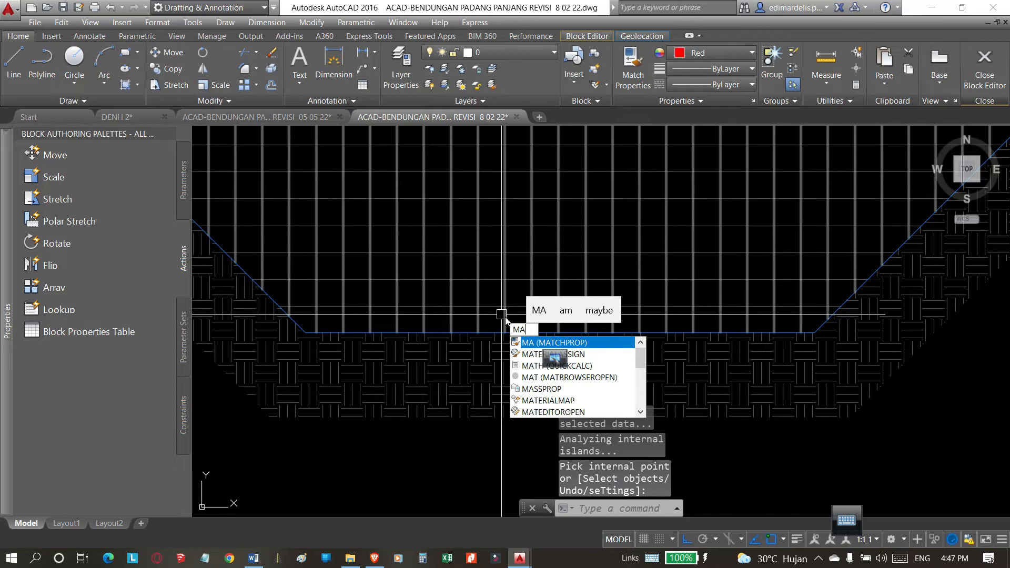
key("Return")
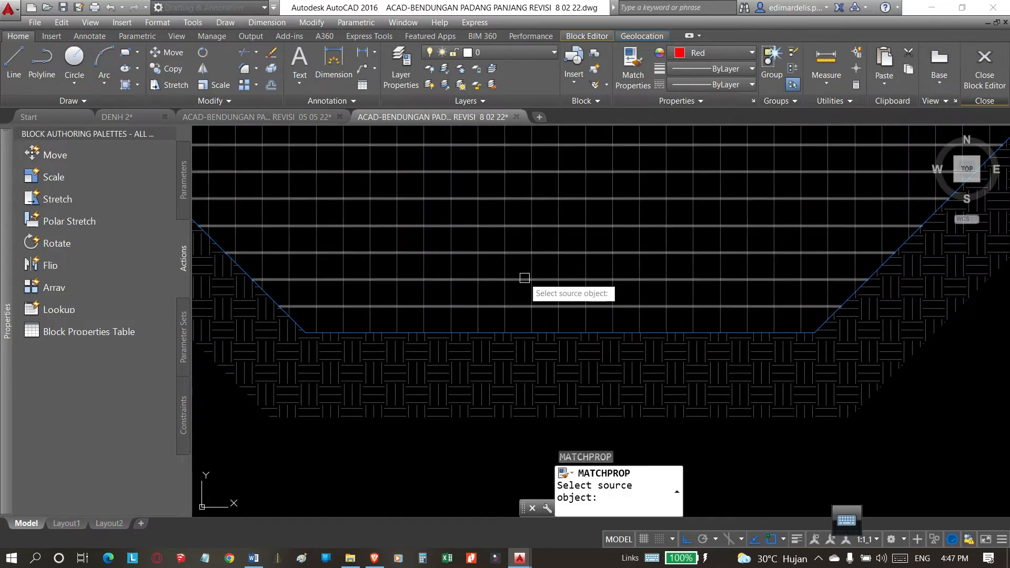
left_click(524, 279)
scroll(500, 198, "down", 6)
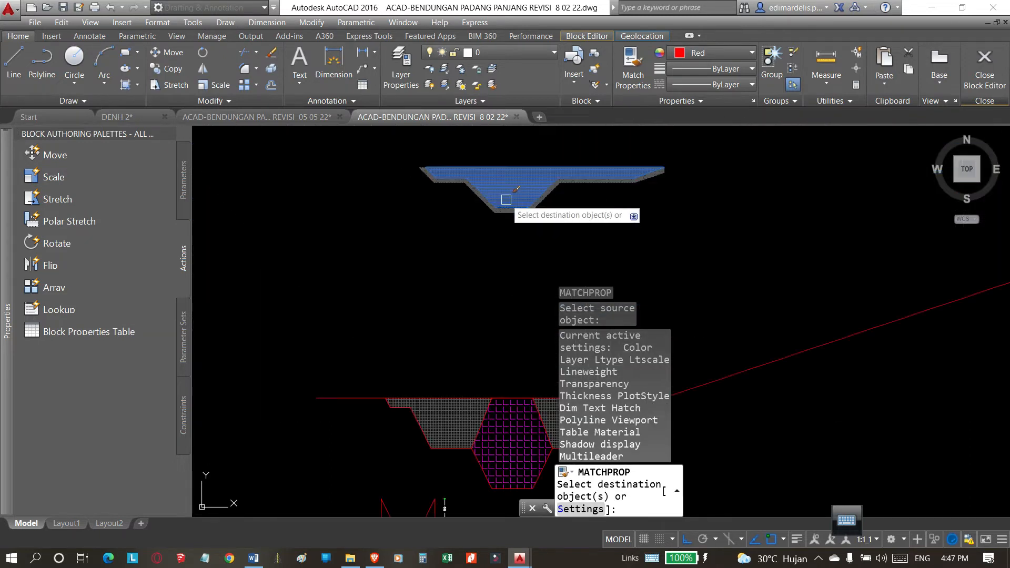
scroll(497, 315, "up", 6)
scroll(481, 349, "down", 6)
left_click(453, 348)
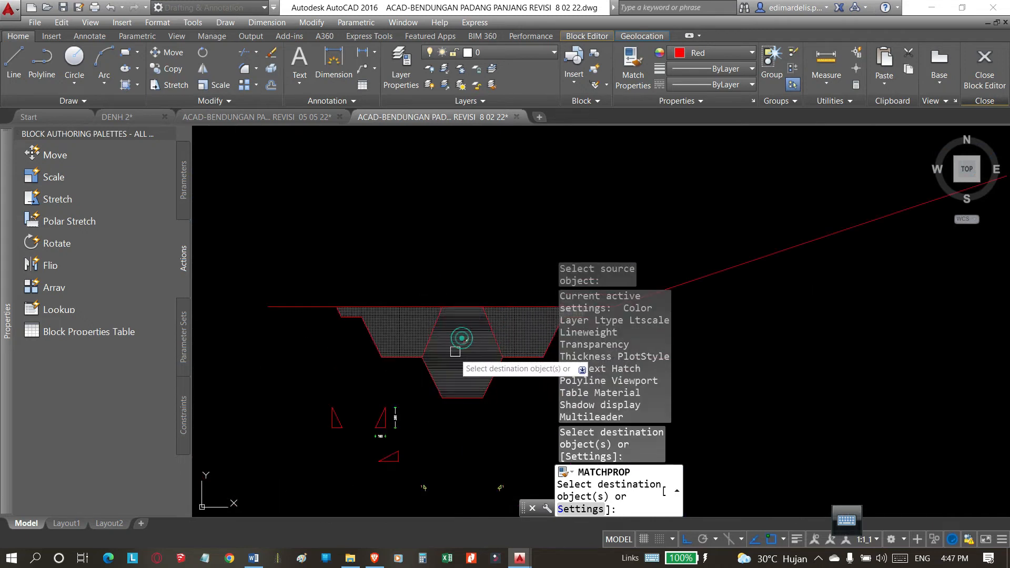
scroll(455, 356, "up", 8)
key("Return")
Change the colour of the central core's hatch to 152,152,204.
scroll(465, 274, "down", 4)
left_click(465, 287)
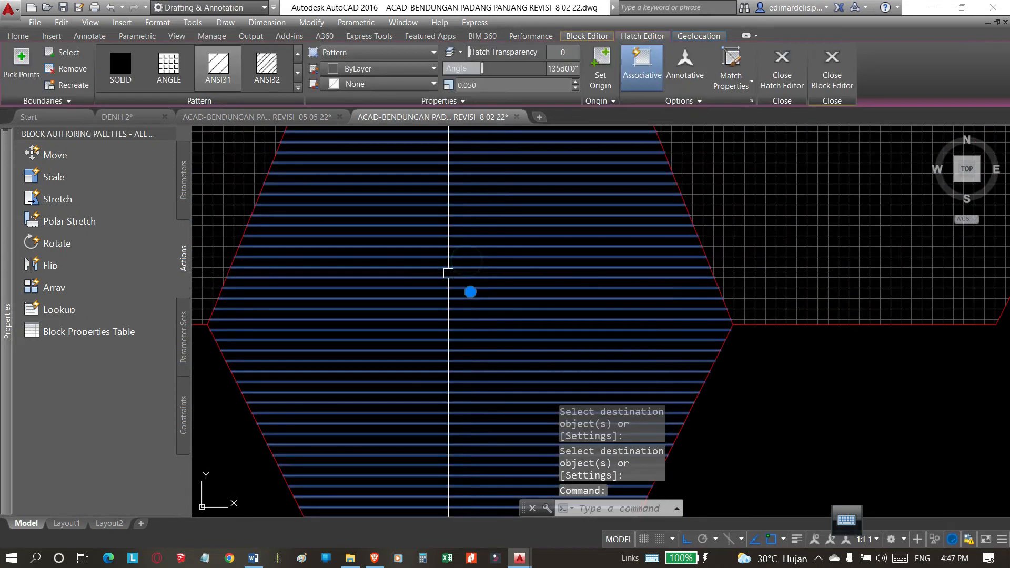
scroll(458, 270, "up", 4)
scroll(468, 274, "down", 6)
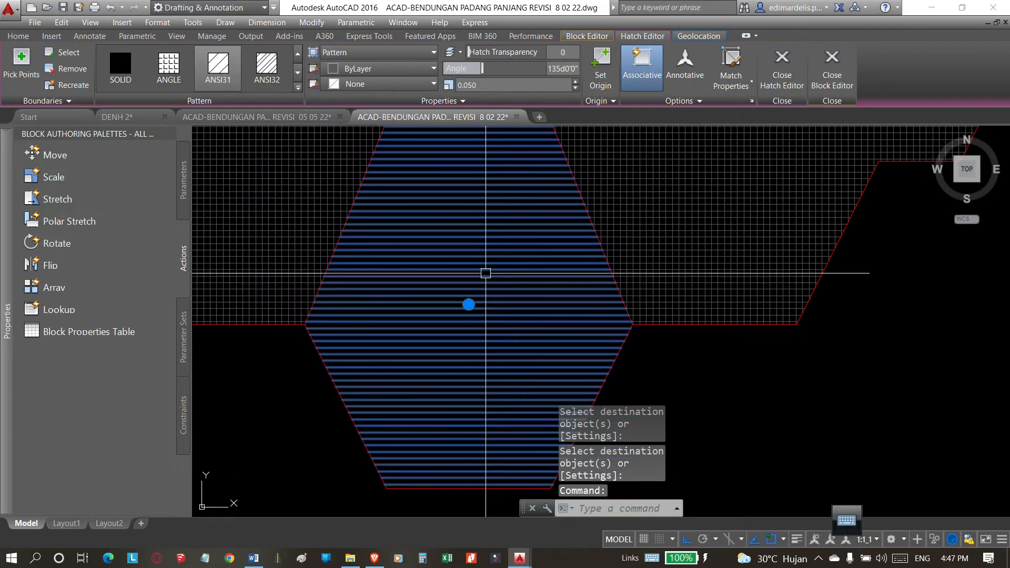
scroll(484, 258, "up", 4)
key("Escape")
left_click(485, 245)
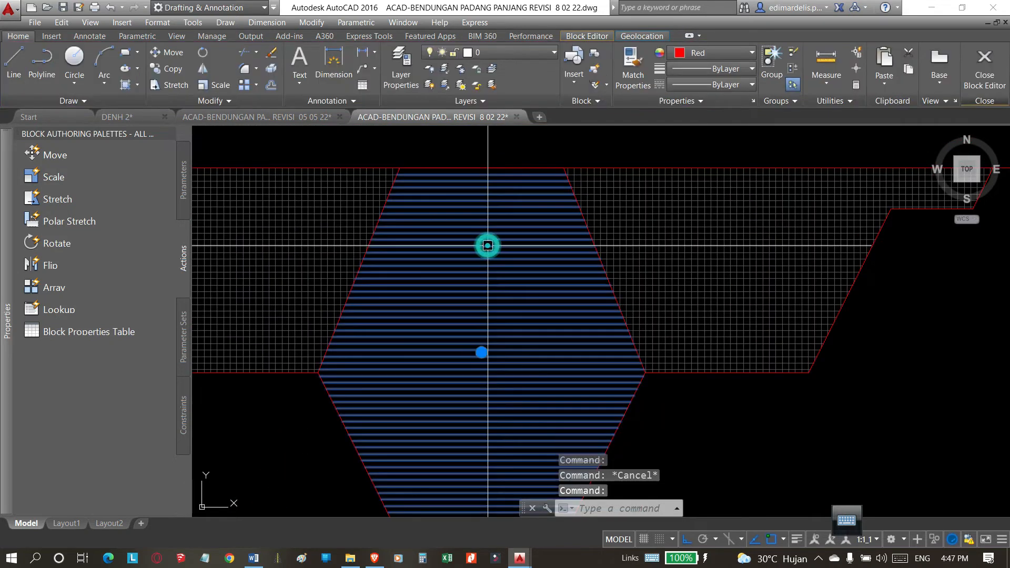
left_click(121, 68)
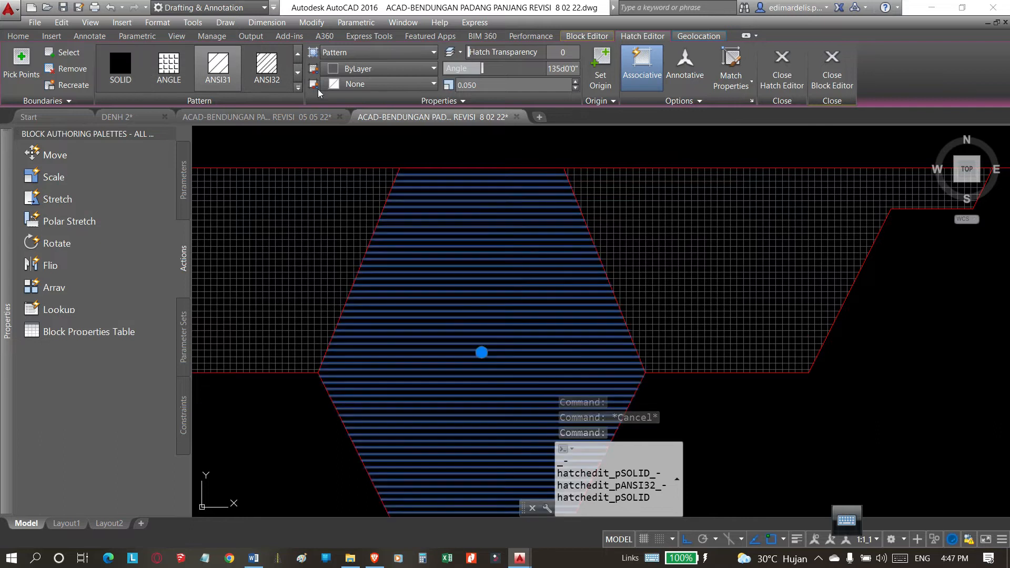
left_click(407, 75)
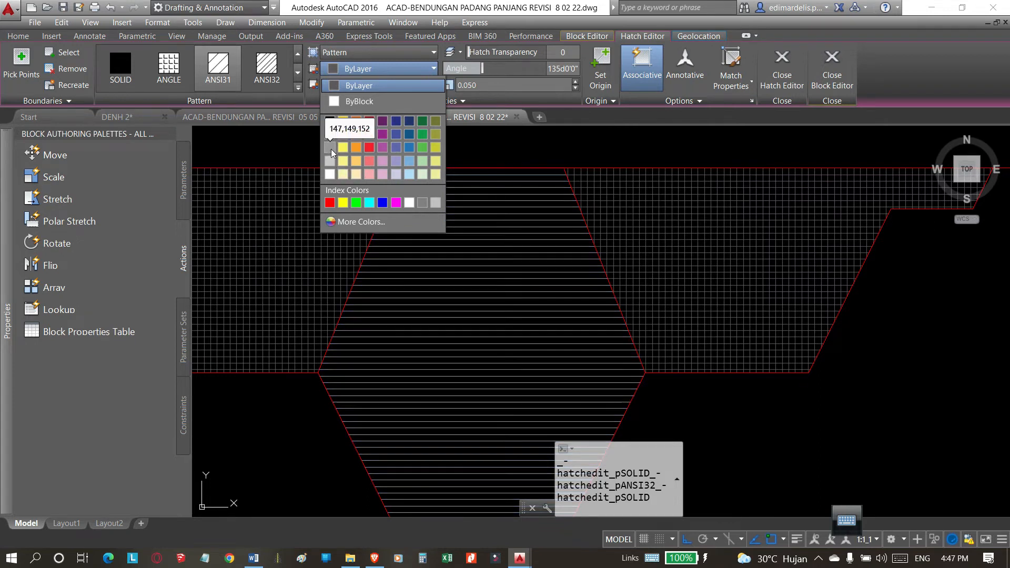
left_click(398, 165)
scroll(523, 235, "down", 5)
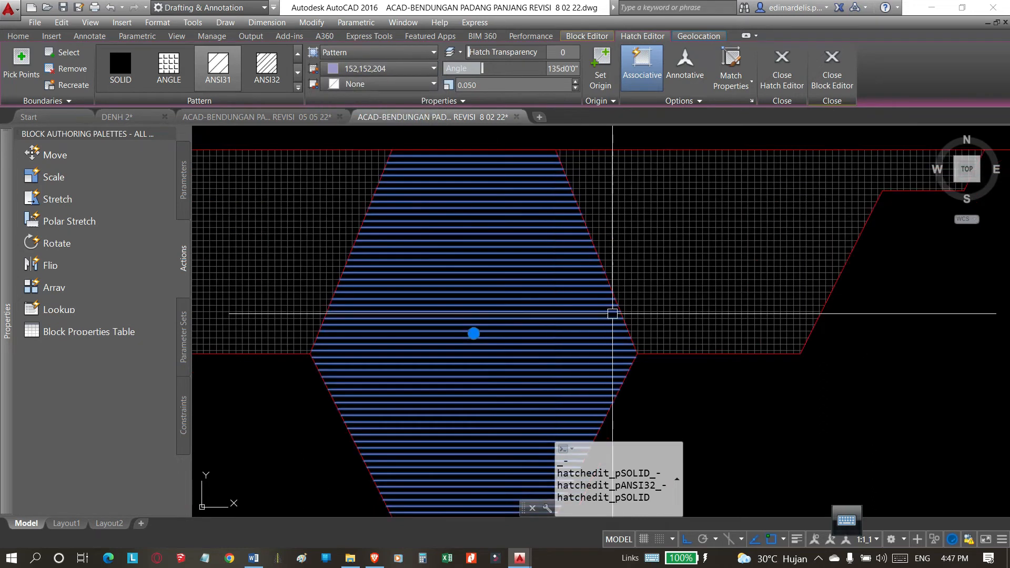
key("Escape")
scroll(538, 278, "down", 7)
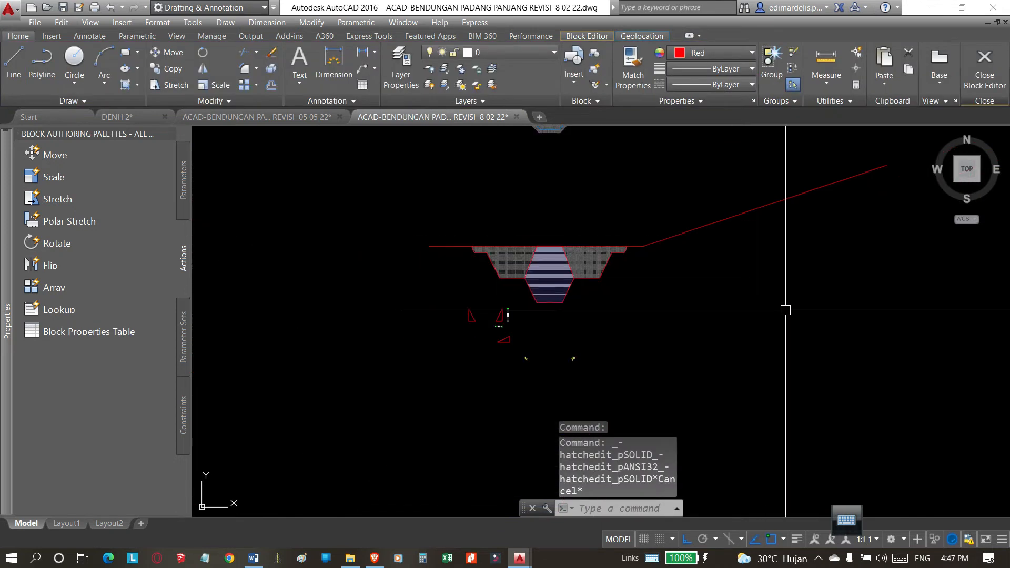
scroll(604, 260, "up", 7)
left_click(602, 252)
key("Escape")
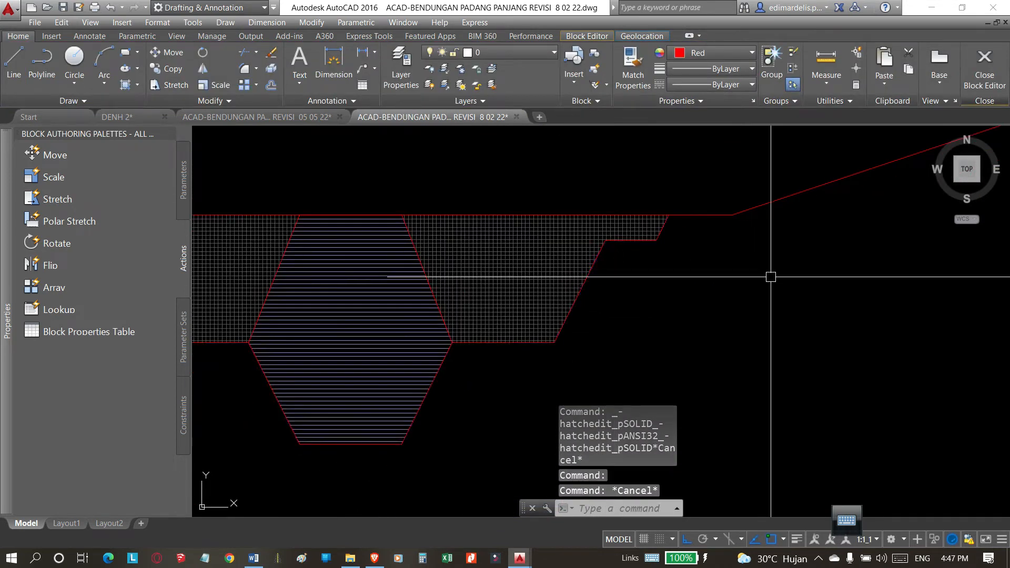
scroll(683, 216, "down", 4)
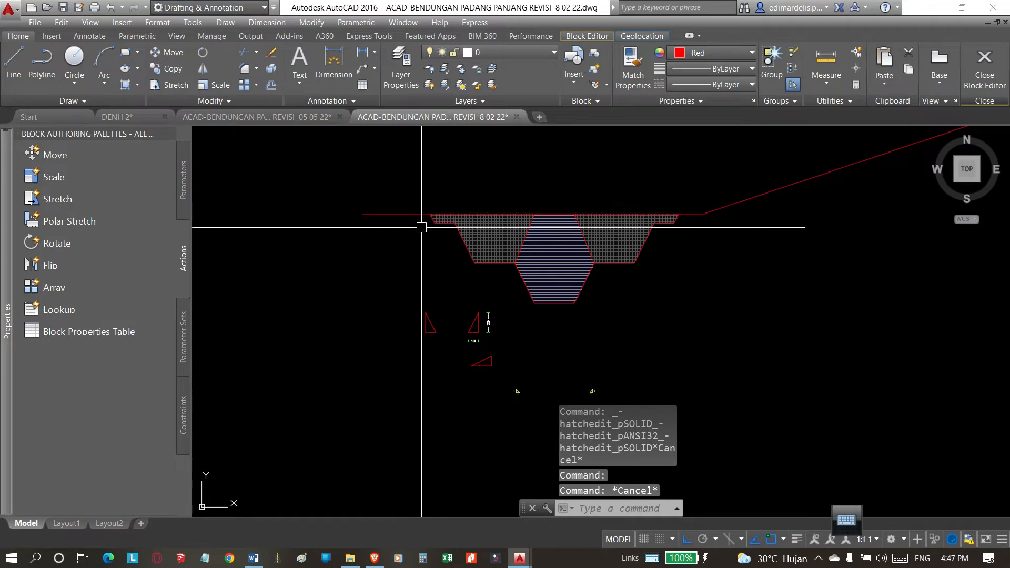
scroll(658, 223, "up", 6)
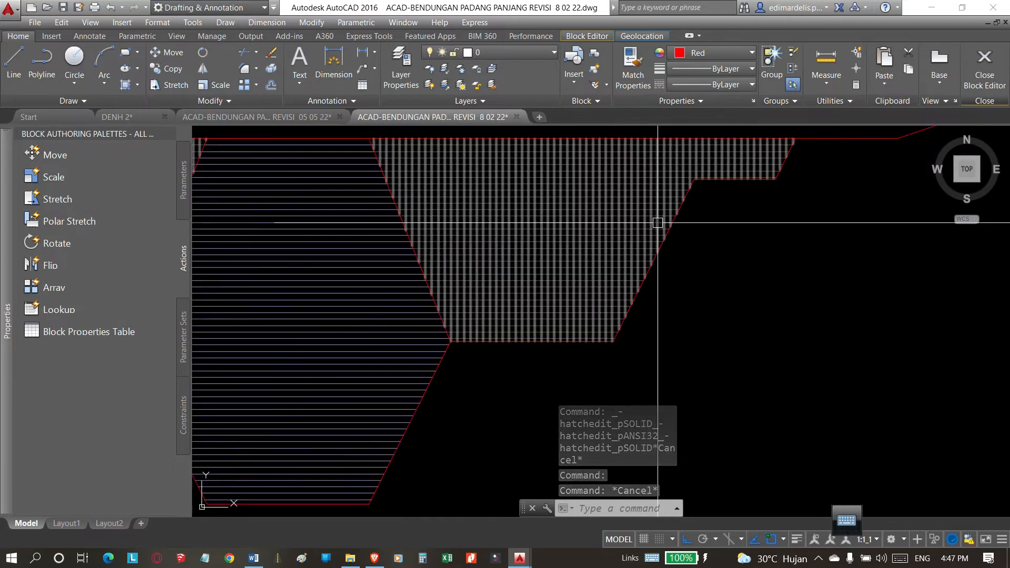
left_click(657, 222)
key("Escape")
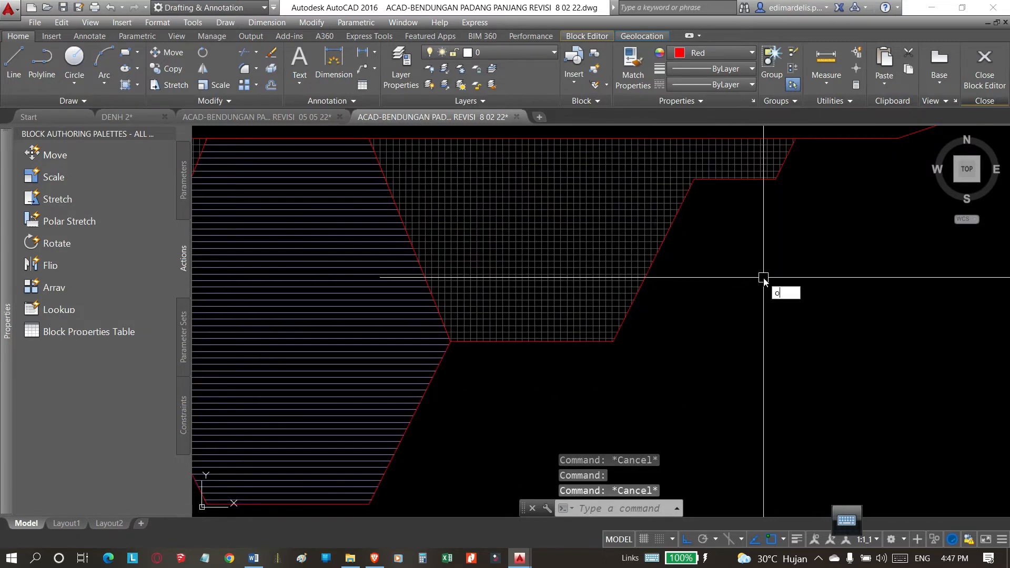
Offset the stepped lower outline of the side areas and central core outward by 0.5.
key("Return")
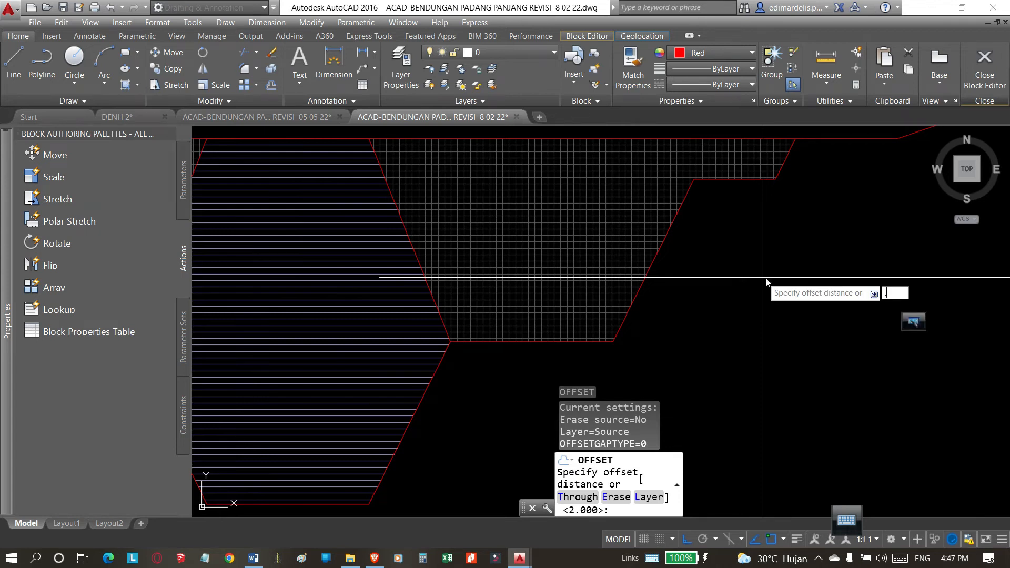
type(".5")
key("Return")
scroll(676, 215, "down", 8)
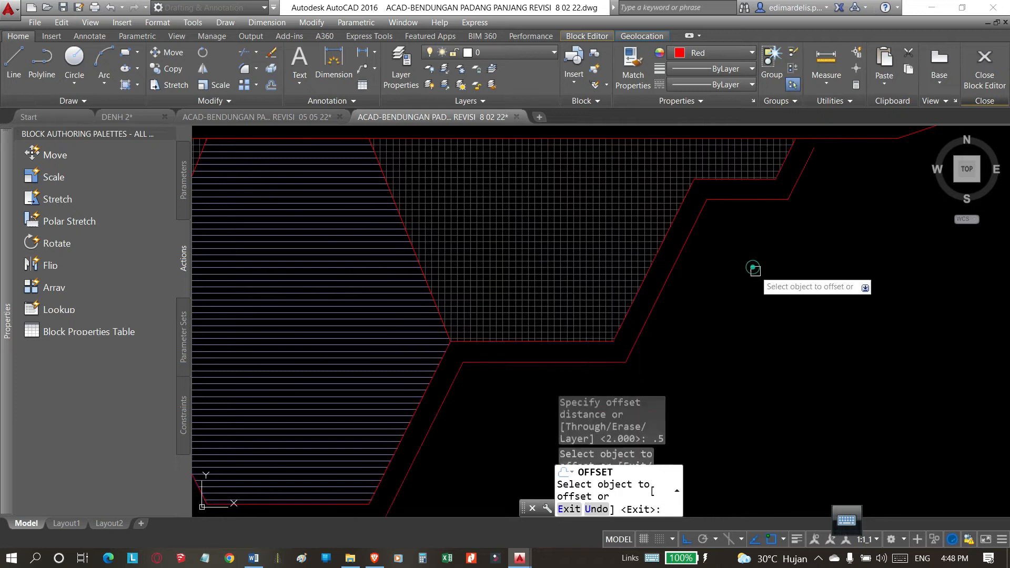
key("Escape")
Extend both ends of the offset outline up to the red ground line.
scroll(722, 312, "up", 2)
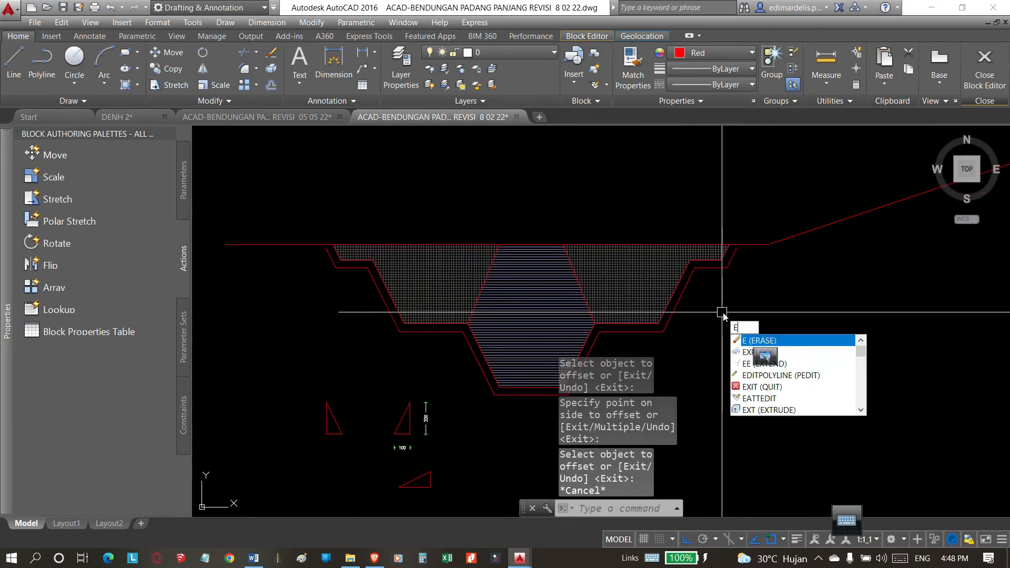
key("Escape")
scroll(747, 247, "up", 4)
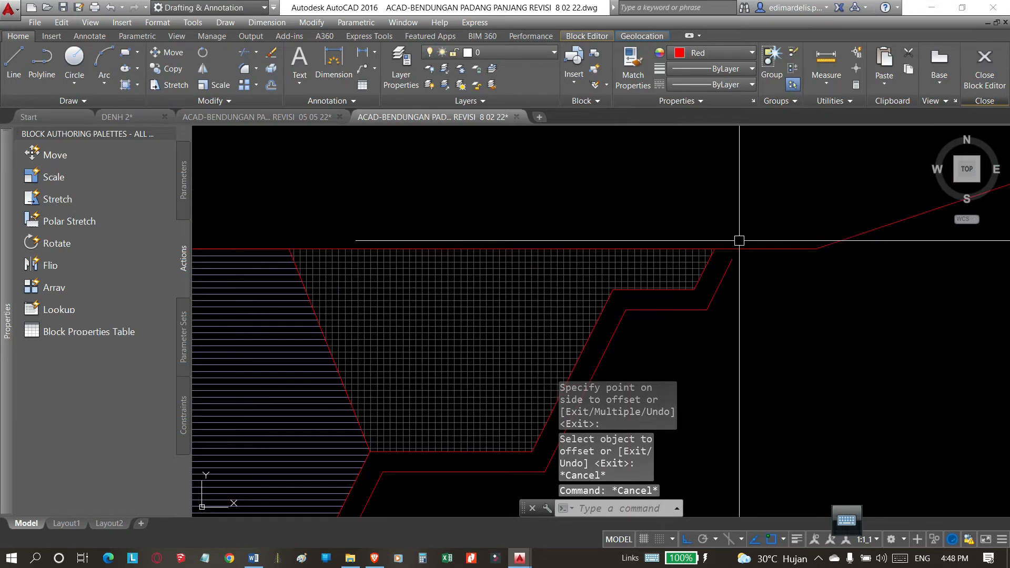
type("ex")
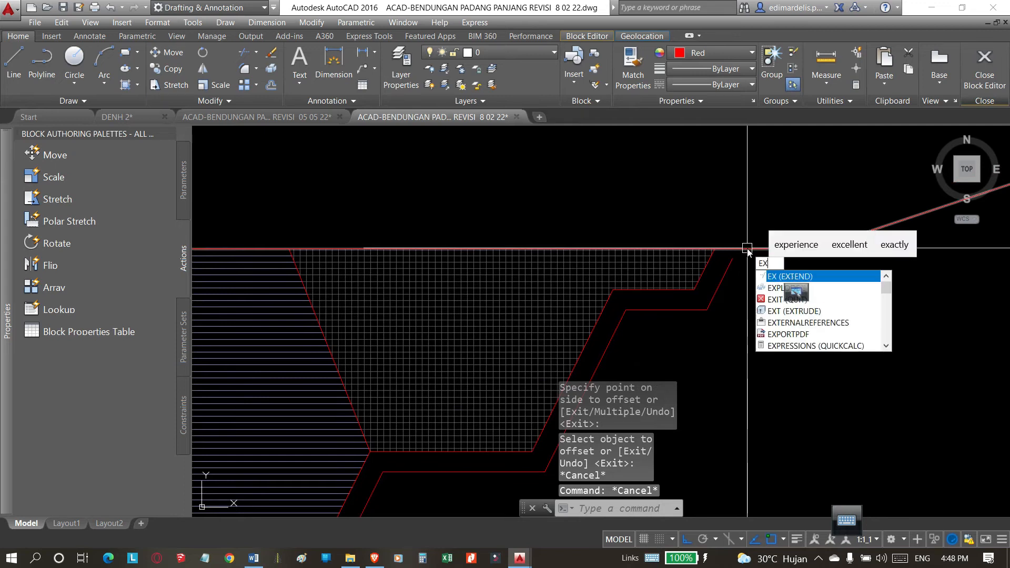
key("Return")
left_click(757, 248)
key("Return")
left_click(729, 262)
scroll(834, 250, "down", 5)
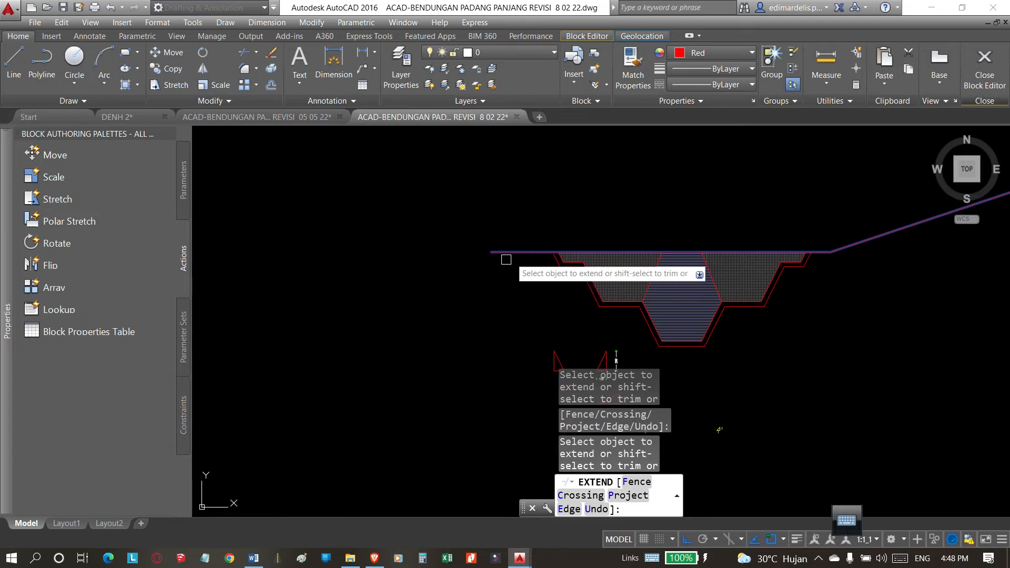
scroll(550, 261, "up", 5)
left_click(614, 251)
key("Escape")
Examine the offset outline around the stepped trench profile and its ends at the ground line.
scroll(442, 252, "down", 9)
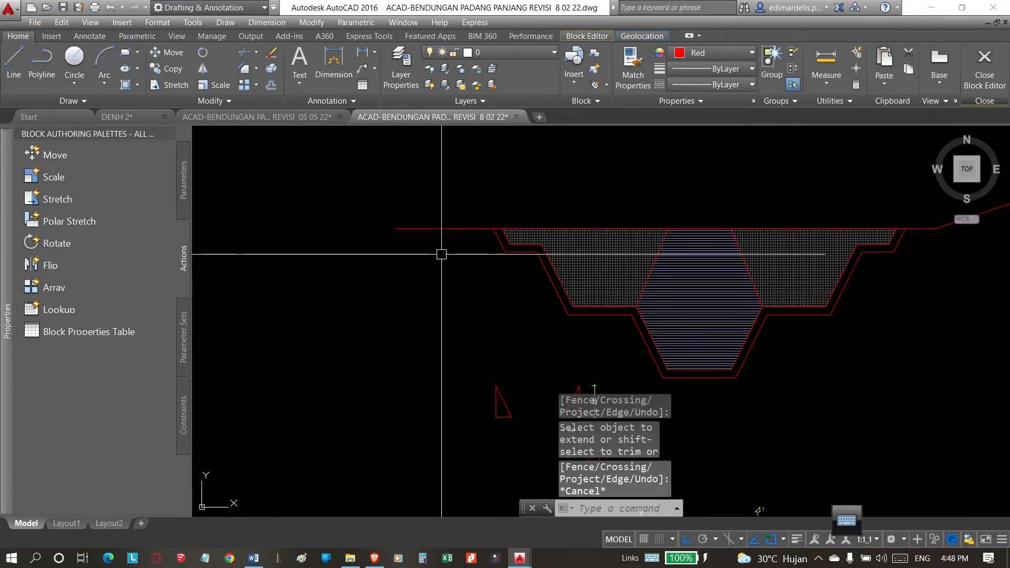
scroll(484, 272, "up", 4)
scroll(531, 295, "up", 3)
key("Escape")
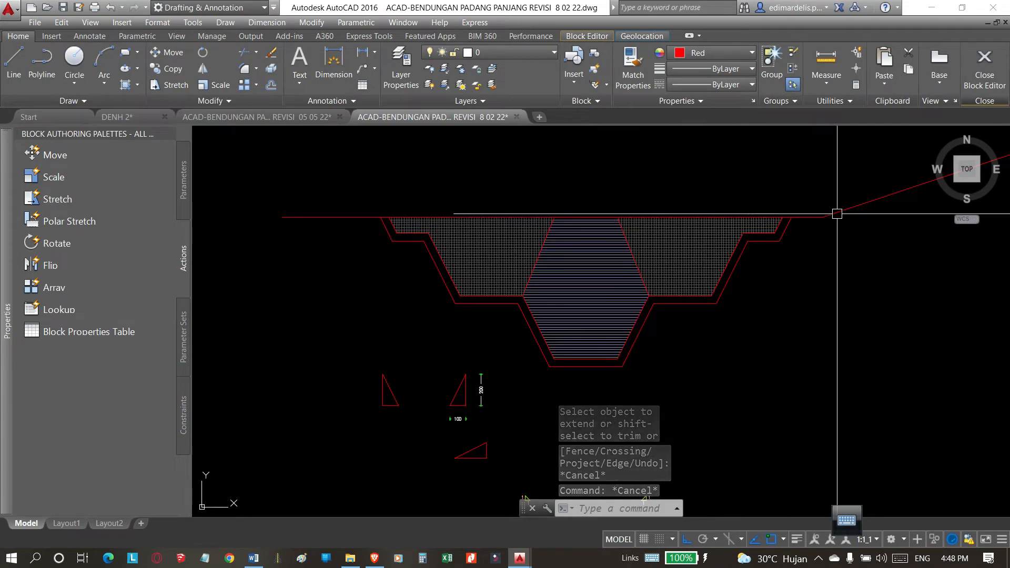
scroll(395, 203, "down", 3)
scroll(586, 188, "up", 8)
scroll(564, 196, "down", 8)
scroll(556, 272, "up", 5)
mouse_move(543, 271)
middle_mouse_down()
mouse_move(665, 332)
mouse_move(681, 359)
middle_mouse_up()
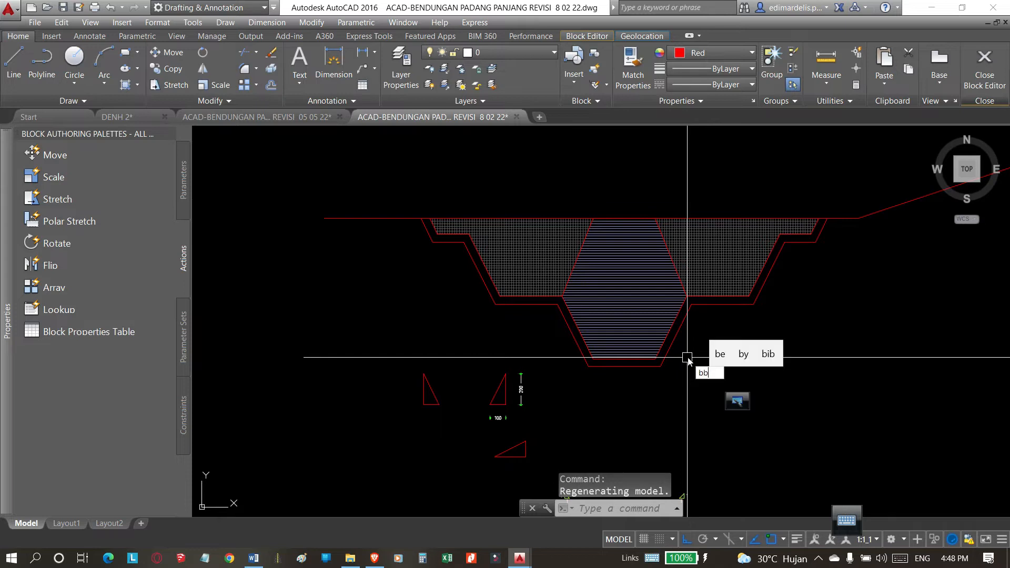
Hatch the band between the trench outline and its offset with magenta ANSI31 at 135° and scale 0.050.
key("Return")
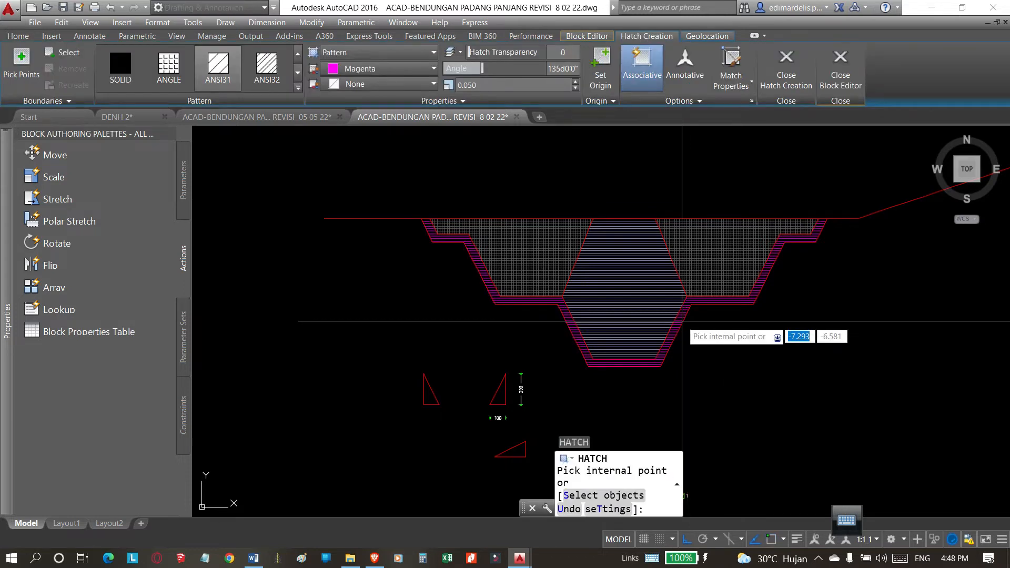
left_click(681, 320)
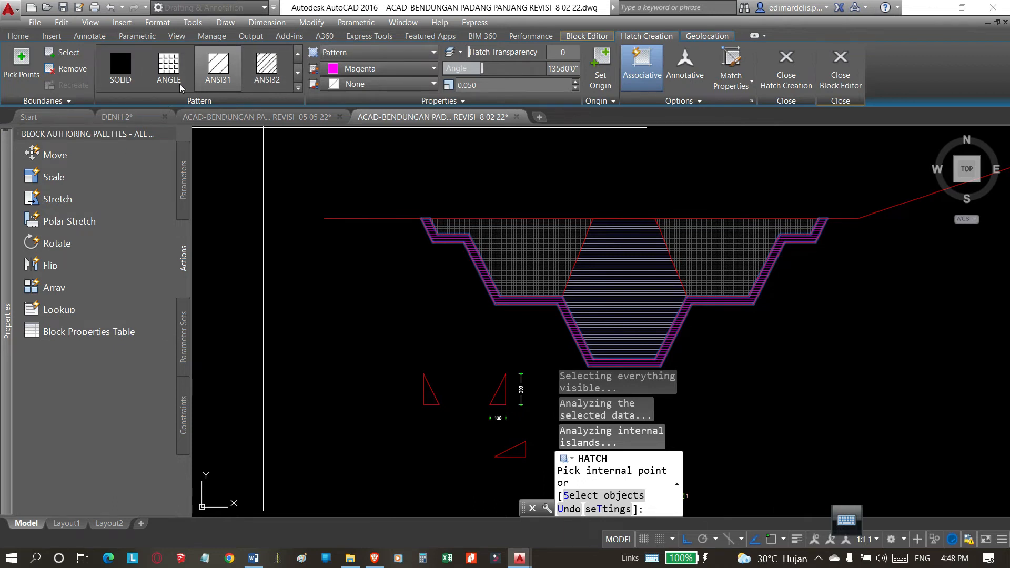
left_click(223, 88)
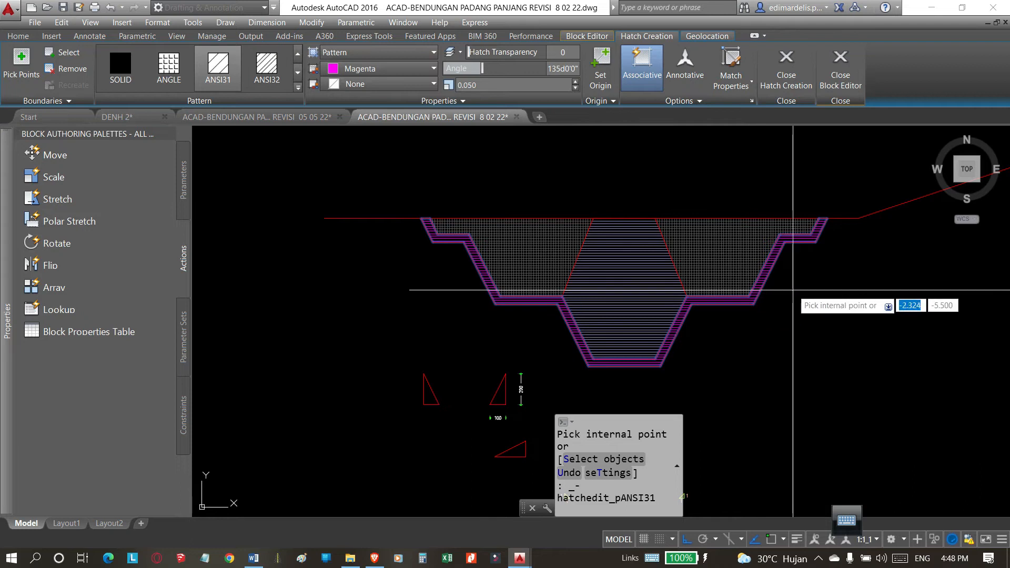
left_click(656, 263)
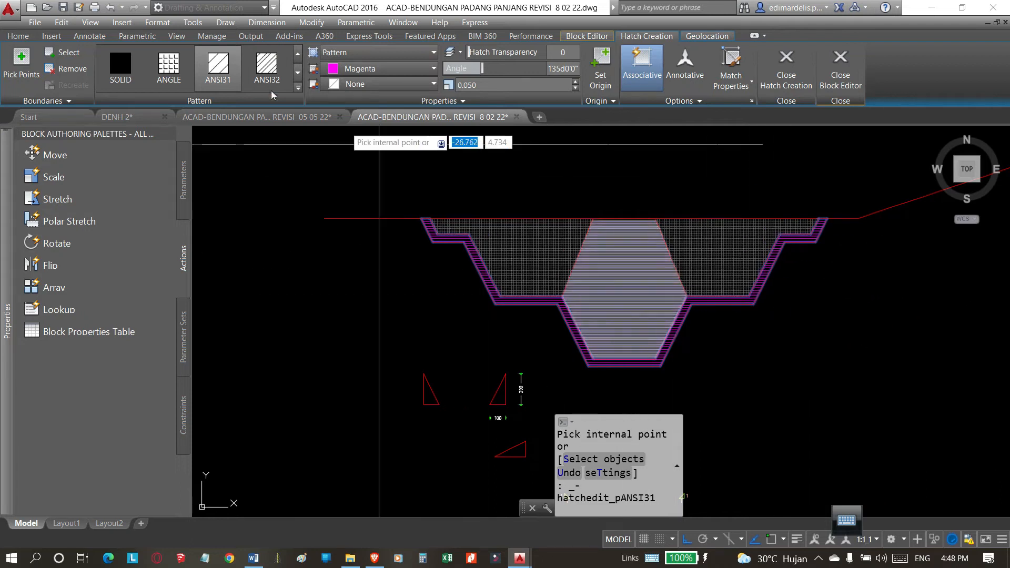
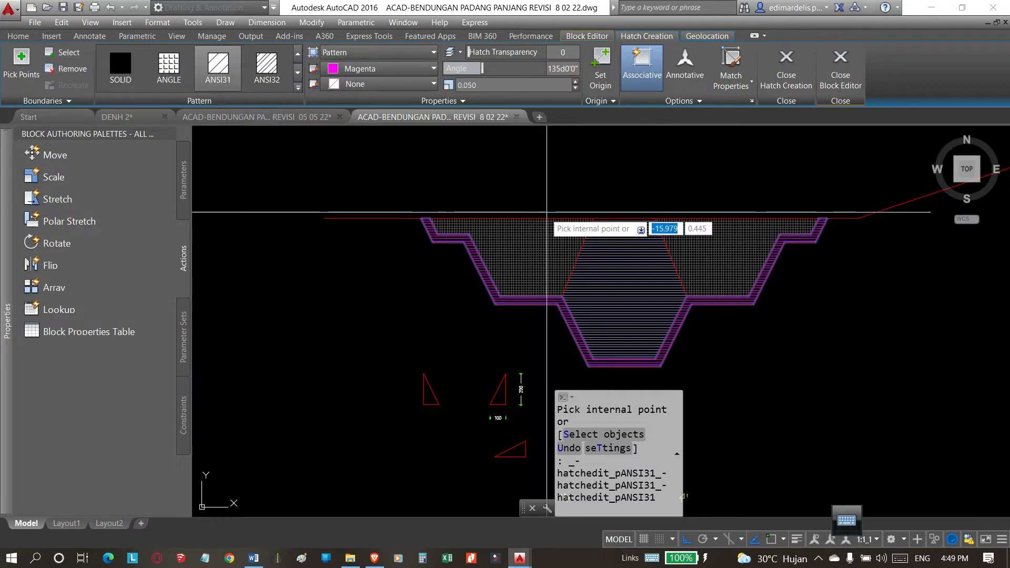
End the hatching of the outer band, keeping its magenta ANSI31 fill, and clear any pending selection.
left_click(625, 255)
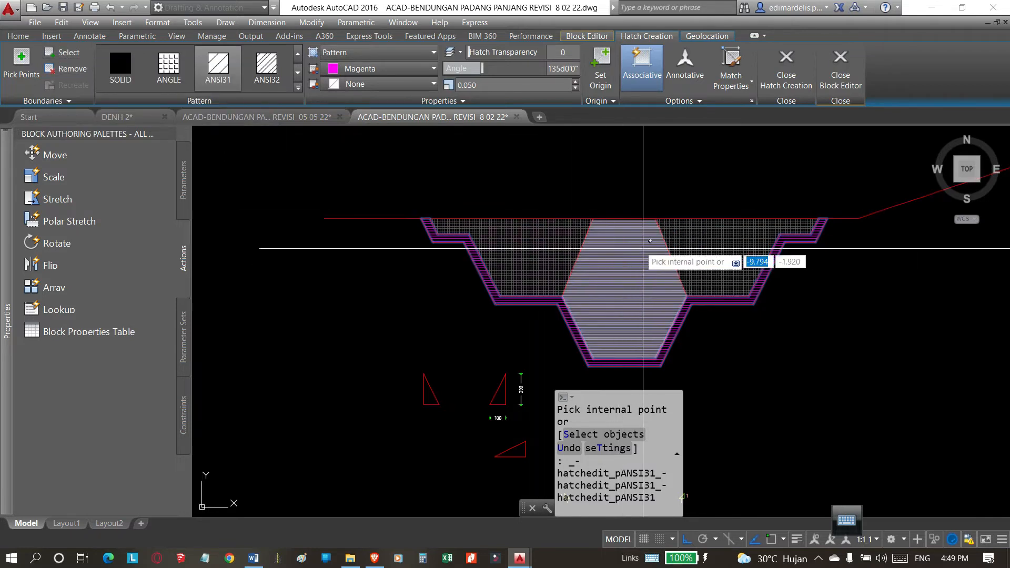
key("Return")
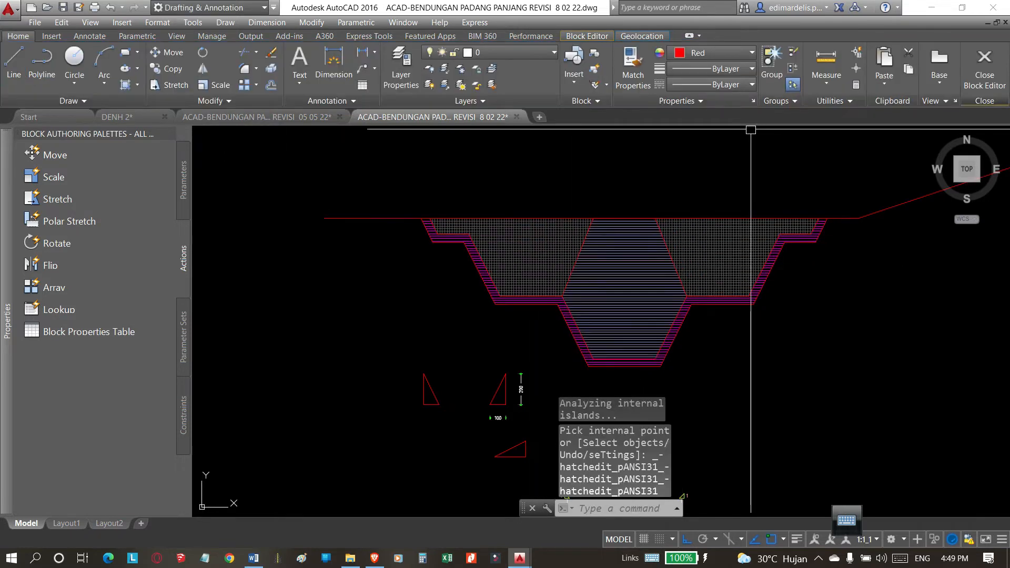
left_click(722, 173)
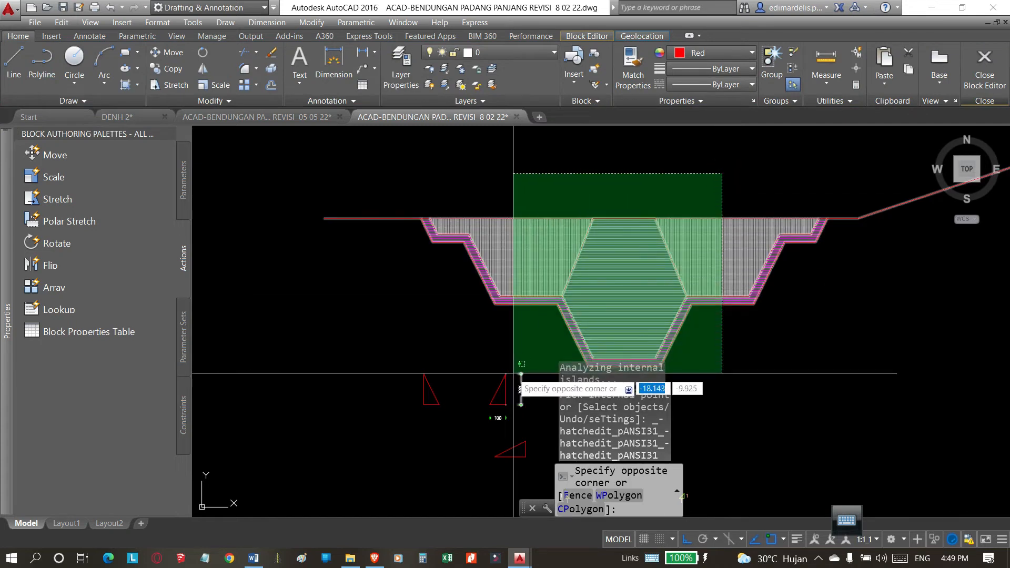
key("Escape")
Examine the hatched outer band where it follows the stepped side areas and the central core.
scroll(523, 228, "up", 5)
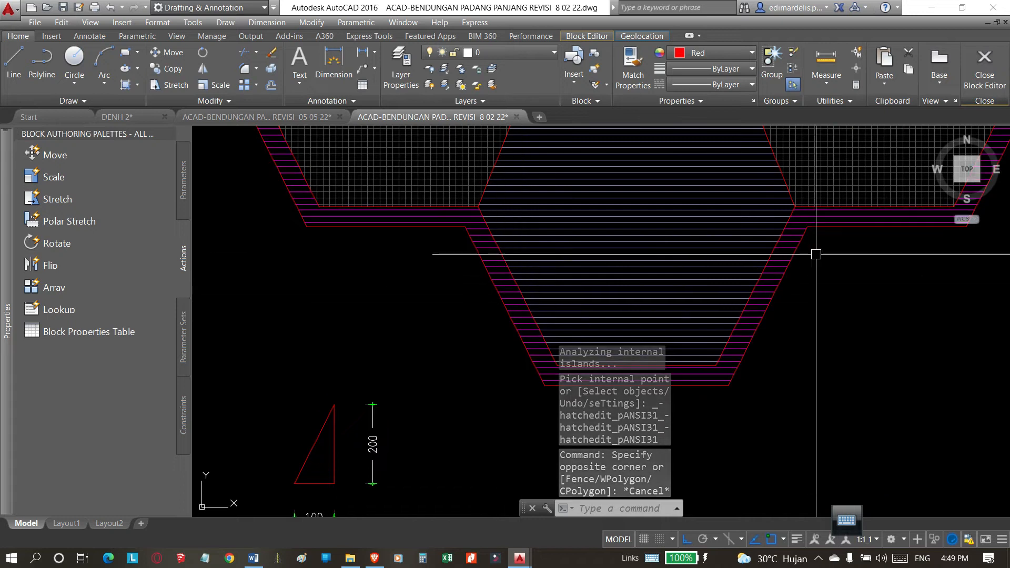
scroll(620, 286, "down", 3)
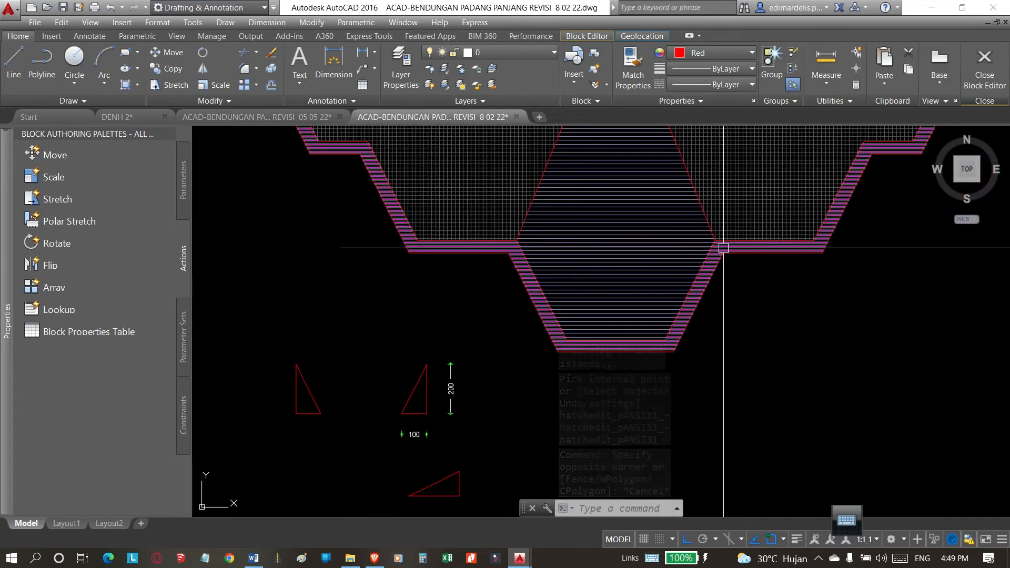
scroll(721, 247, "up", 5)
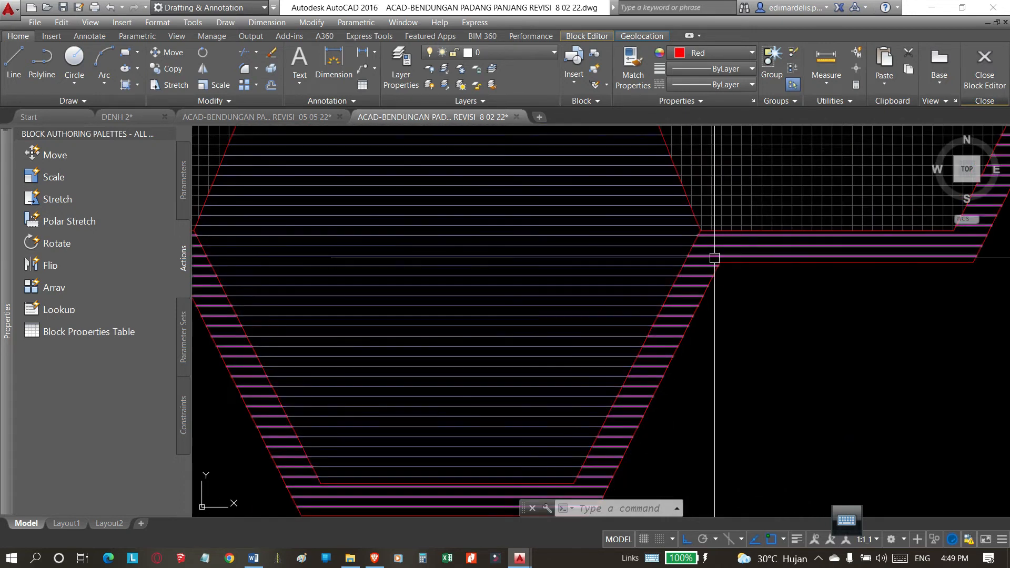
scroll(625, 303, "down", 5)
scroll(659, 288, "up", 2)
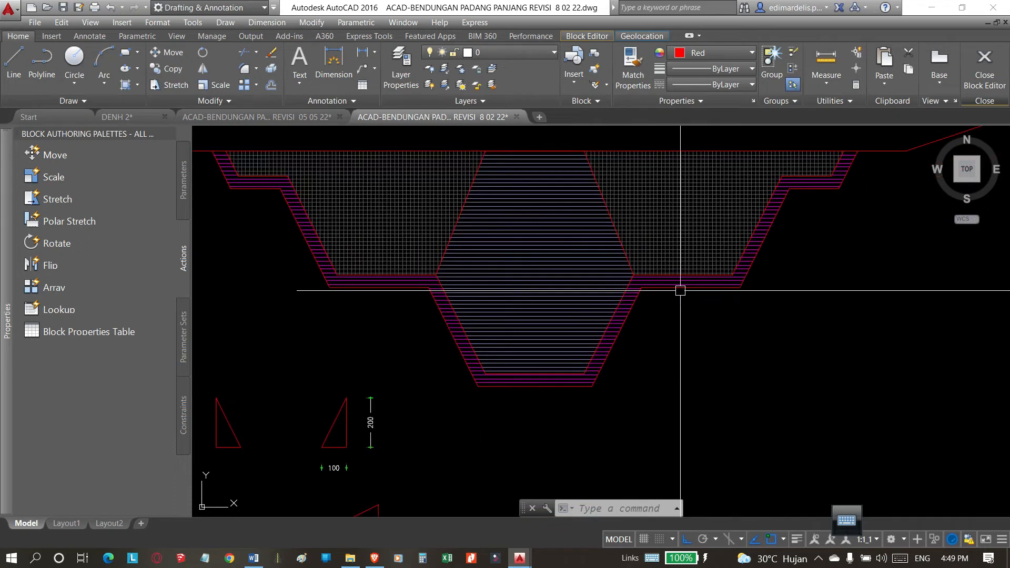
scroll(652, 284, "up", 4)
scroll(570, 287, "down", 8)
Match the new outer band's hatch to the woven band hatch of the old blue trench section.
scroll(570, 287, "up", 8)
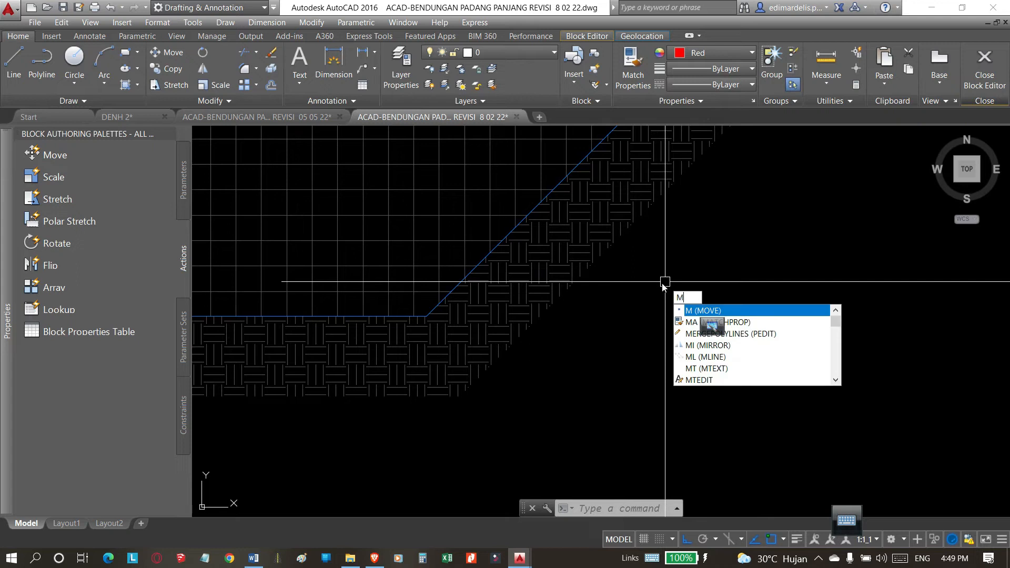
type("a")
key("Return")
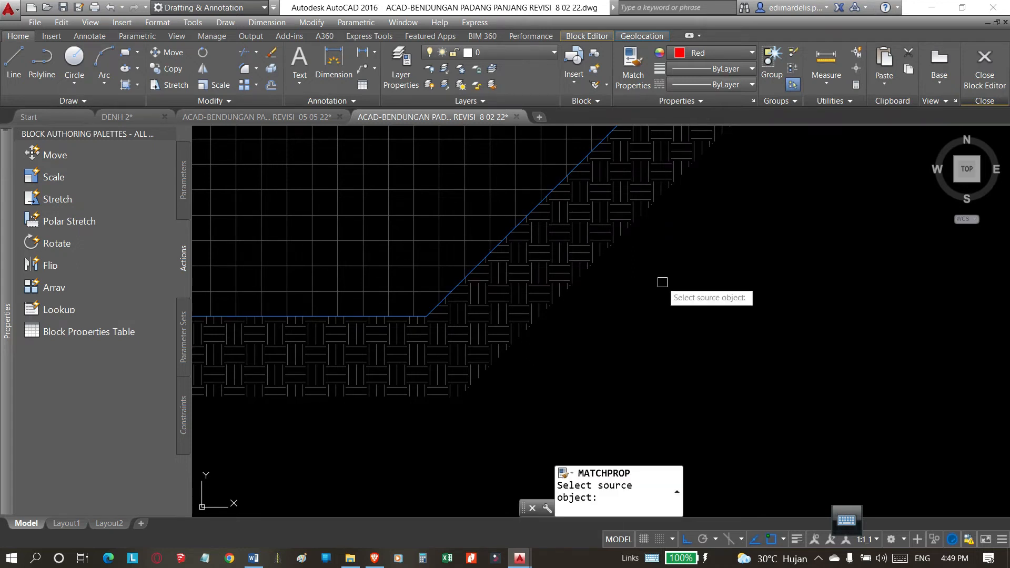
left_click(609, 215)
scroll(612, 204, "down", 6)
scroll(611, 204, "down", 5)
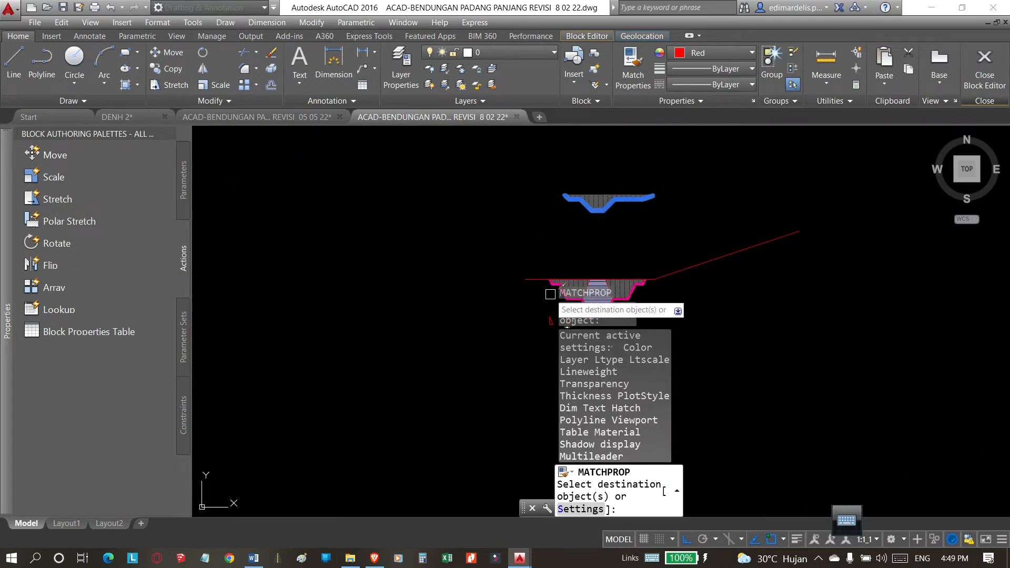
scroll(562, 277, "up", 10)
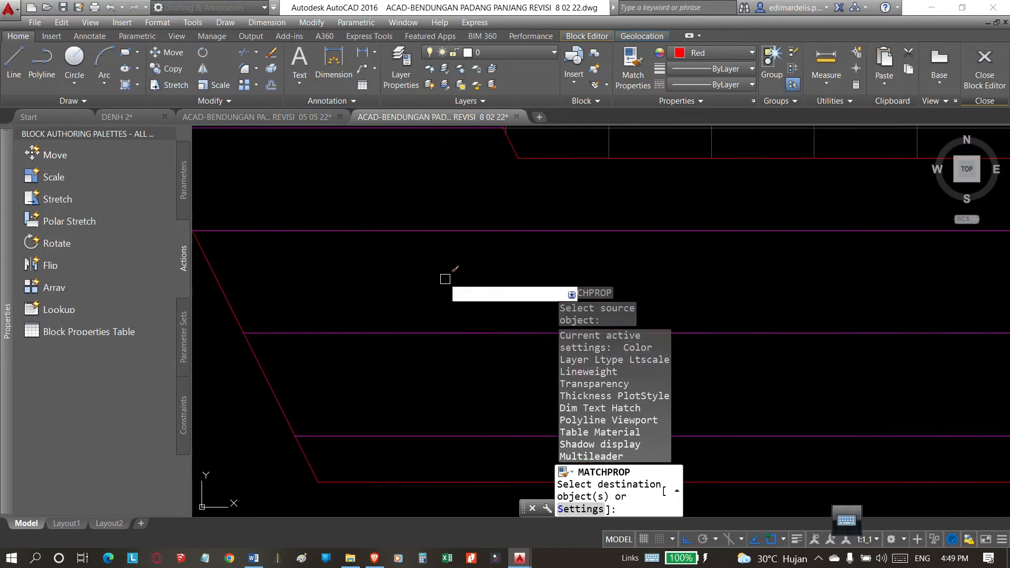
scroll(418, 232, "down", 8)
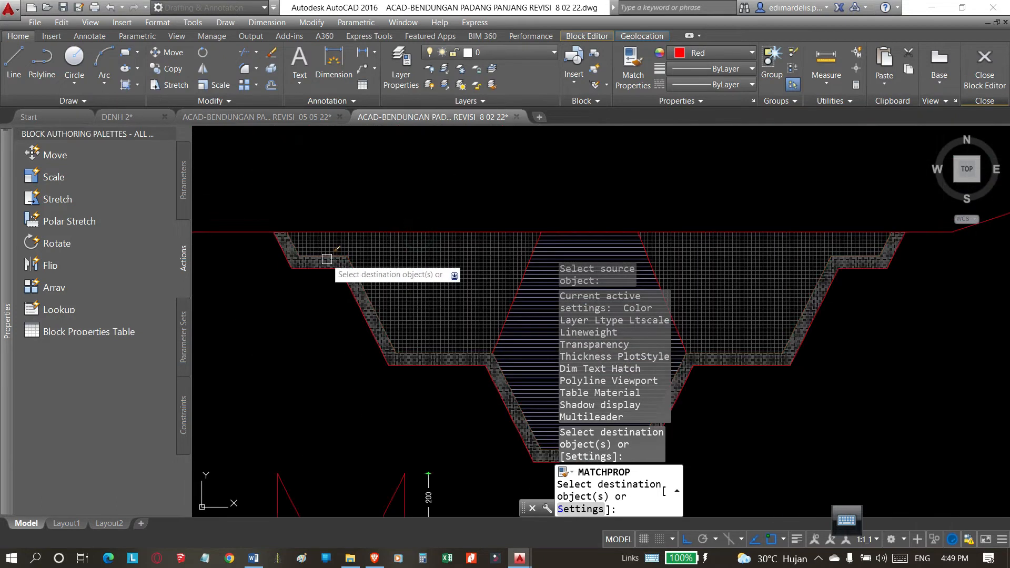
key("Return")
Erase the offset outline along the outer edge of the band, keeping the band's hatch.
scroll(659, 232, "up", 8)
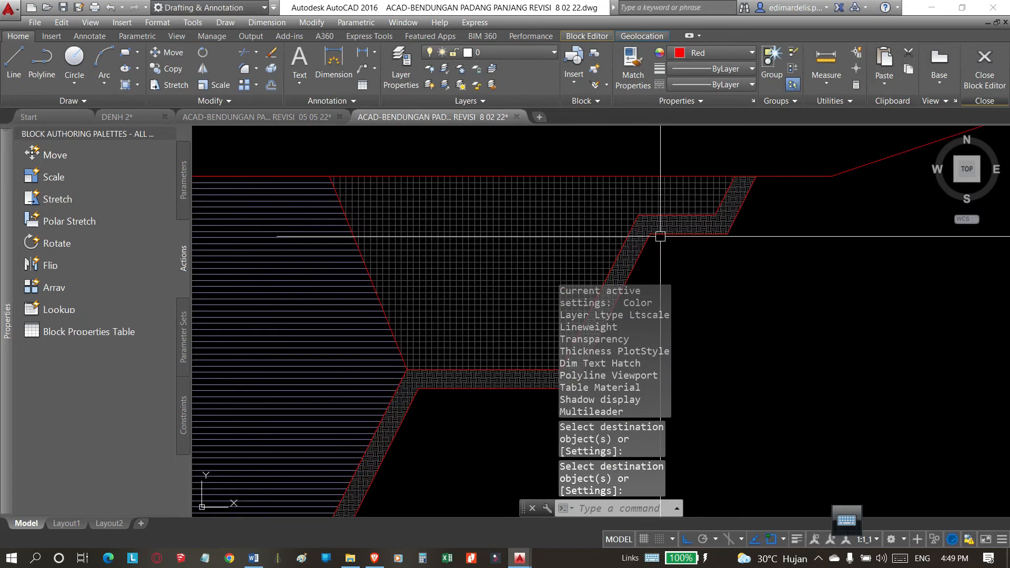
scroll(546, 216, "down", 8)
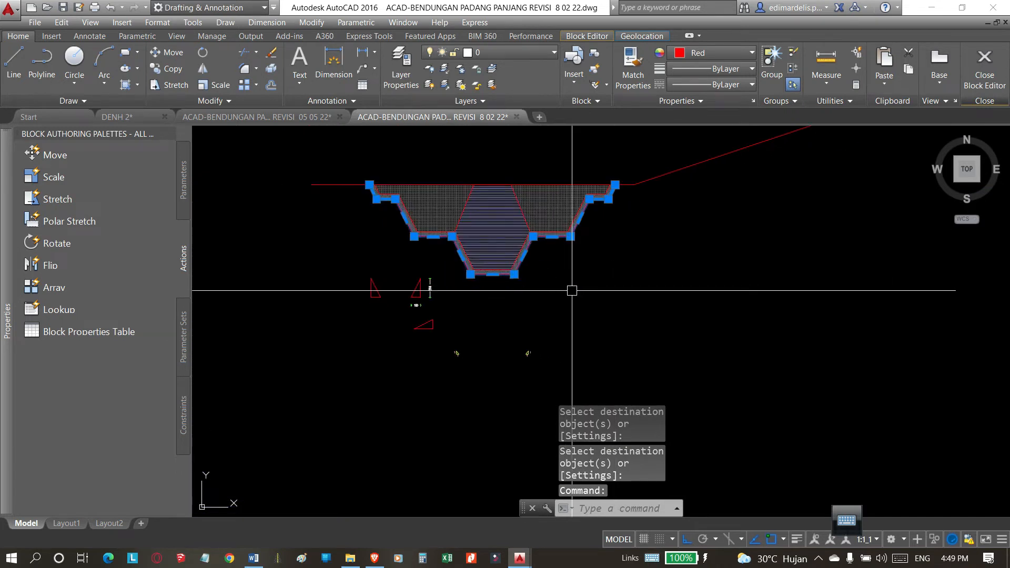
scroll(558, 251, "up", 4)
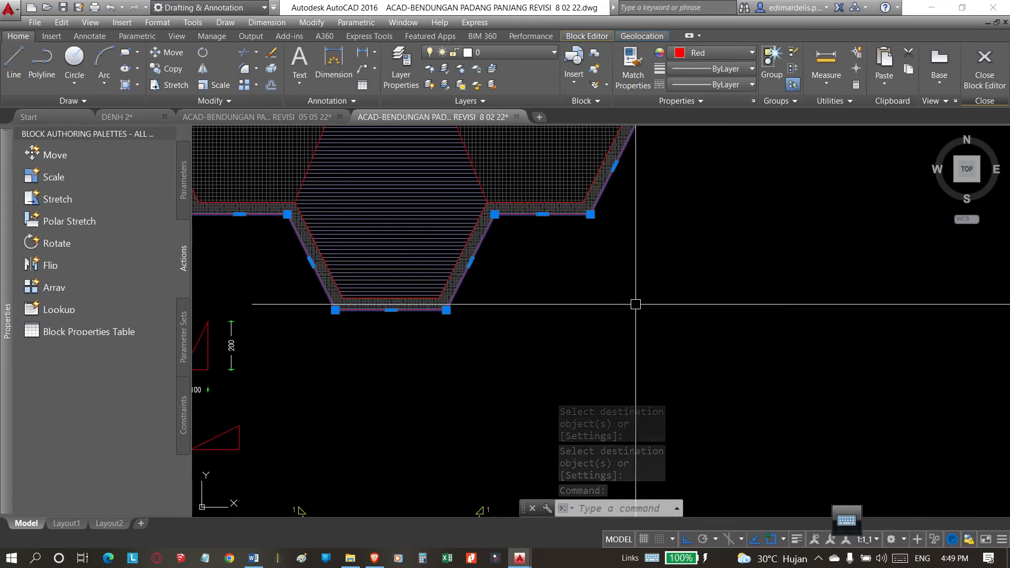
scroll(597, 209, "down", 4)
scroll(638, 214, "up", 4)
key("Delete")
scroll(684, 242, "down", 4)
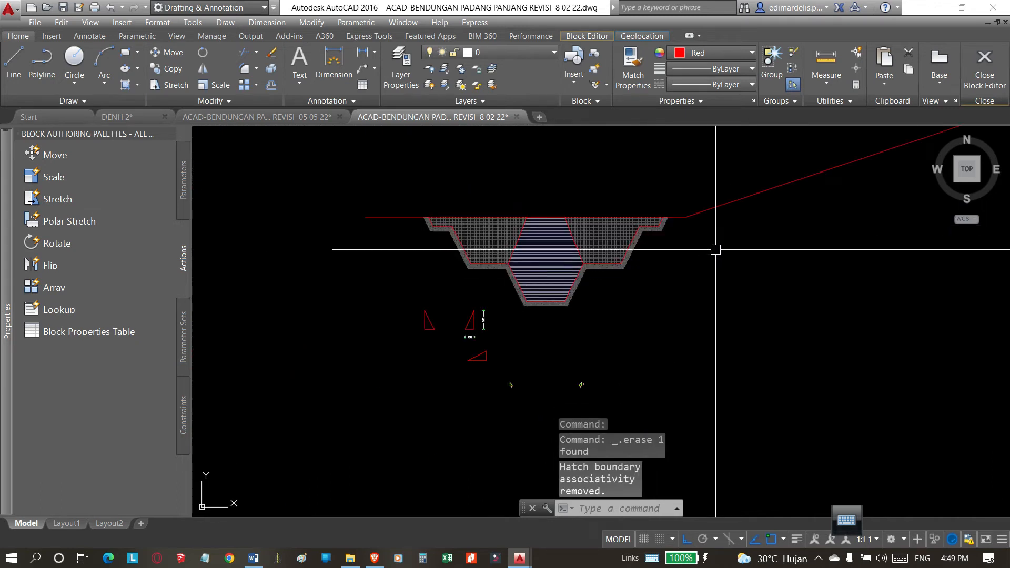
Inspect the outer band's EARTH hatch and its settings, comparing the new stepped section with the old one above.
scroll(553, 271, "up", 2)
scroll(637, 258, "up", 4)
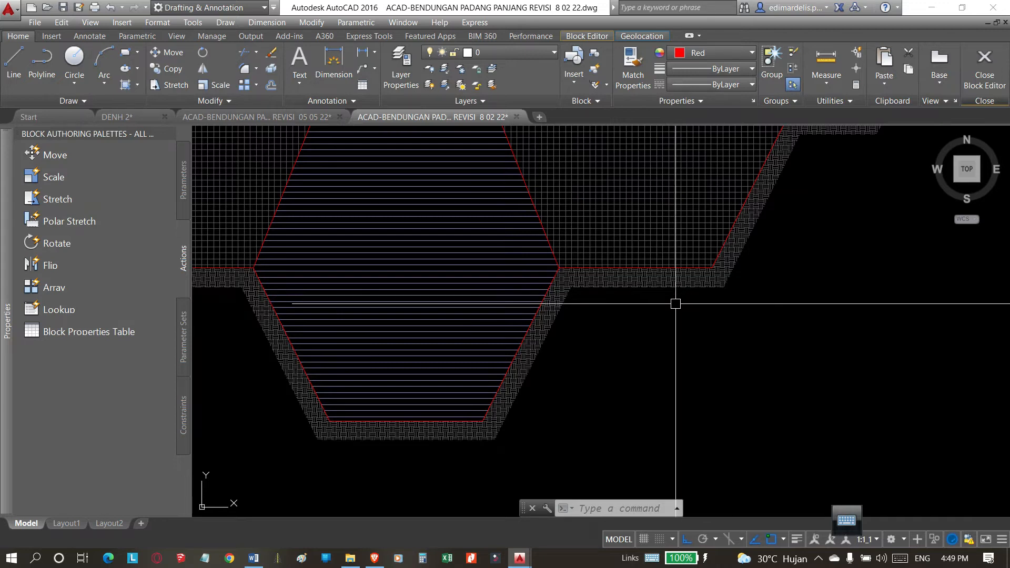
scroll(675, 303, "down", 3)
scroll(710, 277, "up", 3)
left_click(711, 255)
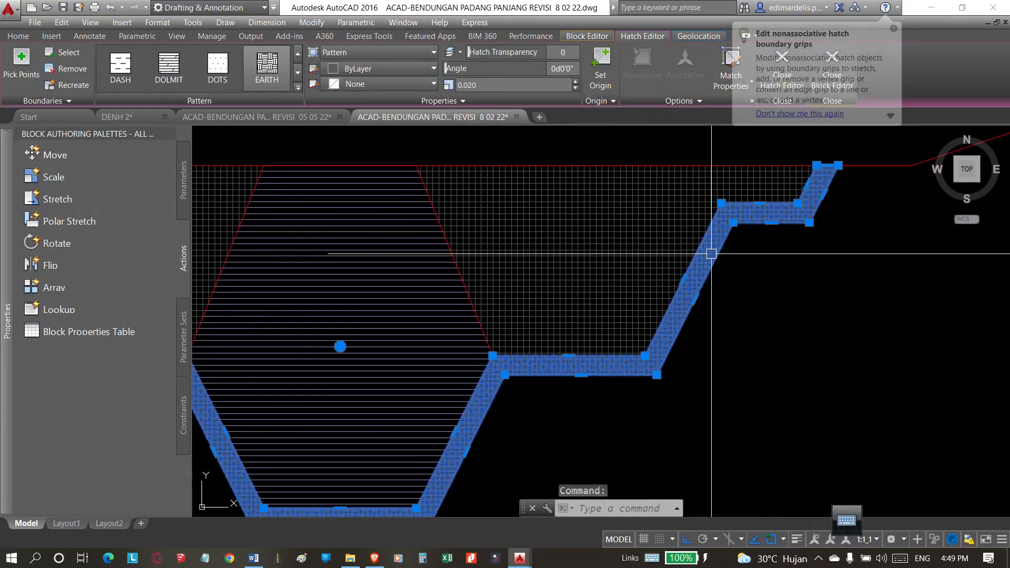
scroll(734, 267, "down", 6)
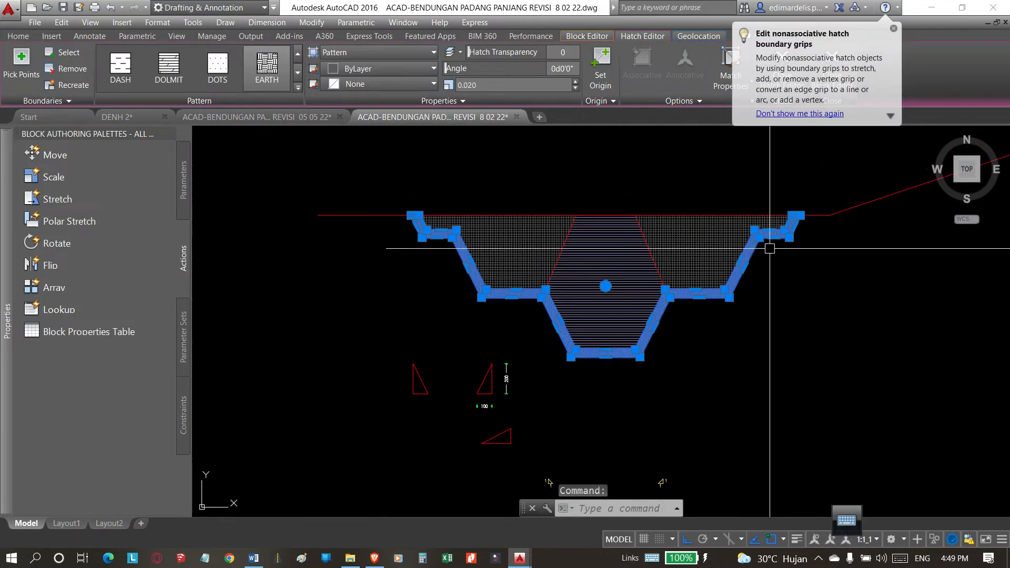
scroll(630, 366, "up", 6)
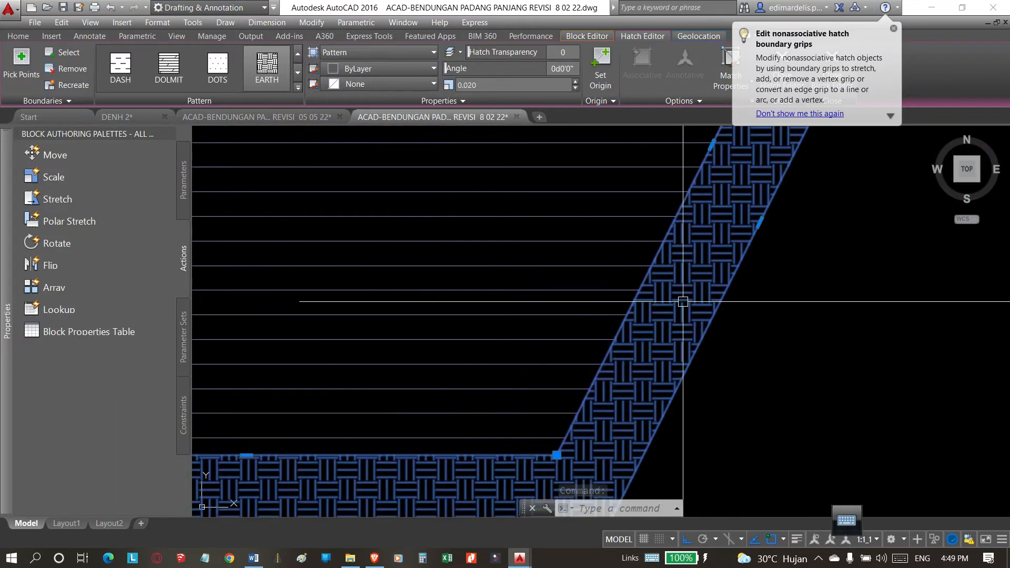
key("Escape")
scroll(575, 338, "down", 10)
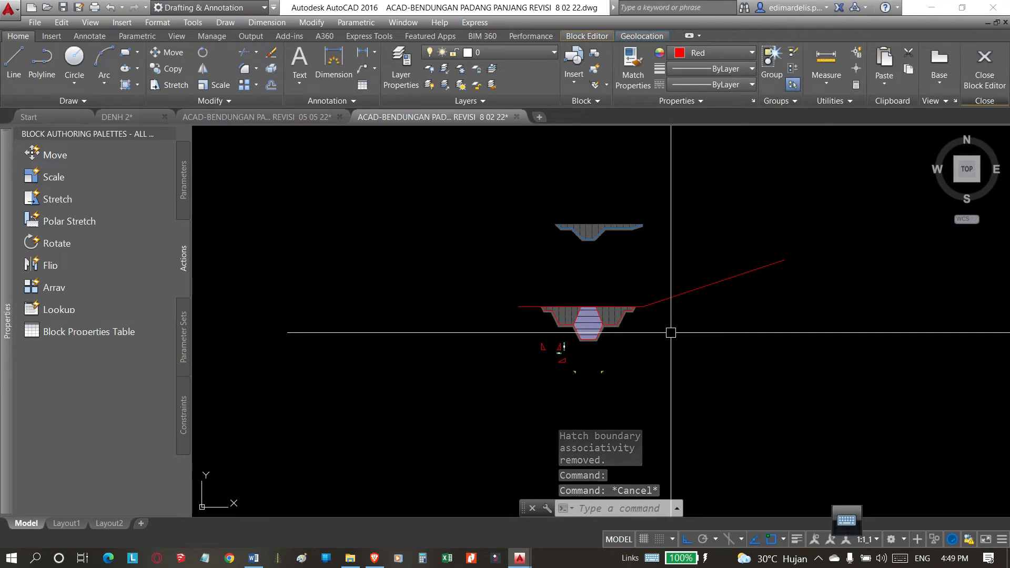
scroll(670, 329, "up", 8)
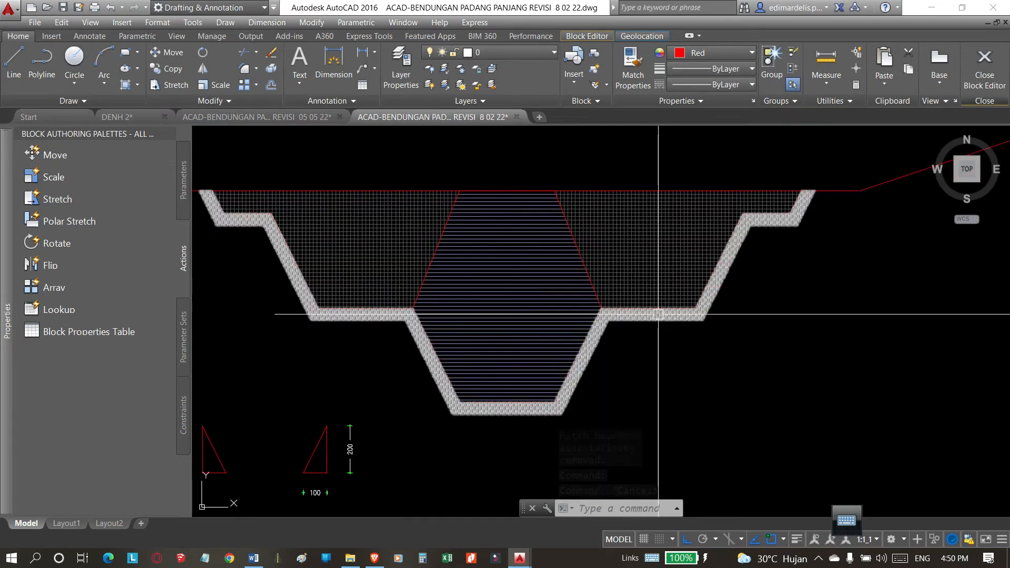
scroll(631, 275, "down", 5)
scroll(505, 215, "up", 5)
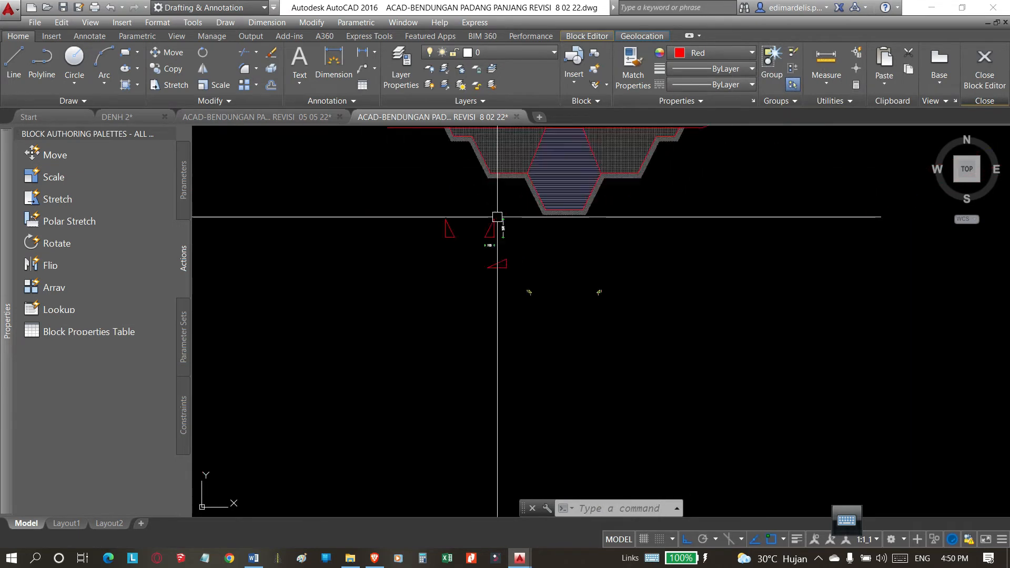
Copy the yellow 1:1 slope marker with its labels to just beside the dimensioned red triangle, with Ortho off.
scroll(463, 342, "down", 4)
scroll(453, 342, "up", 4)
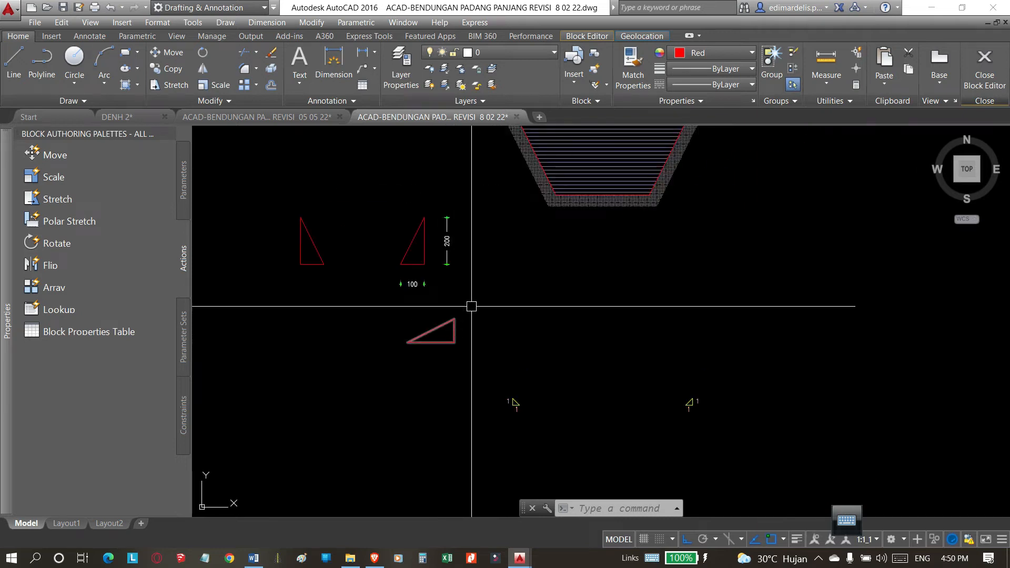
scroll(452, 302, "down", 2)
scroll(473, 349, "up", 5)
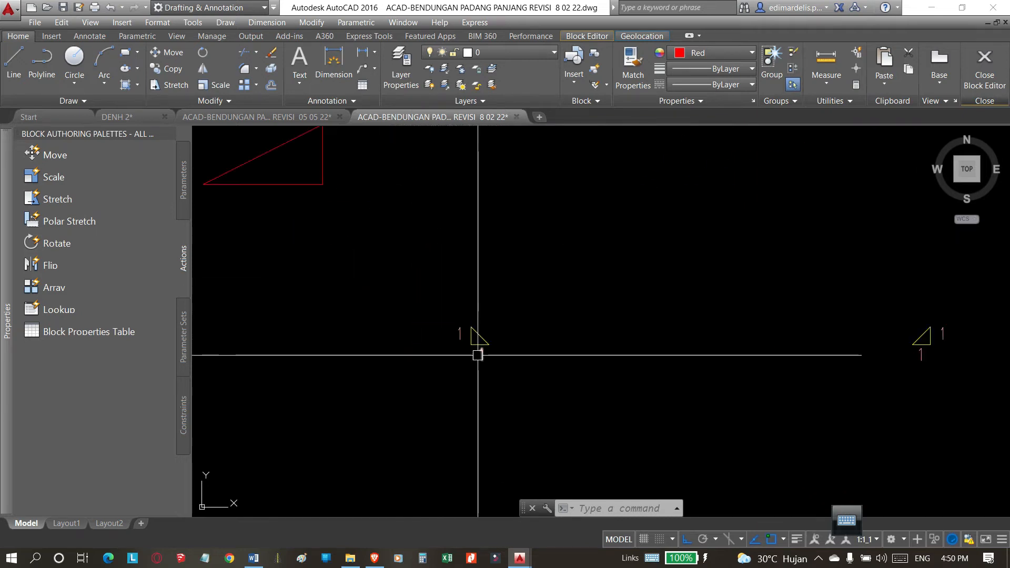
scroll(663, 326, "down", 5)
scroll(626, 332, "up", 4)
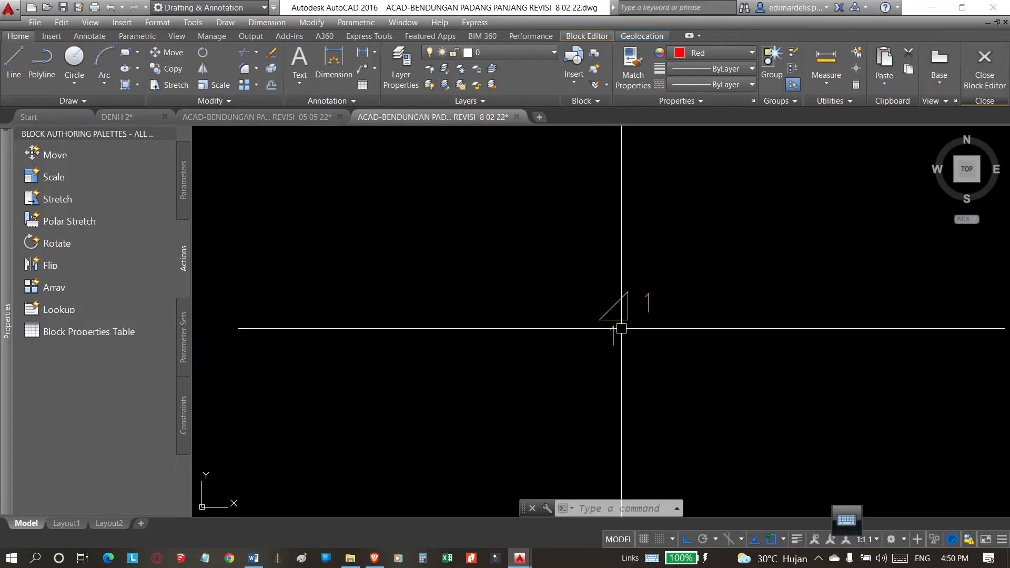
left_click(703, 273)
left_click(553, 378)
type("co")
key("Return")
left_click(599, 320)
scroll(662, 271, "down", 5)
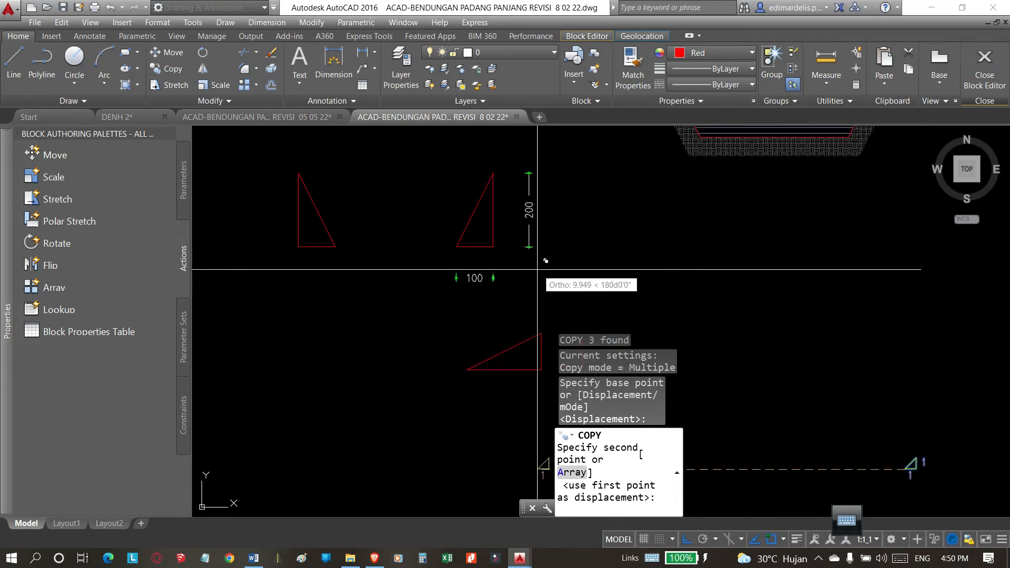
key("F8")
scroll(533, 294, "up", 2)
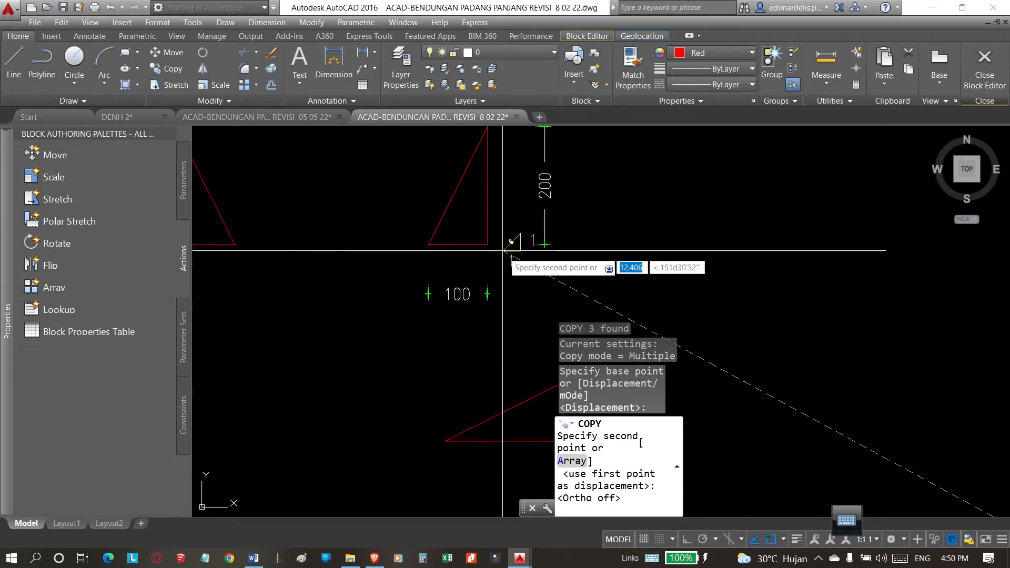
scroll(528, 305, "down", 2)
left_click(540, 308)
key("Escape")
Erase the 200 and 100 dimensions beside the upright red triangle.
left_click(541, 167)
left_click(516, 273)
left_click(503, 282)
left_click(374, 329)
type("e")
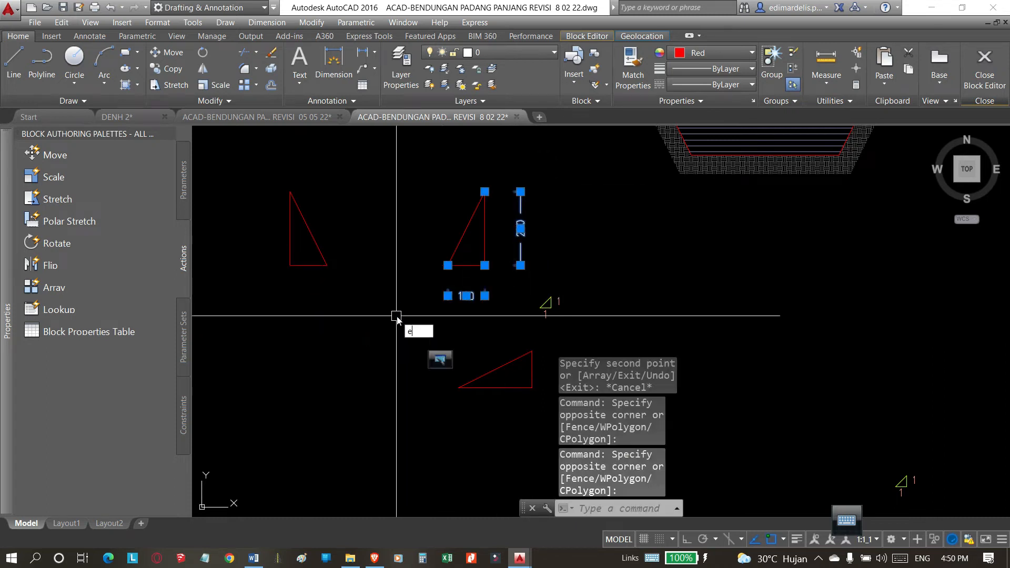
key("space")
left_click(518, 153)
left_click(460, 269)
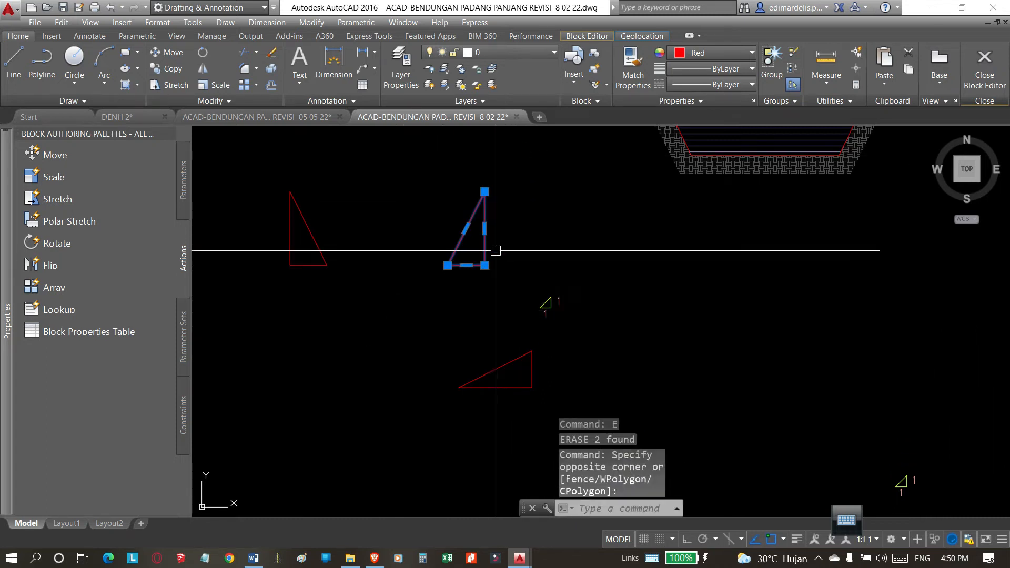
key("Escape")
left_click(509, 173)
left_click(421, 279)
scroll(354, 356, "down", 2)
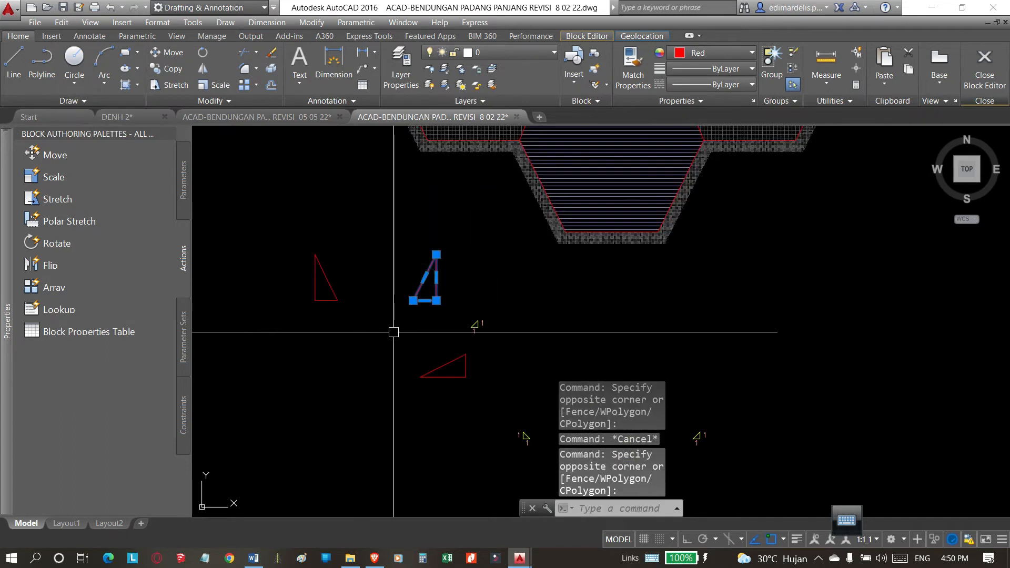
type("m")
key("Return")
left_click(424, 277)
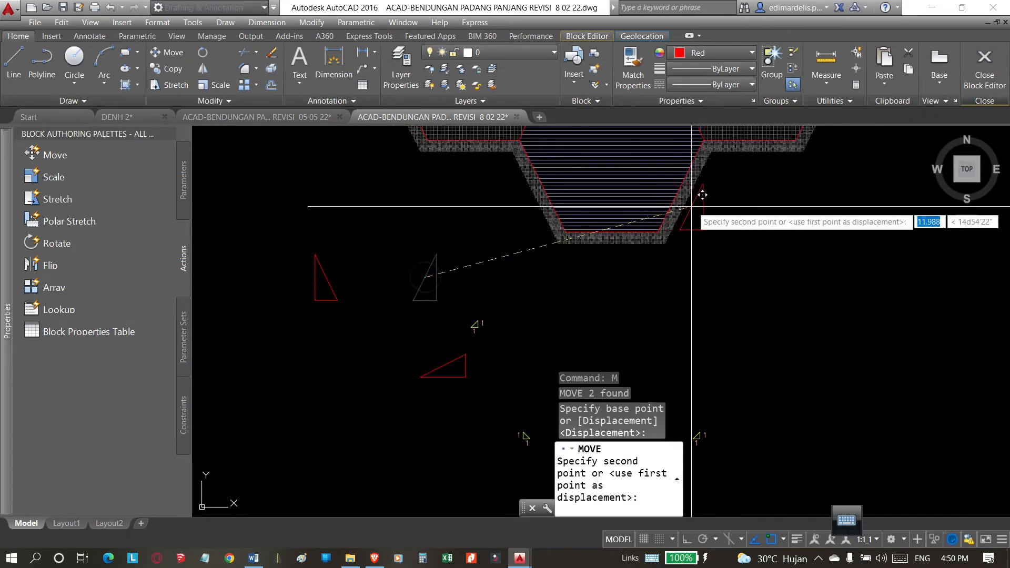
scroll(691, 188, "up", 3)
scroll(666, 207, "down", 2)
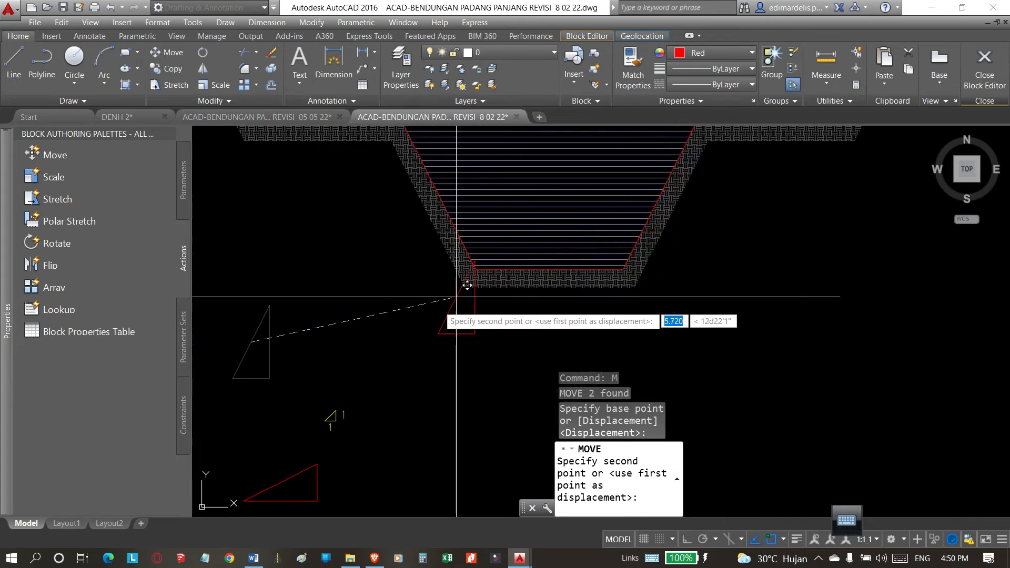
key("Escape")
scroll(316, 343, "up", 4)
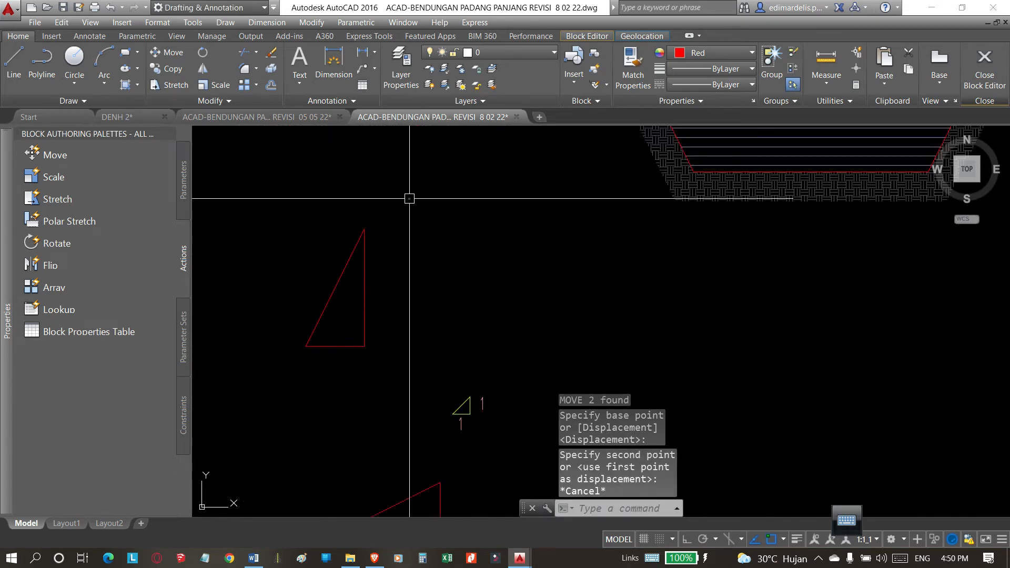
left_click(407, 216)
left_click(272, 388)
type("s")
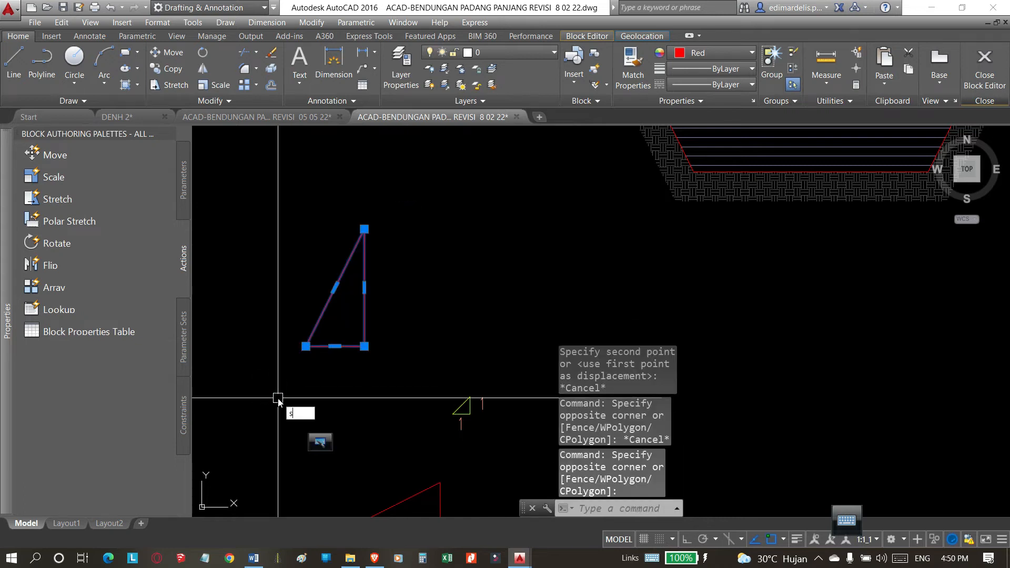
type("c")
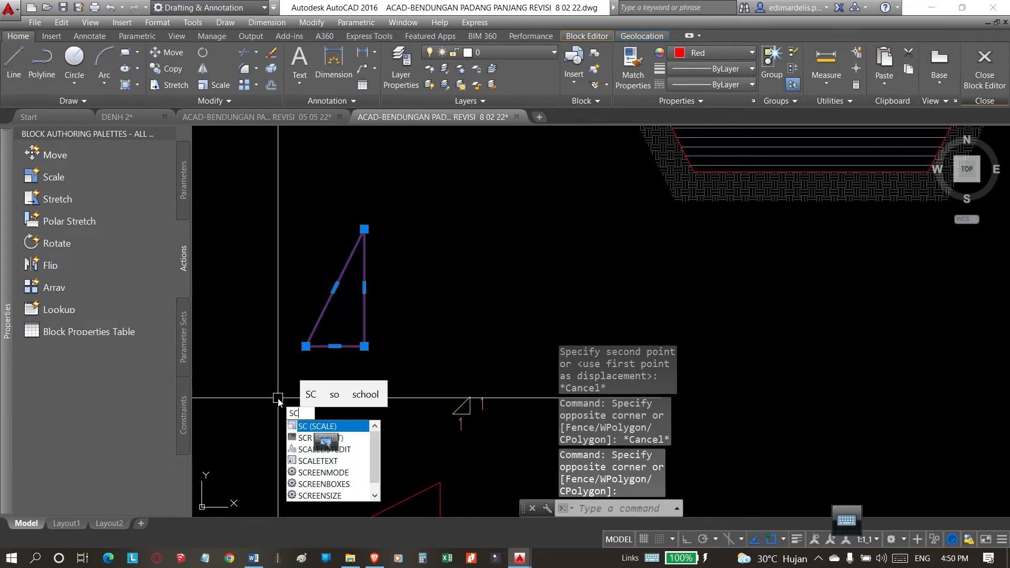
left_click(314, 426)
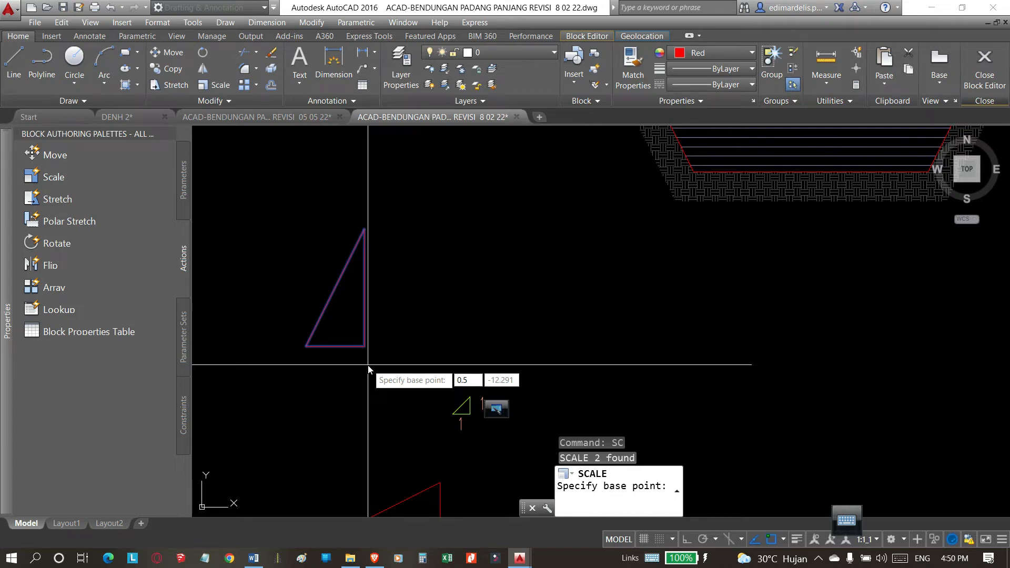
key("Return")
key("Escape")
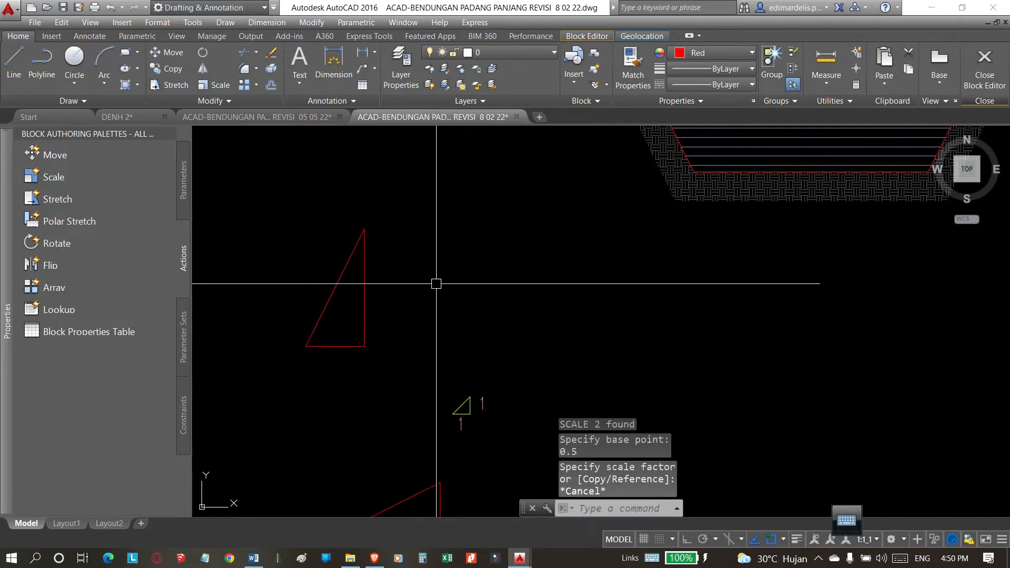
Scale the upright red triangle by a factor of 0.5 from its right-angle corner.
key("space")
left_click(401, 208)
left_click(360, 298)
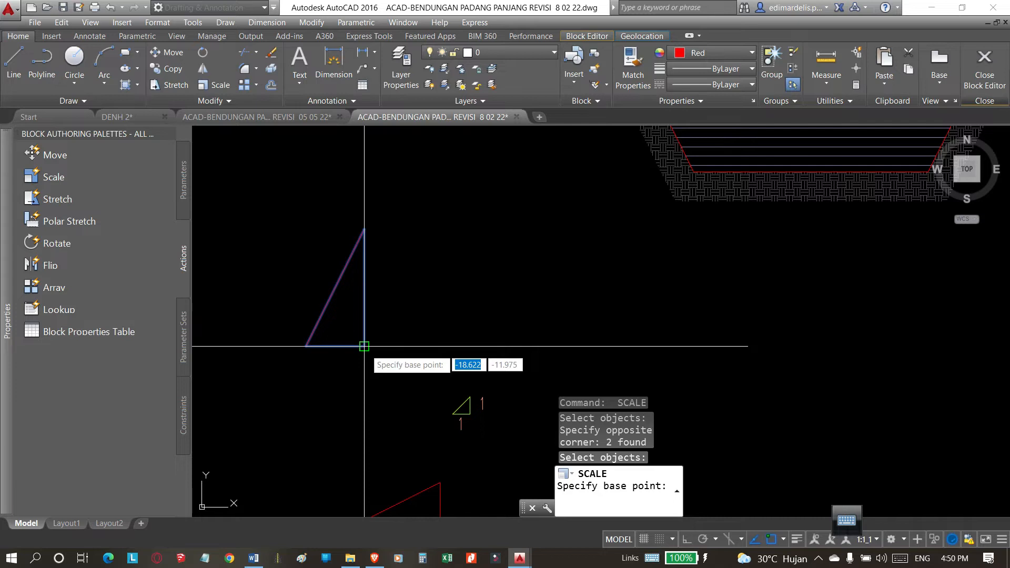
left_click(364, 346)
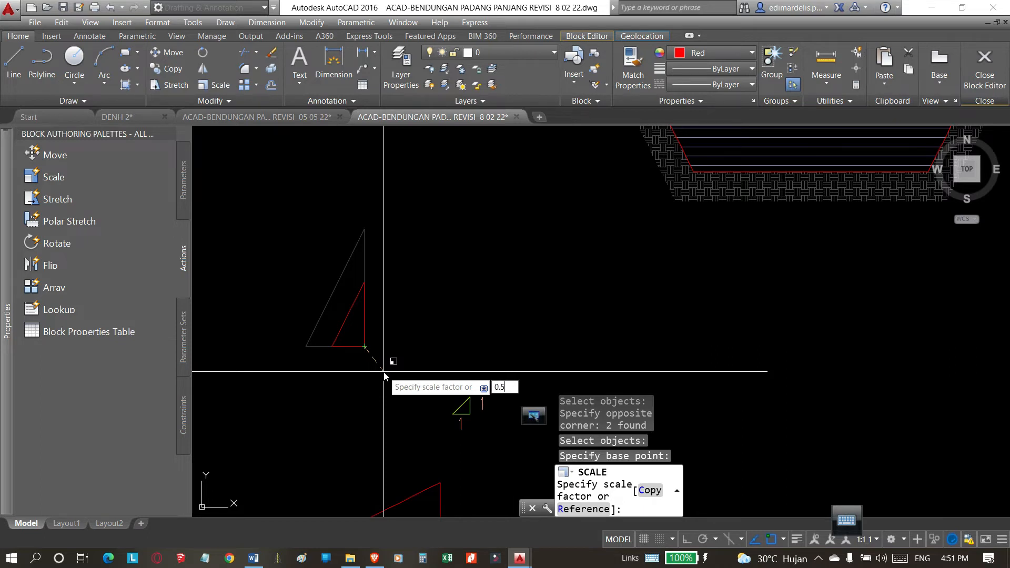
key("Return")
Move the label beside the yellow marker's vertical side to the same place beside the scaled red triangle.
scroll(464, 365, "down", 4)
scroll(459, 376, "up", 7)
scroll(580, 349, "down", 2)
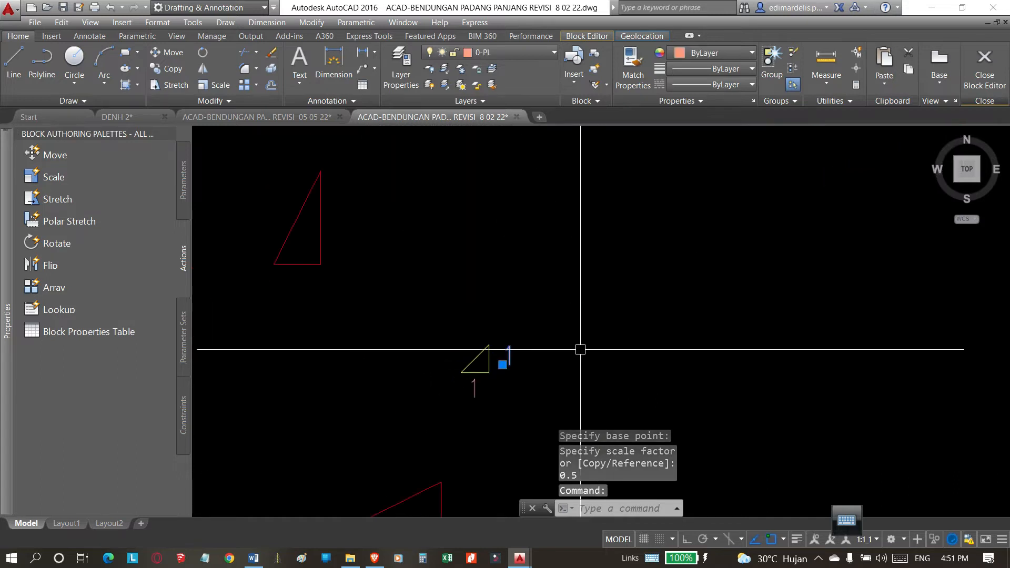
type("m")
key("Return")
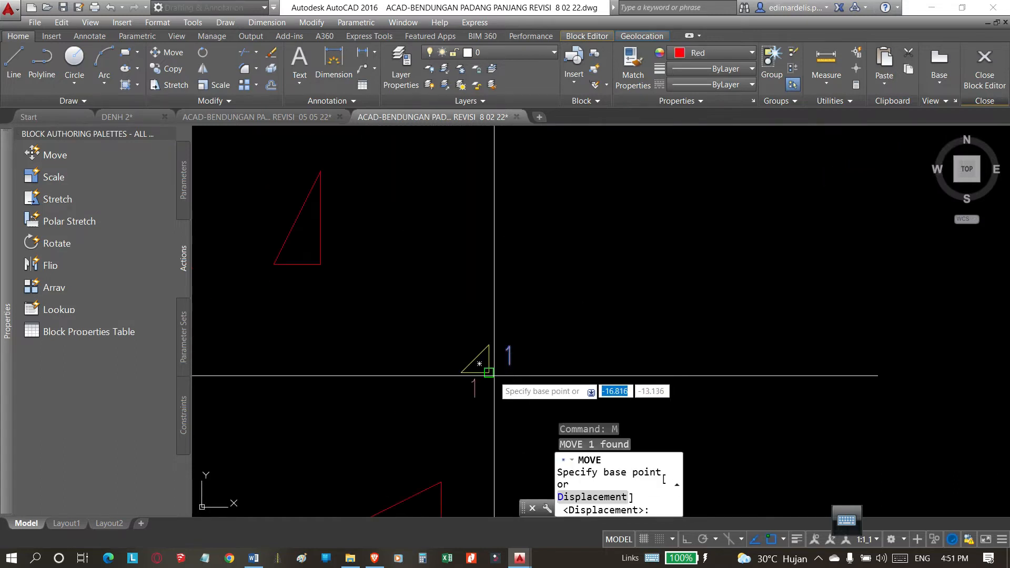
left_click(479, 363)
left_click(320, 264)
Move the label below the yellow marker to just under the red triangle's base.
key("Return")
left_click(473, 389)
key("Return")
left_click(489, 372)
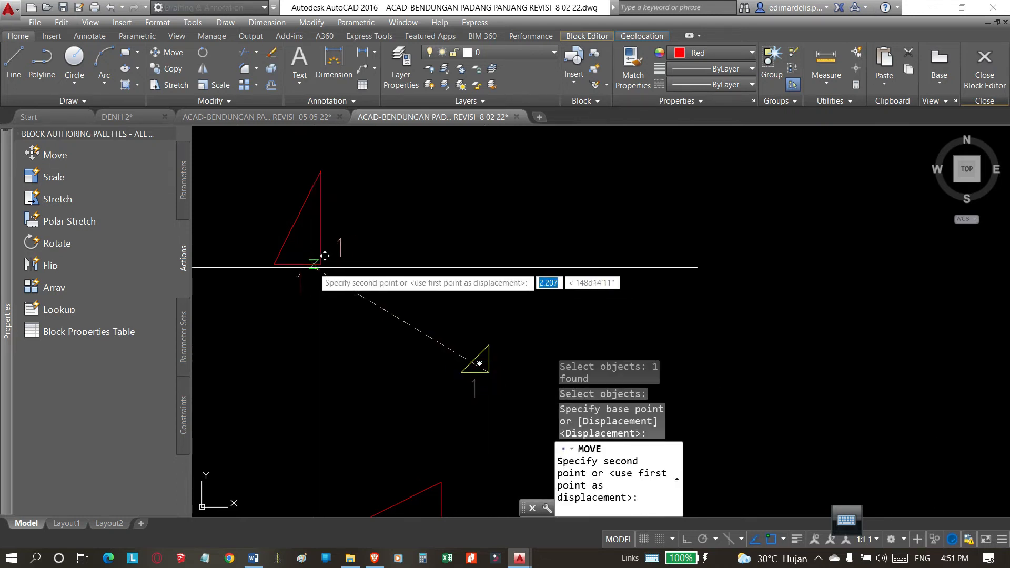
left_click(315, 267)
key("Escape")
Reposition the label beside the red triangle's vertical side so it sits close to the middle of that side.
scroll(322, 273, "up", 3)
key("Return")
left_click(408, 252)
left_click(364, 317)
key("Return")
left_click(393, 399)
scroll(374, 347, "down", 3)
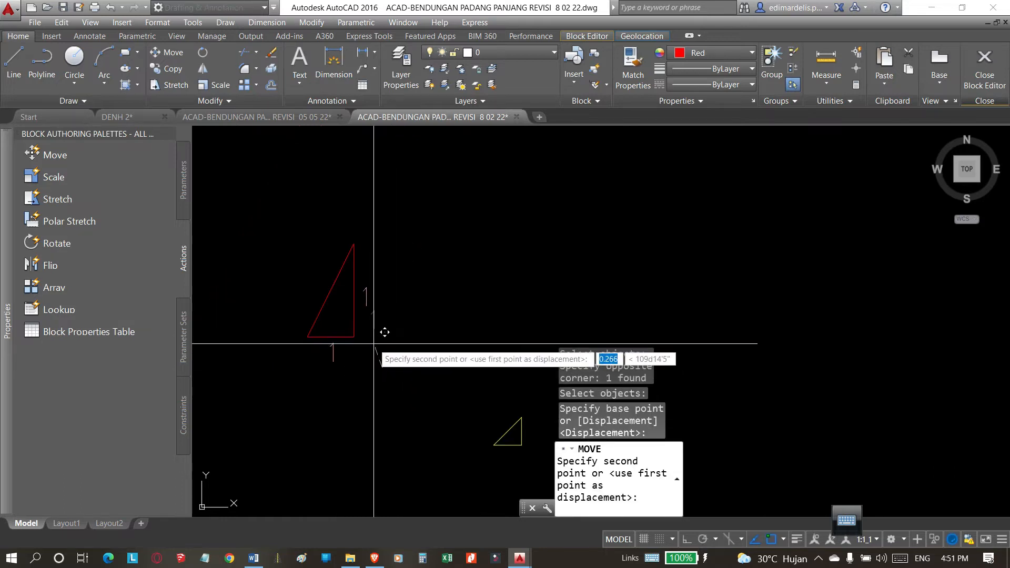
left_click(372, 343)
scroll(312, 362, "up", 3)
key("Return")
left_click(419, 335)
left_click(273, 387)
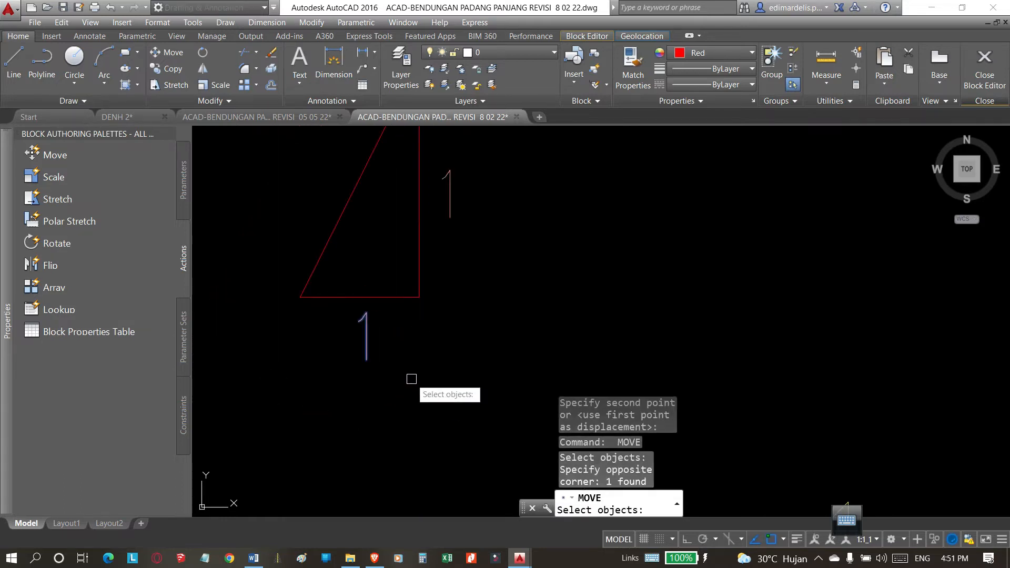
key("Escape")
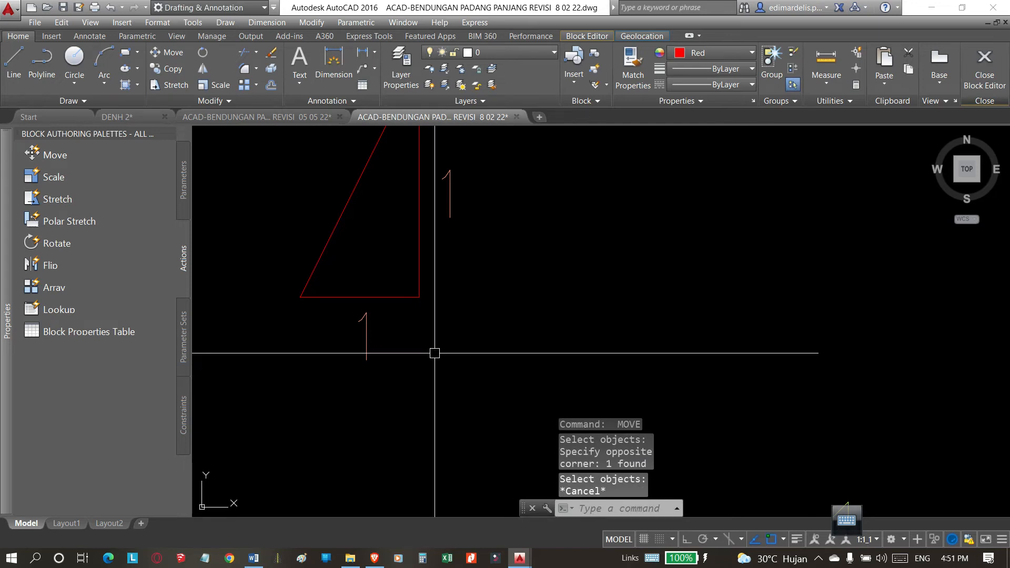
Move the label under the red triangle slightly down and left so it is centred below the base.
type("m")
key("Return")
left_click(429, 342)
left_click(277, 417)
key("Return")
left_click(411, 412)
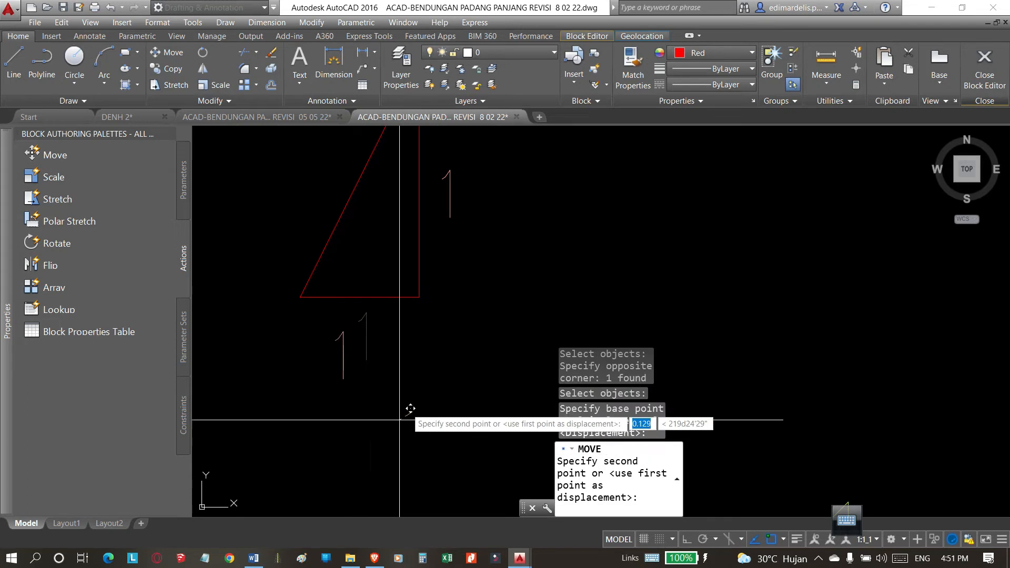
scroll(361, 371, "down", 4)
scroll(371, 360, "up", 2)
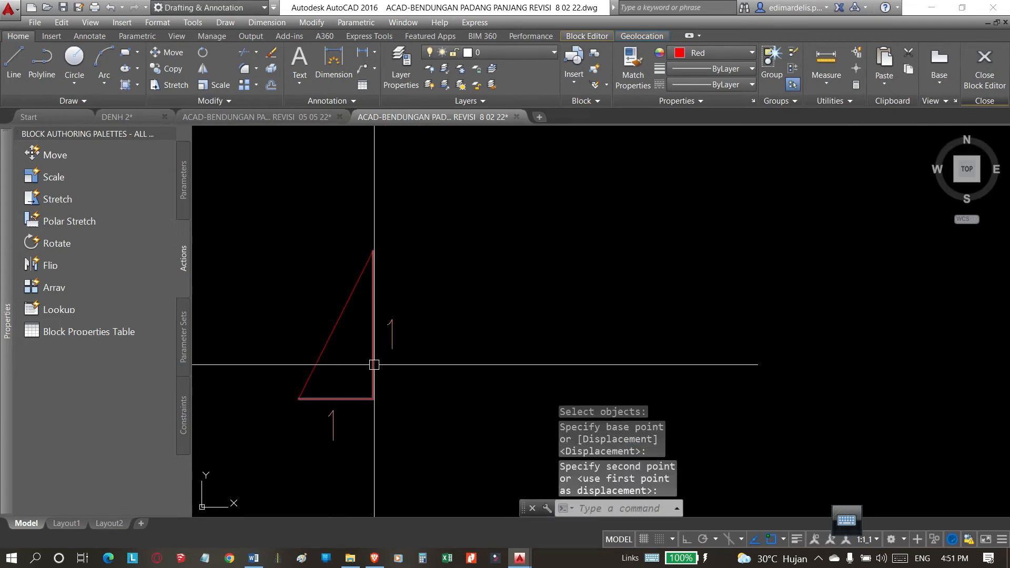
key("Escape")
left_click(374, 365)
scroll(543, 316, "down", 2)
key("Escape")
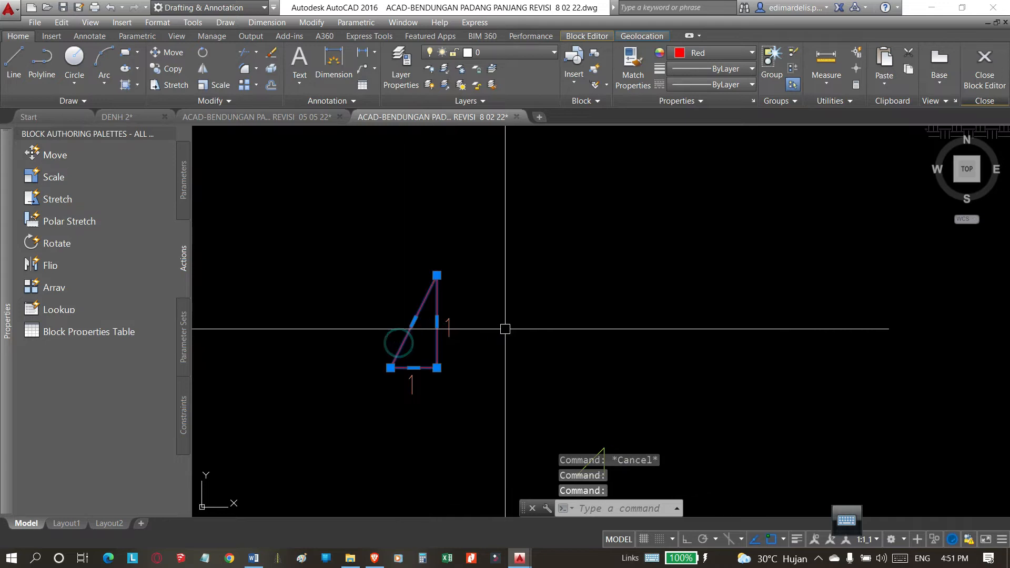
left_click(447, 328)
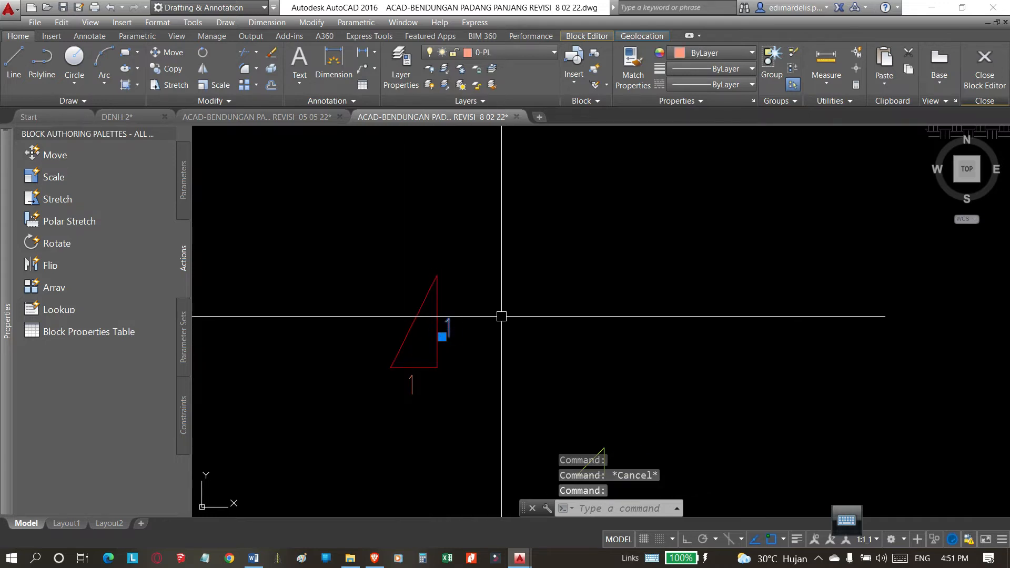
scroll(486, 344, "down", 5)
key("Escape")
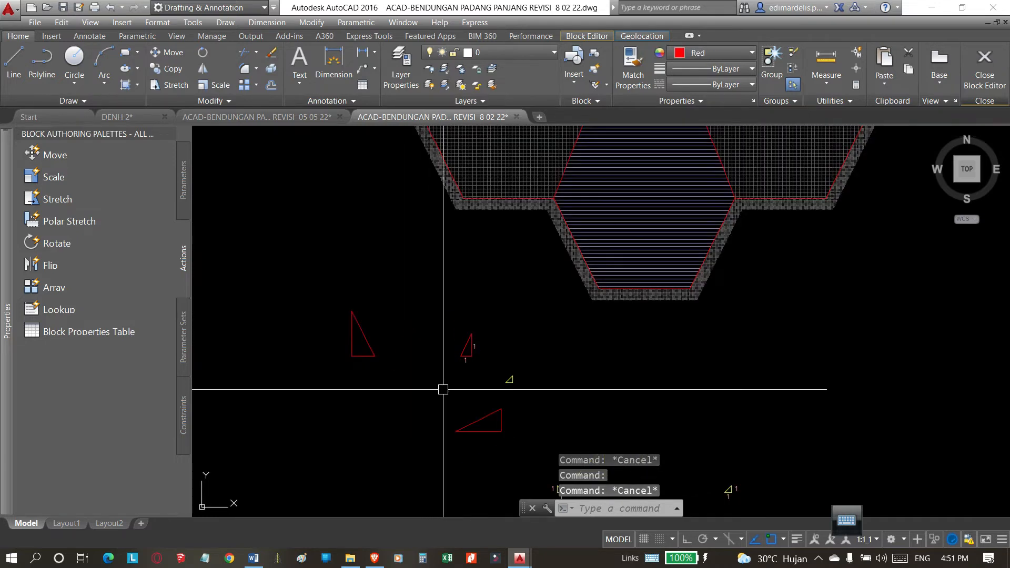
Join the upright red triangle's sloped side with its other two sides into one polyline.
scroll(459, 363, "up", 5)
left_click(510, 310)
scroll(417, 392, "down", 4)
scroll(440, 355, "up", 6)
scroll(434, 355, "up", 2)
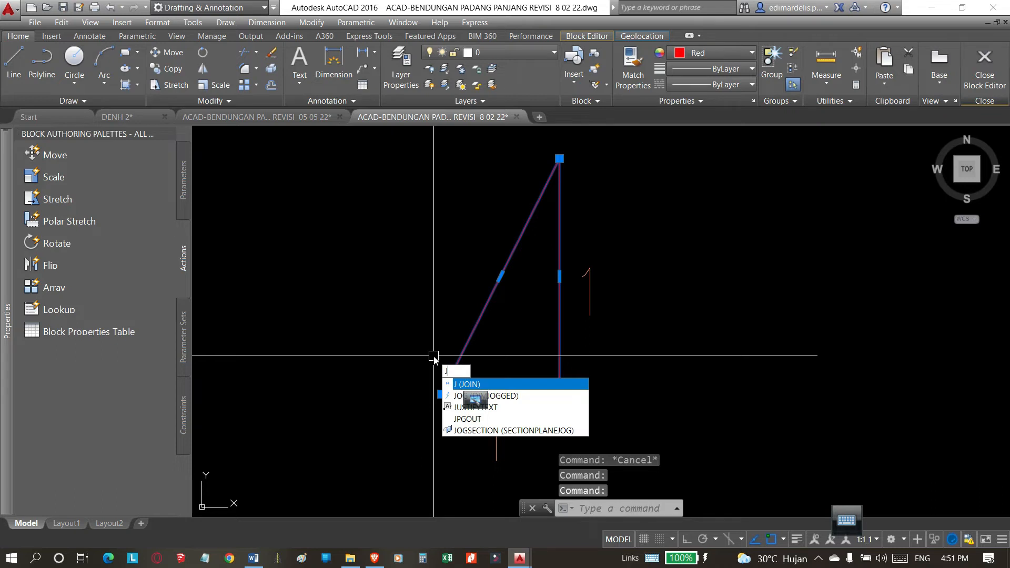
key("Return")
left_click(458, 357)
scroll(408, 353, "down", 4)
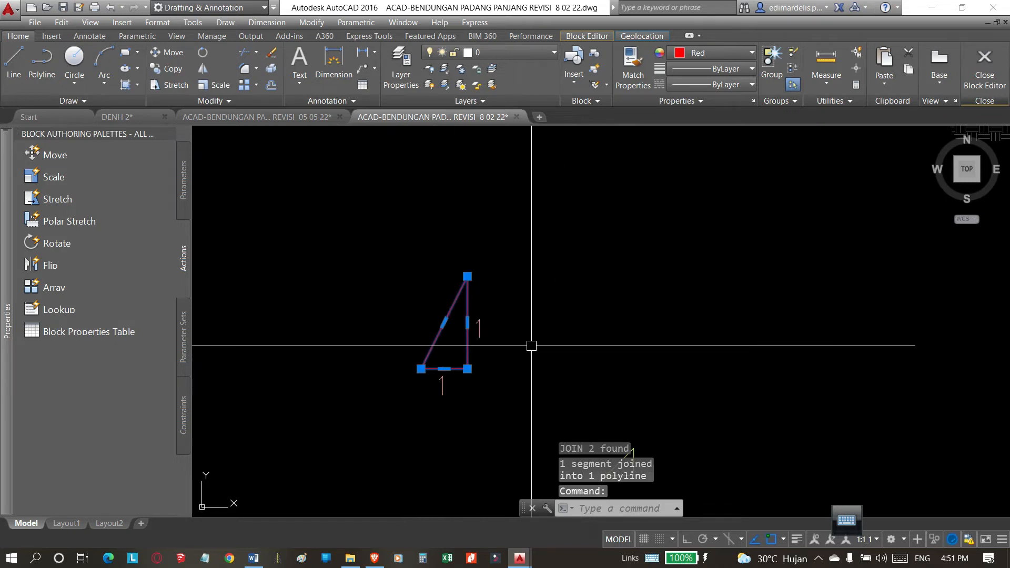
key("Escape")
scroll(558, 221, "down", 4)
scroll(561, 243, "up", 6)
scroll(456, 313, "down", 4)
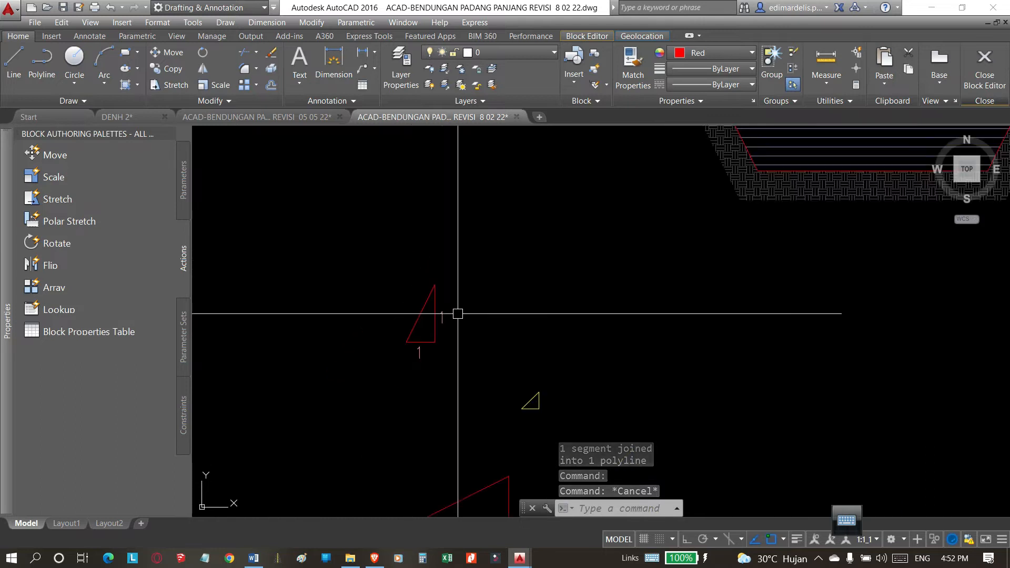
type("PL")
key("Return")
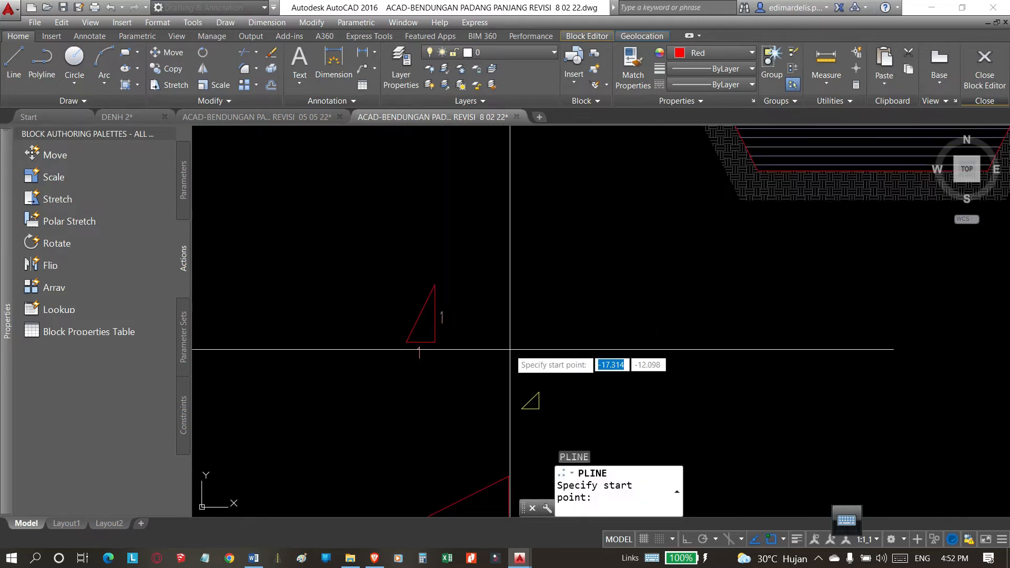
key("Escape")
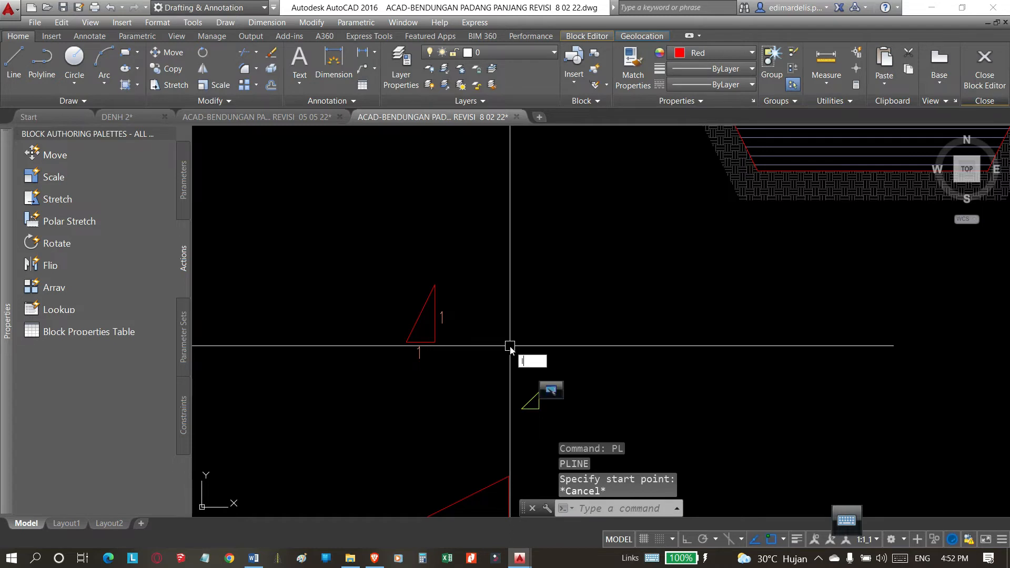
Draw a freehand chain of four connected lines between the labelled red triangle and the trench section.
type("L")
key("Return")
left_click(504, 352)
left_click(583, 332)
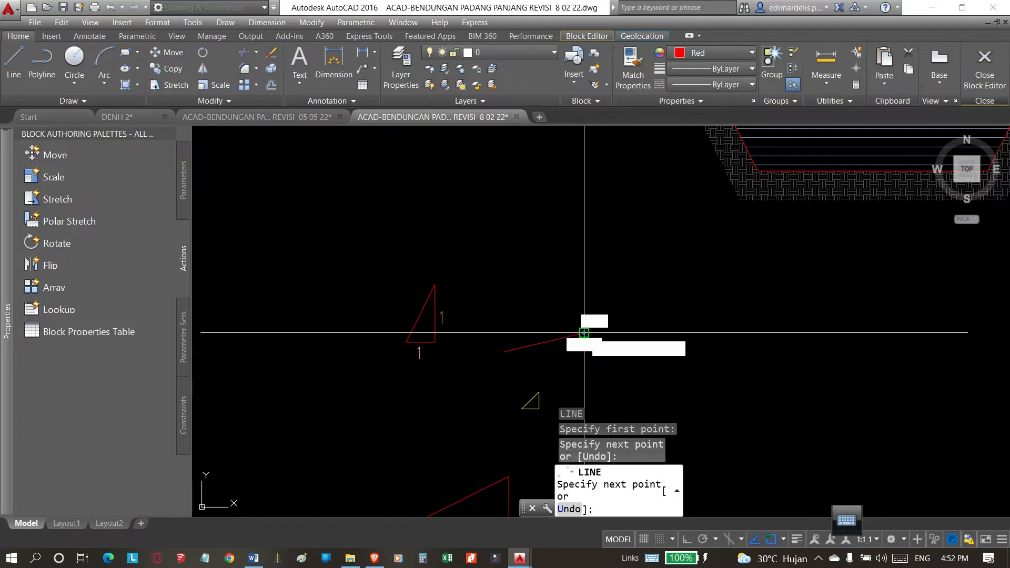
left_click(623, 283)
left_click(627, 206)
left_click(557, 158)
key("Return")
Select individual segments of the line chain to check whether they are separate objects.
left_click(593, 182)
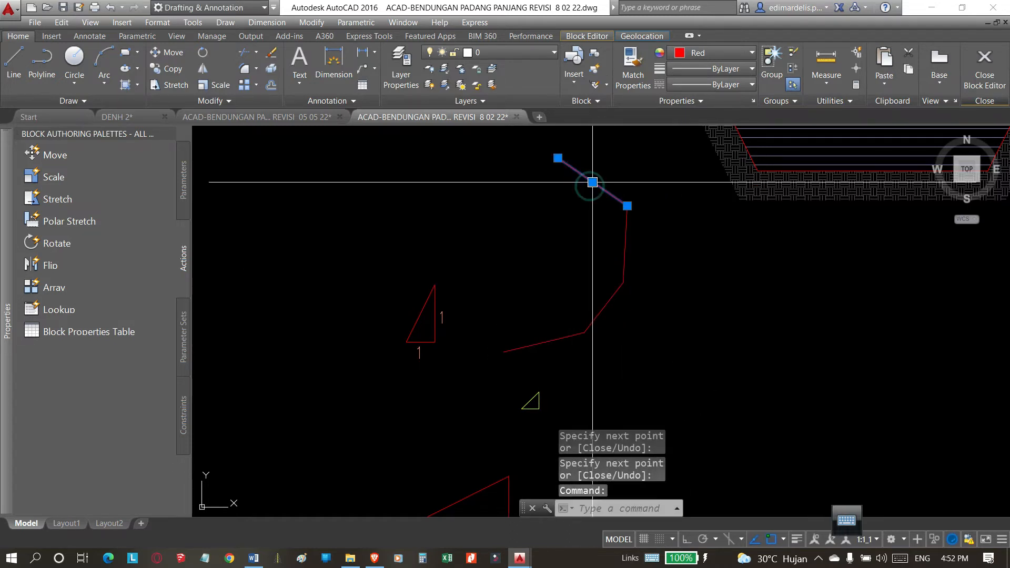
left_click(628, 257)
middle_click_drag(620, 294, 542, 308)
key("Escape")
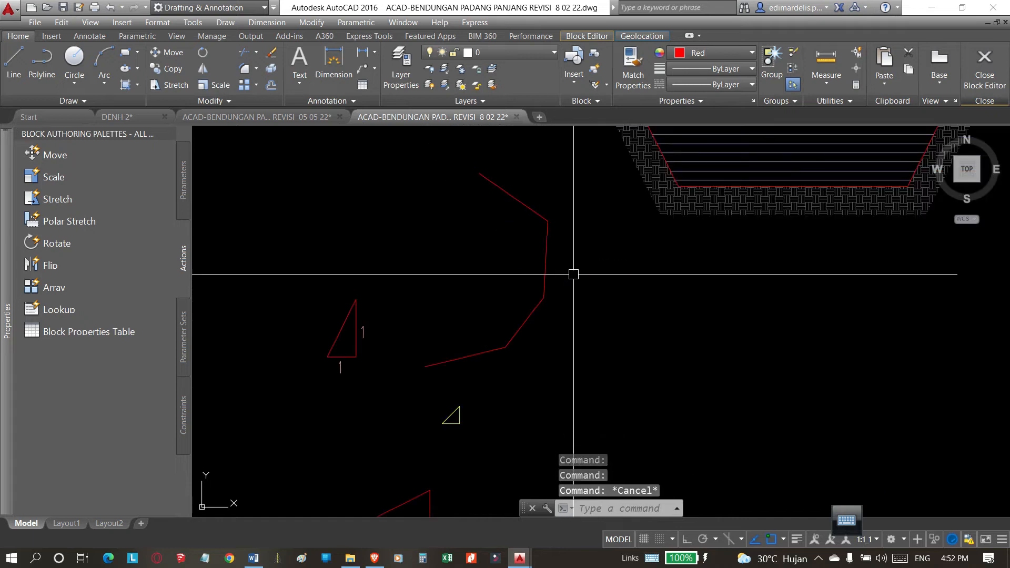
left_click(604, 193)
left_click(439, 367)
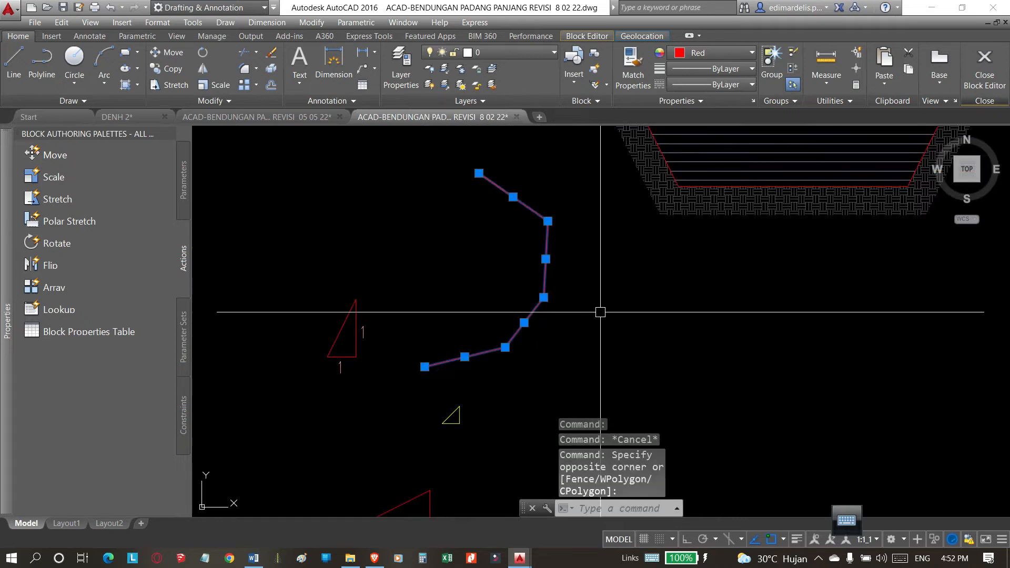
key("Return")
key("Escape")
Join the four lines of the chain into a single polyline.
left_click(491, 350)
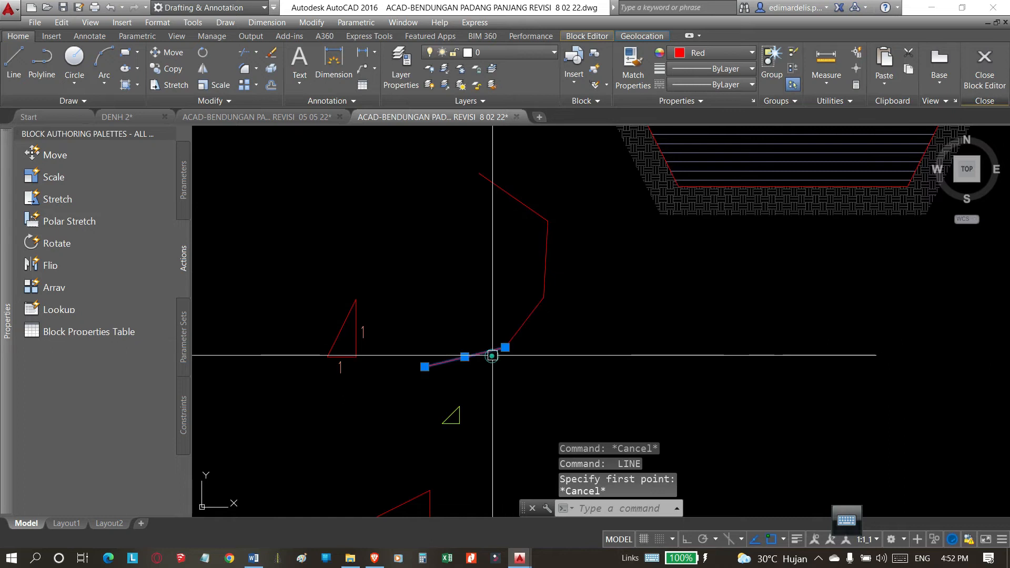
left_click(576, 142)
left_click(390, 409)
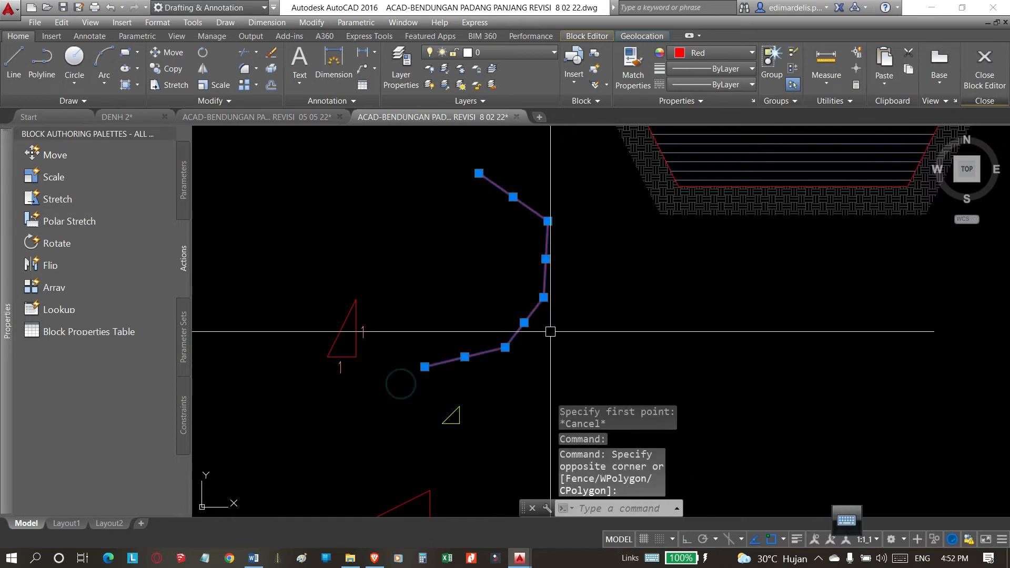
key("Return")
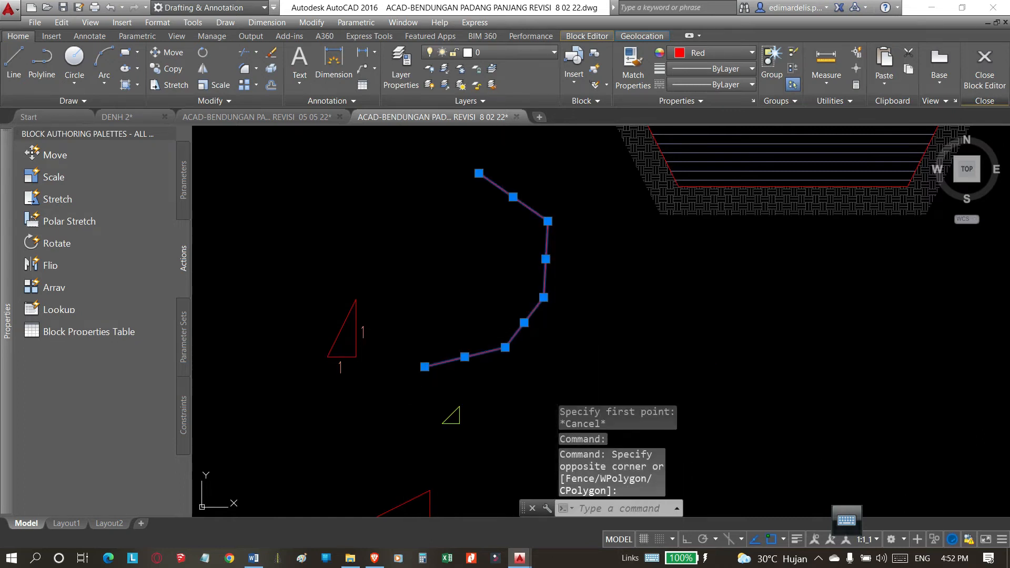
left_click(528, 320)
mouse_move(524, 322)
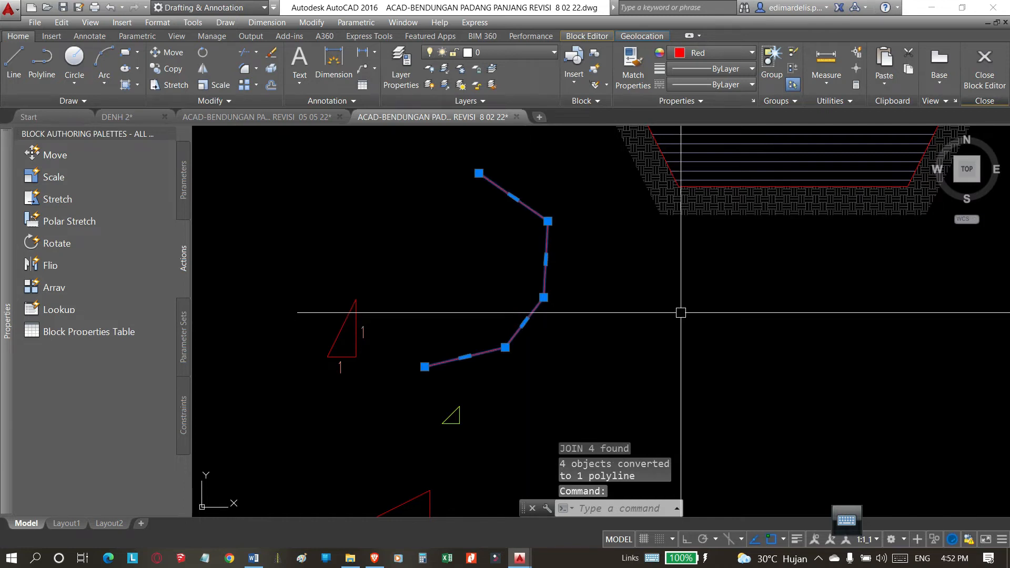
key("Escape")
Erase the joined practice polyline beside the labelled red triangle.
scroll(660, 331, "down", 5)
left_click(530, 253)
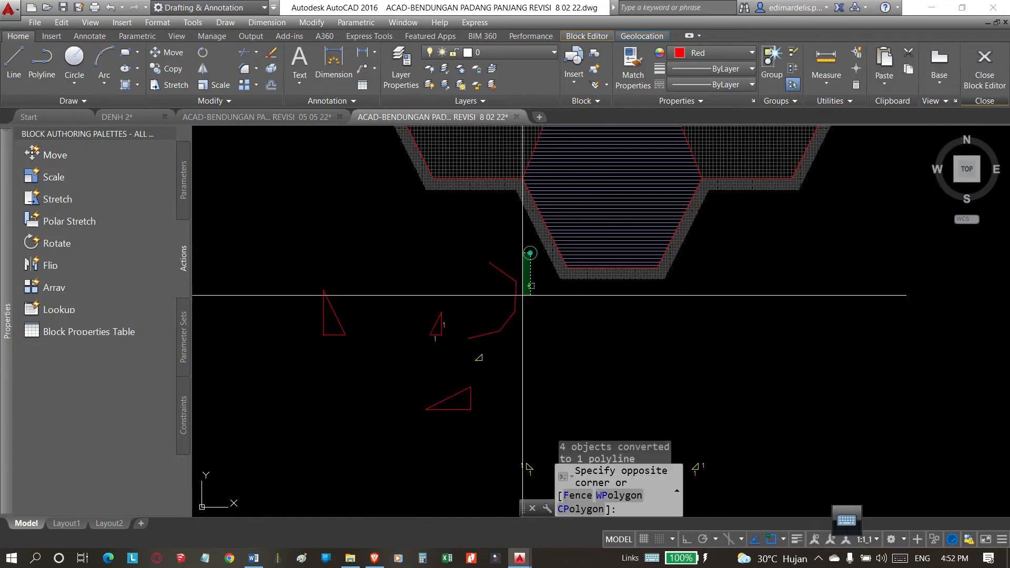
left_click(467, 341)
type("e")
key("Return")
scroll(463, 340, "up", 4)
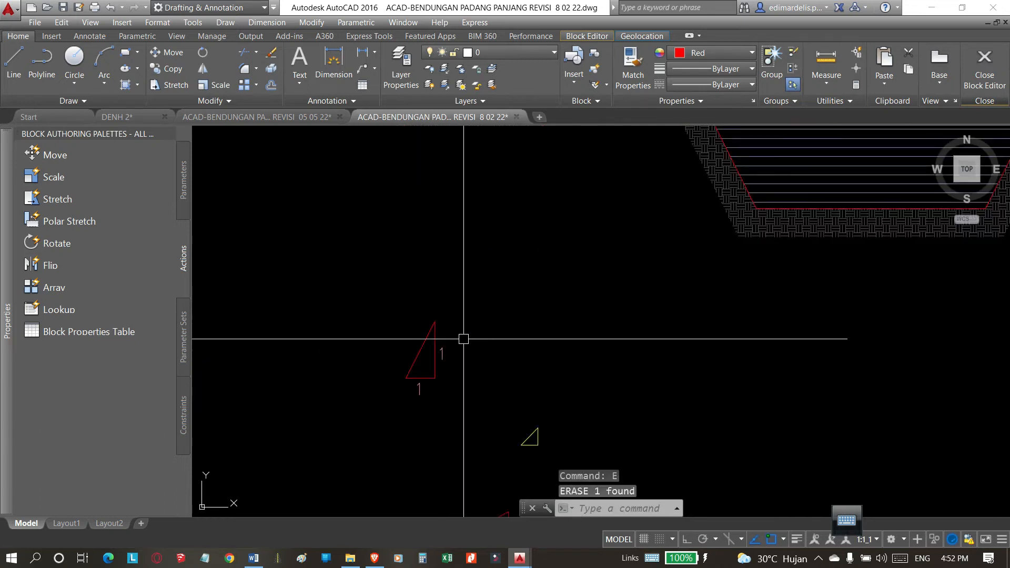
left_click(483, 288)
left_click(356, 415)
left_click(387, 407)
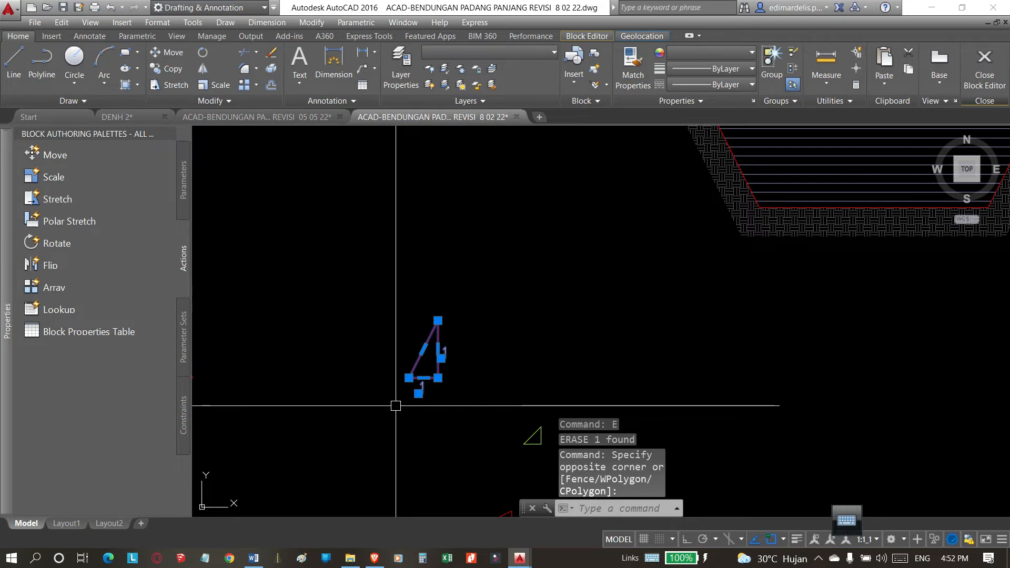
key("Escape")
Copy the labelled red triangle with its two "1" labels from its lower-right corner onto the right slope of the lower trench.
left_click(473, 282)
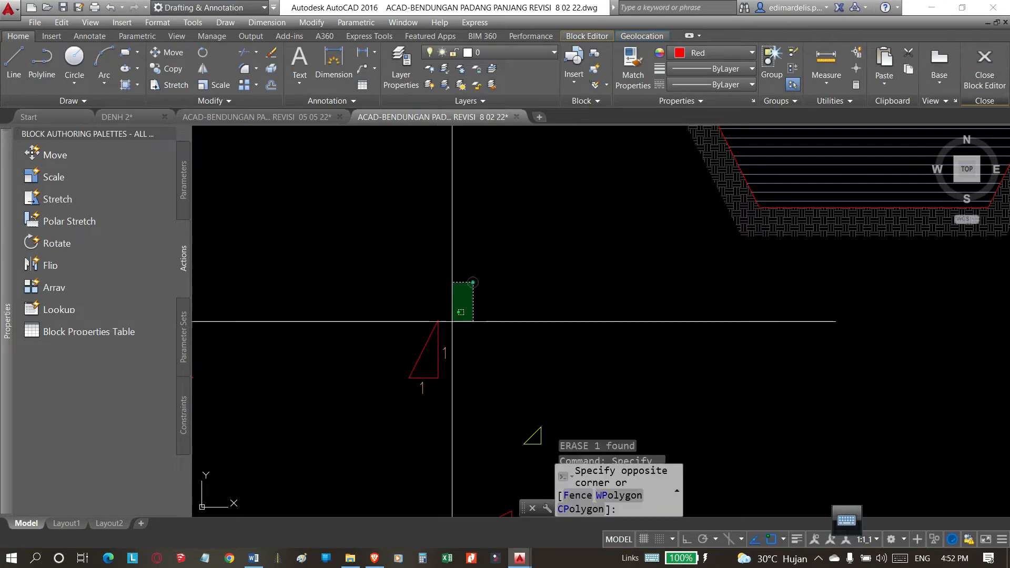
left_click(375, 431)
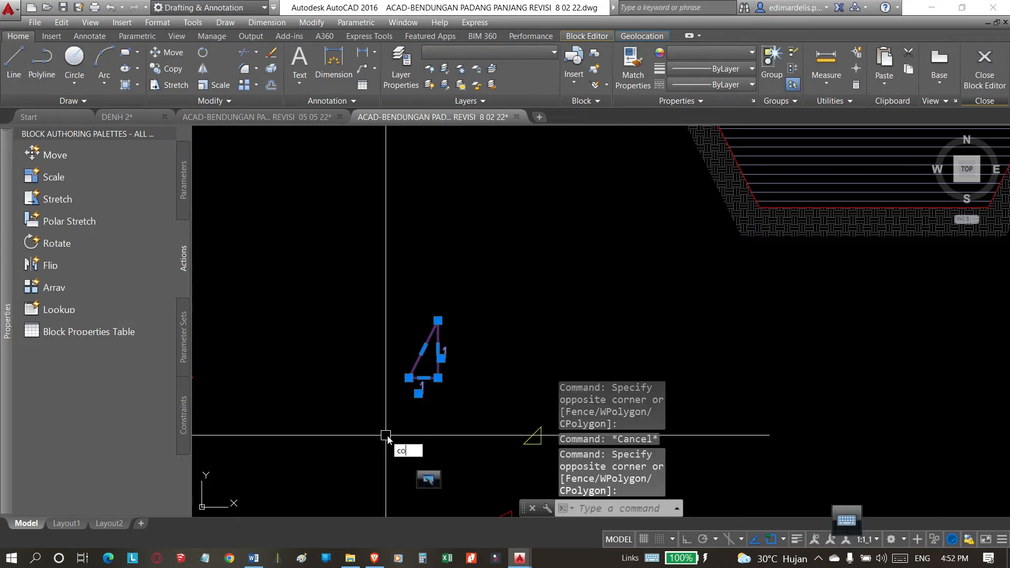
type("co")
key("Return")
left_click(438, 378)
scroll(345, 437, "down", 5)
scroll(553, 360, "down", 2)
scroll(442, 288, "up", 8)
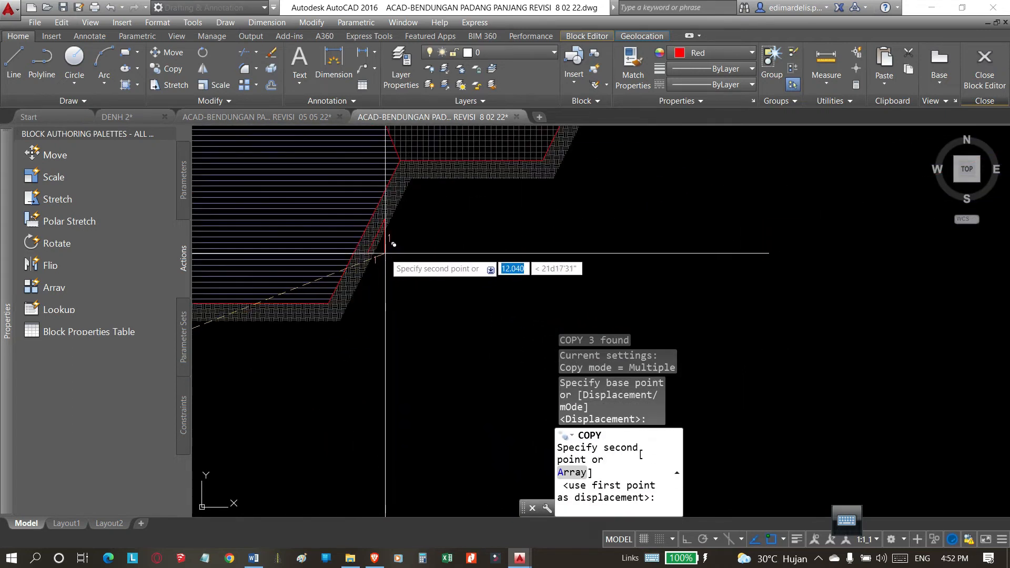
left_click(386, 253)
Place another copy of the labelled triangle on the right slope of the upper trench step and end the copying.
scroll(387, 351, "down", 3)
scroll(435, 258, "up", 4)
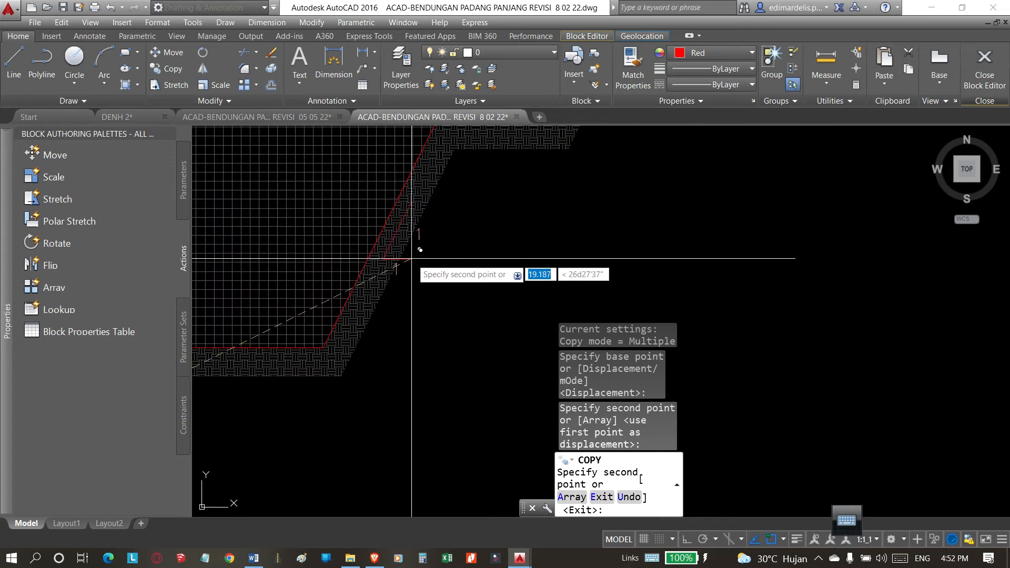
left_click(412, 260)
scroll(552, 228, "down", 4)
scroll(543, 249, "up", 5)
scroll(543, 249, "down", 3)
key("Escape")
Mirror the source triangle's two "1" labels across a vertical line through its left corner, keeping the originals.
scroll(372, 322, "up", 6)
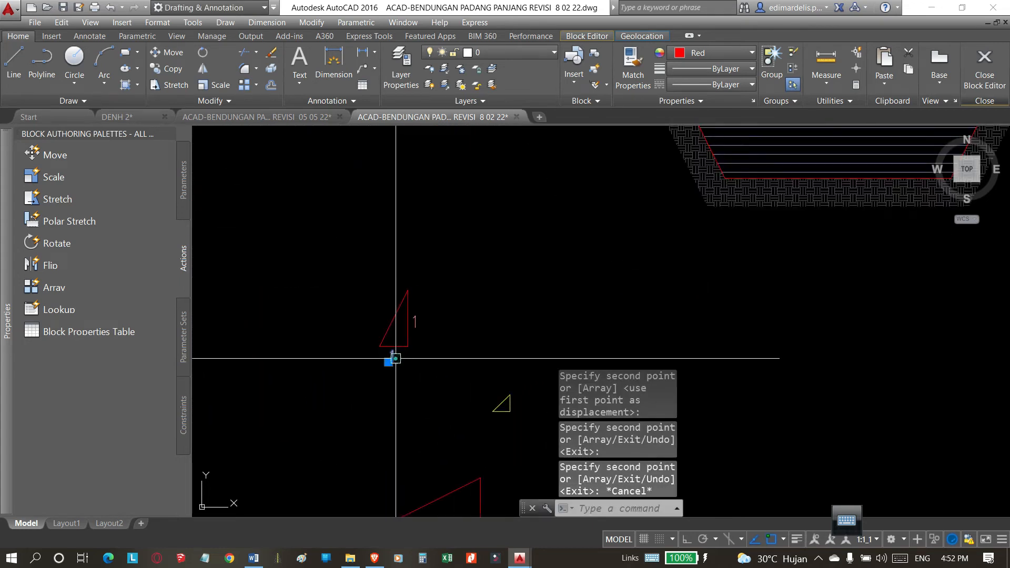
left_click(416, 321)
scroll(504, 316, "down", 4)
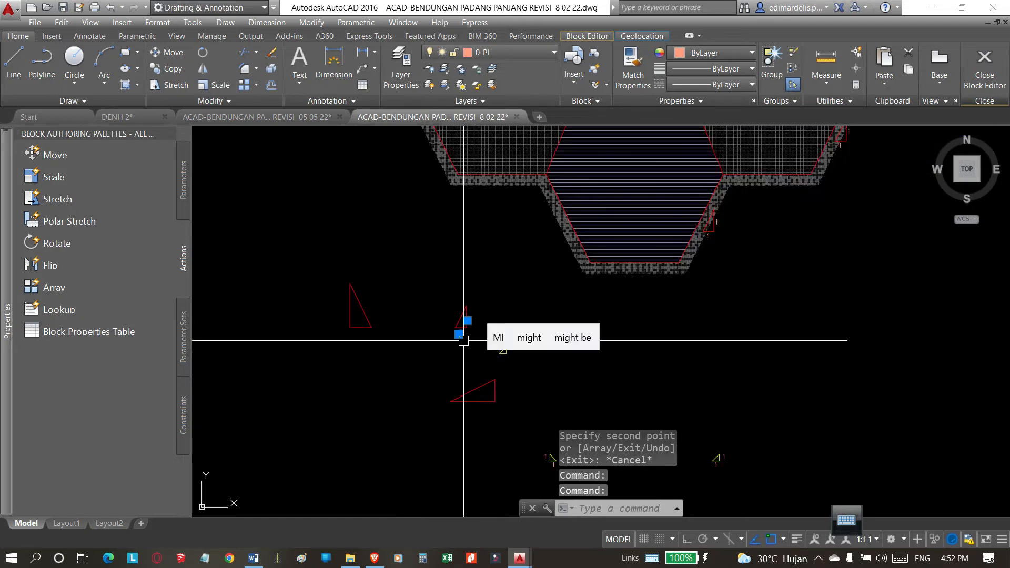
key("Return")
scroll(465, 341, "up", 3)
left_click(465, 308)
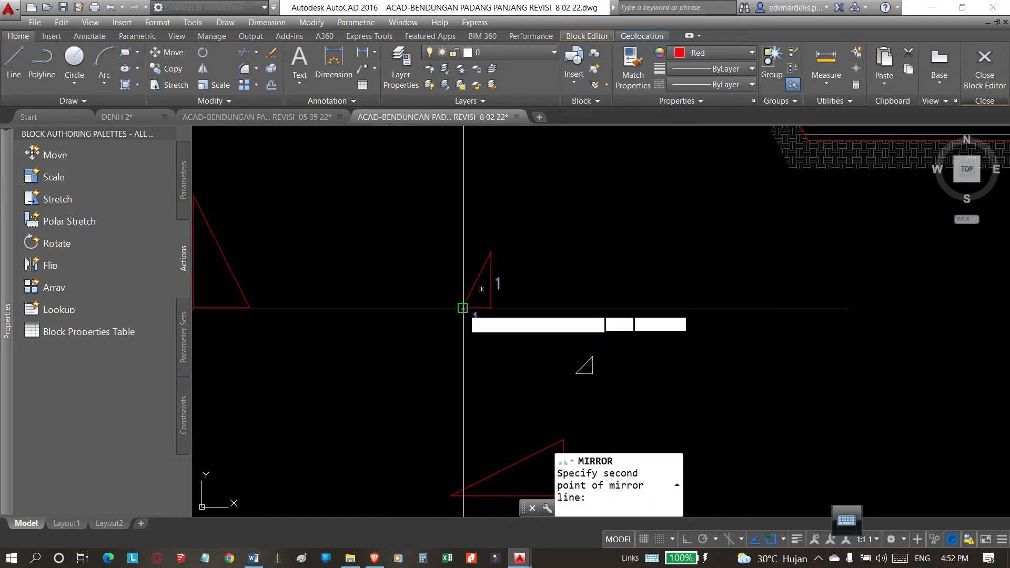
key("F8")
left_click(462, 405)
key("Return")
left_click(451, 264)
left_click(363, 375)
key("Escape")
Scale the unlabelled left-hand red triangle by a factor of .5 about its lower-left corner.
scroll(459, 290, "down", 2)
left_click(372, 207)
left_click(327, 284)
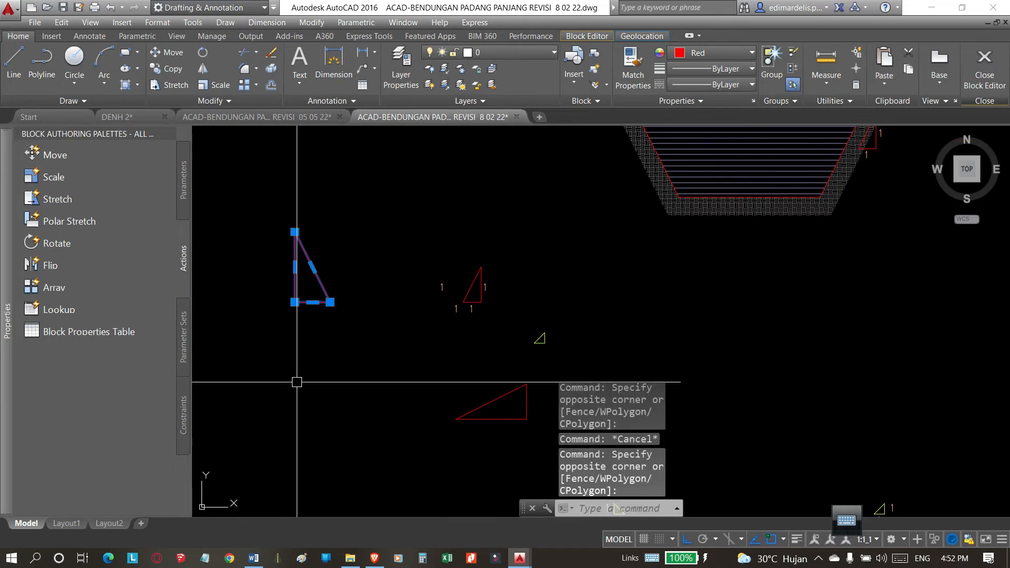
type("sc")
key("Return")
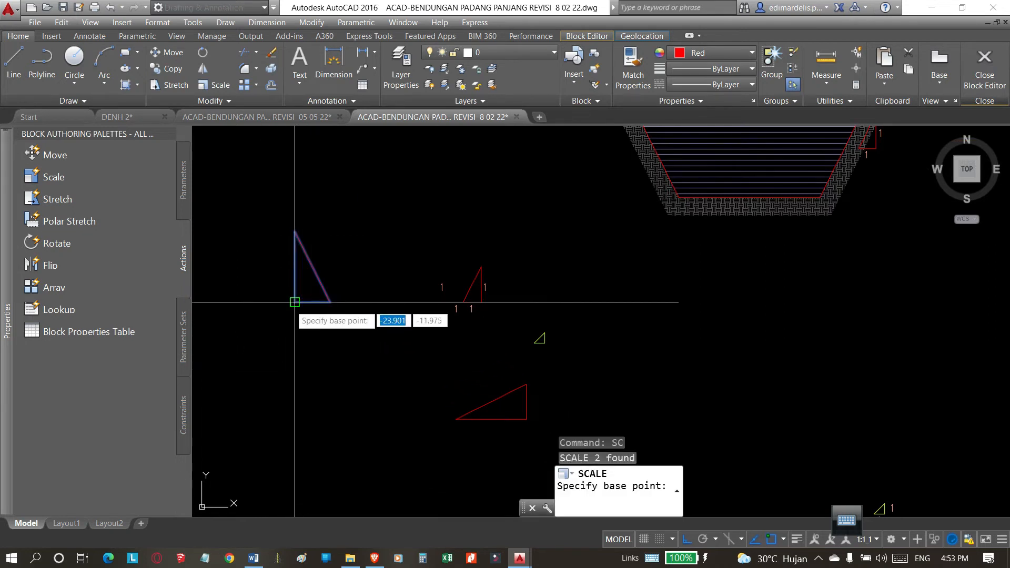
left_click(295, 303)
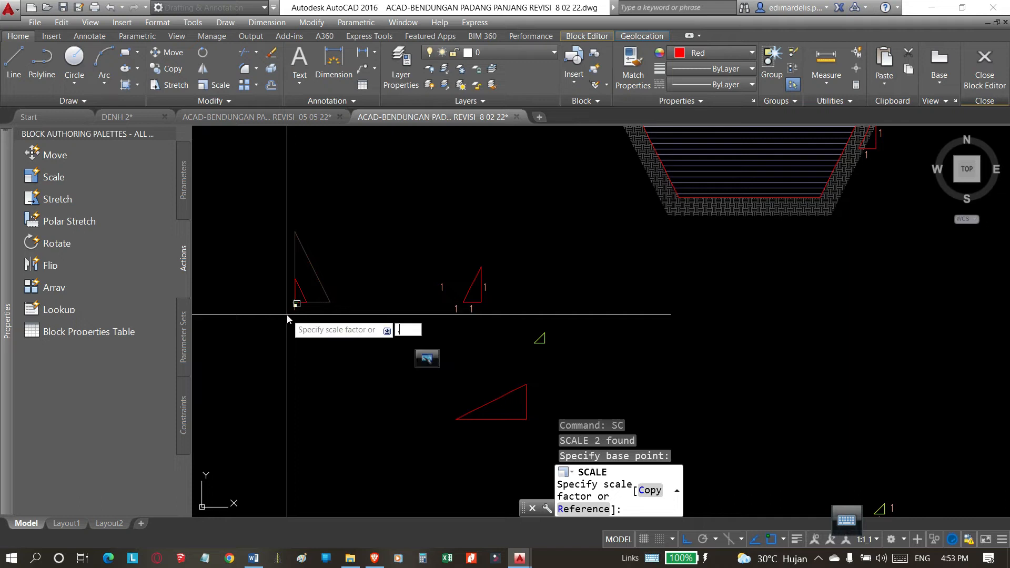
key("Return")
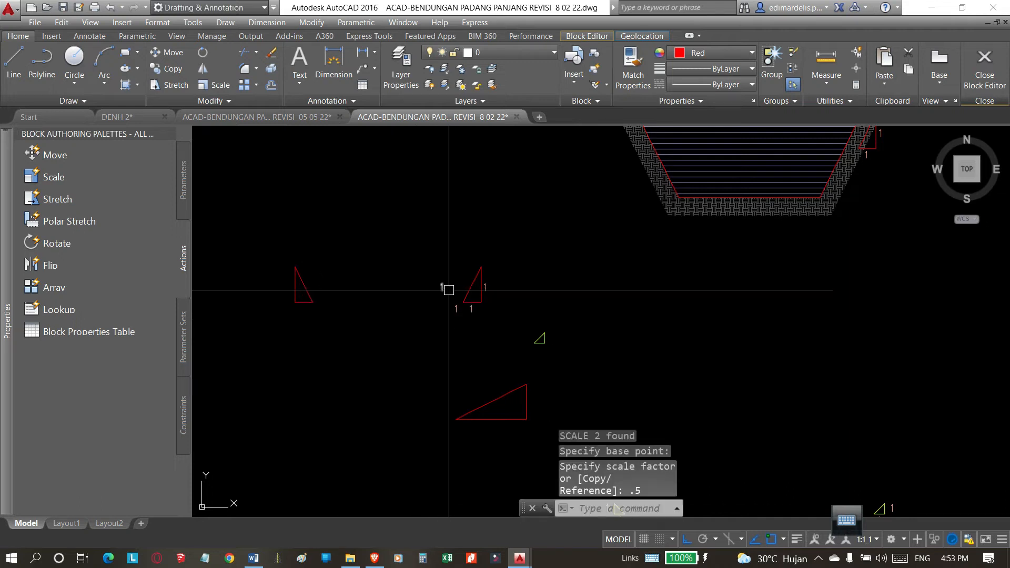
Move the two mirrored "1" labels horizontally to the vertical and base sides of the scaled left-hand triangle.
left_click(462, 275)
left_click(417, 338)
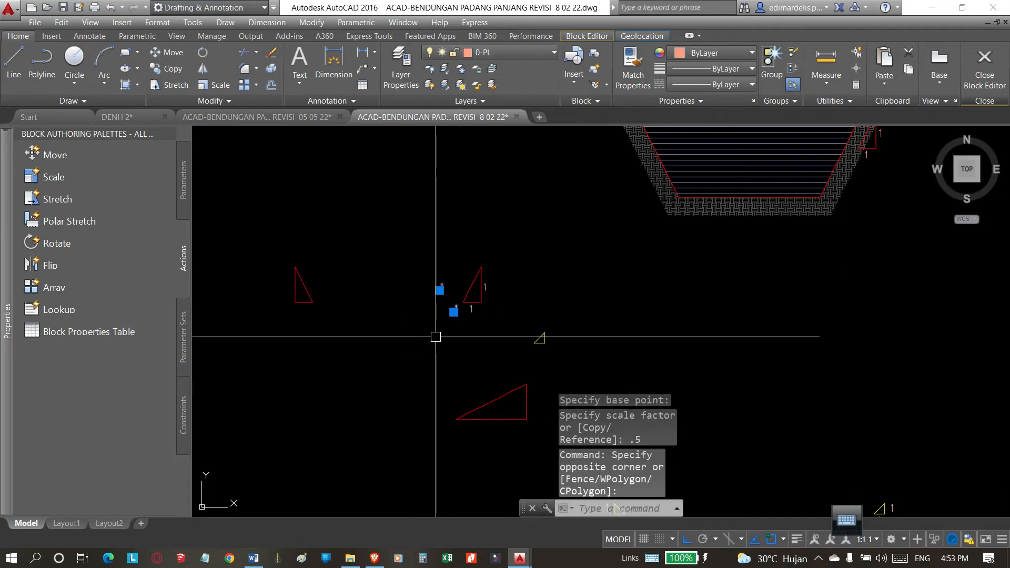
type("m")
key("Return")
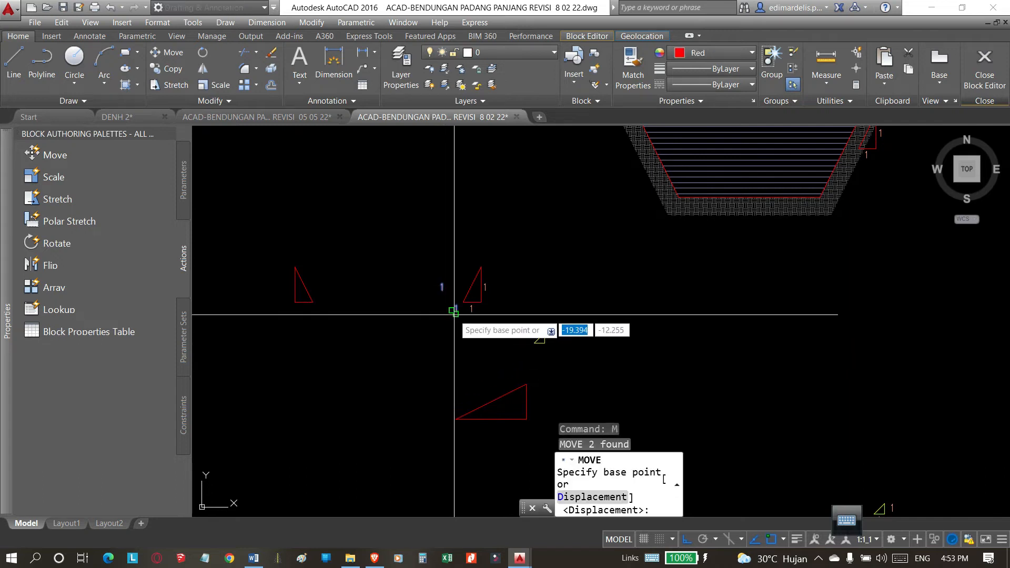
left_click(465, 302)
scroll(300, 317, "up", 2)
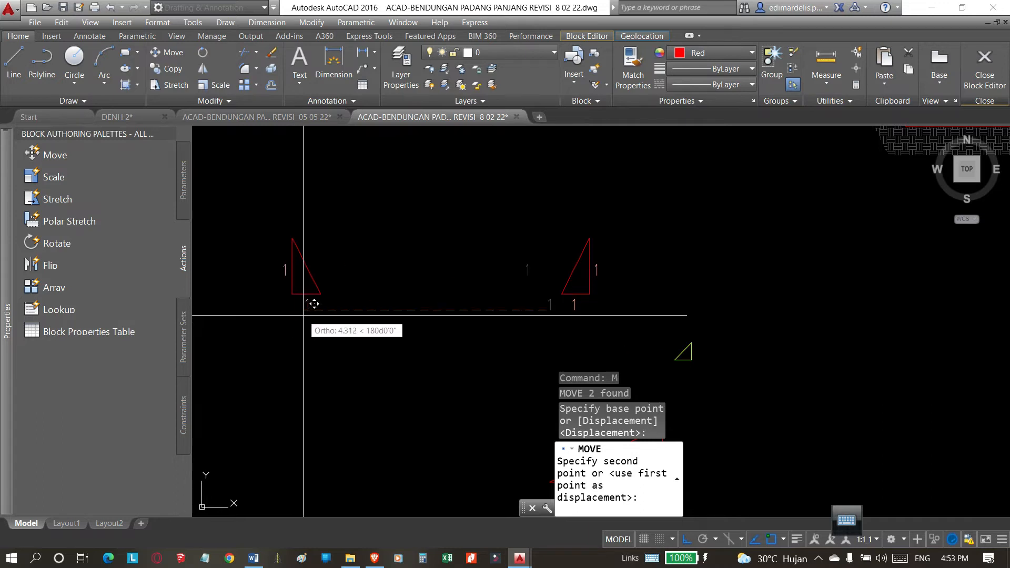
key("Escape")
Copy the labelled left-hand triangle from its lower-right corner onto the left slope of the lower trench with Ortho off.
scroll(404, 319, "down", 3)
left_click(420, 274)
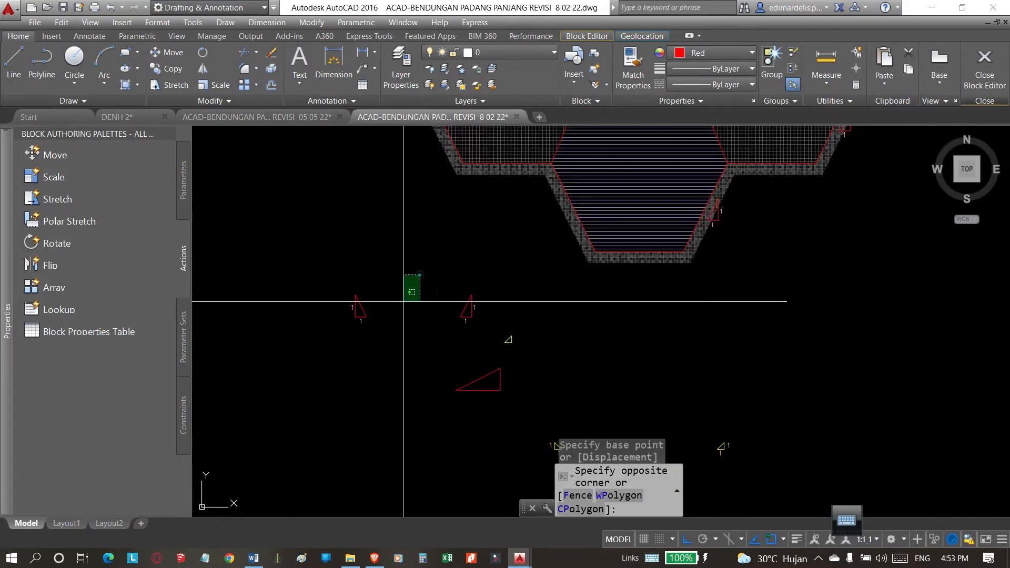
left_click(314, 368)
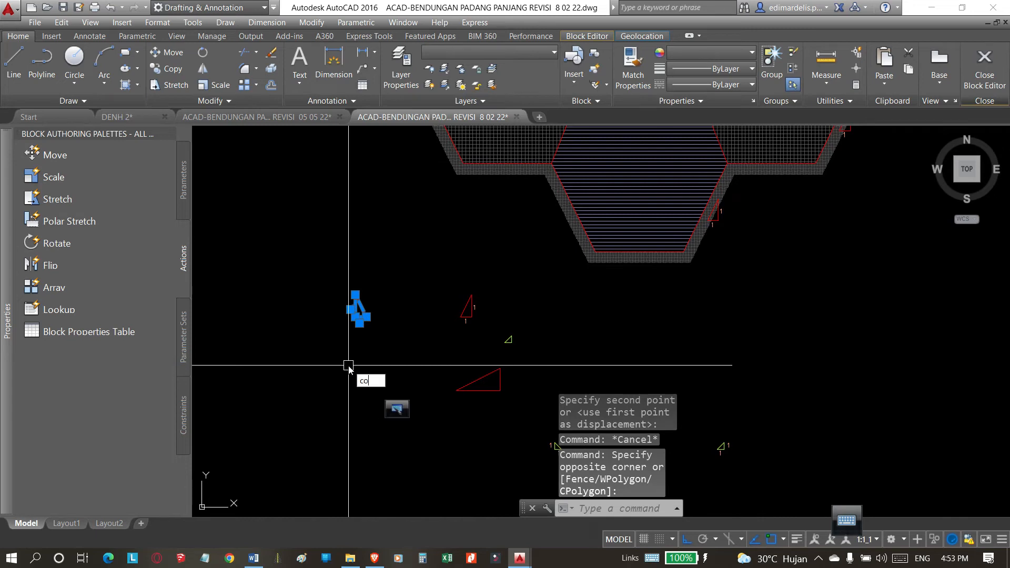
key("Return")
left_click(361, 316)
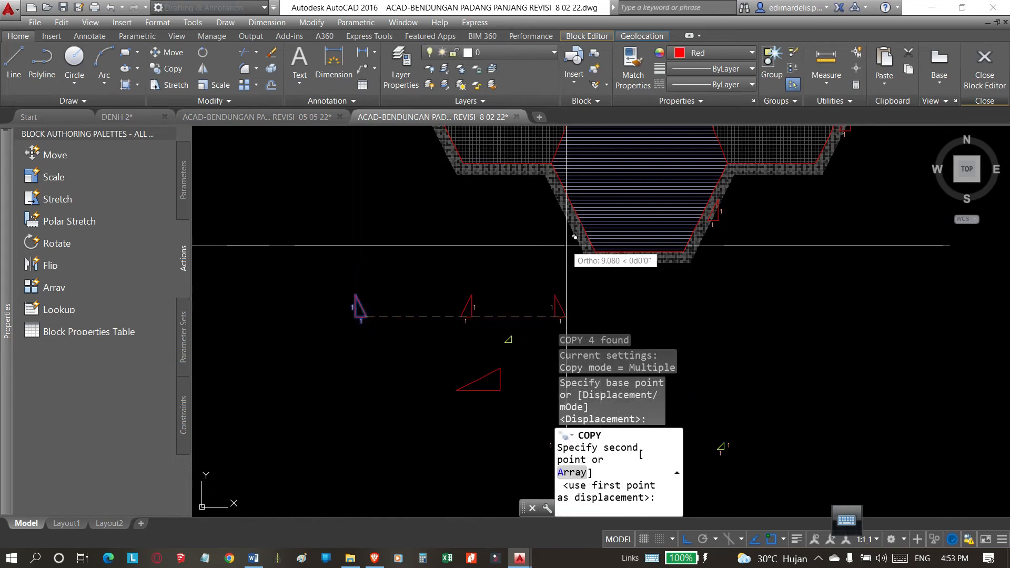
key("F8")
scroll(576, 221, "up", 2)
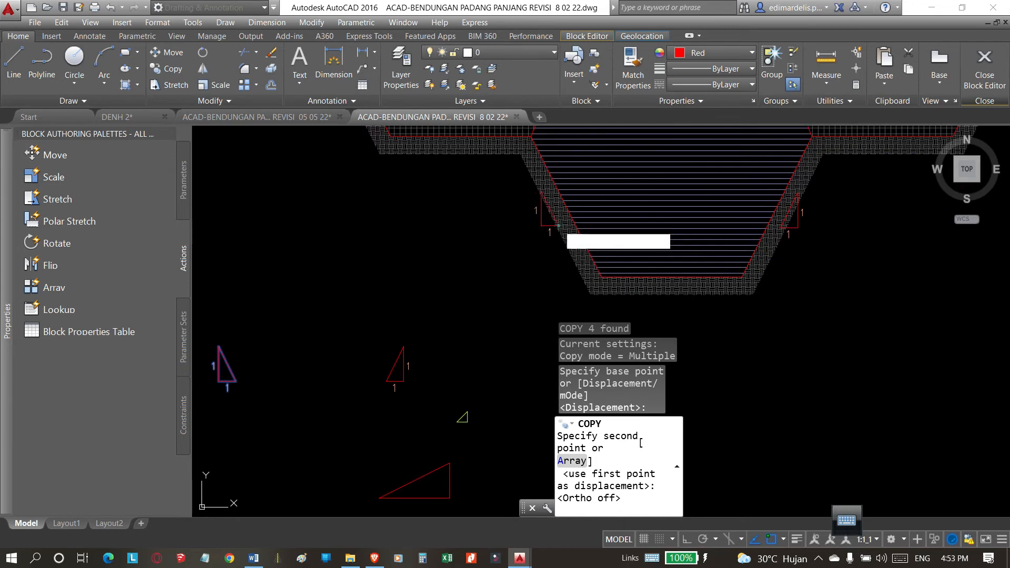
left_click(558, 225)
Place another copy of the left-hand marker on the left slope of the upper trench step and end the copying.
scroll(428, 219, "up", 2)
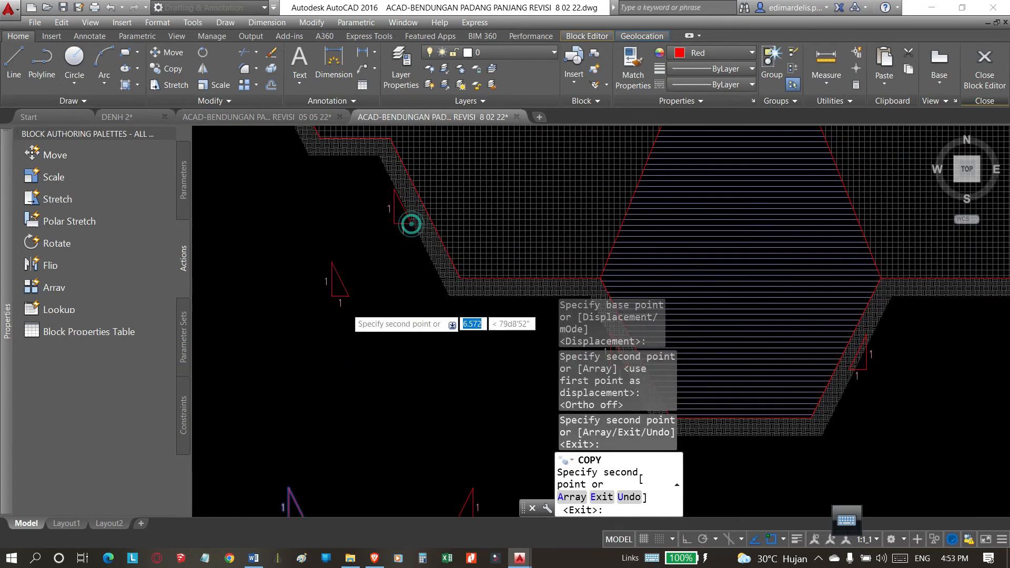
scroll(349, 296, "down", 3)
scroll(354, 200, "down", 1)
scroll(399, 281, "up", 4)
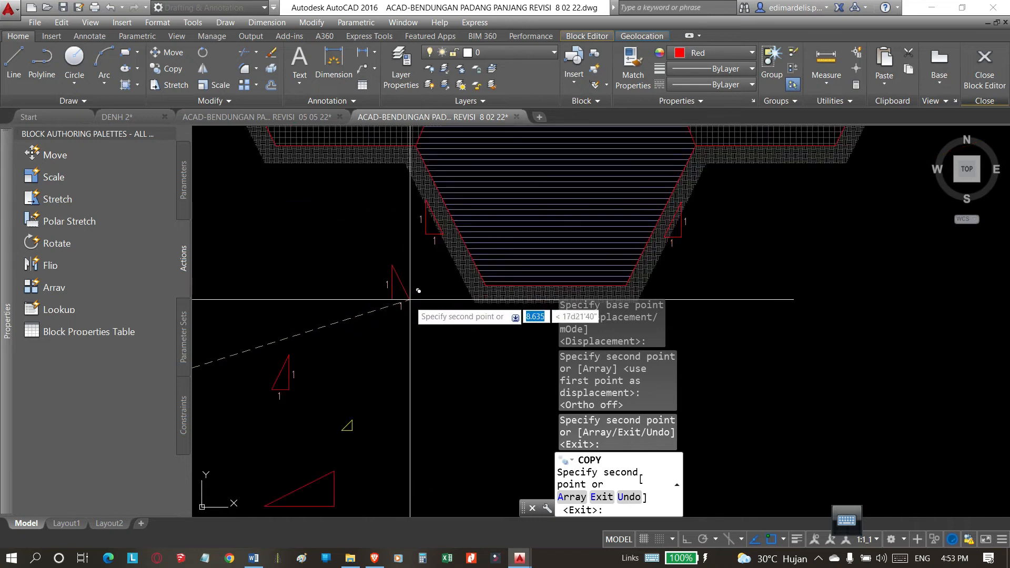
scroll(410, 300, "down", 3)
key("Escape")
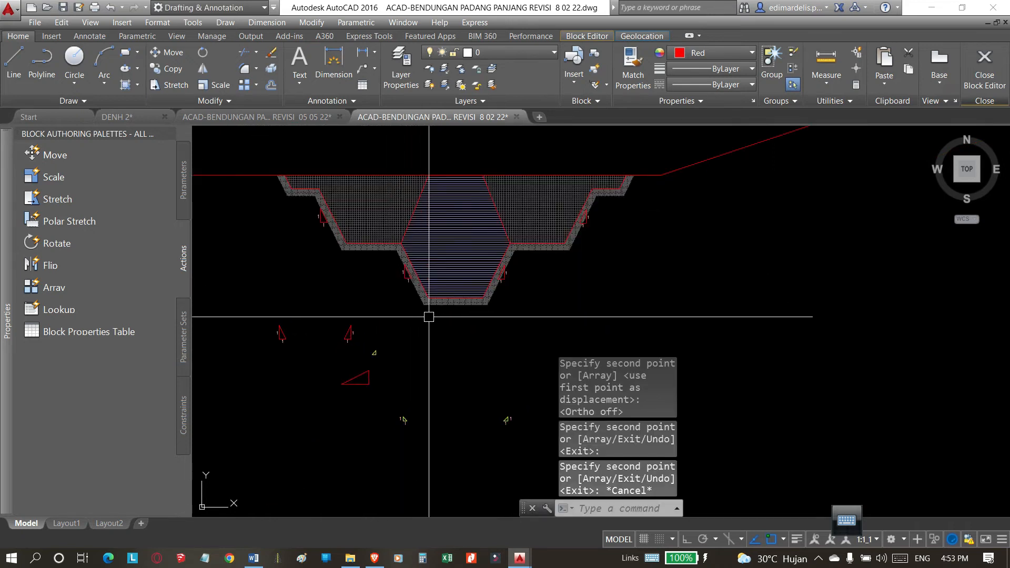
Draw a horizontal construction line through the base of the marker on the lower trench's right slope.
scroll(419, 325, "up", 2)
type("xl")
key("Return")
type("h")
key("Return")
scroll(577, 232, "up", 3)
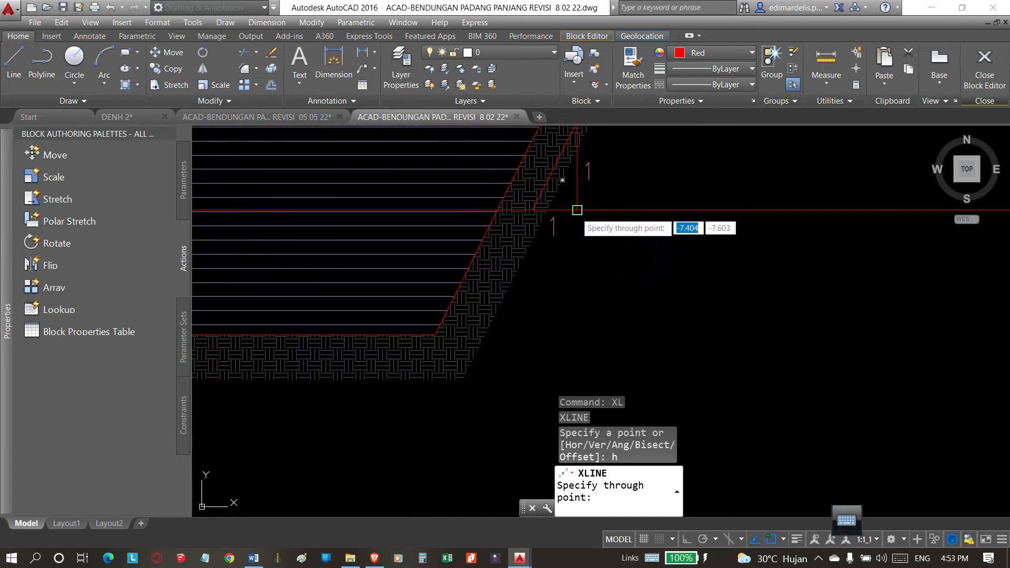
scroll(575, 221, "down", 3)
scroll(458, 279, "up", 4)
key("Escape")
Move the lower trench's left slope marker from its lower-right corner so its base sits on the horizontal construction line.
left_click(373, 167)
left_click(536, 383)
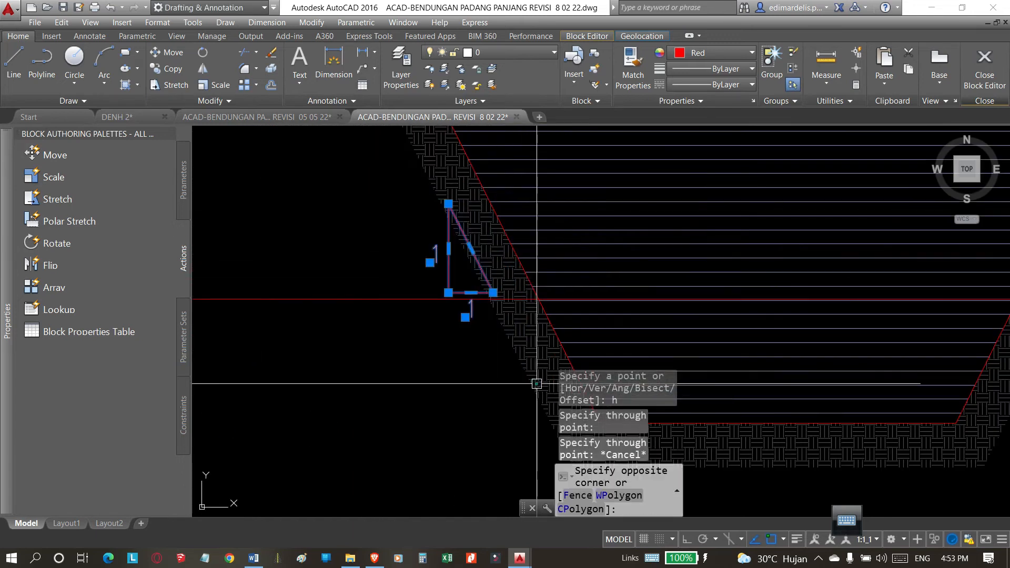
type("m")
key("Return")
left_click(493, 292)
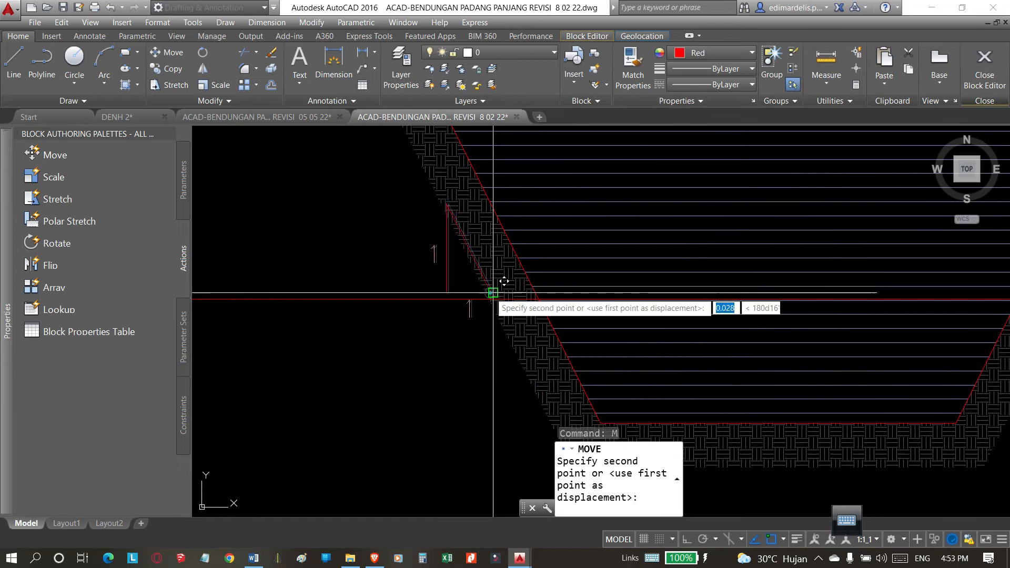
scroll(515, 325, "down", 3)
scroll(572, 264, "up", 4)
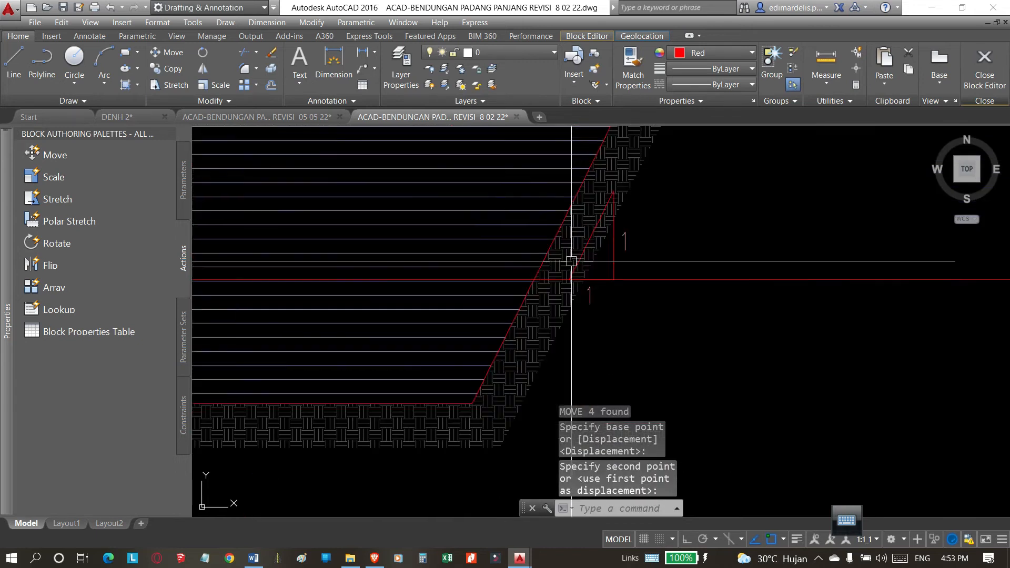
Move the lower trench's right slope marker 0.500 to the right along the construction line.
left_click(573, 264)
key("Return")
left_click(538, 148)
left_click(578, 222)
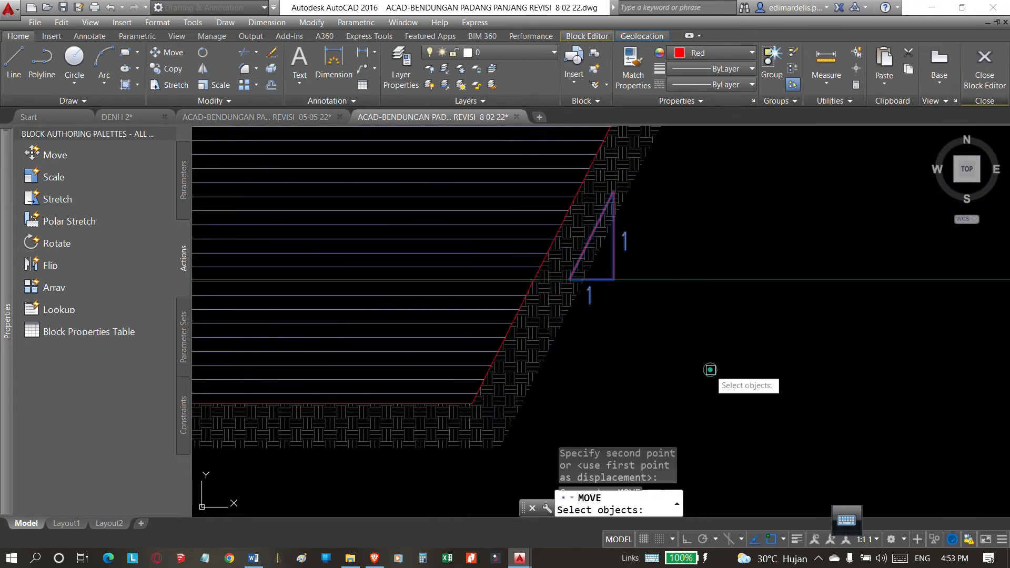
key("Return")
left_click(571, 282)
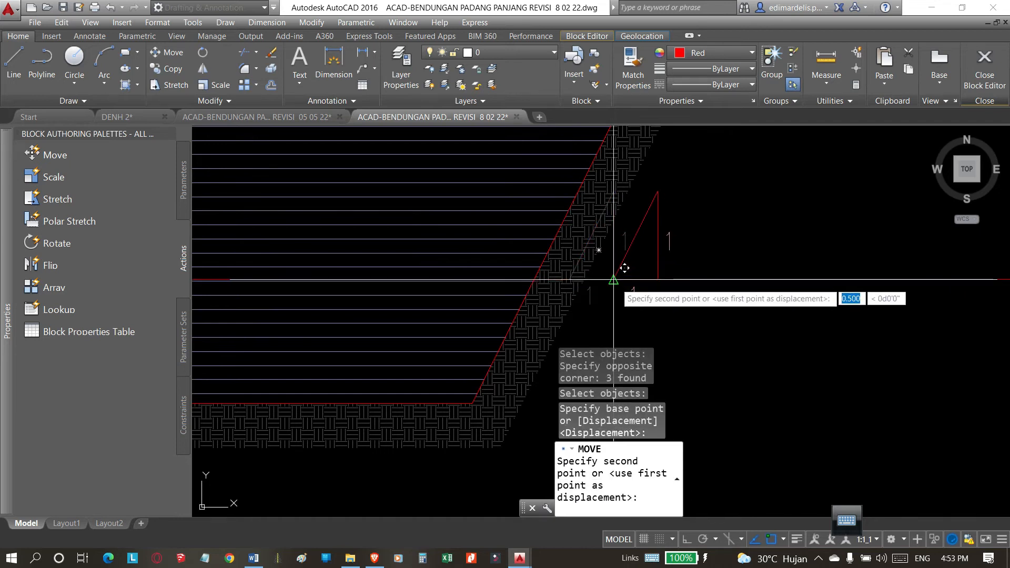
left_click(613, 279)
scroll(610, 282, "down", 3)
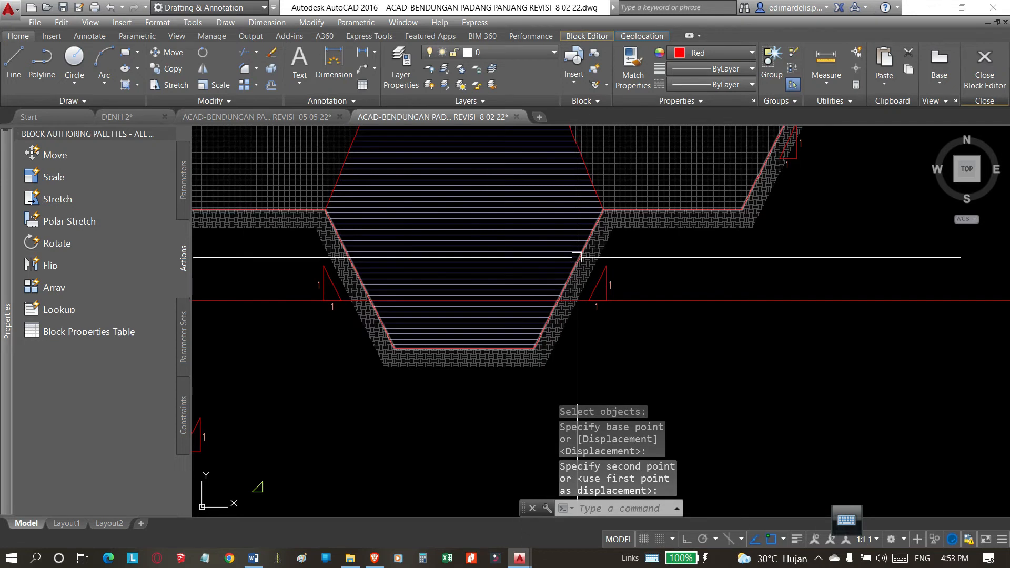
Erase the triangle and two "1" labels of the marker beside the lower trench's right slope.
scroll(615, 309, "down", 4)
scroll(614, 309, "up", 6)
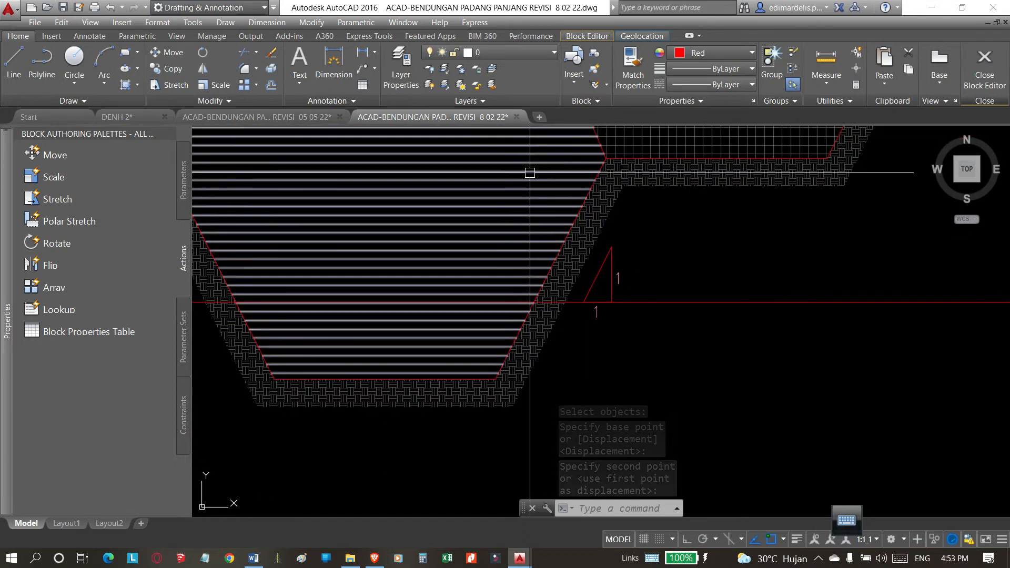
scroll(515, 174, "up", 2)
left_click(513, 174)
scroll(514, 174, "down", 2)
left_click(715, 394)
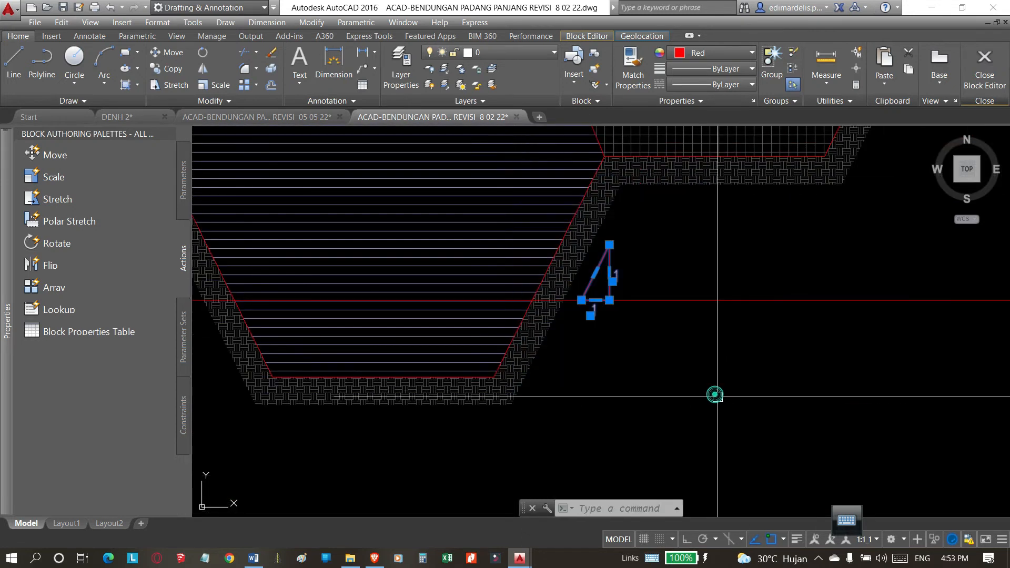
key("Delete")
Mirror the lower trench's left slope marker about a vertical axis through the middle of the trench bottom, keeping the original.
scroll(548, 282, "down", 3)
scroll(507, 270, "up", 4)
left_click(494, 276)
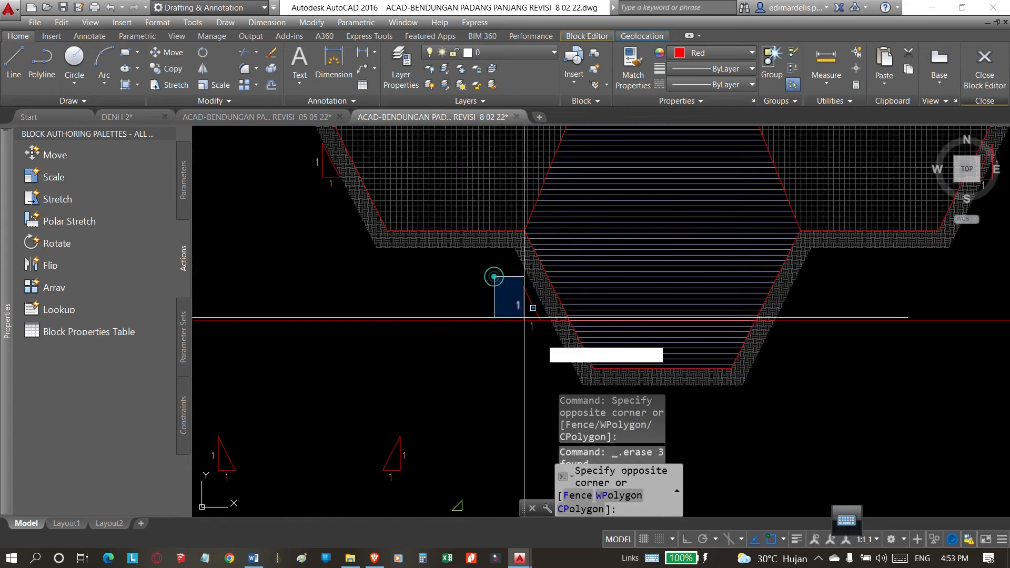
left_click(555, 364)
type("mi")
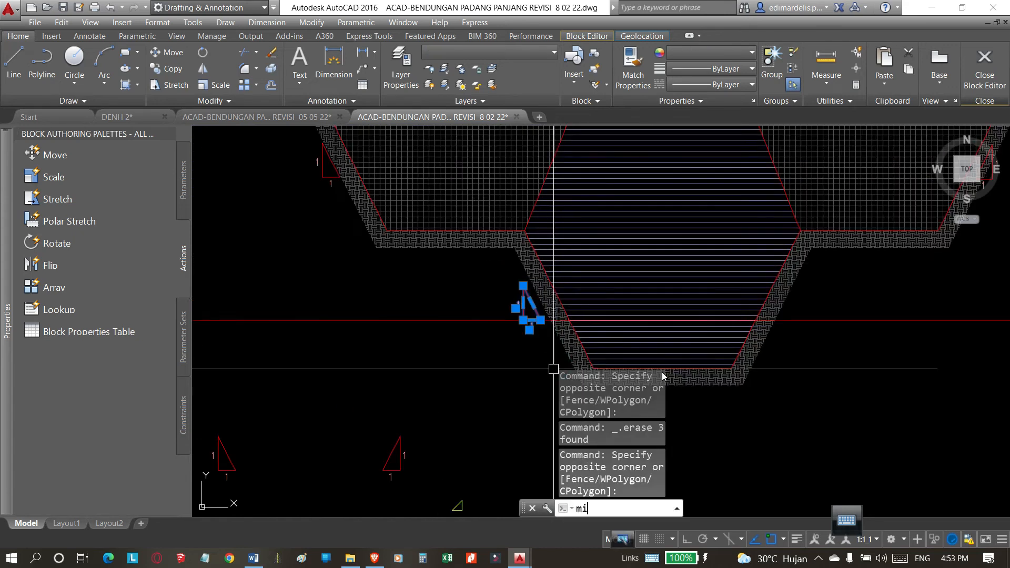
key("Return")
scroll(571, 321, "down", 3)
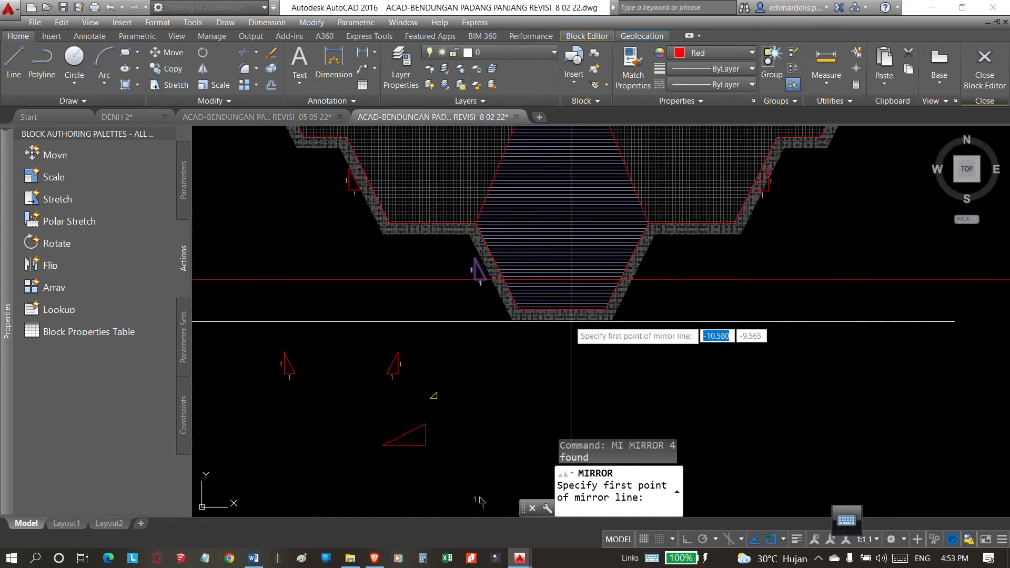
left_click(561, 316)
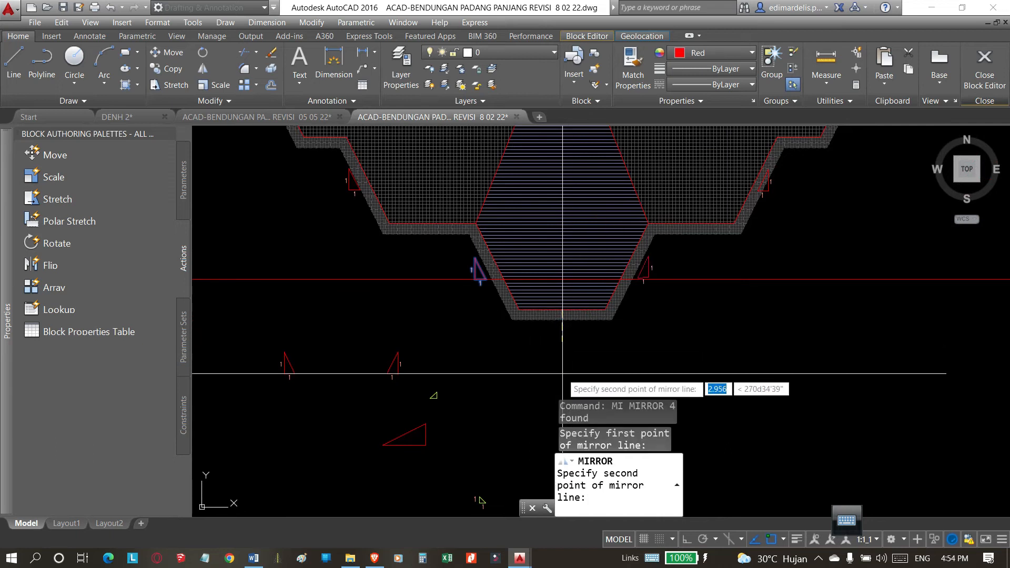
key("F8")
left_click(558, 392)
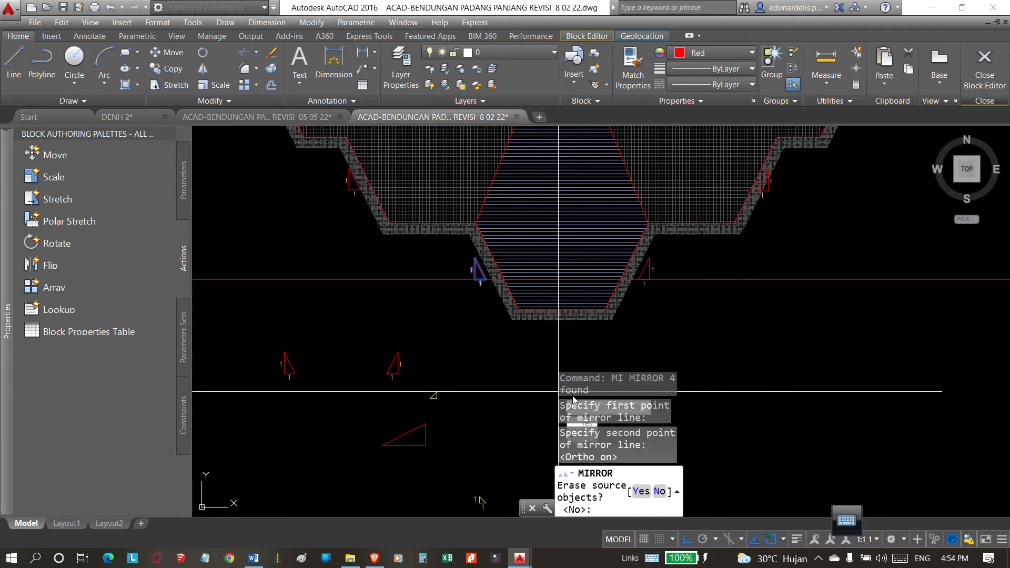
scroll(573, 315, "down", 5)
left_click(600, 356)
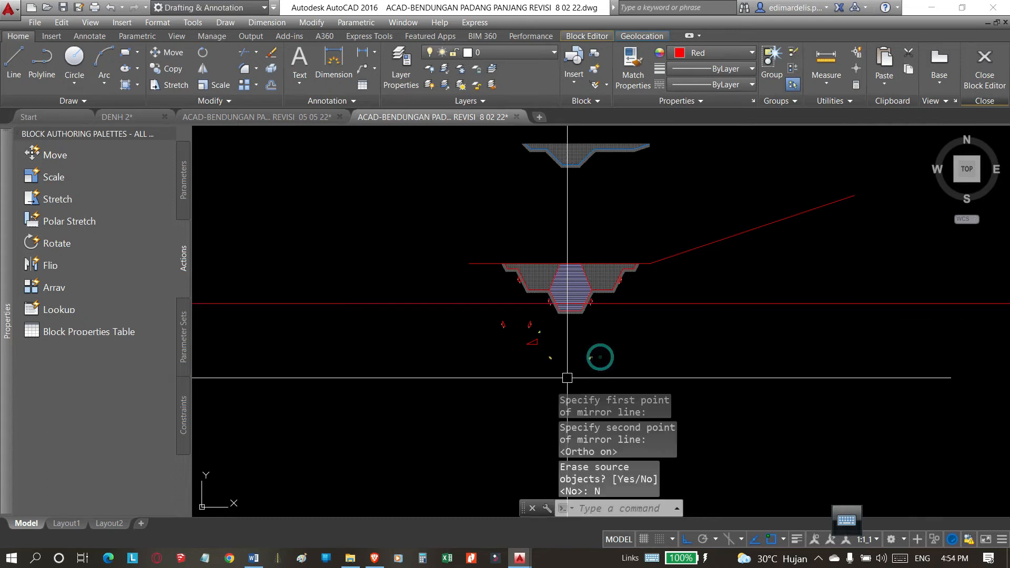
scroll(598, 305, "up", 8)
scroll(610, 330, "down", 5)
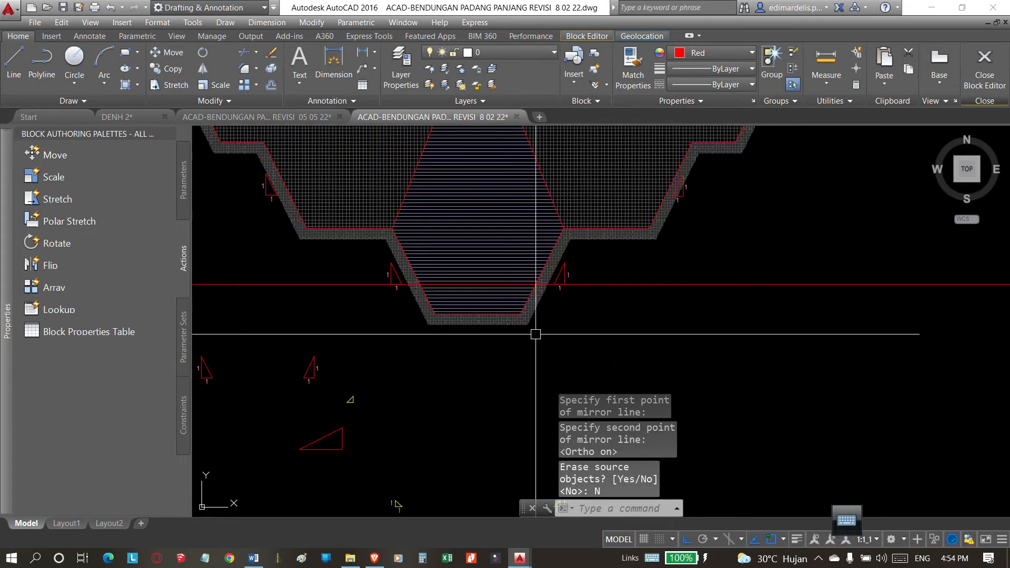
Erase the old slope markers beside both upper slopes of the stepped trench.
scroll(597, 179, "up", 4)
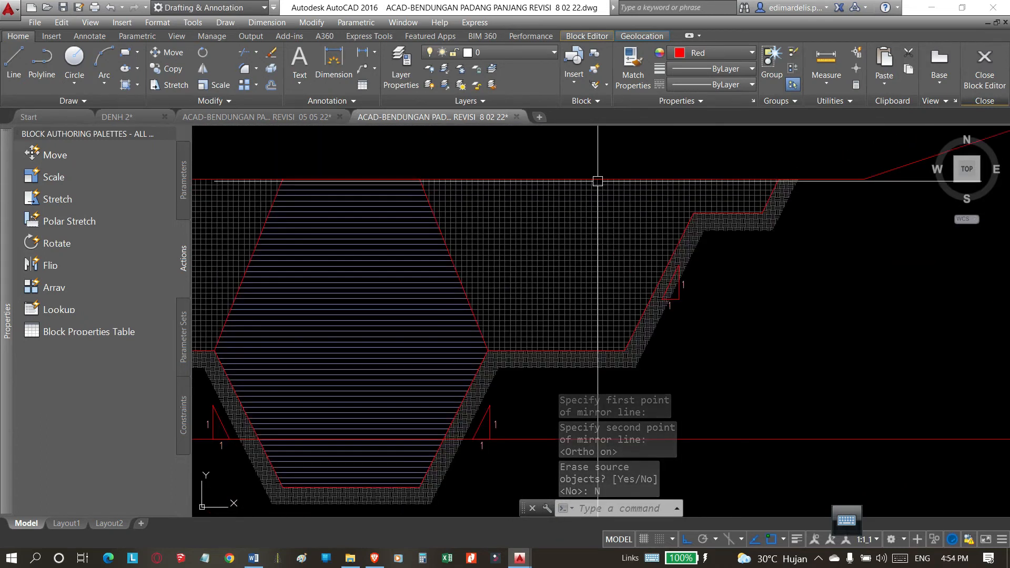
left_click(603, 153)
left_click(718, 327)
scroll(505, 243, "down", 5)
scroll(534, 266, "up", 4)
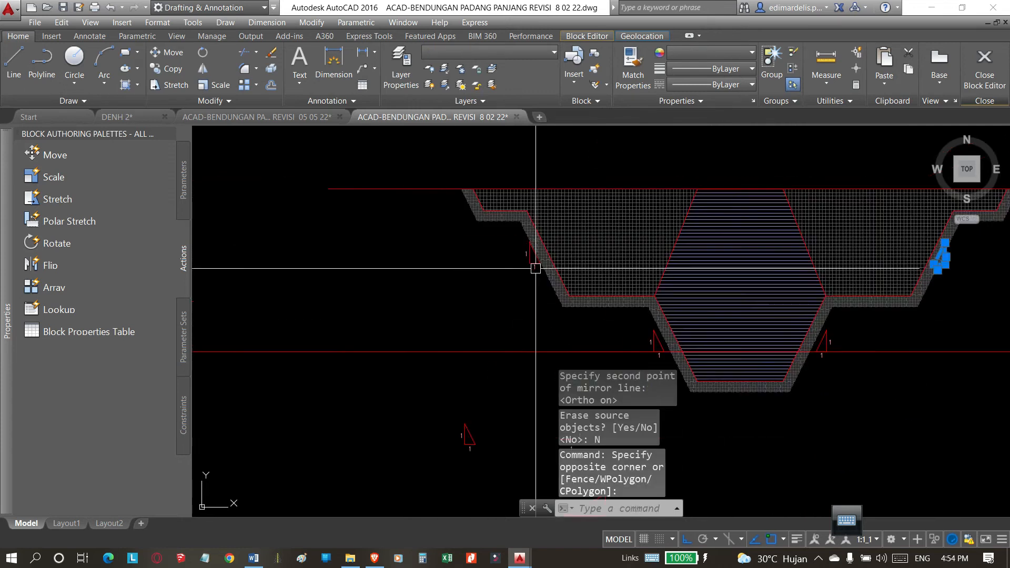
scroll(503, 219, "down", 2)
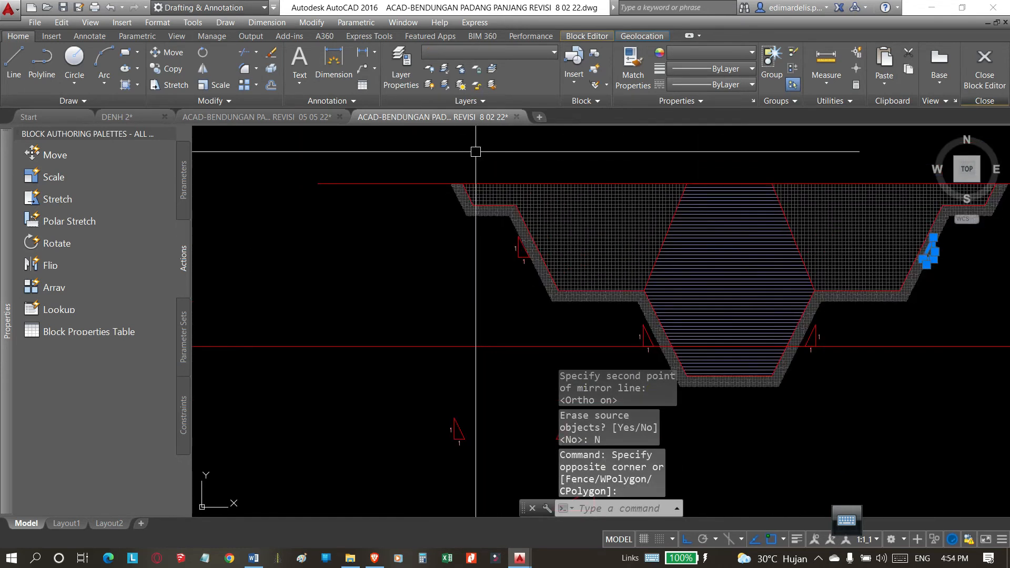
left_click(474, 151)
left_click(525, 321)
type("e")
key("Return")
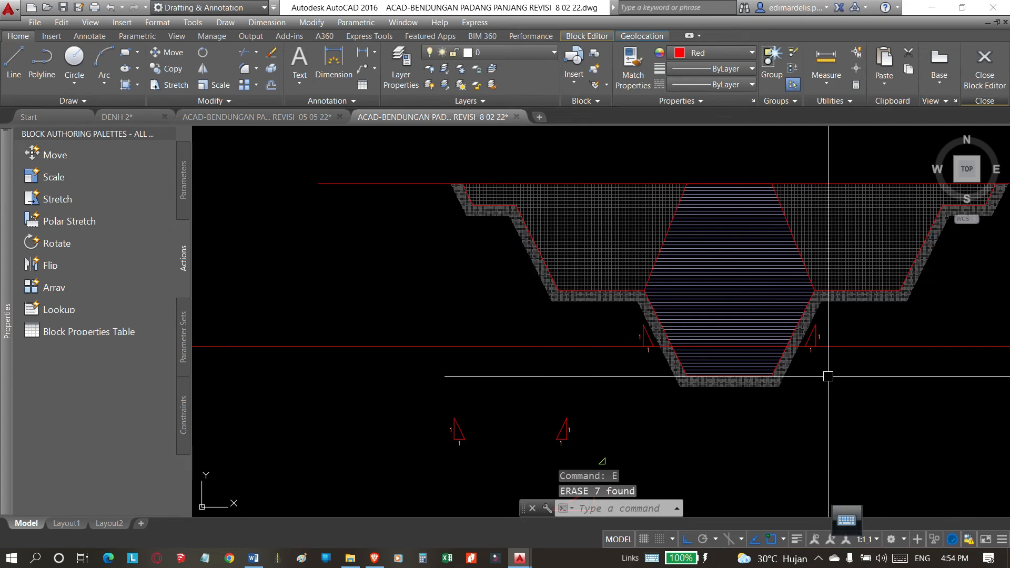
Copy the lower right slope marker to the upper right slope, from the lower trench's bottom-right corner to the upper trench's matching corner.
scroll(828, 375, "up", 2)
scroll(789, 279, "up", 1)
left_click(851, 274)
left_click(827, 266)
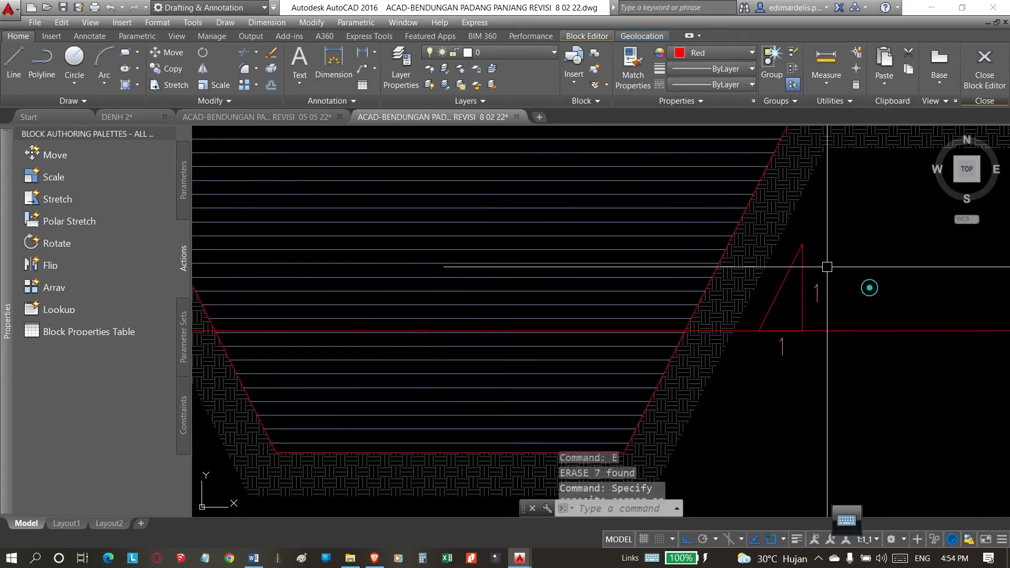
scroll(719, 261, "up", 3)
scroll(685, 236, "down", 5)
left_click(672, 191)
left_click(848, 378)
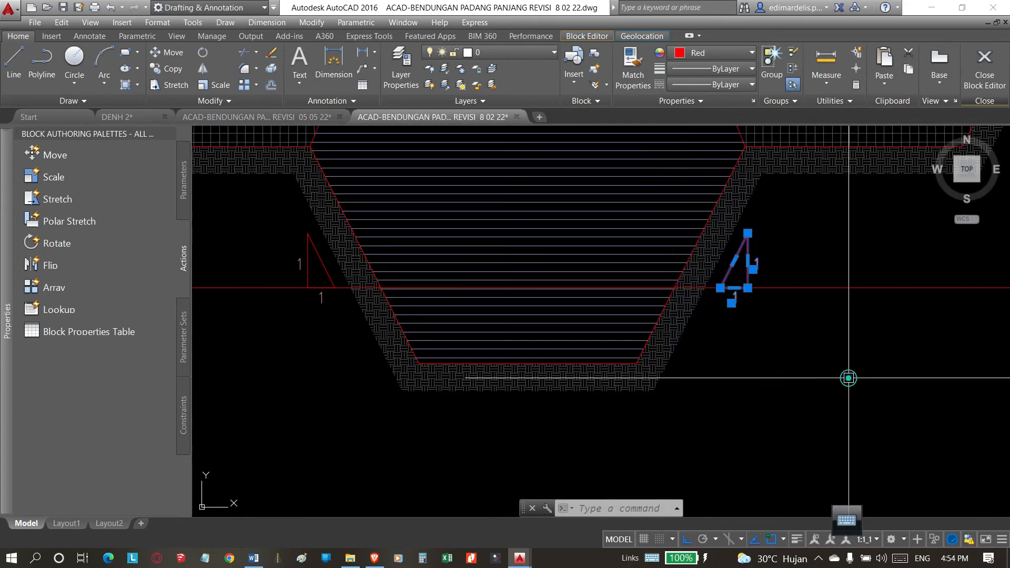
scroll(726, 347, "down", 3)
scroll(723, 351, "up", 3)
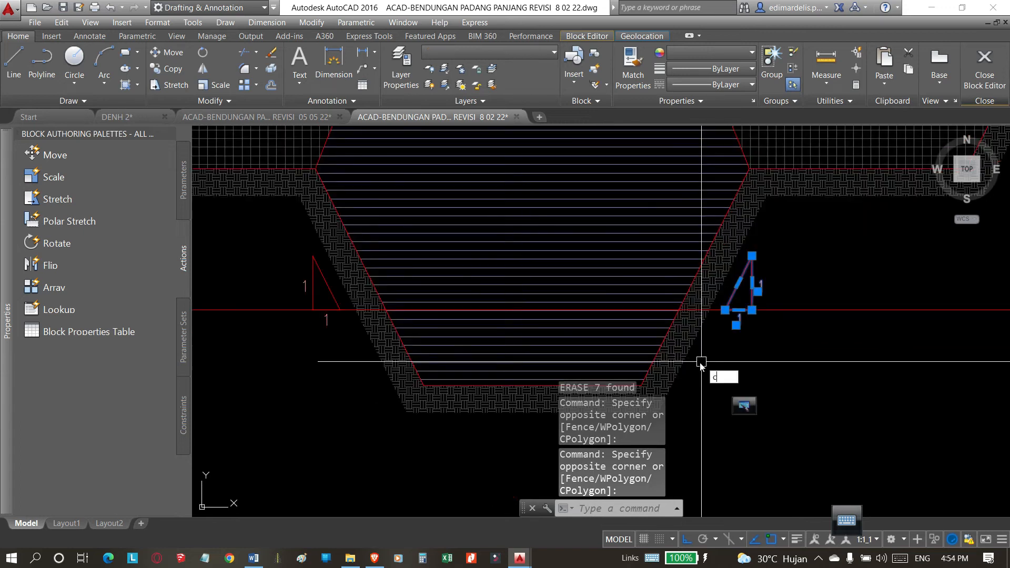
type("o")
key("Return")
scroll(661, 345, "down", 2)
left_click(644, 345)
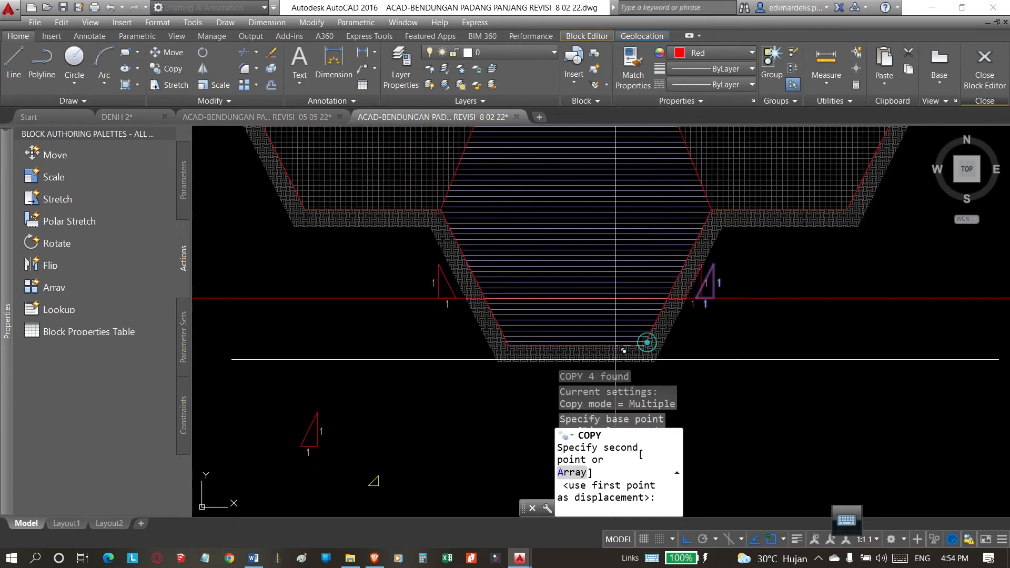
left_click(847, 209)
scroll(658, 315, "down", 4)
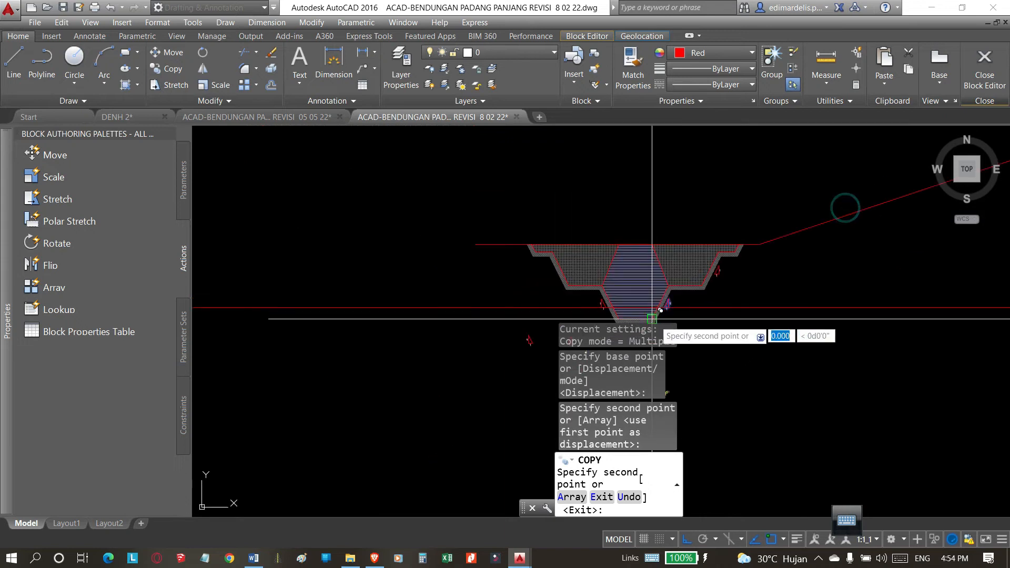
scroll(626, 309, "up", 4)
key("Escape")
Copy the lower left slope marker to the upper left slope, using the lower trench's bottom-left corner as base point.
key("Return")
left_click(521, 227)
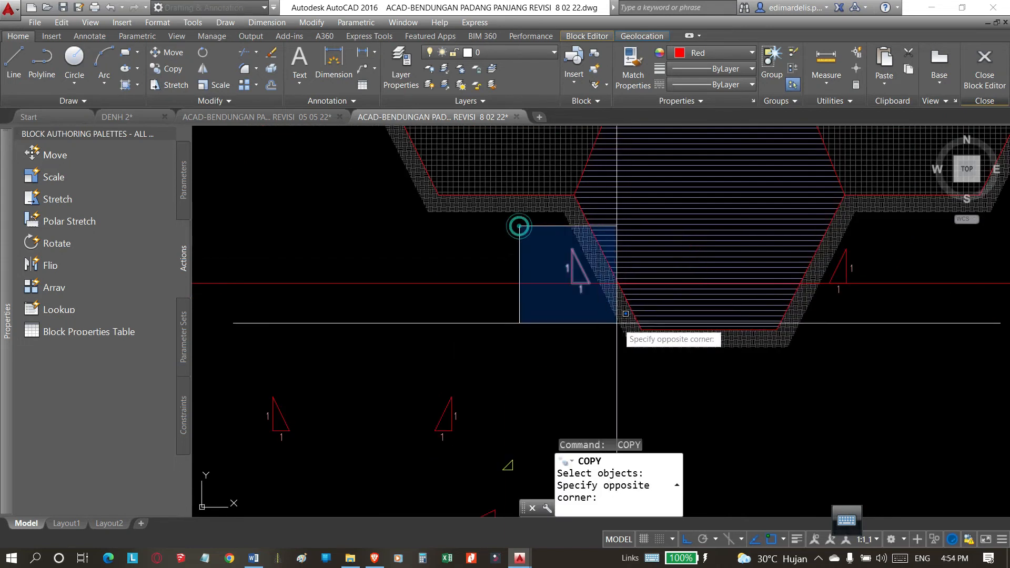
left_click(623, 335)
key("Return")
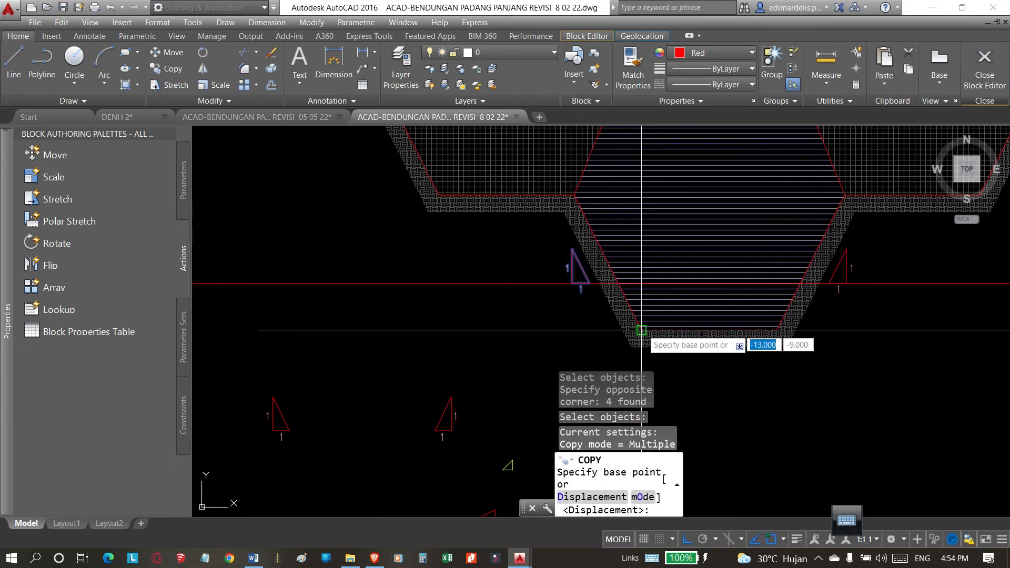
left_click(641, 331)
scroll(473, 343, "down", 4)
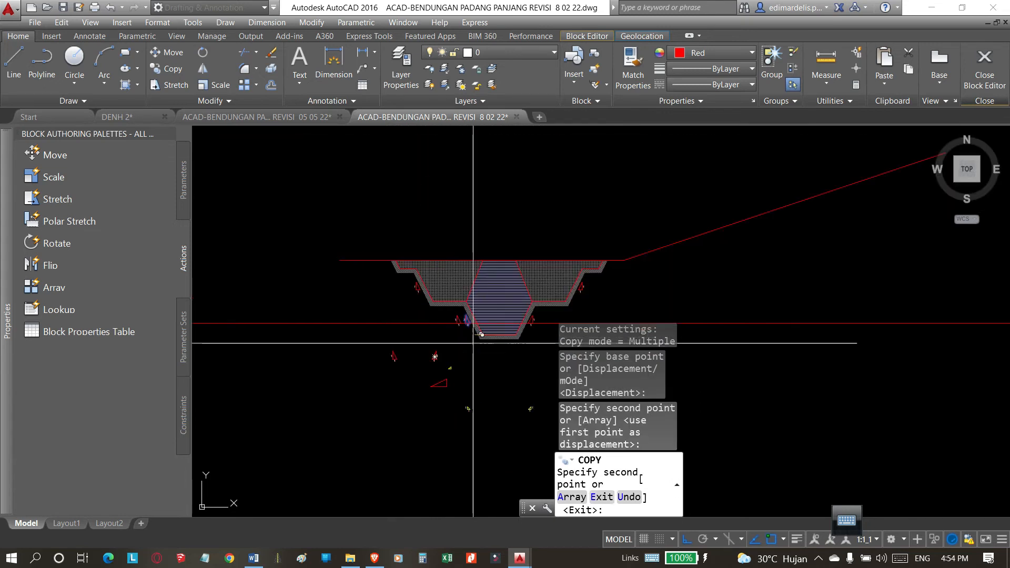
key("Escape")
Erase the horizontal construction line and the spare triangles and markers left below the trench section.
scroll(497, 187, "down", 2)
left_click(721, 252)
left_click(548, 289)
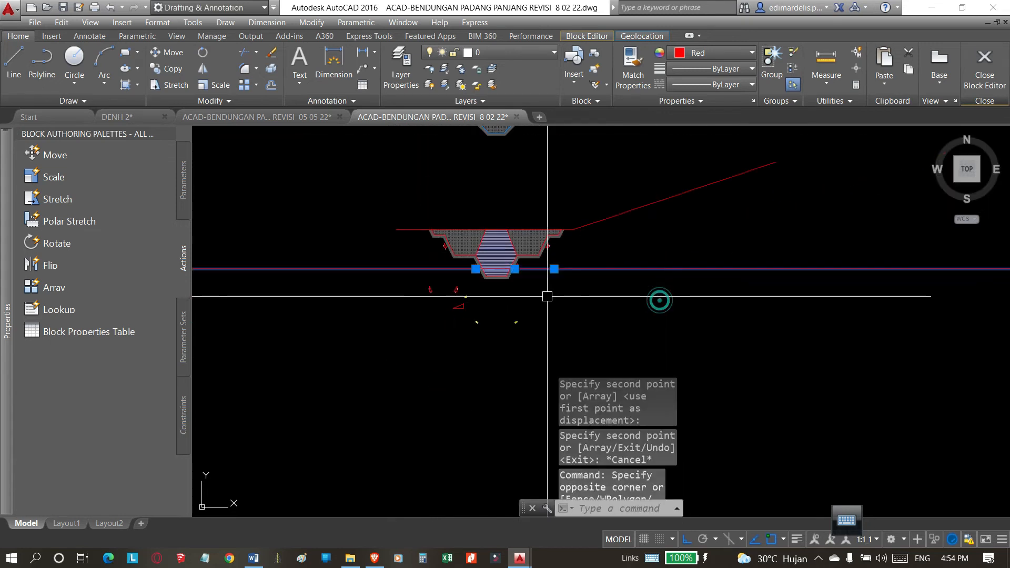
scroll(547, 293, "up", 4)
left_click(575, 286)
left_click(253, 419)
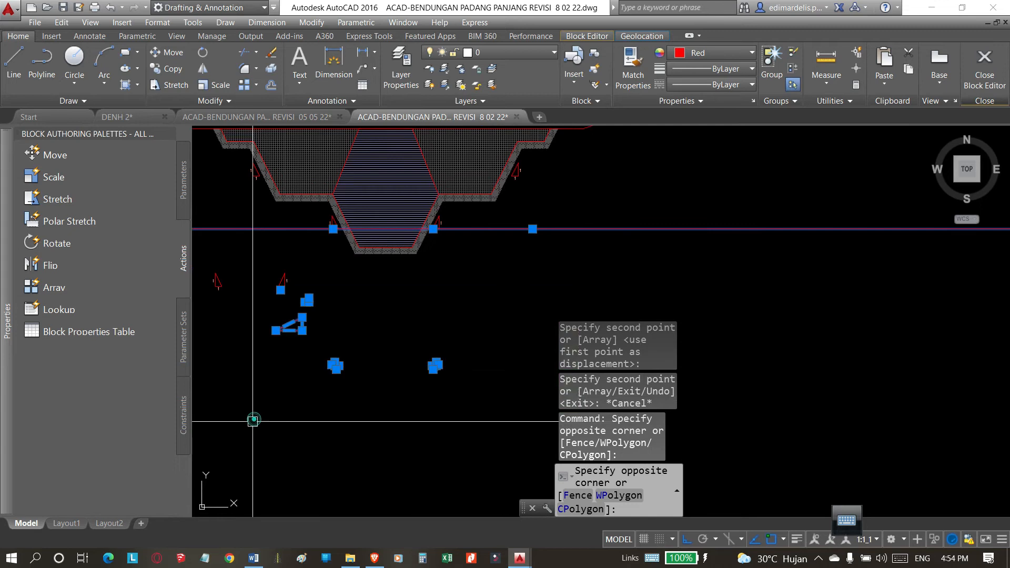
scroll(559, 377, "down", 4)
type("e")
key("Return")
left_click(408, 298)
left_click(339, 341)
key("Return")
scroll(421, 256, "up", 4)
scroll(512, 362, "down", 2)
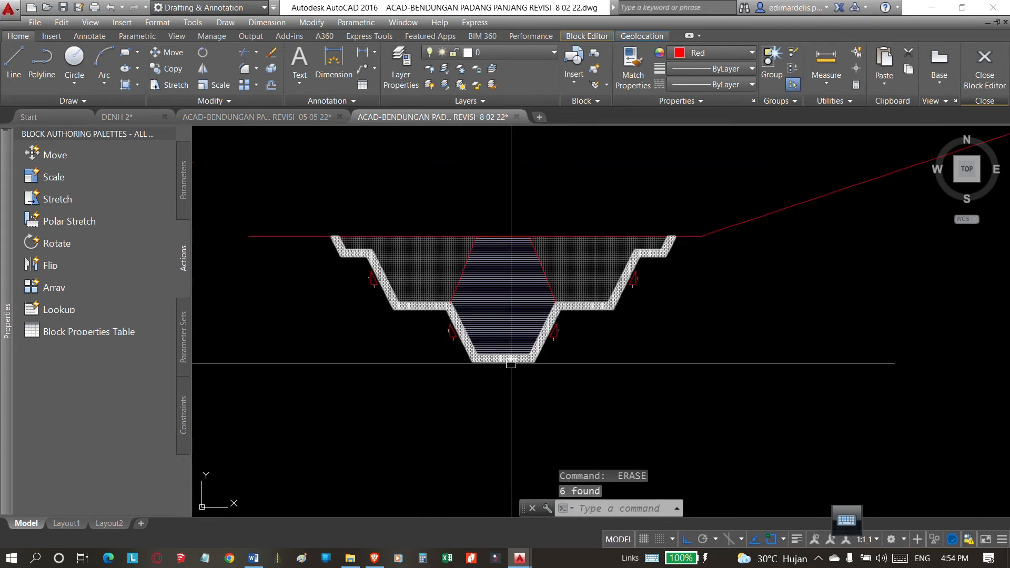
scroll(472, 287, "down", 2)
left_click(652, 222)
left_click(638, 289)
key("Escape")
left_click(323, 194)
left_click(291, 227)
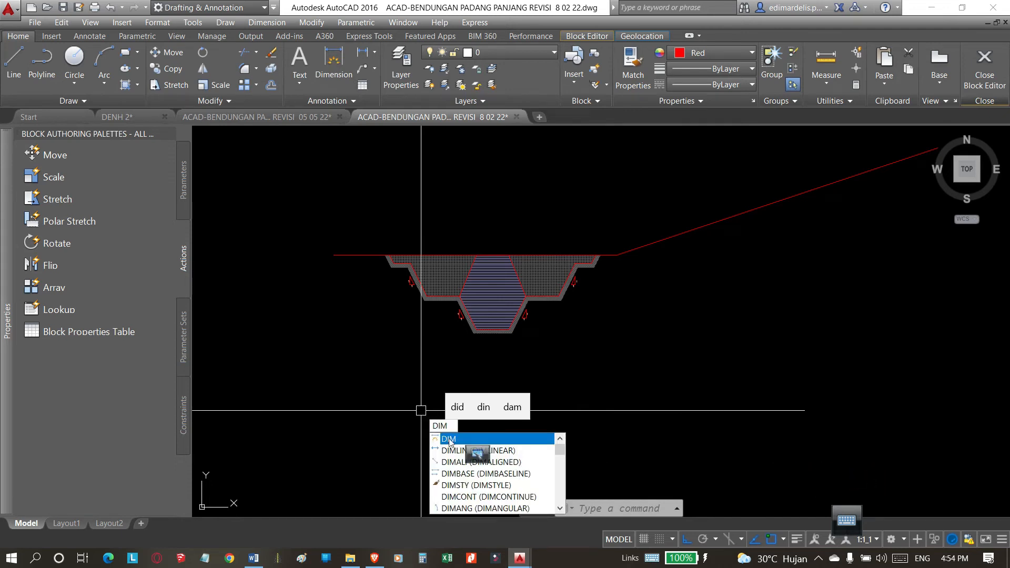
Add a linear dimension above the section from the toe of the inclined red line to the middle of the trench top.
left_click(452, 450)
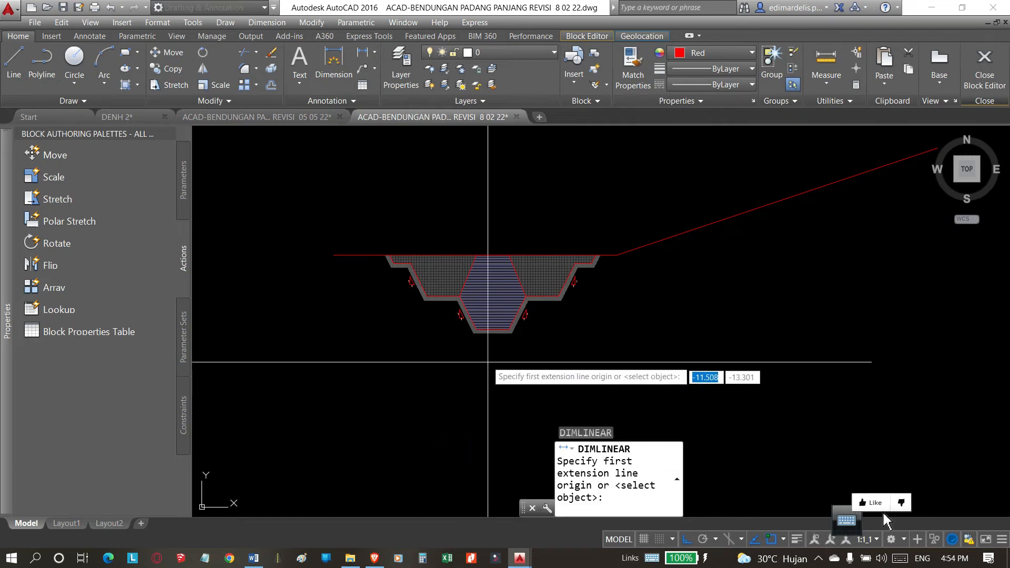
scroll(475, 315, "up", 4)
scroll(475, 301, "down", 4)
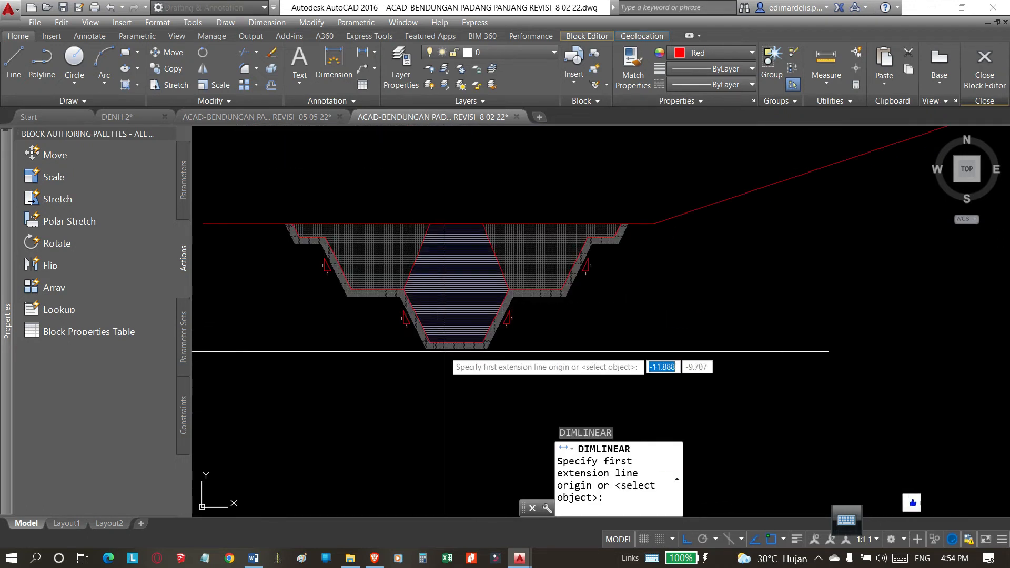
left_click(656, 225)
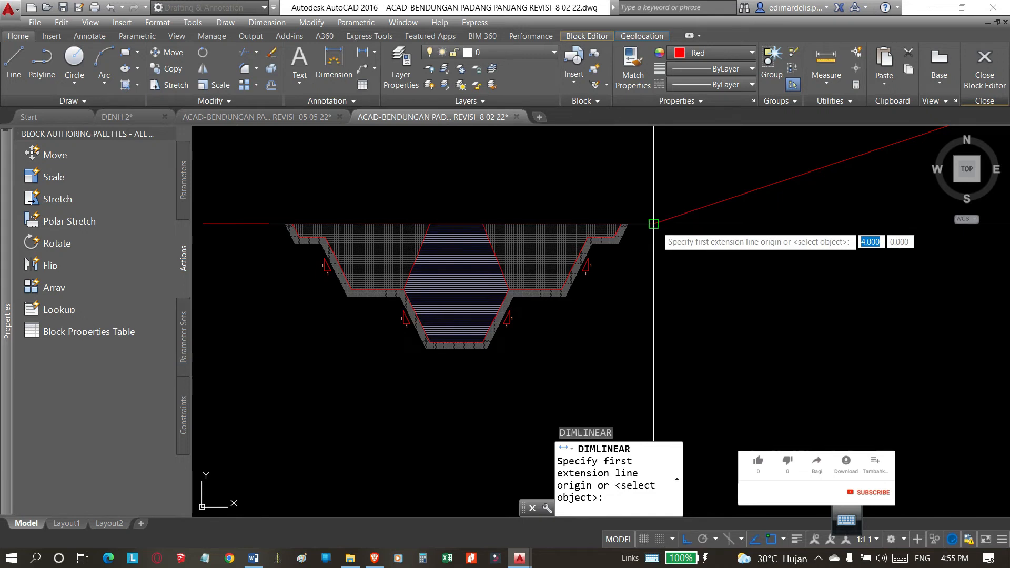
left_click(450, 207)
scroll(566, 200, "up", 6)
scroll(596, 203, "down", 8)
scroll(599, 270, "up", 2)
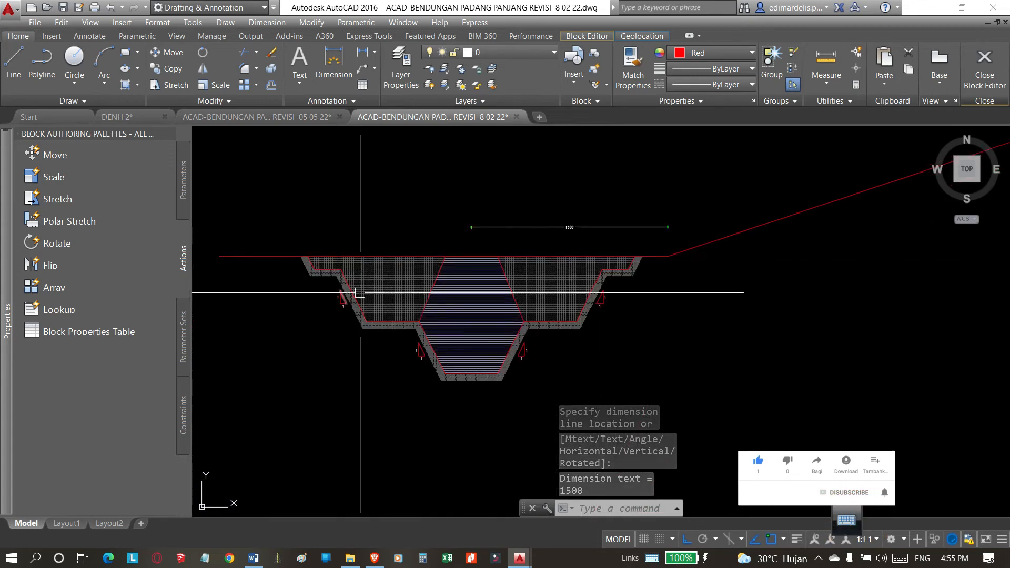
Add a linear dimension between the inclined line's toe and the trench's top-right corner, placed below the overall dimension.
scroll(684, 263, "up", 4)
key("Return")
key("Escape")
key("Return")
left_click(656, 233)
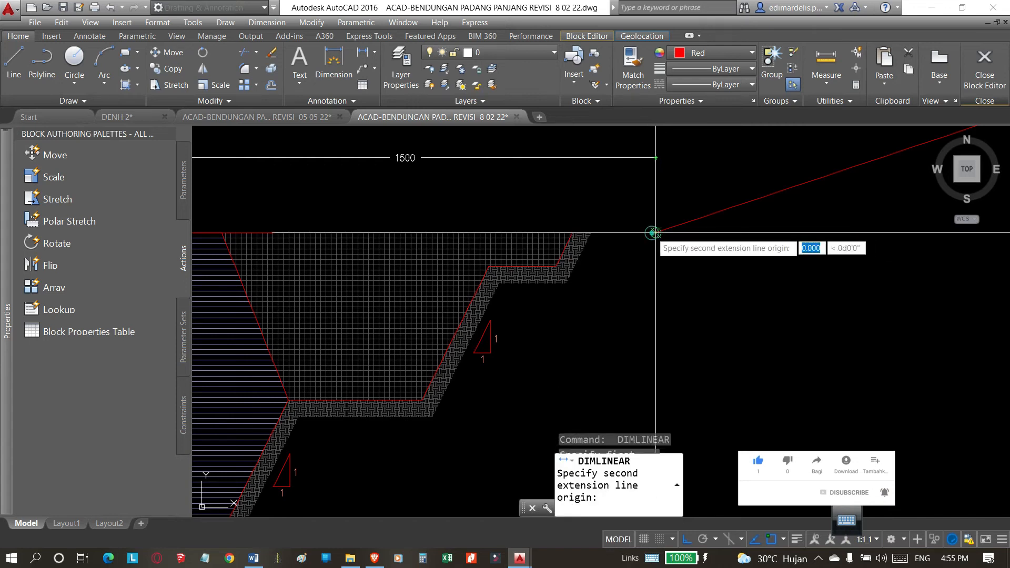
left_click(572, 232)
left_click(631, 195)
scroll(789, 279, "down", 4)
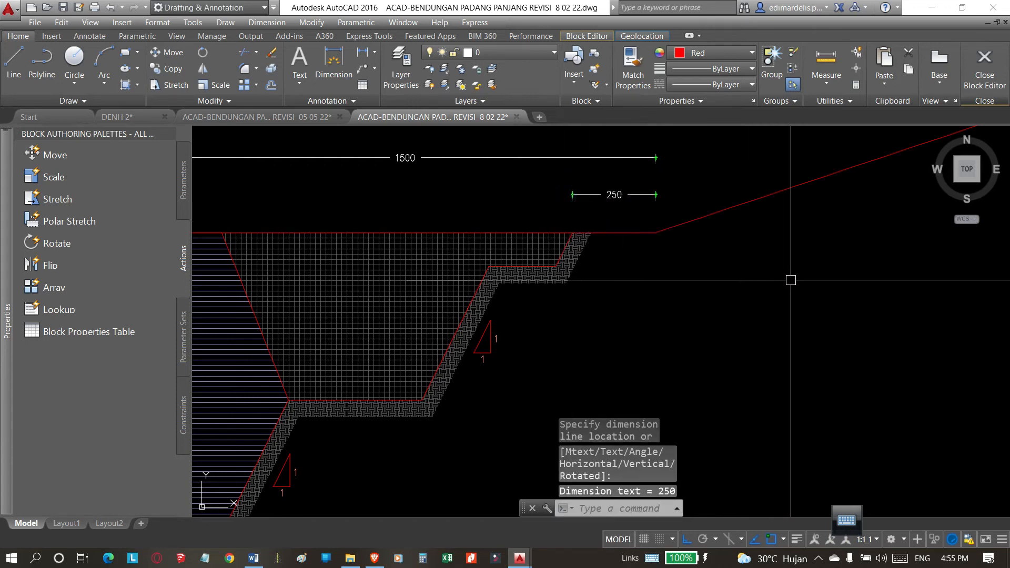
Dimension from the trench's top-right corner to the middle of the trench top, aligned with the shorter dimension beside it.
scroll(697, 255, "up", 4)
key("Return")
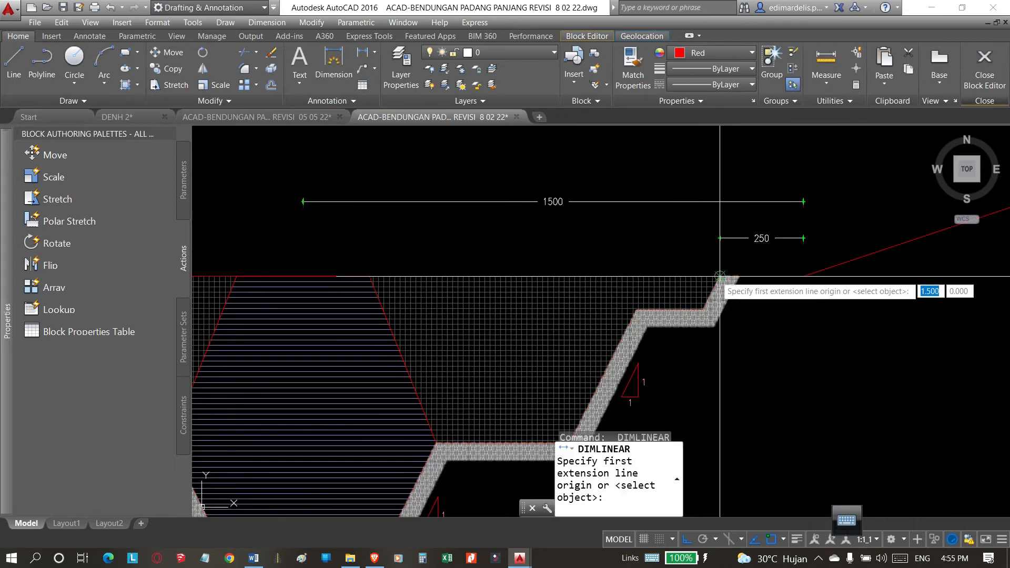
left_click(717, 275)
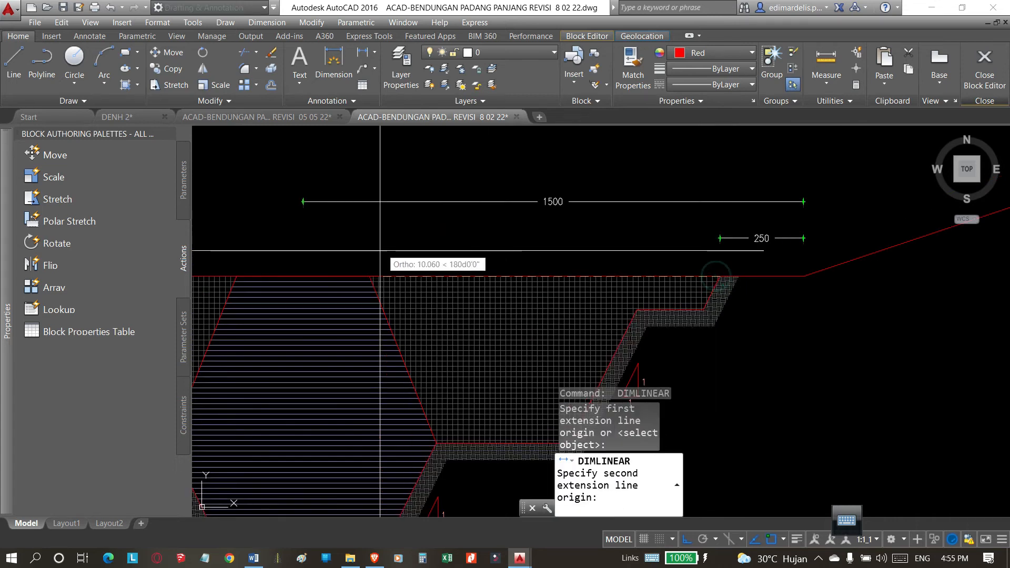
left_click(304, 275)
scroll(716, 221, "up", 7)
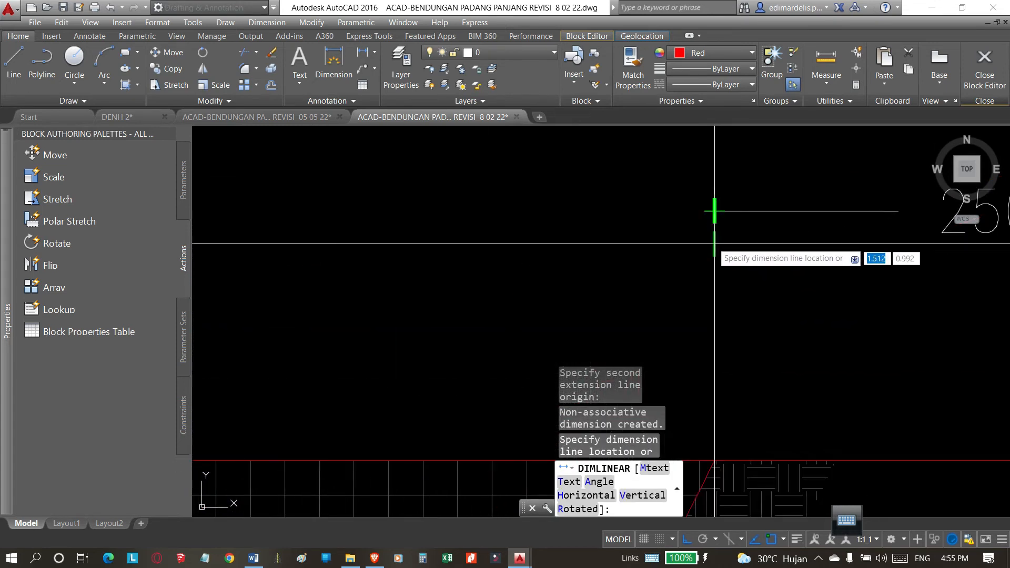
left_click(705, 210)
scroll(698, 268, "down", 7)
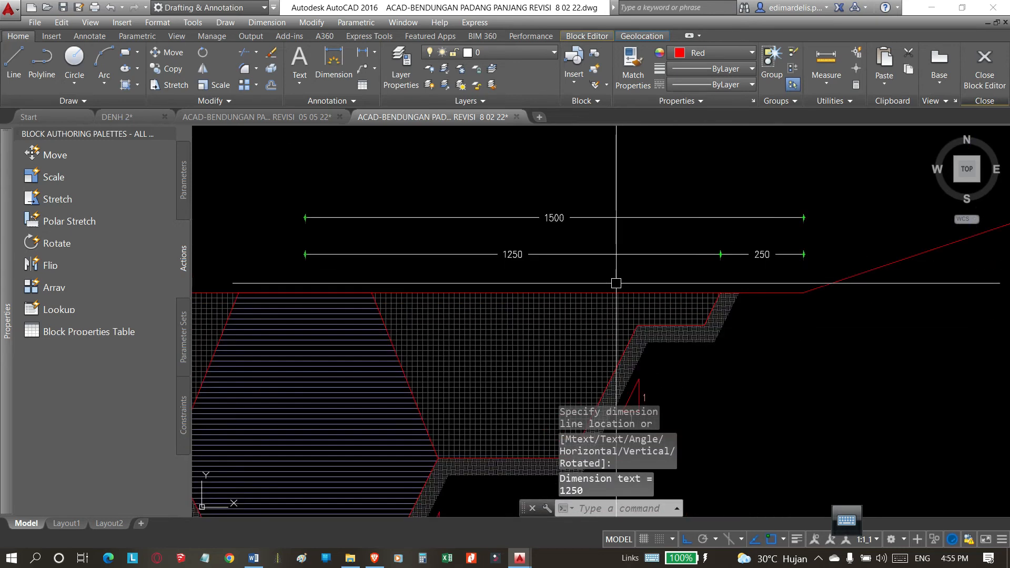
middle_click_drag(678, 269, 729, 187)
scroll(732, 202, "down", 2)
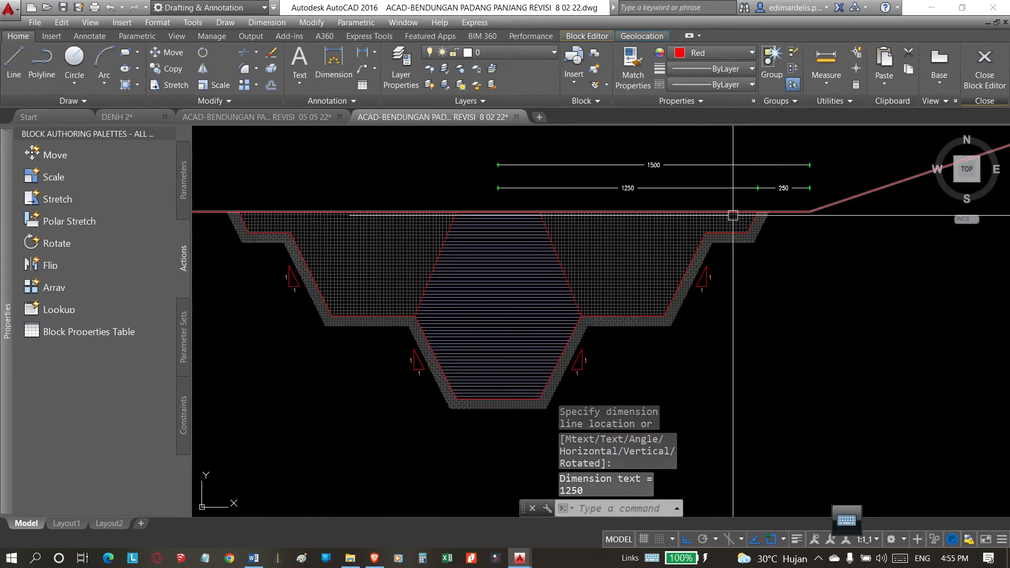
scroll(555, 206, "up", 4)
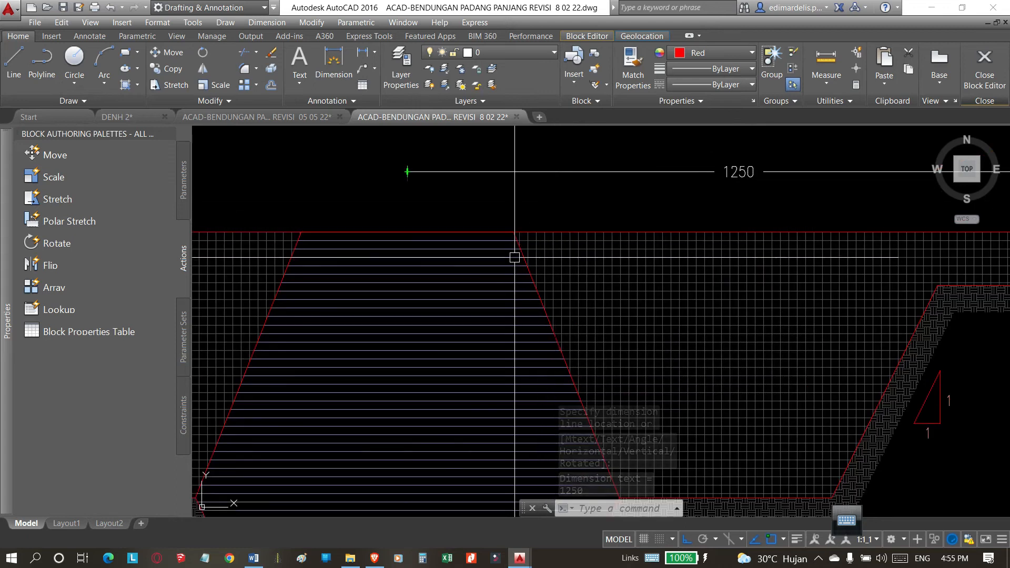
Add a linear dimension across the top width of the line-hatched core, placed just above the section.
scroll(515, 258, "down", 2)
key("space")
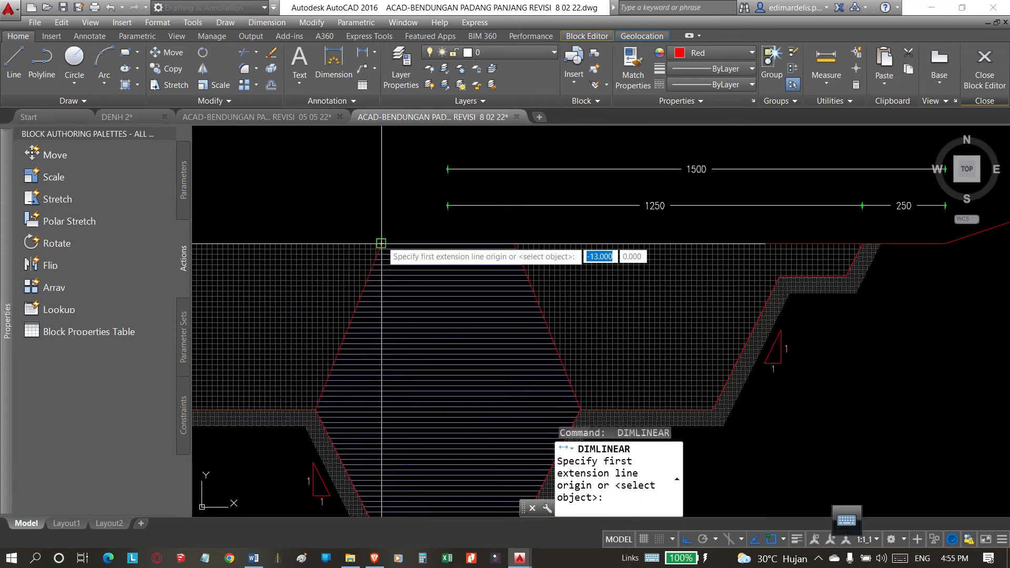
left_click(381, 243)
left_click(514, 244)
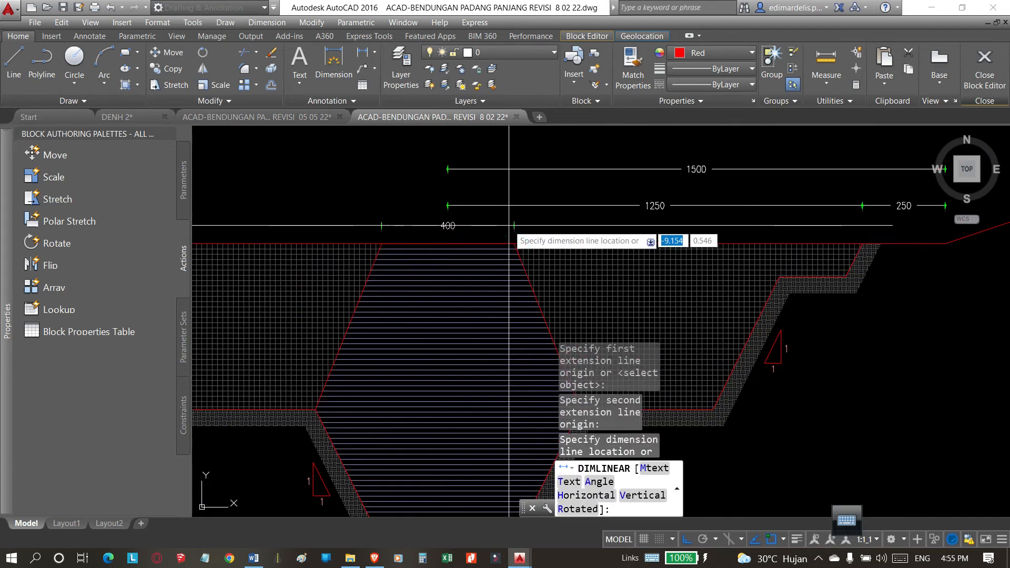
left_click(508, 226)
Add an overall linear dimension between the trench's two top corners, placed above all the other horizontal dimensions.
scroll(642, 205, "down", 3)
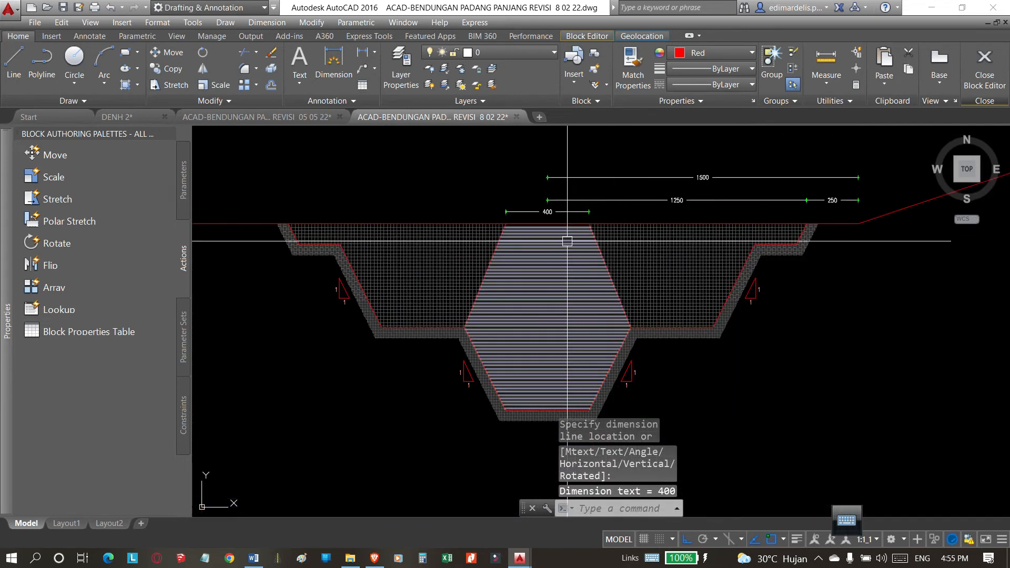
key("Return")
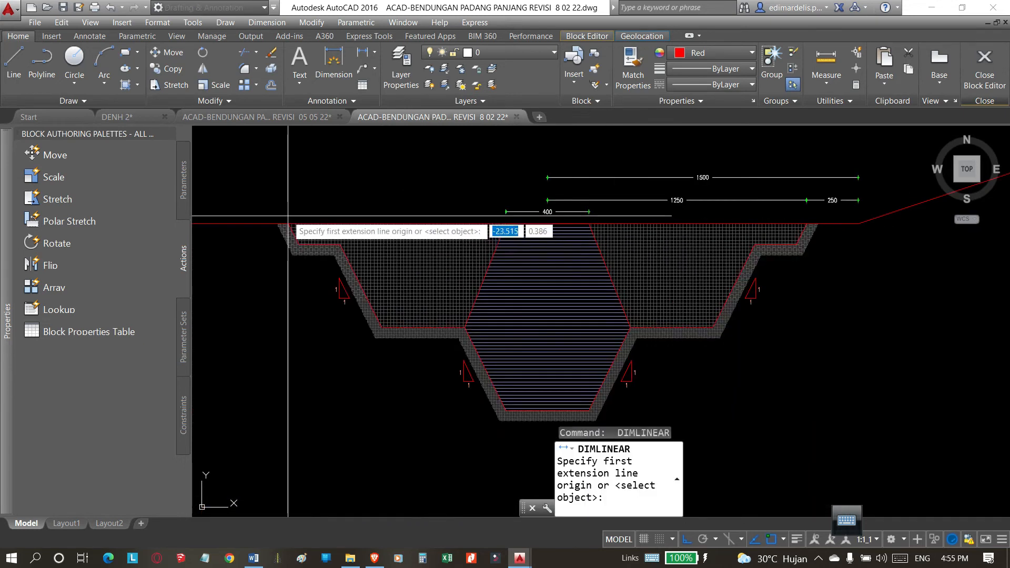
left_click(819, 223)
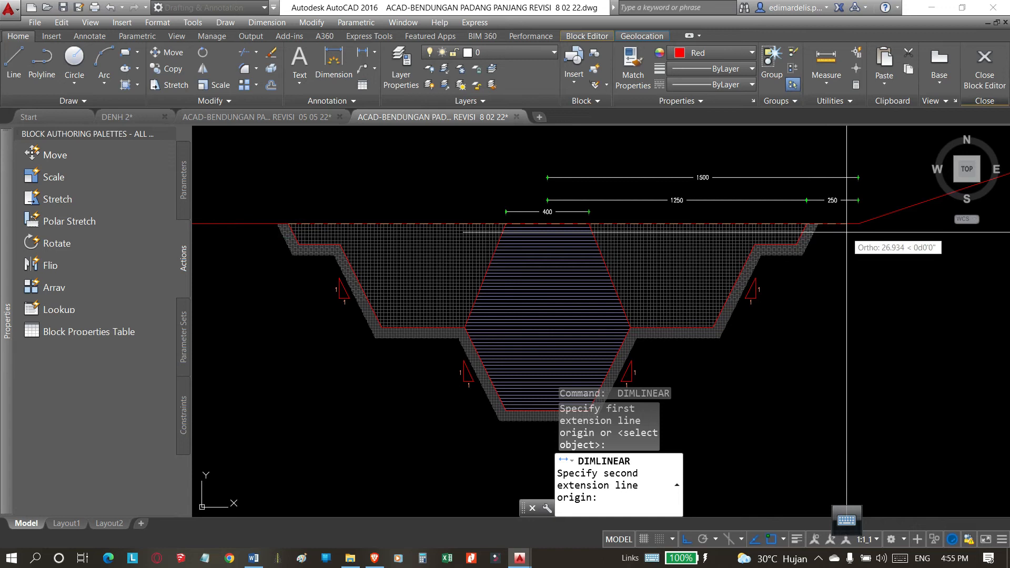
left_click(806, 224)
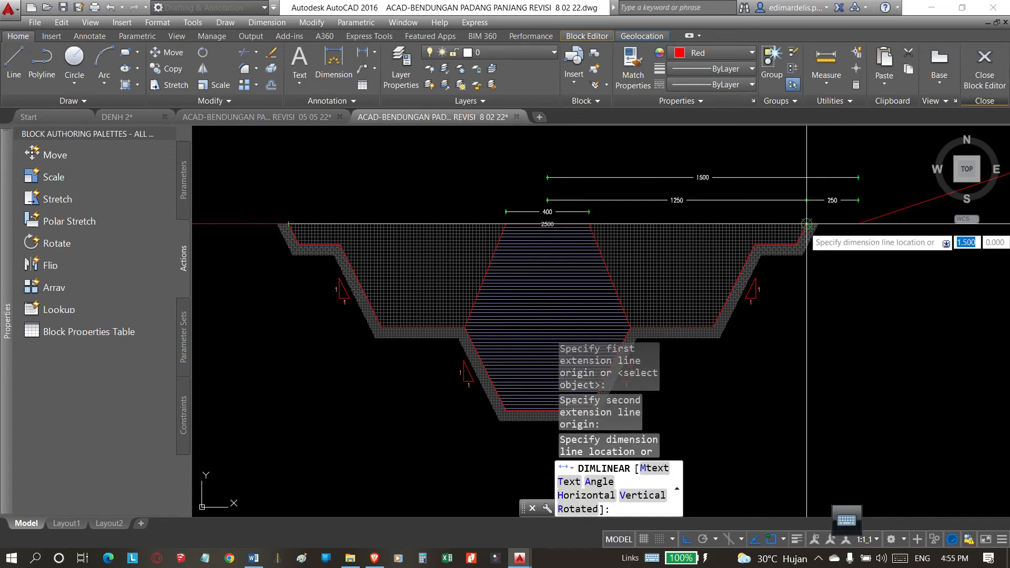
left_click(787, 153)
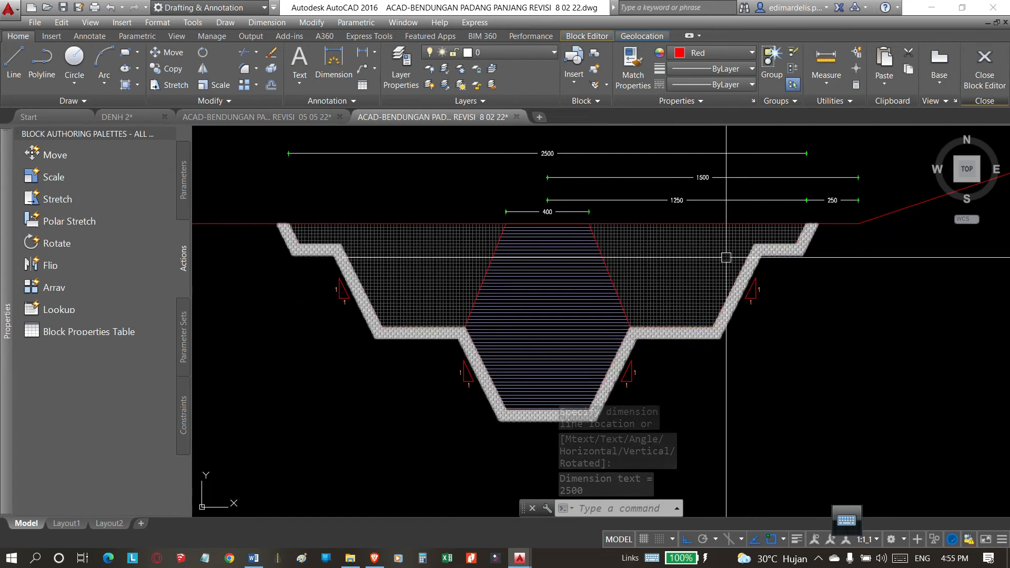
mouse_move(738, 291)
middle_mouse_down()
mouse_move(769, 241)
mouse_move(688, 270)
middle_mouse_up()
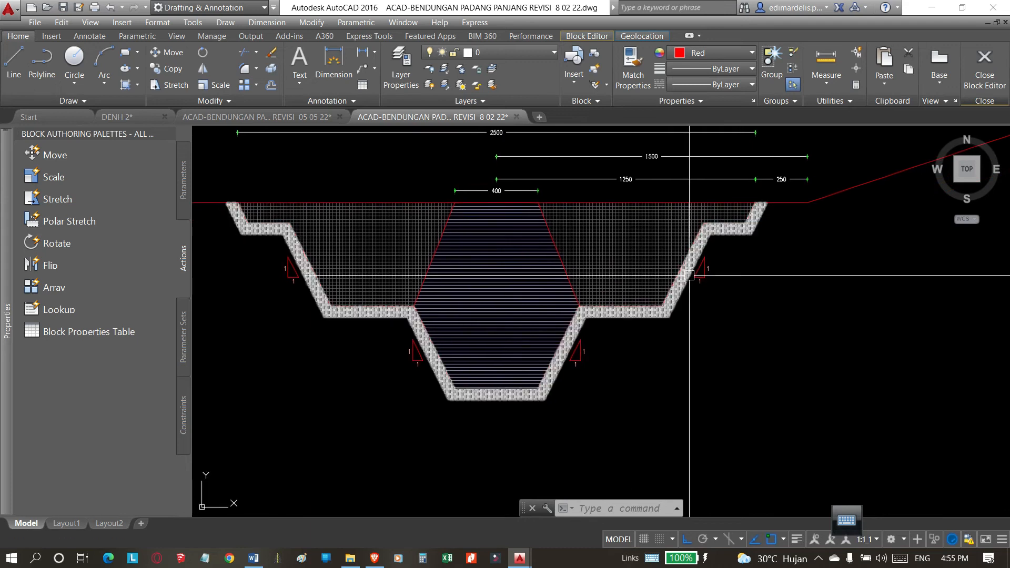
left_click(368, 54)
left_click(755, 203)
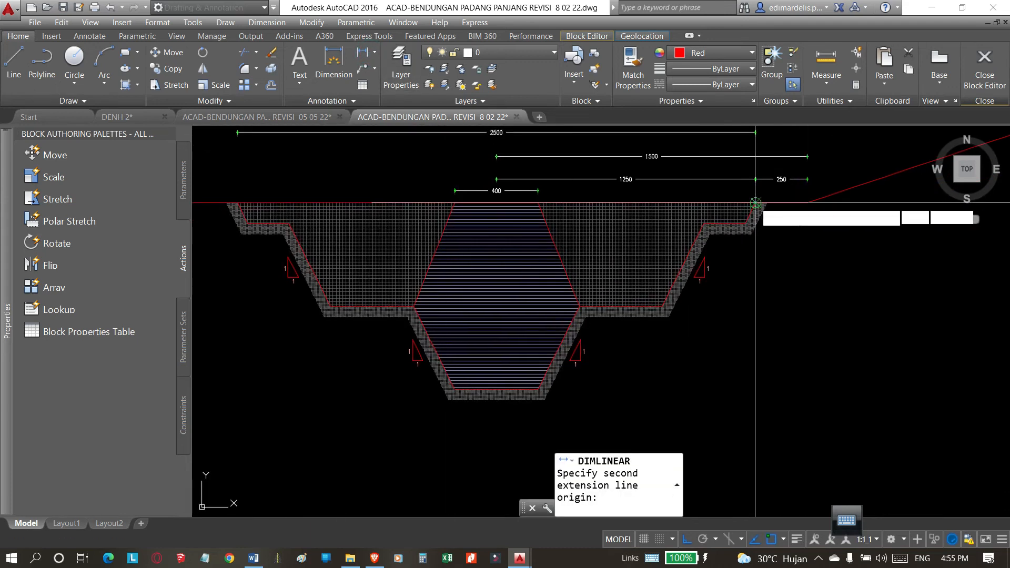
scroll(748, 216, "up", 5)
scroll(748, 216, "down", 5)
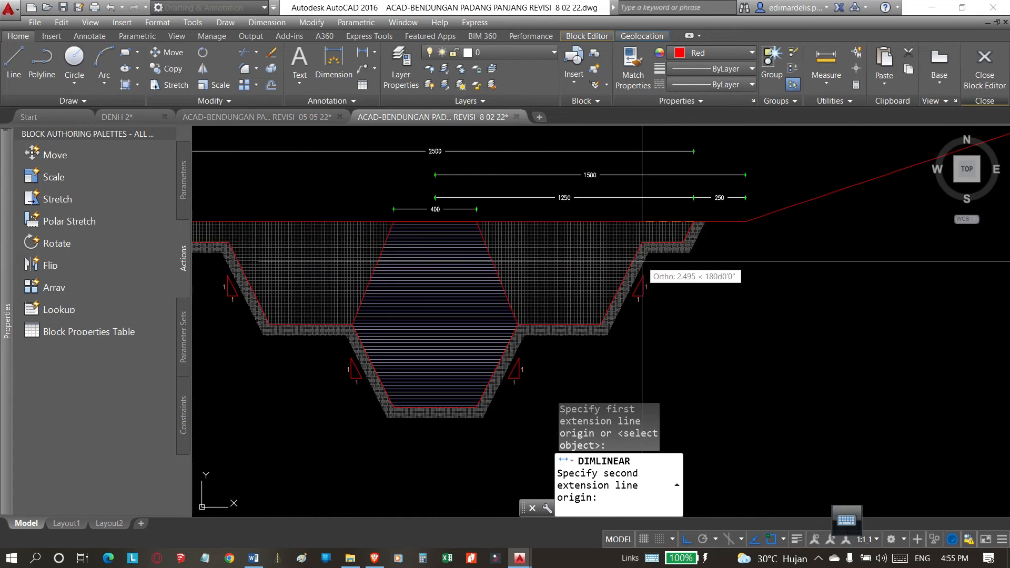
left_click(766, 244)
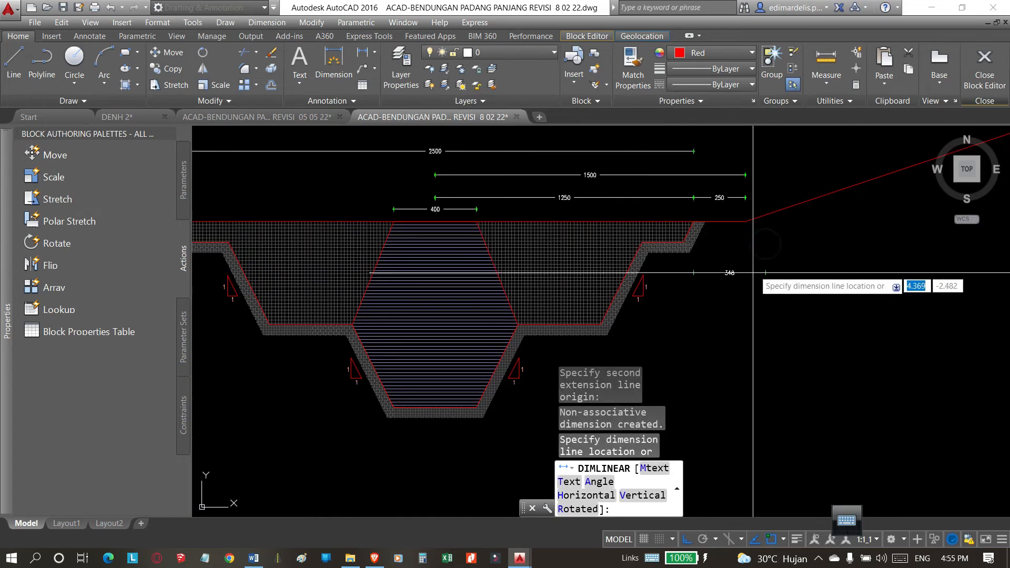
key("Escape")
Add a vertical dimension for the depth of the trench's upper right step, placed to the right of the section.
scroll(693, 225, "up", 4)
key("space")
left_click(693, 214)
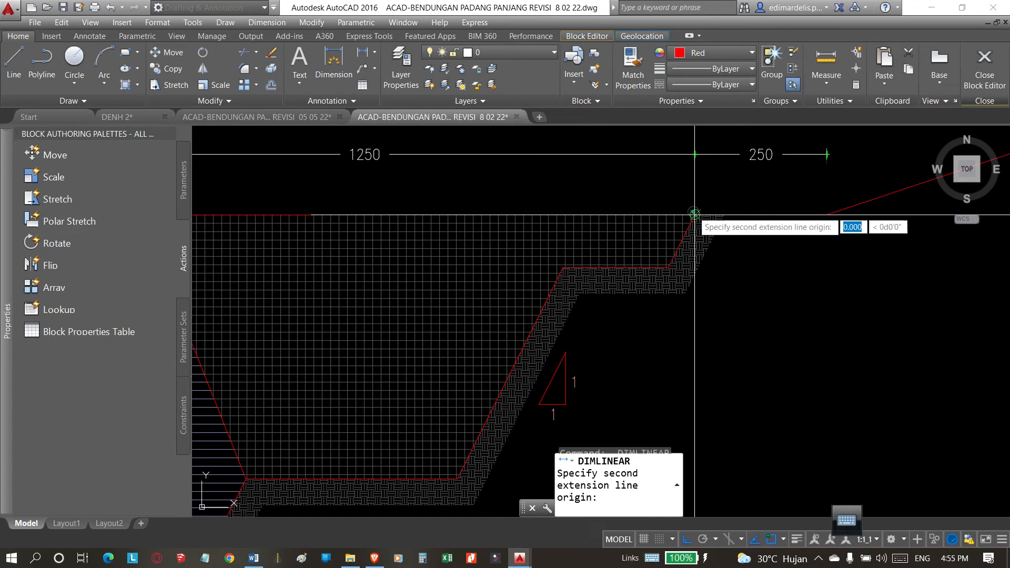
left_click(668, 267)
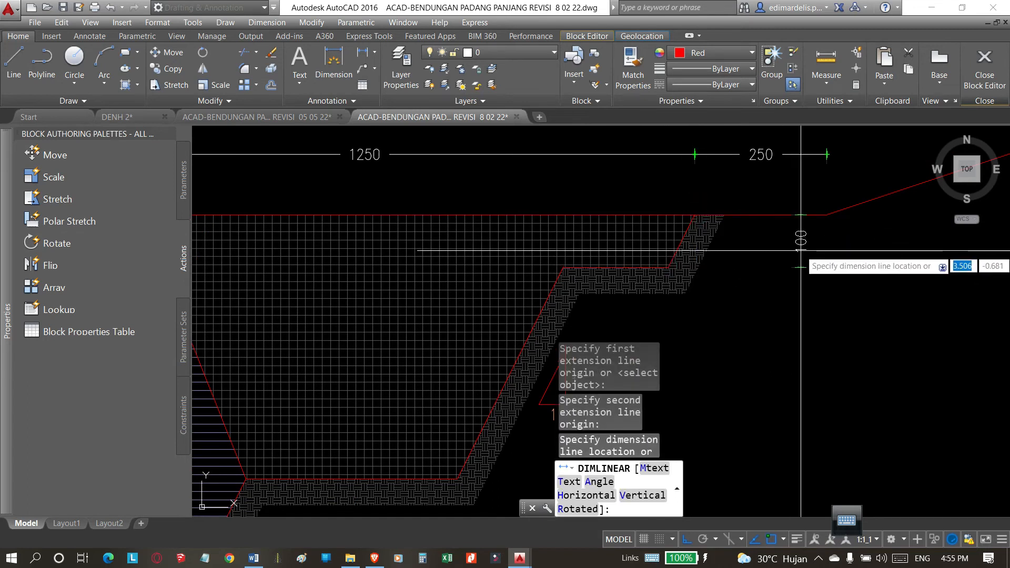
left_click(905, 276)
scroll(700, 202, "down", 4)
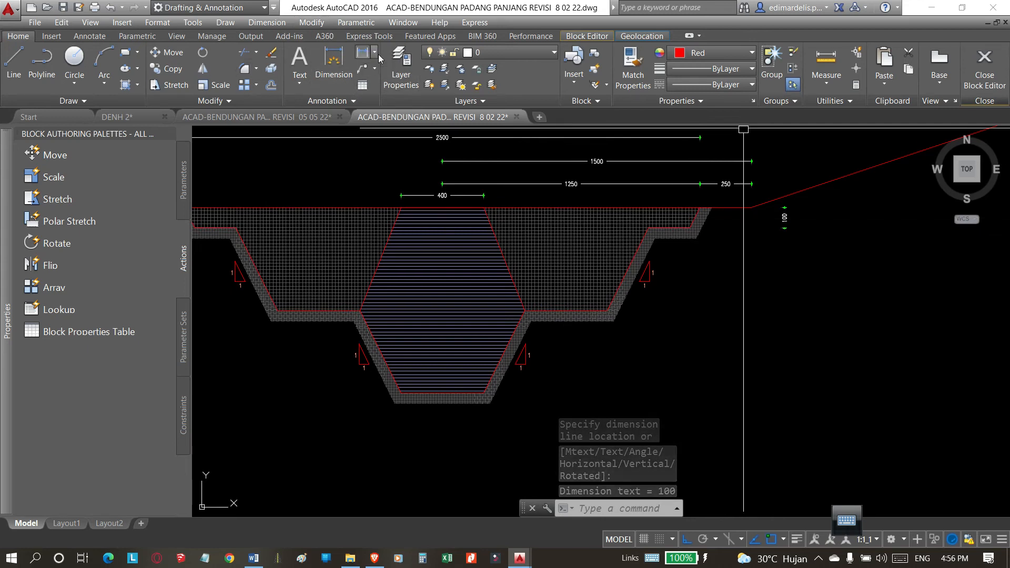
type("co")
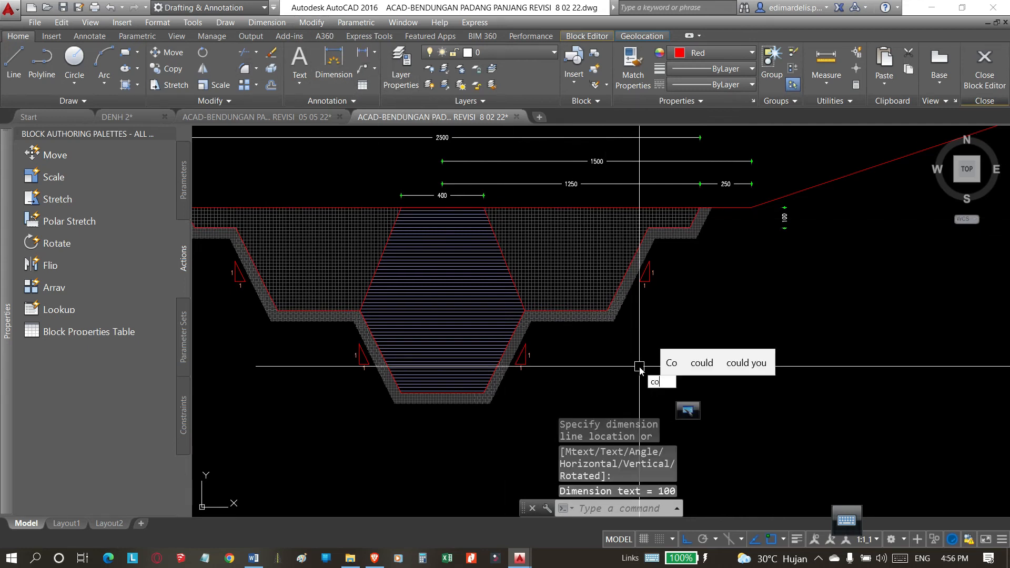
type("n")
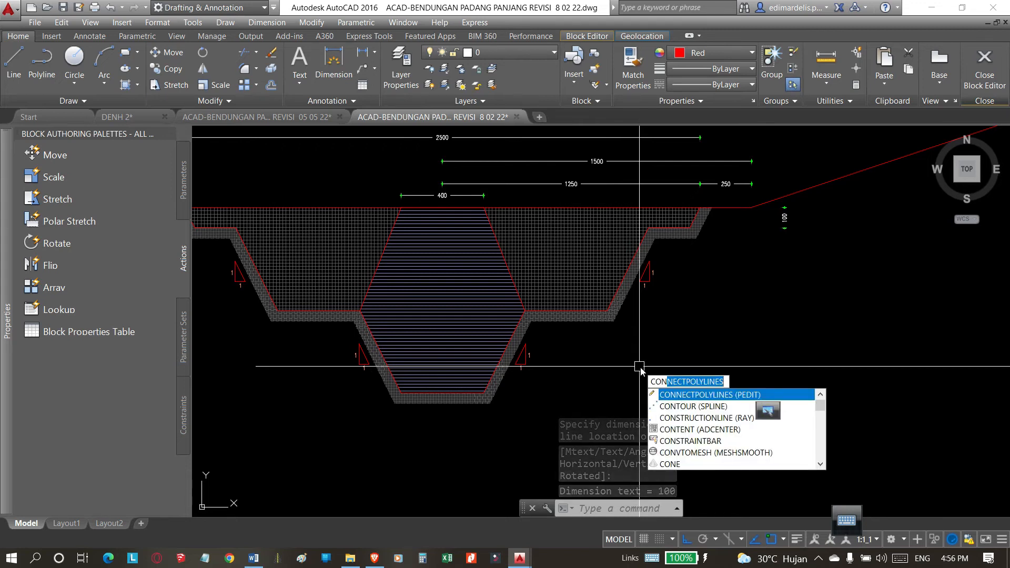
key("Return")
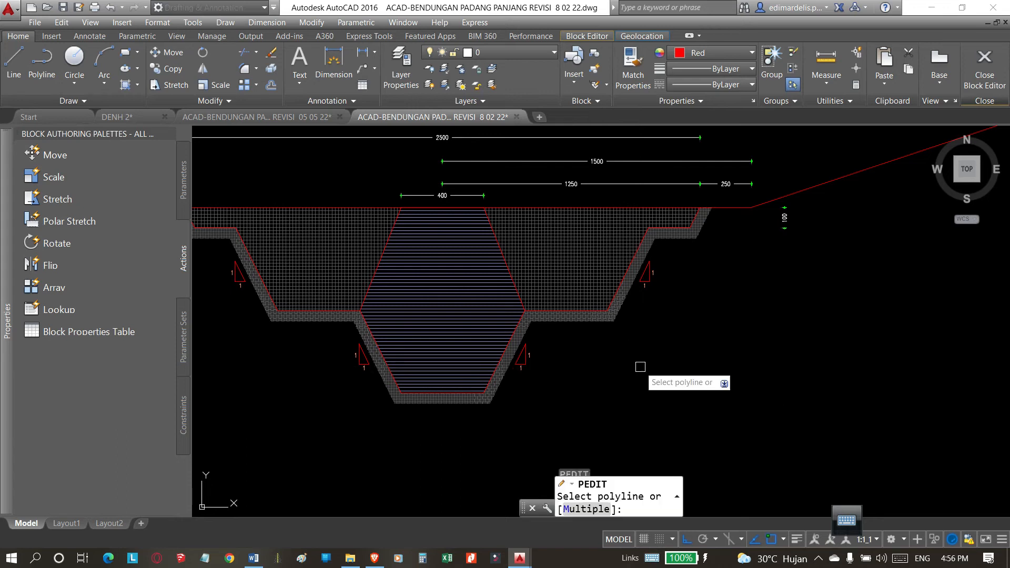
key("Escape")
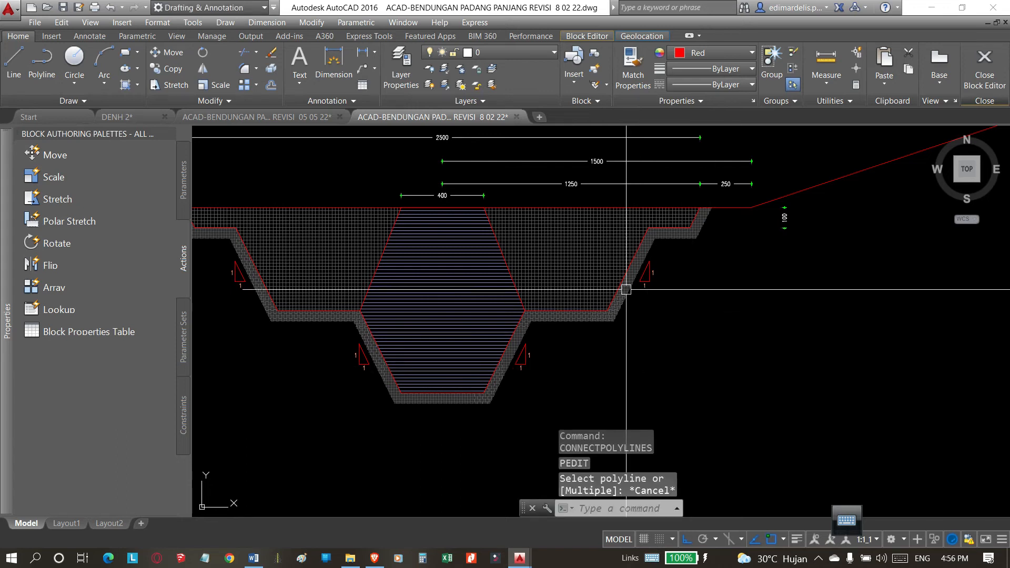
Continue the vertical dimension down to the lower bench corner and on to the trench bottom.
left_click(90, 36)
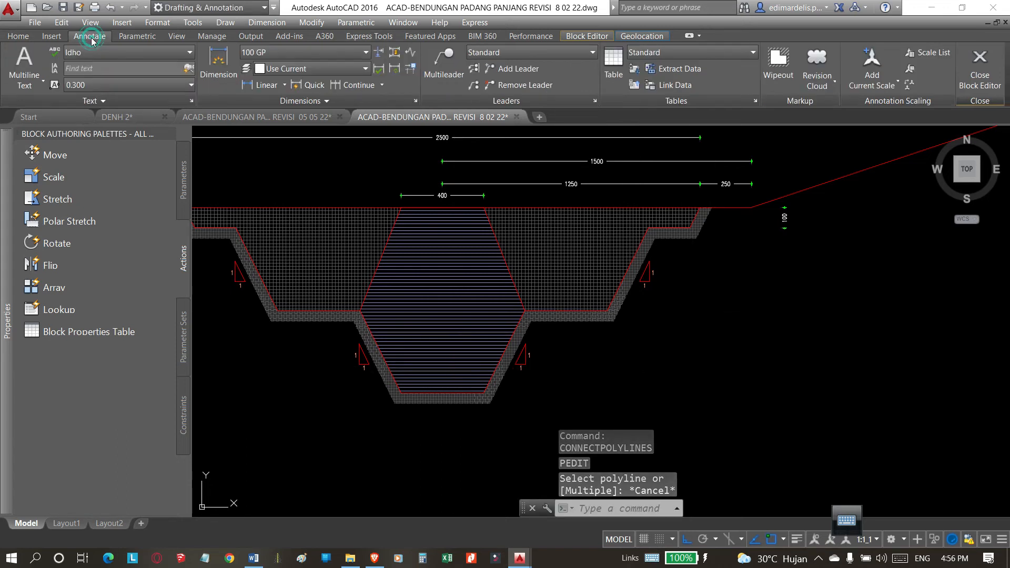
left_click(345, 86)
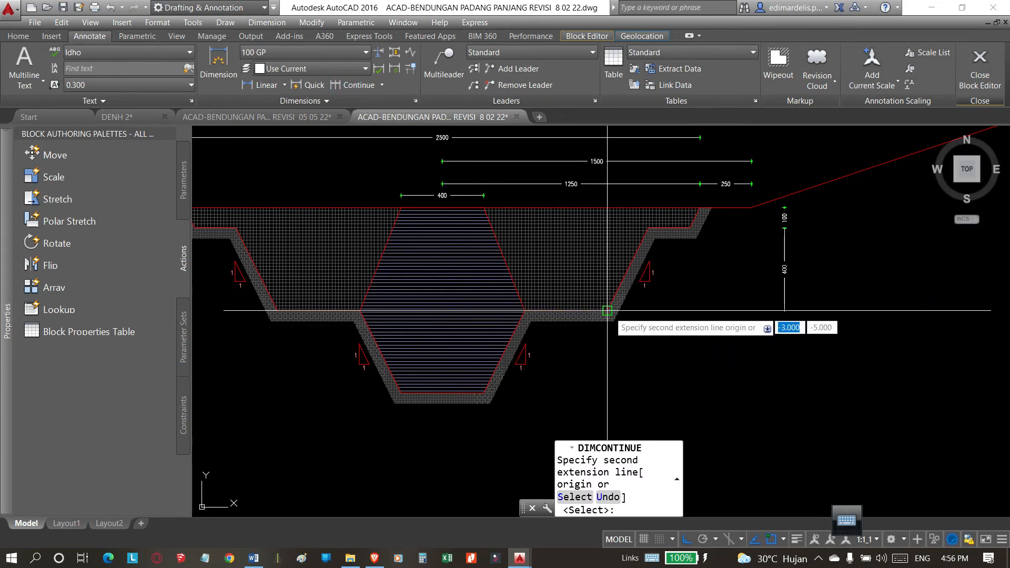
scroll(608, 311, "up", 1)
scroll(614, 326, "down", 3)
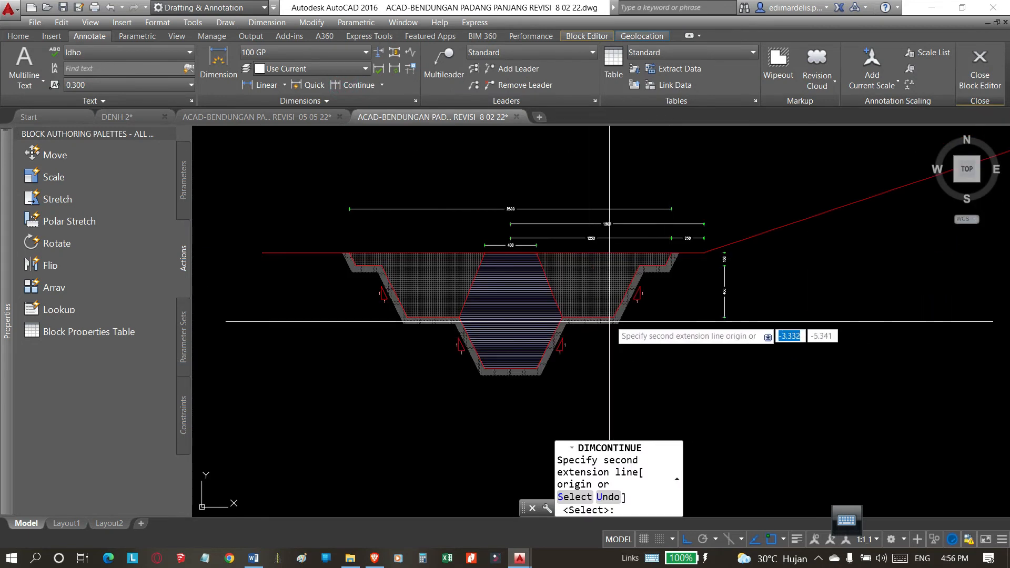
left_click(613, 318)
left_click(540, 370)
key("Return")
scroll(652, 268, "down", 2)
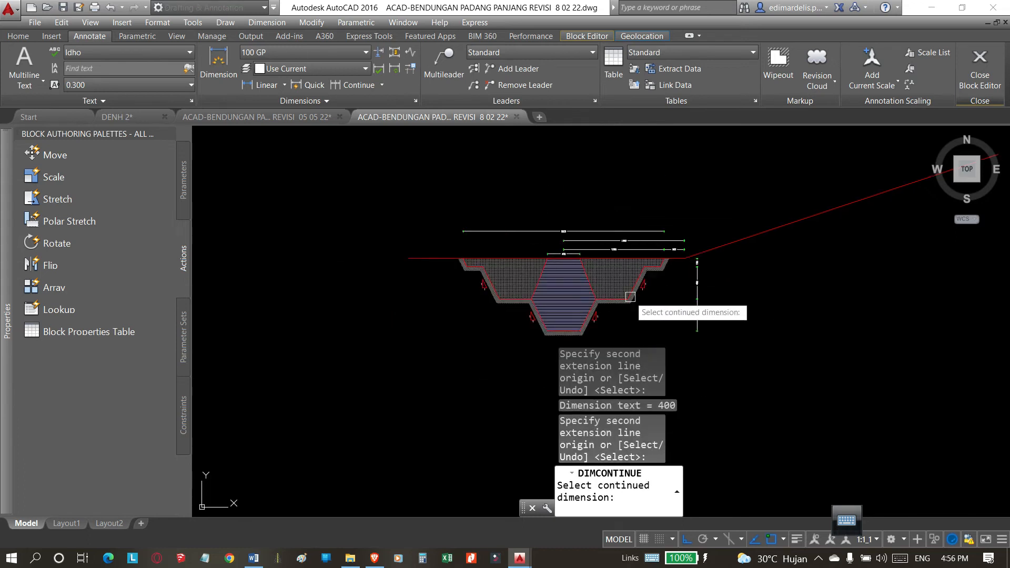
scroll(645, 266, "up", 1)
key("Escape")
scroll(616, 309, "down", 1)
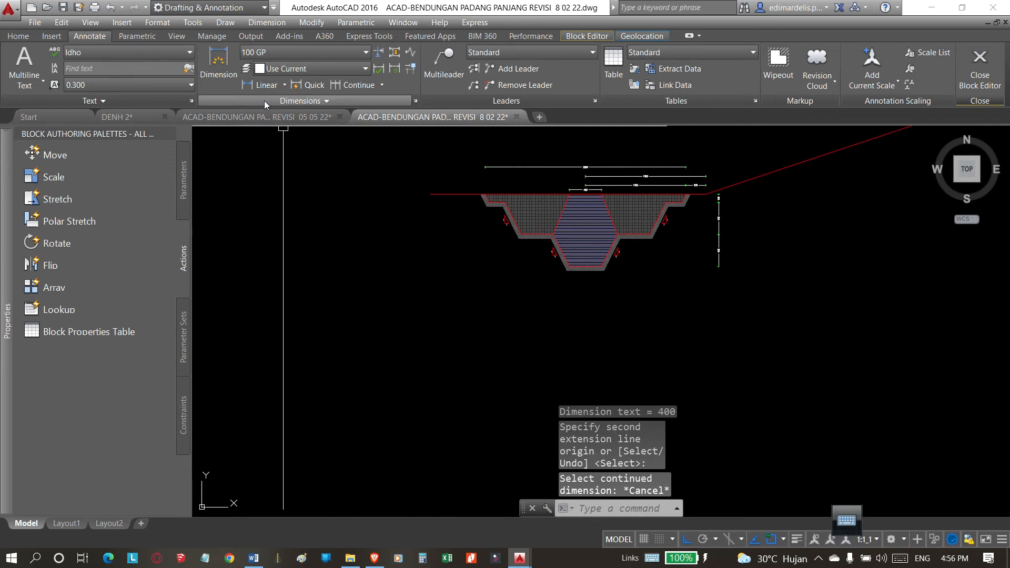
Add a horizontal linear dimension for the upper right slope, from the trench's top-right corner to the step corner, placed below the section.
left_click(266, 86)
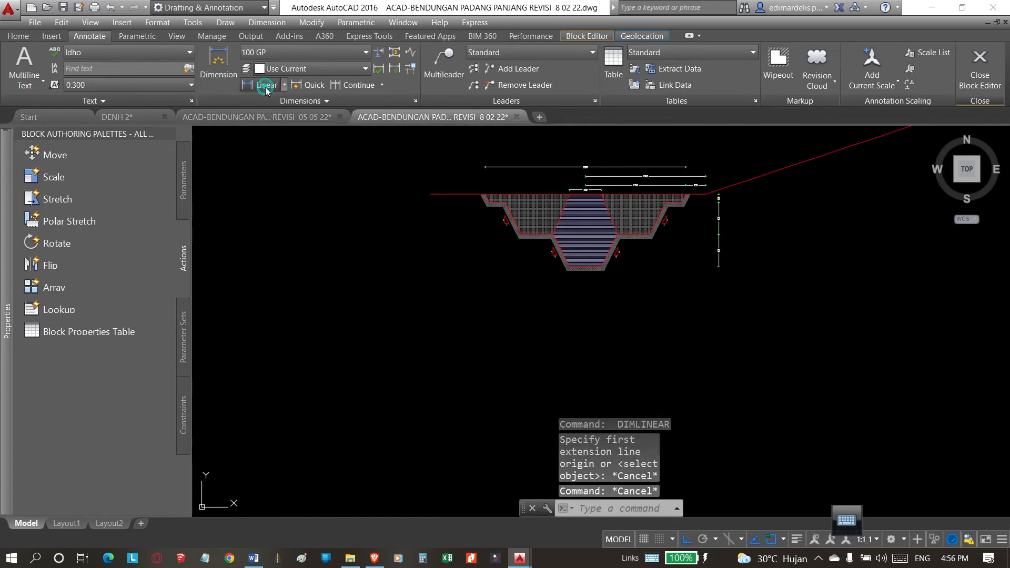
scroll(693, 230, "up", 3)
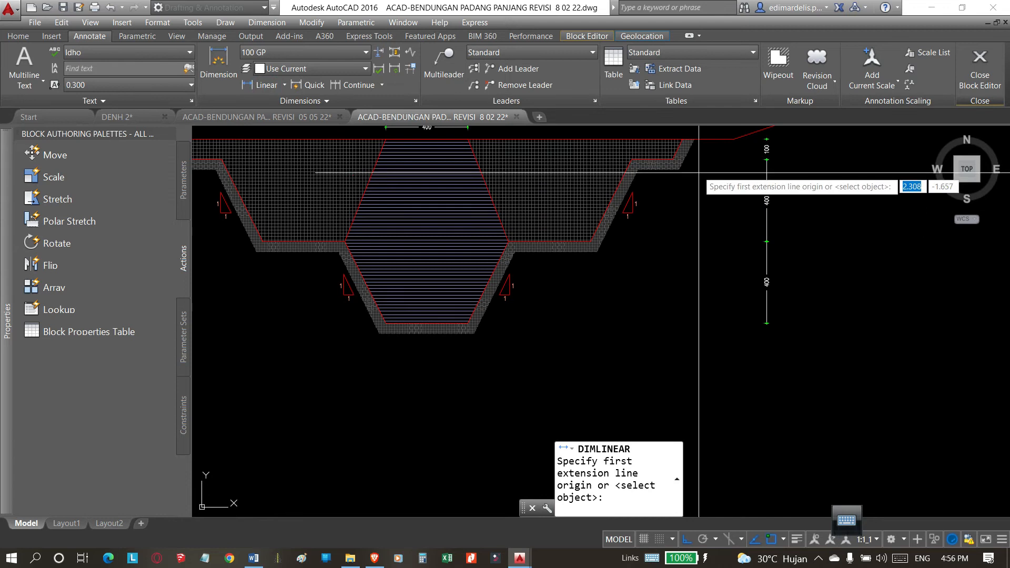
left_click(683, 139)
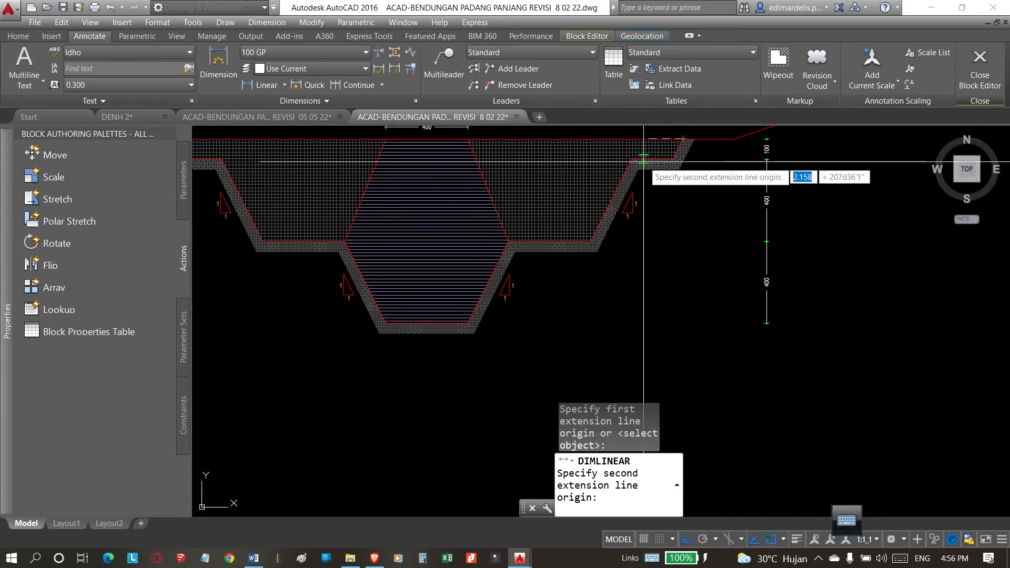
left_click(672, 159)
scroll(672, 164, "down", 3)
scroll(681, 238, "up", 3)
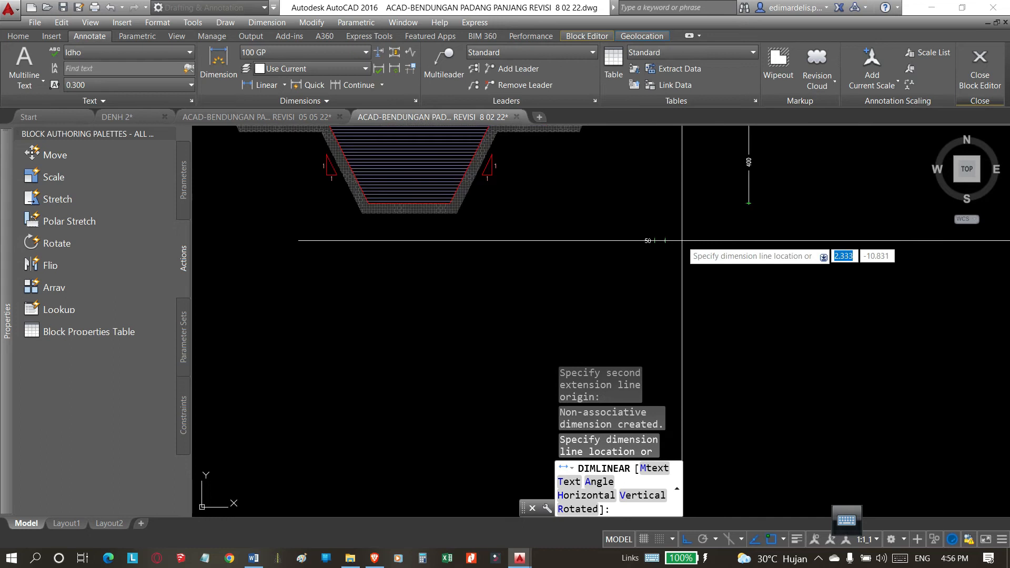
scroll(668, 259, "down", 2)
left_click(668, 262)
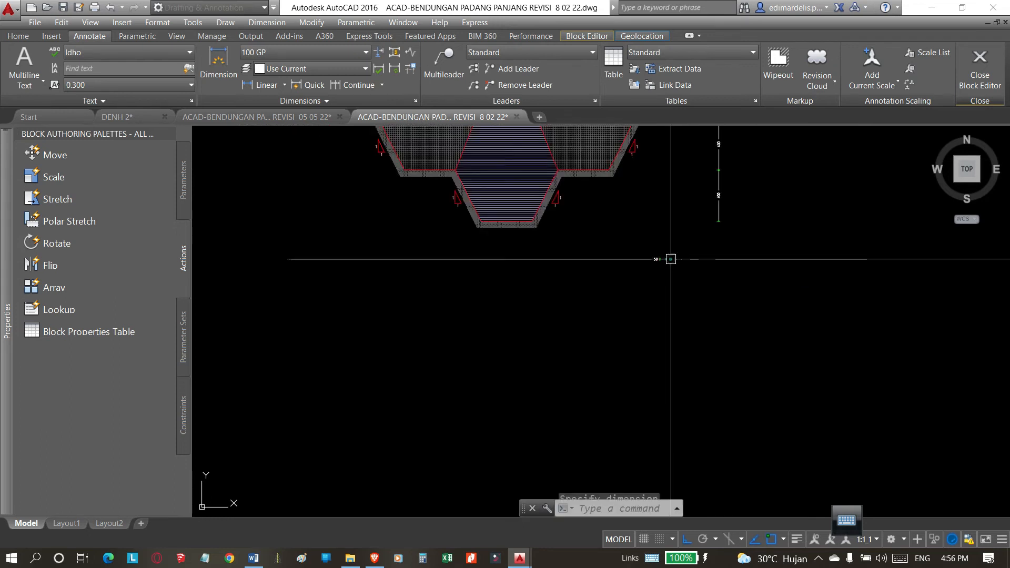
Continue the lower horizontal dimension leftward through the right bench and trench-bottom corners to the core's left corner.
left_click(356, 87)
scroll(626, 169, "up", 3)
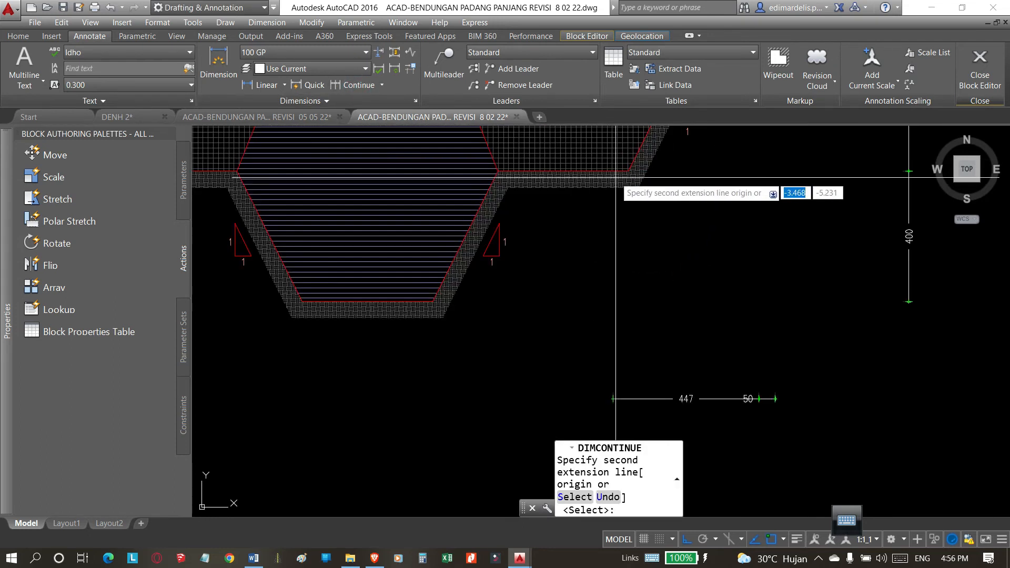
left_click(628, 170)
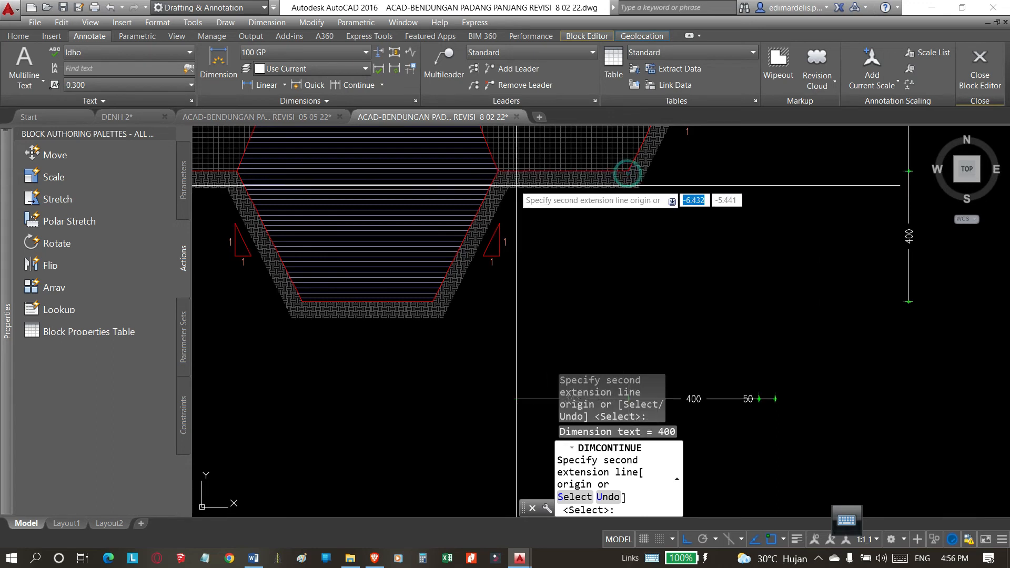
left_click(497, 171)
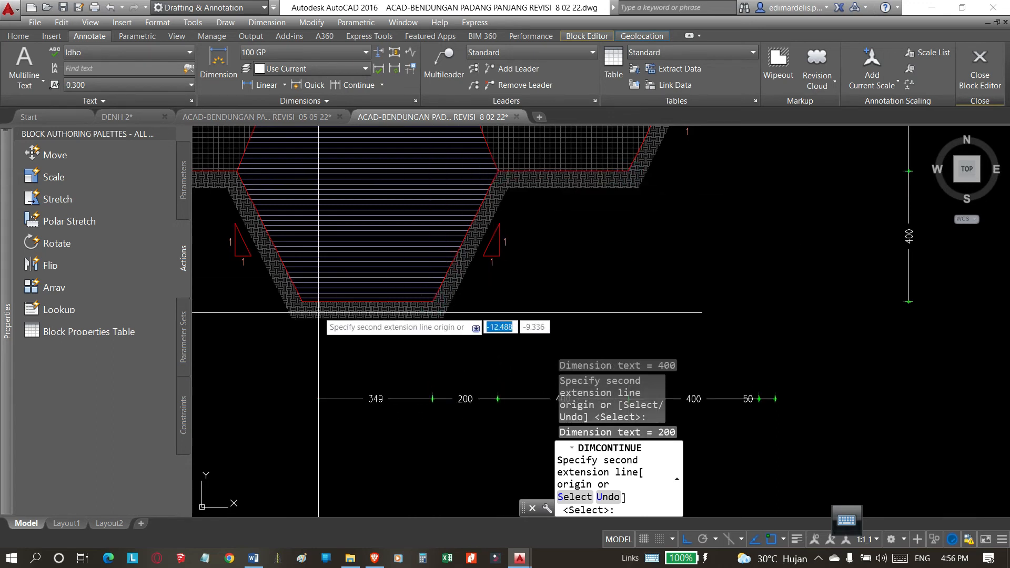
left_click(237, 172)
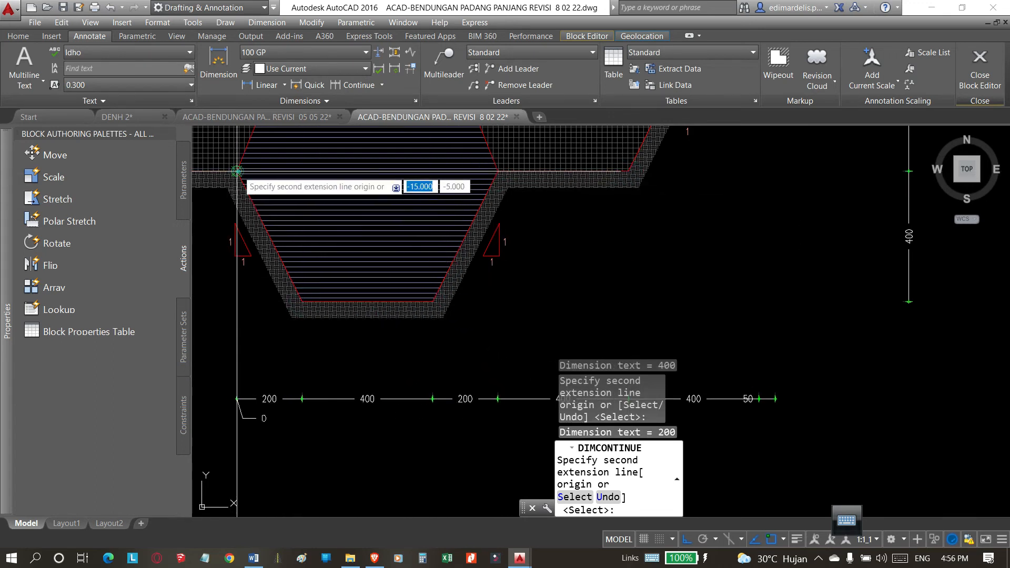
Continue the lower dimension chain over the left bench, slope and step corners to the trench's top-left corner.
scroll(659, 205, "down", 4)
scroll(461, 188, "up", 4)
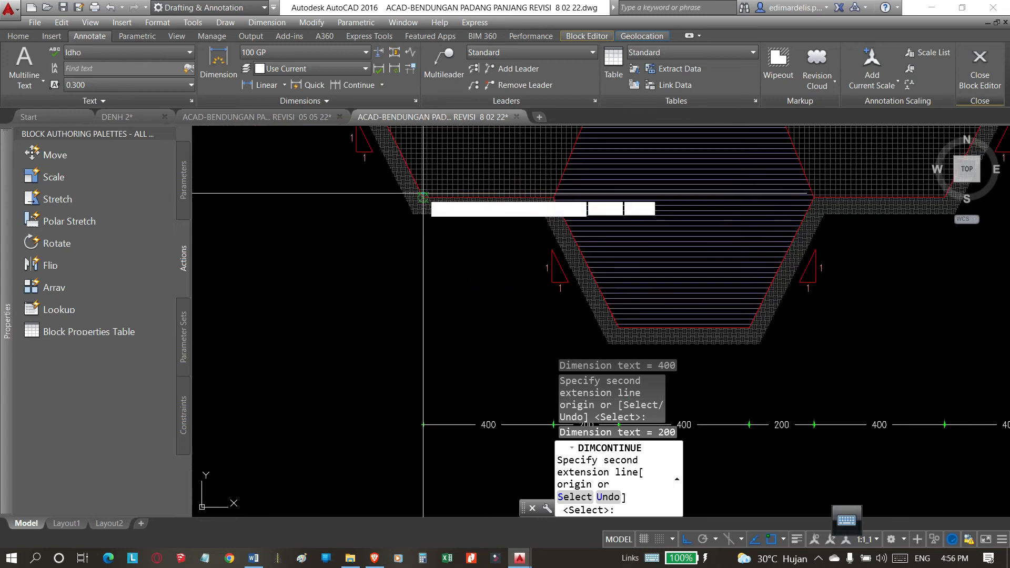
scroll(423, 195, "down", 3)
scroll(366, 288, "up", 4)
scroll(456, 347, "down", 5)
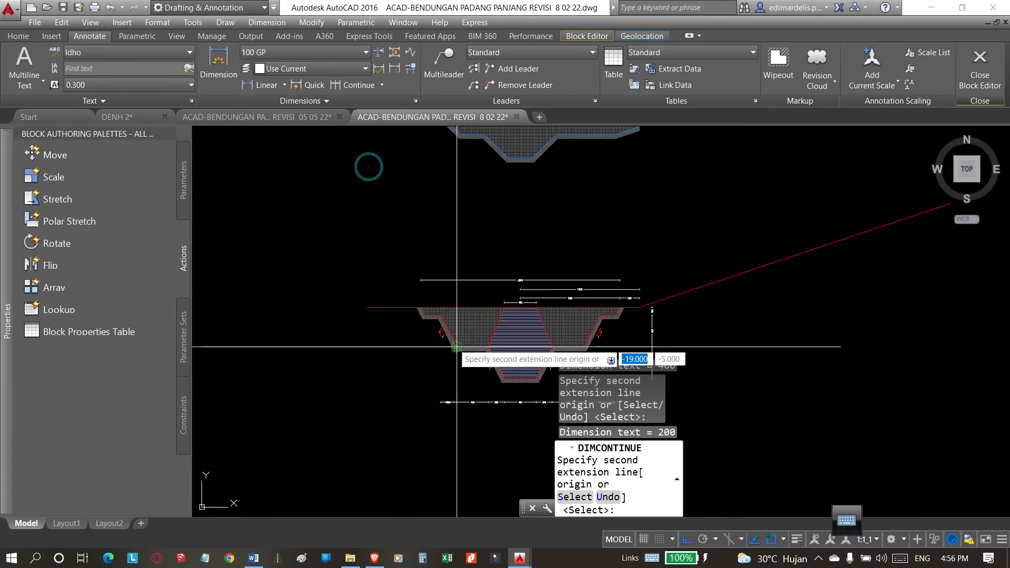
scroll(457, 347, "up", 5)
left_click(302, 182)
scroll(302, 181, "down", 6)
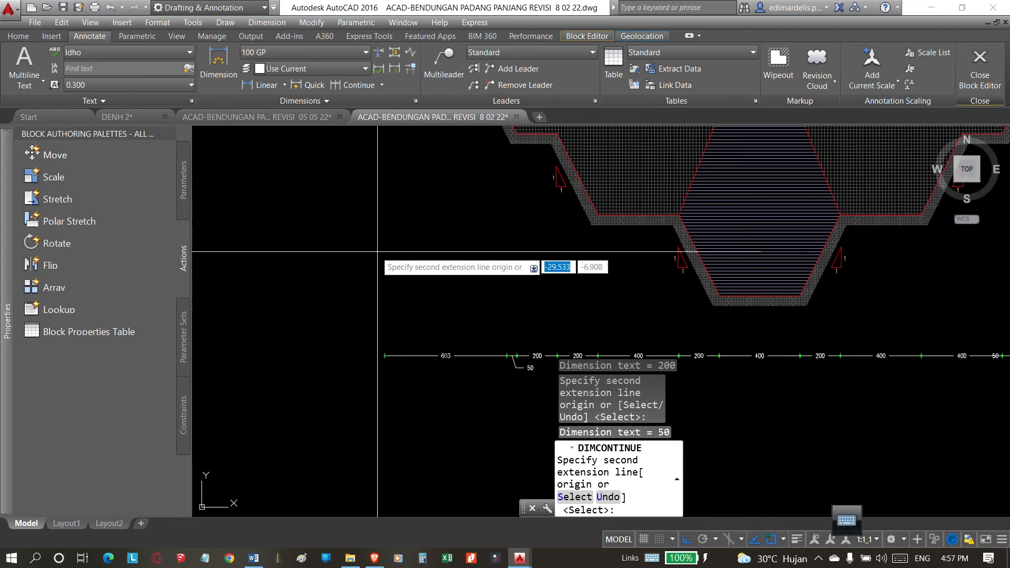
End the continued dimensioning and examine the lower dimension chain beneath the trench, including the leader-offset 50 dimension at its left end.
scroll(377, 252, "down", 5)
key("Escape")
scroll(477, 263, "up", 5)
scroll(478, 287, "down", 4)
scroll(546, 309, "up", 4)
scroll(594, 303, "down", 2)
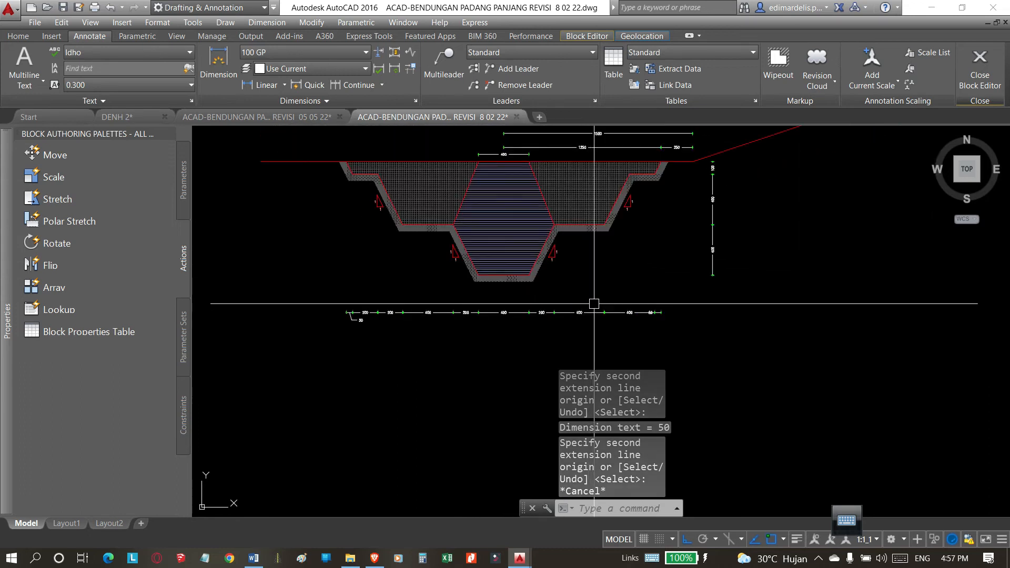
scroll(645, 307, "up", 3)
scroll(639, 328, "down", 3)
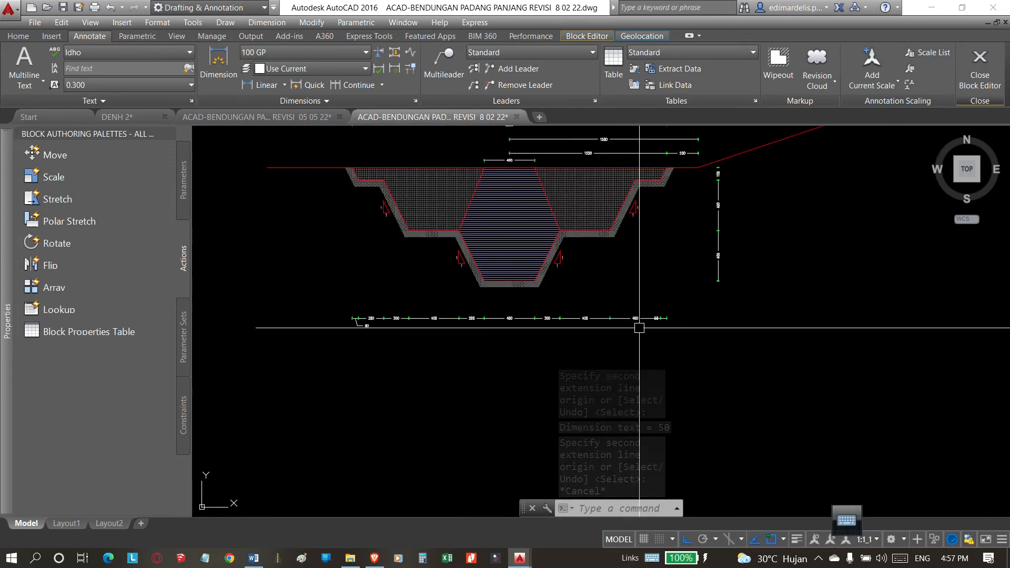
scroll(475, 337, "up", 2)
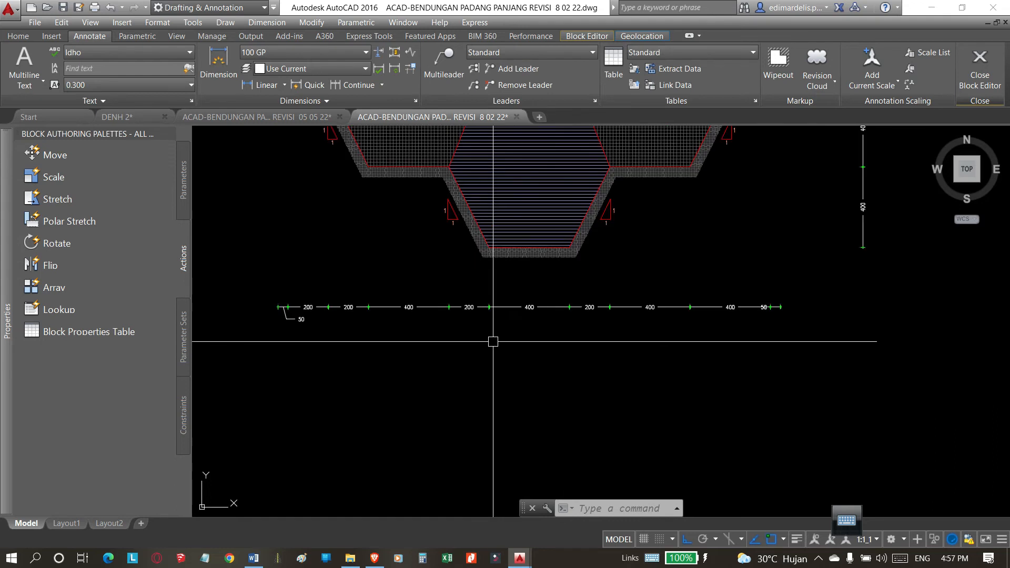
scroll(268, 316, "up", 6)
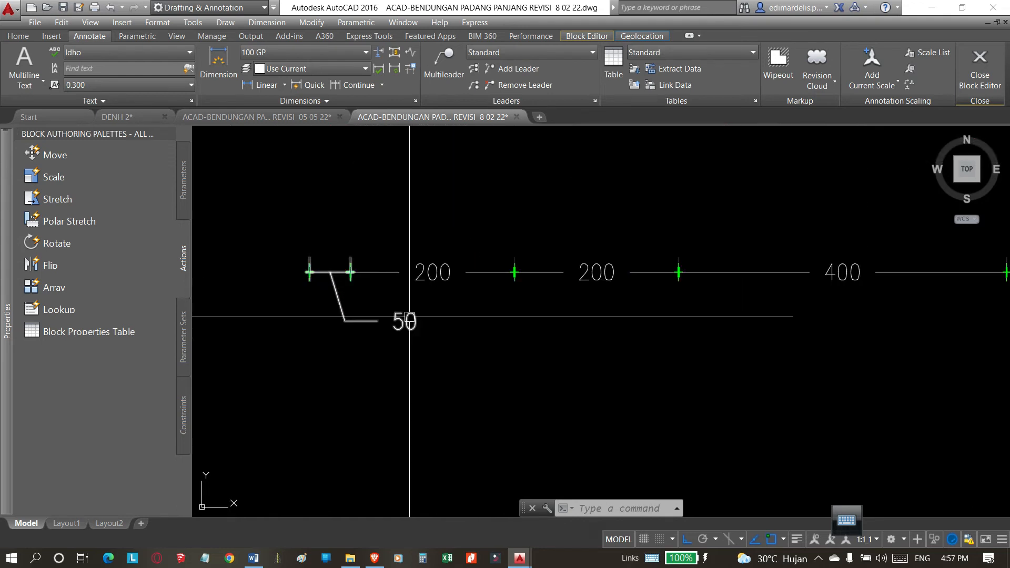
scroll(562, 368, "down", 2)
key("Escape")
key("Escape")
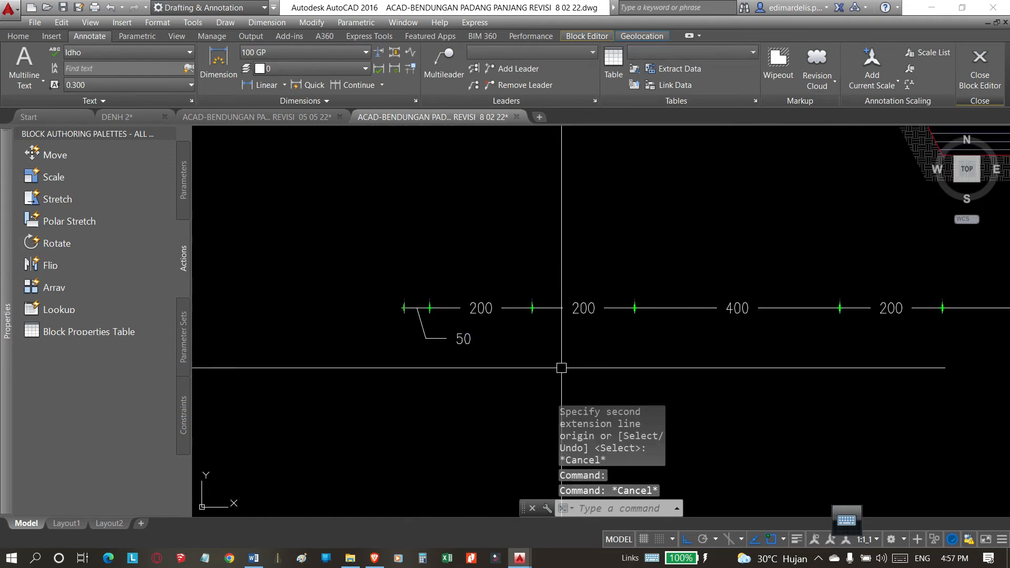
Close the block authoring palettes and set Text inside to On for the leftmost 50 dimension of the lower chain.
scroll(476, 356, "up", 2)
left_click(465, 343)
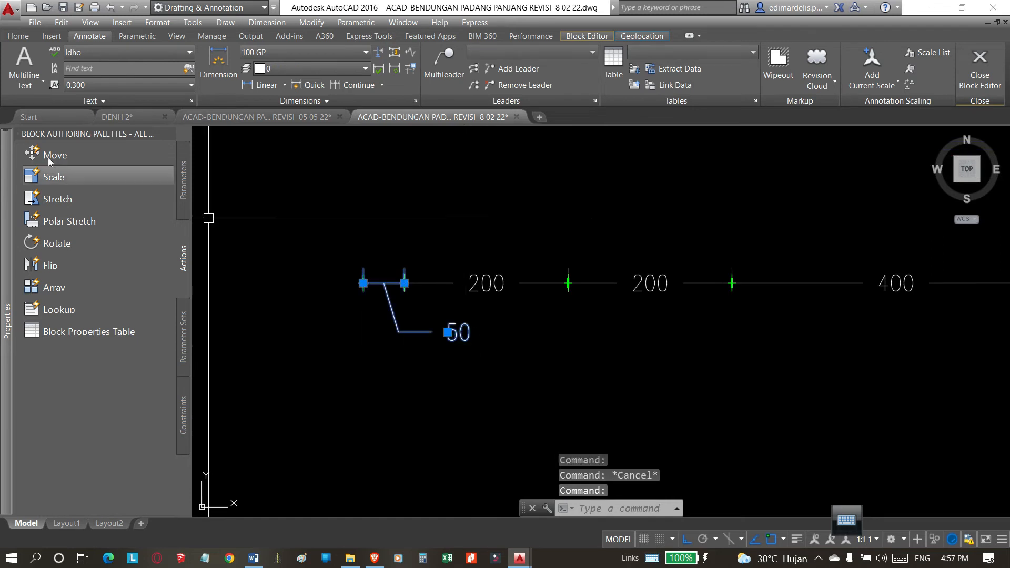
left_click(170, 134)
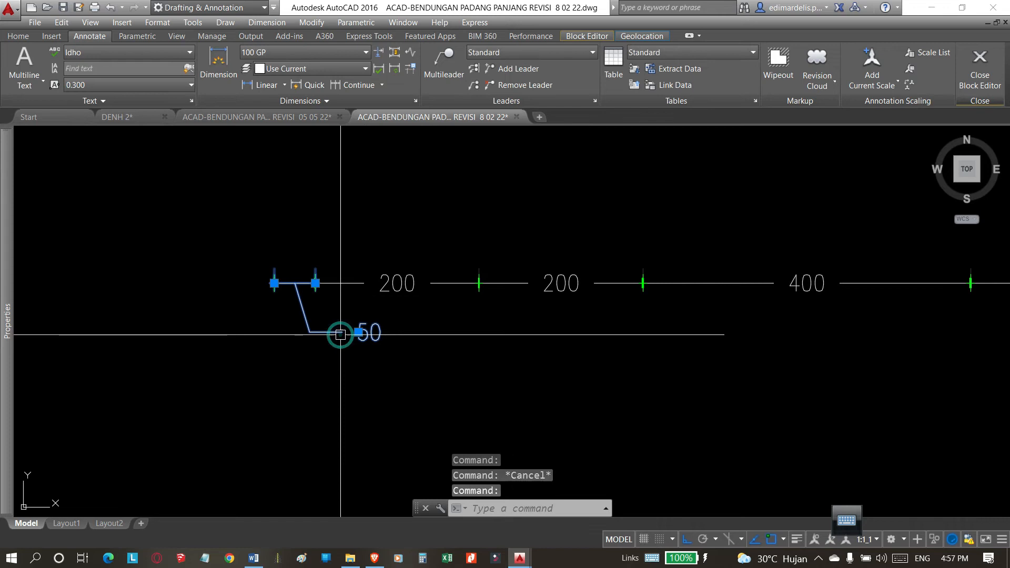
key("ctrl+1")
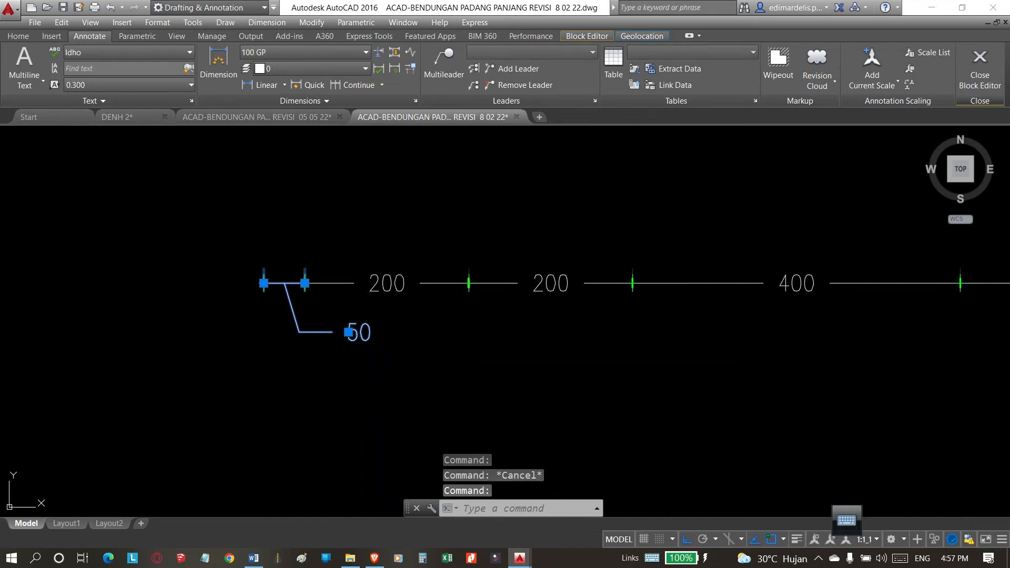
key("ctrl+1")
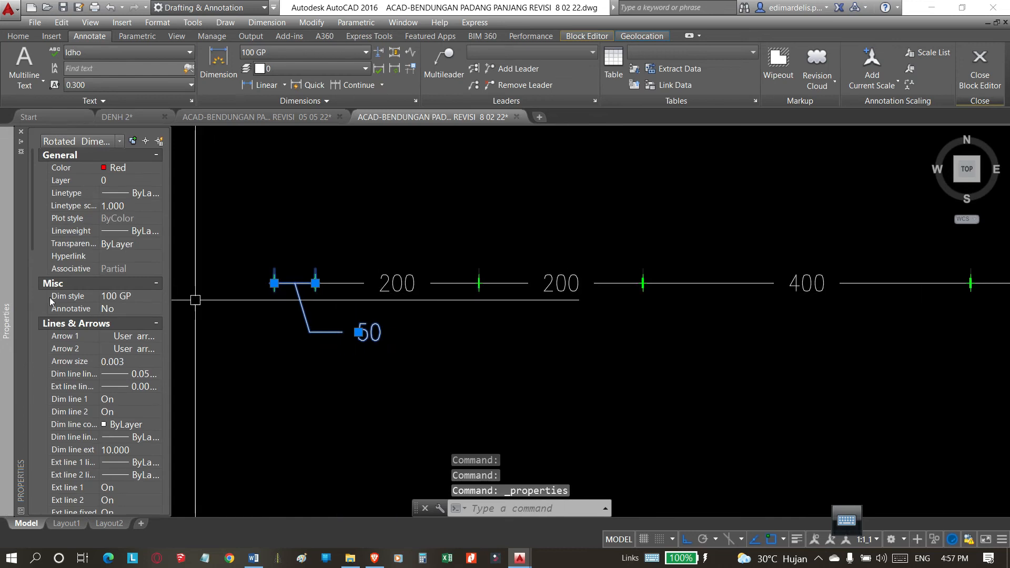
scroll(93, 251, "down", 15)
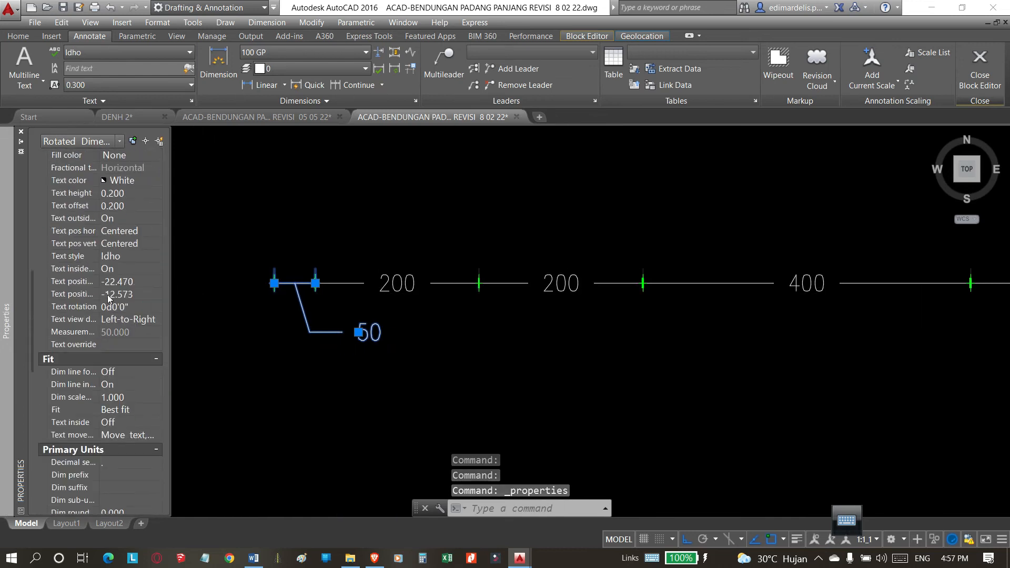
scroll(106, 323, "down", 2)
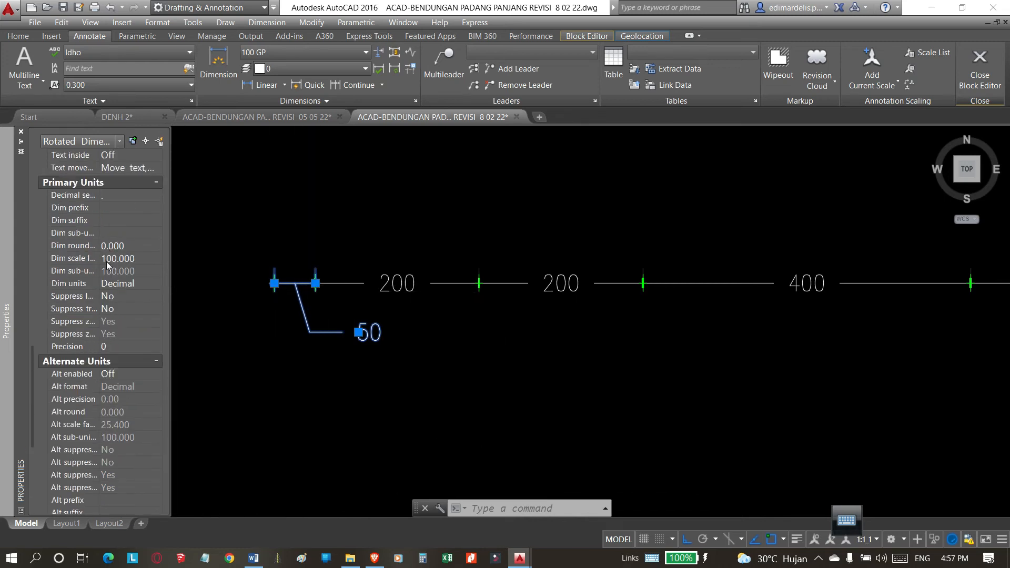
scroll(122, 256, "up", 5)
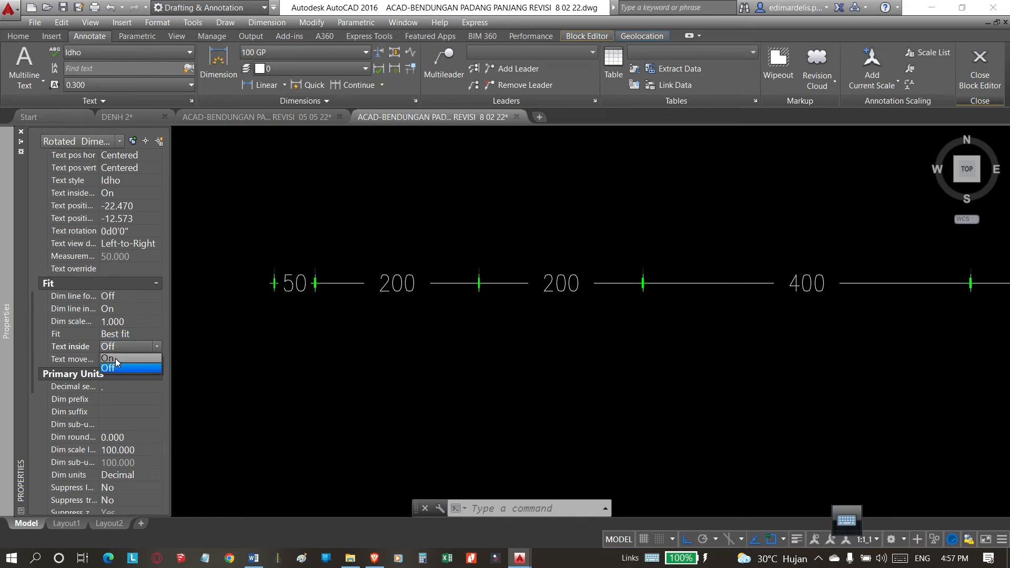
left_click(115, 358)
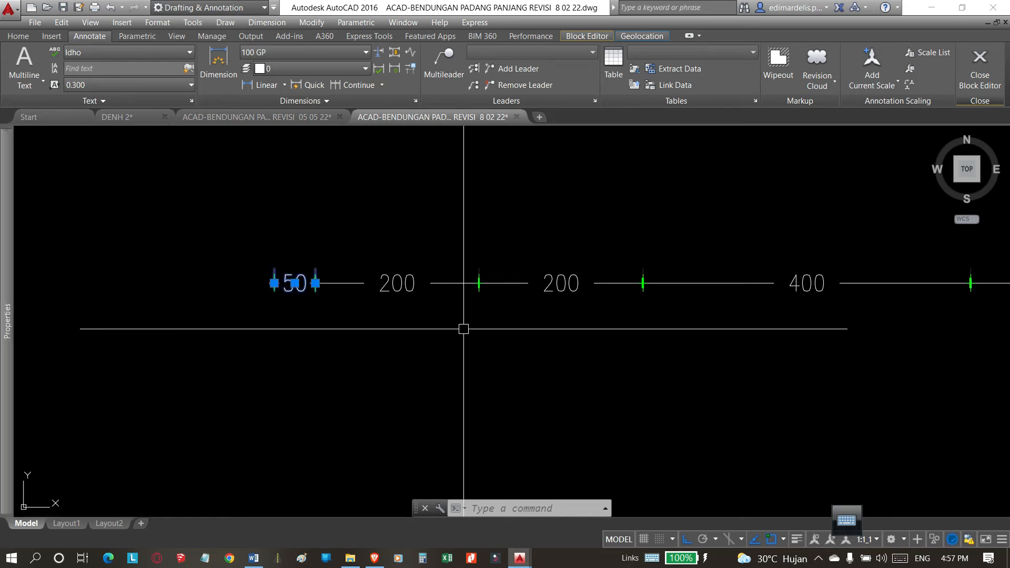
key("Escape")
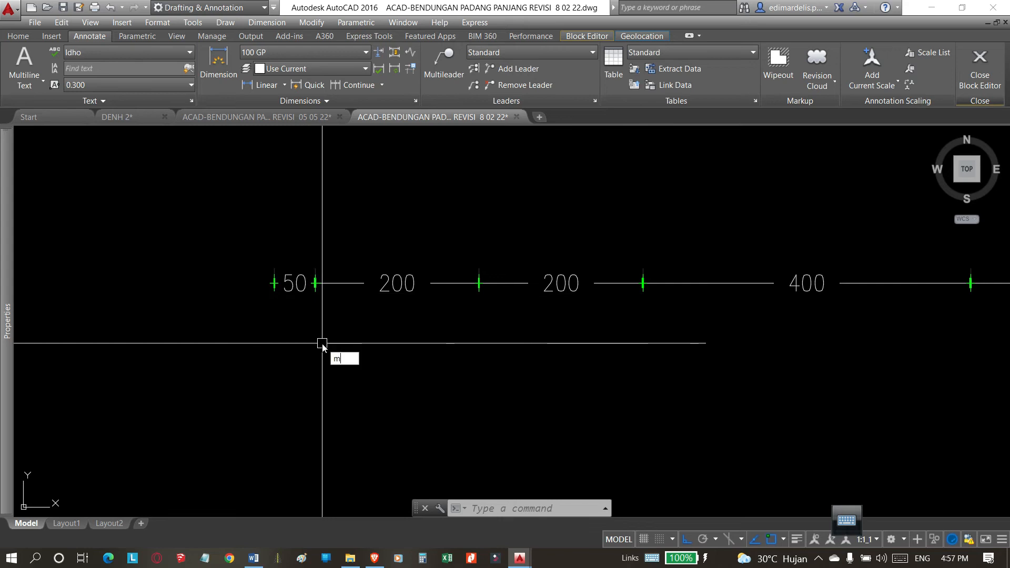
Match the properties of the leftmost 50 dimension onto the other dimensions in the lower chain.
key("Return")
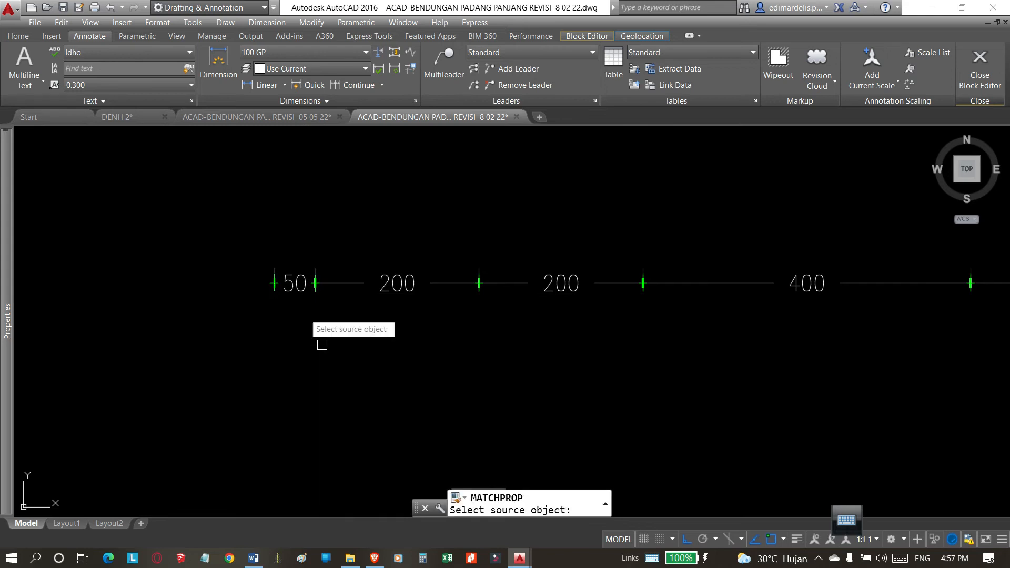
left_click(293, 283)
scroll(281, 310, "down", 5)
left_click(655, 303)
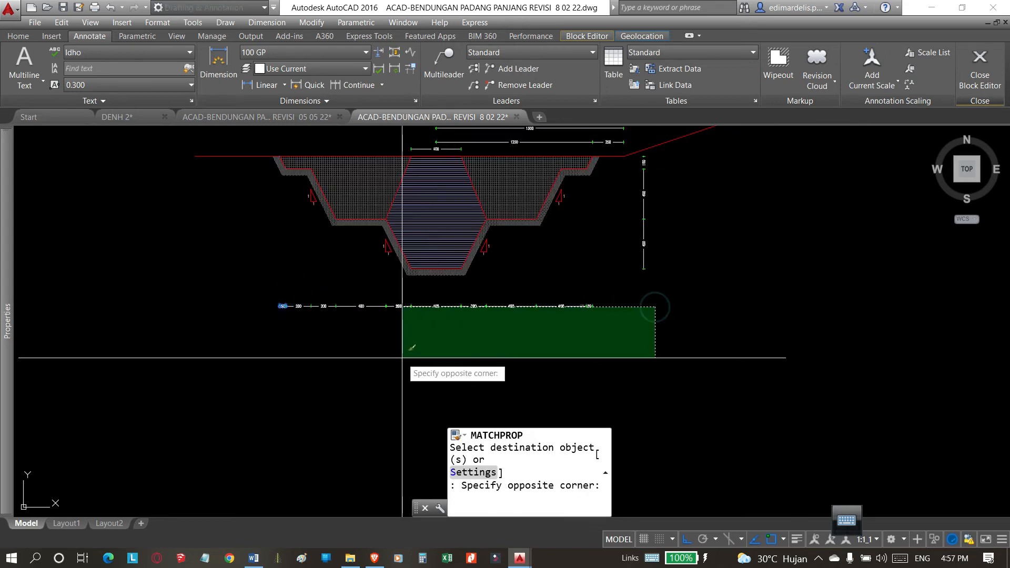
left_click(643, 359)
scroll(607, 344, "up", 1)
scroll(605, 261, "up", 1)
scroll(666, 246, "down", 2)
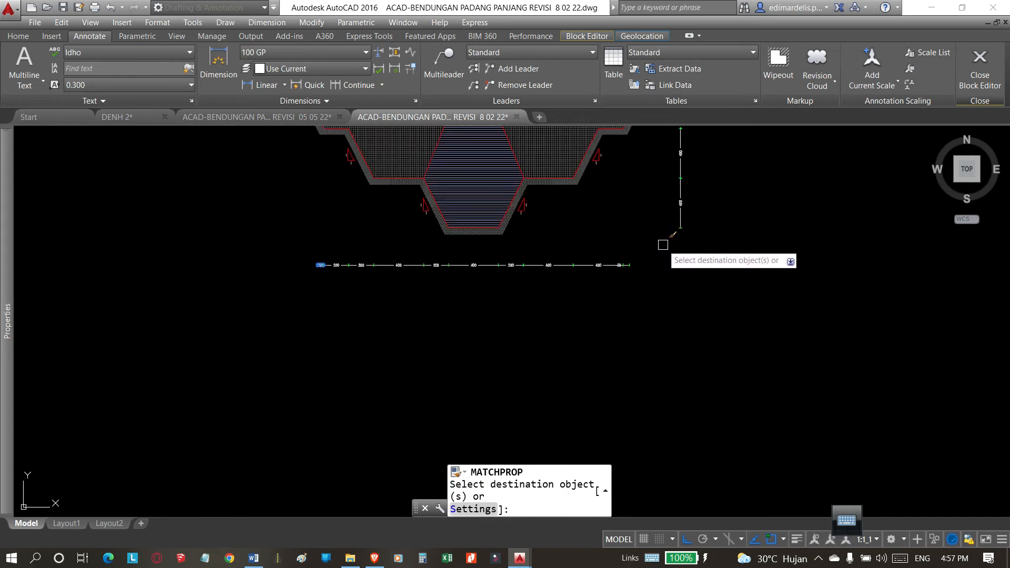
left_click(656, 258)
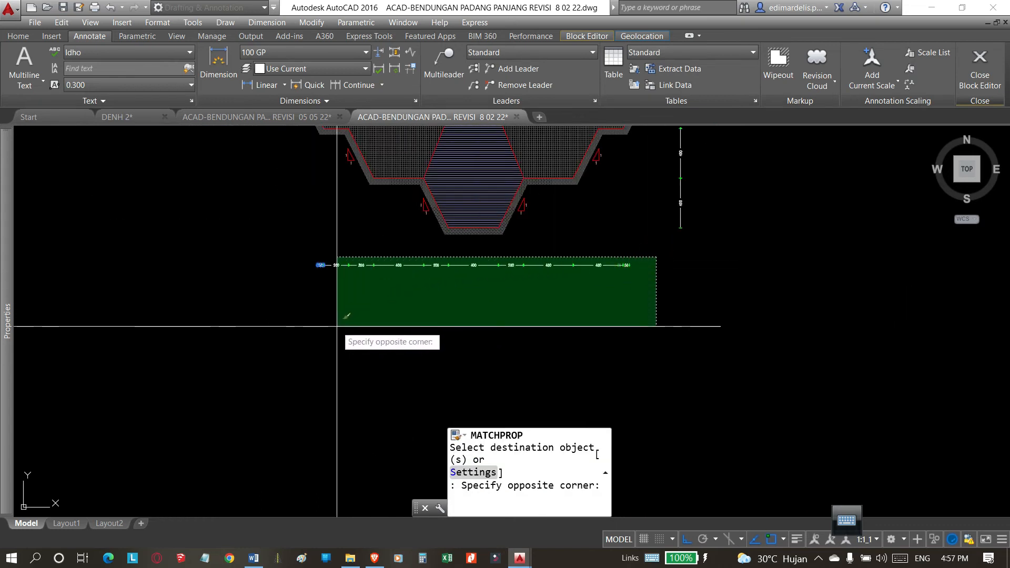
left_click(336, 331)
Apply the same matched properties to the vertical dimensions beside the trench and the horizontal dimensions above it.
scroll(639, 275, "up", 4)
scroll(594, 305, "down", 3)
scroll(550, 234, "up", 2)
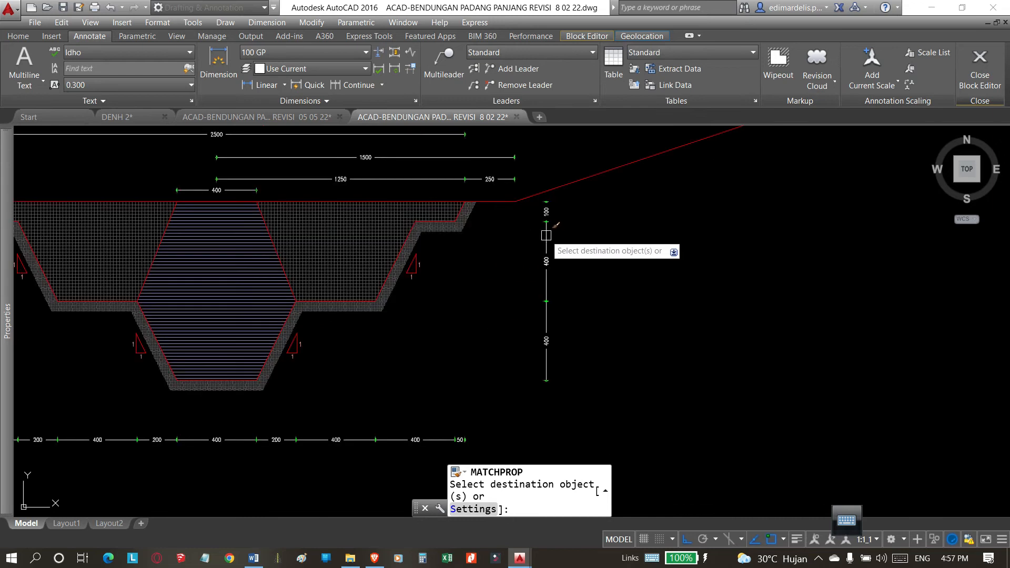
left_click(594, 201)
left_click(547, 340)
scroll(462, 189, "up", 2)
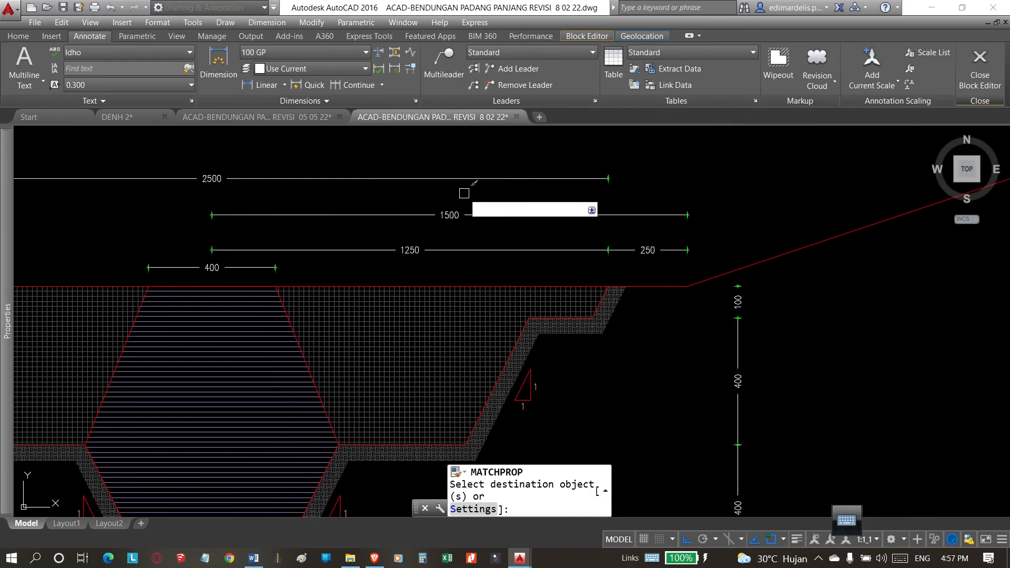
left_click(562, 157)
left_click(129, 274)
scroll(495, 248, "down", 3)
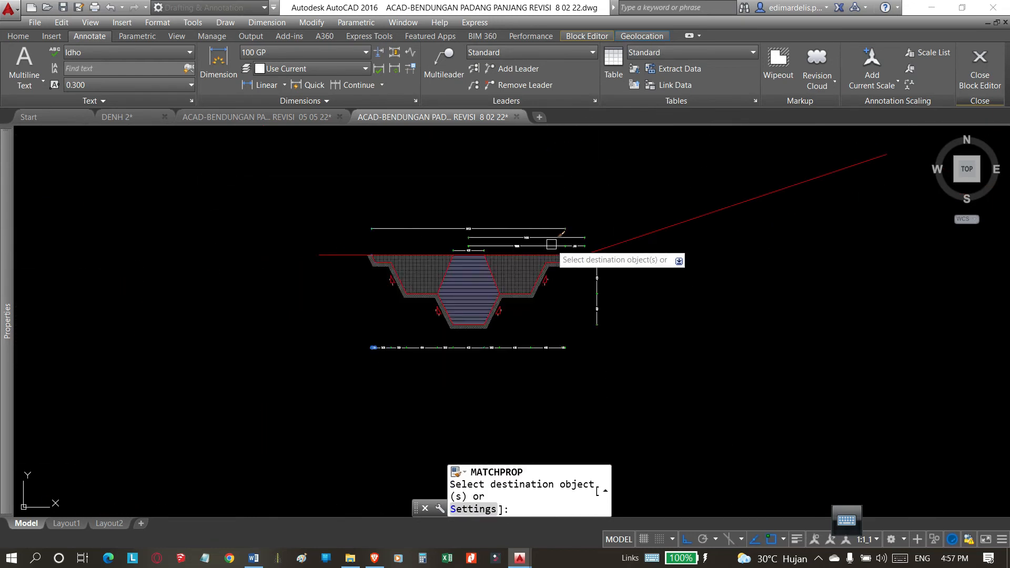
scroll(478, 295, "up", 2)
scroll(681, 322, "down", 2)
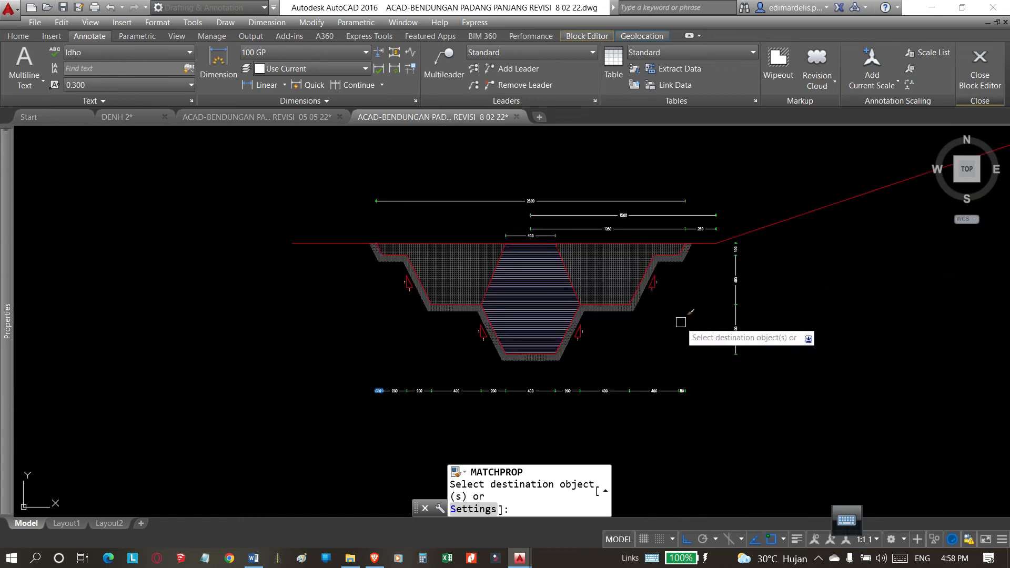
key("Escape")
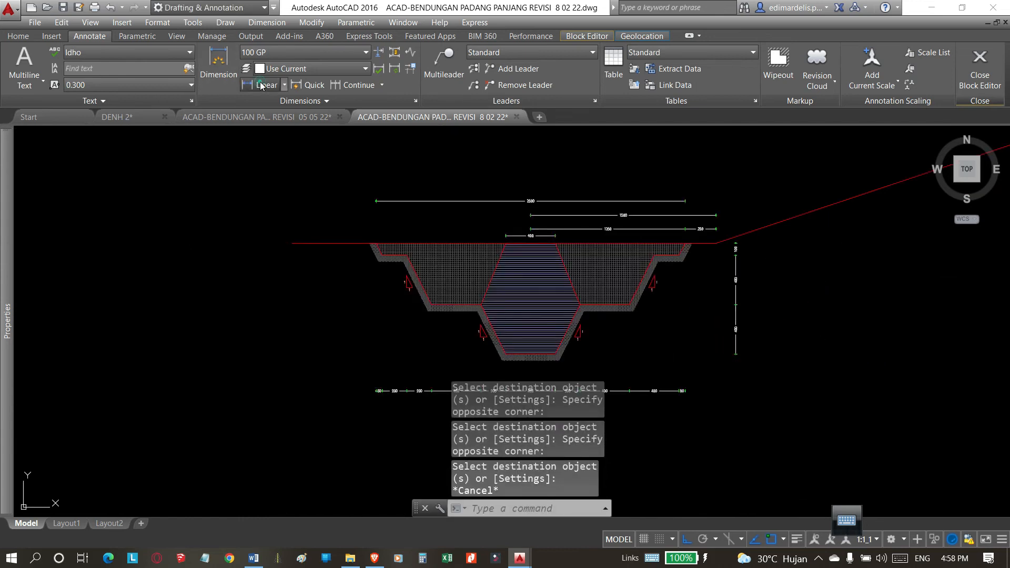
Add an overall linear dimension between the trench's top-left and top-right corners, placed below the lower dimension chain.
left_click(261, 86)
left_click(377, 243)
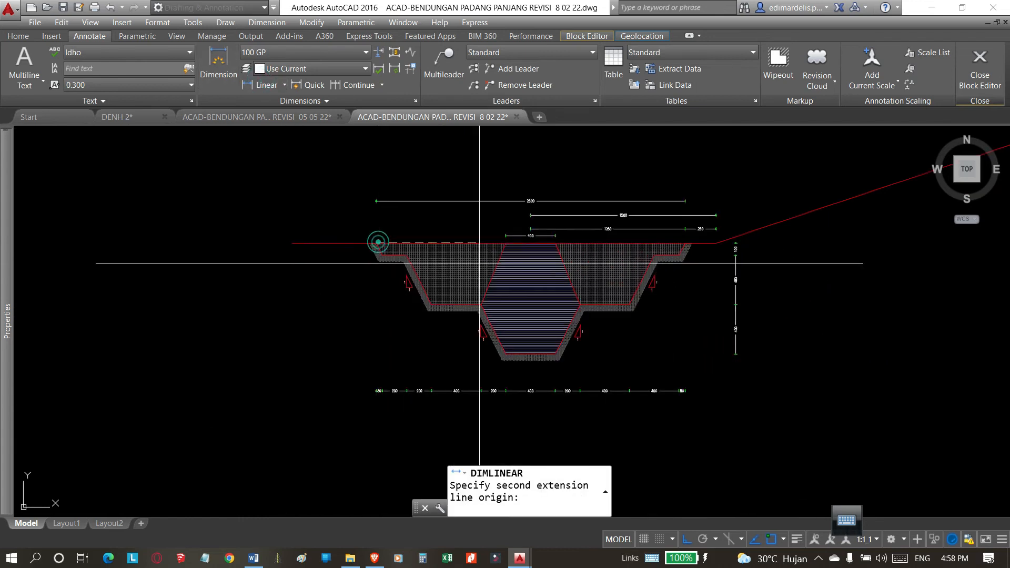
left_click(685, 243)
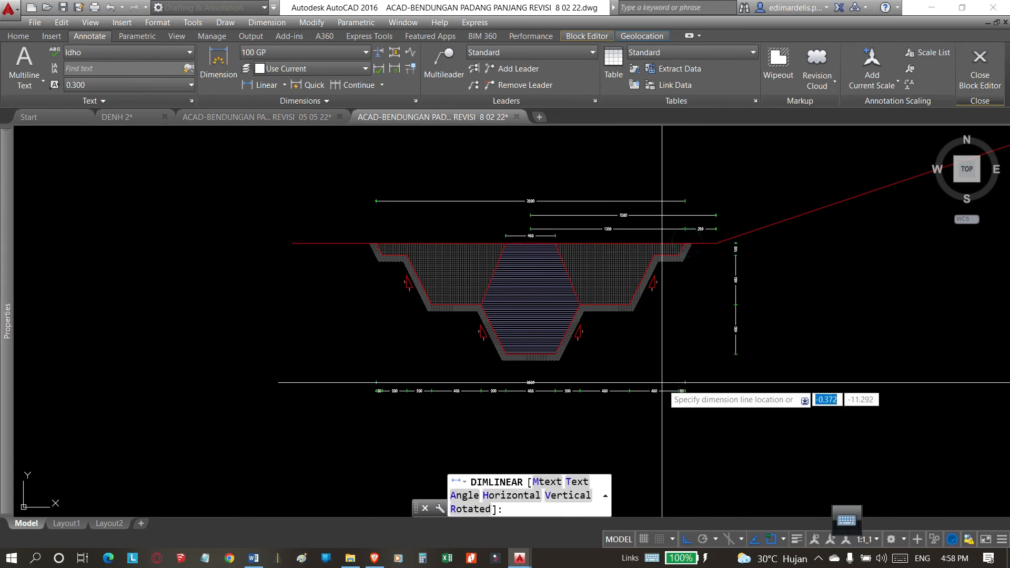
left_click(682, 413)
Add a linear dimension from the toe of the right embankment slope to the trench's top-left corner, placed above the existing upper dimensions.
scroll(726, 269, "up", 2)
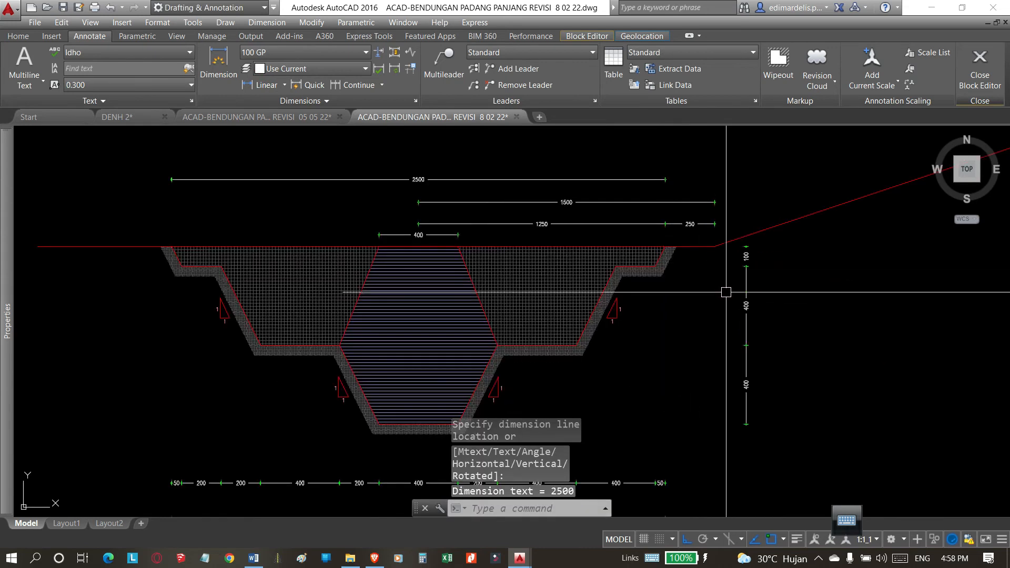
key("Return")
left_click(715, 246)
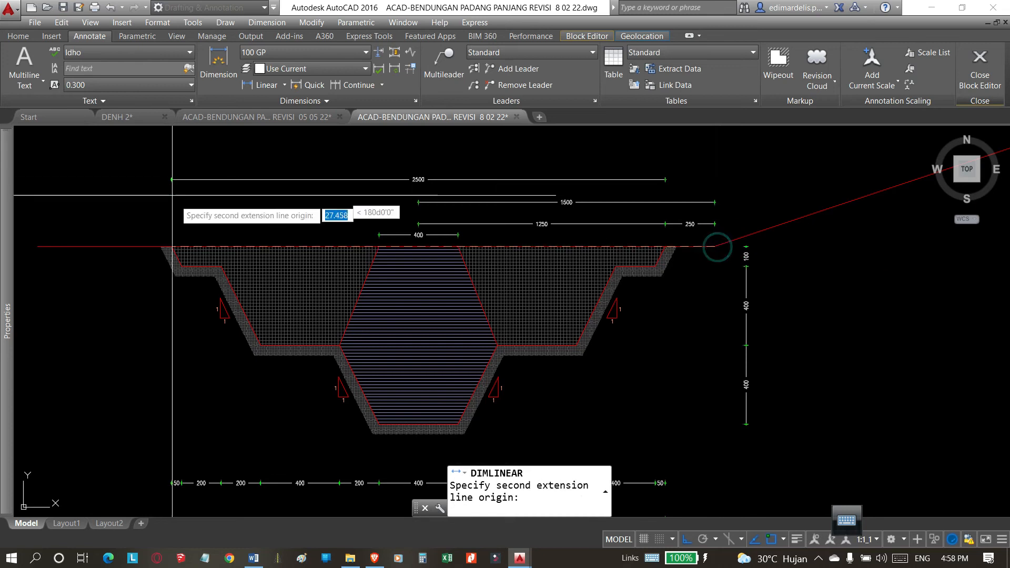
left_click(172, 246)
scroll(215, 215, "down", 2)
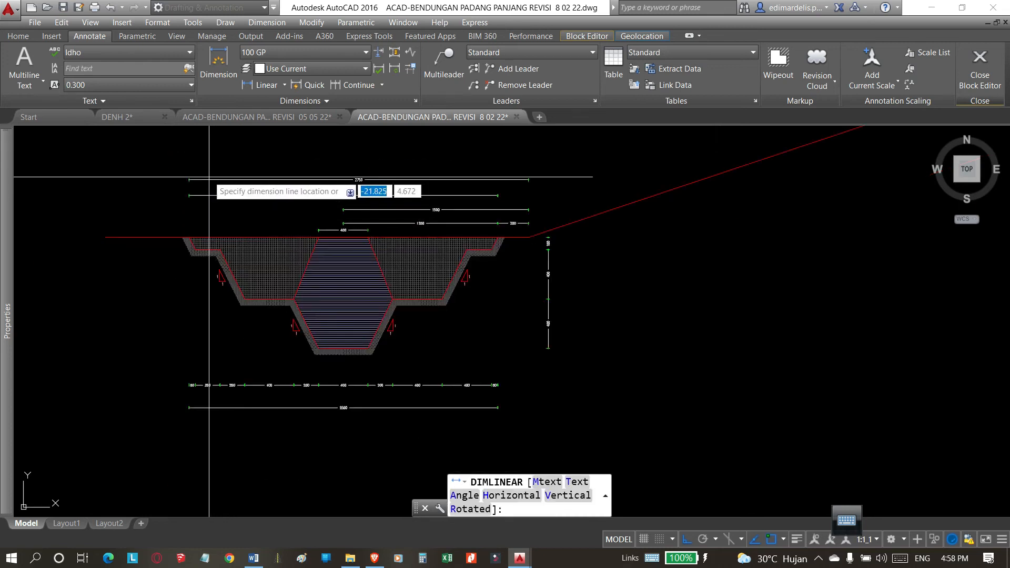
left_click(205, 168)
scroll(205, 168, "up", 2)
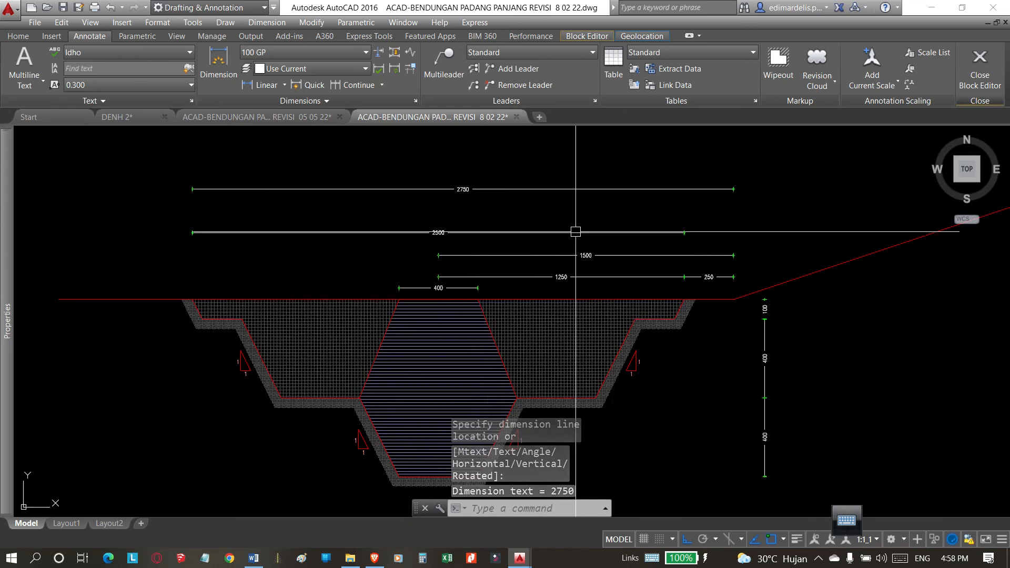
Review the fully dimensioned stepped trench section and its position relative to the older trench section above.
scroll(568, 222, "down", 2)
scroll(569, 244, "down", 4)
scroll(642, 246, "up", 4)
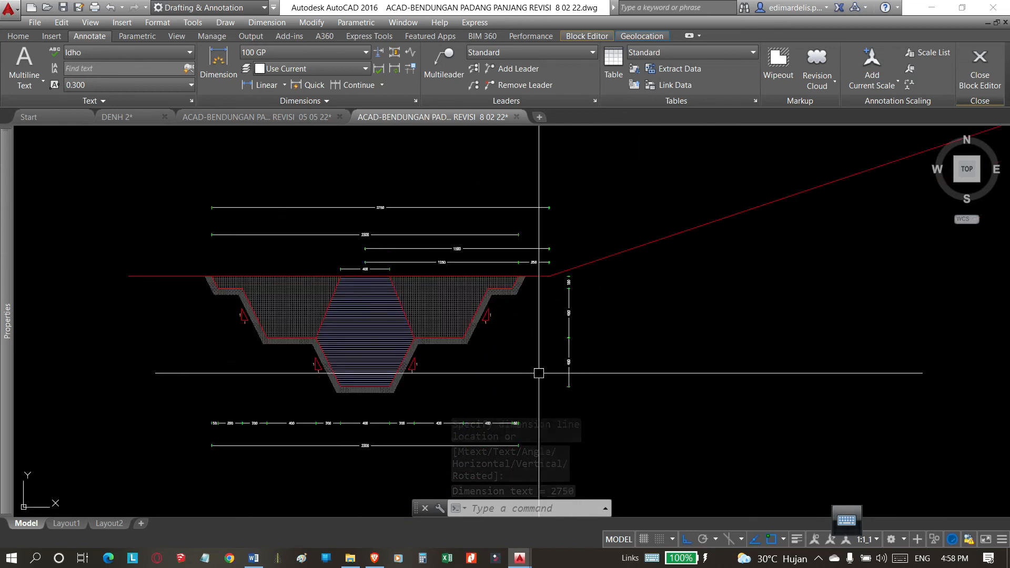
middle_click_drag(612, 326, 663, 295)
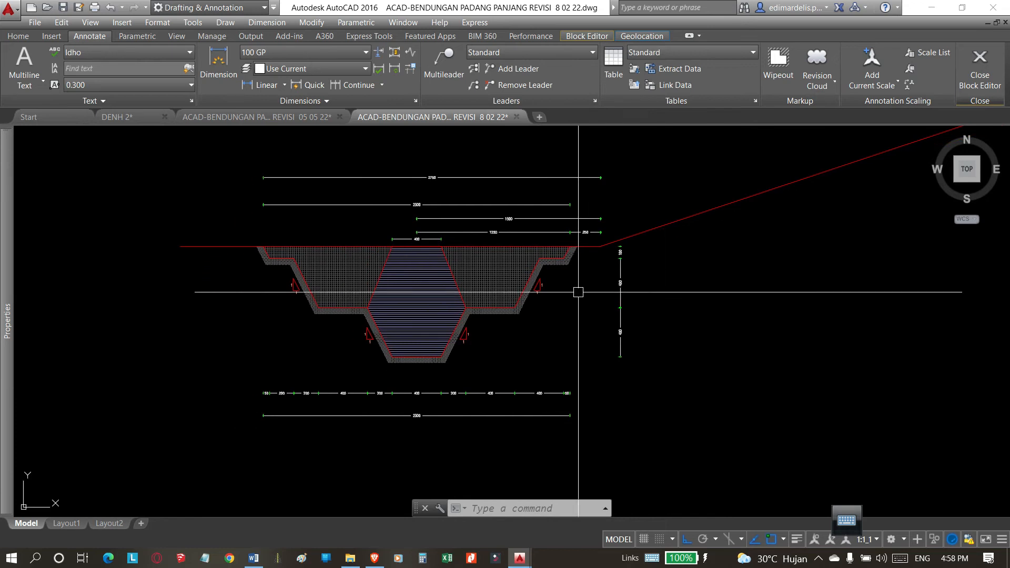
middle_click_drag(559, 336, 652, 360)
scroll(502, 336, "down", 2)
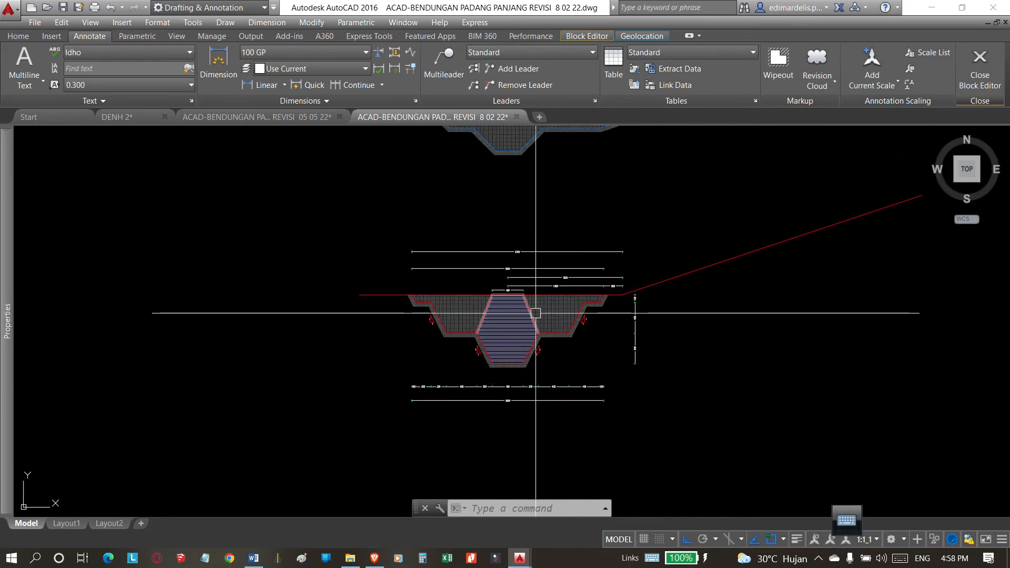
scroll(519, 322, "up", 4)
middle_click_drag(591, 338, 597, 311)
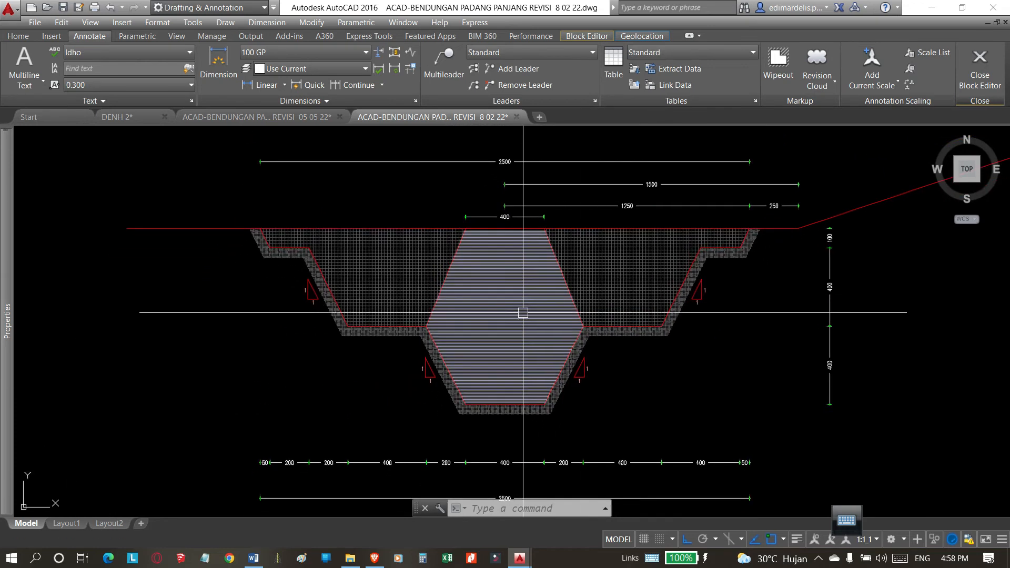
scroll(568, 279, "down", 4)
scroll(511, 341, "up", 2)
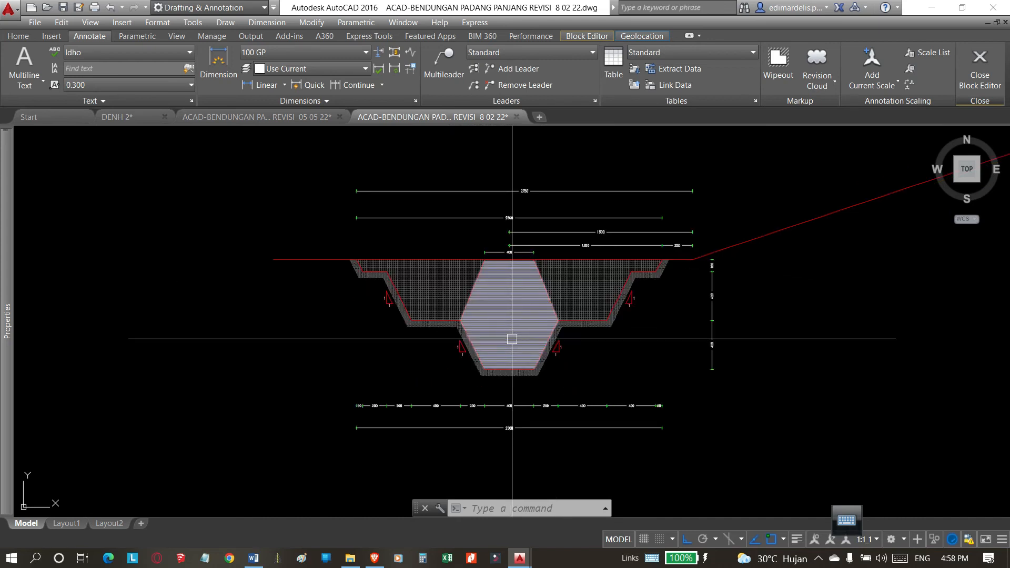
scroll(473, 342, "down", 6)
scroll(518, 273, "up", 4)
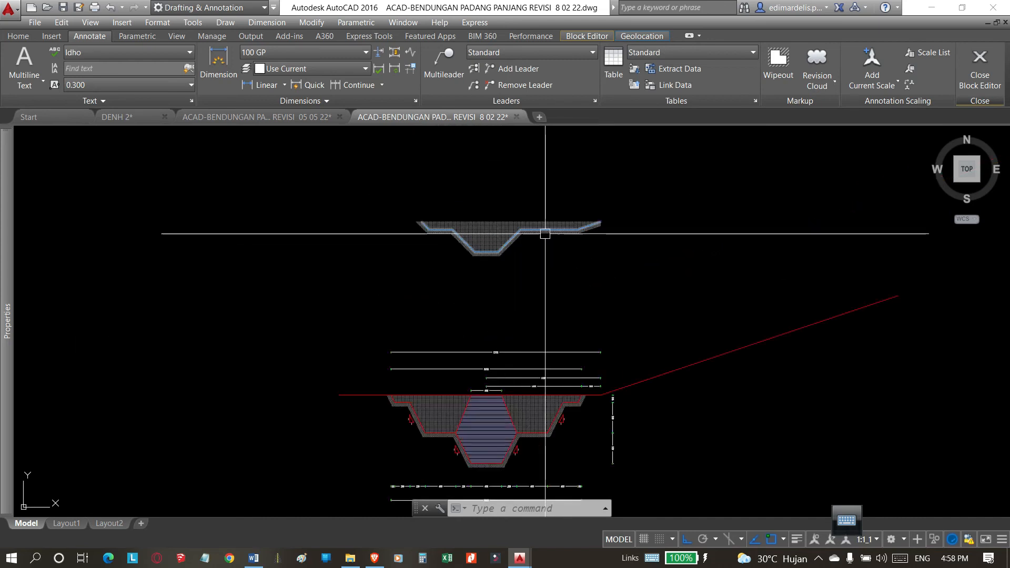
Erase the older trench section and its hatches above the newly dimensioned stepped section.
left_click(657, 206)
left_click(323, 291)
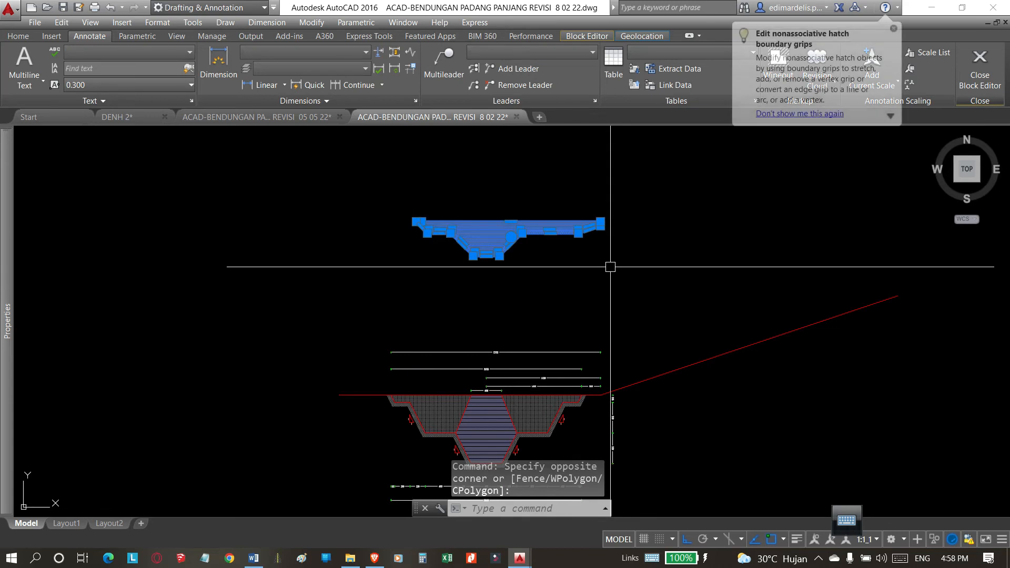
type("E")
key("Return")
Try the 100 sc 500 dimension style on the 400 dimension directly beneath the trench floor.
scroll(552, 237, "down", 3)
scroll(519, 407, "up", 5)
scroll(518, 407, "up", 6)
left_click(497, 276)
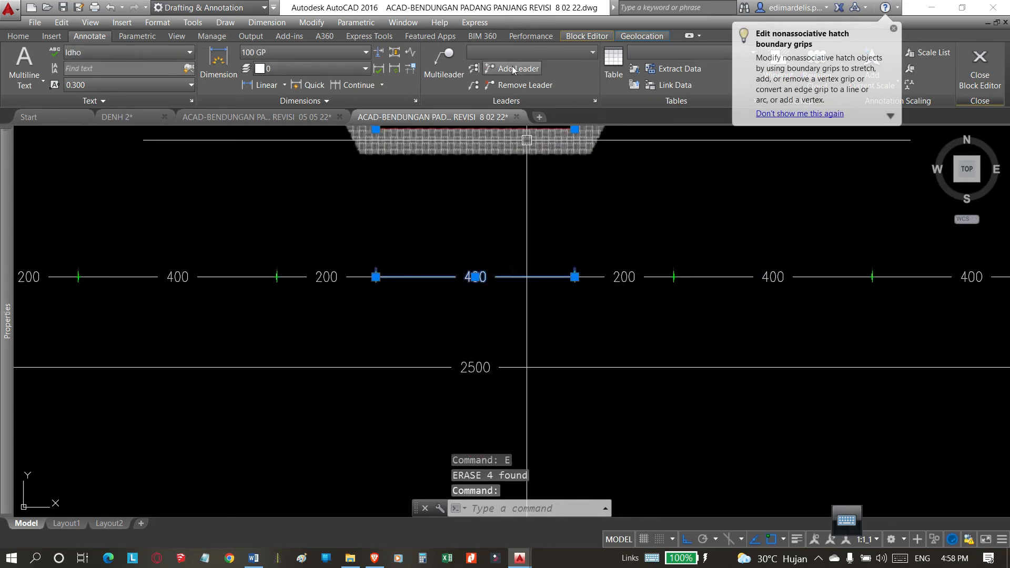
left_click(27, 37)
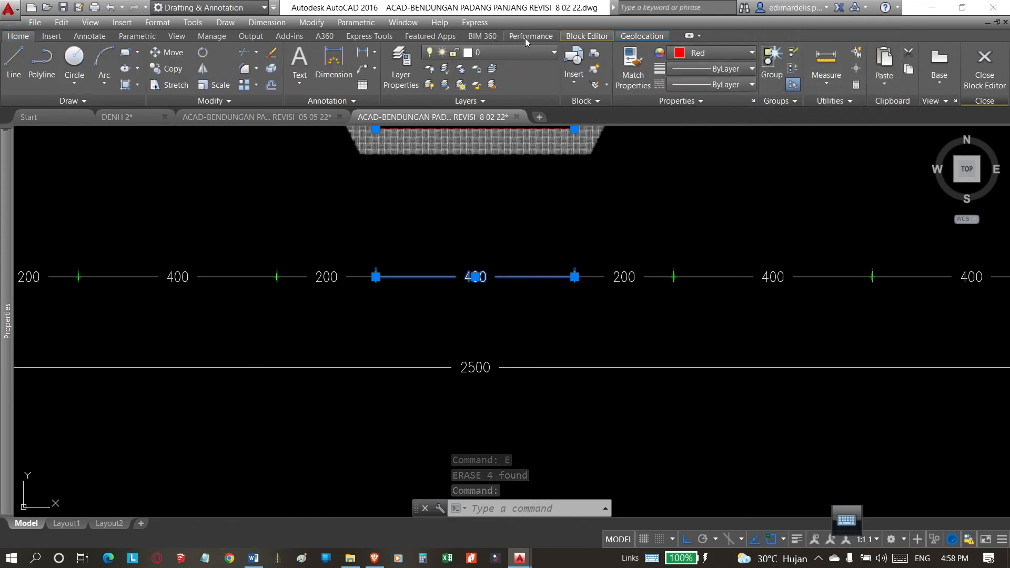
left_click(499, 141)
left_click(418, 216)
left_click(87, 36)
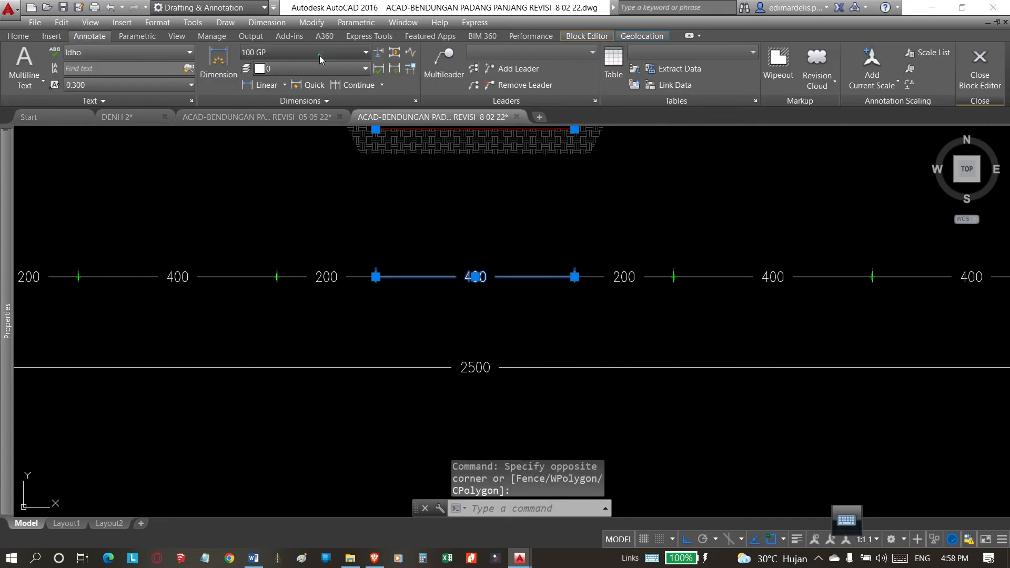
left_click(334, 53)
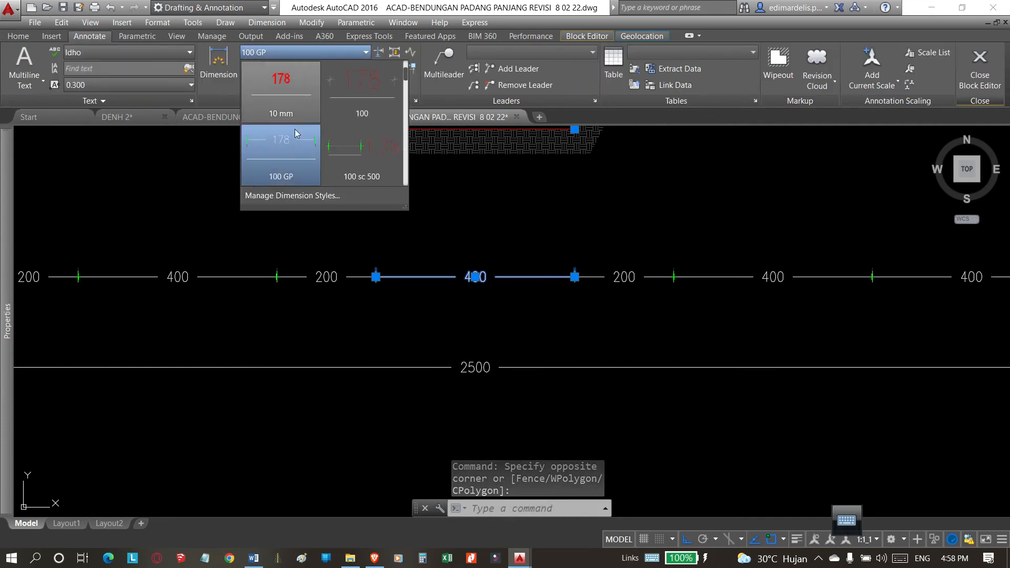
left_click(363, 171)
scroll(458, 340, "down", 5)
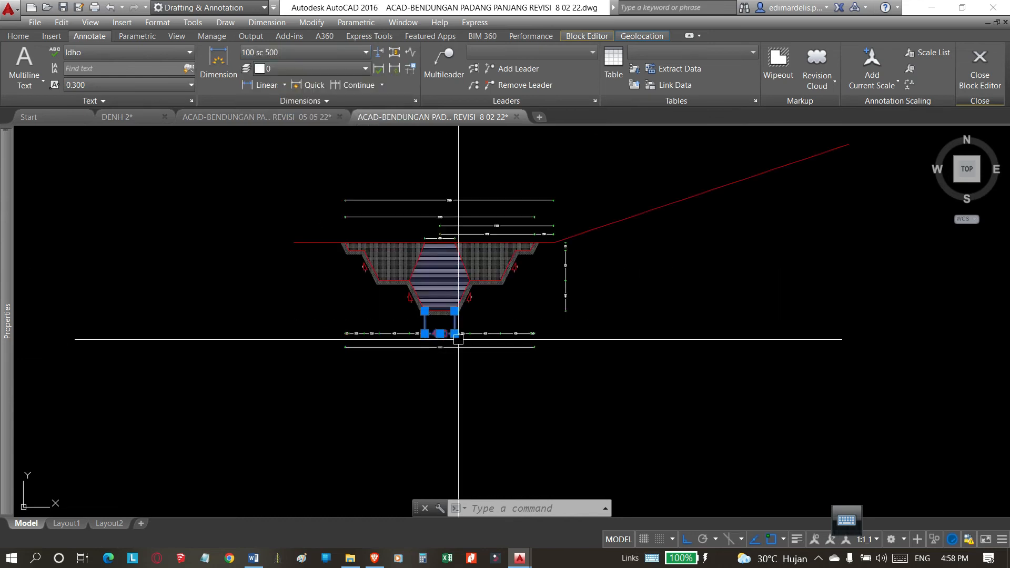
scroll(458, 339, "up", 5)
scroll(466, 340, "down", 2)
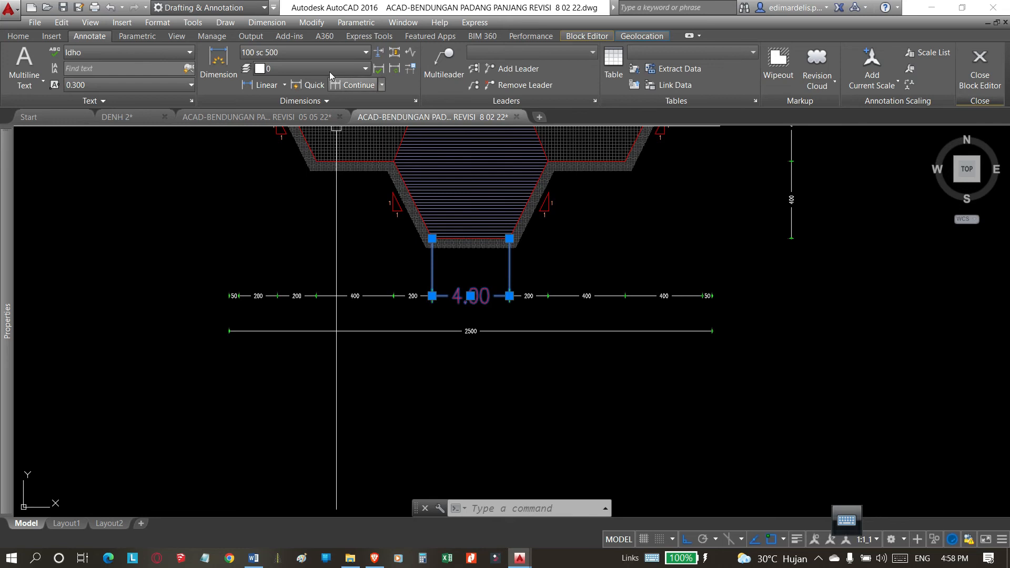
Set the dimension style of the 400 dimension beneath the trench floor to 100.
left_click(326, 57)
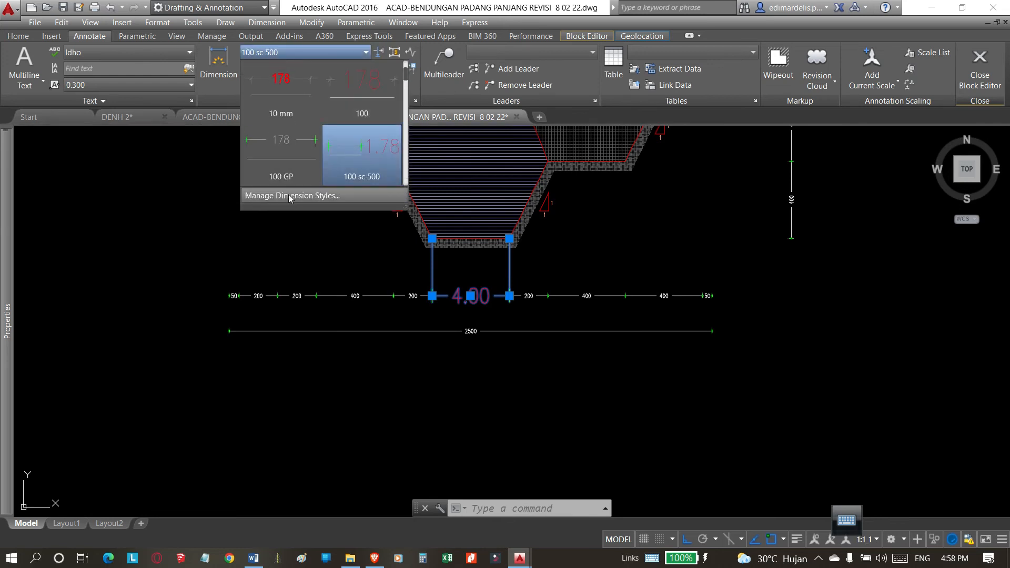
left_click(361, 101)
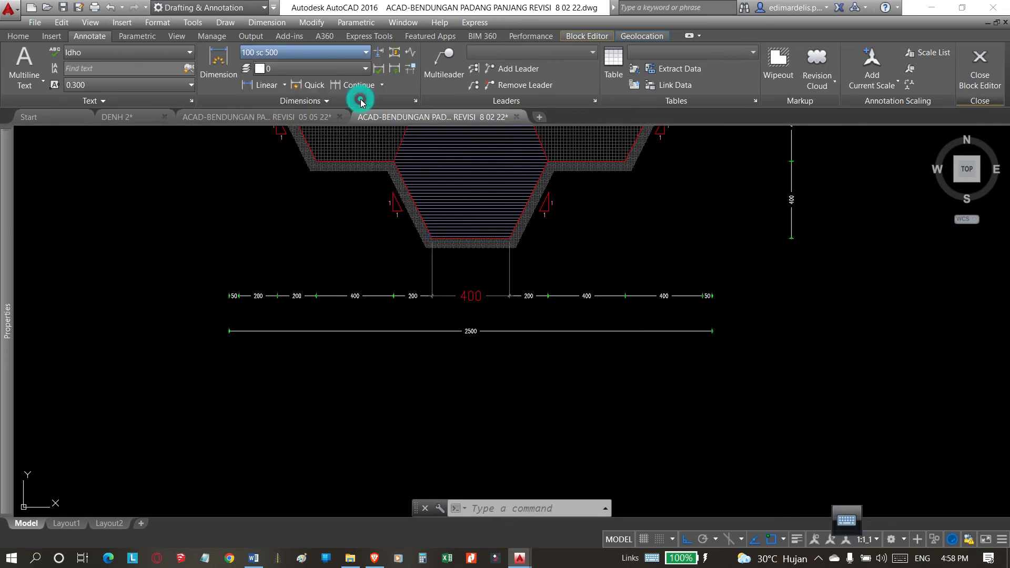
left_click(502, 321)
key("Escape")
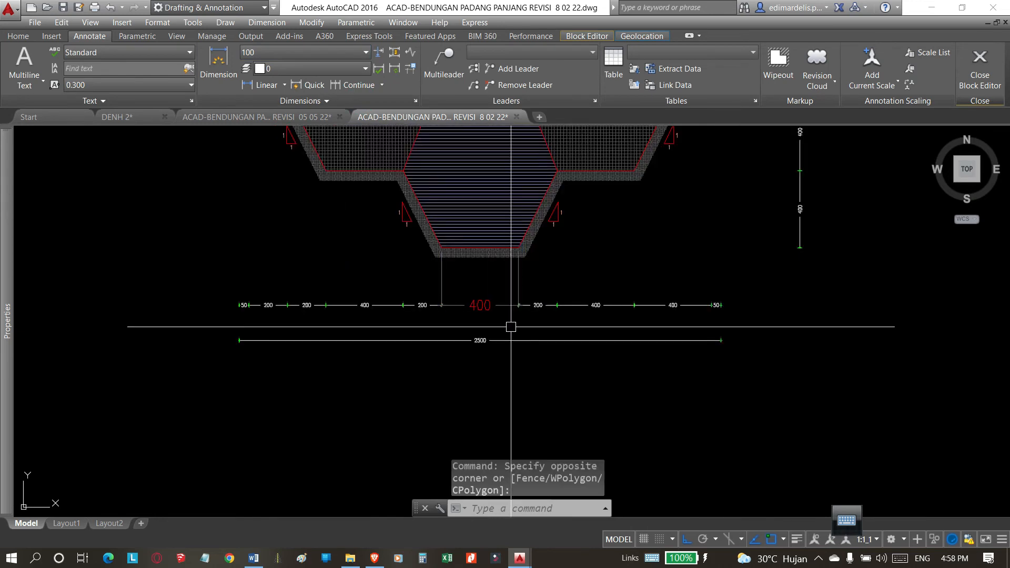
scroll(502, 321, "up", 4)
type("ma")
key("Return")
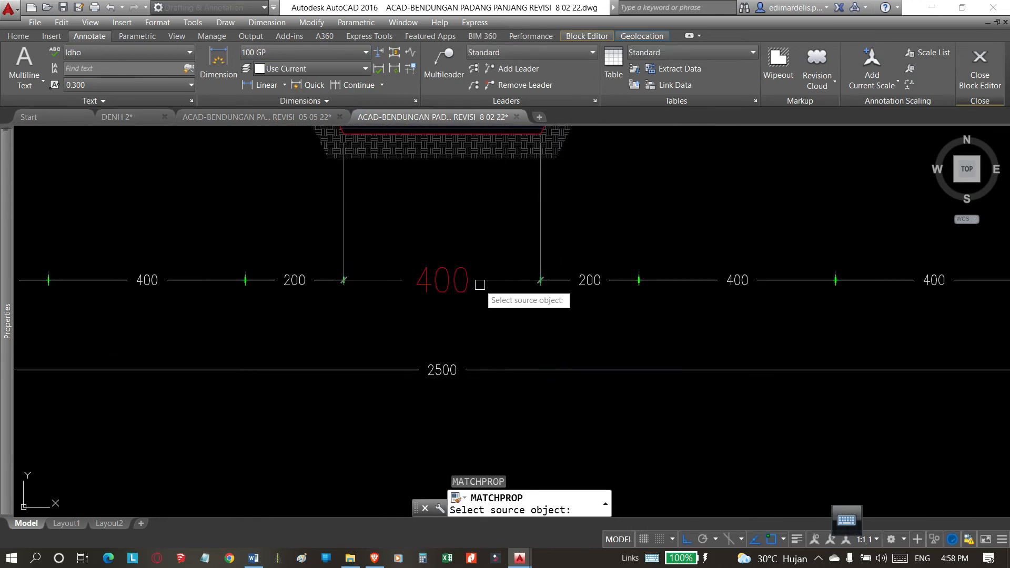
left_click(474, 281)
scroll(471, 281, "down", 4)
left_click(792, 276)
left_click(713, 272)
key("Escape")
Match the restyled 400 dimension's properties onto the lower dimension chain and the overall dimension below it.
type("Ma")
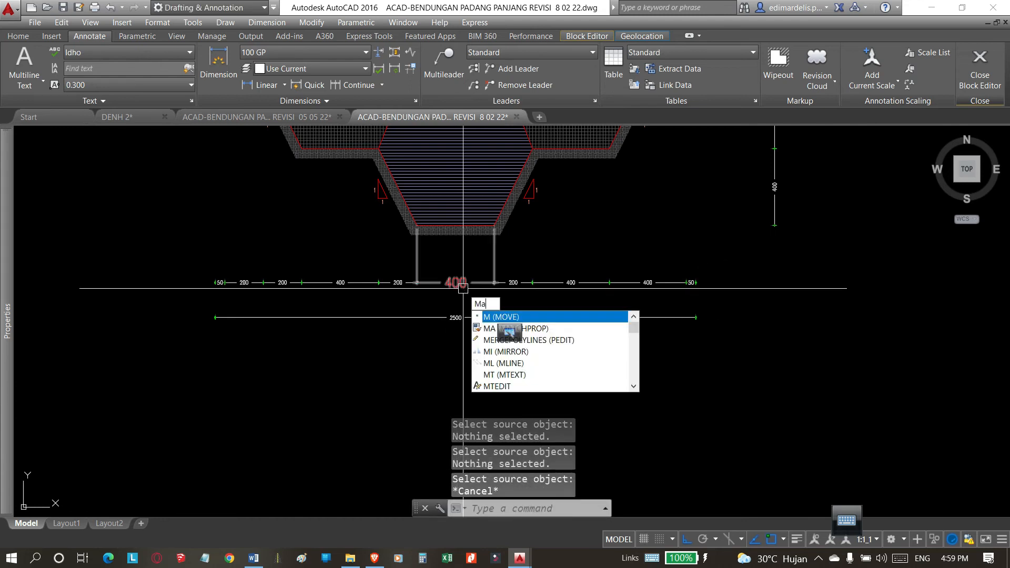
key("Return")
left_click(462, 284)
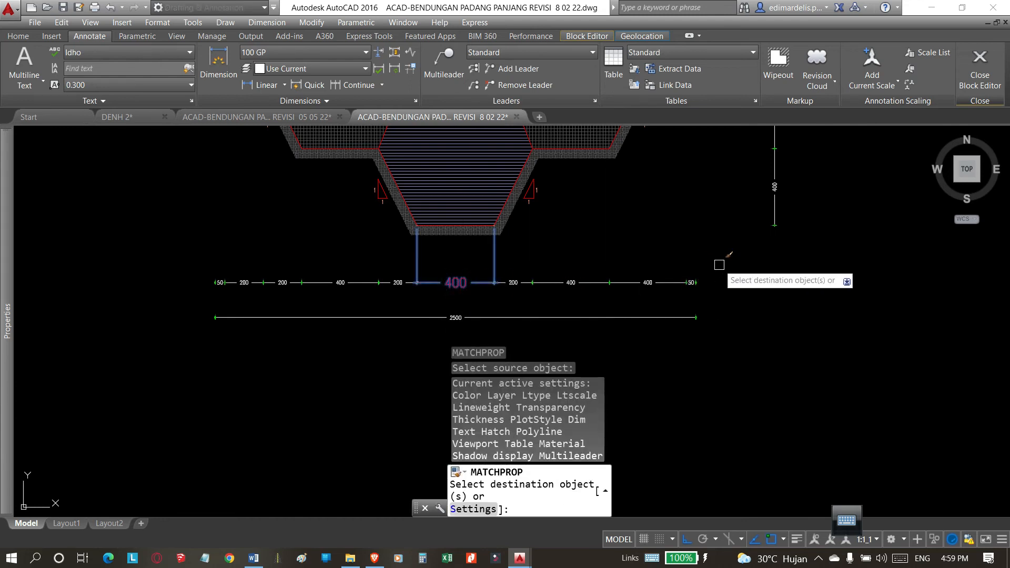
left_click(725, 276)
left_click(173, 345)
Apply the same matched properties to the three vertical dimensions beside the trench.
scroll(174, 345, "down", 3)
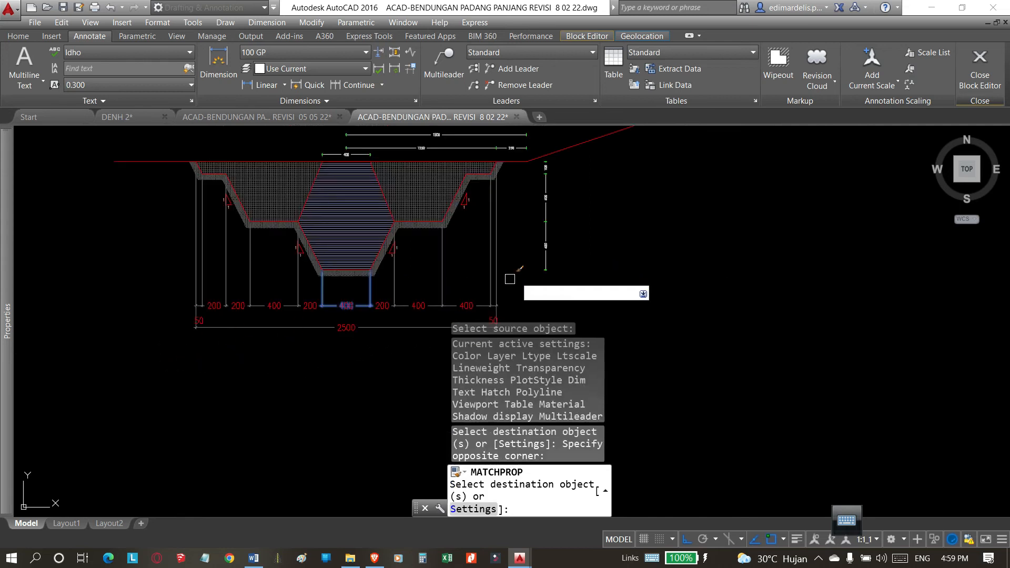
left_click(587, 159)
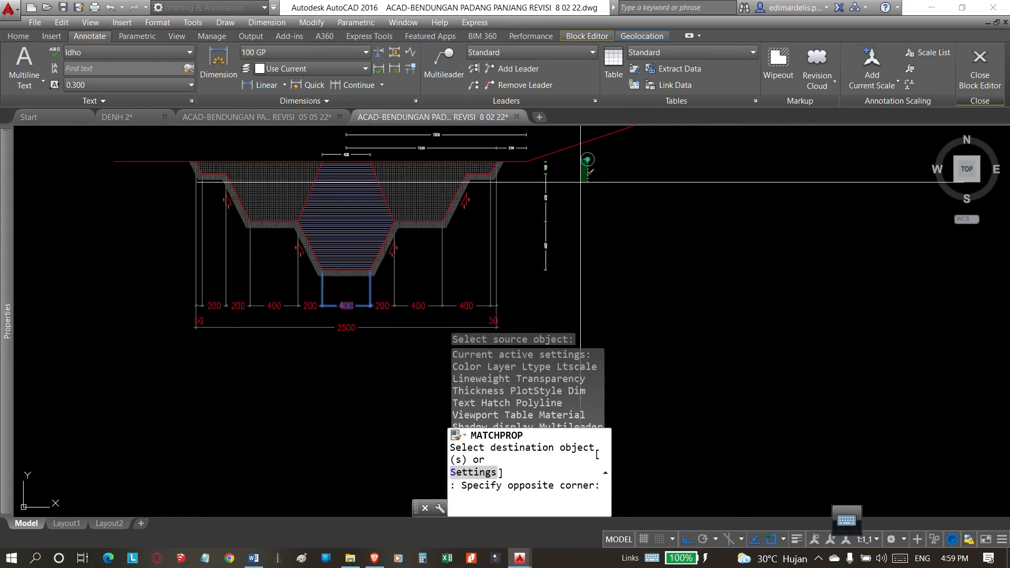
left_click(538, 265)
Apply the same matched properties to all horizontal dimensions above the trench, including the 250 dimension, and finish matching.
scroll(541, 266, "up", 2)
scroll(519, 203, "down", 2)
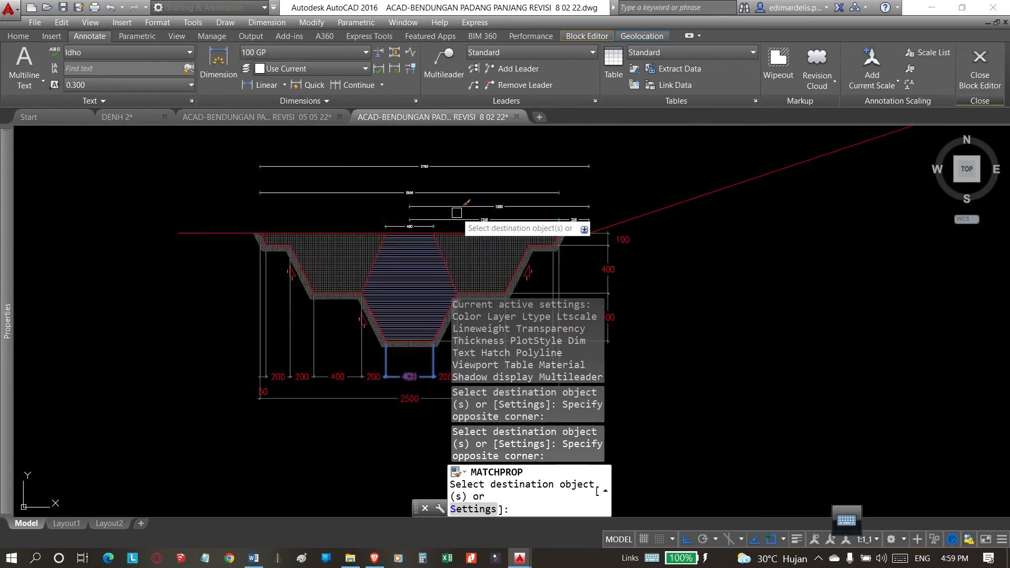
left_click(508, 156)
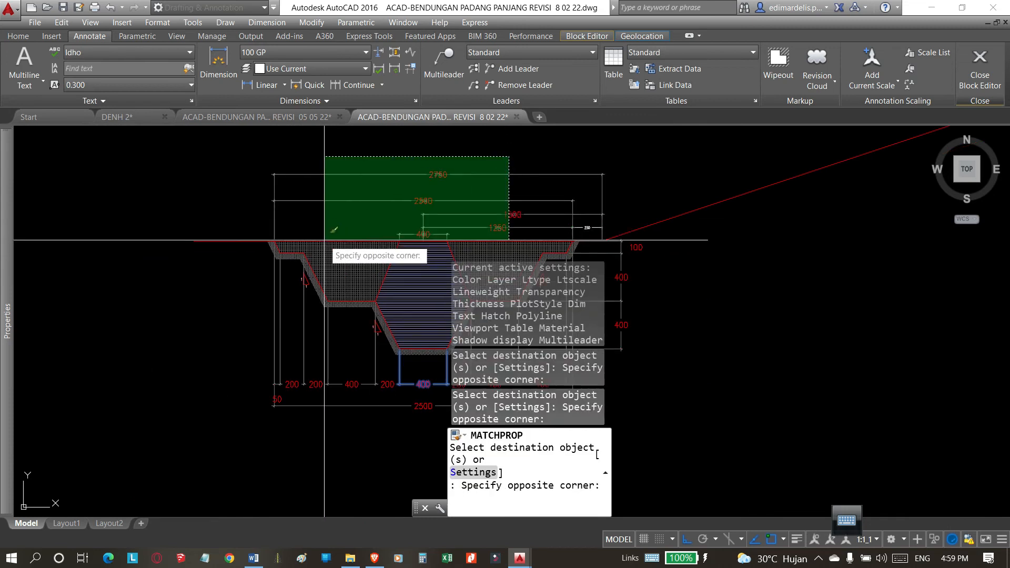
left_click(324, 237)
scroll(596, 235, "up", 5)
left_click(600, 129)
left_click(526, 213)
scroll(521, 213, "down", 5)
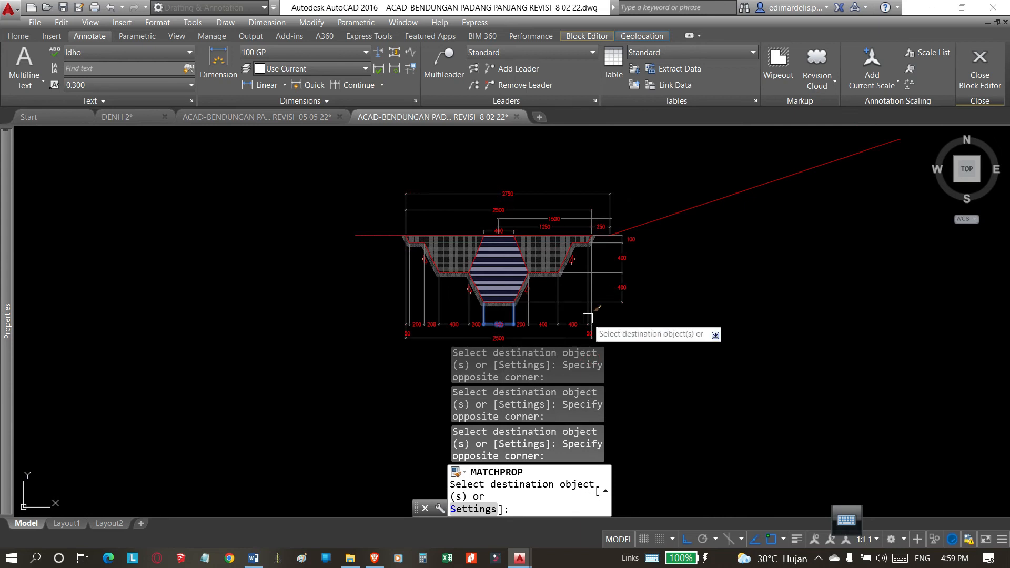
middle_click_drag(633, 310, 636, 244)
scroll(626, 251, "up", 2)
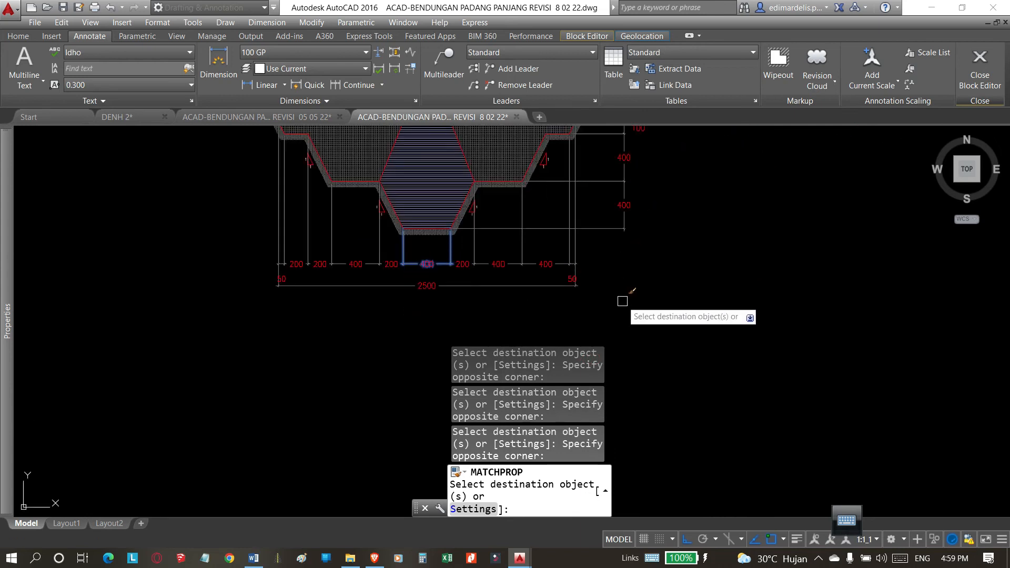
key("Return")
Try moving the text of the right-end 50 dimension up, just beneath its dimension line.
scroll(556, 288, "down", 3)
scroll(582, 271, "up", 5)
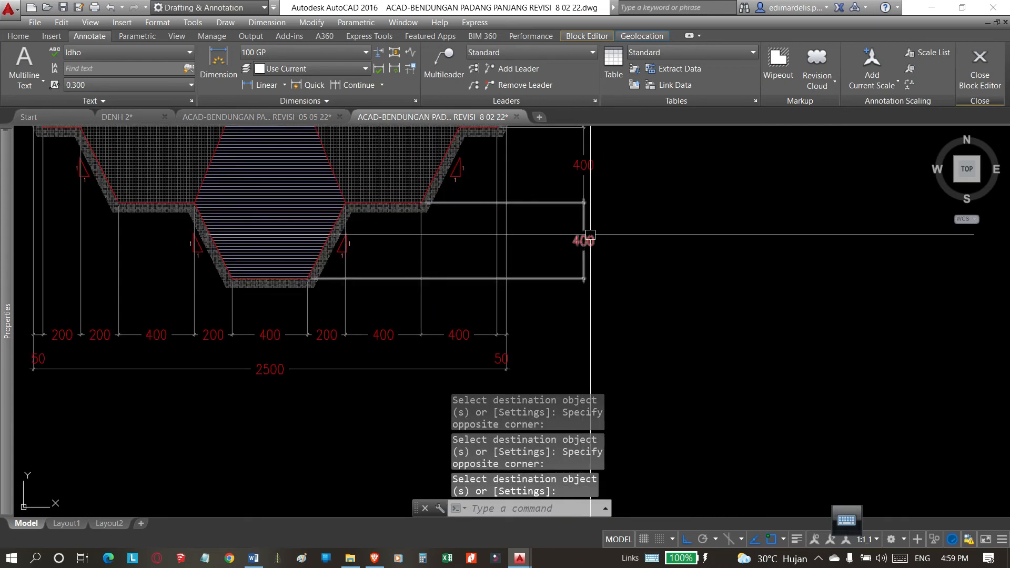
scroll(584, 152, "up", 2)
scroll(534, 266, "down", 4)
scroll(526, 274, "up", 6)
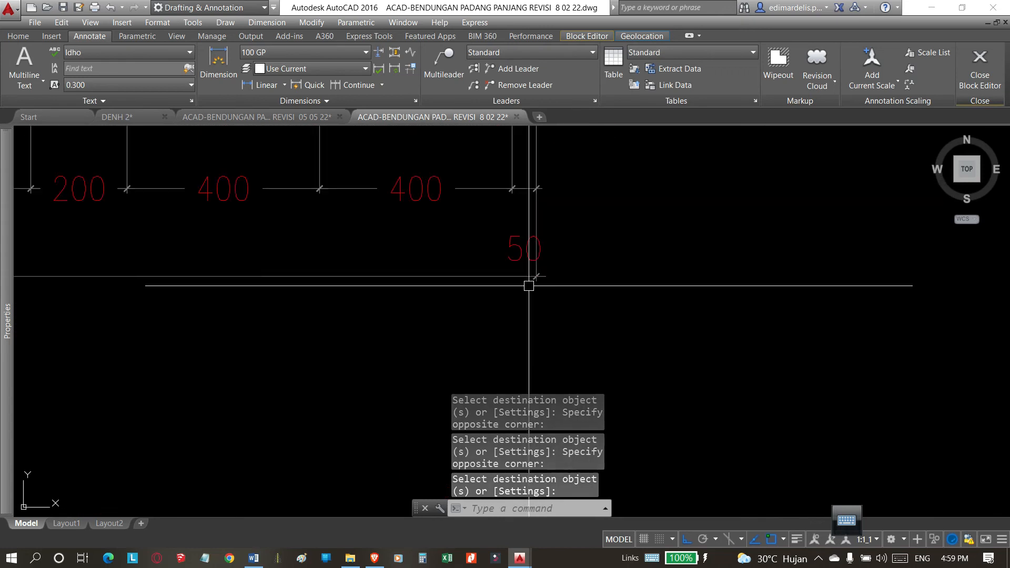
left_click(520, 250)
left_click(521, 250)
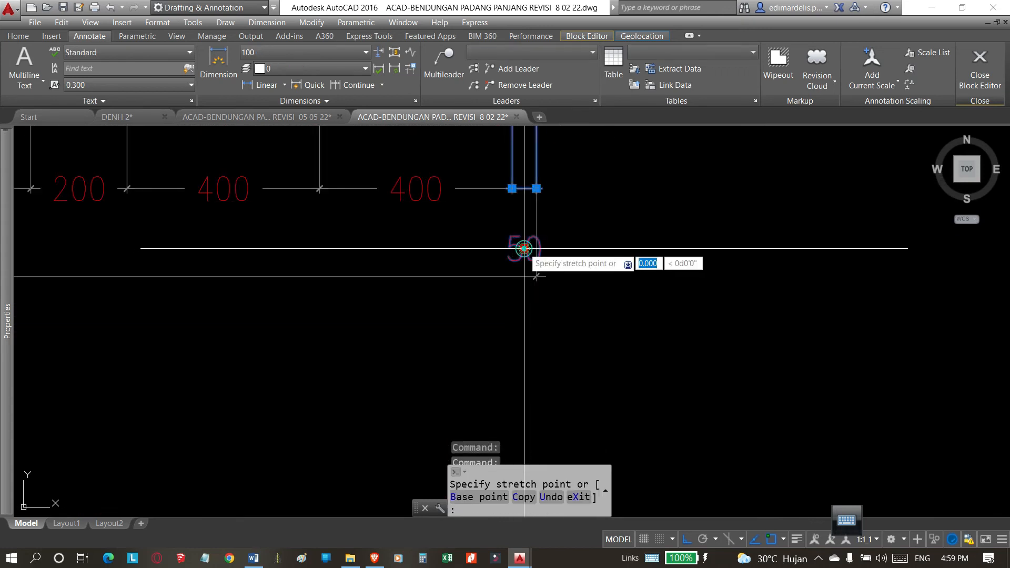
scroll(523, 253, "up", 2)
key("Escape")
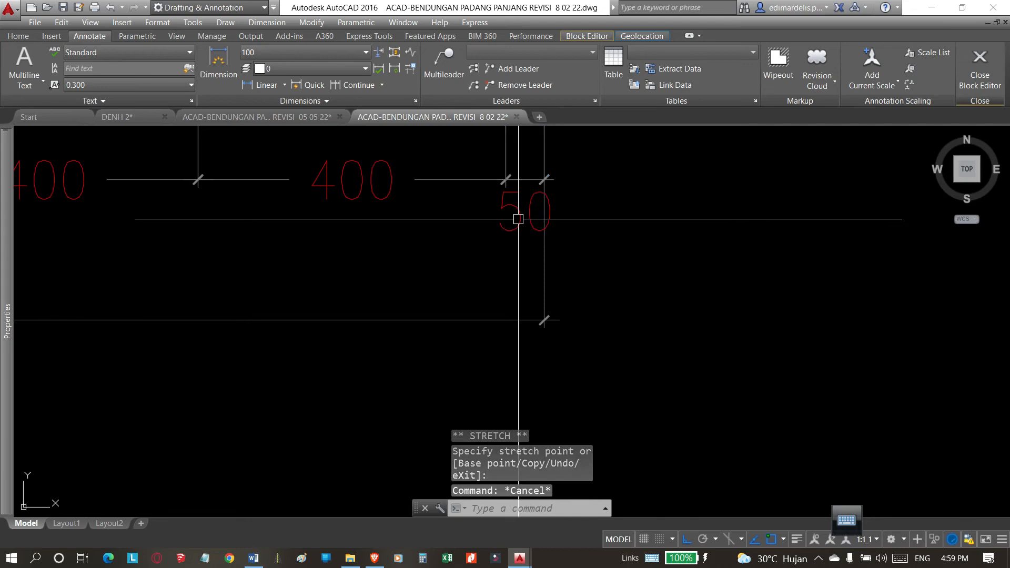
Inspect the right-end 50 dimension's text and fit properties, and try moving its text outside the extension lines.
mouse_move(7, 278)
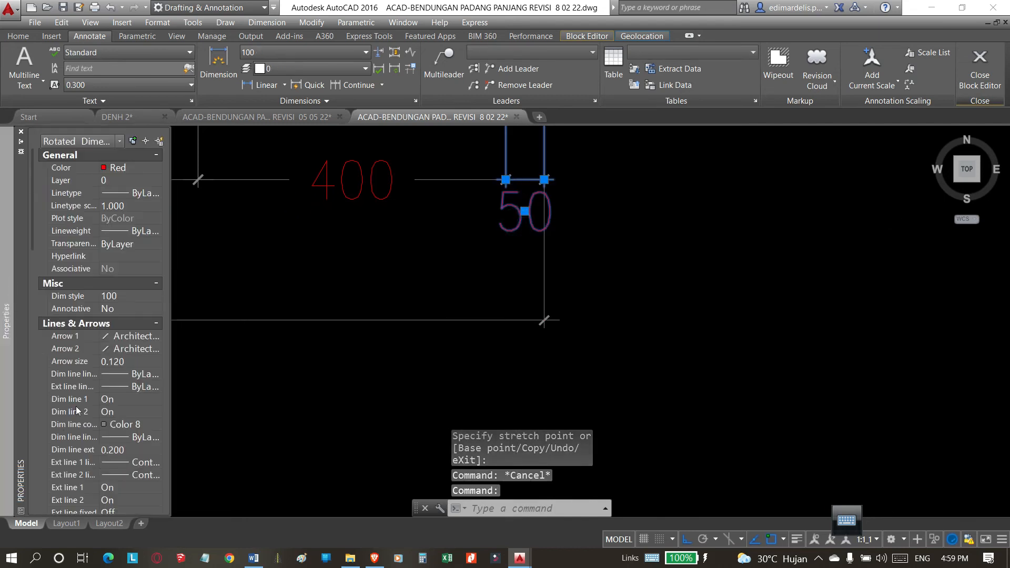
scroll(76, 407, "down", 10)
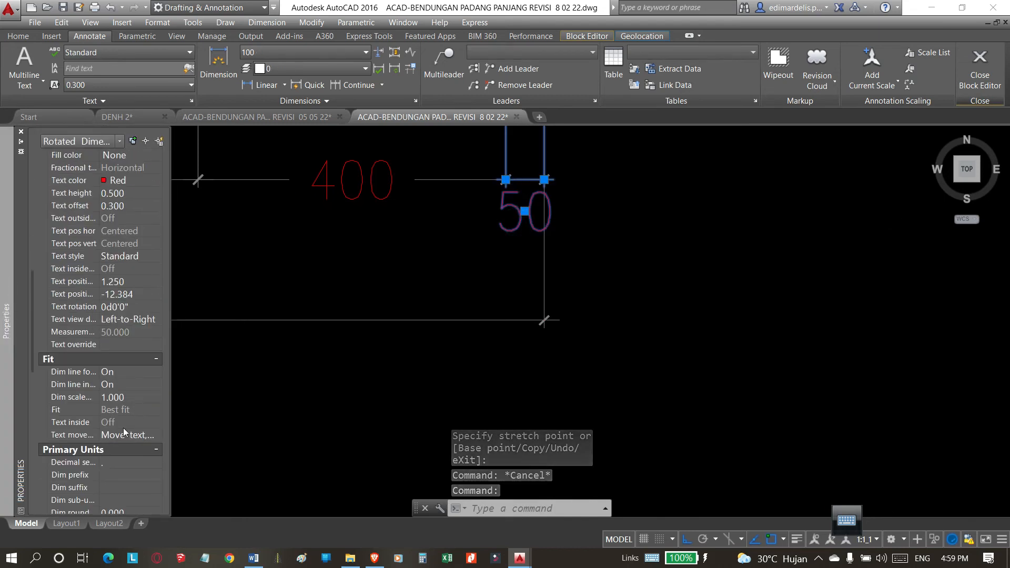
left_click(524, 210)
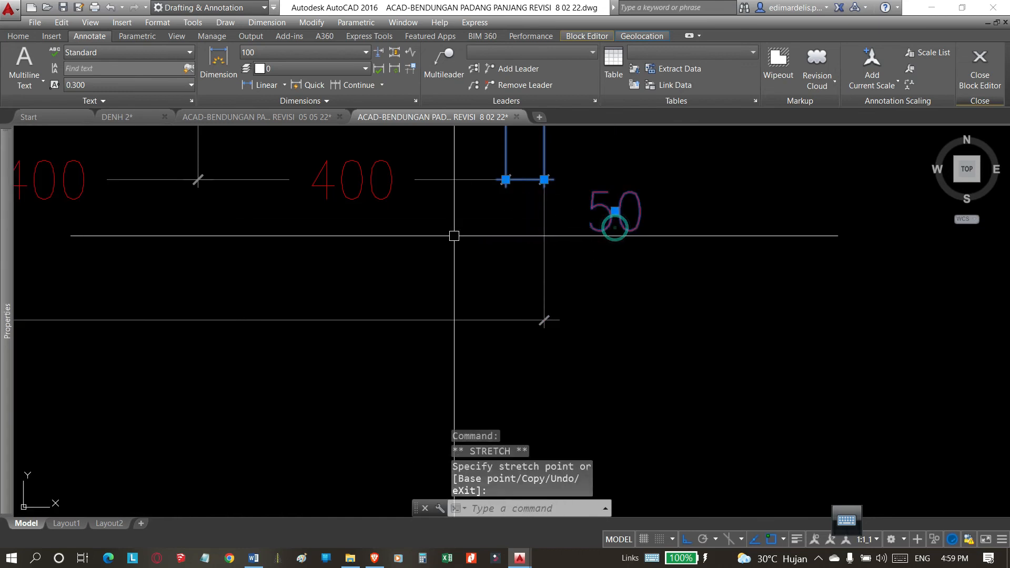
key("Escape")
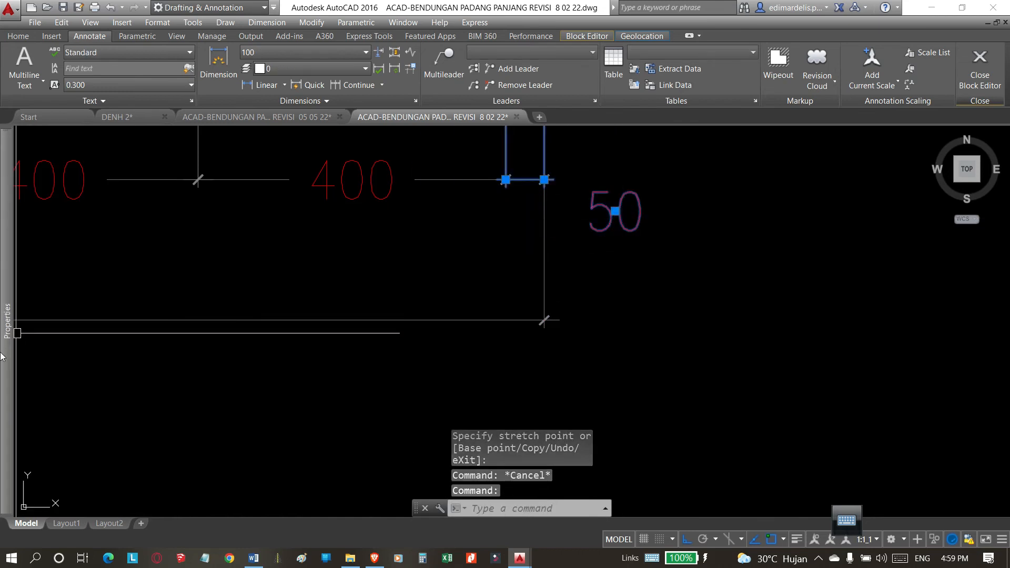
Place the right-end 50 dimension's text on its dimension line, centred between the extension lines.
mouse_move(7, 328)
scroll(87, 417, "down", 9)
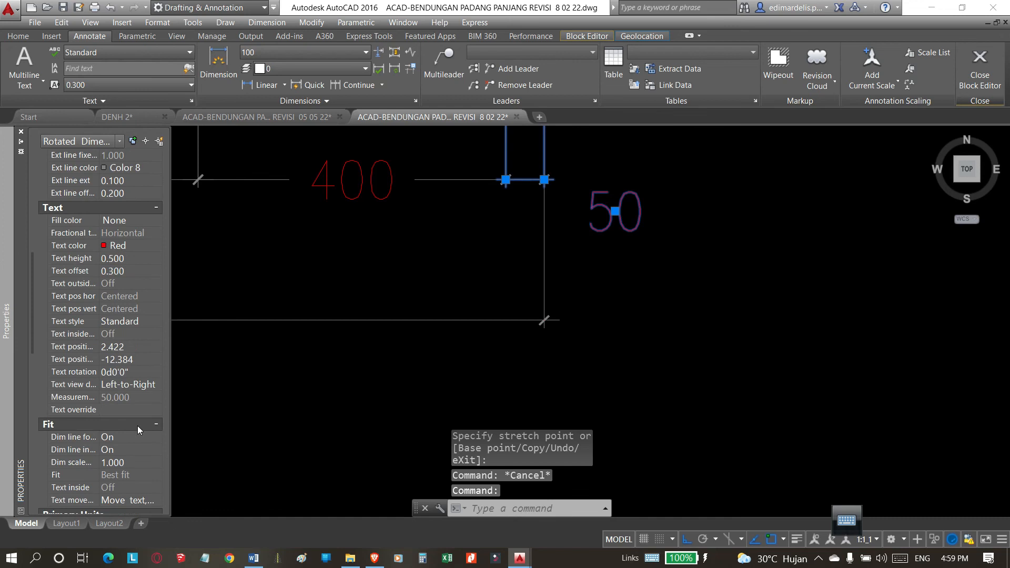
left_click(615, 211)
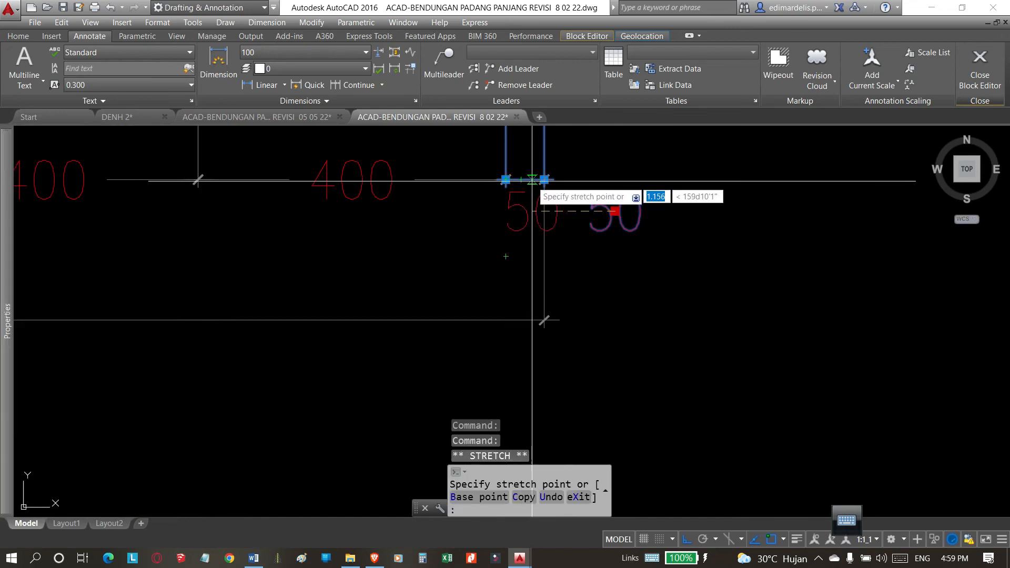
scroll(706, 281, "down", 6)
scroll(582, 275, "down", 4)
scroll(593, 278, "up", 10)
key("Escape")
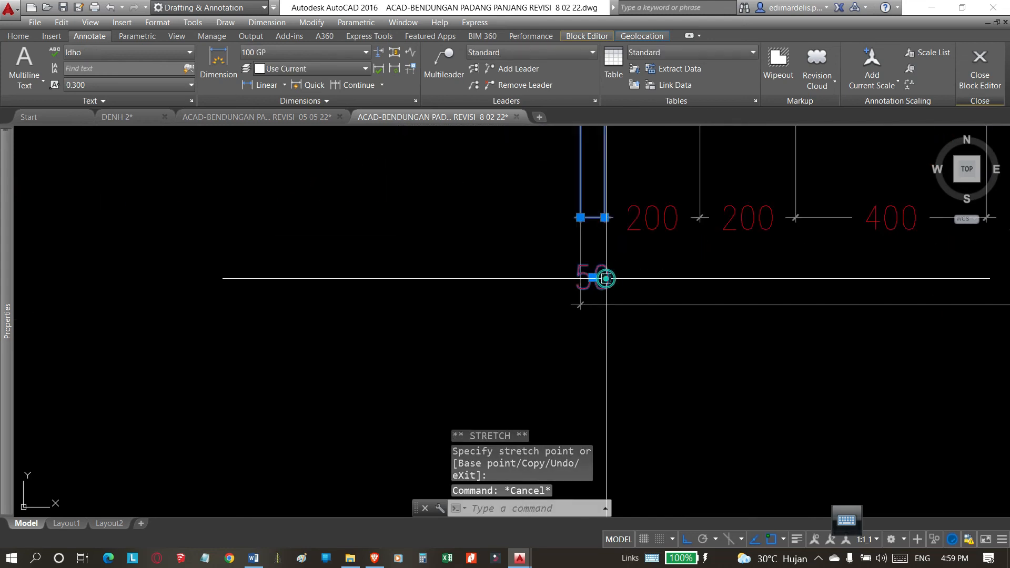
Move the left-end 50 dimension's text onto the midpoint of its dimension line.
left_click(592, 277)
scroll(586, 222, "up", 6)
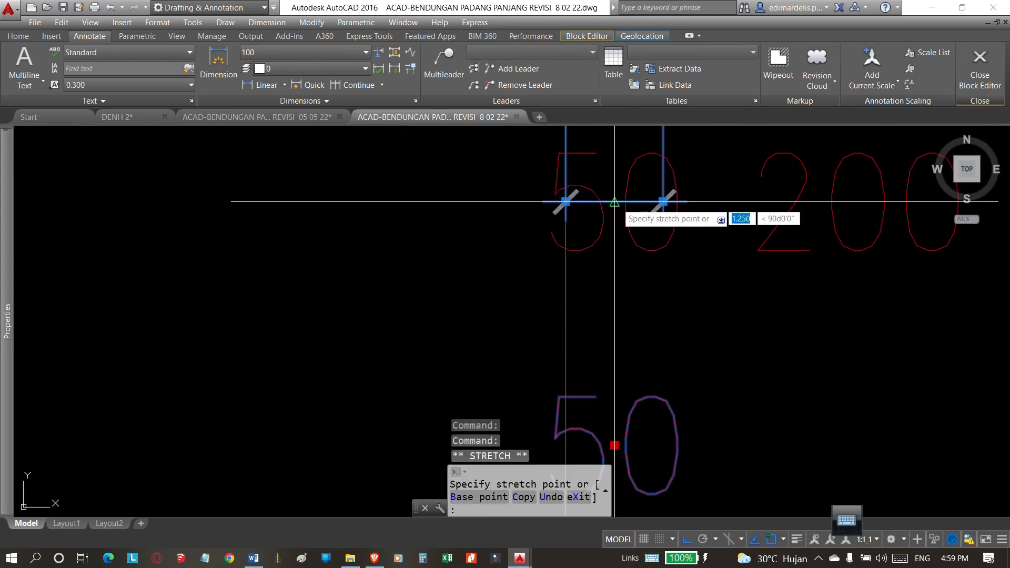
left_click(613, 203)
scroll(424, 237, "down", 6)
scroll(421, 313, "down", 5)
scroll(451, 218, "down", 2)
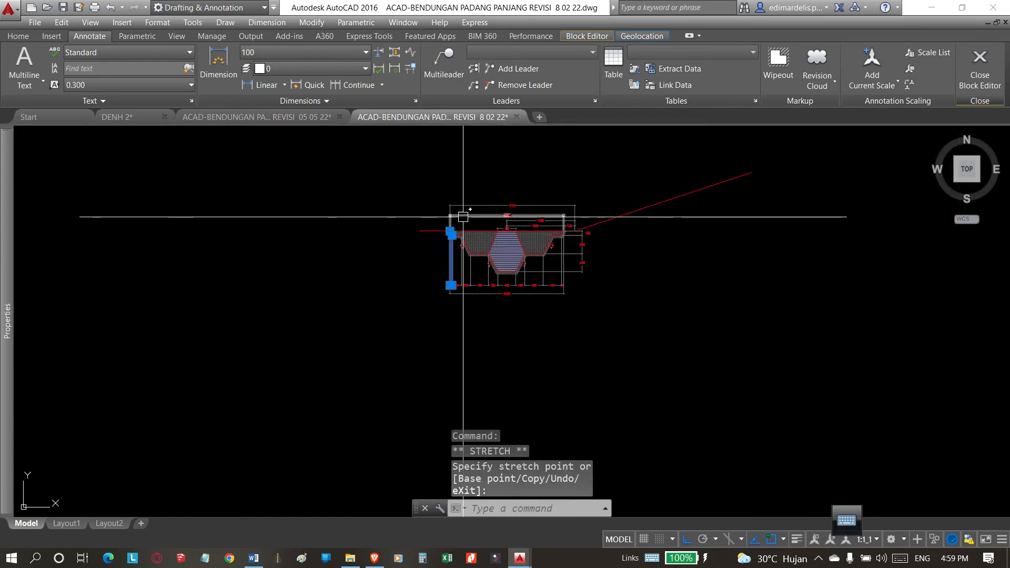
Move the 100 vertical dimension's text onto its dimension line beside the trench's upper step.
scroll(343, 237, "up", 5)
scroll(499, 244, "down", 4)
scroll(737, 251, "up", 8)
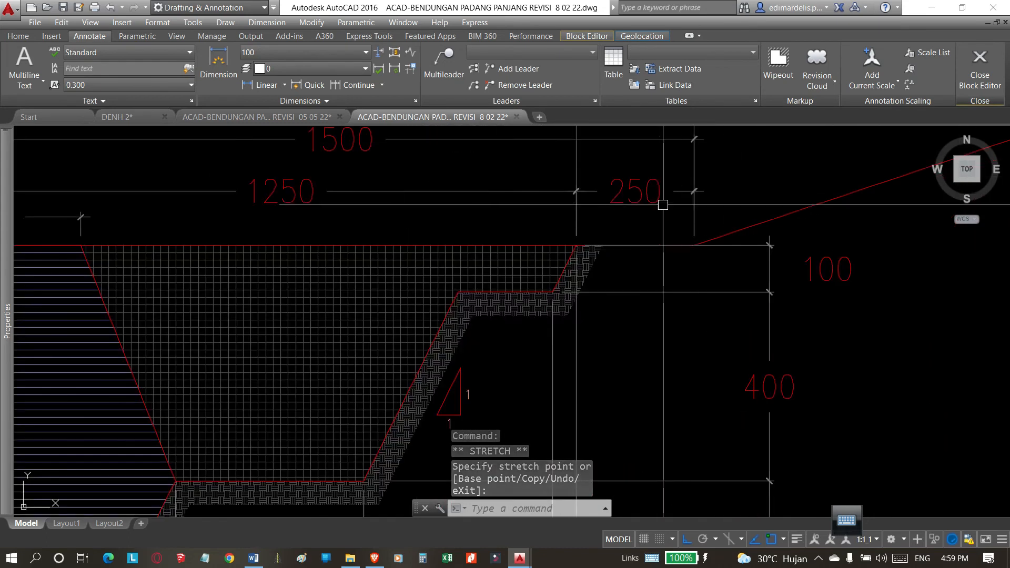
key("Escape")
left_click(702, 219)
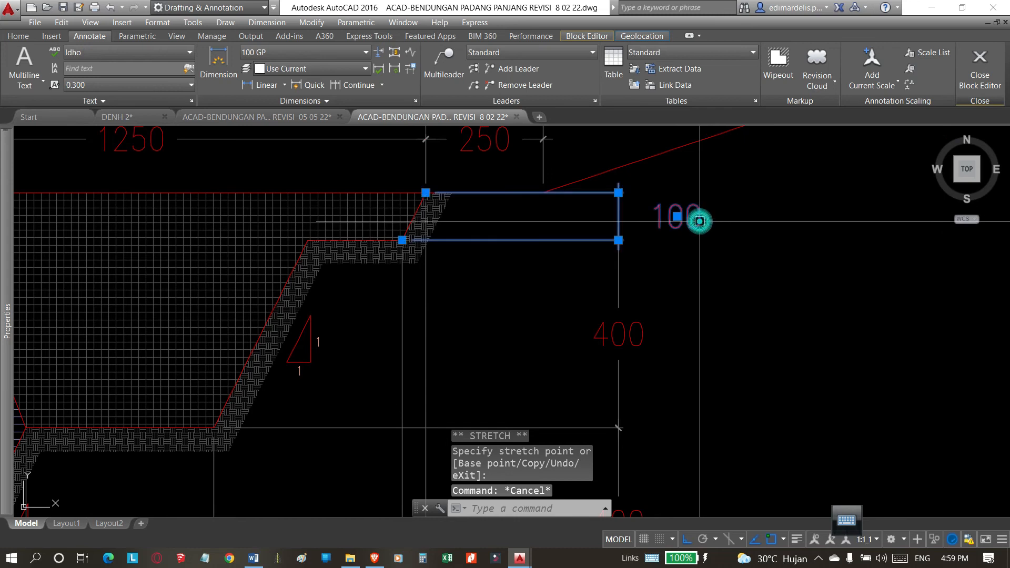
left_click(677, 217)
right_click(631, 219)
scroll(615, 224, "down", 6)
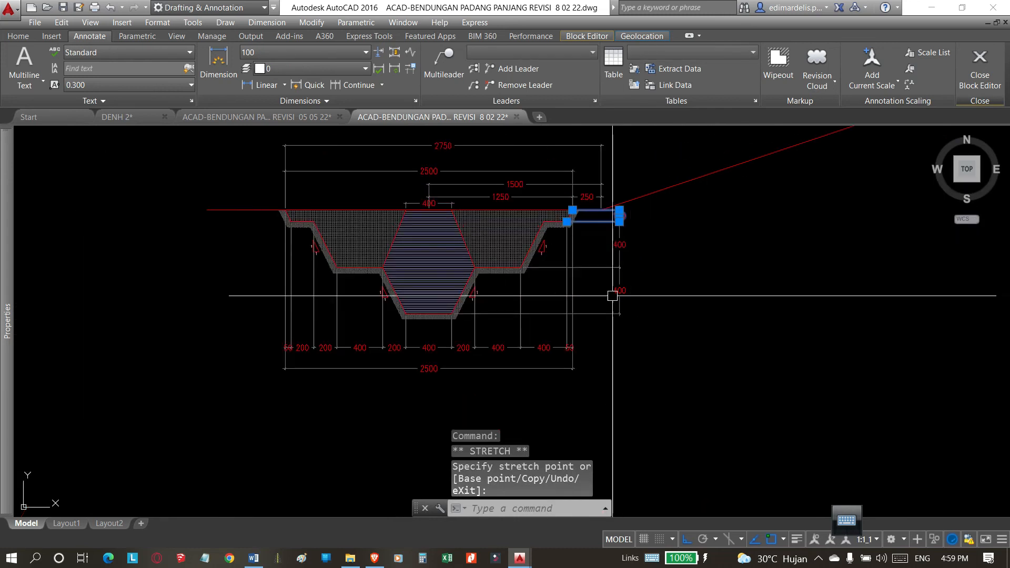
scroll(589, 363, "up", 4)
scroll(681, 313, "down", 6)
key("Escape")
middle_click_drag(479, 316, 448, 320)
scroll(389, 348, "up", 1)
scroll(422, 353, "down", 3)
scroll(486, 323, "up", 4)
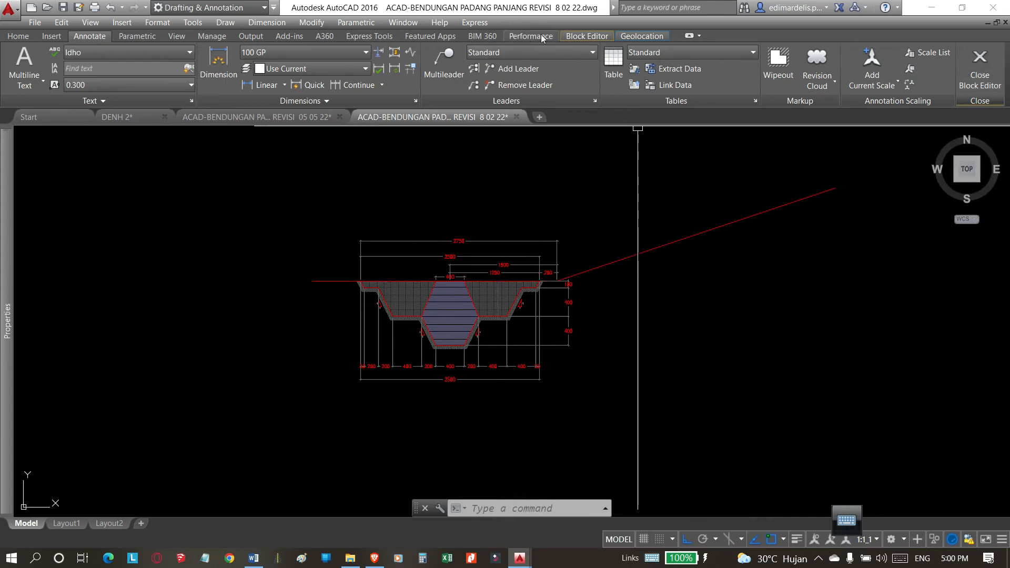
Save the changes to the pasangan geomembrane block and close the Block Editor.
left_click(643, 37)
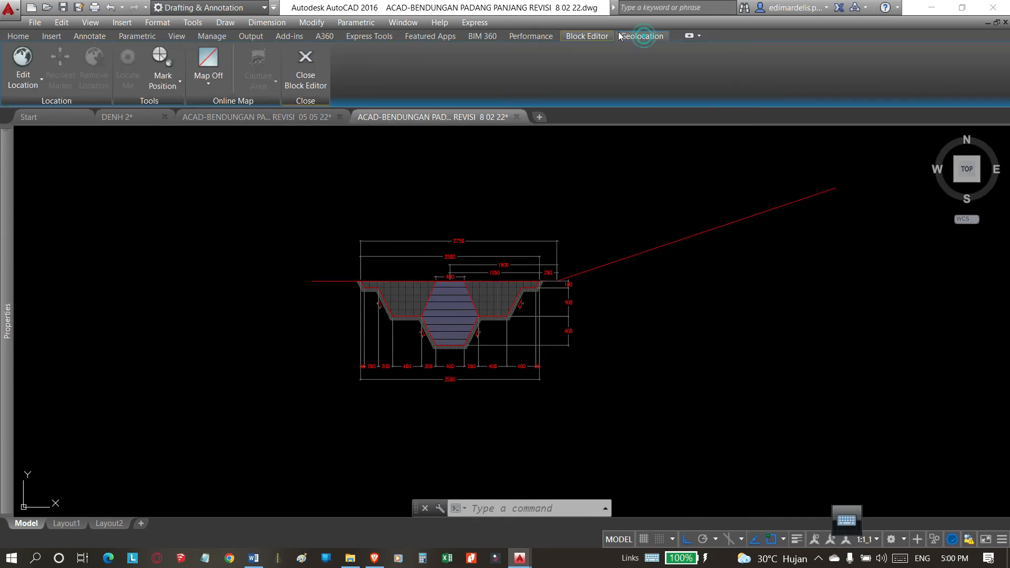
left_click(588, 35)
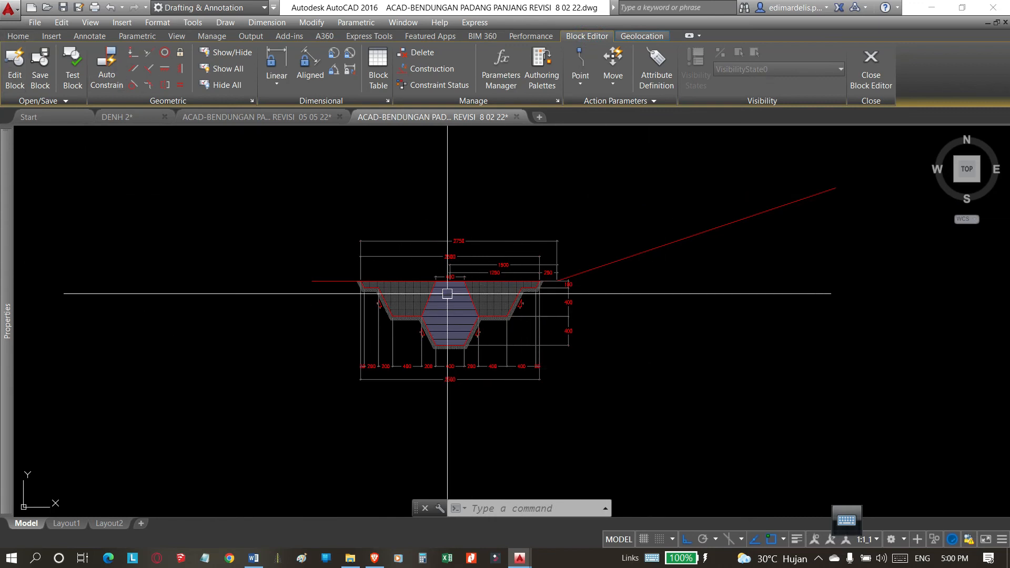
scroll(447, 293, "up", 2)
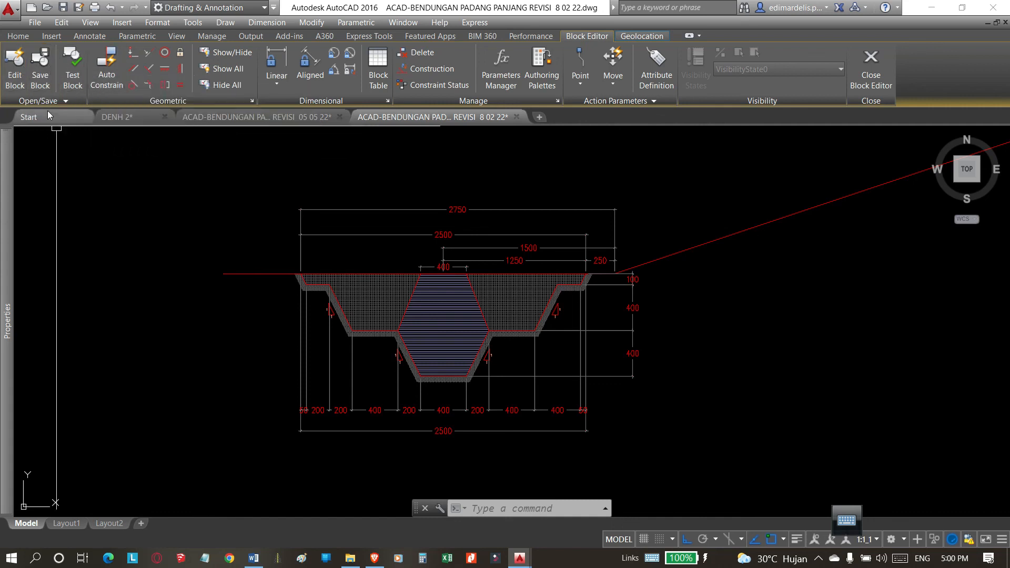
left_click(43, 81)
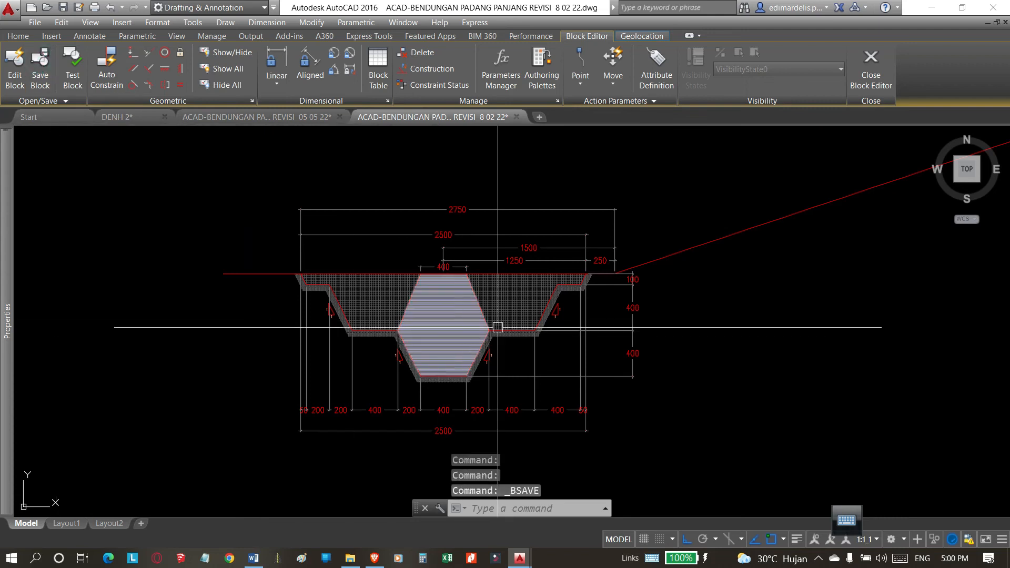
left_click(877, 64)
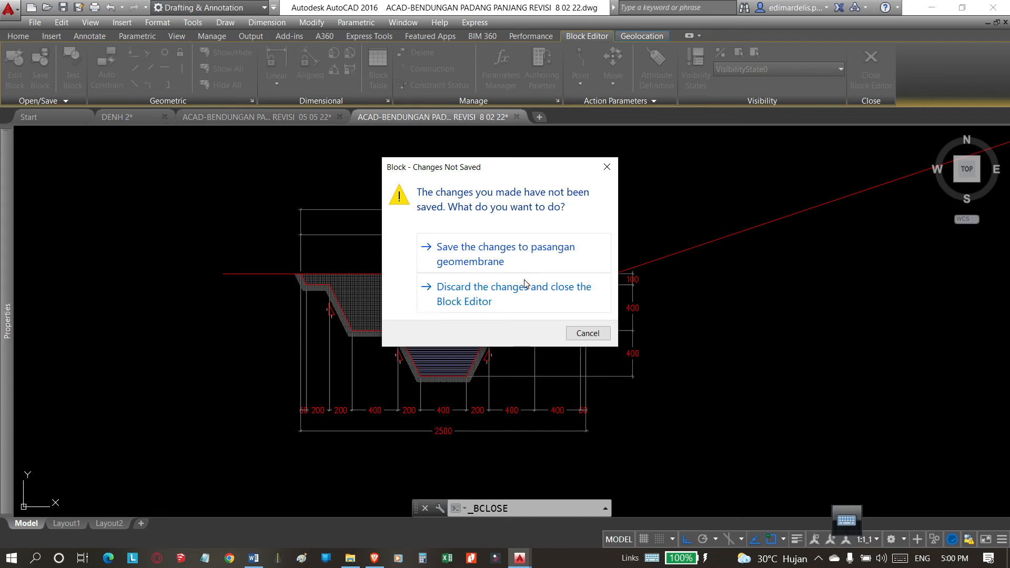
left_click(510, 251)
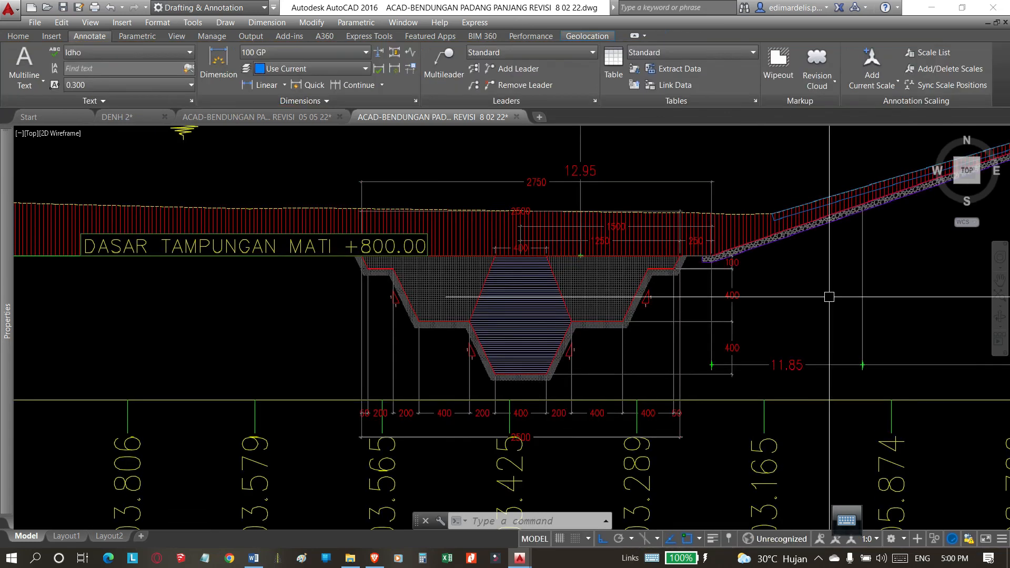
Check the updated trench block against the dam profile in cross-section 0+100.00.
scroll(556, 280, "down", 6)
scroll(564, 299, "down", 2)
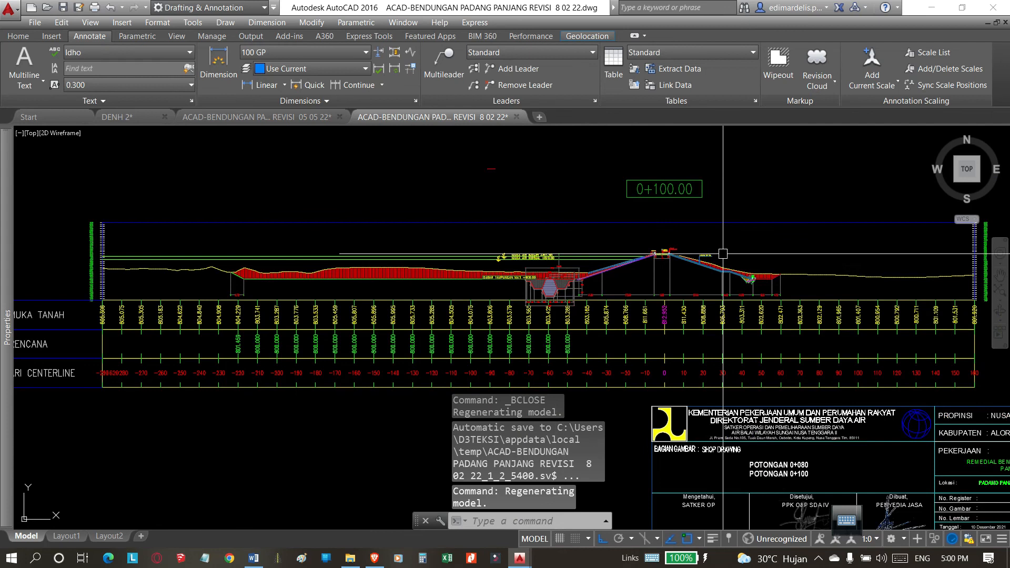
scroll(552, 284, "up", 6)
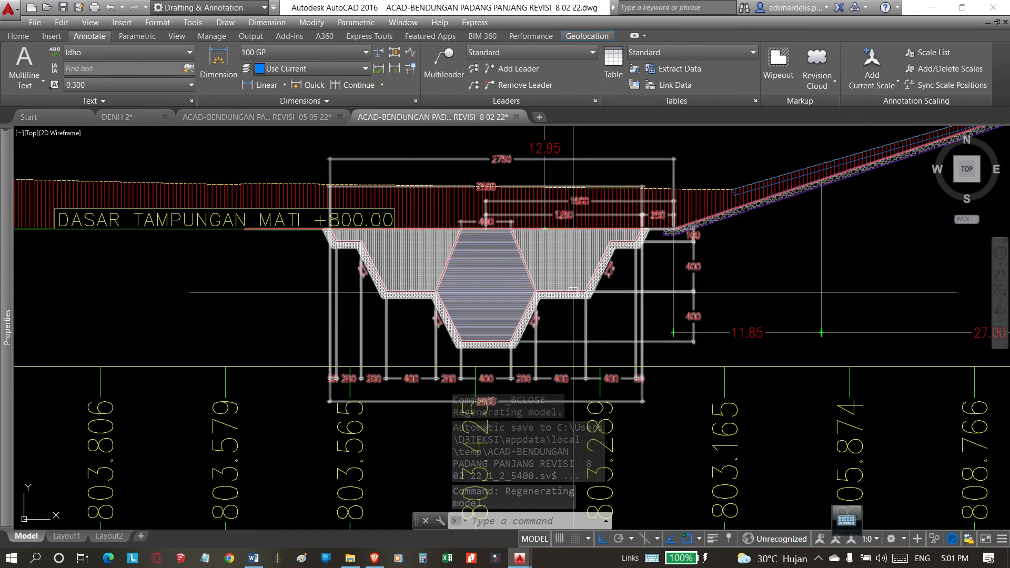
left_click(573, 291)
scroll(575, 305, "down", 3)
scroll(577, 319, "up", 3)
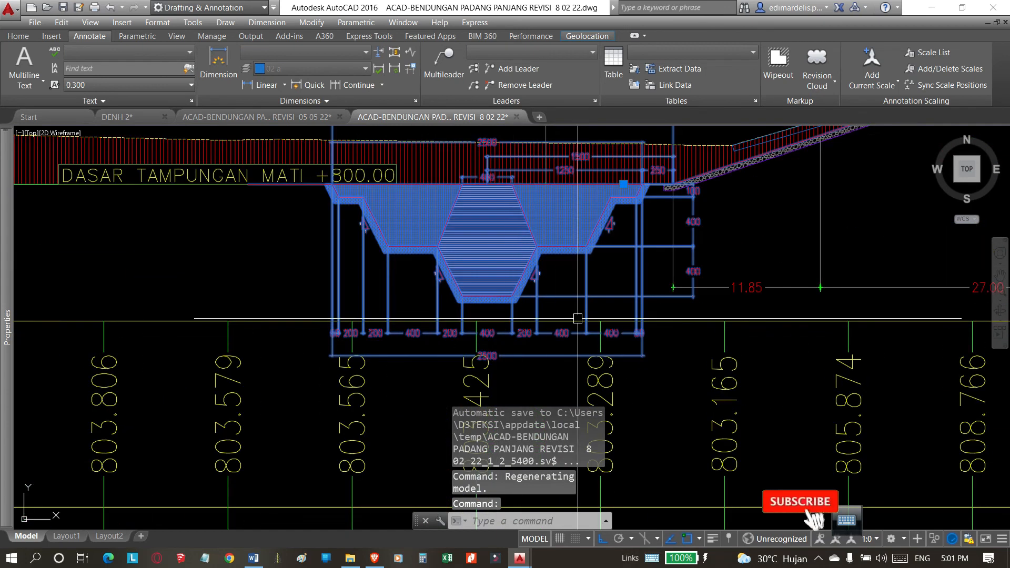
scroll(577, 318, "down", 3)
key("Escape")
scroll(502, 349, "down", 2)
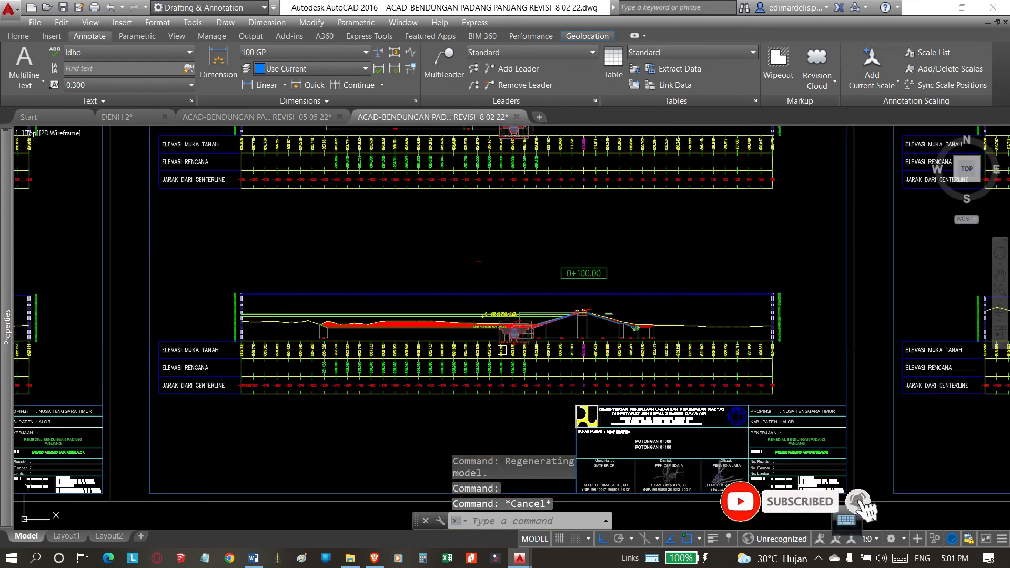
scroll(502, 350, "down", 2)
scroll(576, 182, "up", 10)
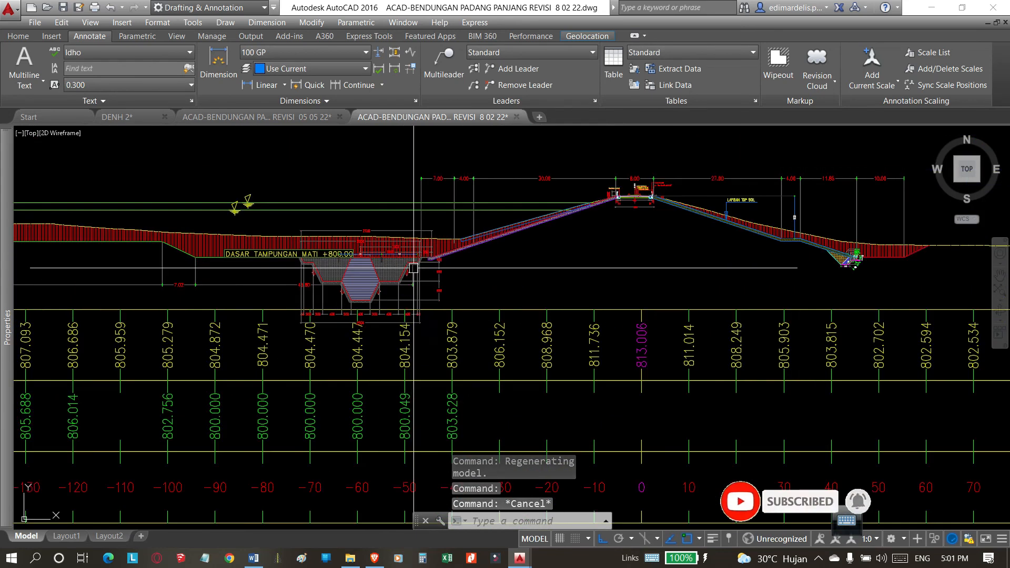
Examine the trench block and its dimensions in cross-section 0+080.00.
middle_click_drag(580, 268, 729, 262)
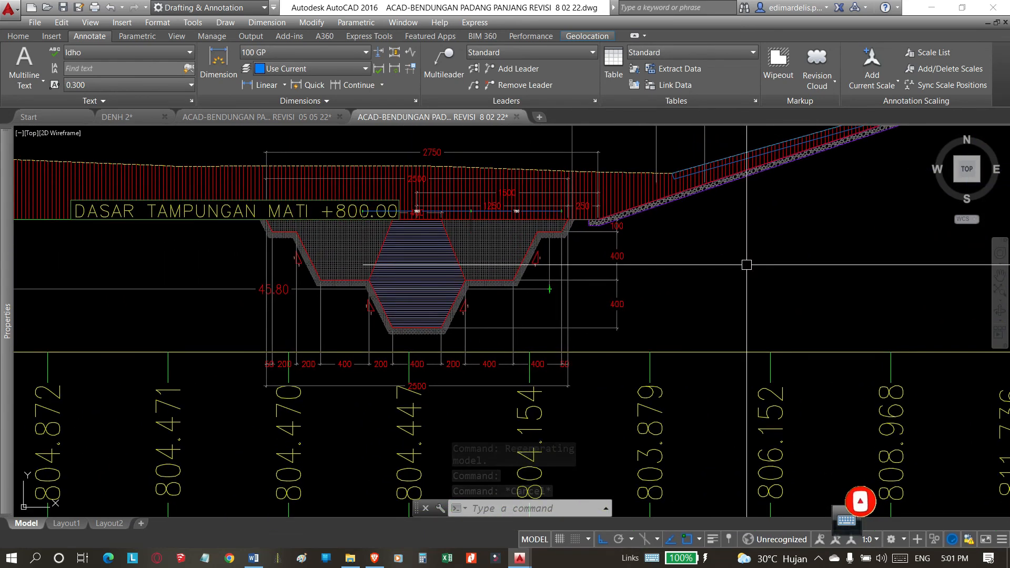
scroll(458, 275, "up", 2)
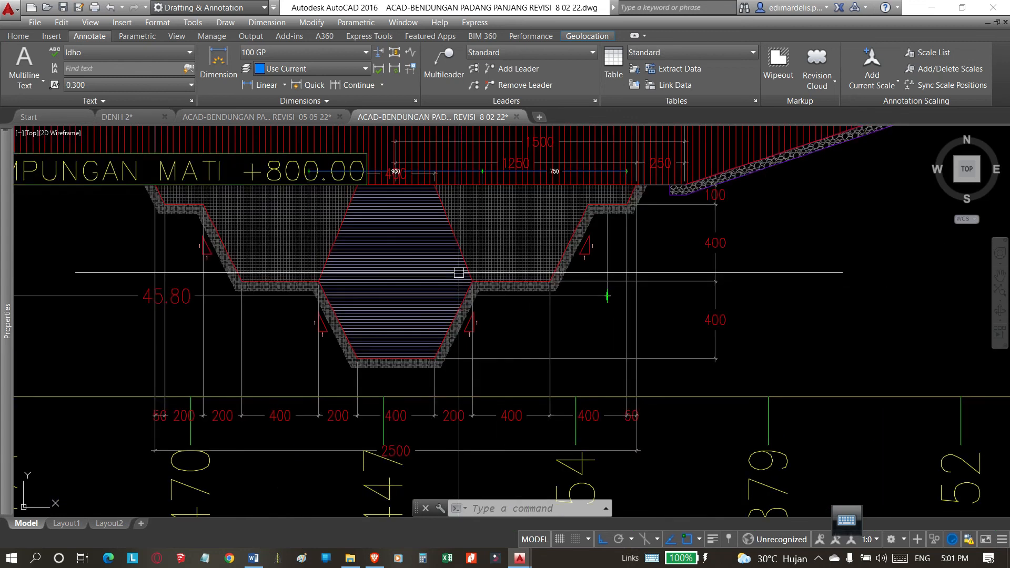
left_click(458, 248)
scroll(512, 272, "down", 2)
scroll(512, 272, "down", 2)
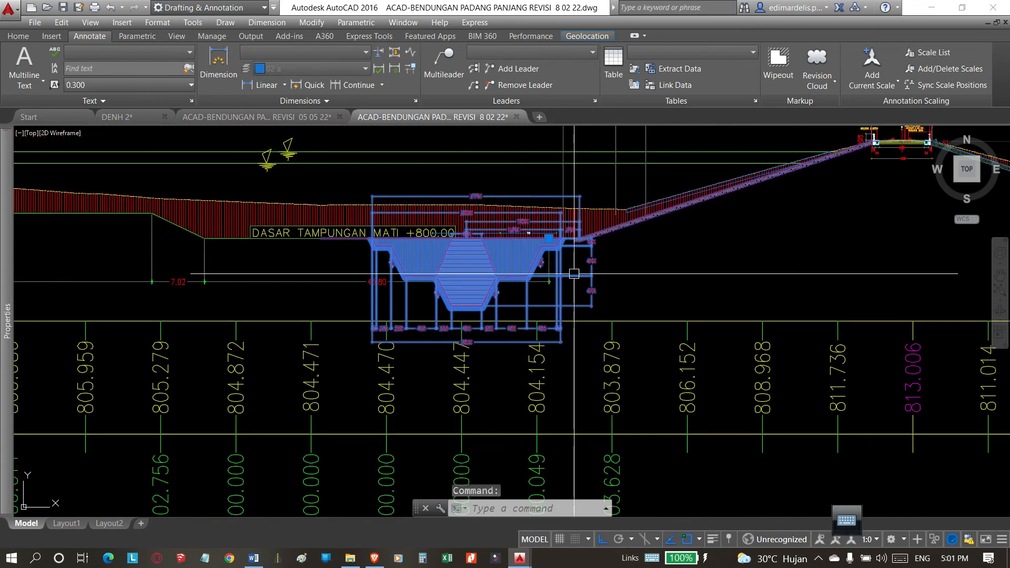
middle_click_drag(651, 268, 630, 247)
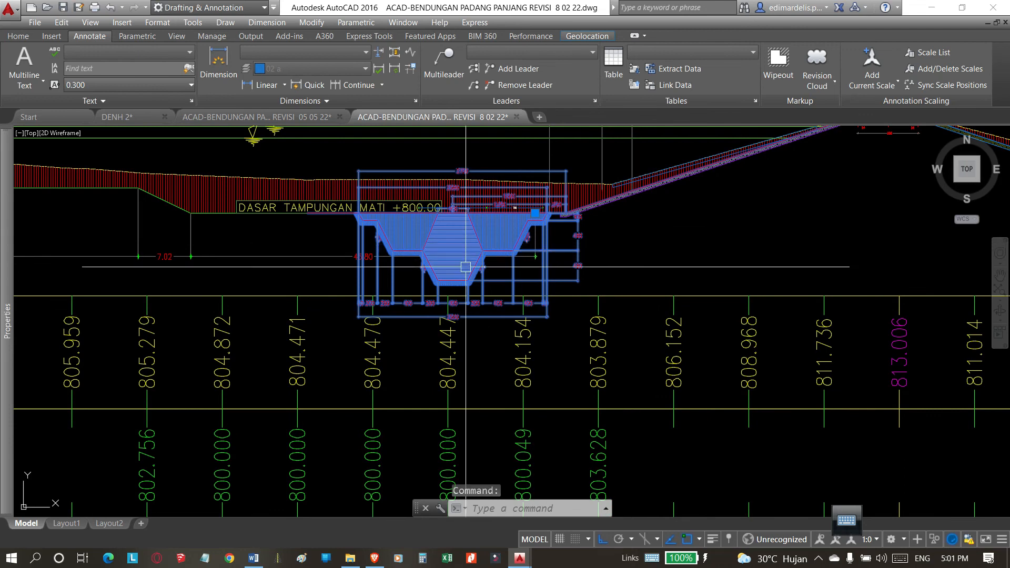
key("Escape")
scroll(478, 250, "down", 2)
scroll(447, 253, "up", 6)
scroll(511, 241, "down", 2)
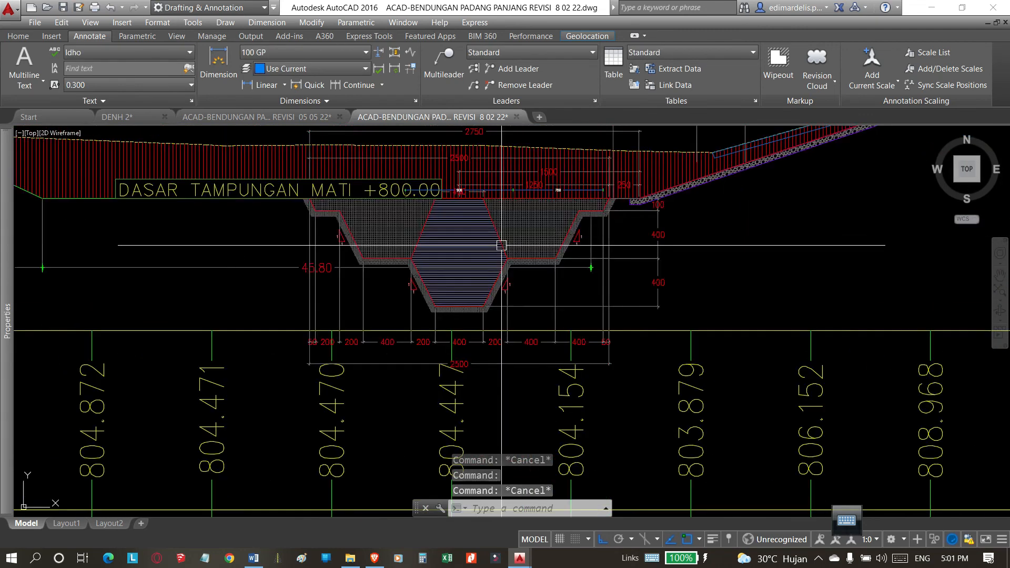
scroll(431, 292, "down", 8)
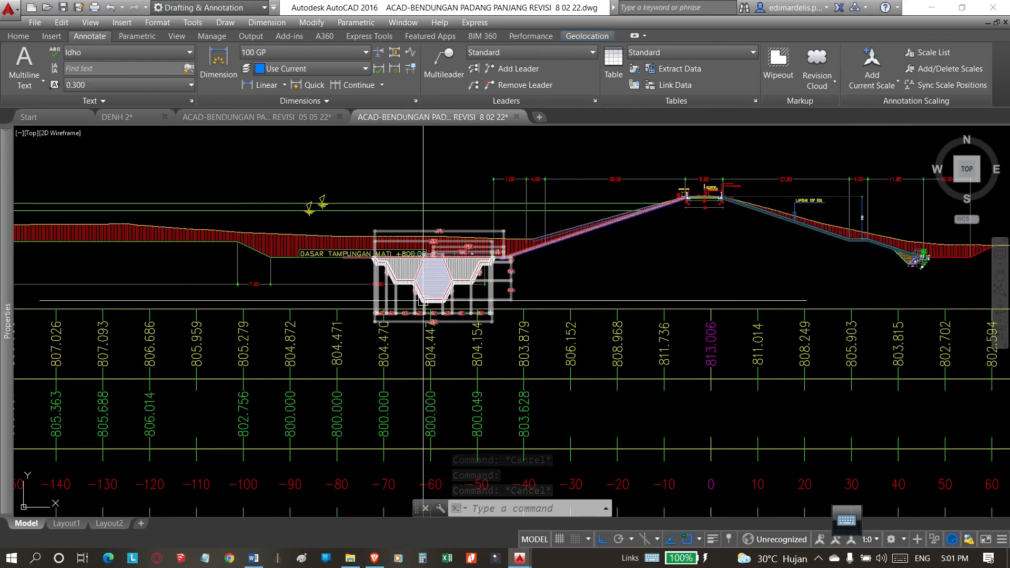
Review the trench block in the remaining cross-section sheets up to station 0+180.00.
middle_click_drag(618, 384, 505, 256)
middle_click_drag(805, 288, 267, 363)
scroll(500, 252, "up", 12)
scroll(652, 286, "down", 4)
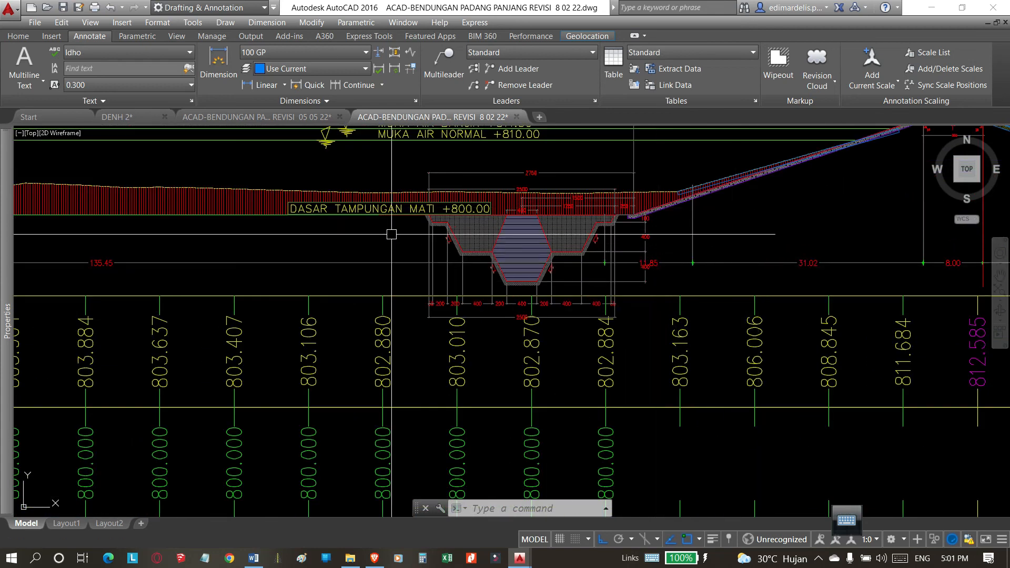
scroll(391, 234, "up", 4)
middle_click_drag(391, 234, 466, 235)
scroll(466, 235, "down", 6)
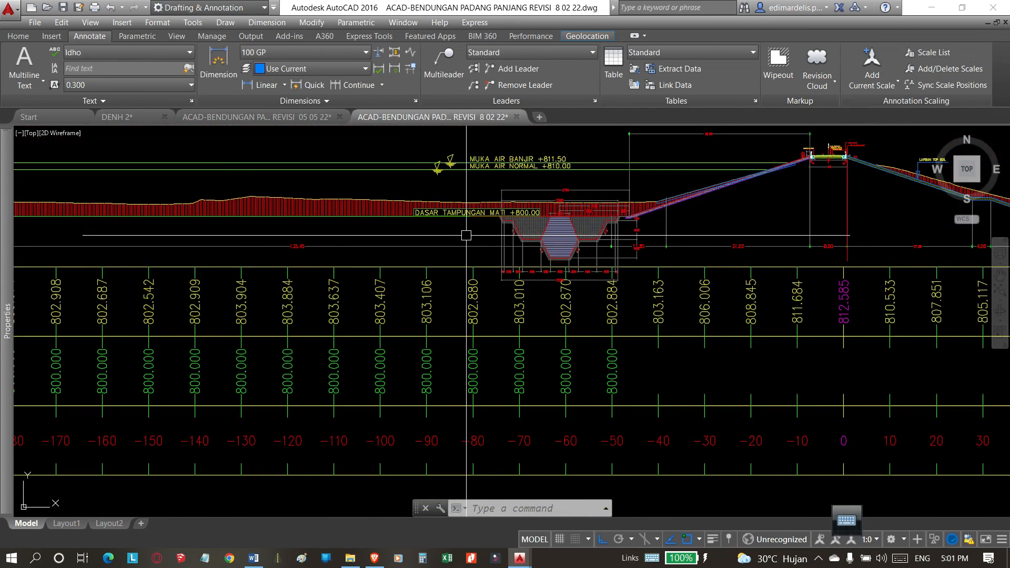
scroll(481, 223, "up", 2)
scroll(481, 223, "down", 10)
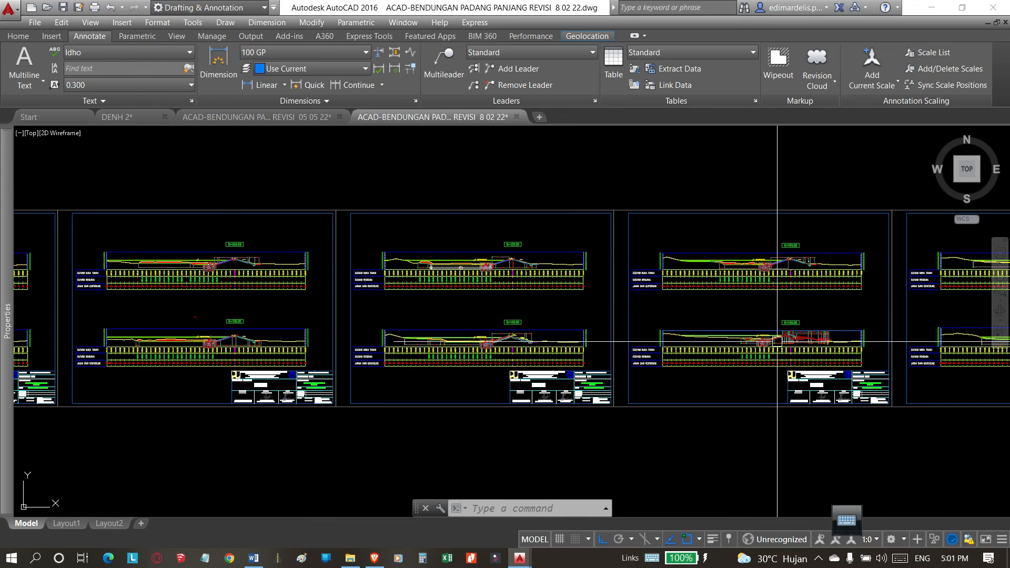
scroll(778, 342, "up", 8)
scroll(786, 348, "up", 4)
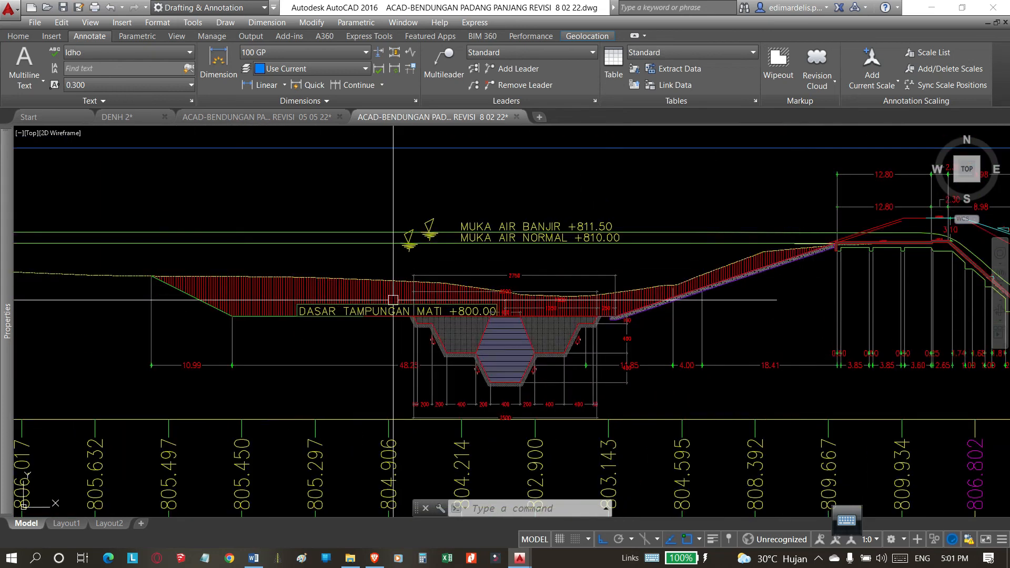
scroll(468, 267, "down", 4)
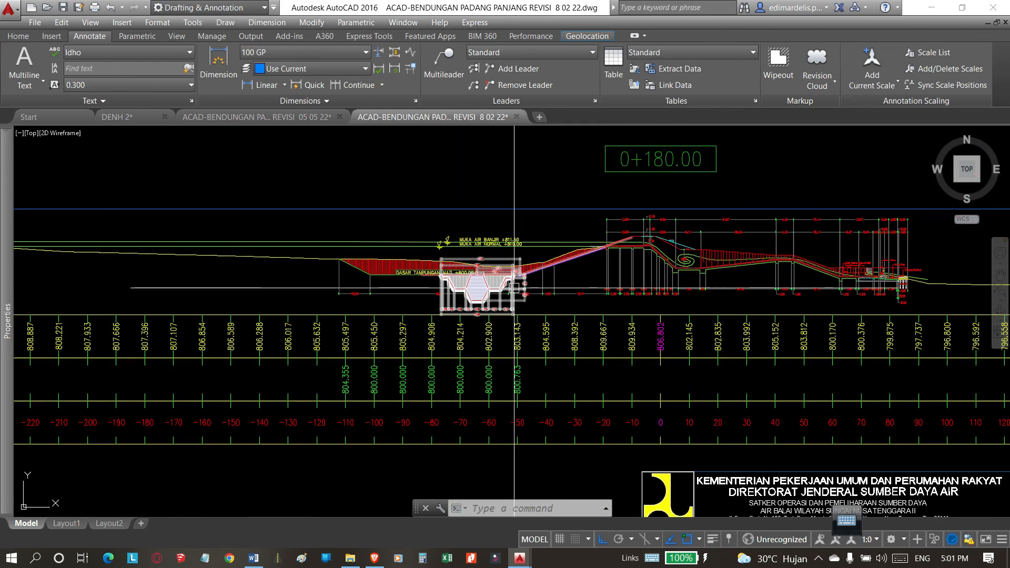
scroll(514, 287, "down", 10)
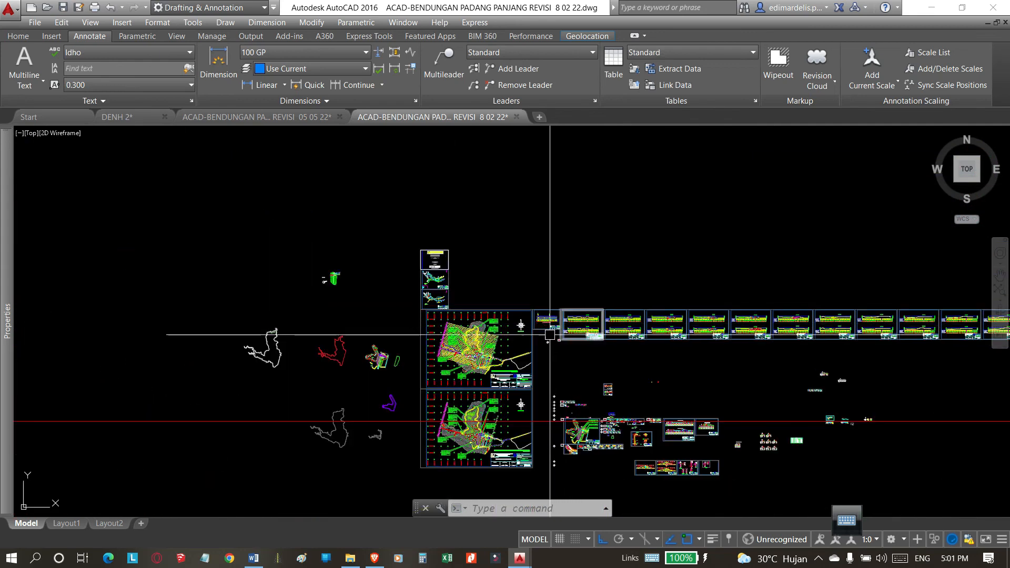
Delete the long stray red horizontal line running across the lower topographic site plan.
scroll(467, 334, "up", 12)
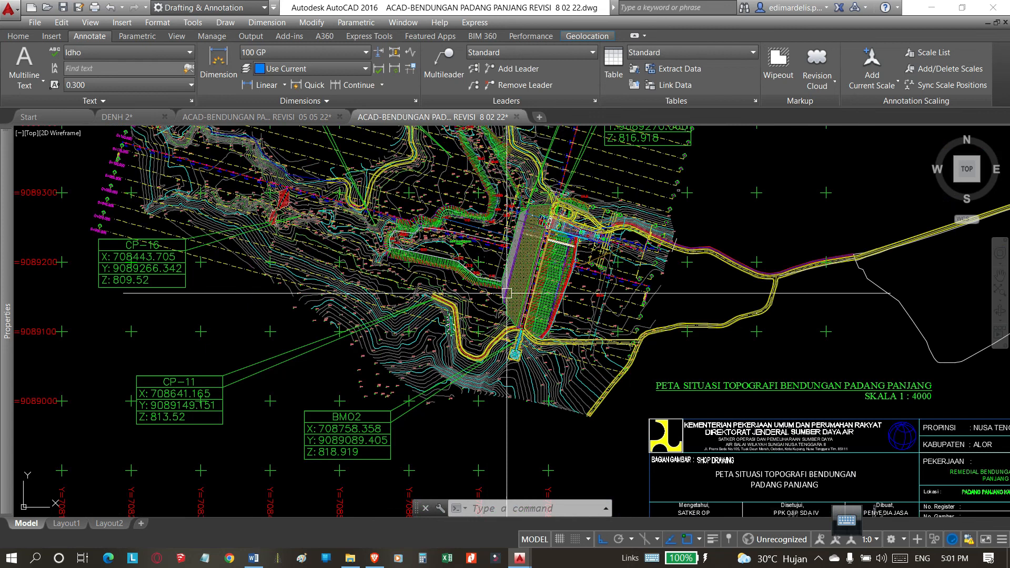
scroll(506, 293, "up", 4)
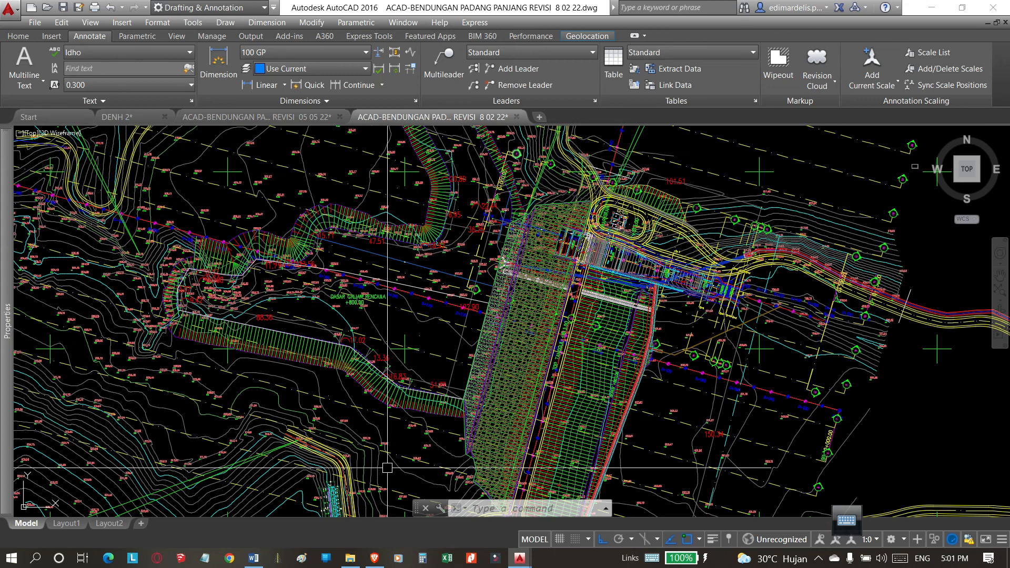
scroll(505, 284, "up", 4)
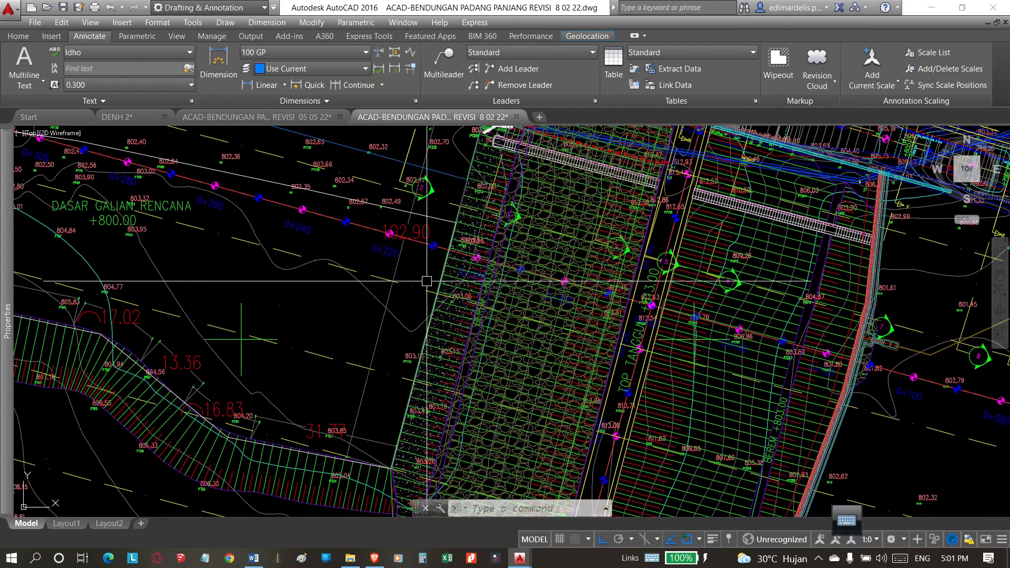
scroll(458, 294, "down", 6)
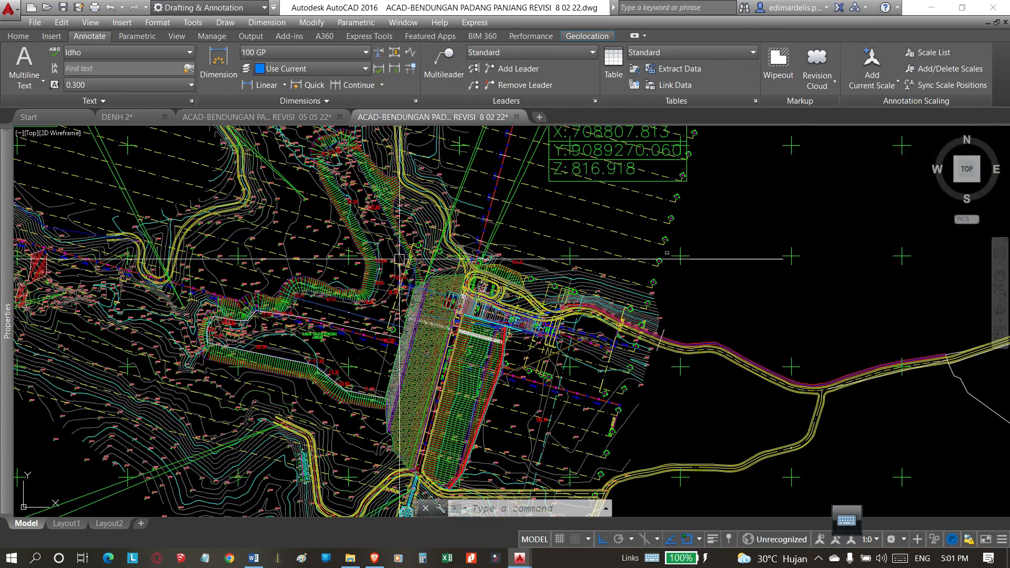
scroll(368, 286, "down", 8)
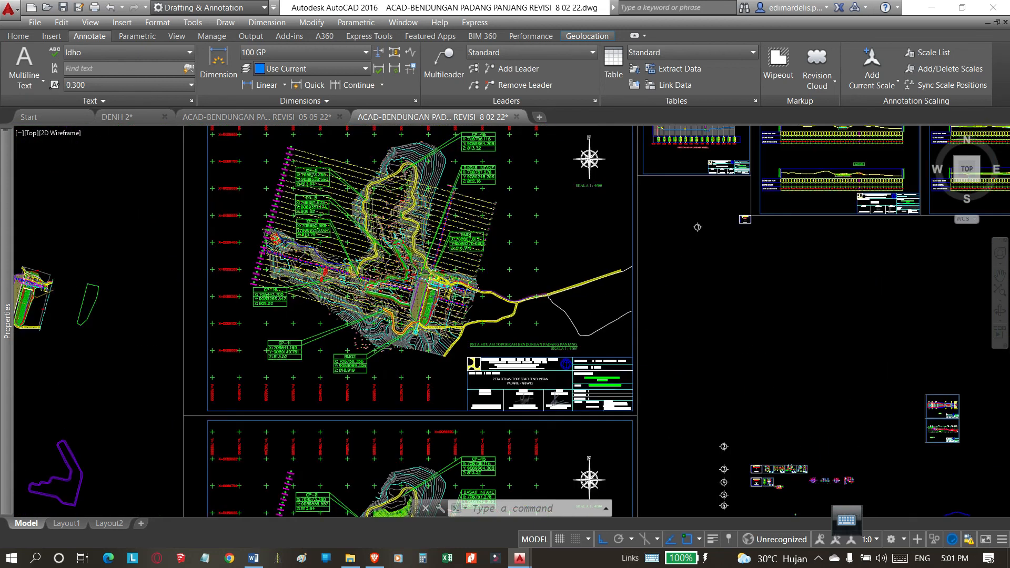
left_click(177, 453)
key("Delete")
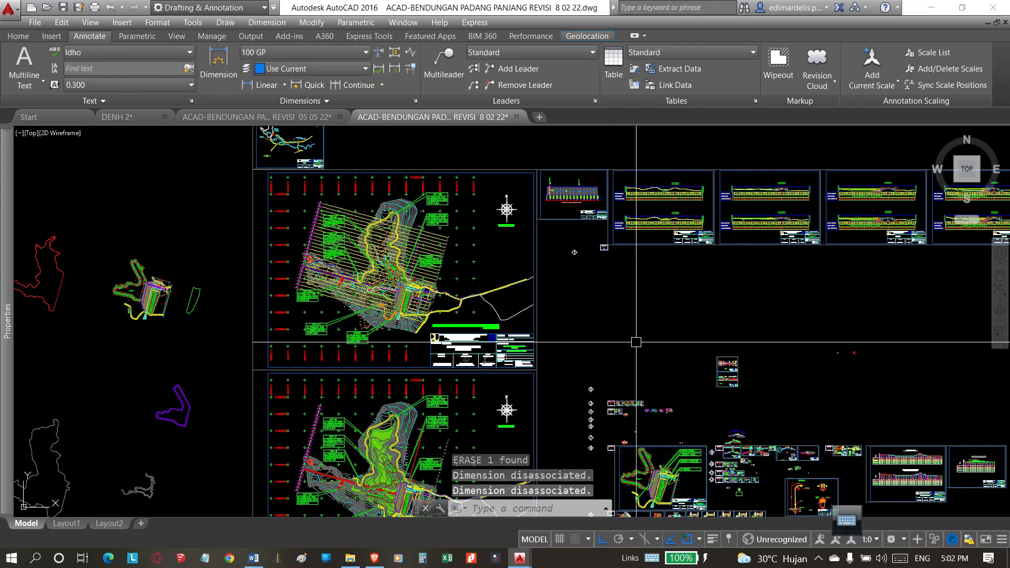
Review the sheet containing cross-sections 0+080.00 and 0+100.00 with the updated trench.
scroll(729, 185, "up", 4)
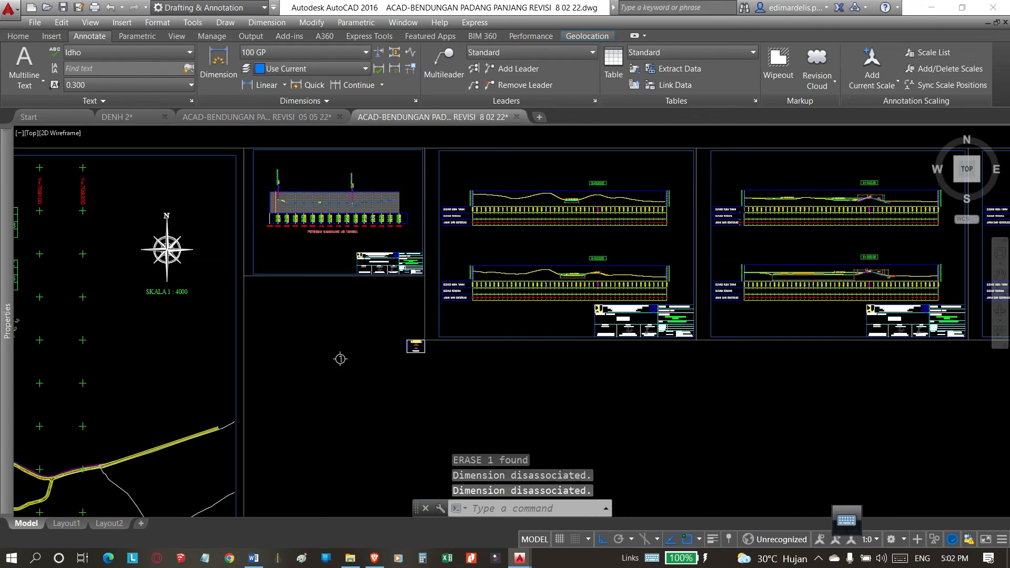
scroll(368, 336, "down", 4)
scroll(540, 328, "up", 8)
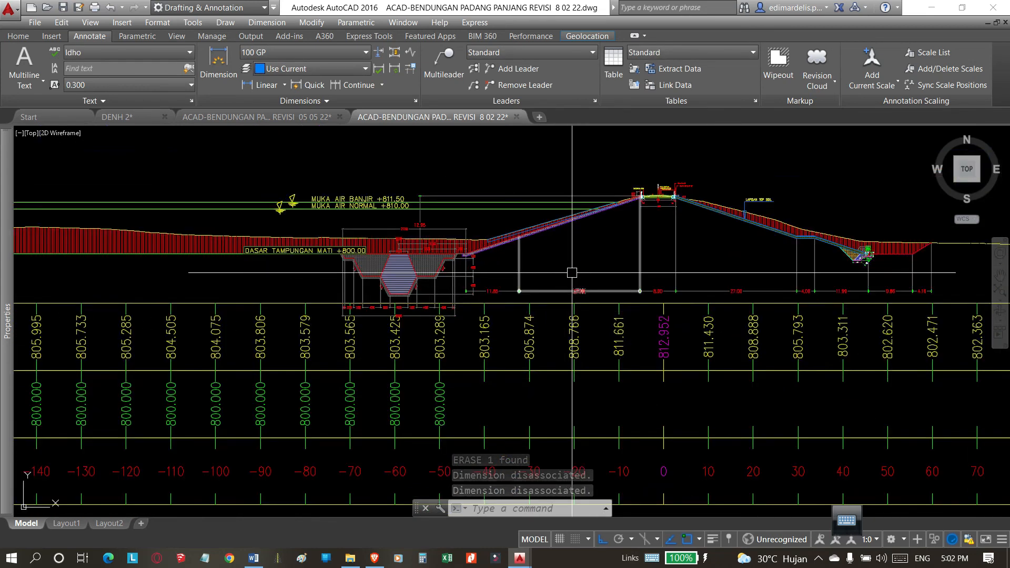
middle_click_drag(680, 260, 710, 245)
scroll(711, 245, "down", 6)
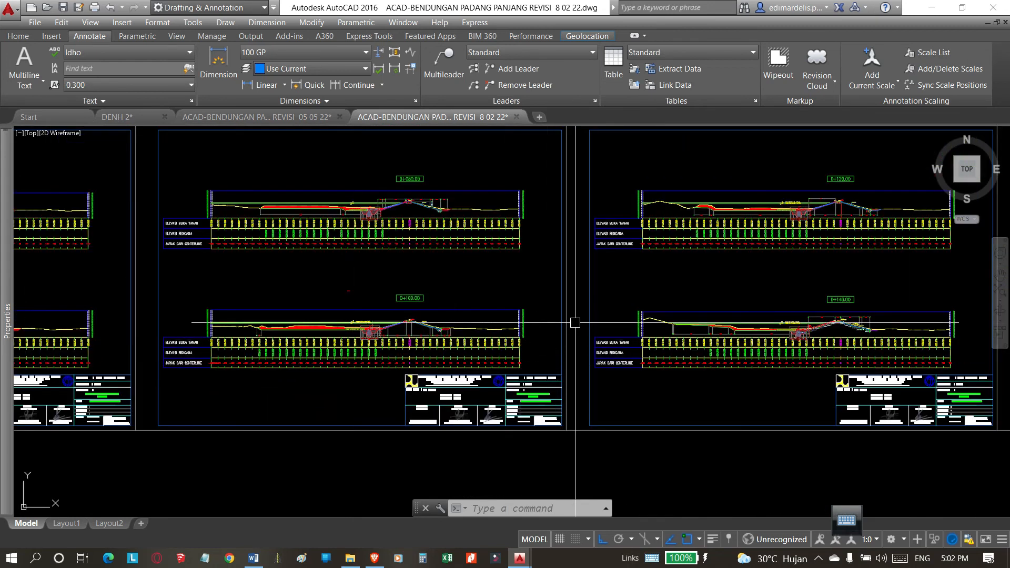
scroll(536, 292, "up", 3)
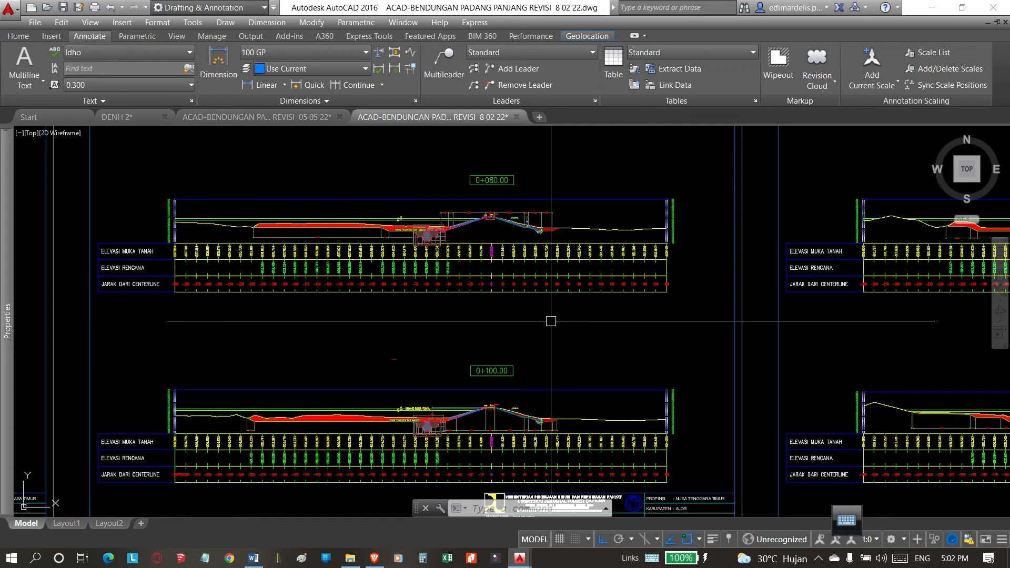
middle_click_drag(555, 321, 555, 297)
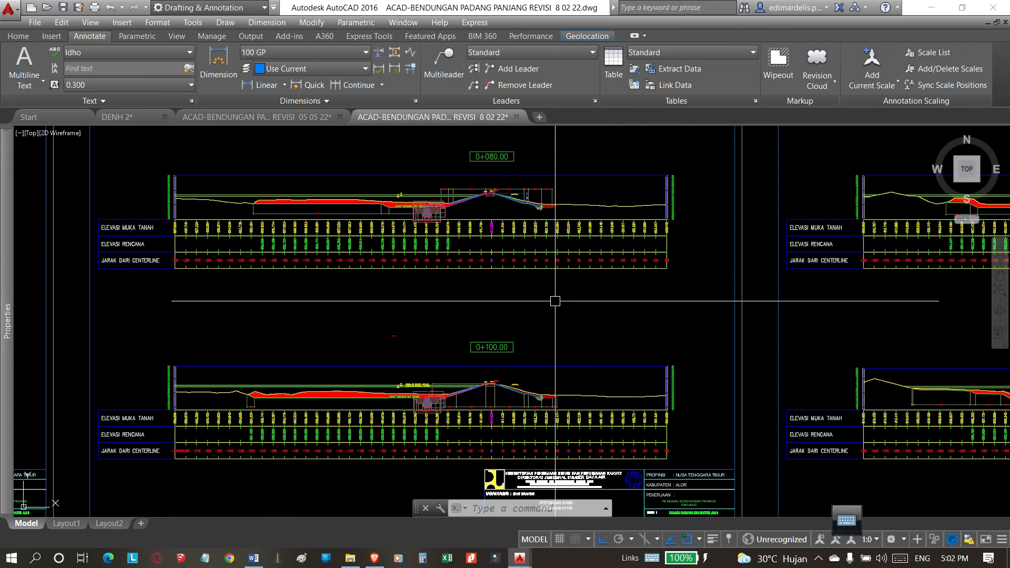
middle_click_drag(592, 320, 589, 317)
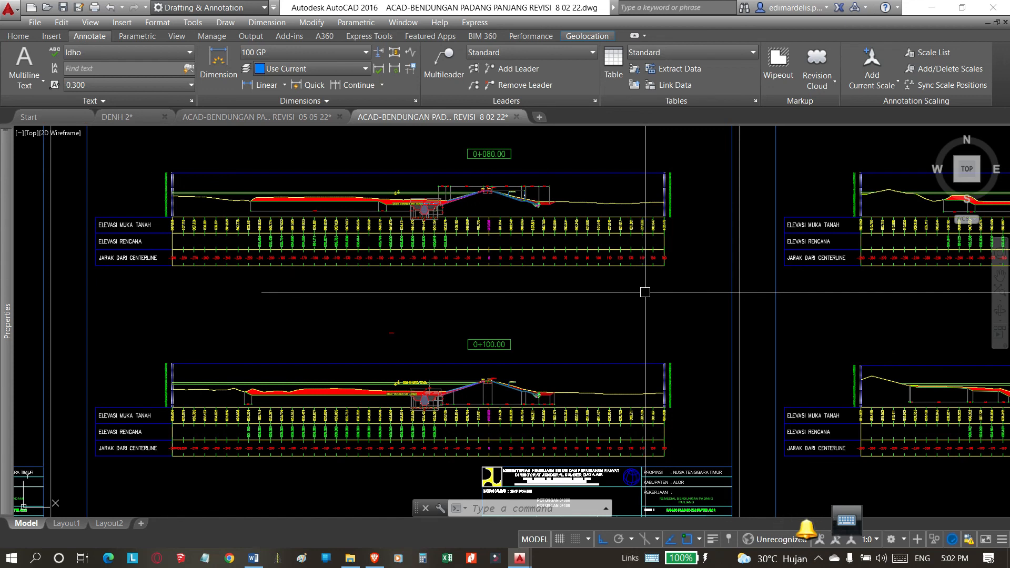
scroll(645, 292, "down", 6)
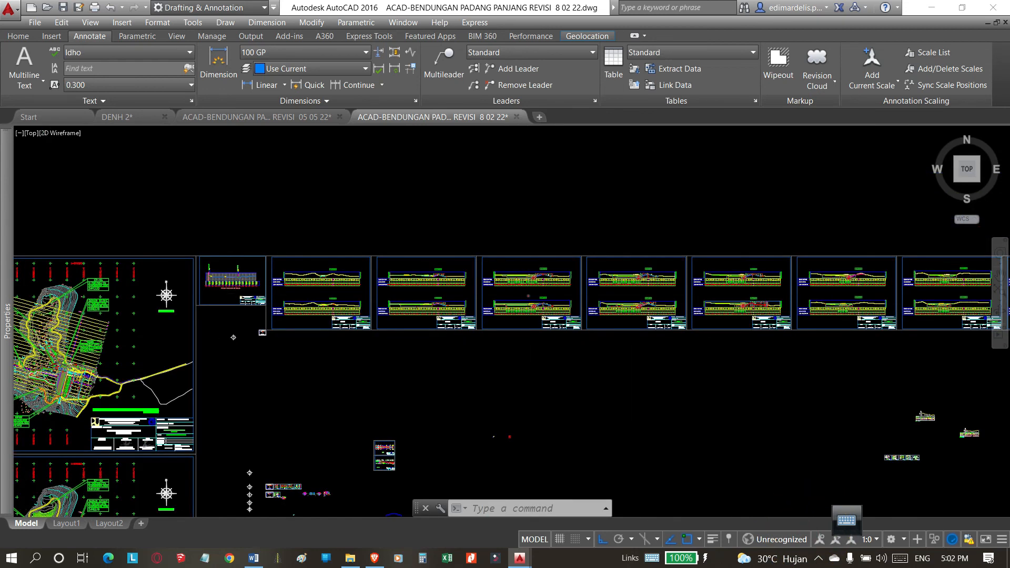
scroll(643, 333, "down", 4)
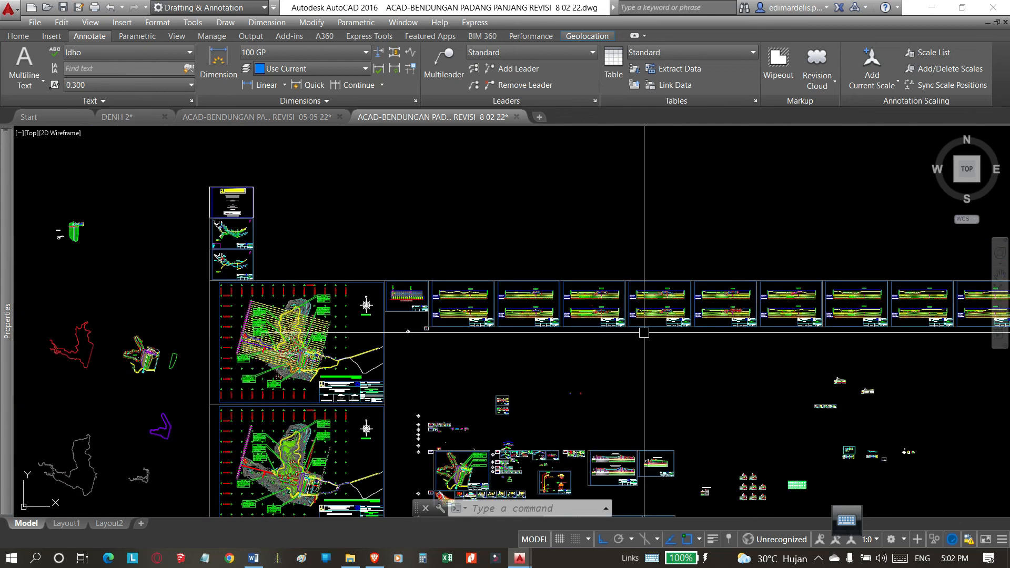
middle_click_drag(768, 350, 598, 325)
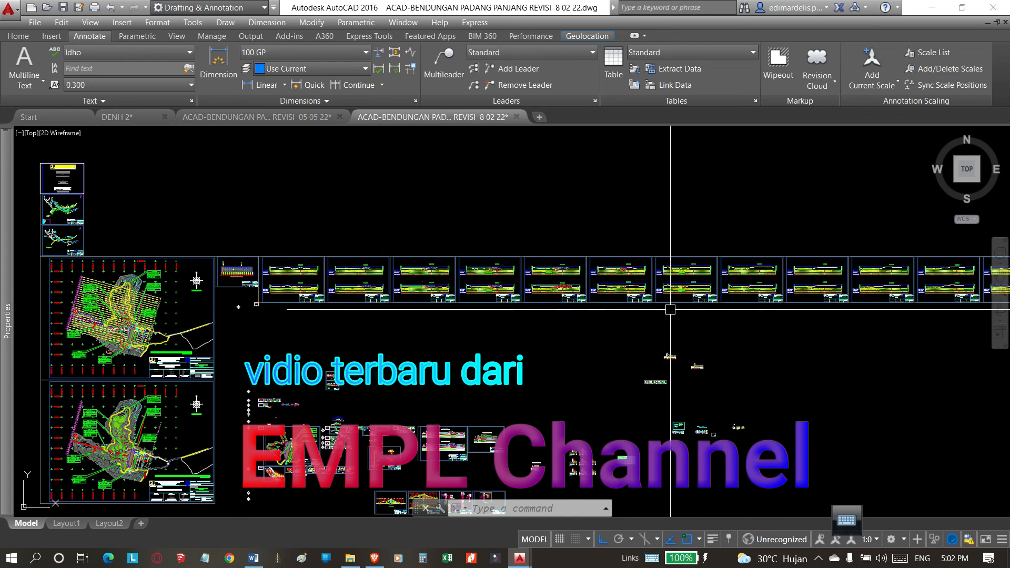
middle_click_drag(252, 339, 366, 329)
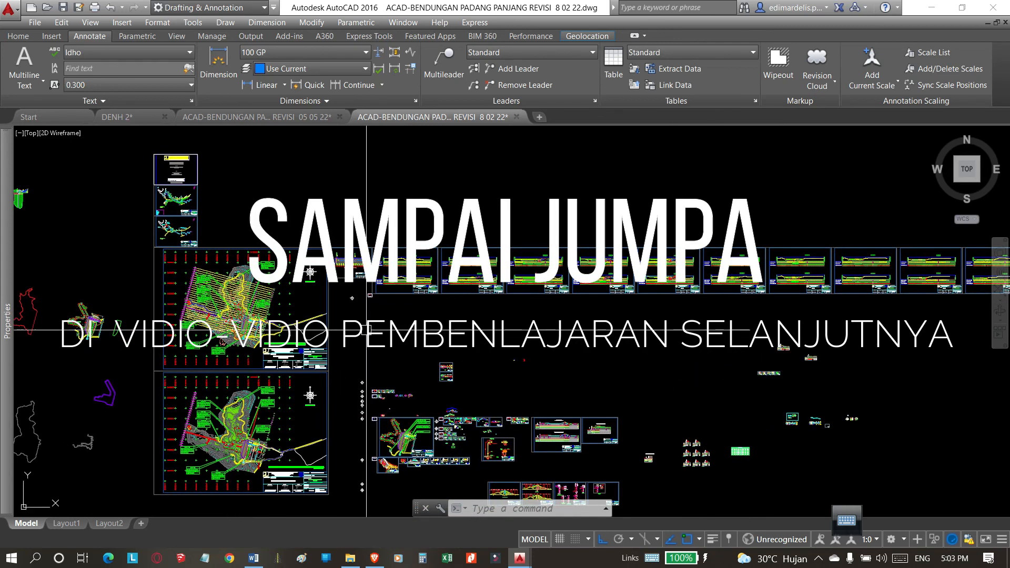
scroll(308, 297, "up", 4)
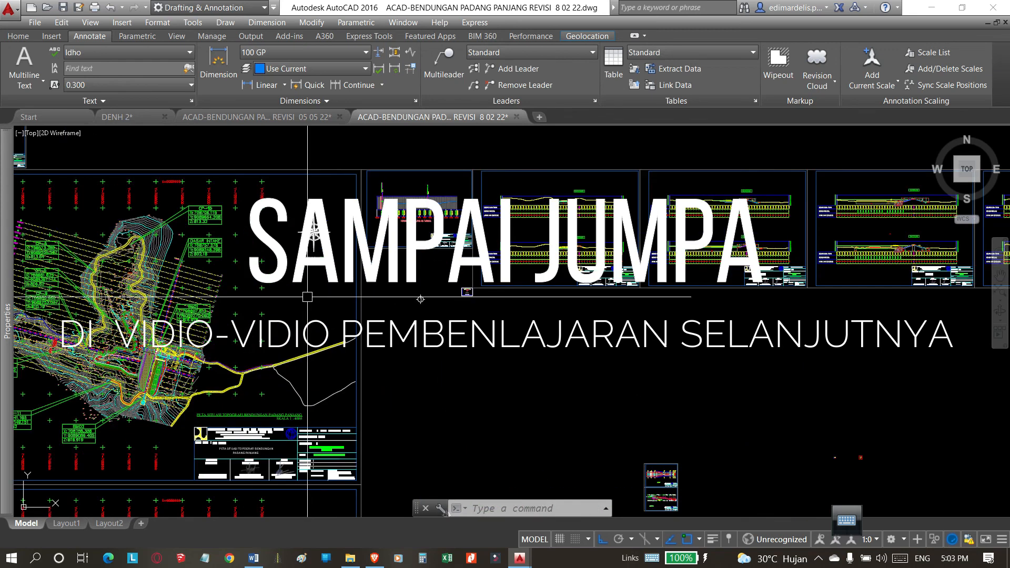
mouse_move(321, 300)
middle_mouse_down()
mouse_move(409, 309)
mouse_move(520, 288)
mouse_move(548, 297)
mouse_move(484, 316)
mouse_move(364, 312)
middle_mouse_up()
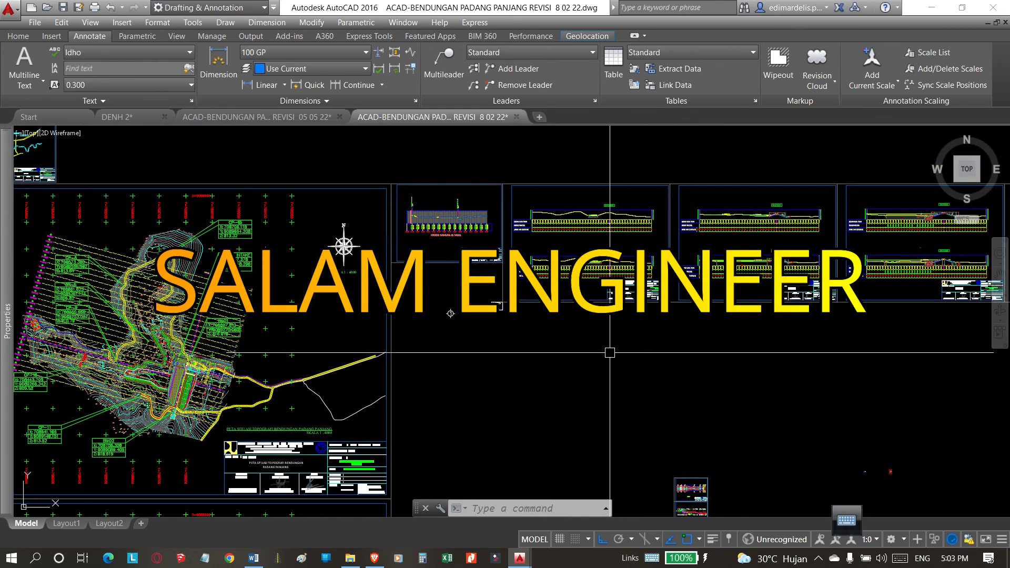